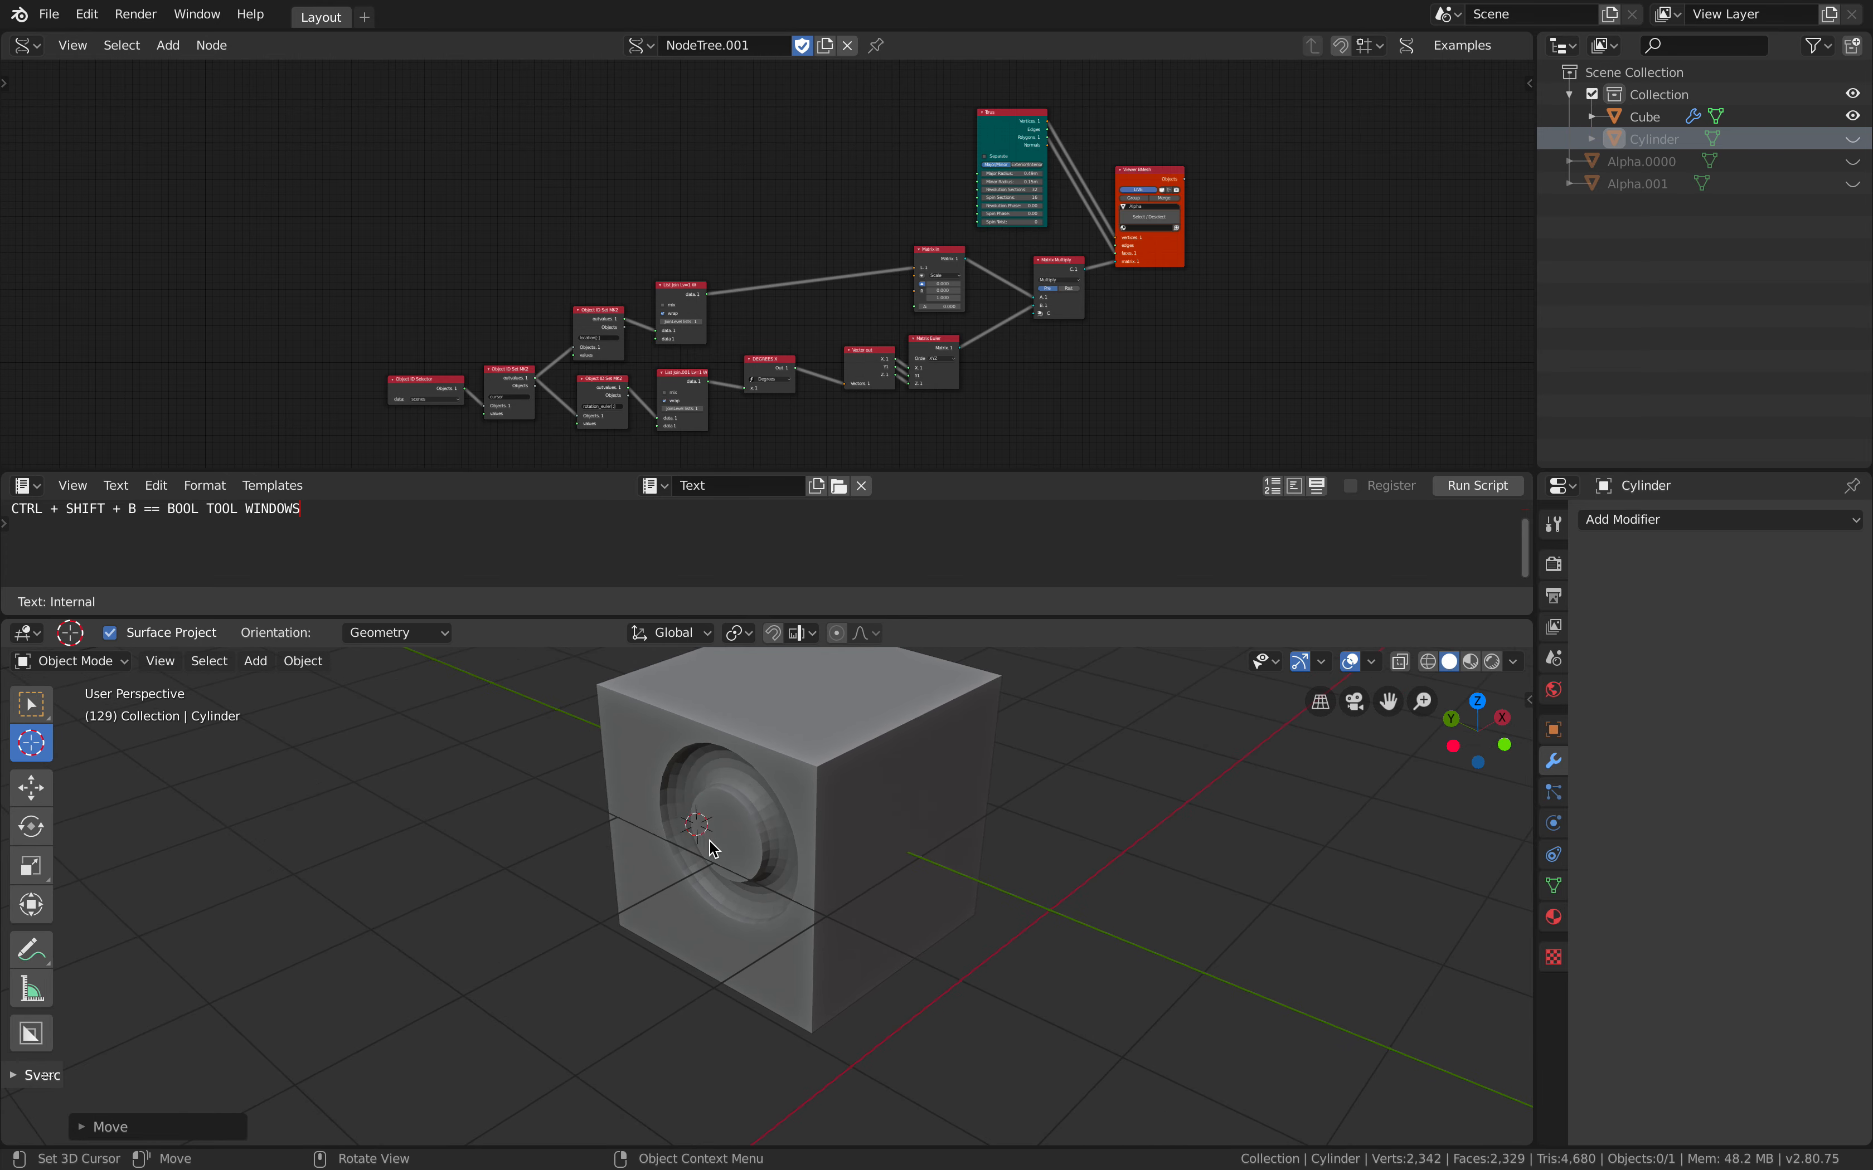
Move the 3D cursor over the cube's top face and down its side faces to relocate the torus cut
middle_drag(781, 879, 781, 757)
click(779, 756)
drag(810, 760, 877, 827)
drag(885, 844, 878, 912)
middle_drag(732, 912, 801, 910)
drag(771, 900, 698, 928)
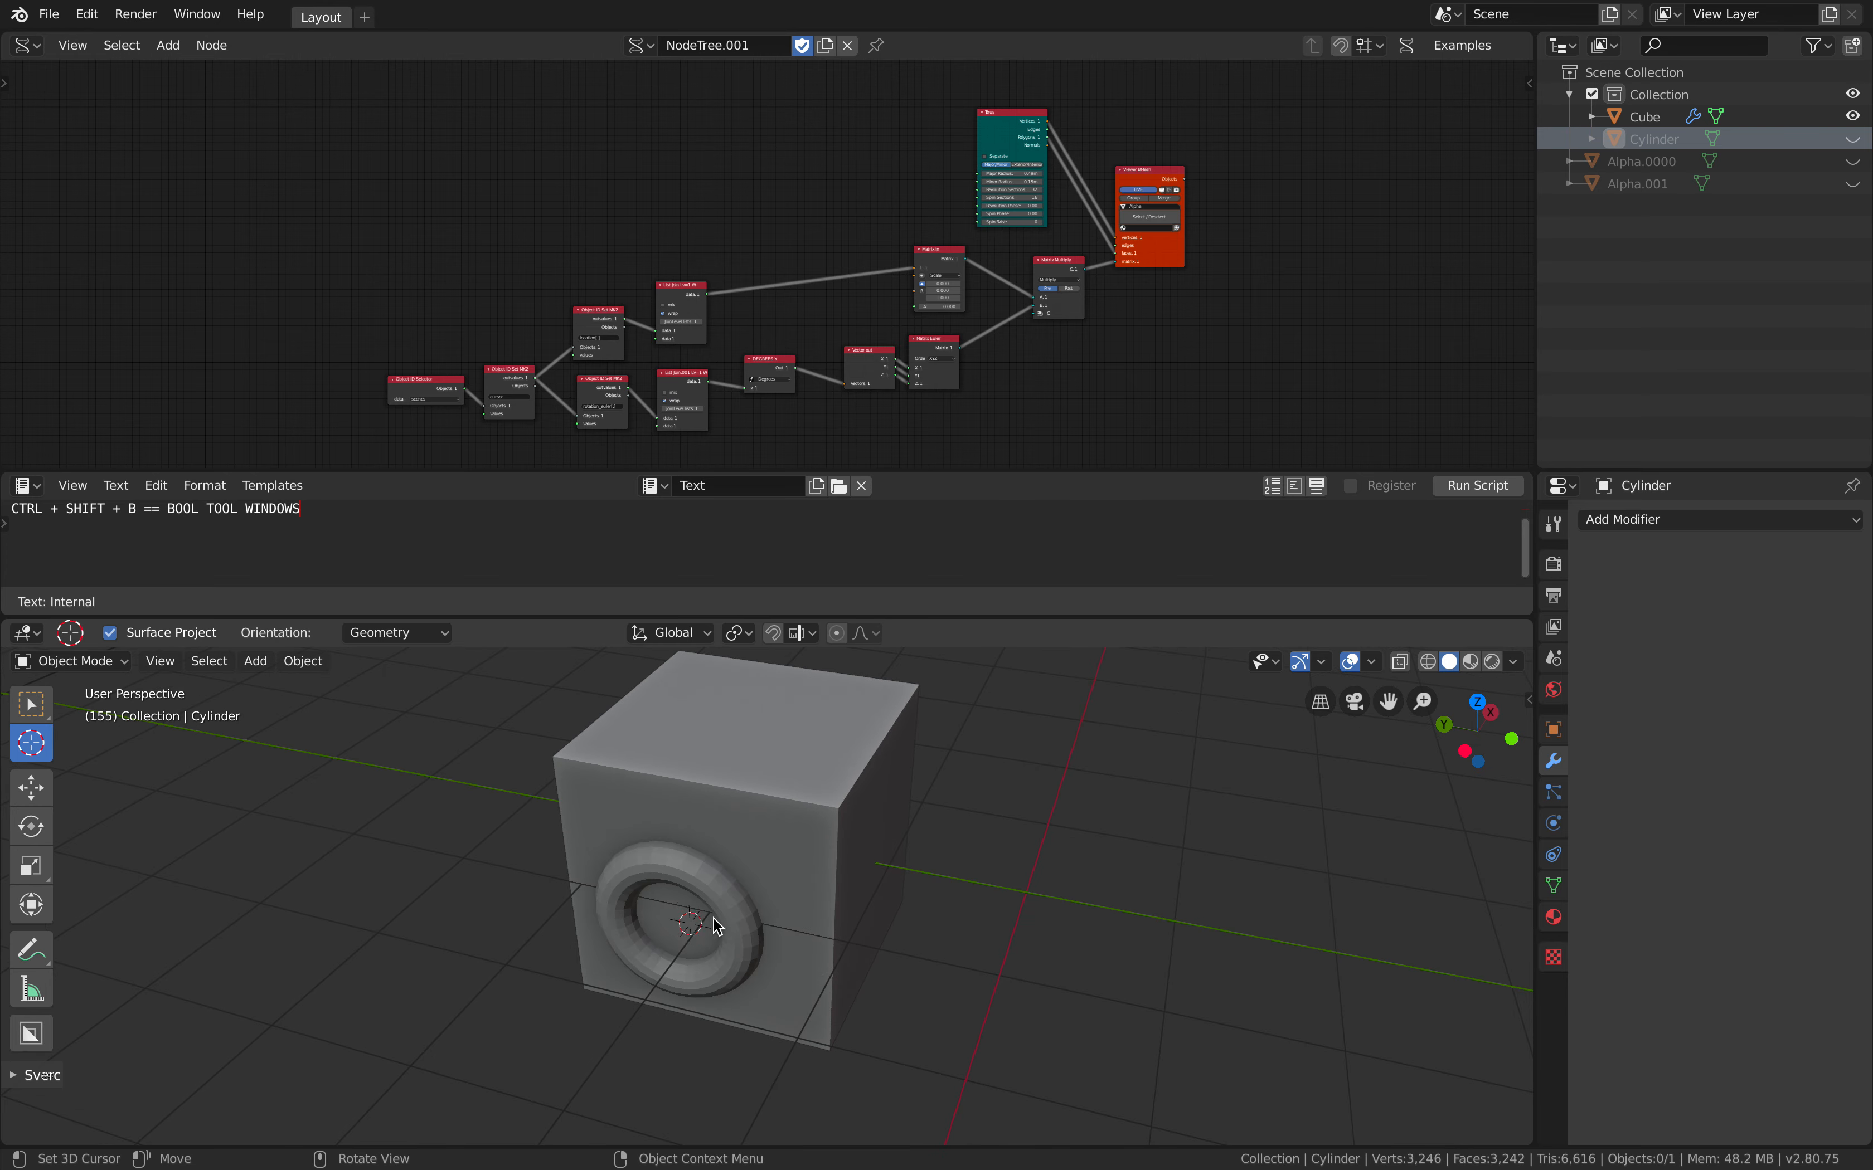
Slide the 3D cursor onto the side face crossed by the green axis to cut the torus there
middle_drag(698, 928, 877, 870)
drag(878, 870, 896, 816)
mouse_move(870, 844)
middle_down()
mouse_move(819, 815)
mouse_move(857, 813)
mouse_move(859, 832)
middle_up()
drag(821, 750, 879, 875)
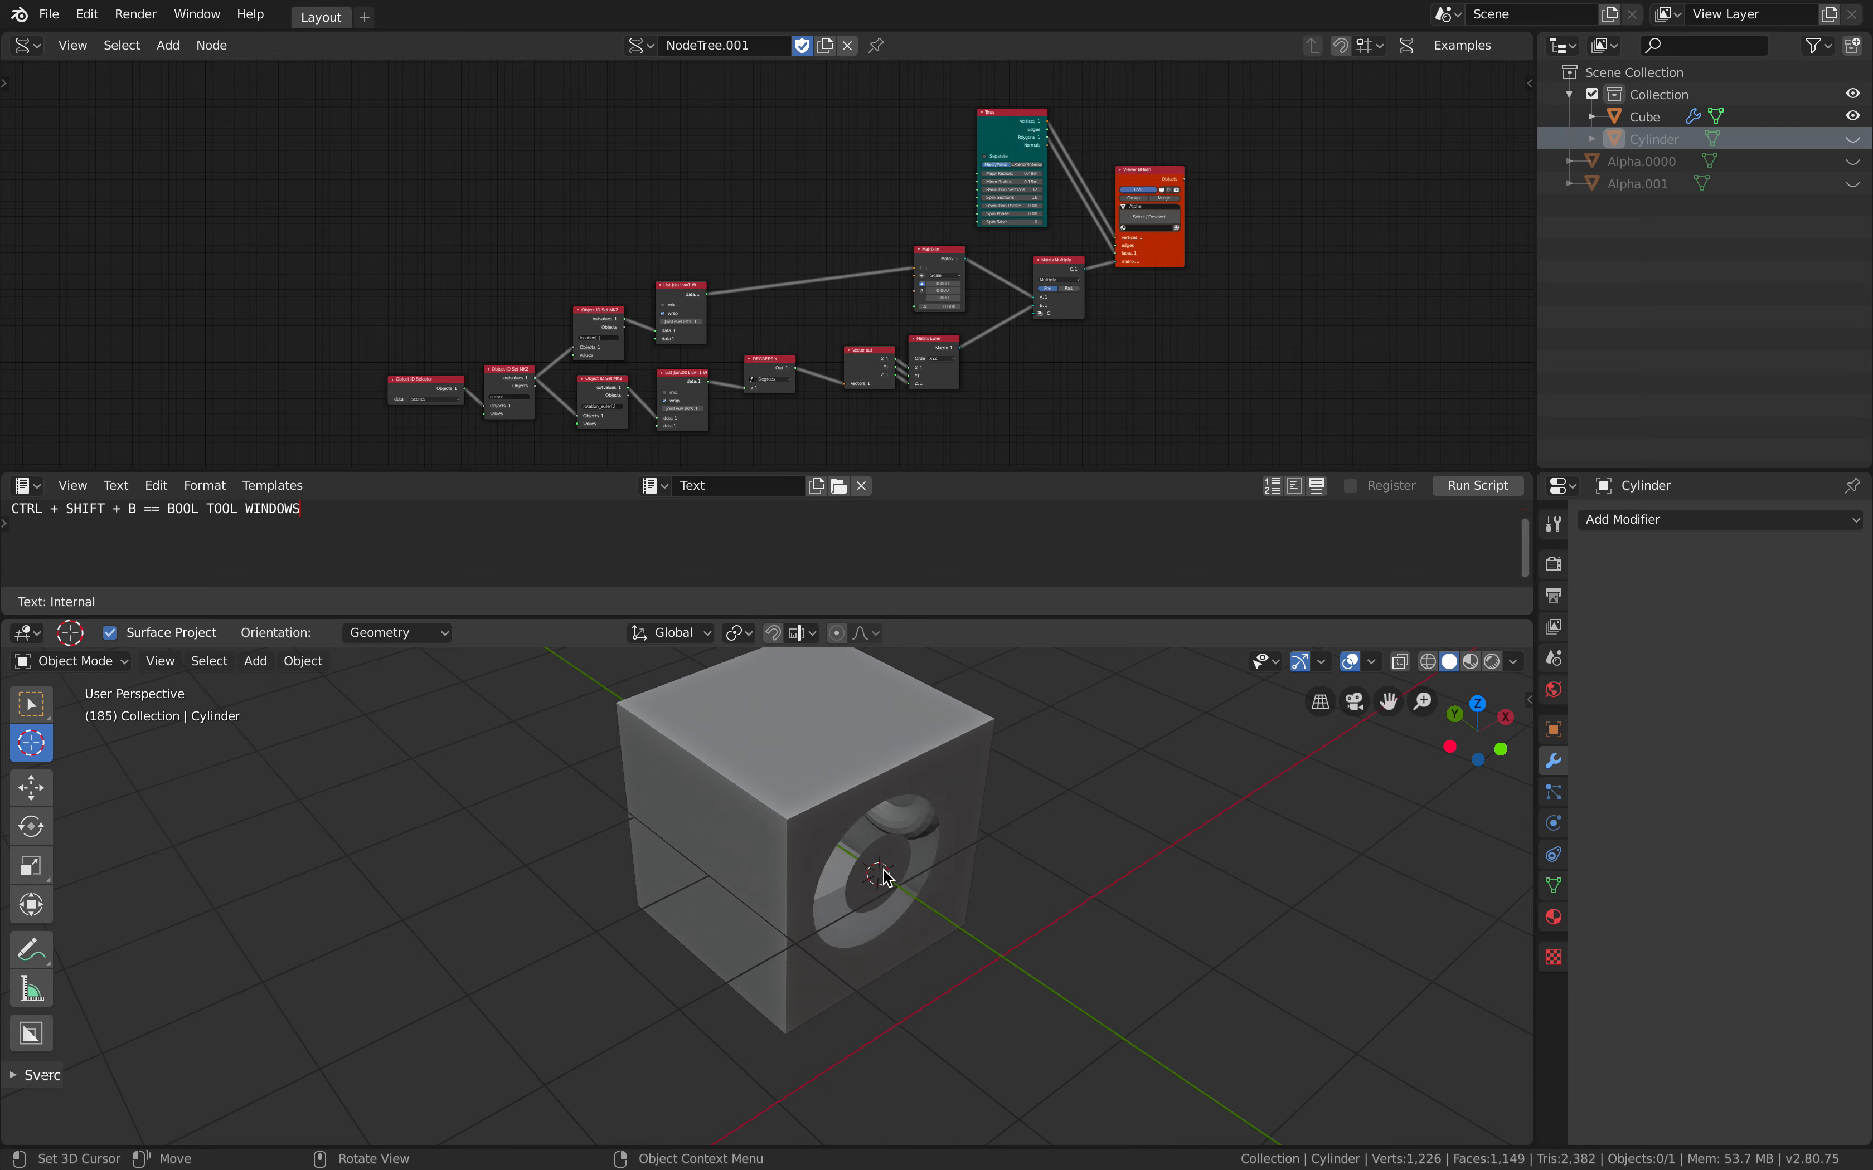
Move the torus cut to the adjacent side face and then to the cube's top face with the 3D cursor
middle_drag(879, 874, 807, 869)
drag(806, 869, 699, 902)
middle_drag(666, 905, 725, 880)
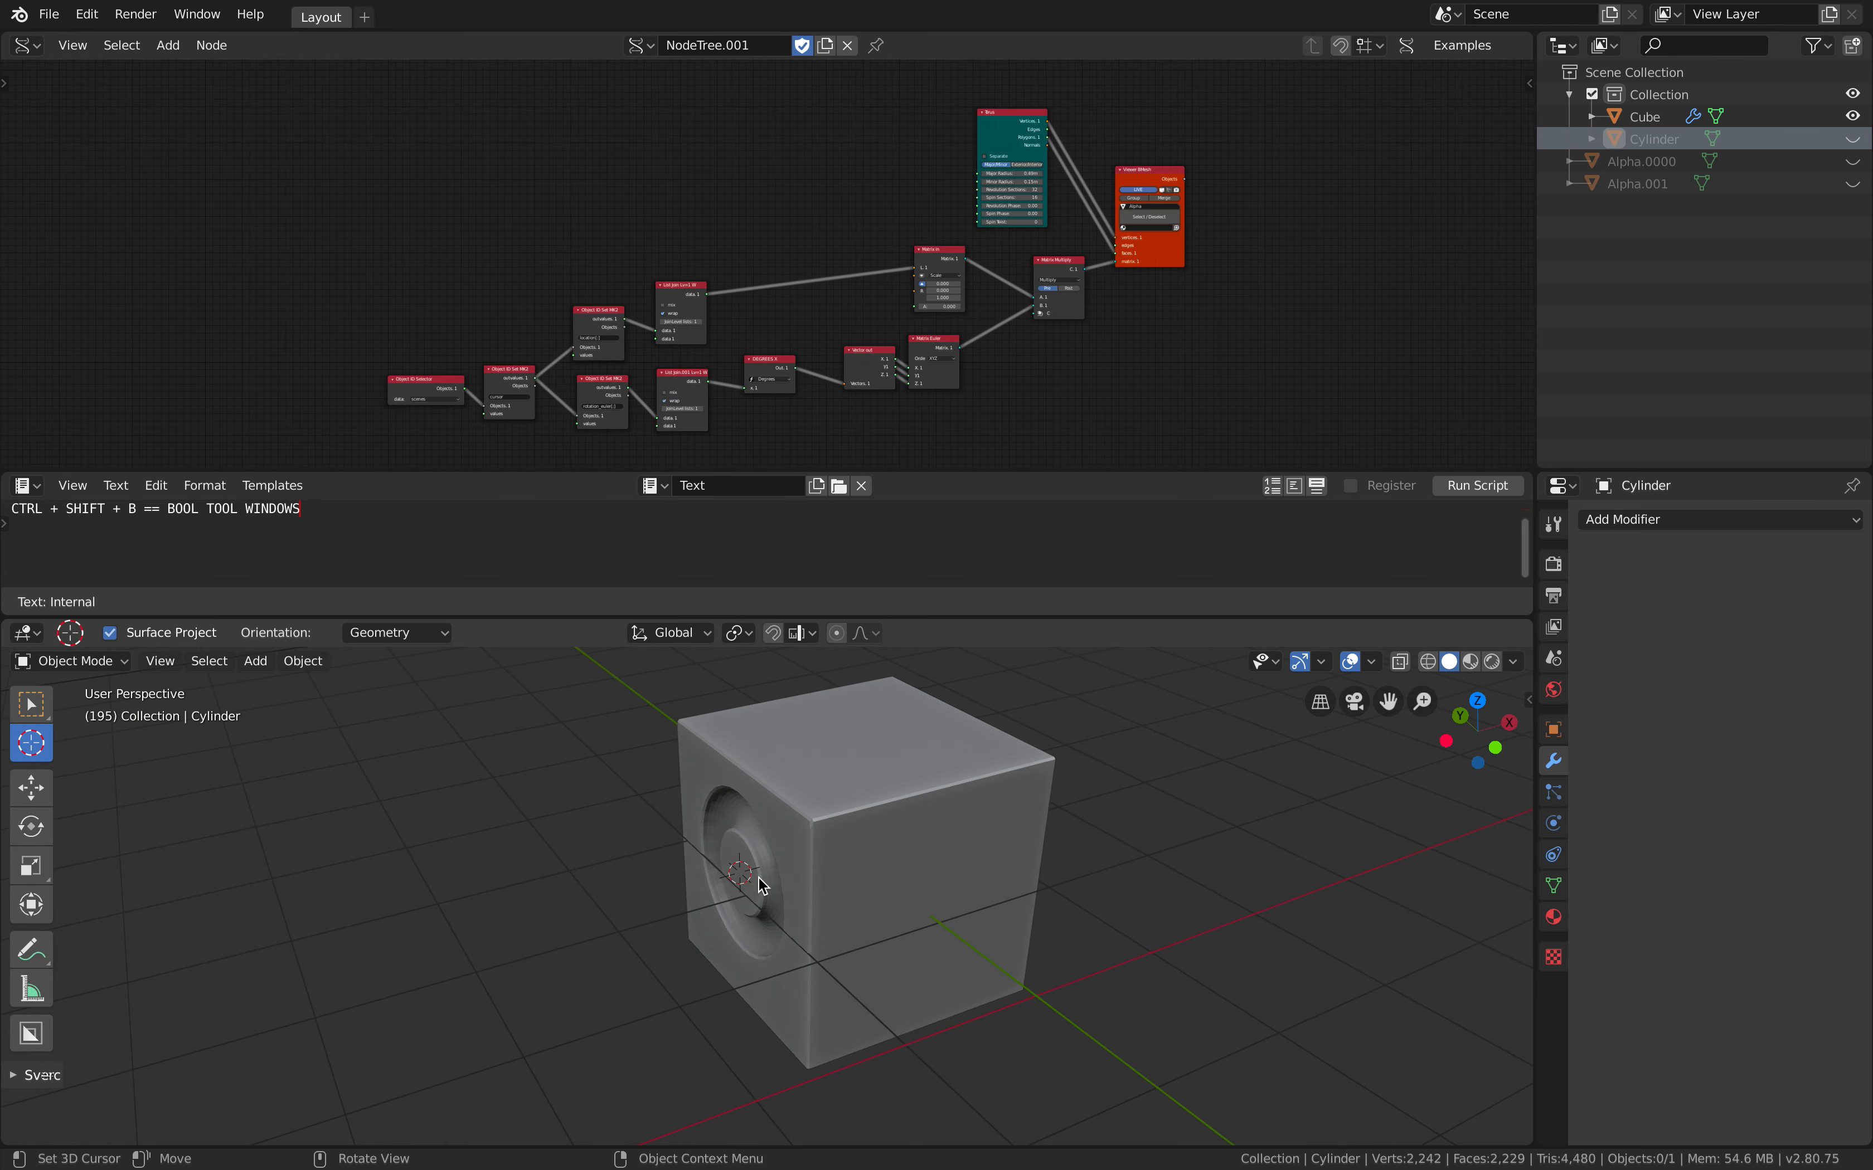
middle_drag(892, 904, 894, 898)
drag(894, 898, 921, 898)
click(846, 757)
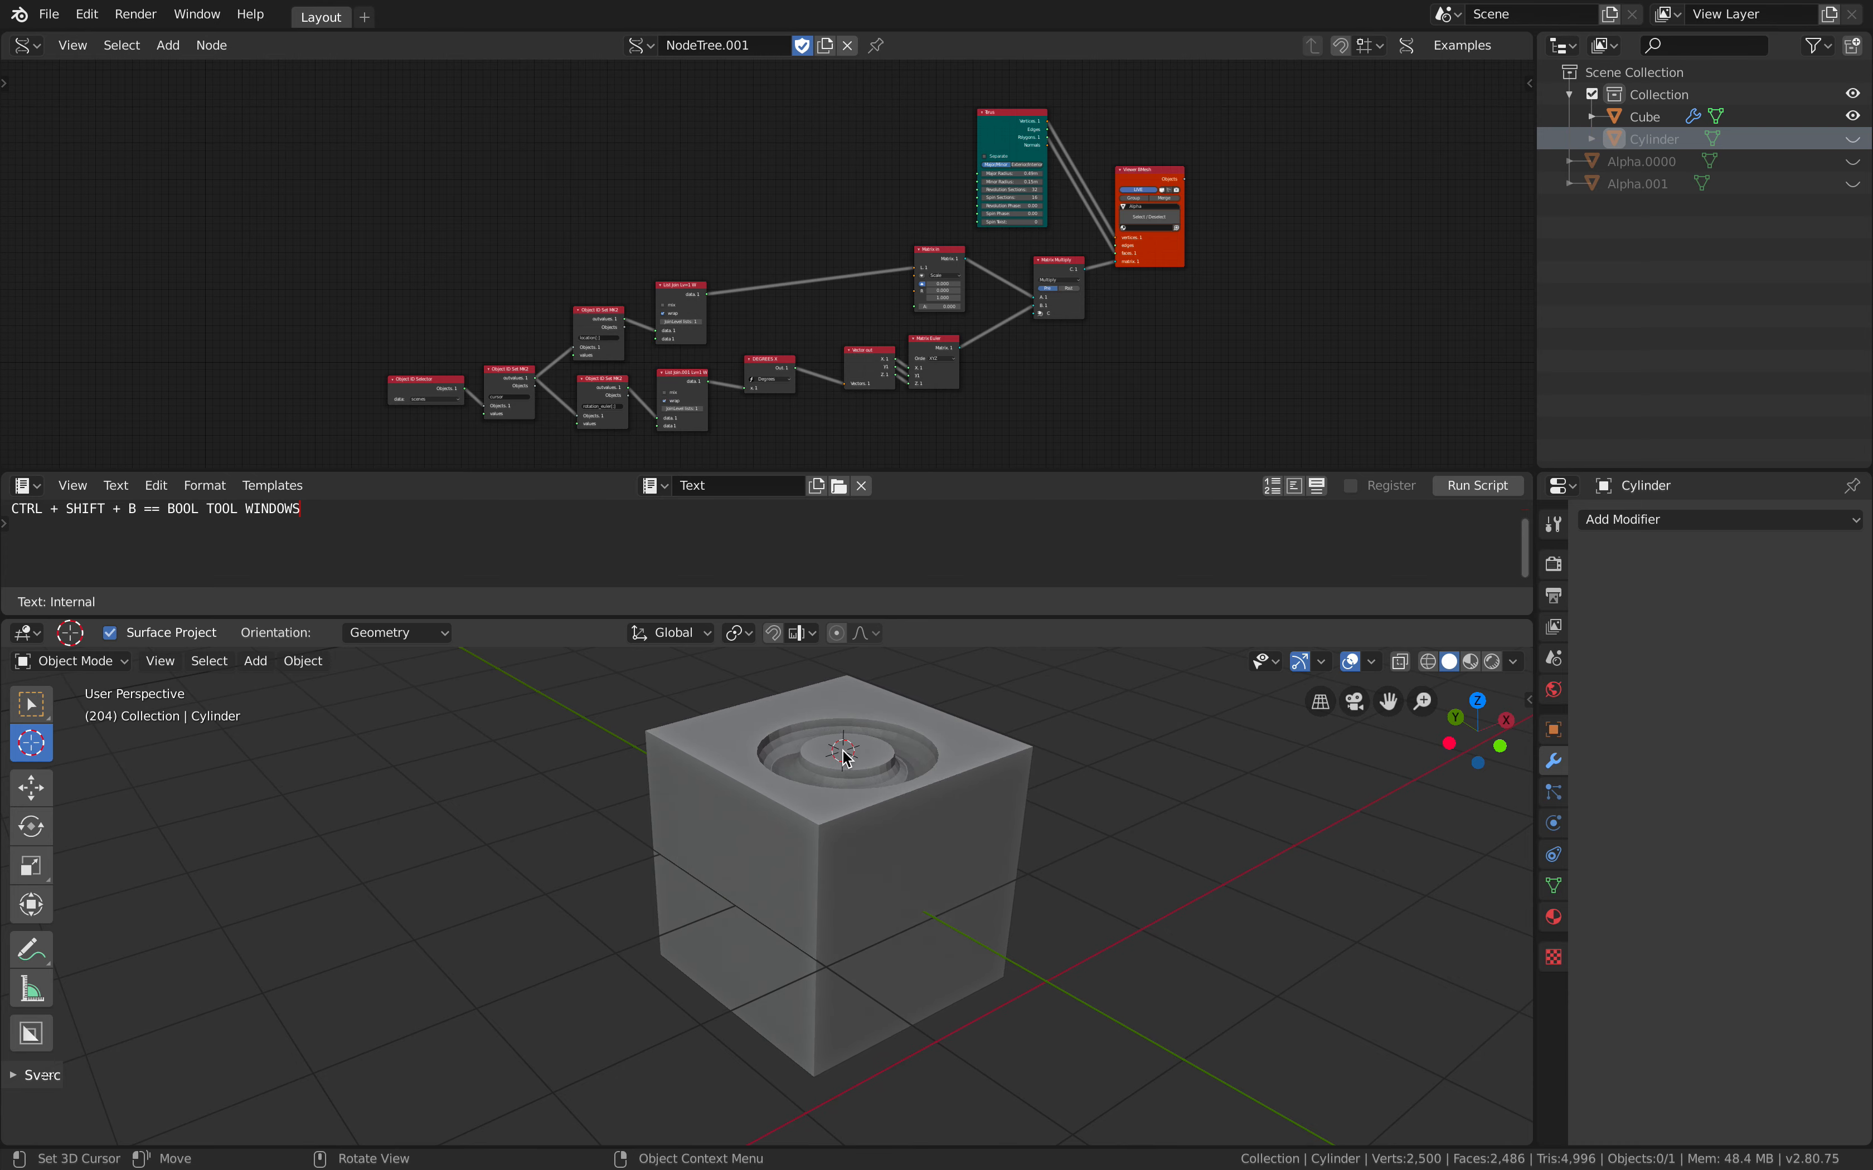
Place the 3D cursor at several spots on a side face of the cube and finish on its top face
ctrl+scroll(649, 344, down, 1)
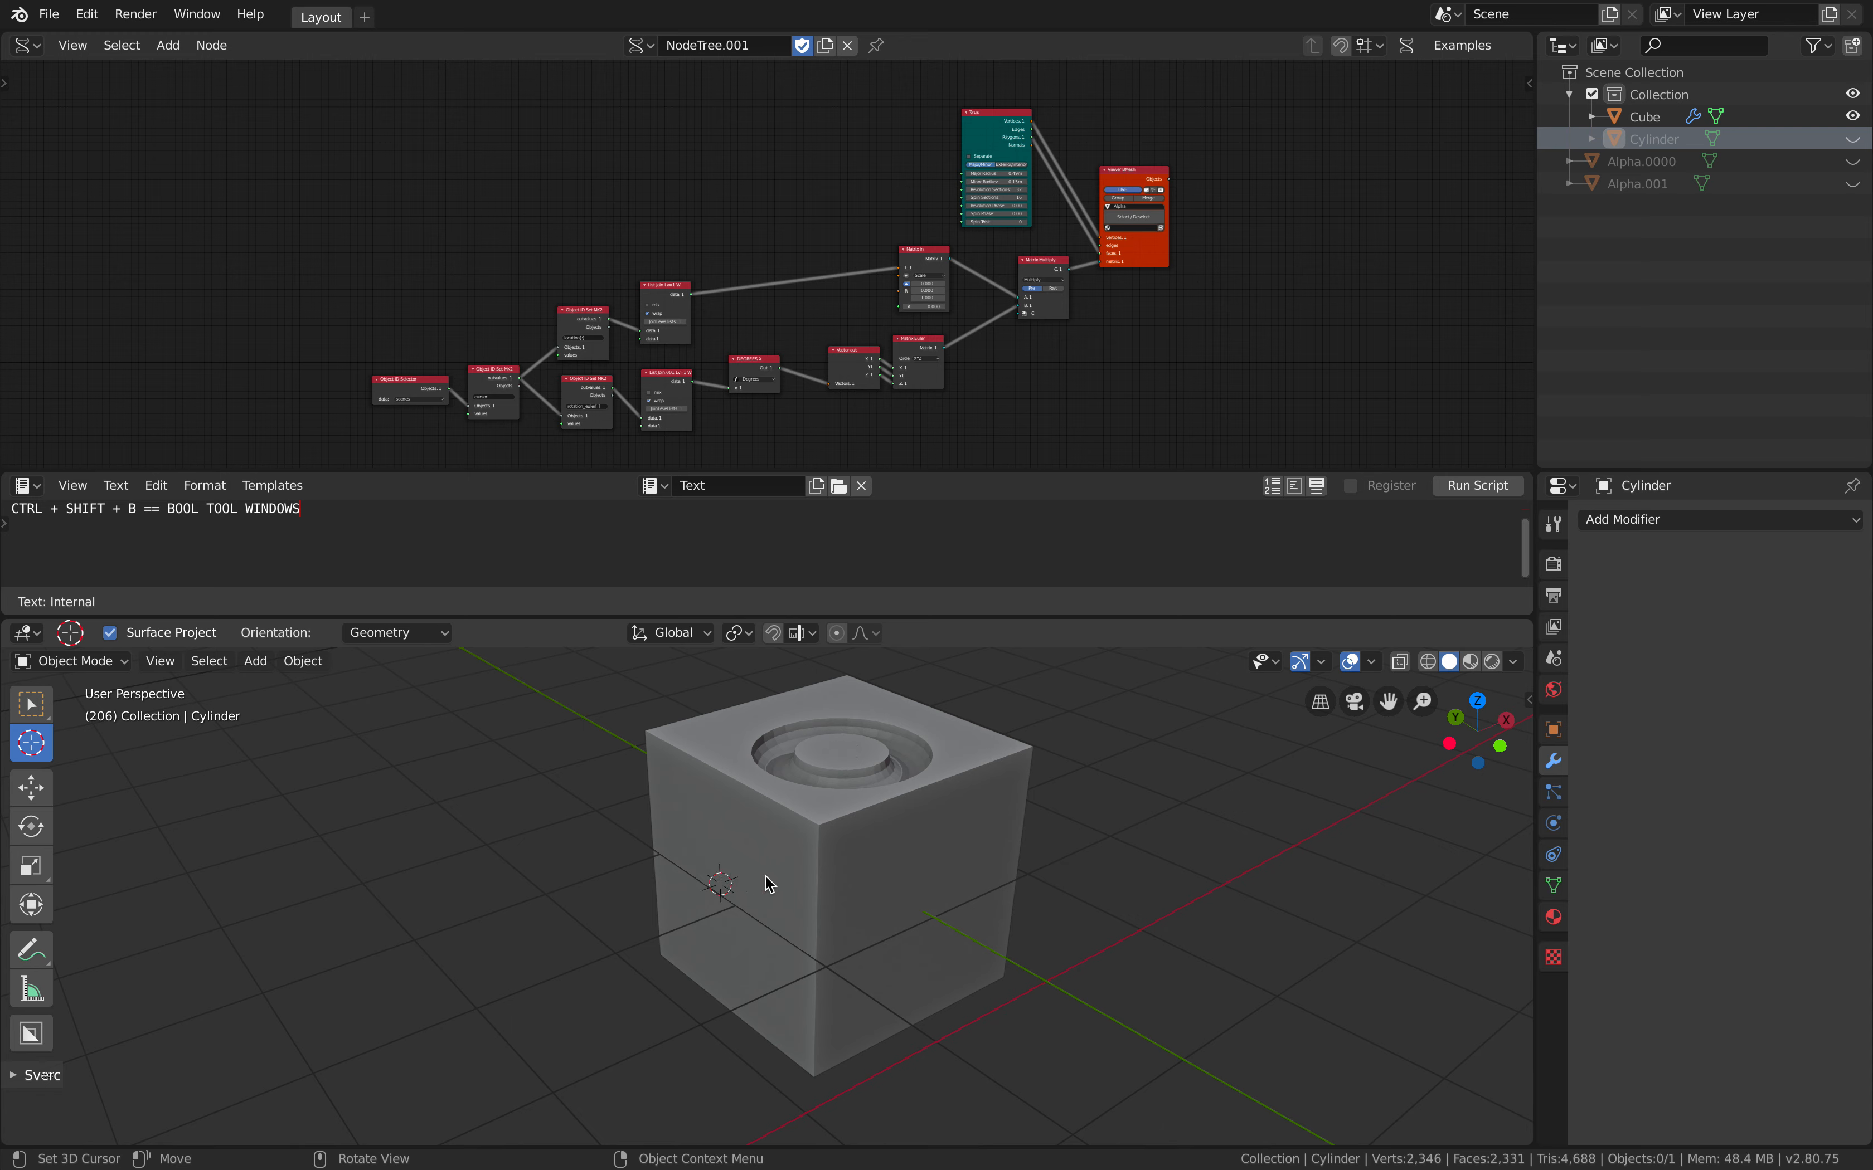
click(936, 900)
click(900, 916)
click(867, 935)
click(899, 905)
click(924, 923)
drag(803, 749, 854, 765)
middle_drag(855, 764, 967, 781)
scroll(856, 765, up, 2)
scroll(811, 756, down, 2)
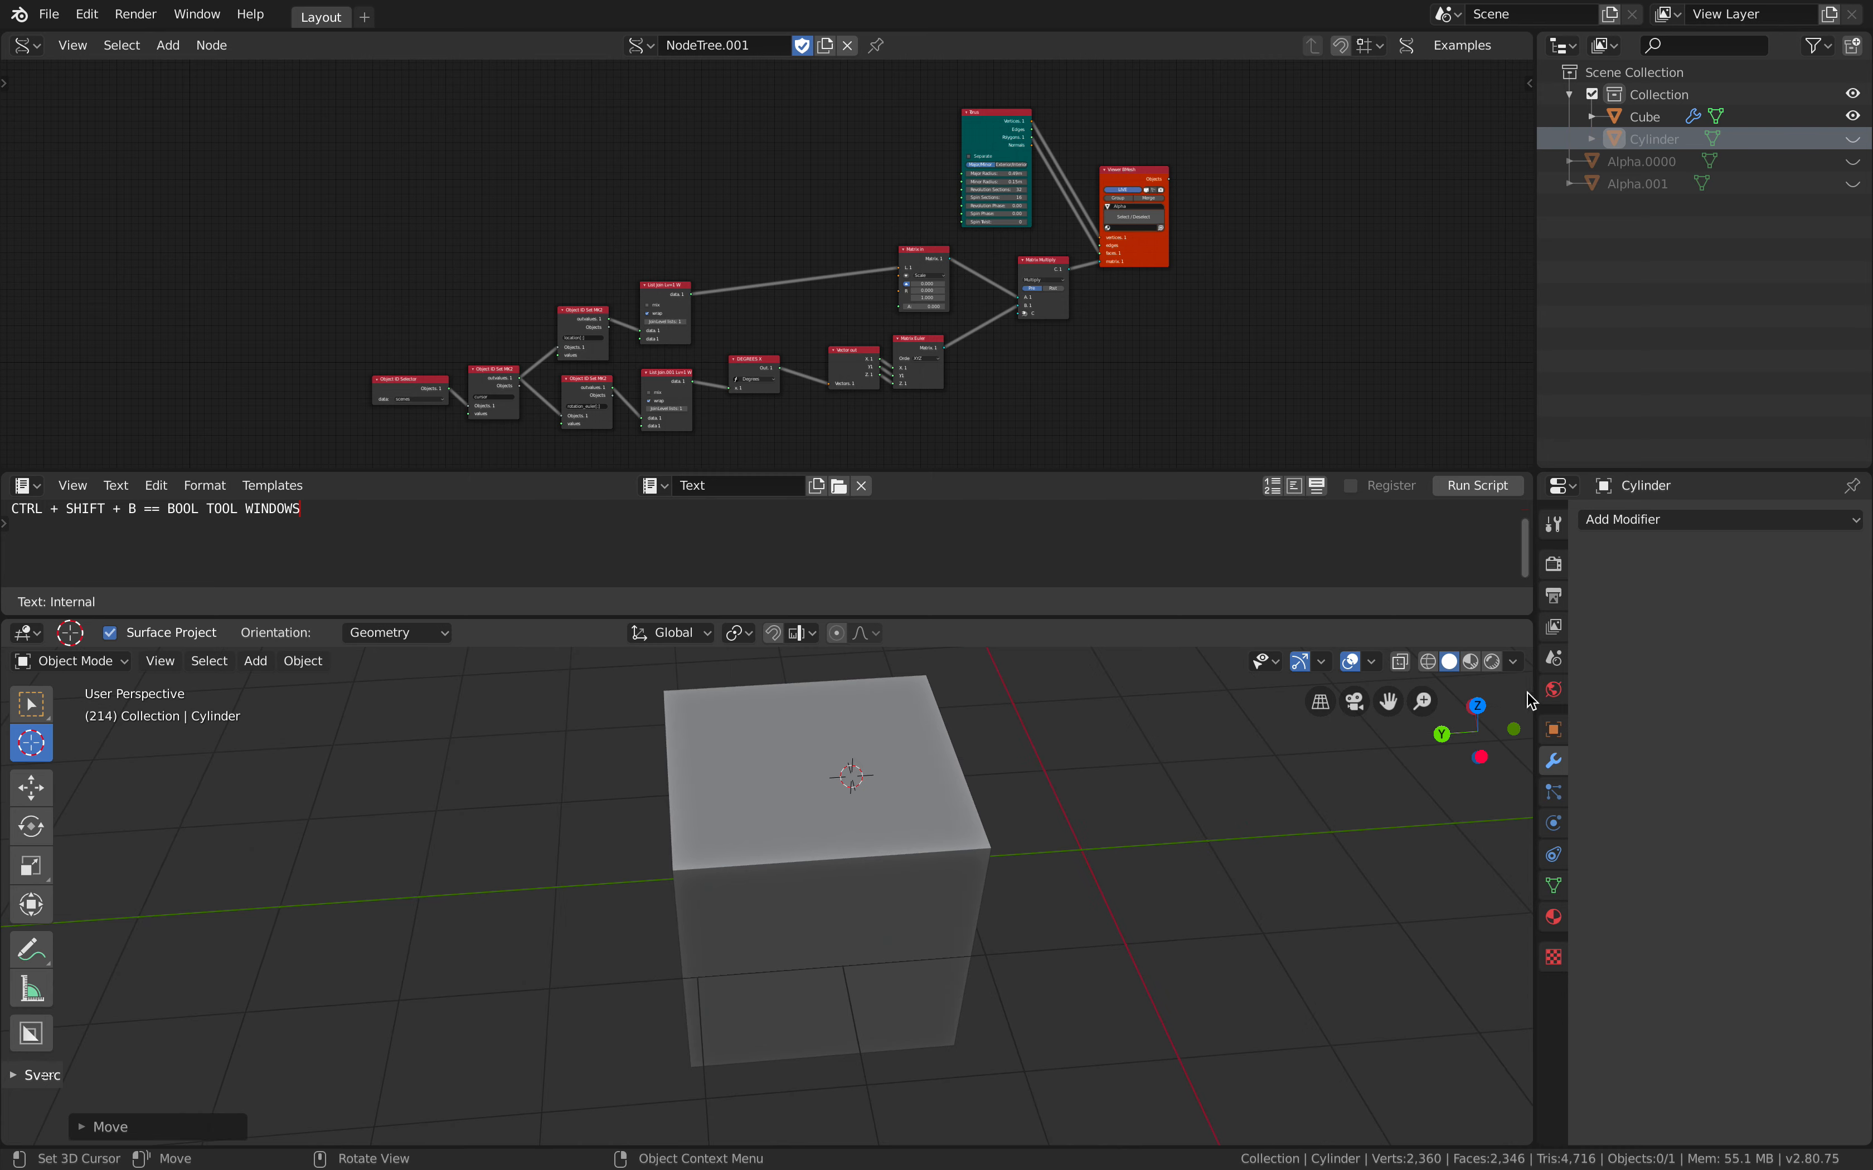
Show the 3D cursor's location and rotation values in the viewport sidebar
click(1530, 696)
middle_drag(1530, 697, 898, 733)
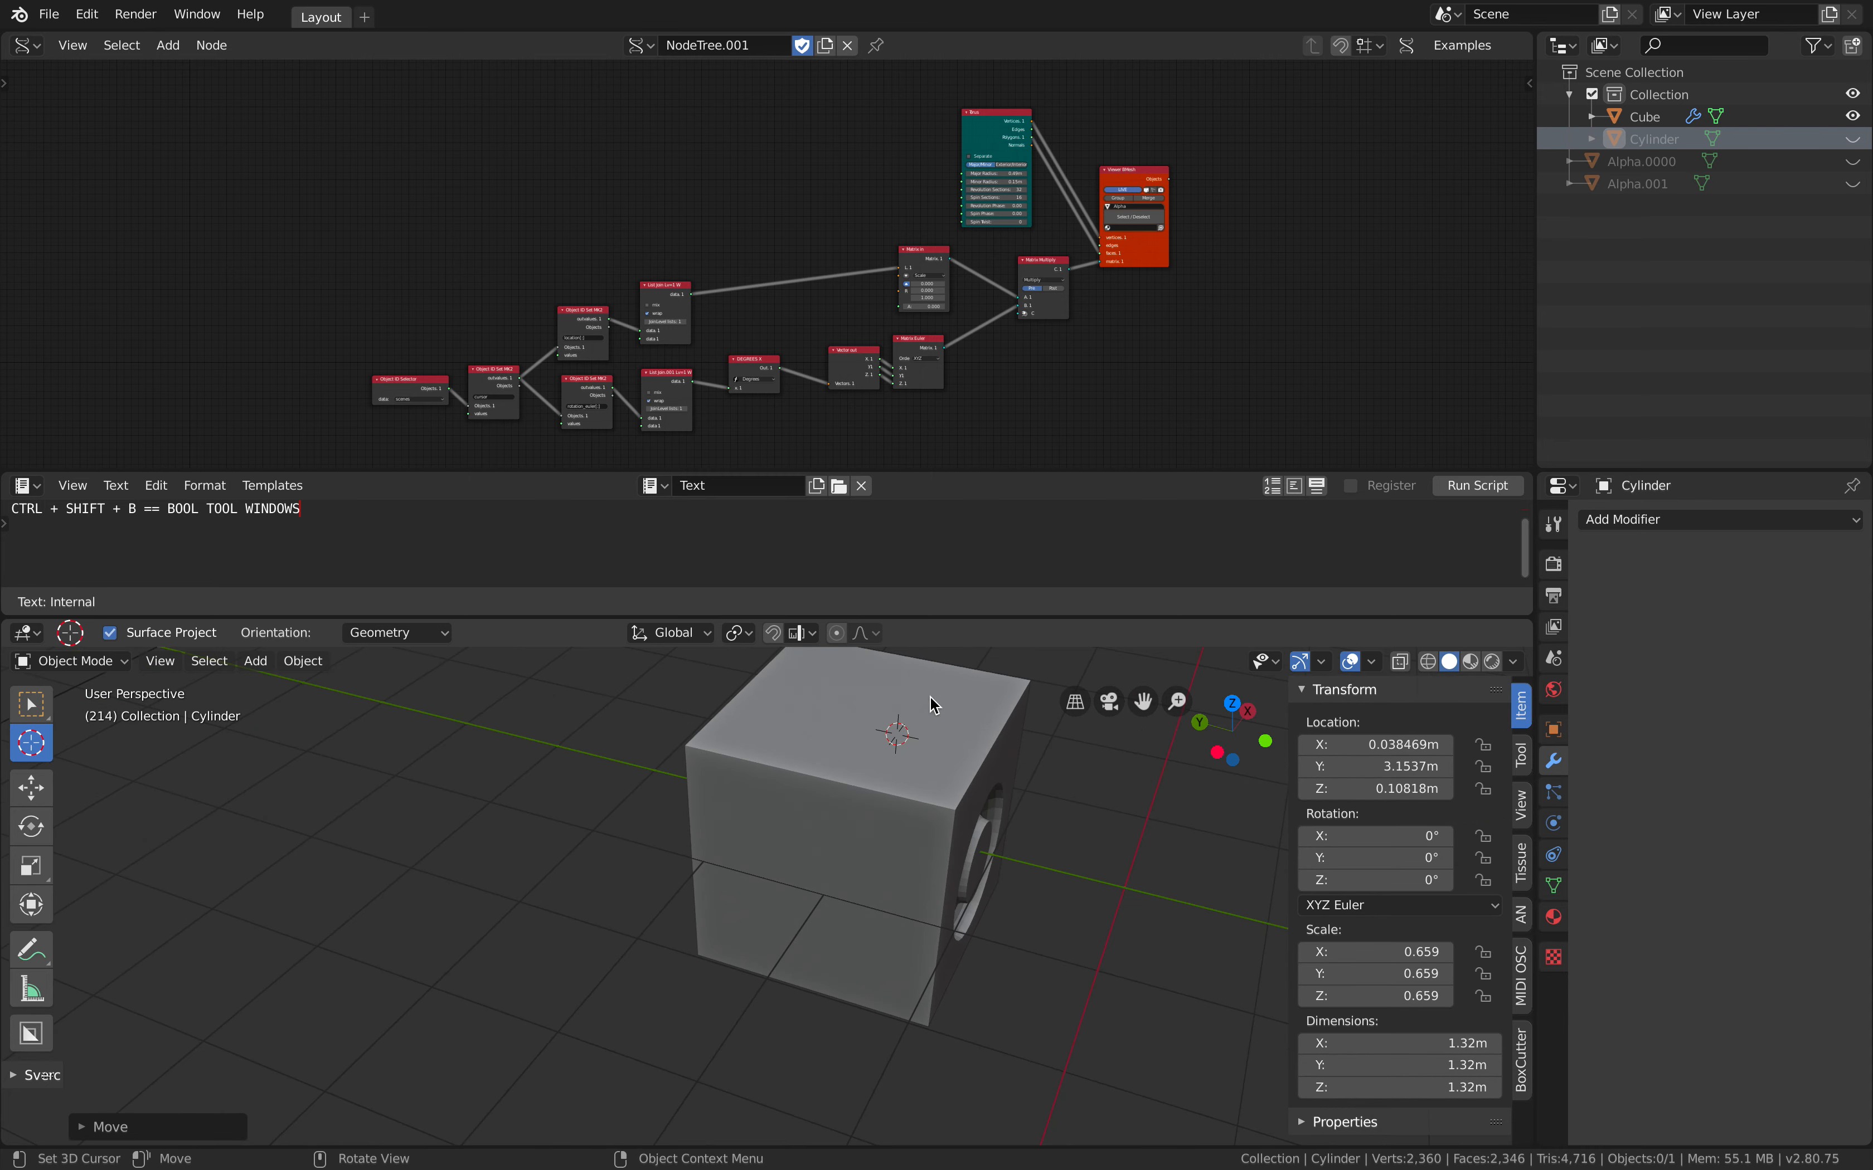
click(1520, 813)
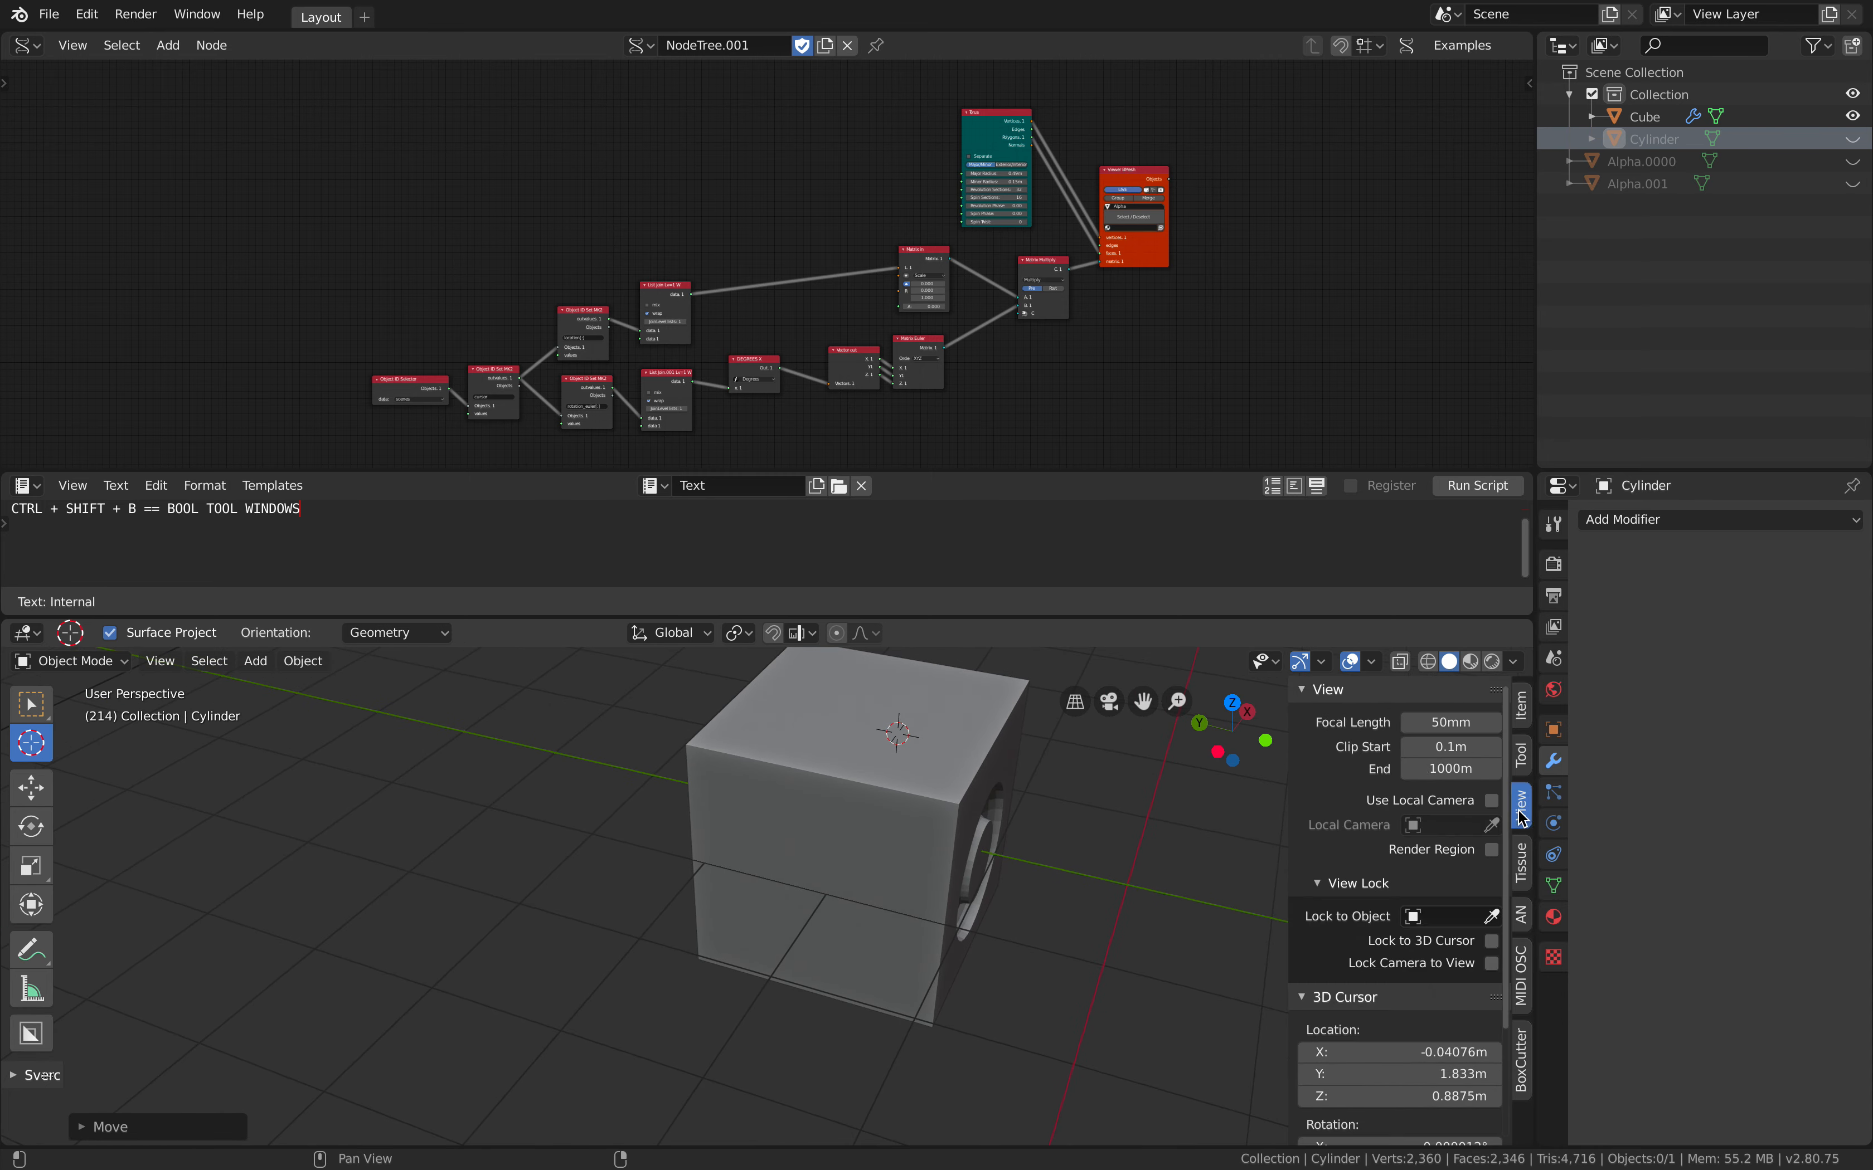
scroll(1416, 782, down, 5)
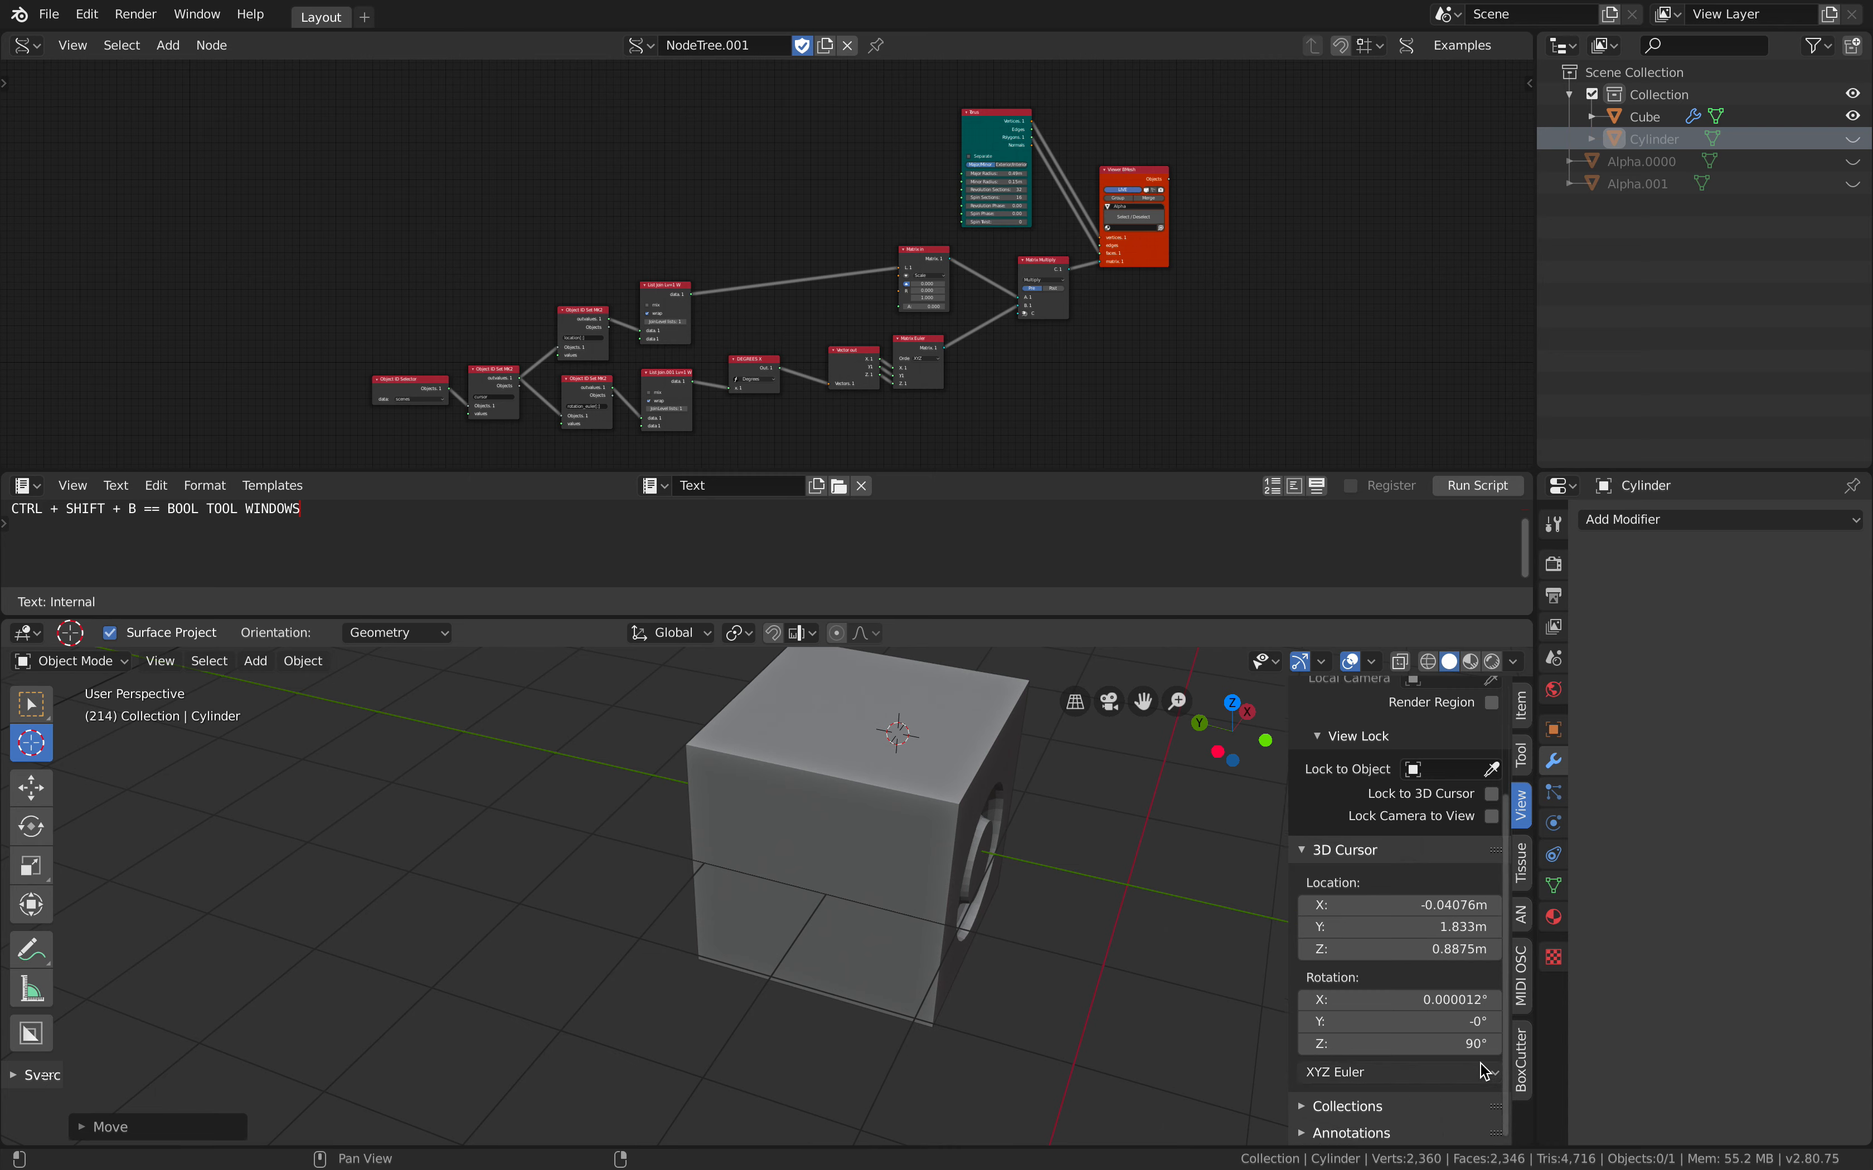
Try the 3D cursor on different cube faces, ending on a side face, and advance the frame to update the cut
click(890, 724)
click(831, 846)
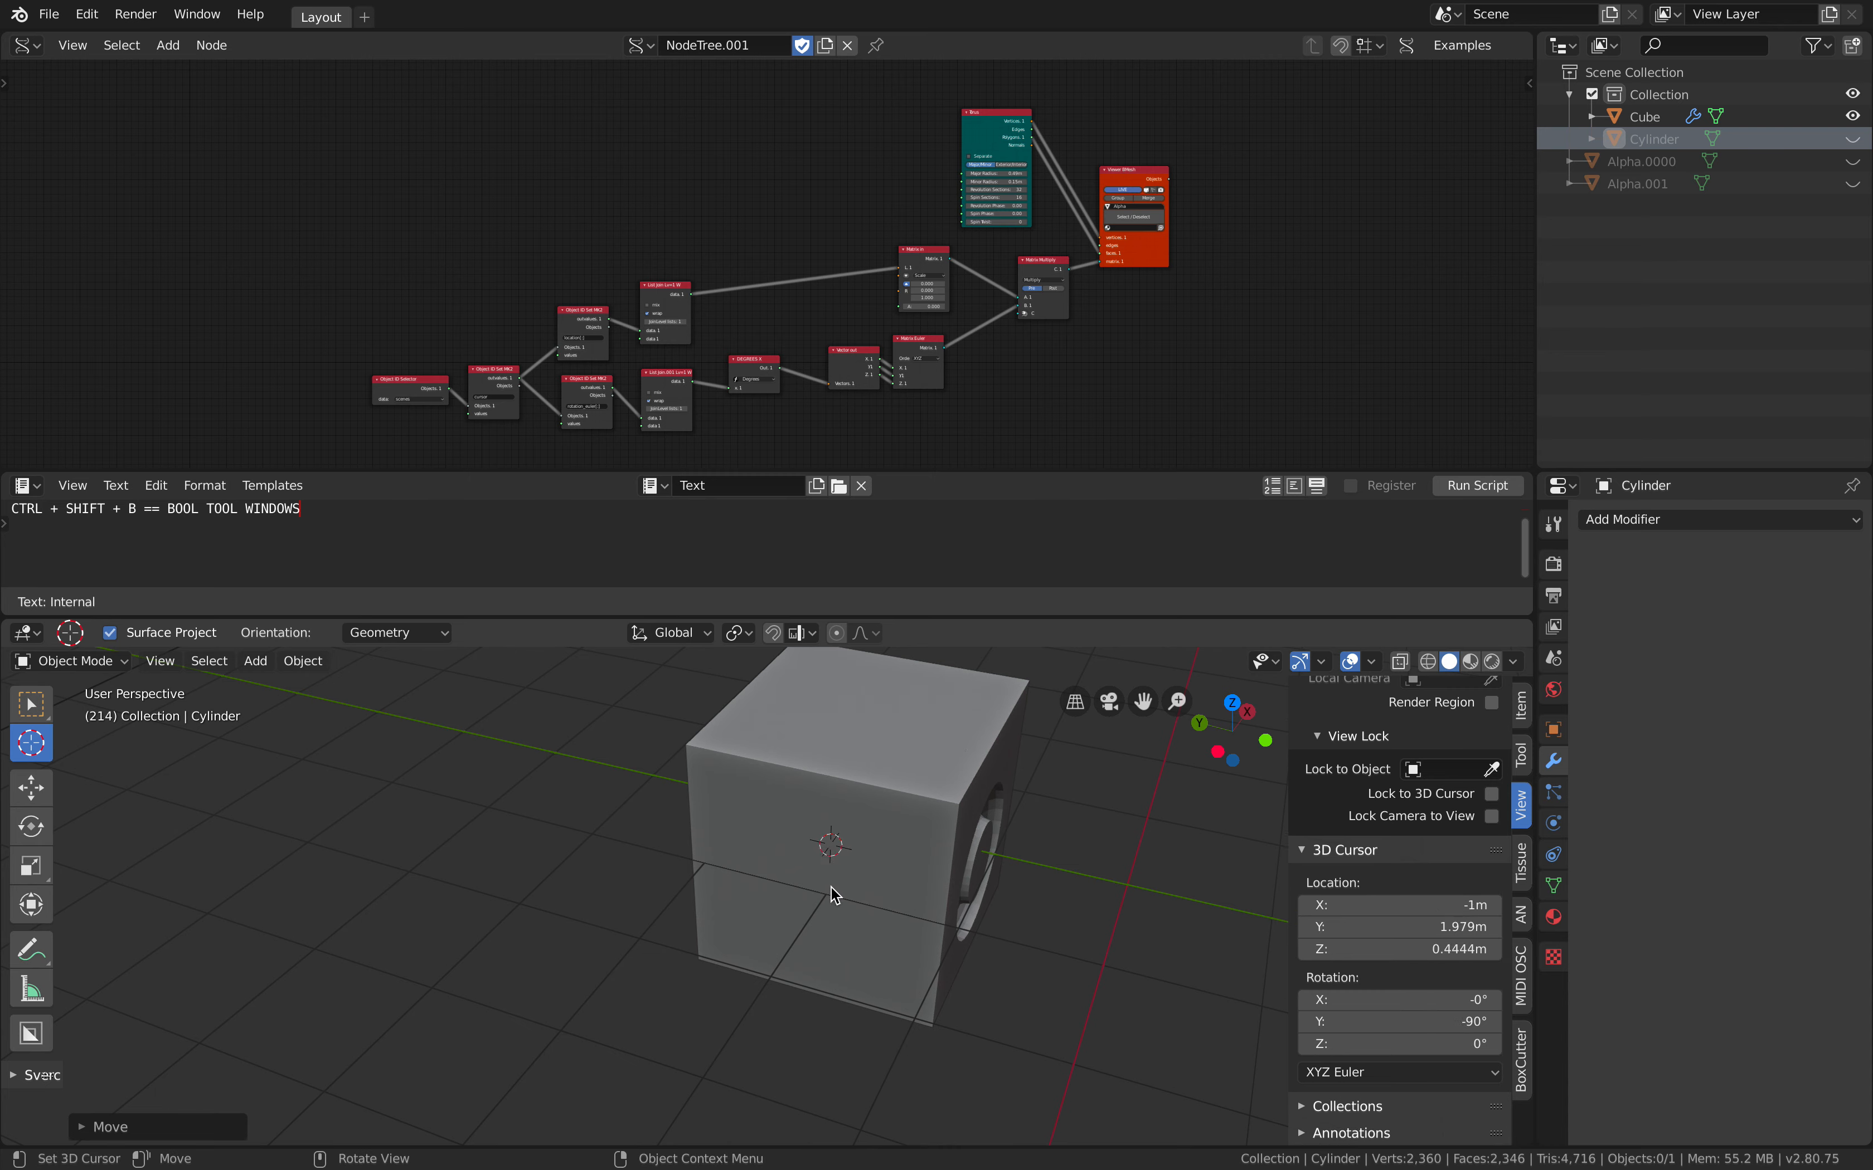
drag(884, 900, 890, 740)
click(999, 745)
click(992, 763)
click(994, 754)
middle_drag(846, 761, 890, 757)
click(735, 740)
click(736, 859)
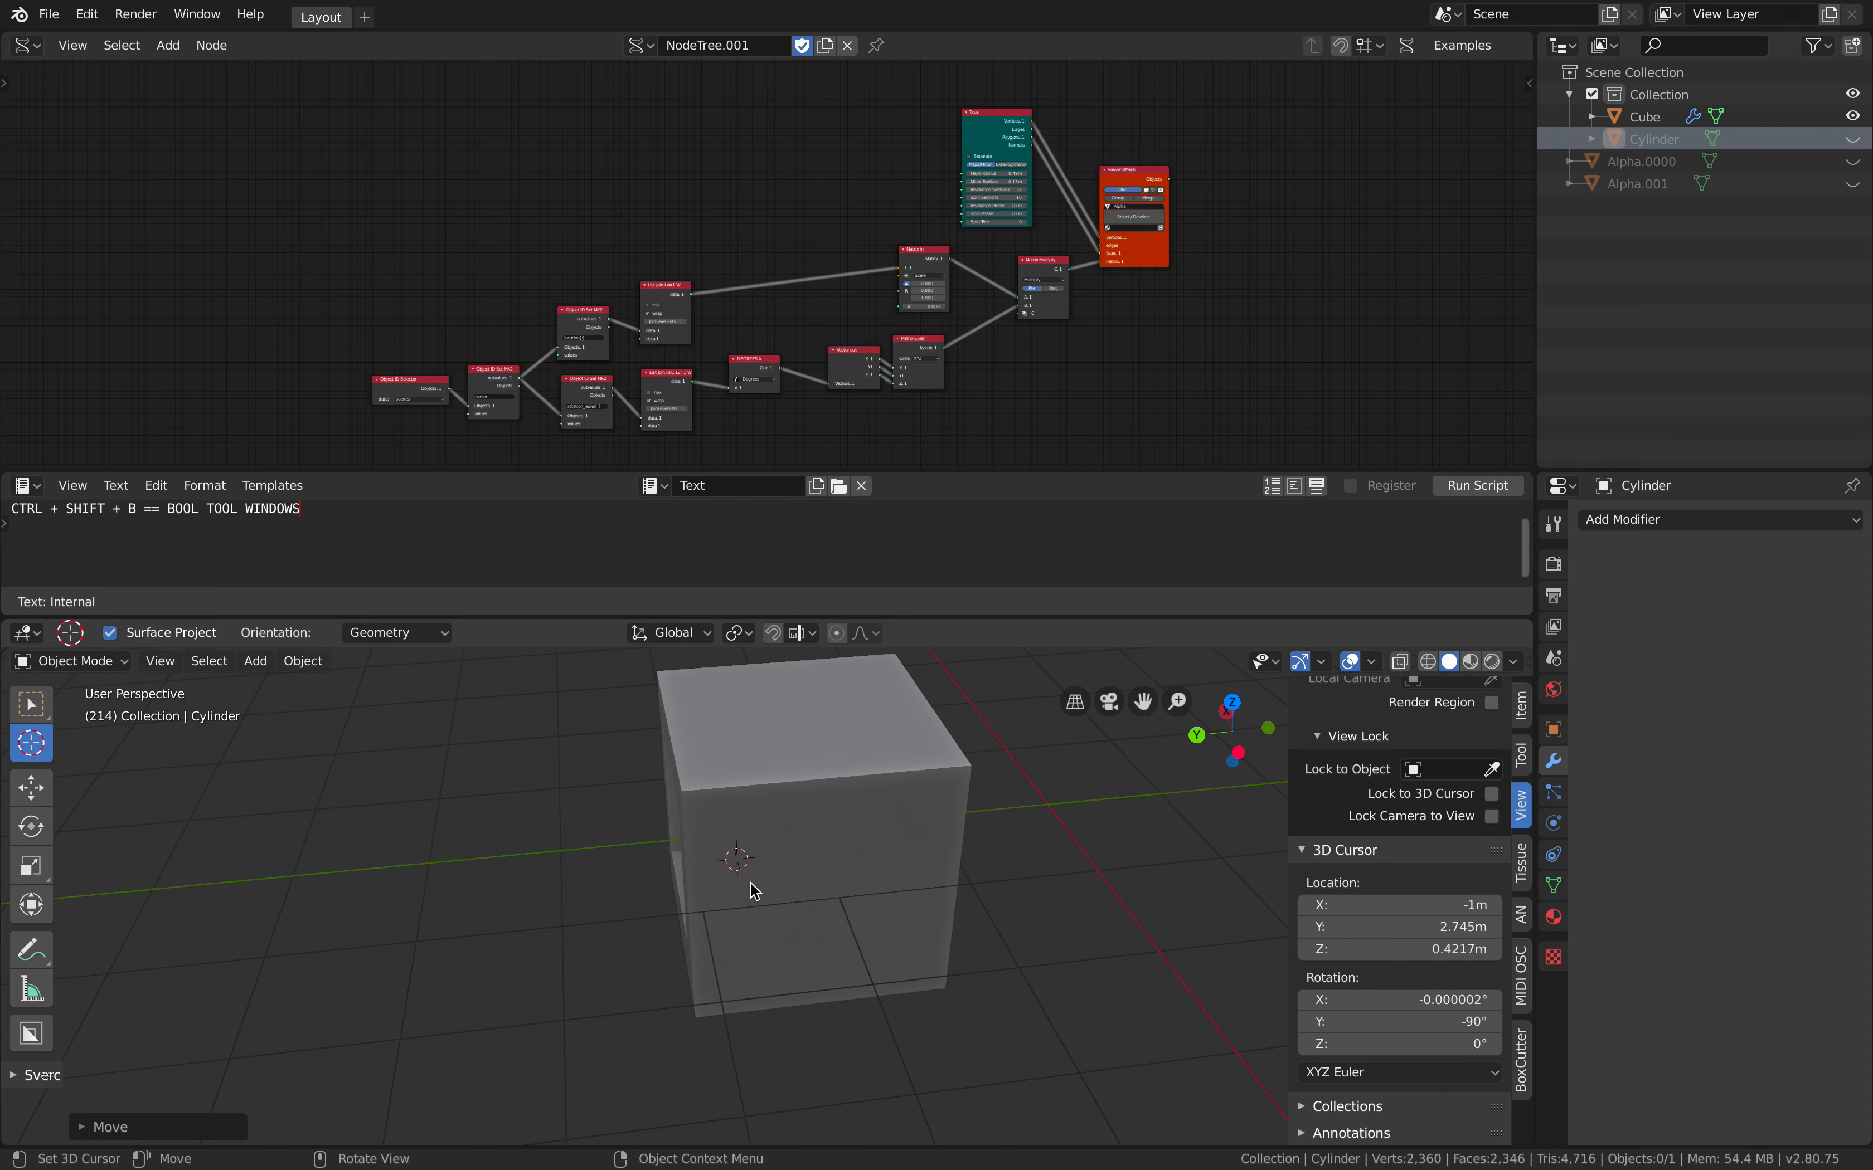
key(Right)
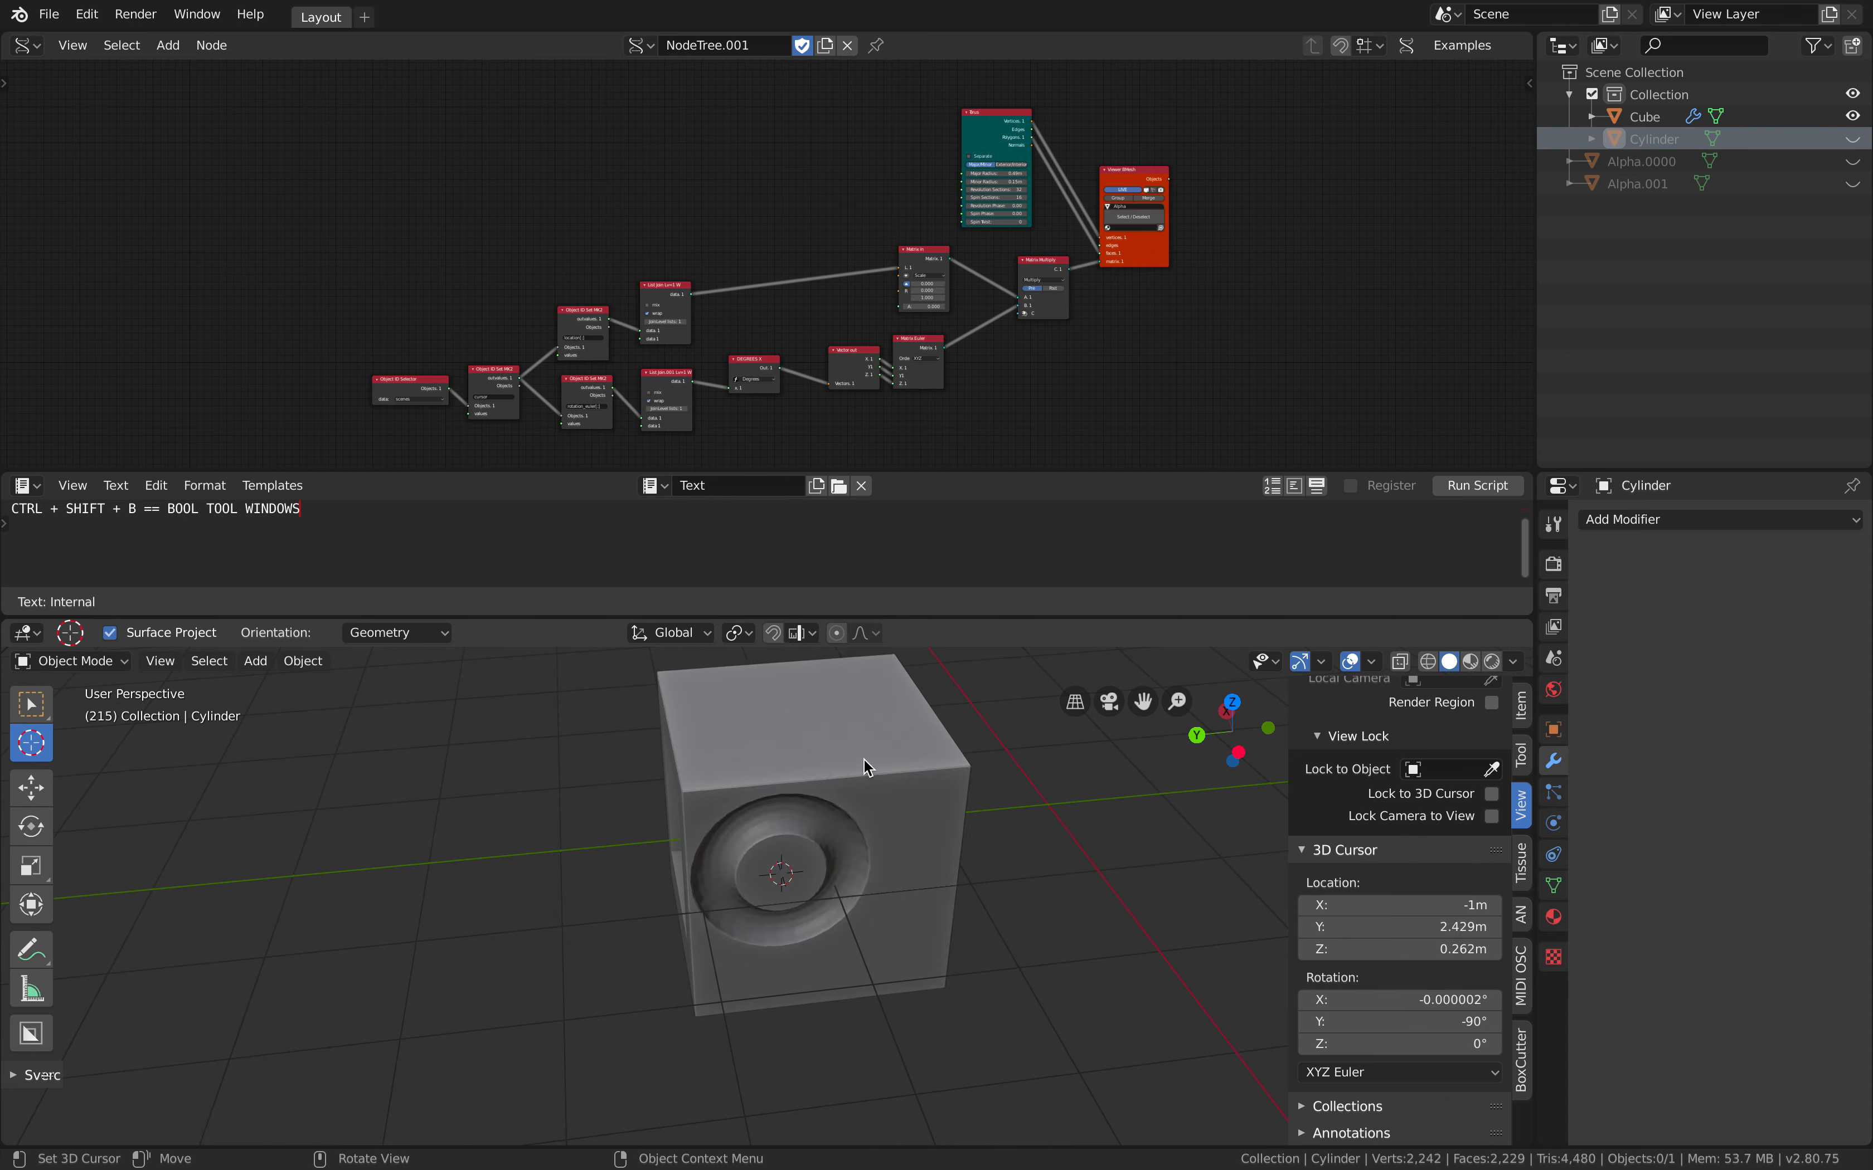
Set the Torus node's major radius to 0.37 m, revolution sections to 7, spin sections to 5, and both phases to 0
scroll(731, 313, up, 6)
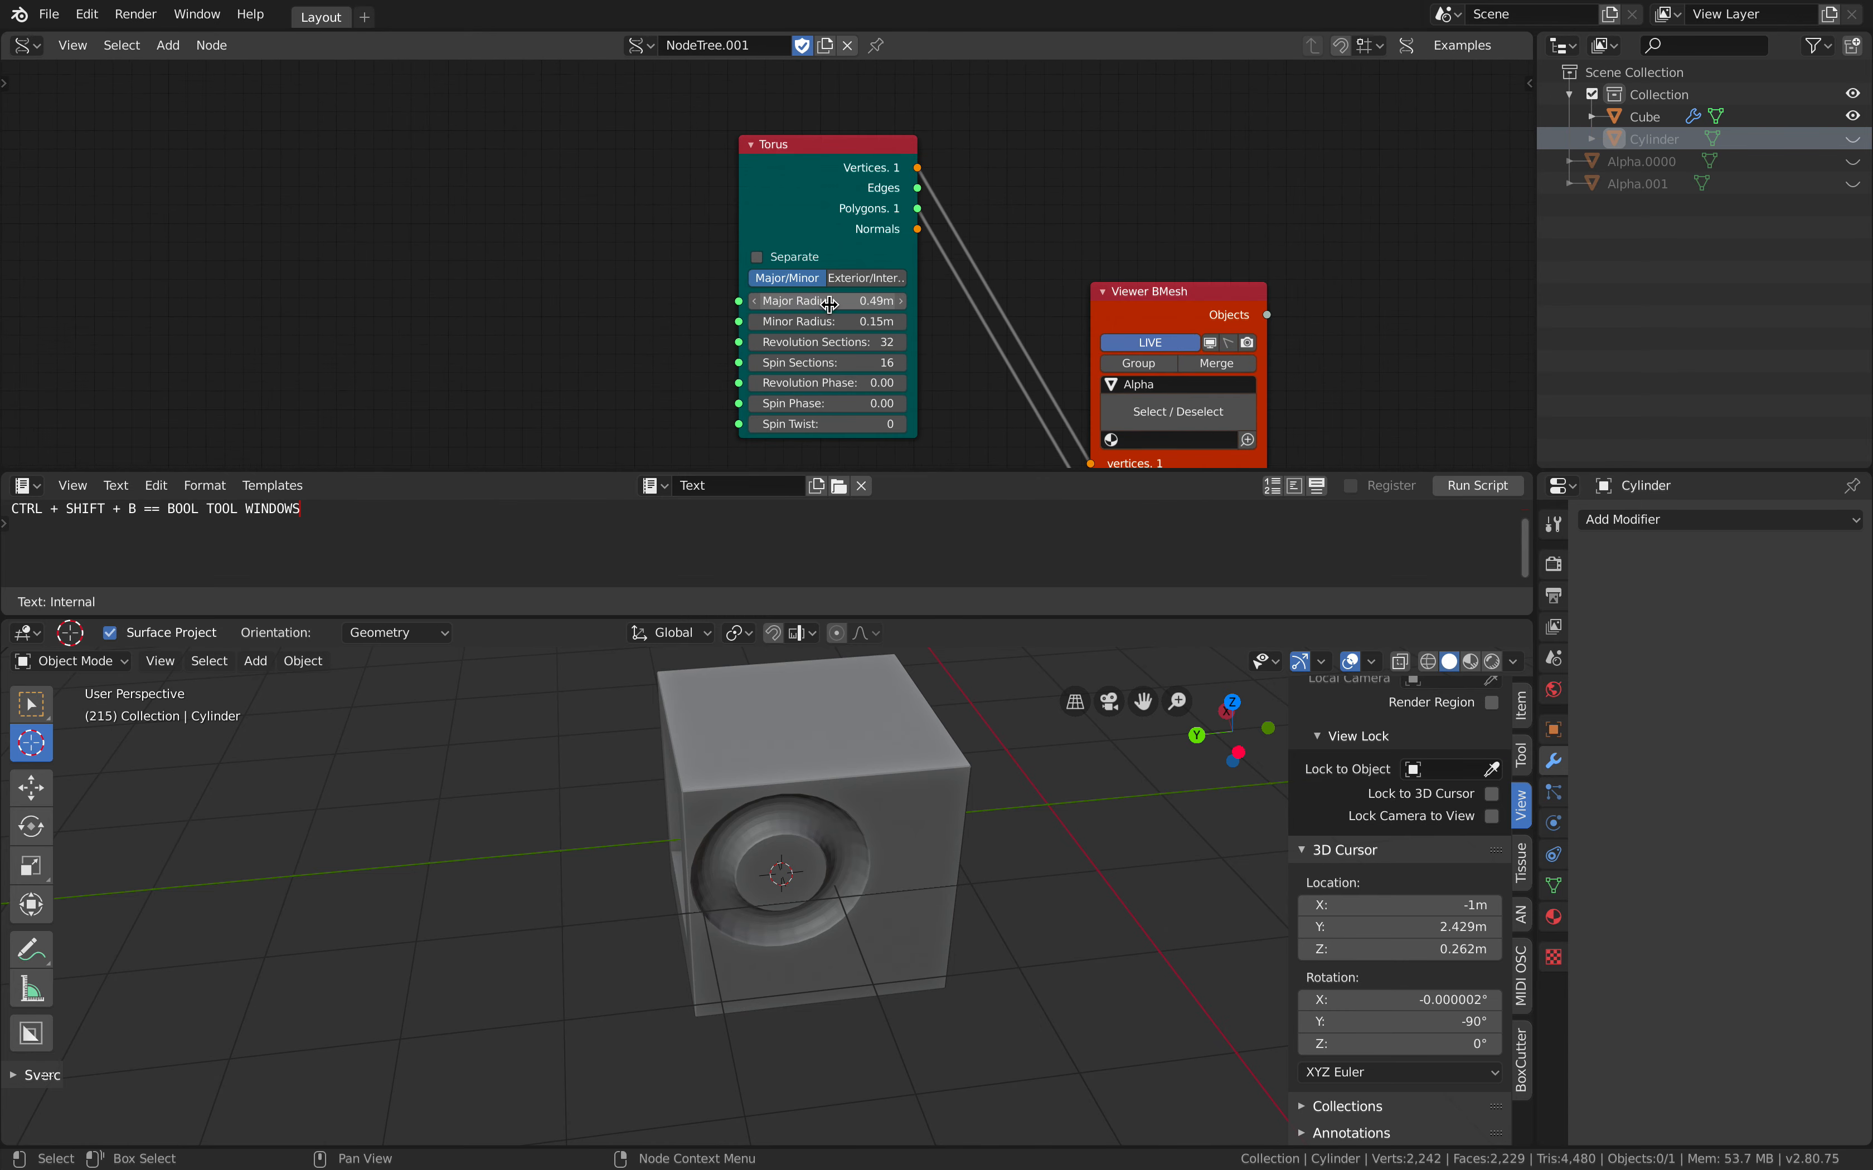
drag(867, 301, 749, 362)
mouse_move(843, 403)
mouse_down()
mouse_move(874, 403)
mouse_move(844, 403)
mouse_move(875, 382)
mouse_up()
text(0)
key(Return)
click(851, 382)
text(0)
key(Return)
Place the 3D cursor on the cube's side faces and finally on its top face to cut the low-section torus there
middle_drag(813, 882, 788, 947)
click(888, 848)
click(799, 925)
click(949, 761)
click(974, 761)
click(1026, 862)
click(1028, 890)
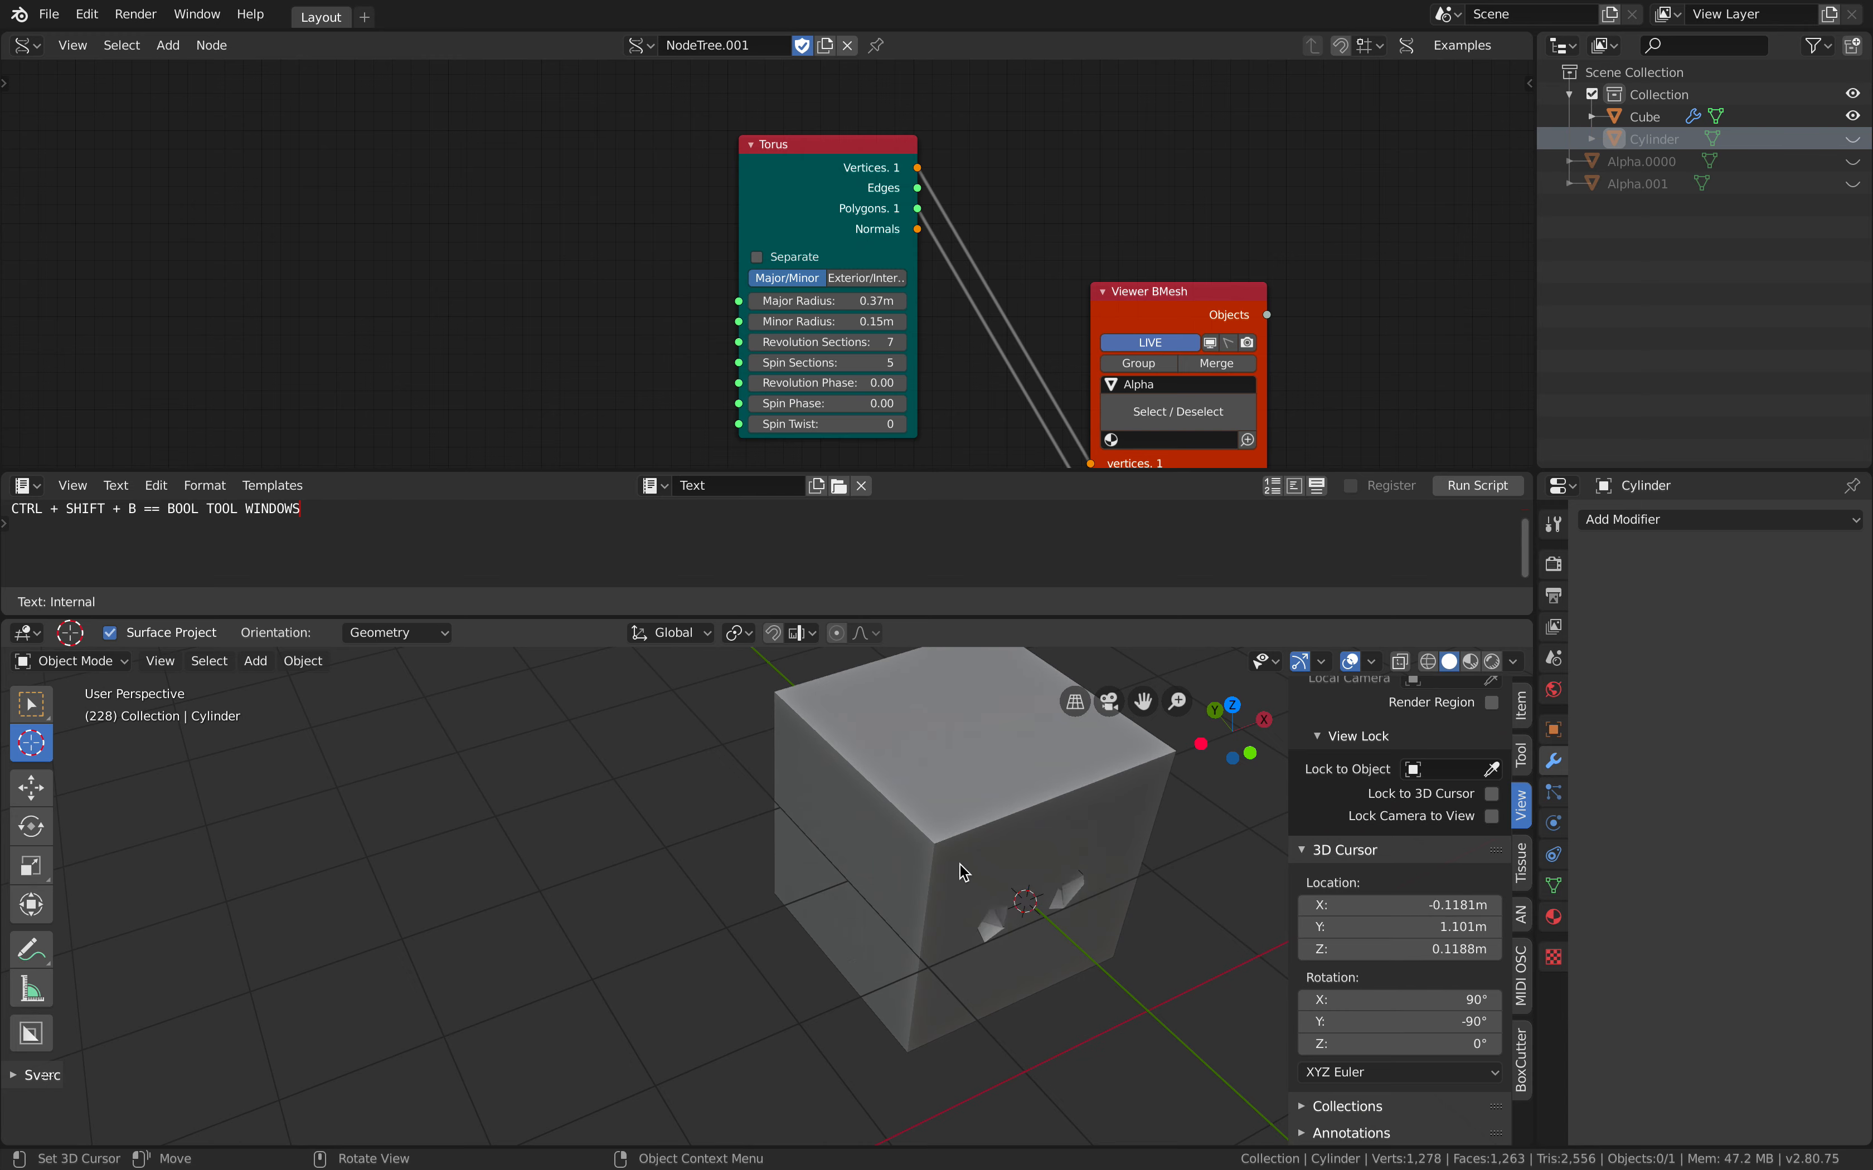
middle_drag(1032, 901, 839, 827)
click(882, 753)
middle_drag(884, 749, 921, 746)
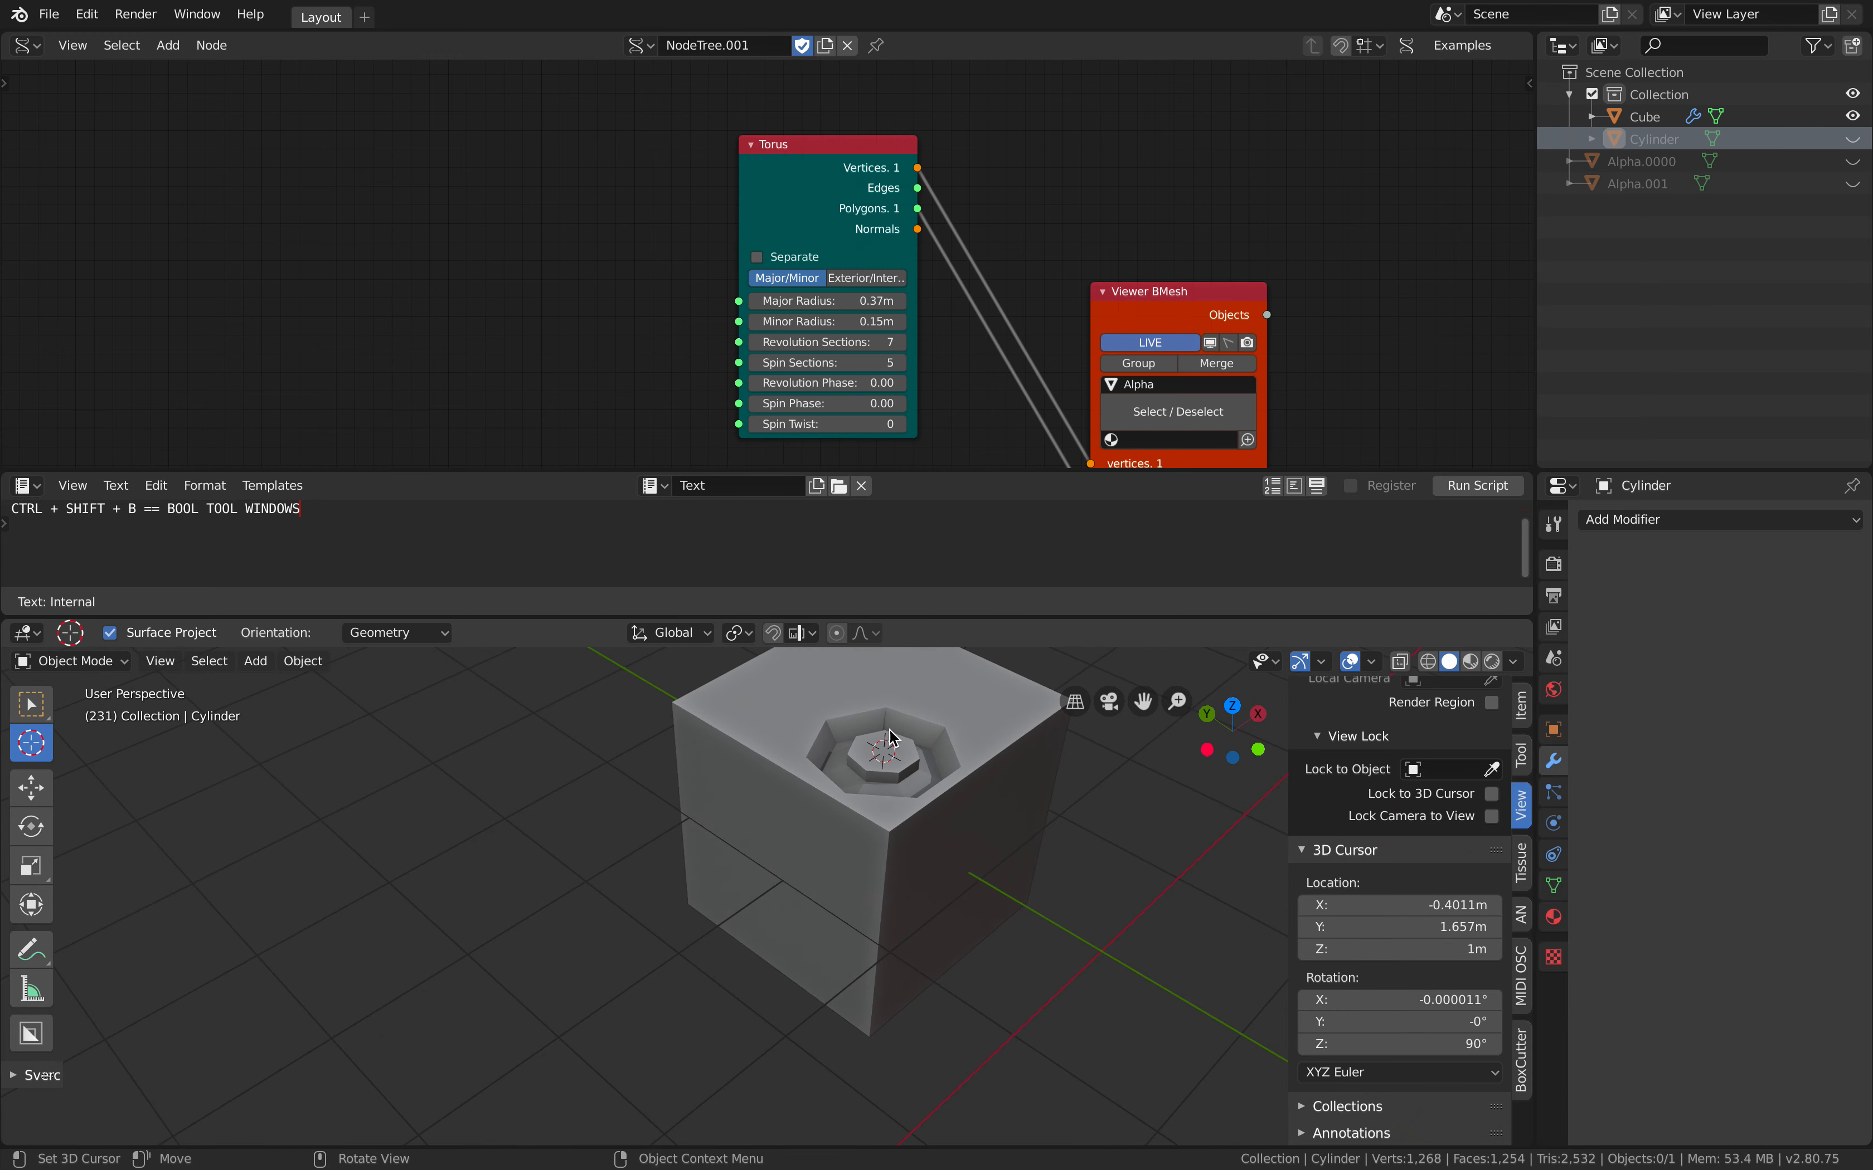
Search the add-ons preferences for "bool", read the Bool Tool hotkey list in an enlarged window, and close the preferences
click(88, 14)
click(146, 313)
click(555, 77)
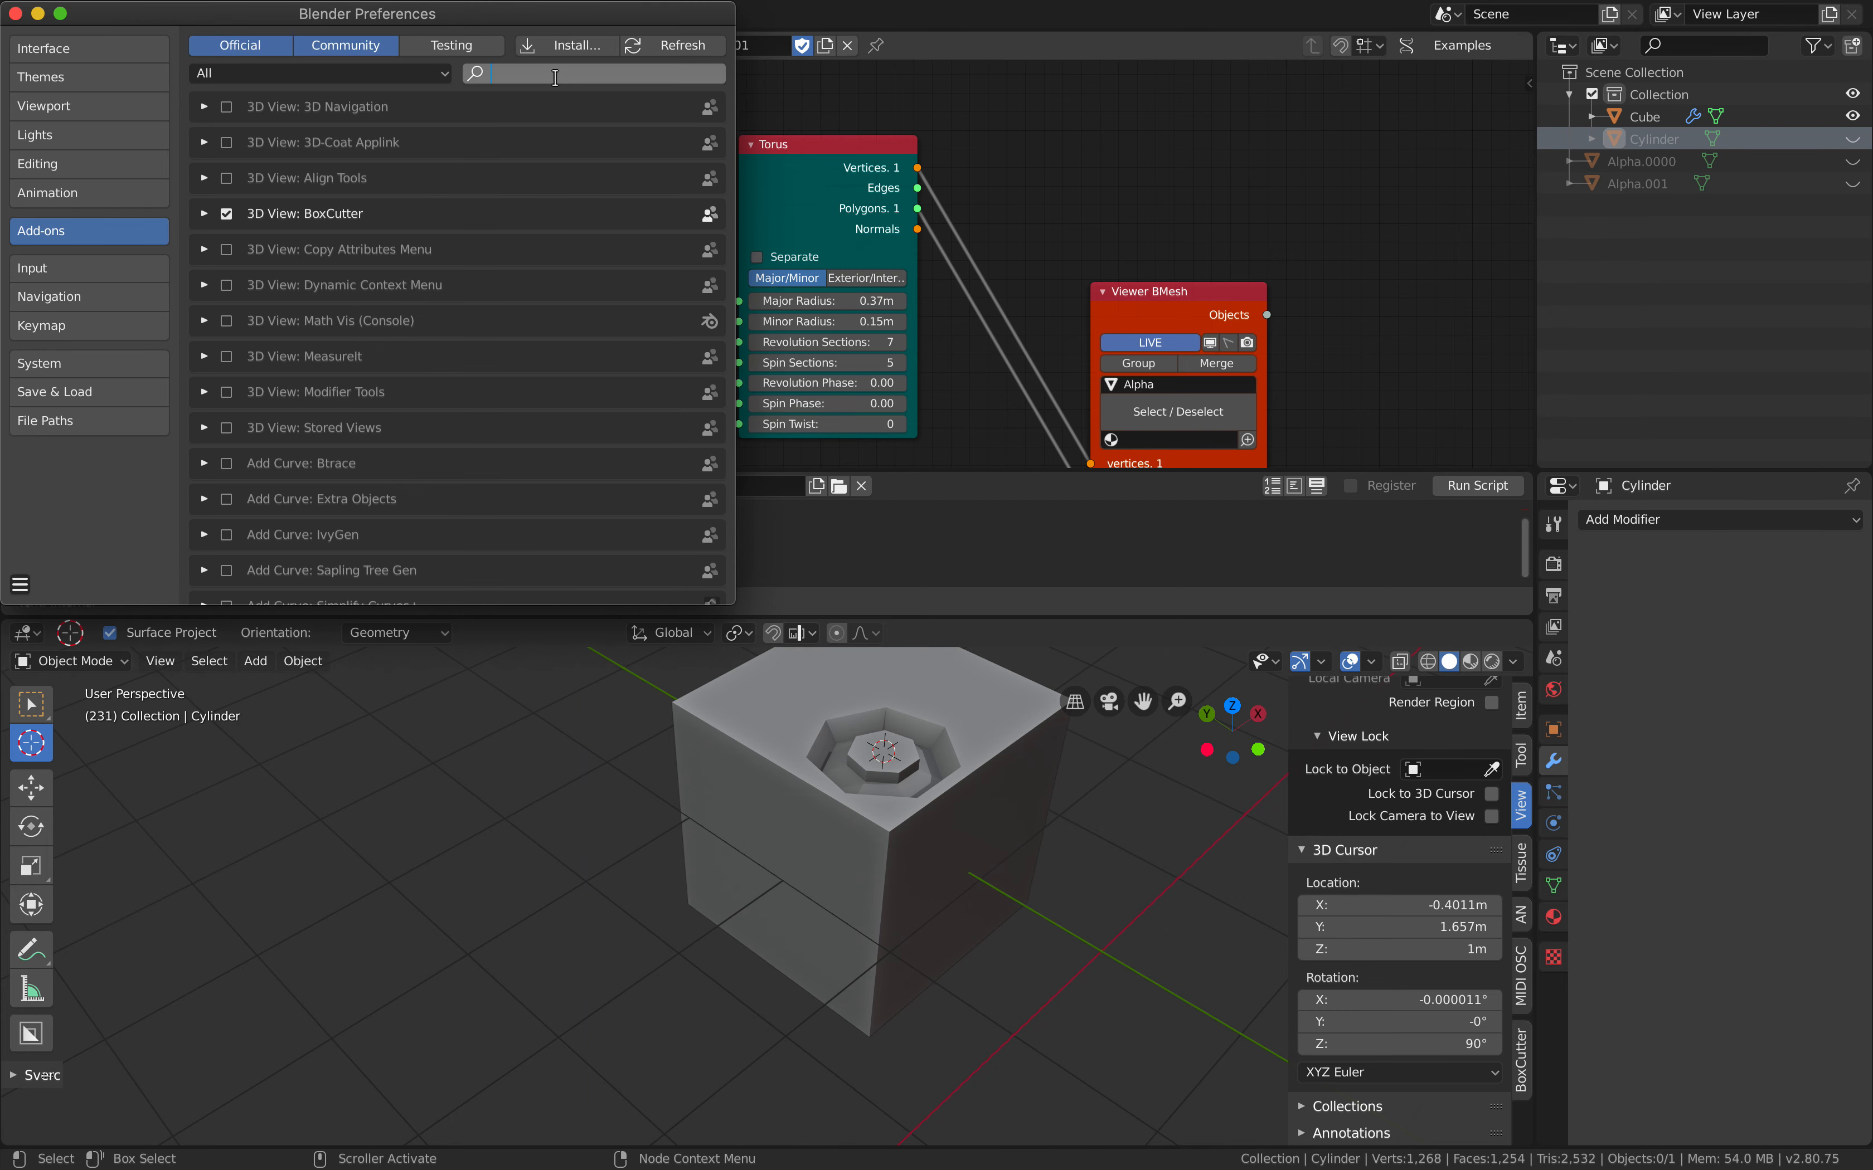
text(bool)
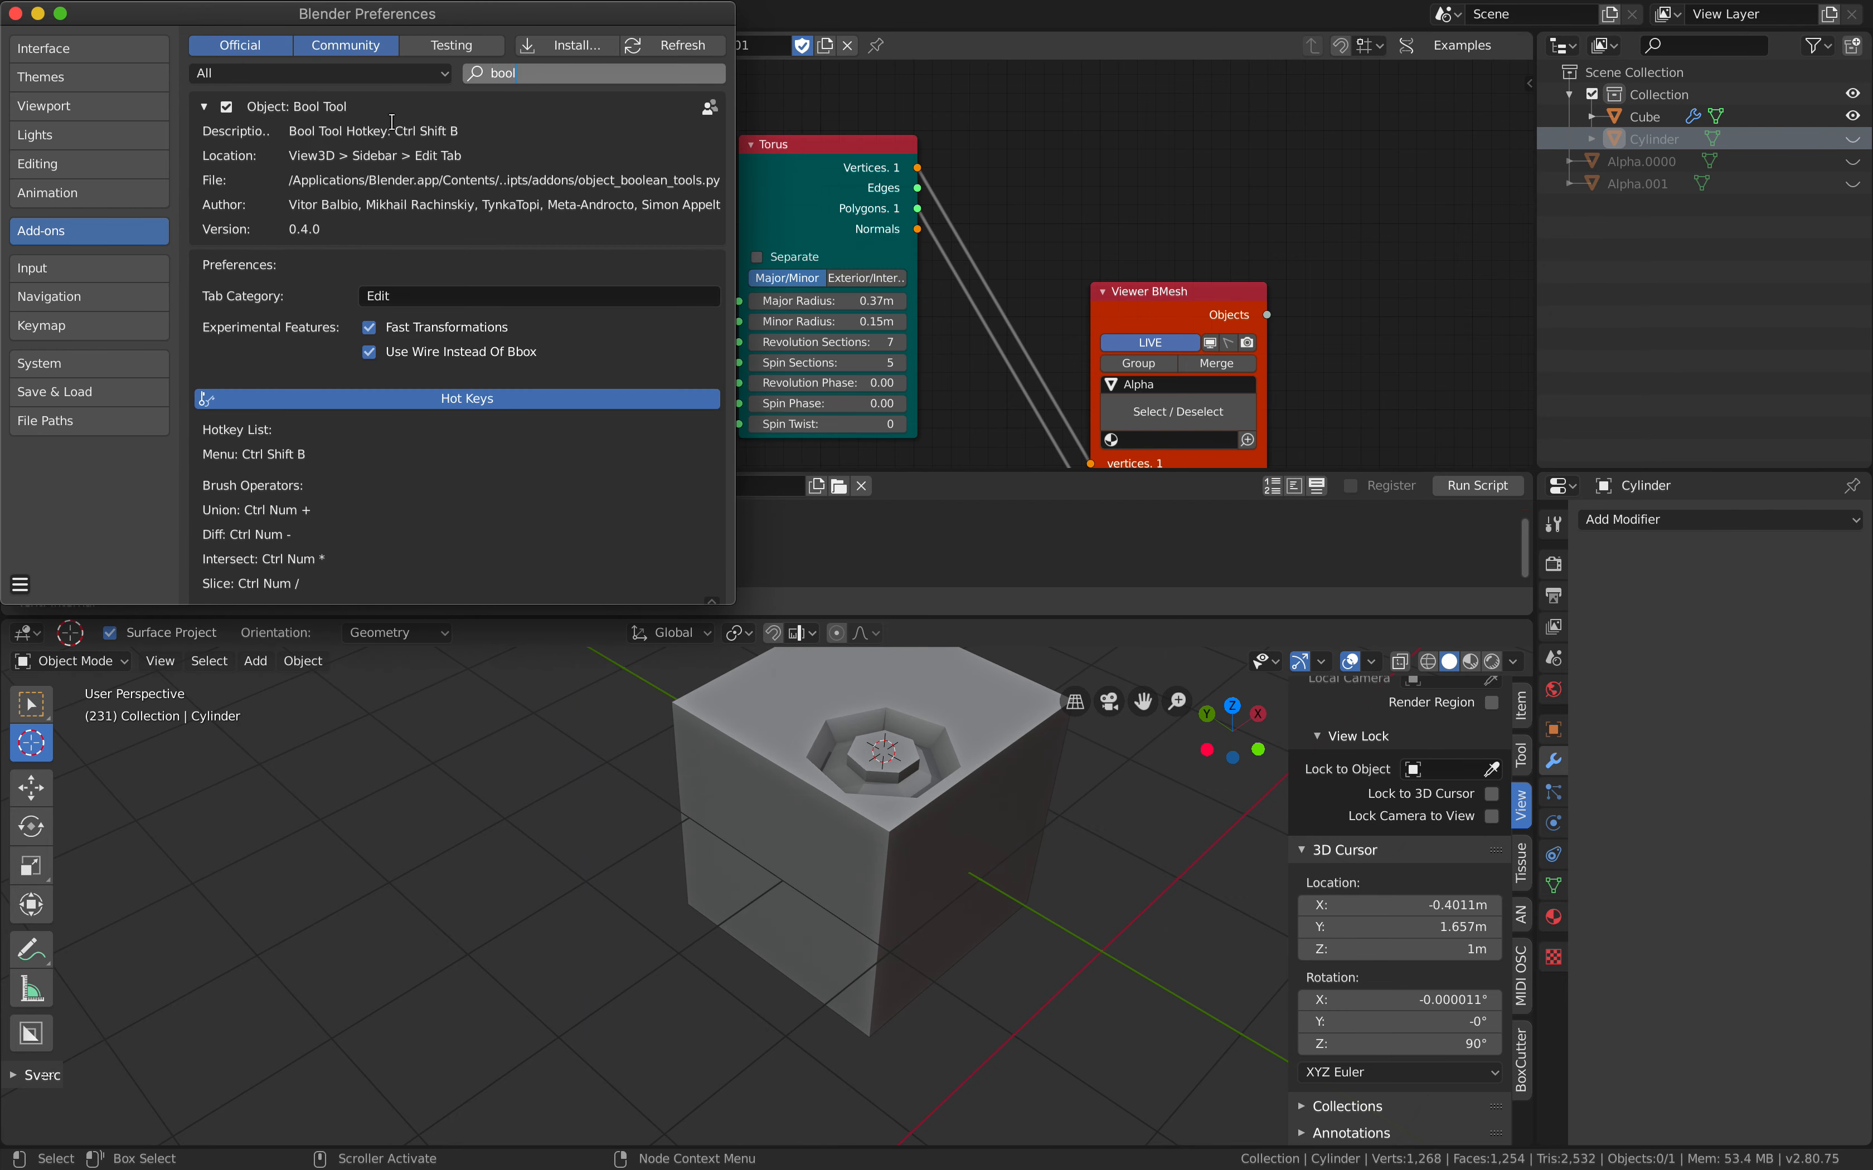
drag(375, 28, 638, 80)
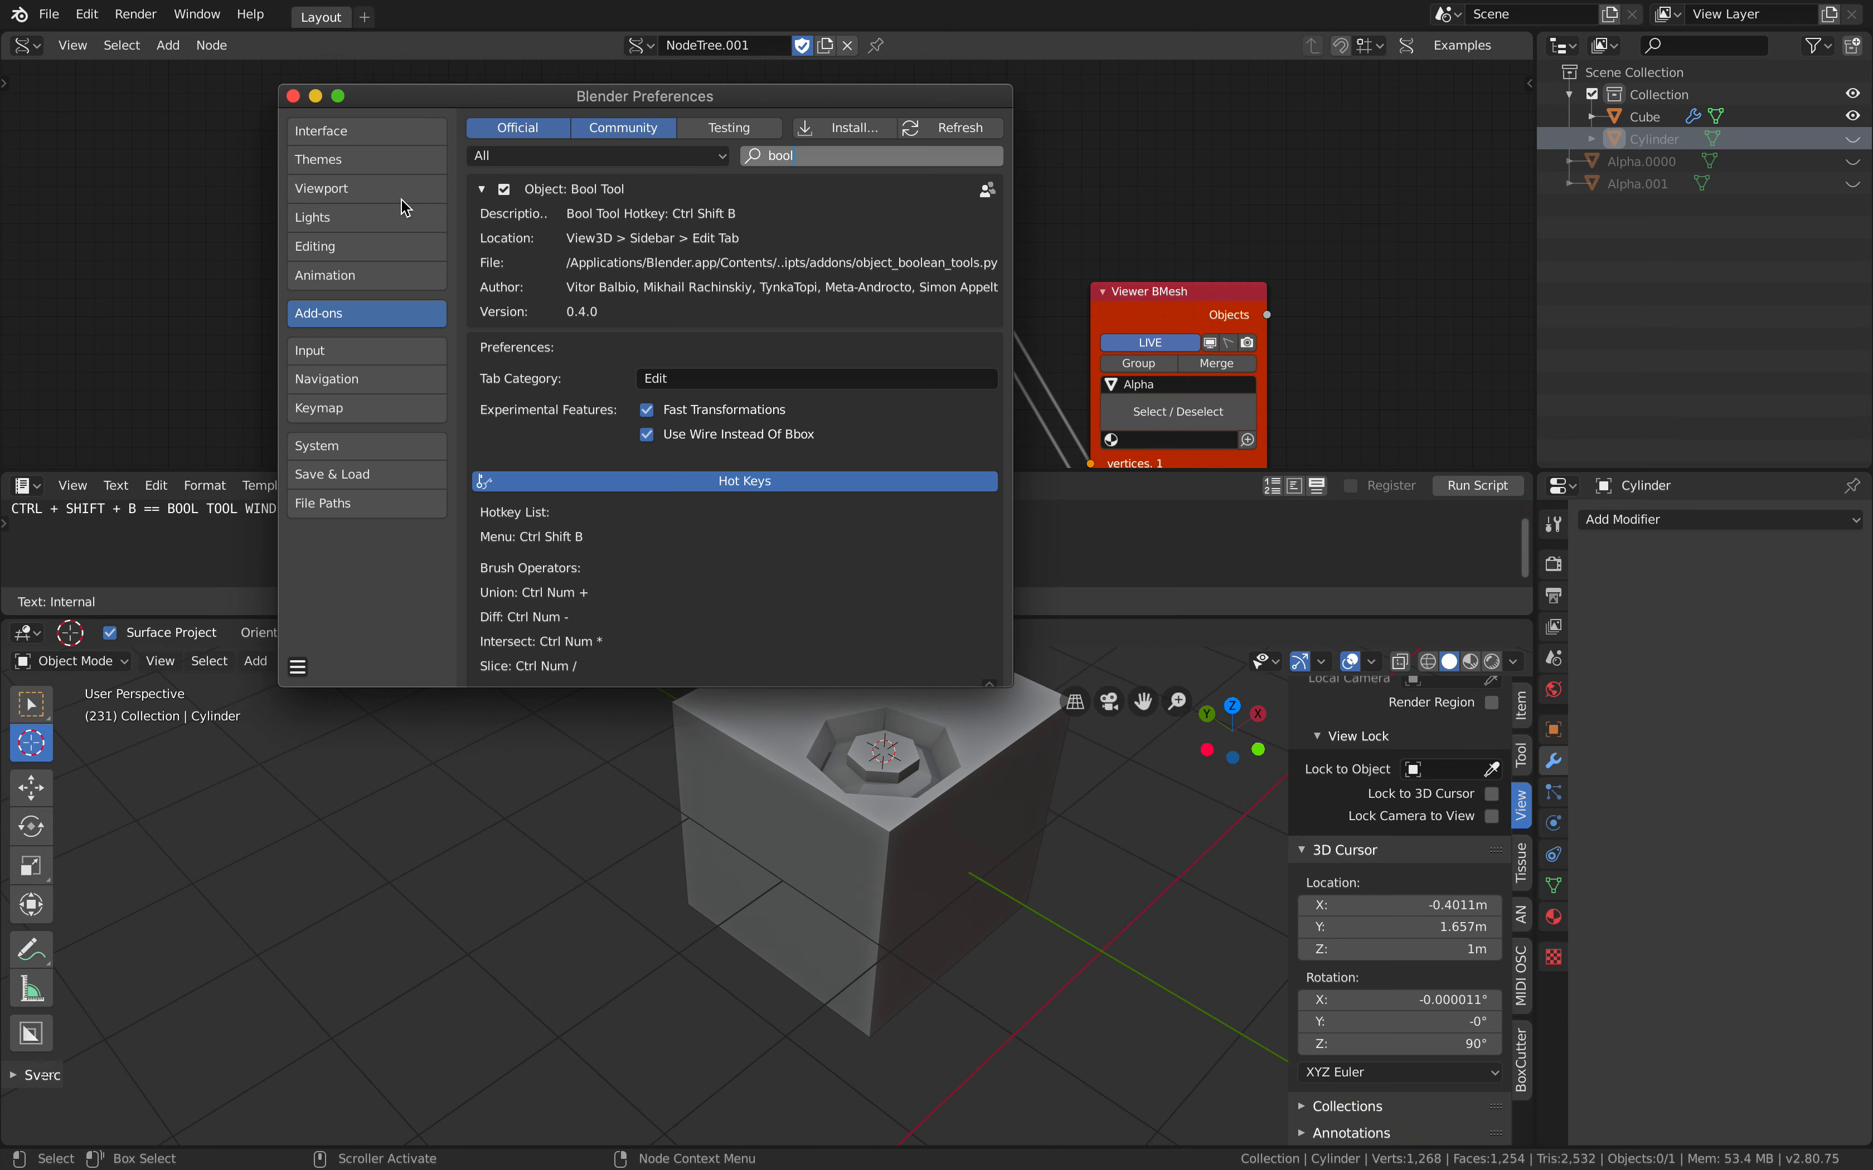
drag(1010, 685, 1042, 776)
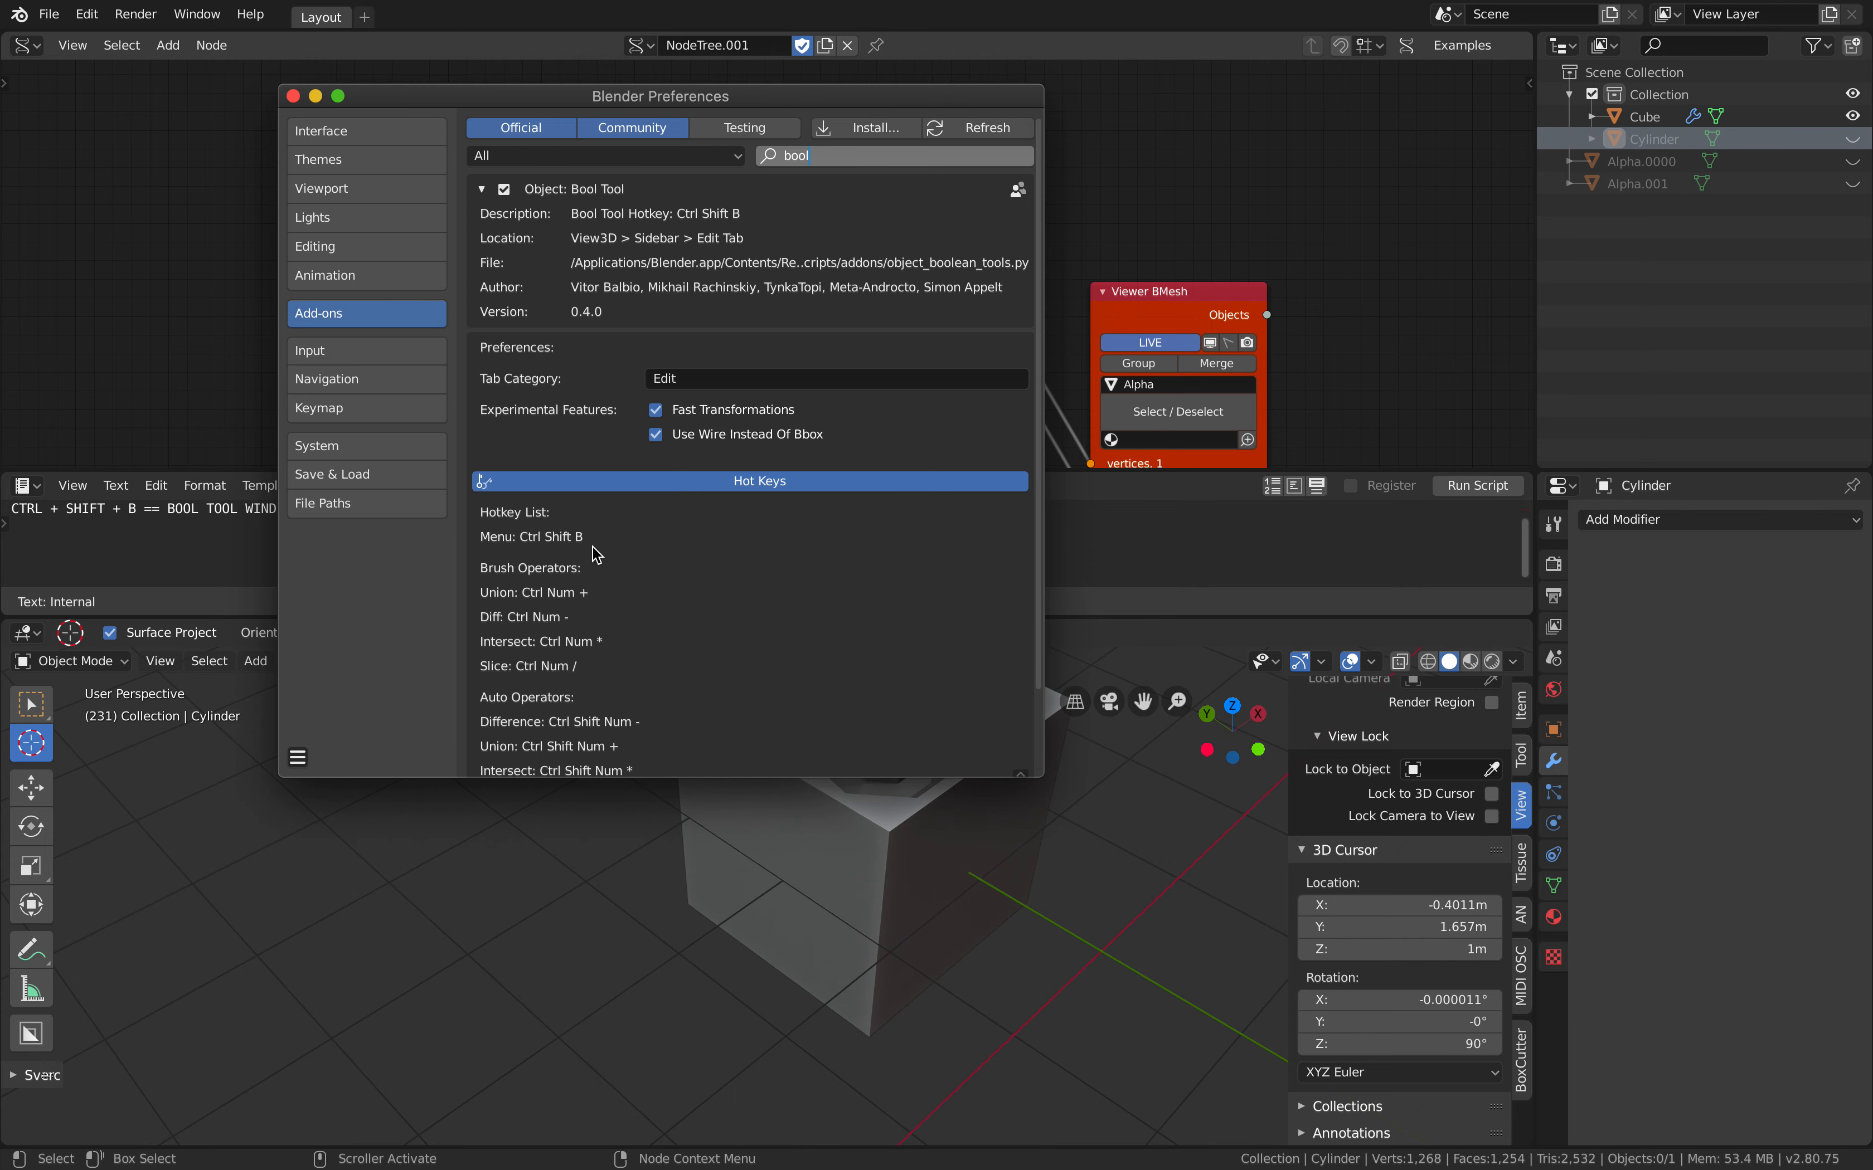
click(294, 95)
drag(301, 508, 12, 511)
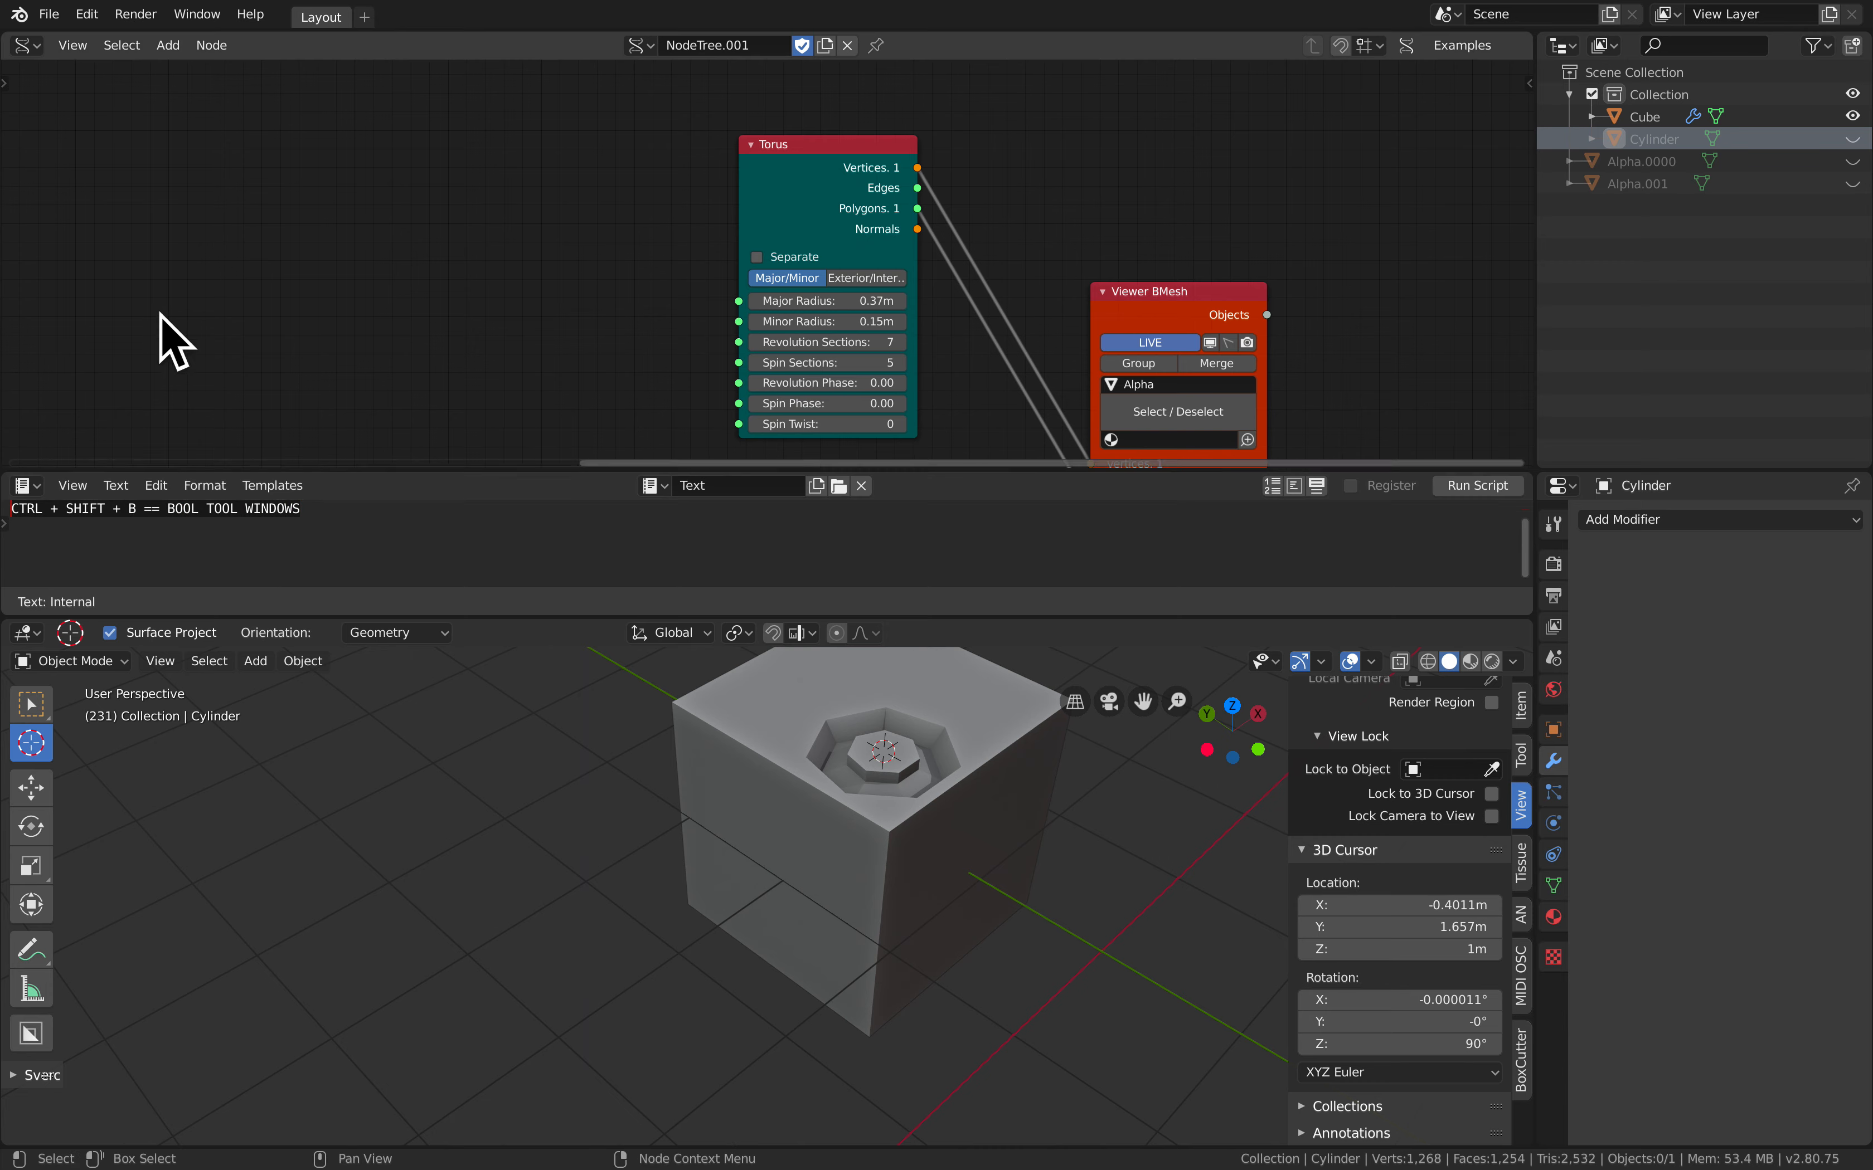
Save the scene as the next incremented version of SV_BoolToolMod_001.blend
click(48, 14)
click(139, 183)
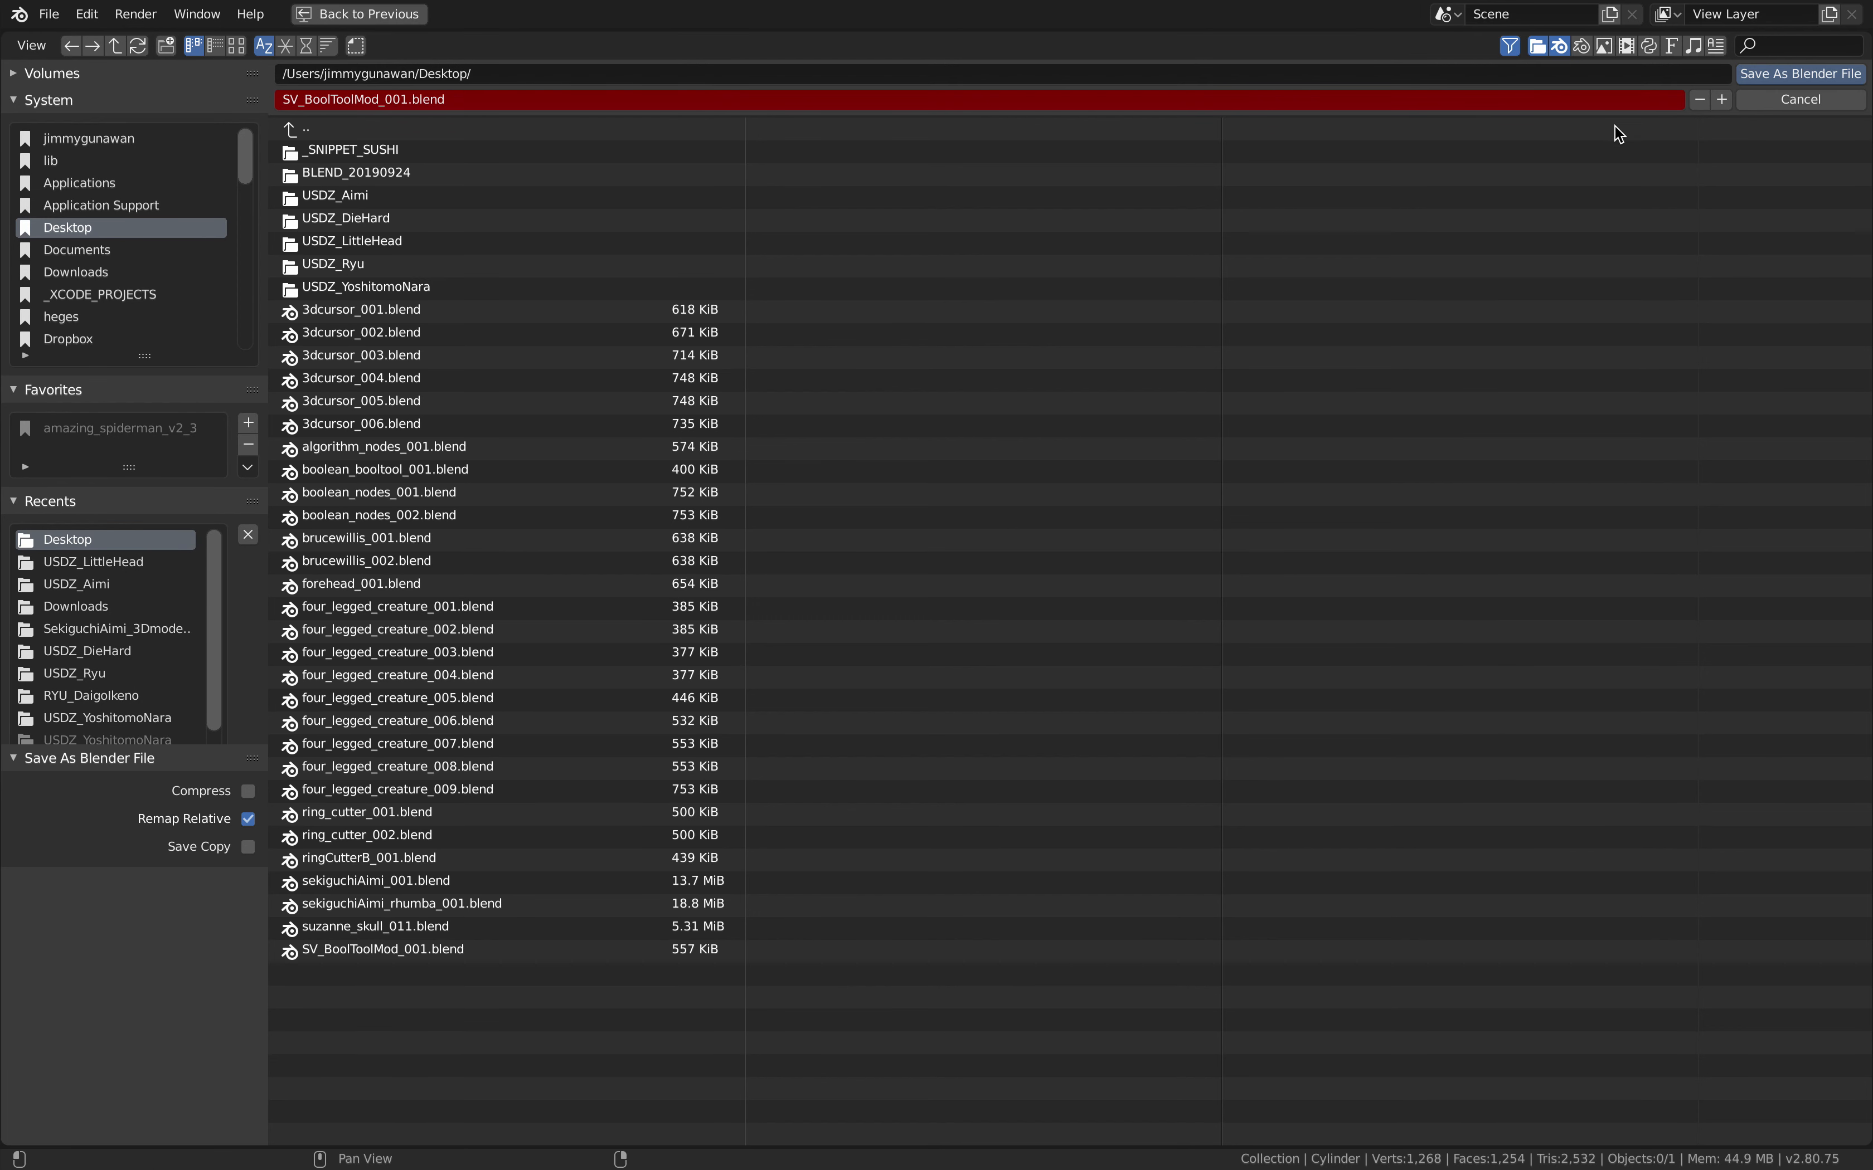
click(1722, 102)
click(1754, 75)
Place the 3D cursor on the cube's top face, behind the existing torus cut
mouse_move(913, 812)
middle_down()
mouse_move(967, 814)
mouse_move(884, 818)
middle_up()
scroll(958, 814, down, 2)
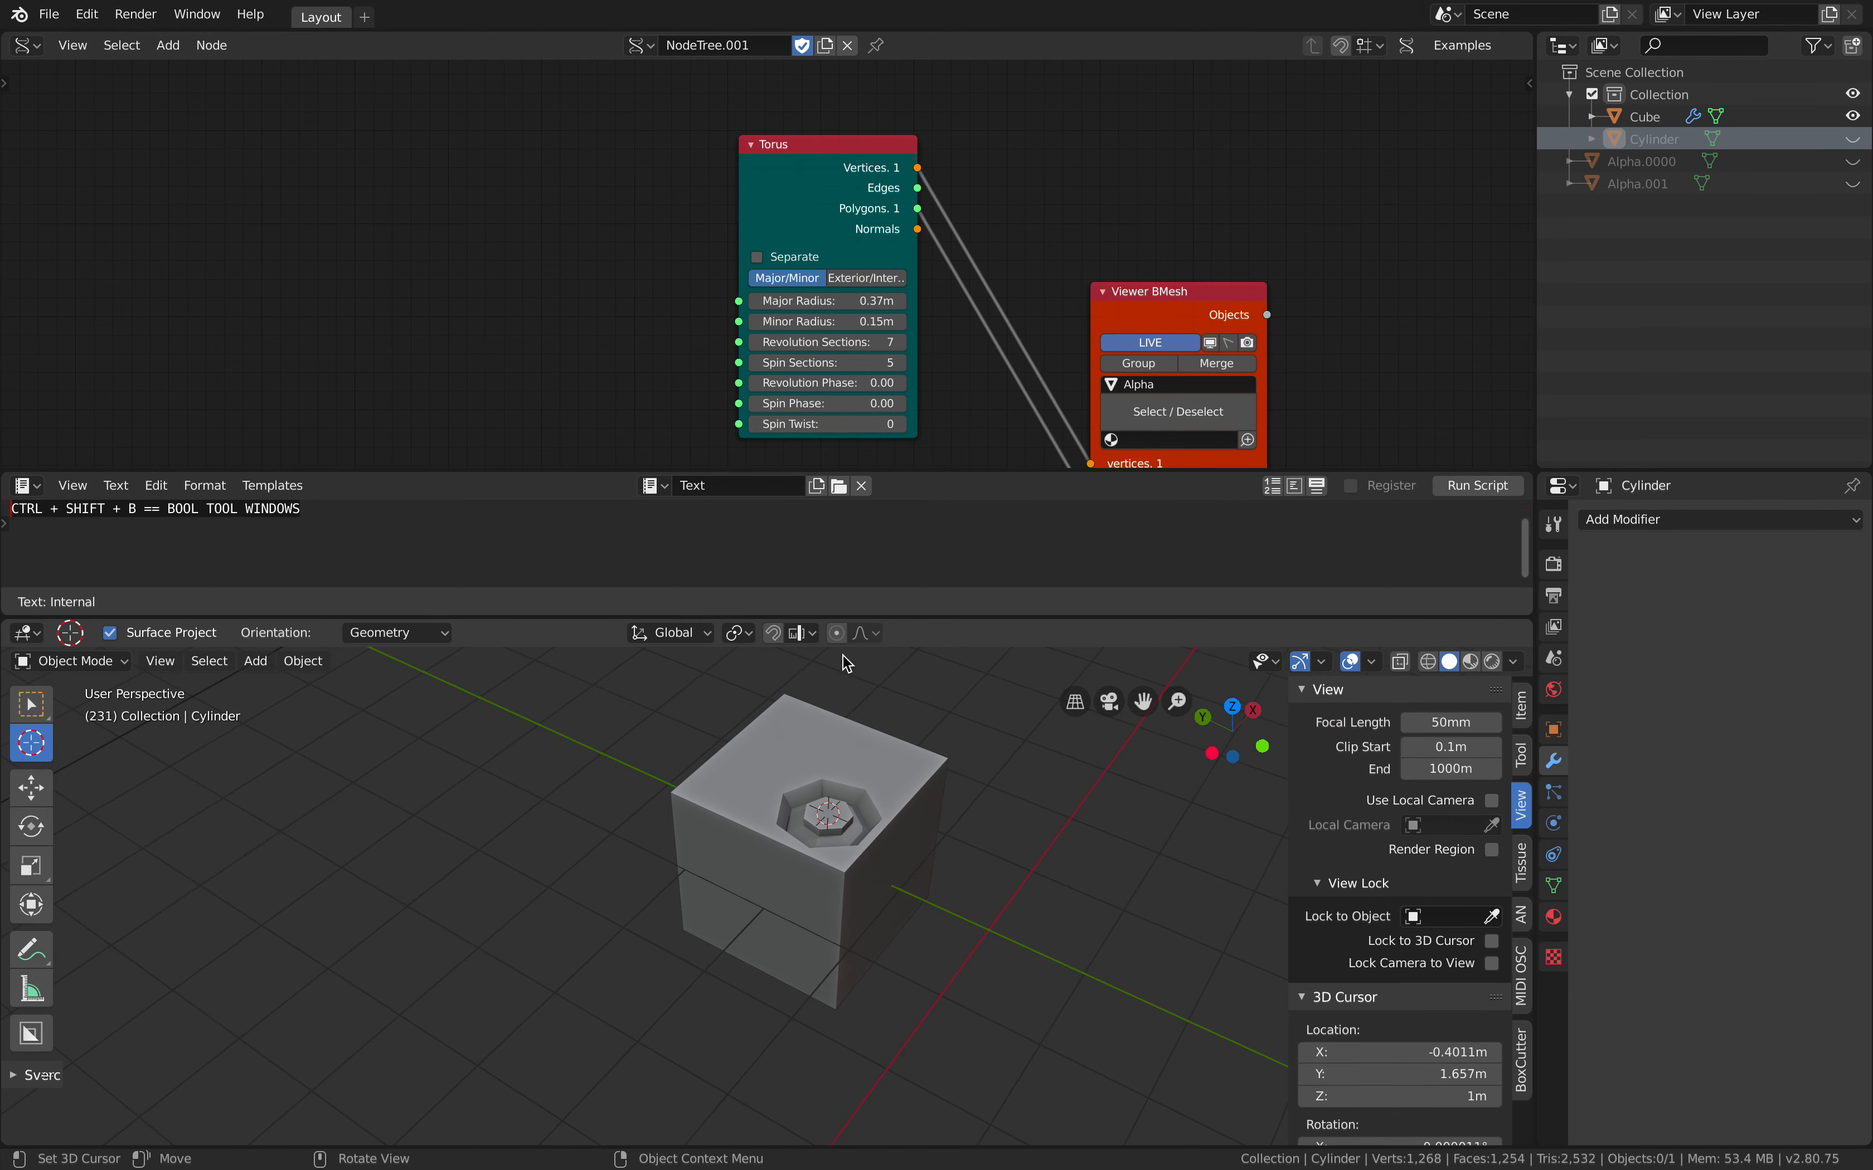
click(818, 752)
Rearrange the nodes around the Viewer BMesh node at the output end of the network
scroll(909, 271, down, 2)
drag(1112, 282, 1150, 280)
drag(922, 306, 959, 299)
drag(1148, 295, 1202, 276)
middle_drag(1119, 272, 1238, 239)
drag(1084, 275, 1082, 263)
Reposition the Object ID Selector node and the Object ID Set MK2 node for the cursor at the network's start
middle_drag(477, 384, 1058, 155)
scroll(689, 250, up, 1)
drag(379, 253, 330, 256)
scroll(464, 364, up, 2)
drag(542, 264, 522, 245)
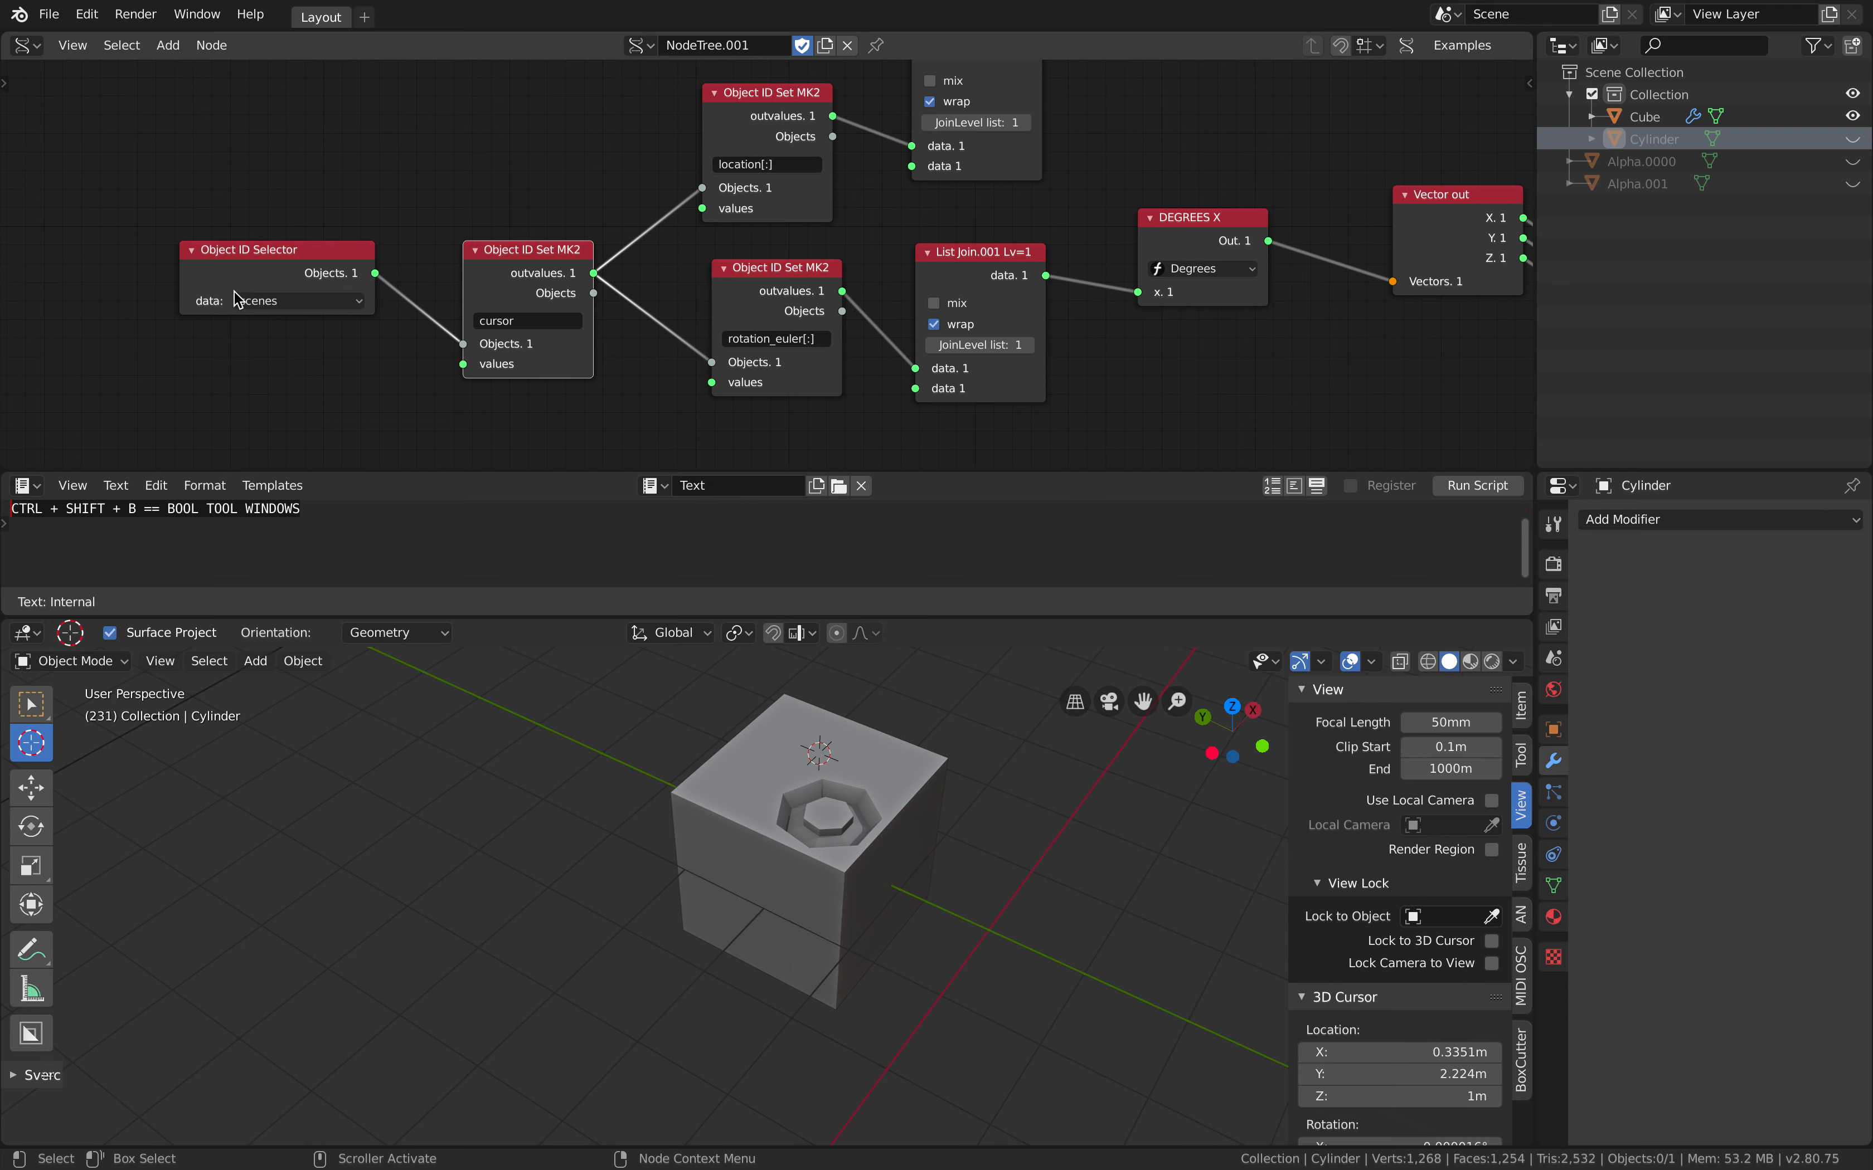
middle_drag(437, 257, 393, 257)
drag(460, 267, 444, 263)
Reposition the Object ID Set MK2 nodes for location[:] and rotation_euler[:] closer to the cursor node
click(693, 119)
drag(696, 128, 677, 121)
drag(744, 263, 719, 275)
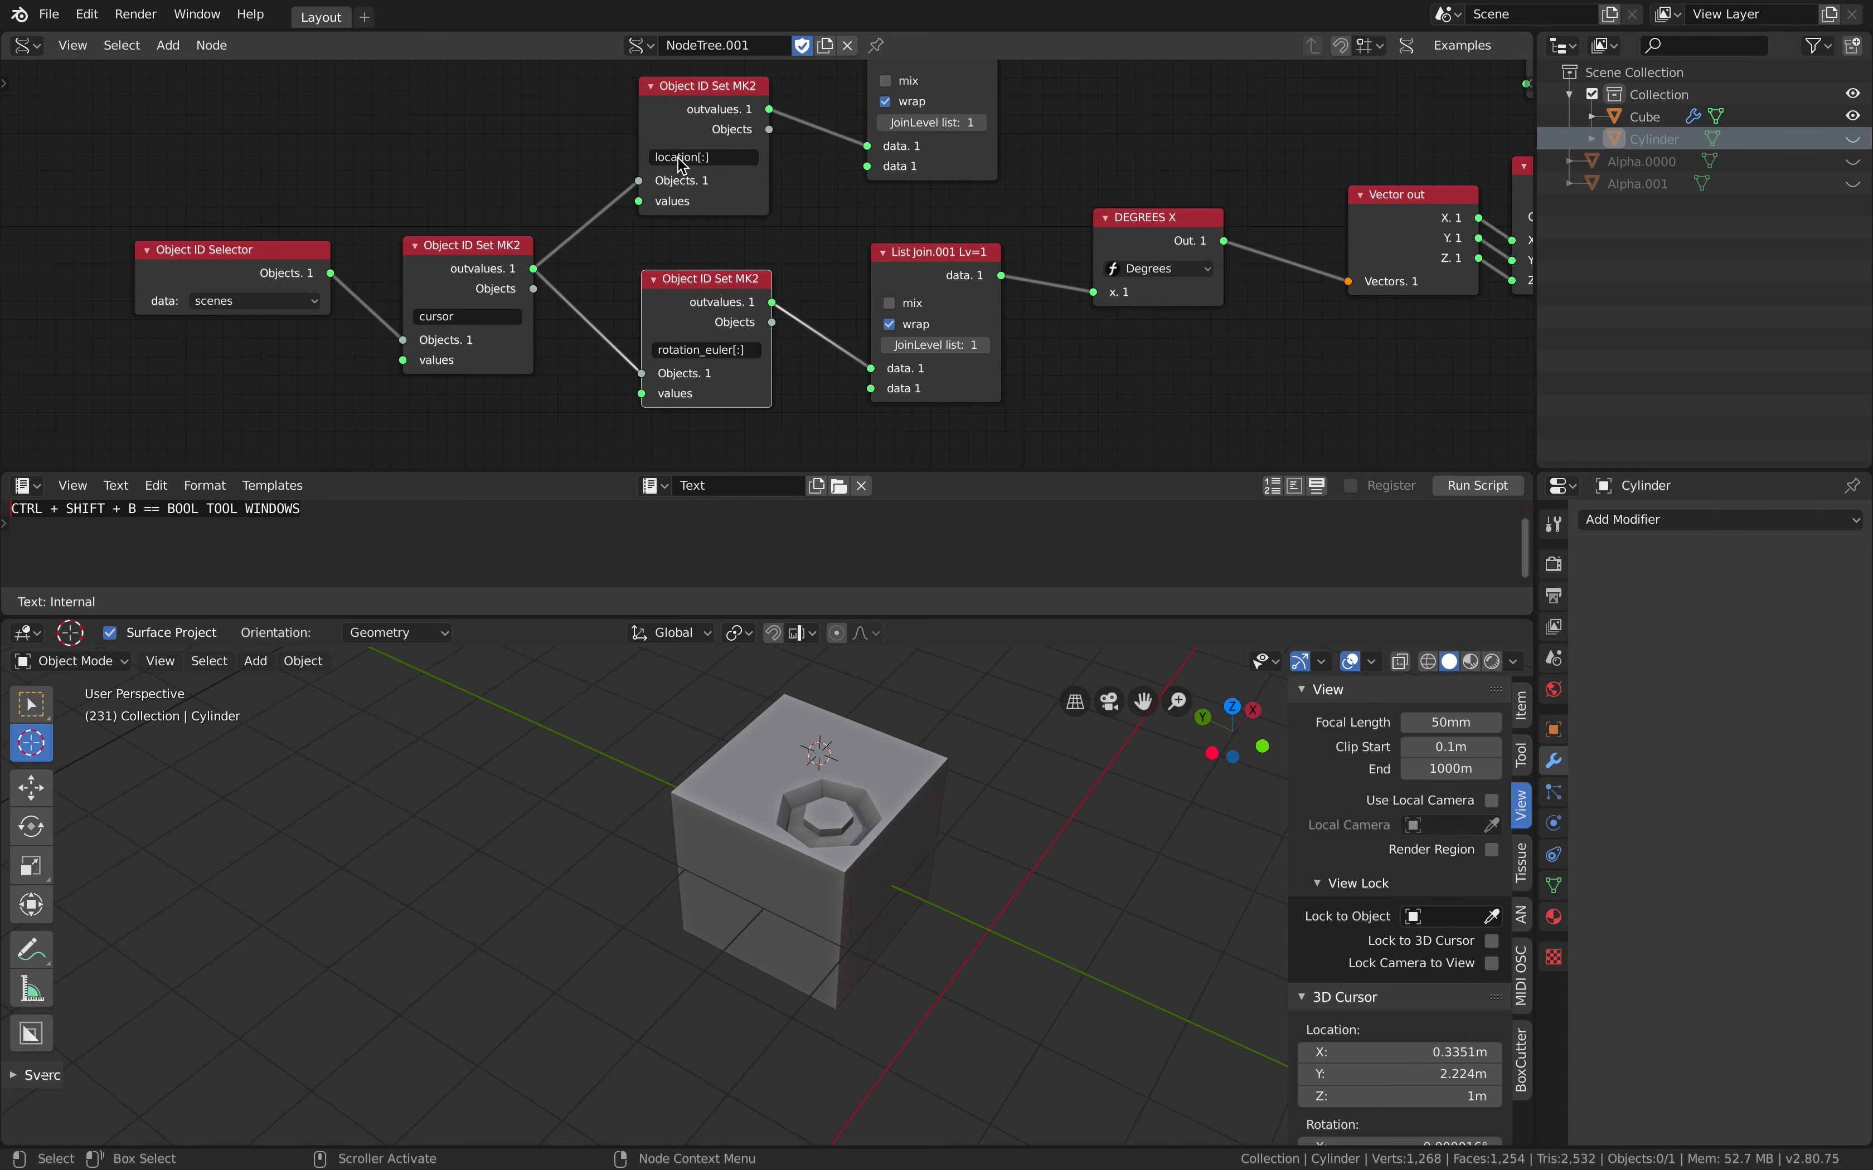
drag(698, 133, 693, 135)
drag(701, 283, 687, 284)
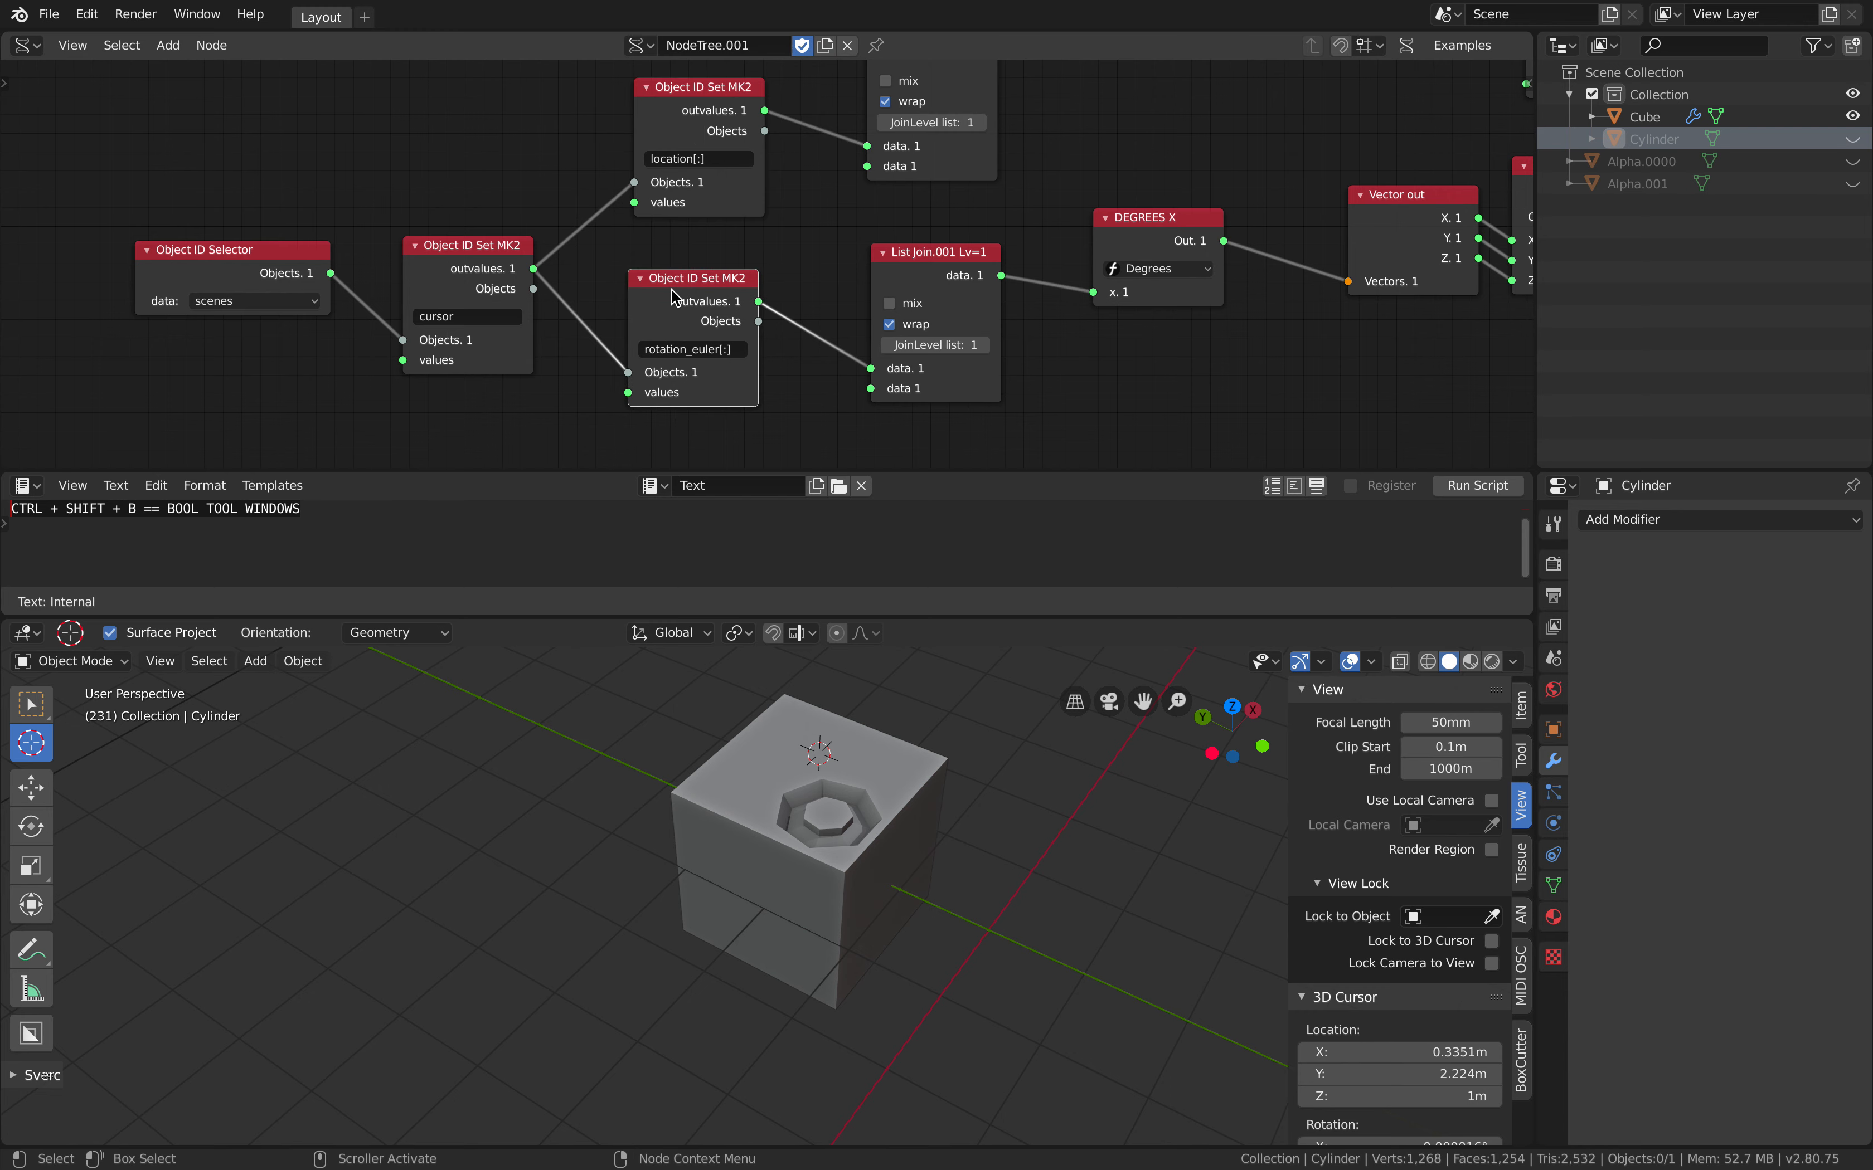
middle_drag(684, 287, 642, 303)
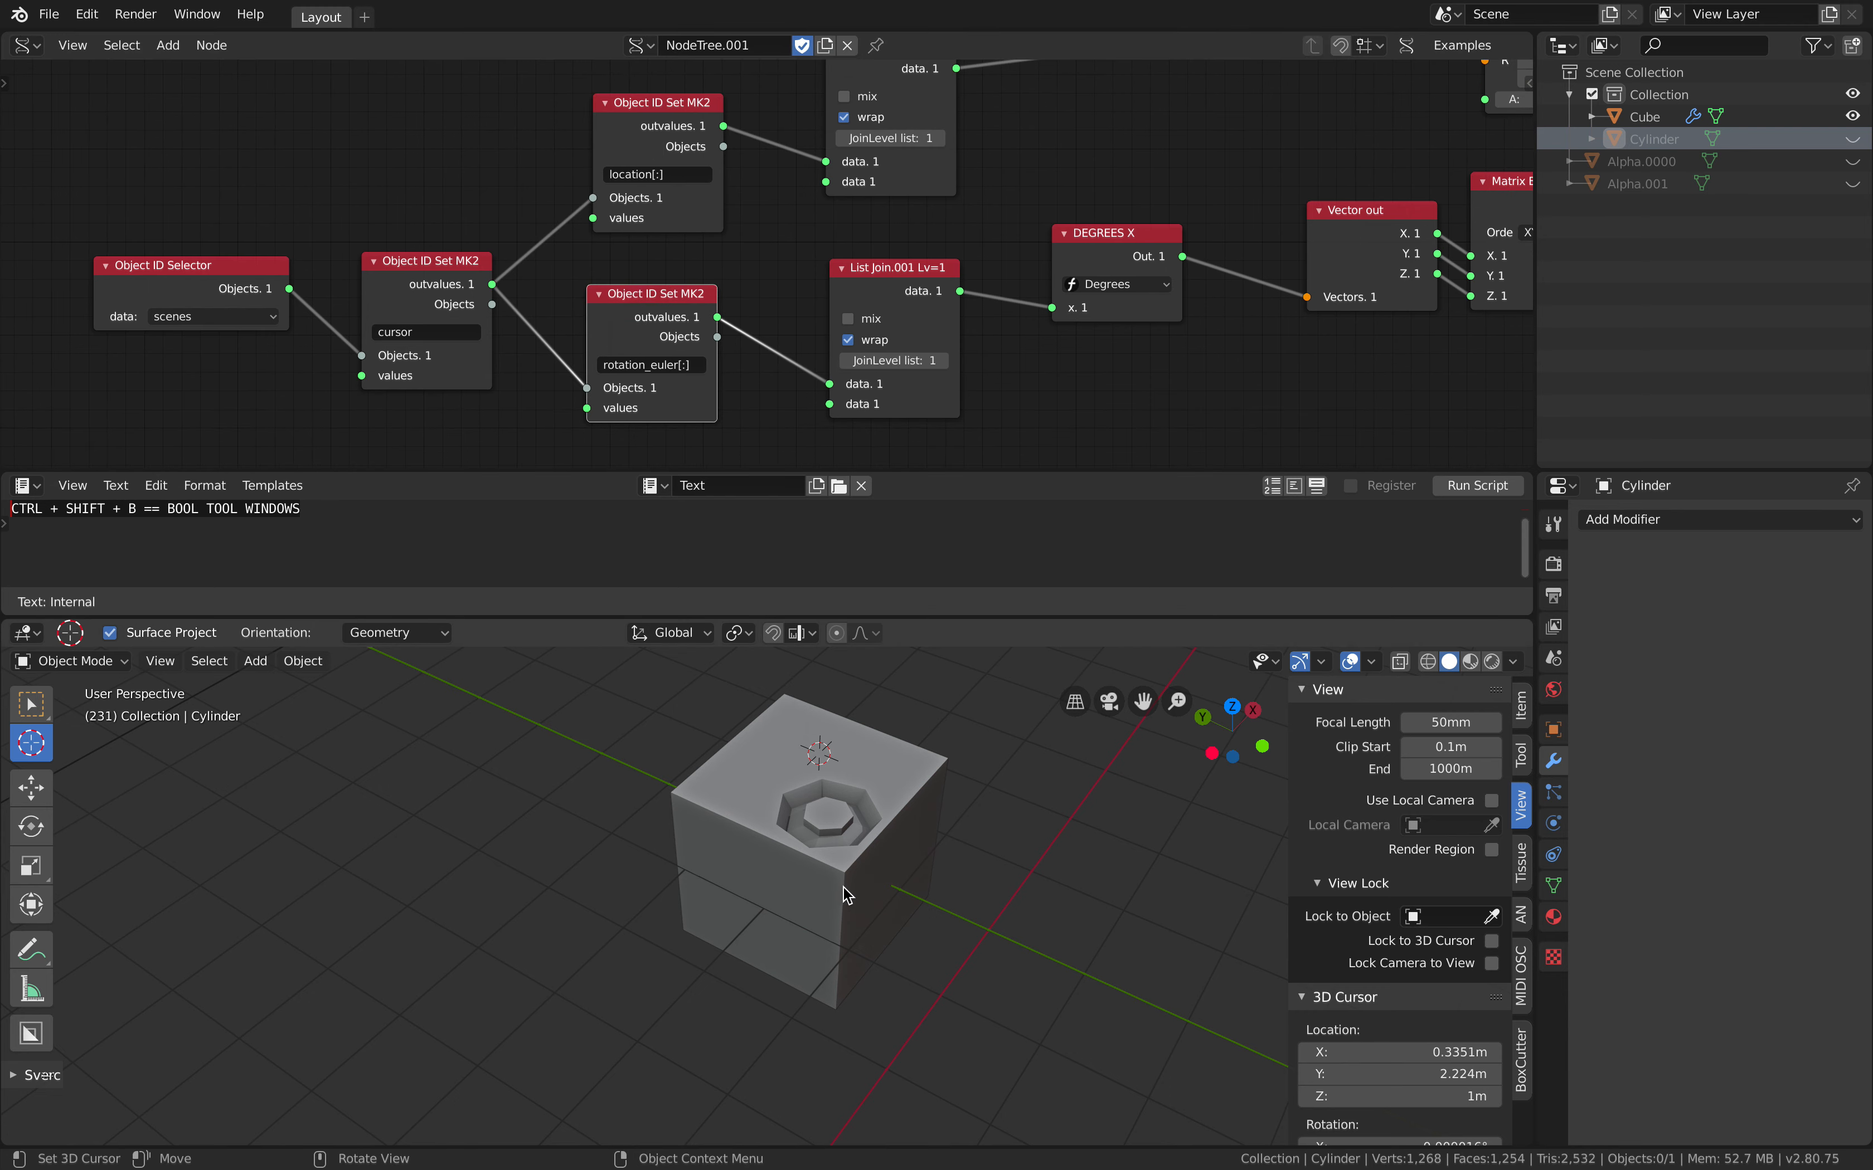
Place the 3D cursor at several spots on the cube's plain side face
drag(822, 892, 797, 908)
click(747, 907)
click(740, 909)
middle_drag(739, 907, 773, 898)
scroll(773, 899, up, 3)
click(729, 891)
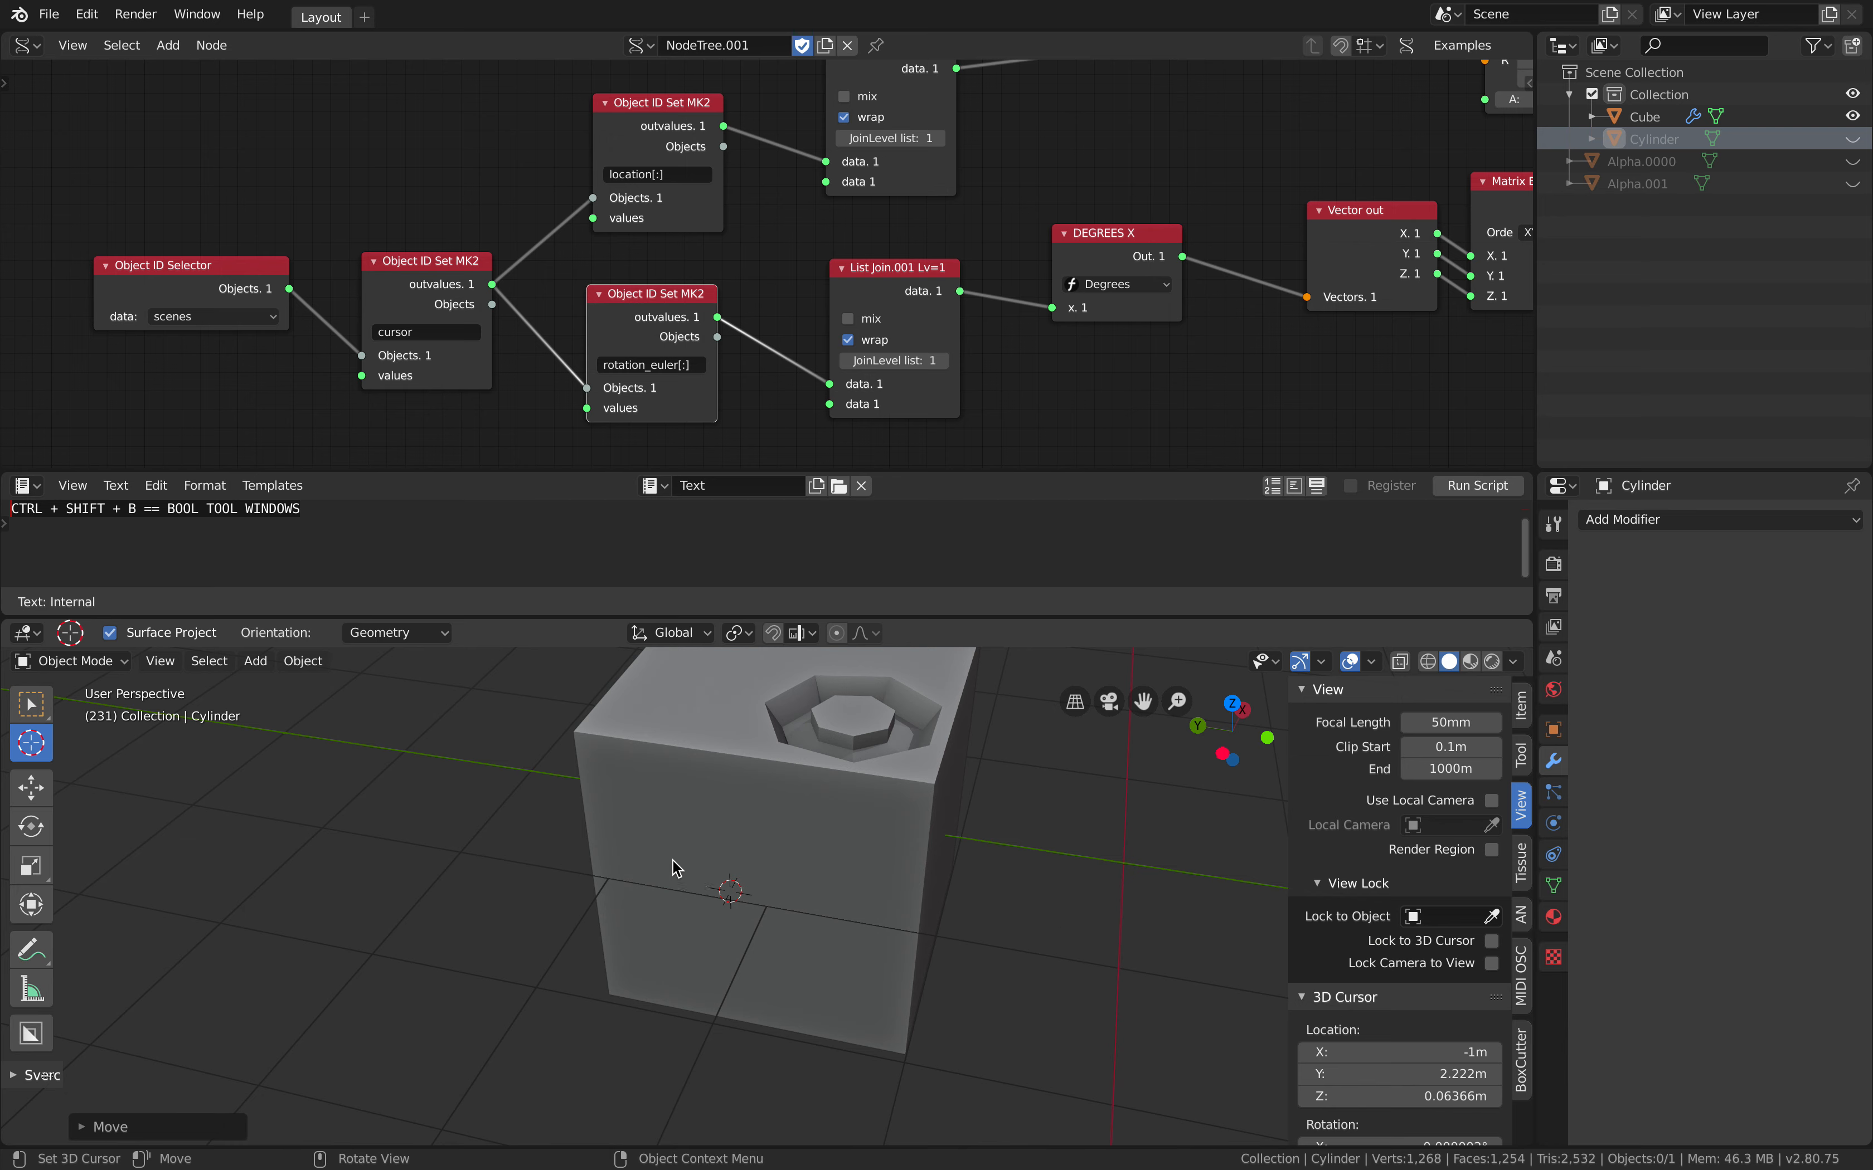
middle_drag(673, 865, 727, 872)
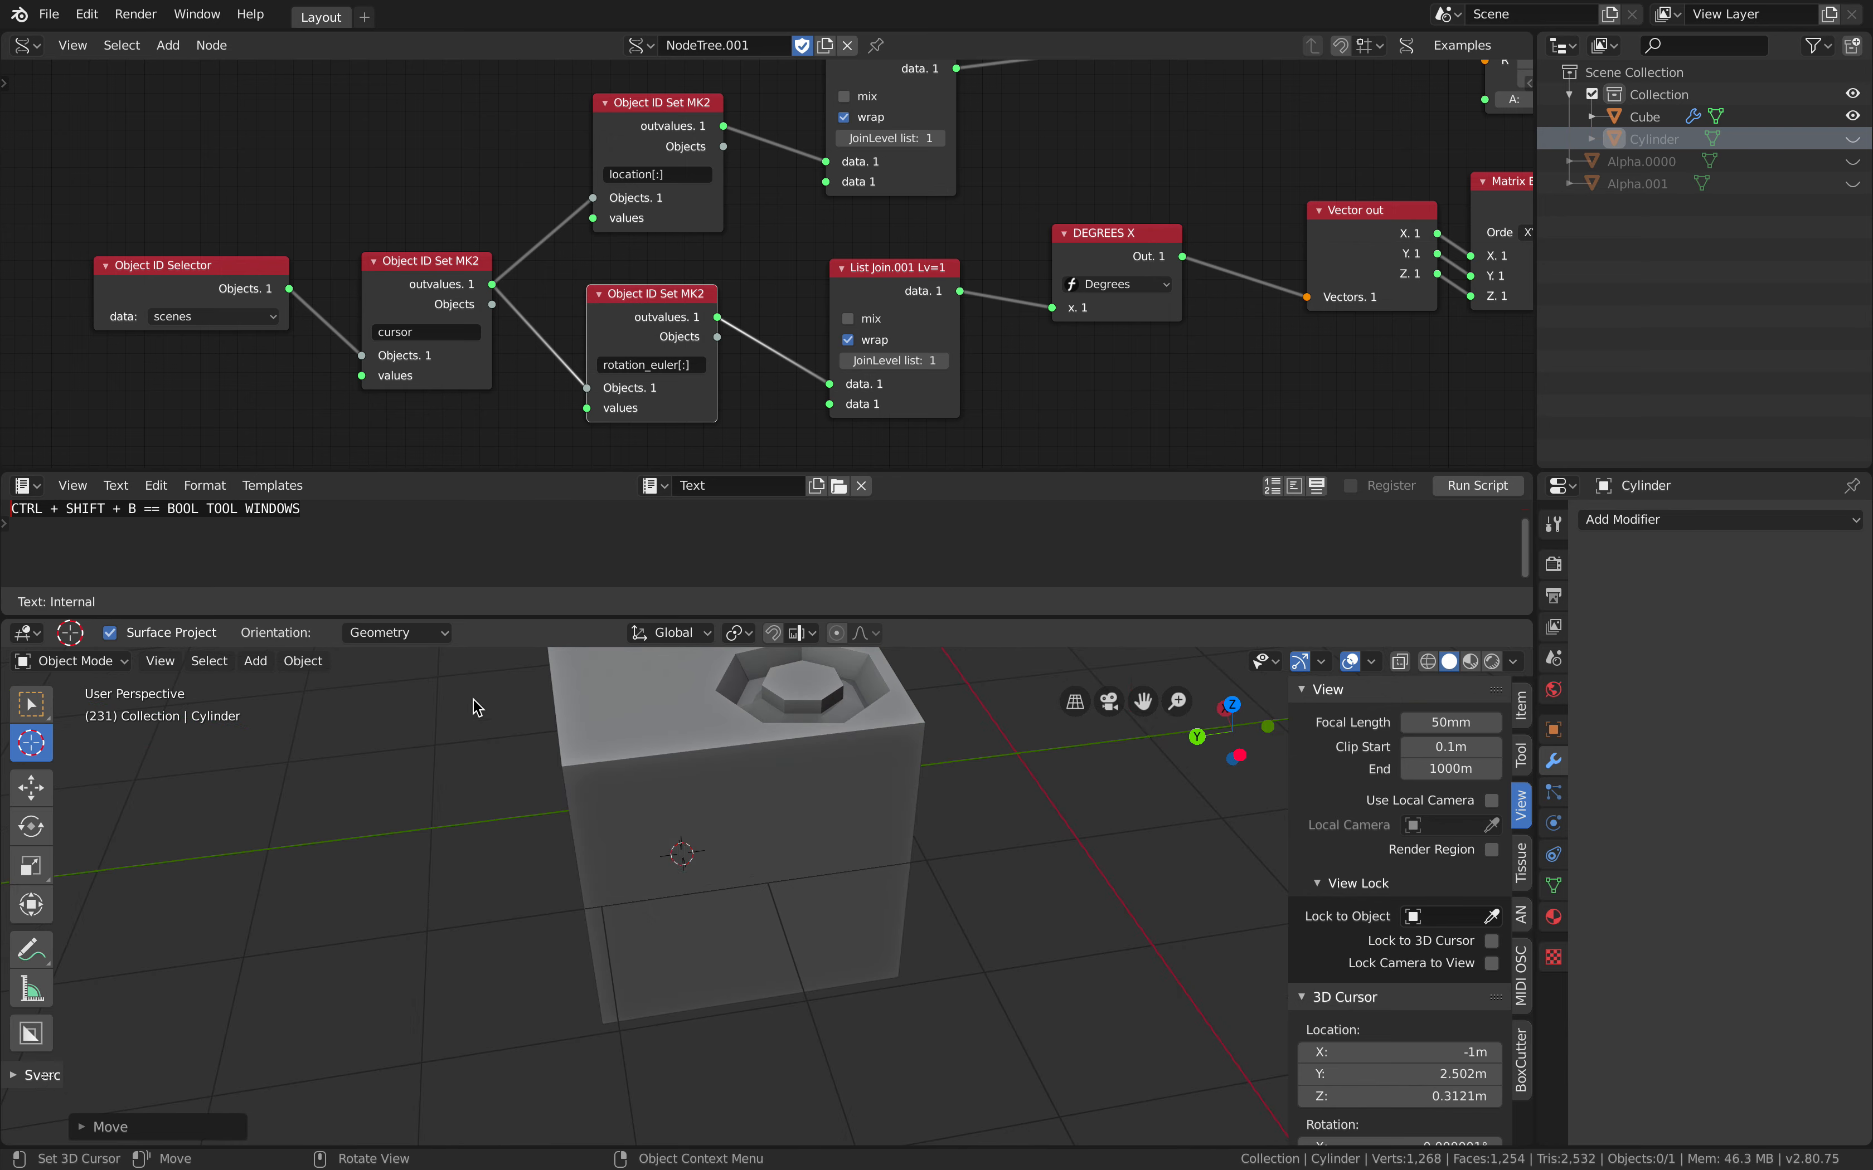
View the Cursor tool's orientation options without changing Geometry, and place the 3D cursor on the cube's top face
click(413, 636)
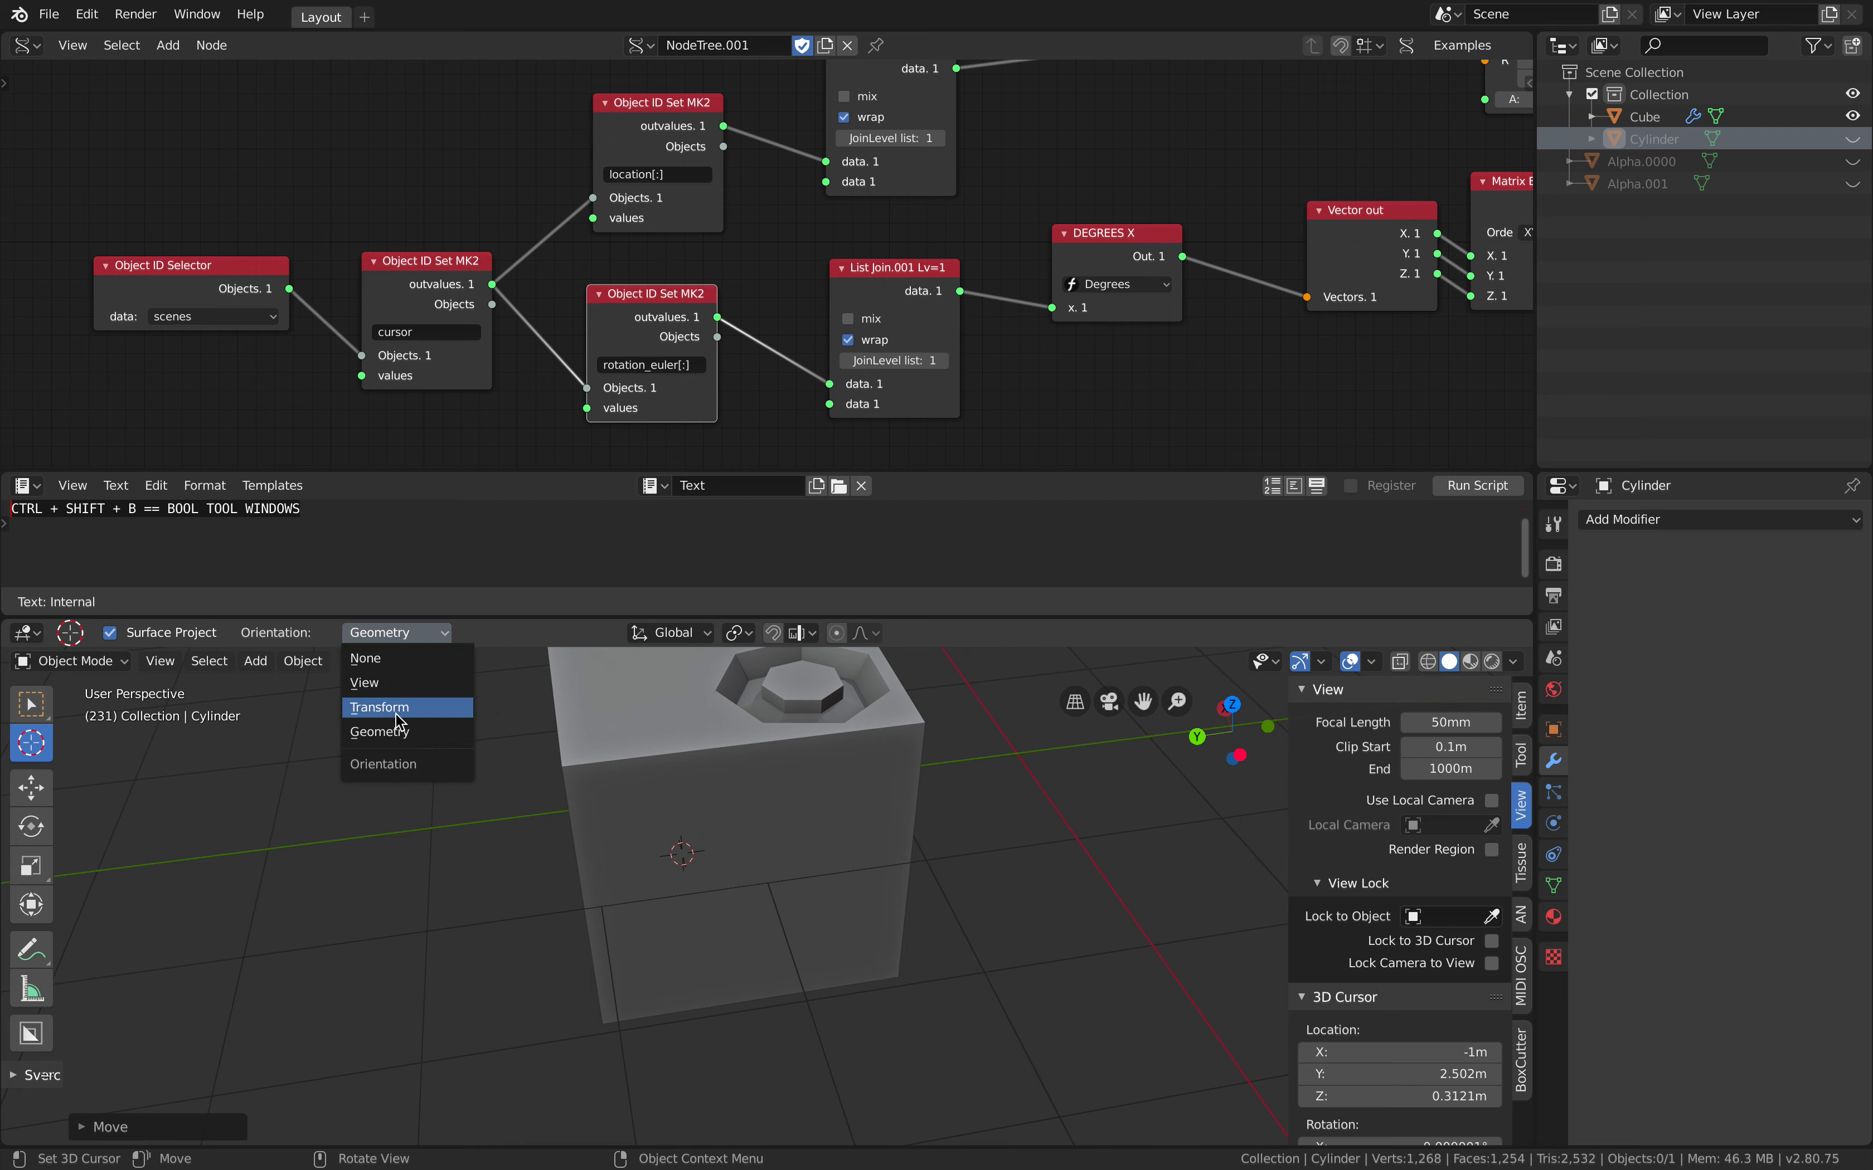
middle_drag(789, 844, 704, 808)
click(723, 799)
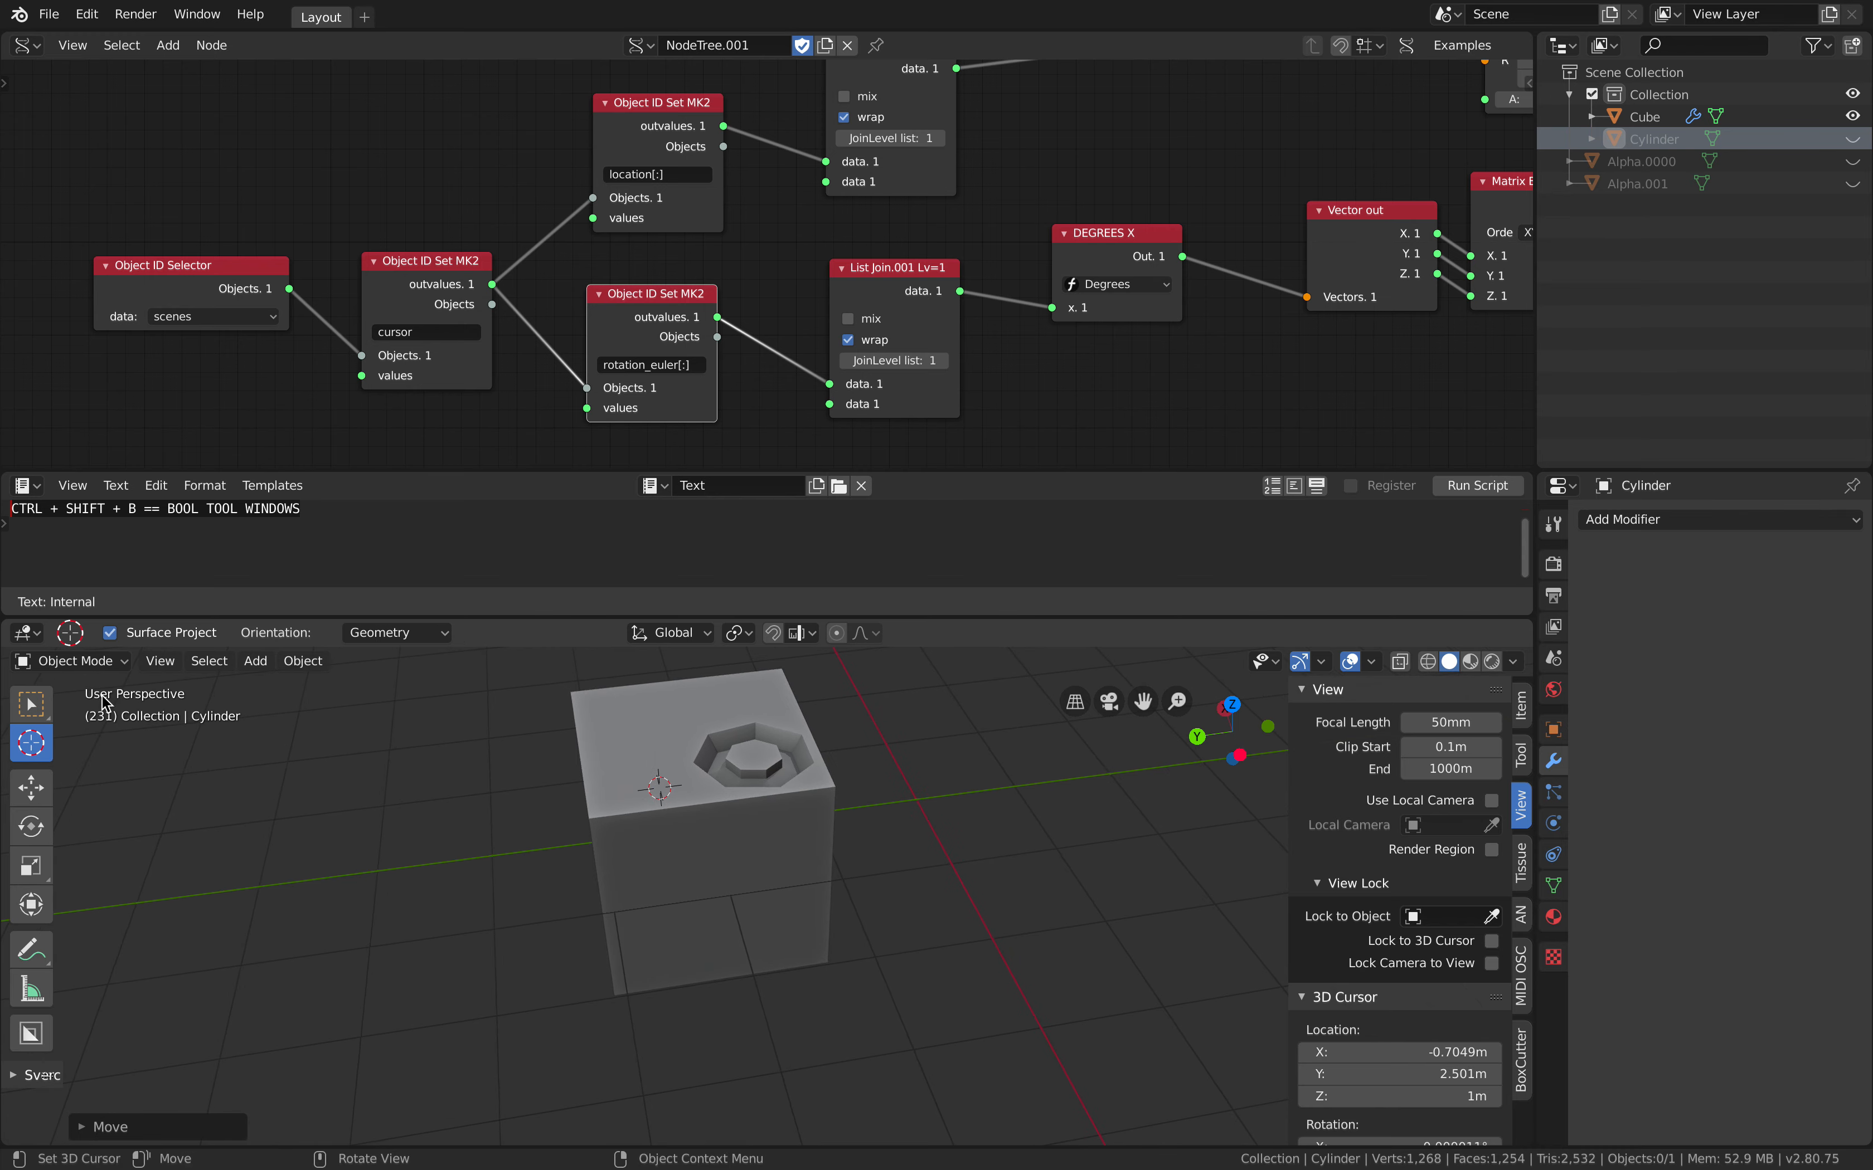
Switch between the selection and Cursor tools, and place the 3D cursor in empty space beside the cube
click(38, 712)
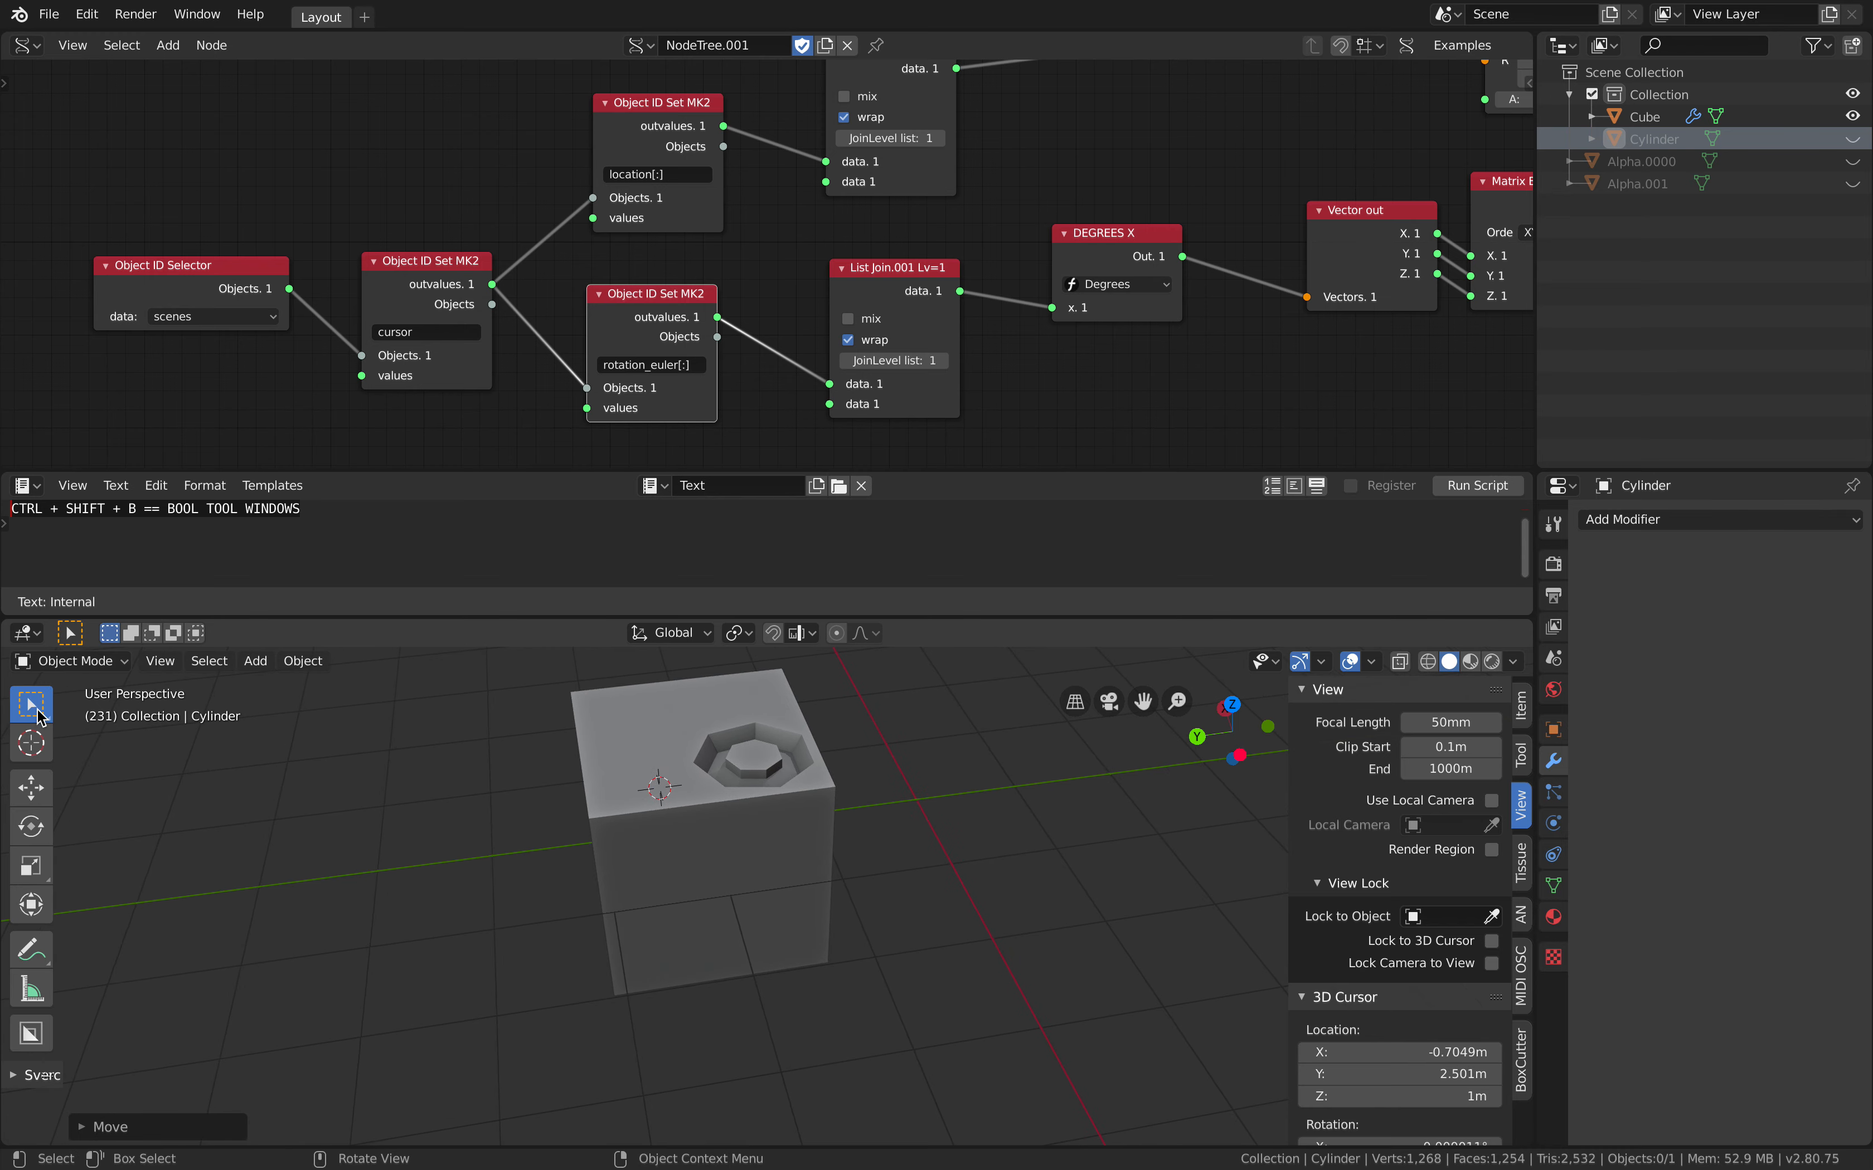
click(31, 742)
click(31, 706)
scroll(823, 780, down, 2)
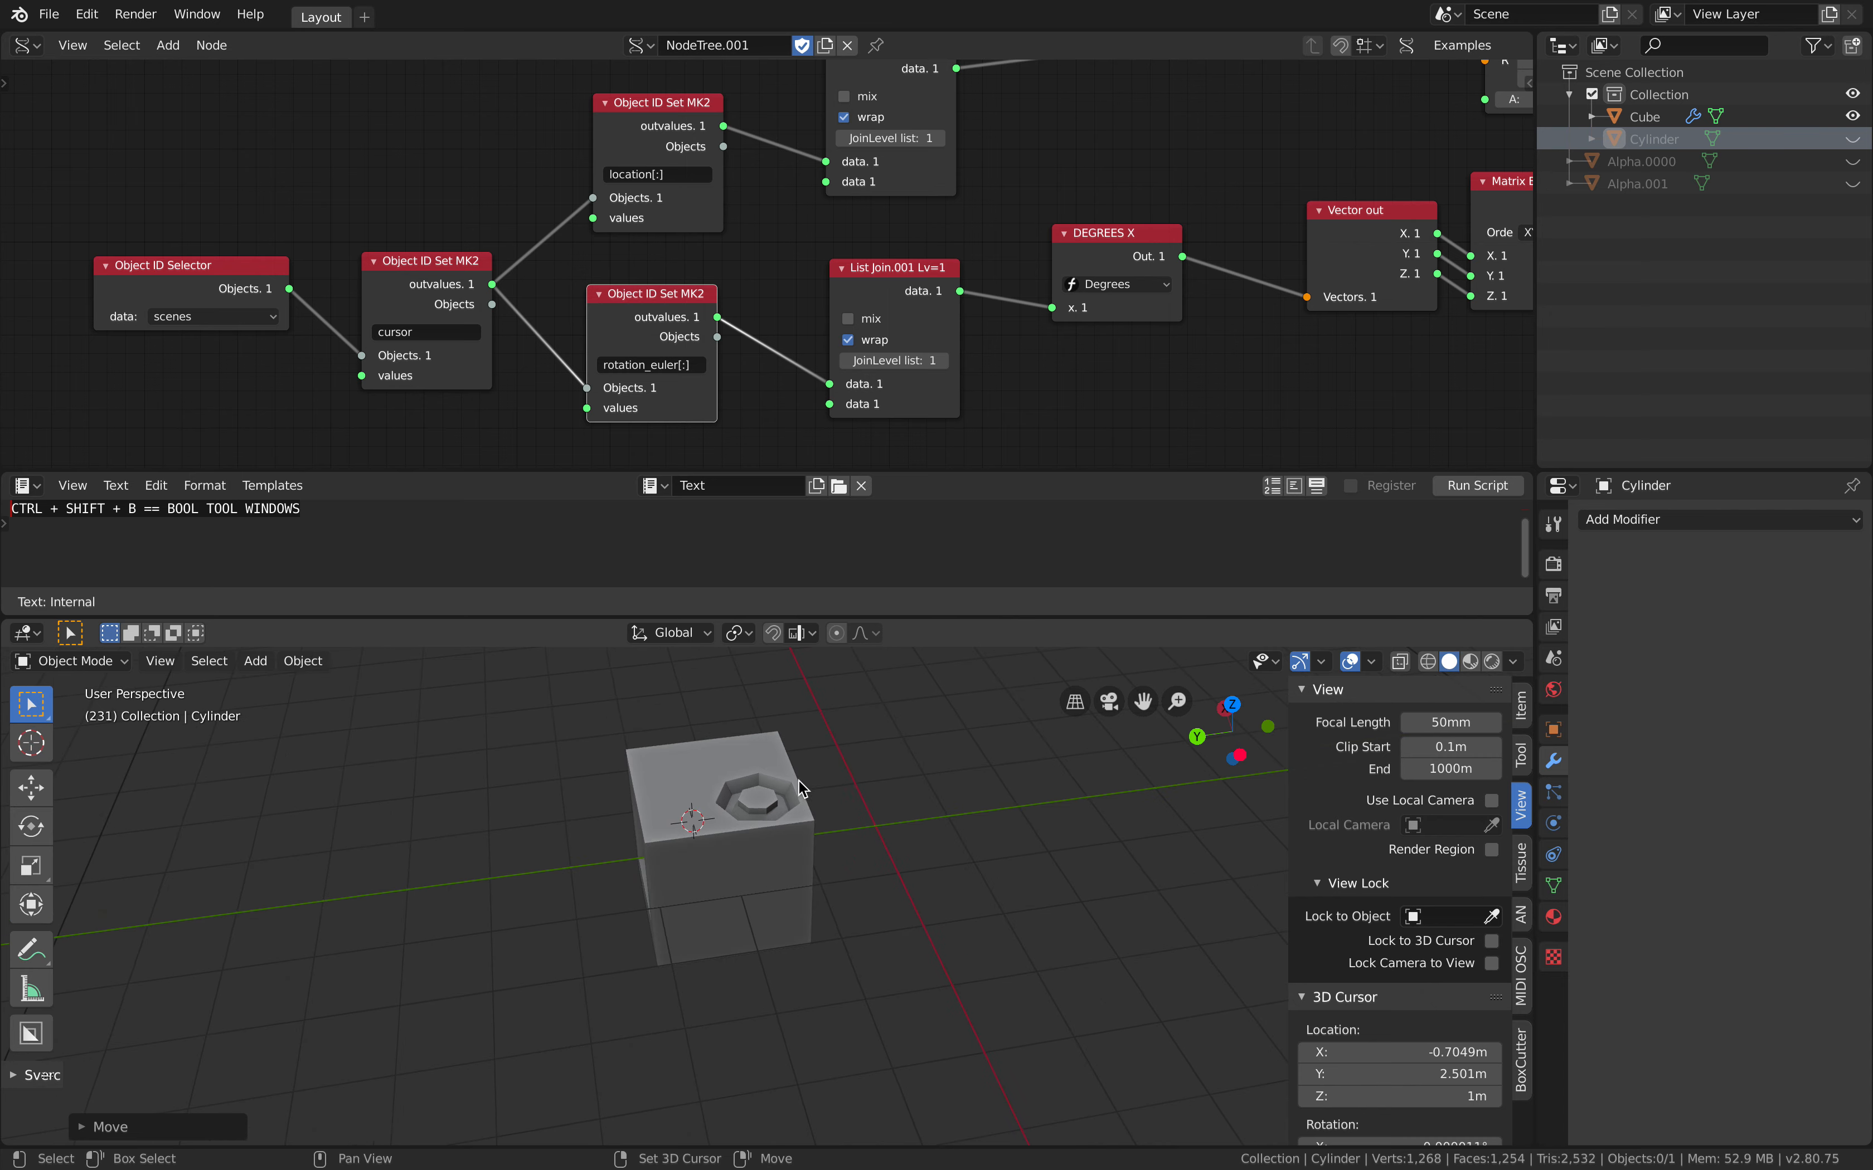
shift+middle_drag(867, 776, 733, 789)
click(30, 743)
click(871, 784)
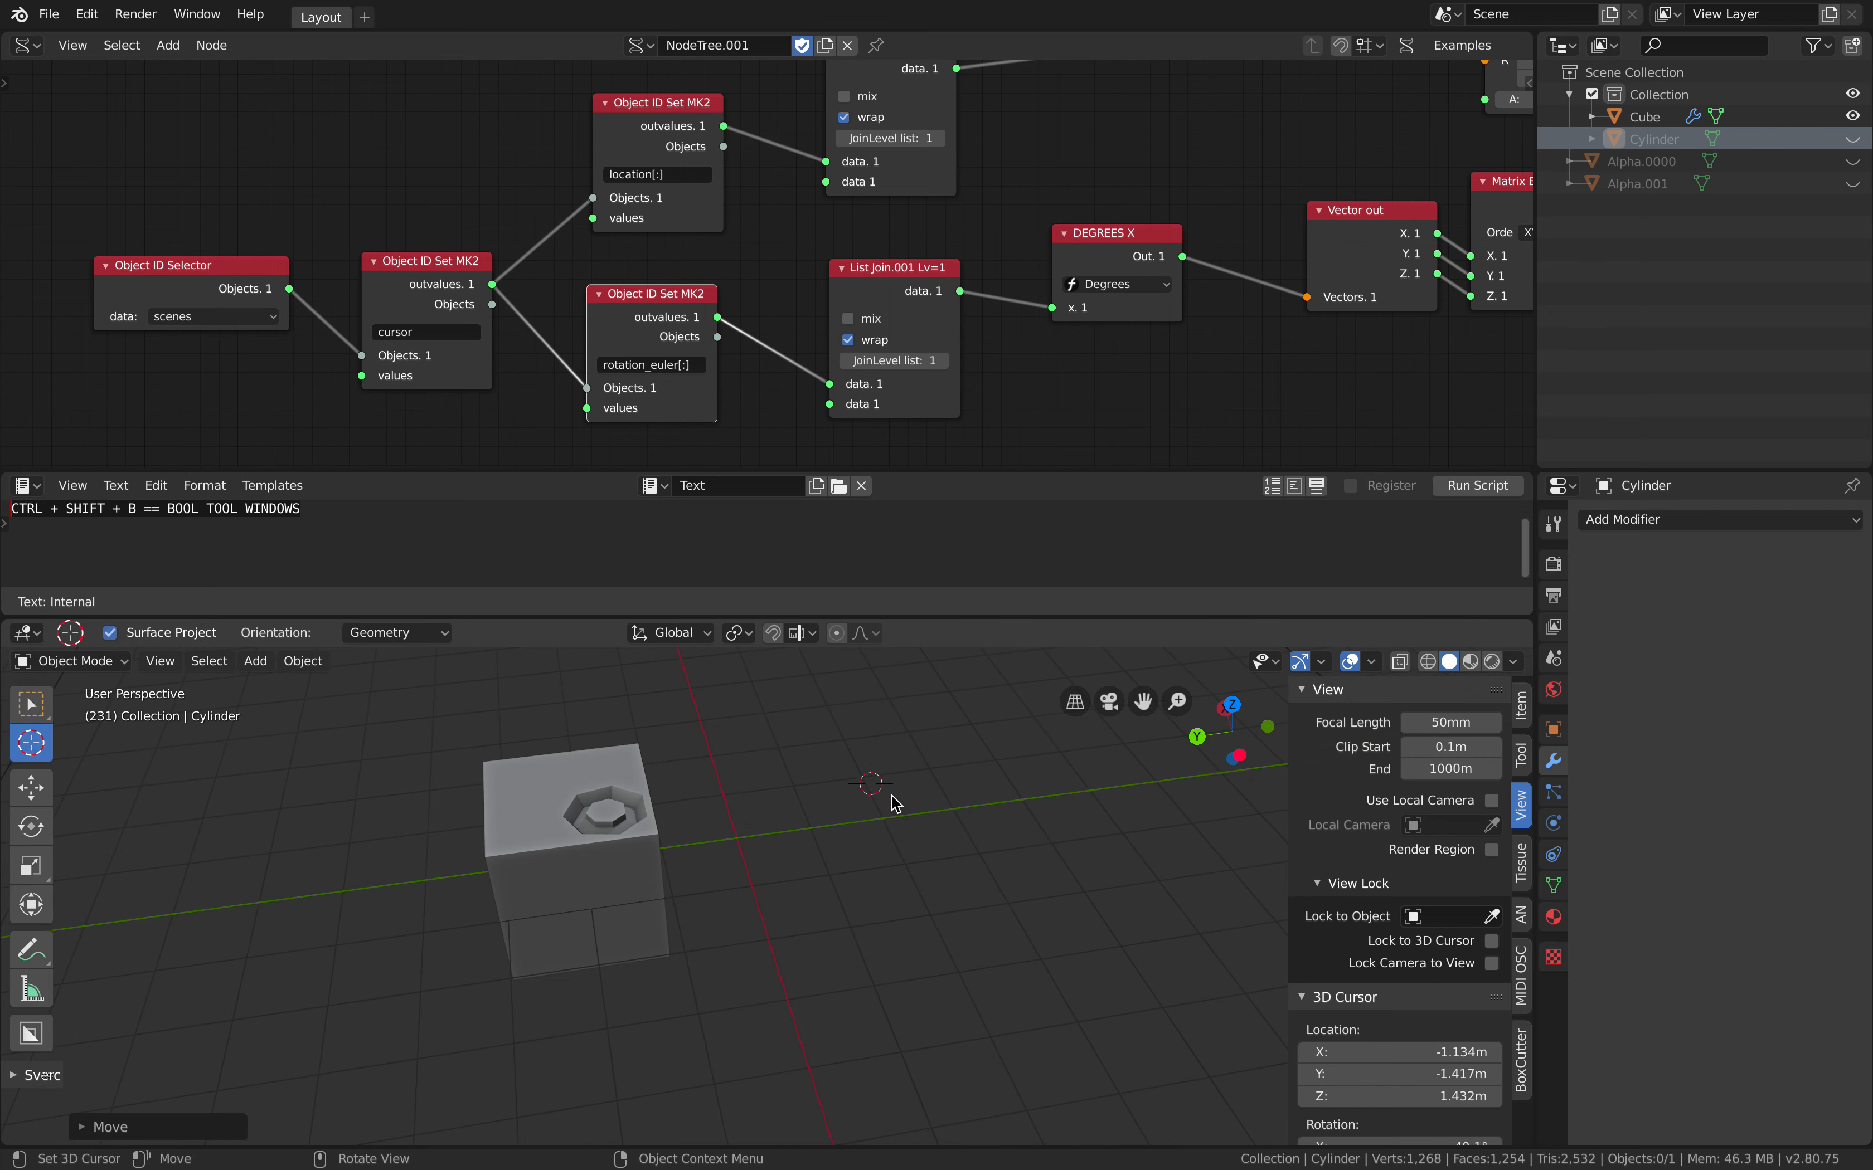
Add a mesh cube at the 3D cursor in the empty space beside the cut cube
key(shift+a)
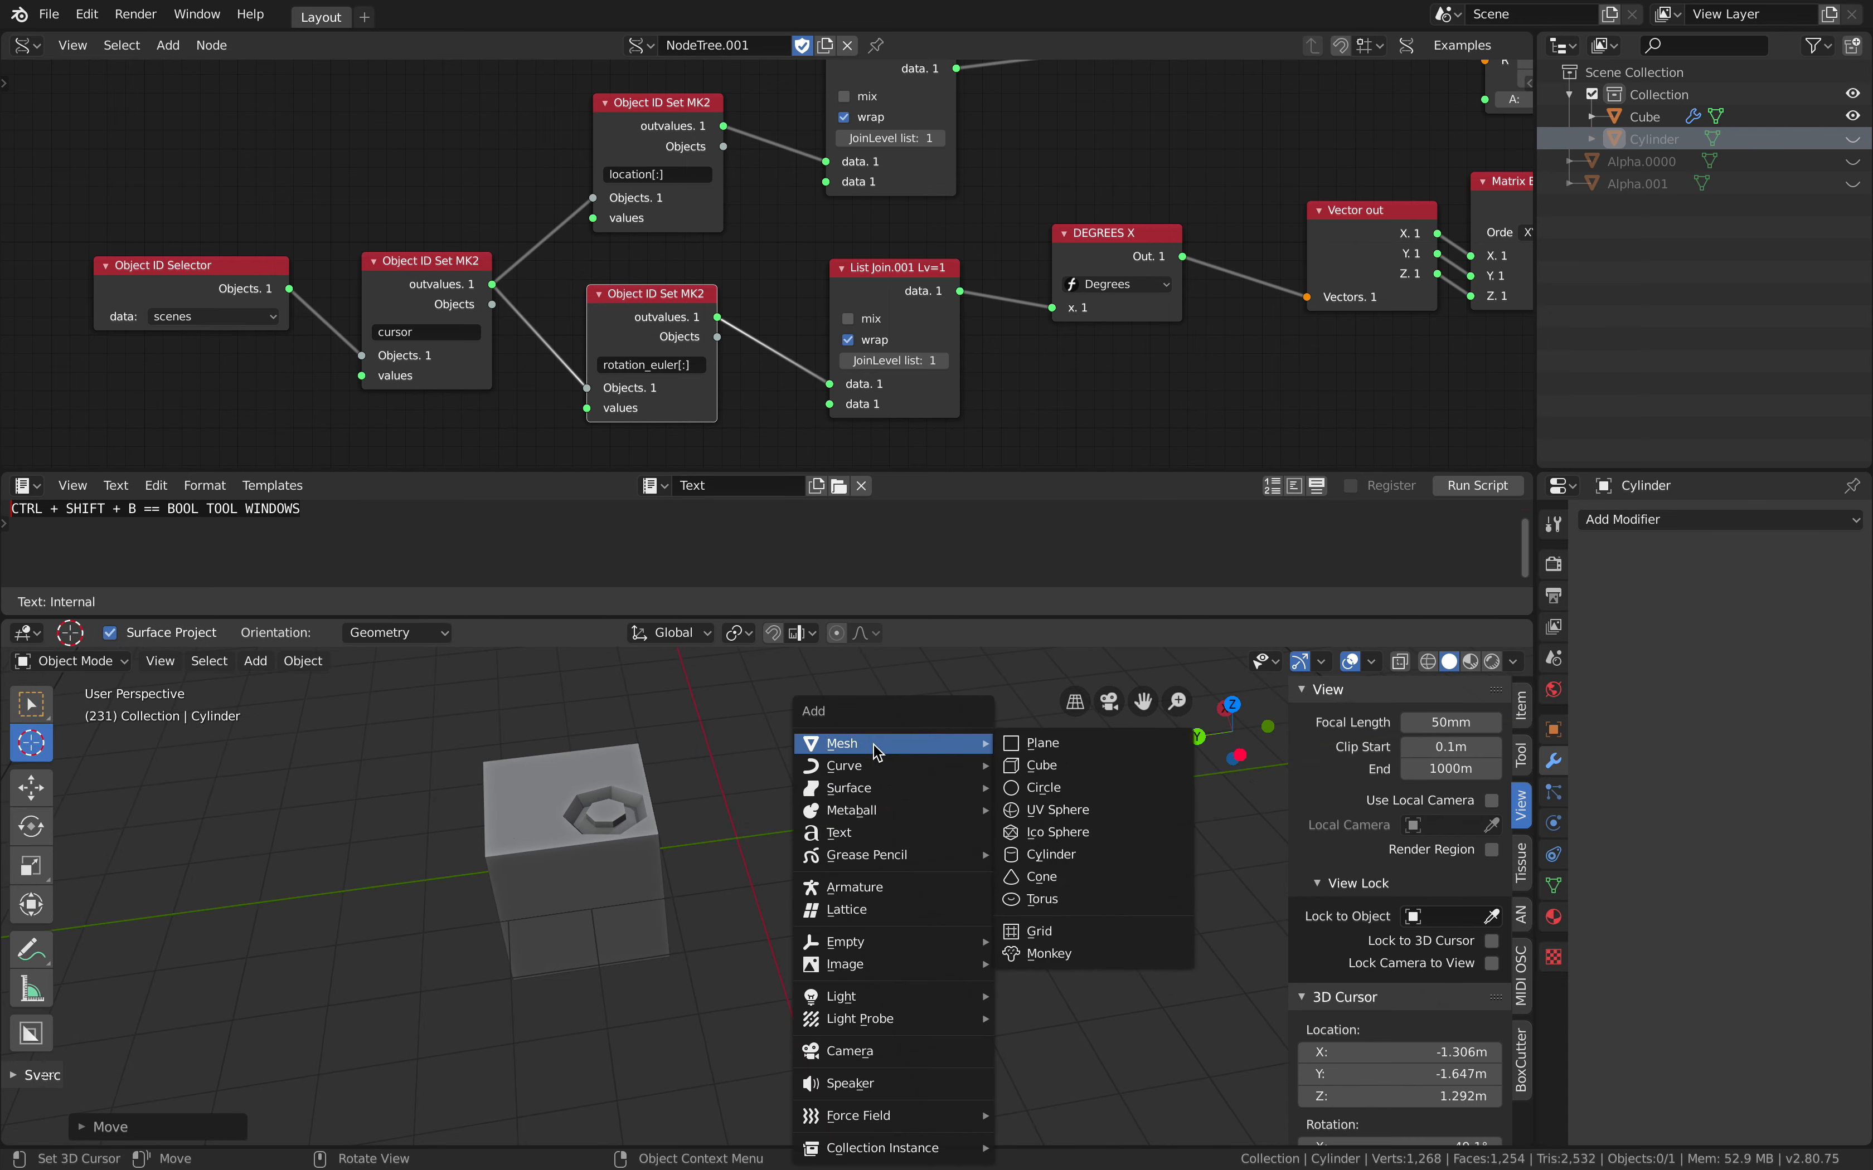
click(1084, 768)
middle_drag(1047, 785, 930, 809)
scroll(899, 806, up, 3)
In Edit Mode, bevel the new cube's upper front edge into one wide slanted face, and return to Object Mode
key(ctrl+Tab)
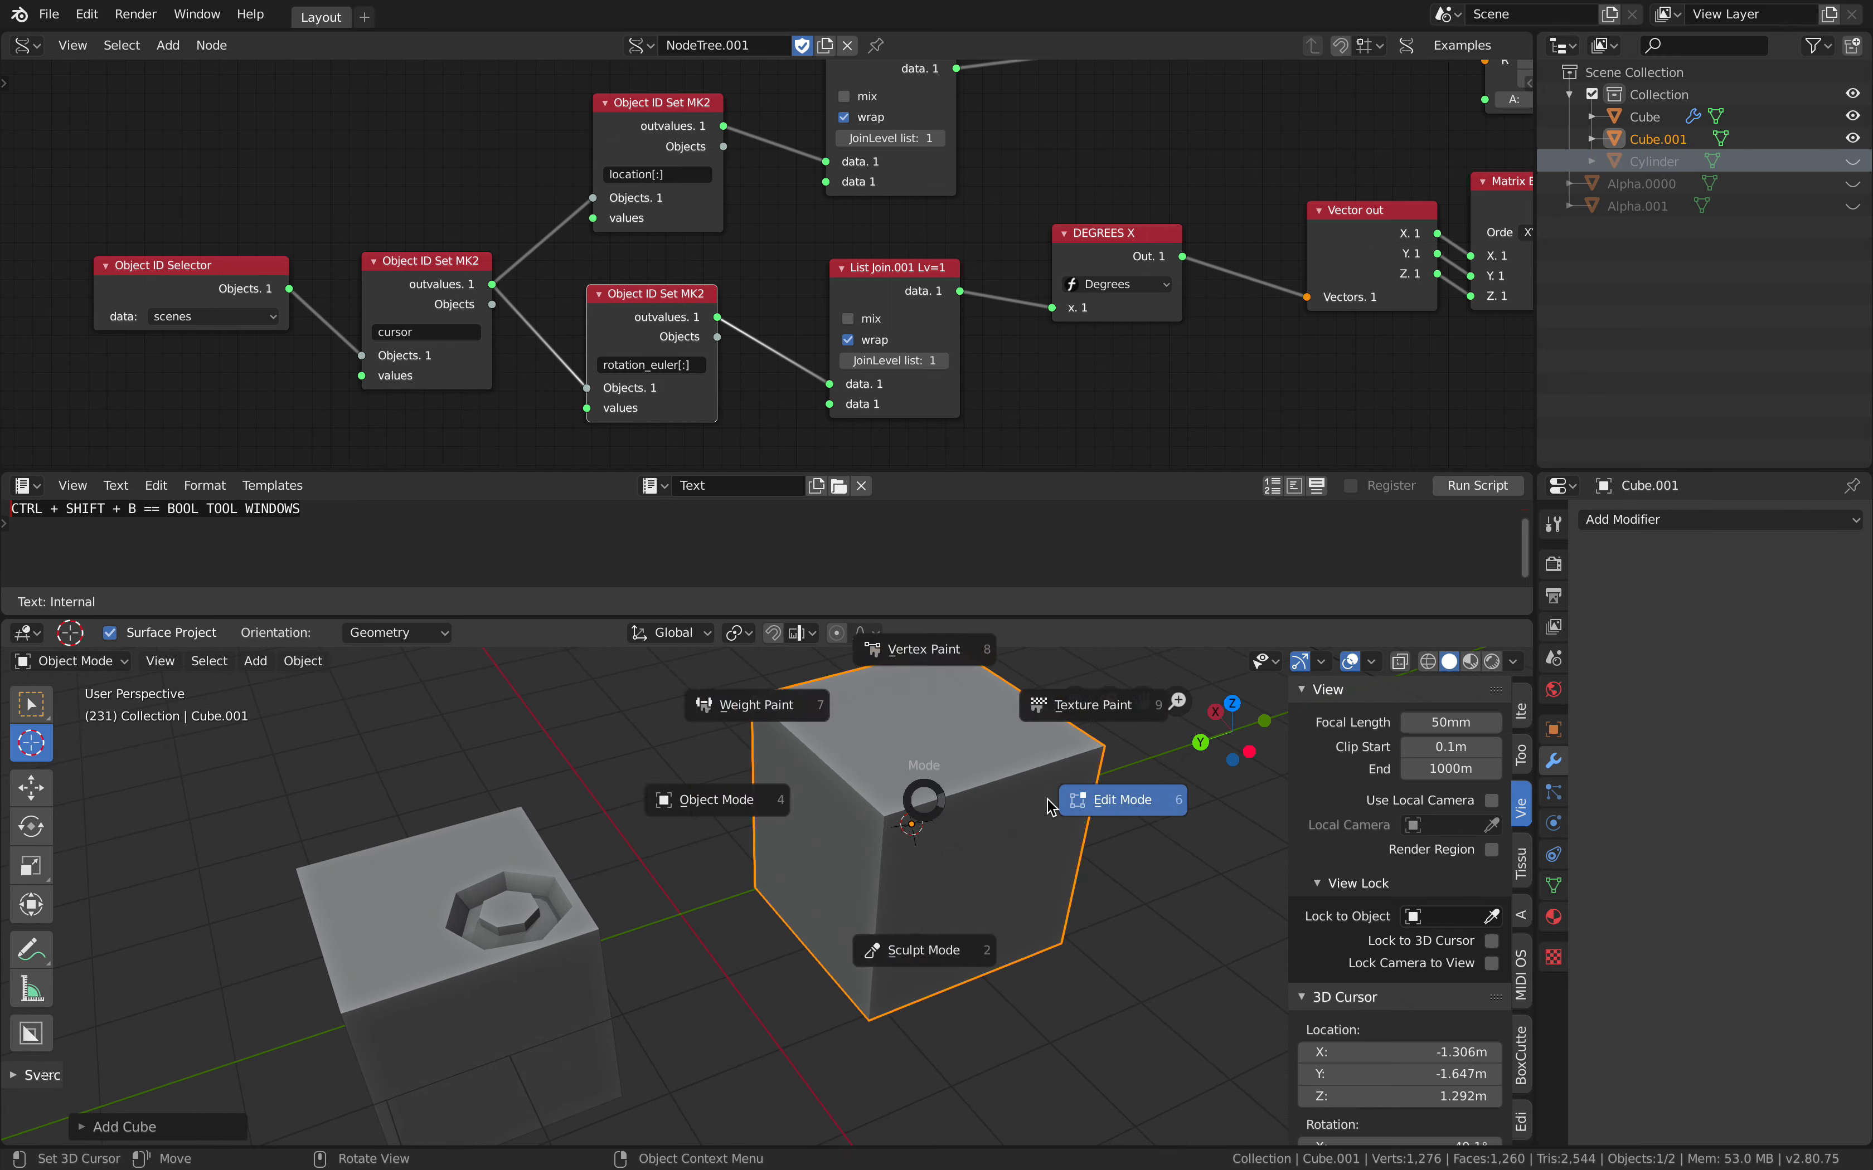
click(1053, 798)
key(alt+a)
middle_drag(998, 851, 558, 806)
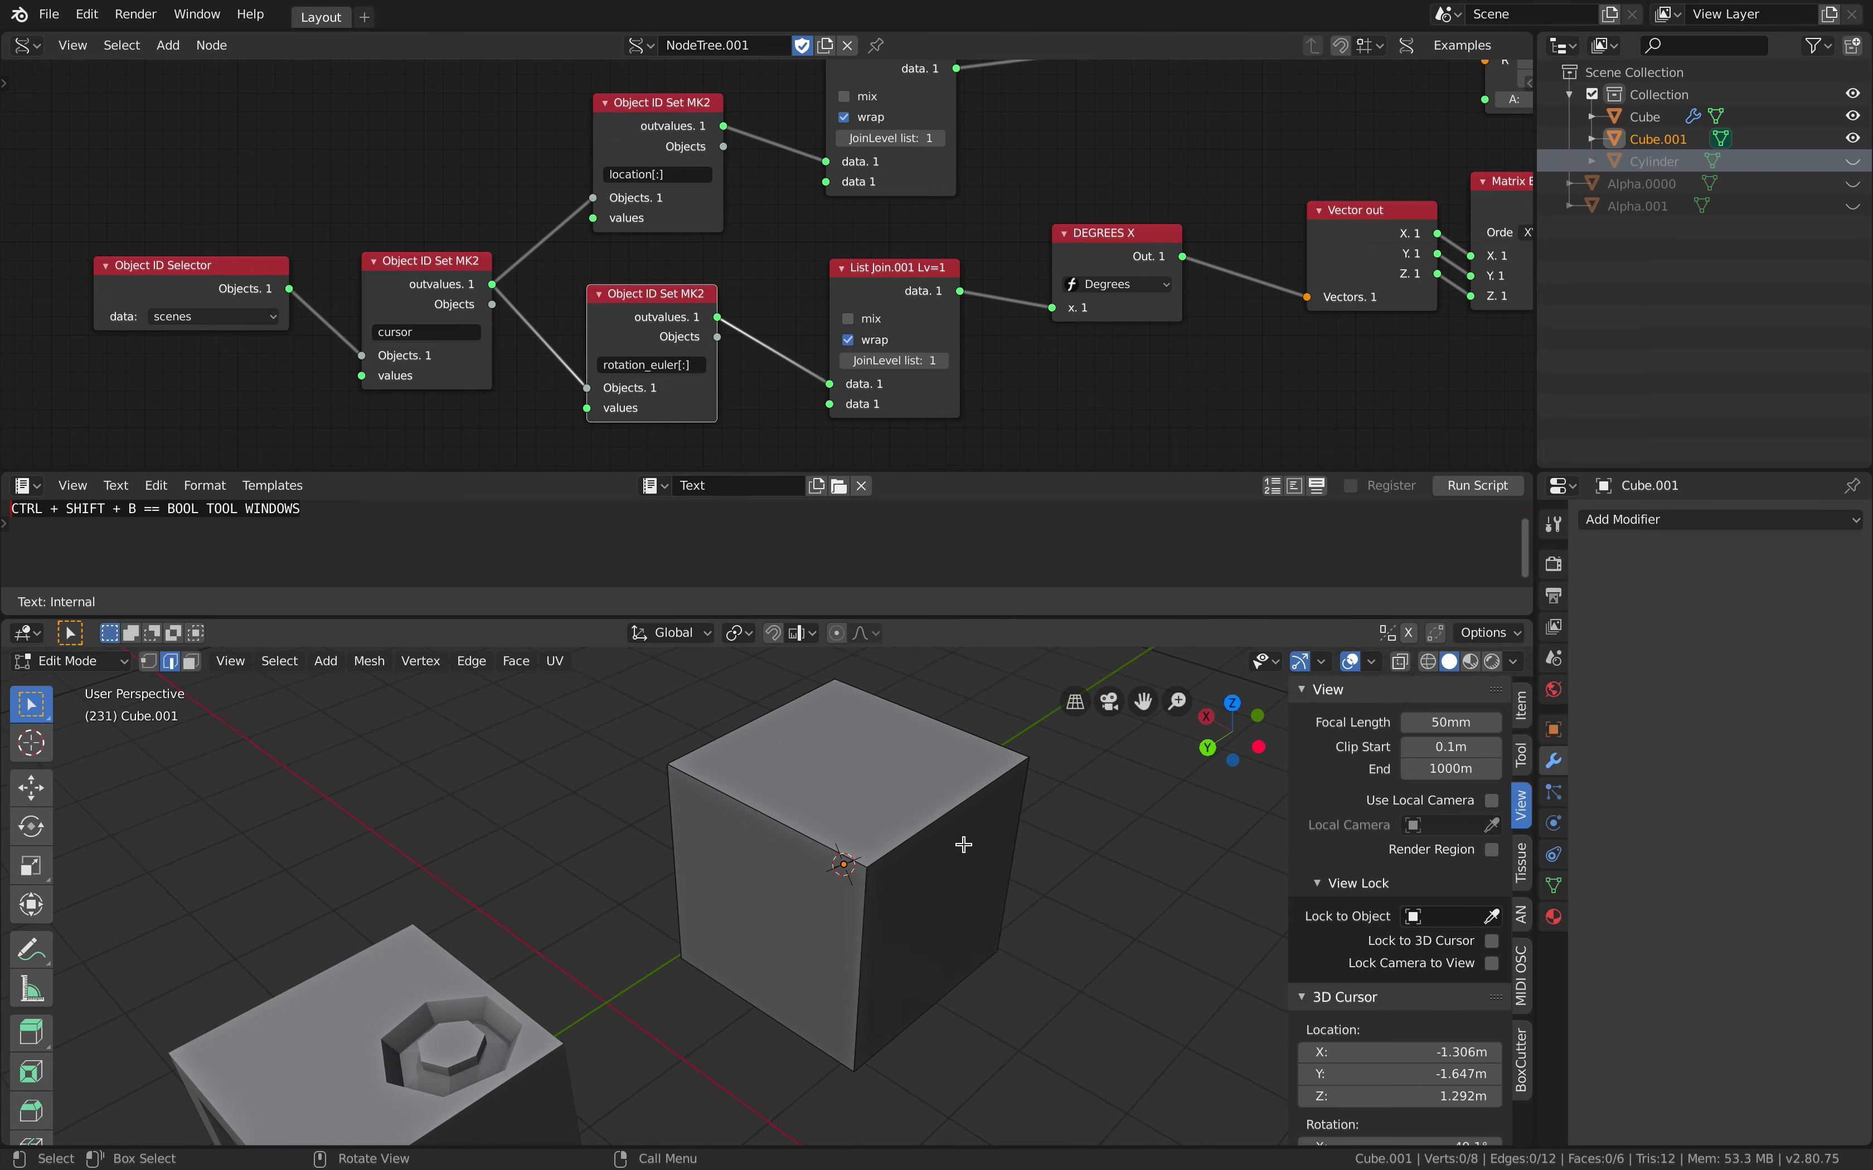
mouse_move(946, 834)
middle_down()
mouse_move(861, 846)
mouse_move(923, 849)
middle_up()
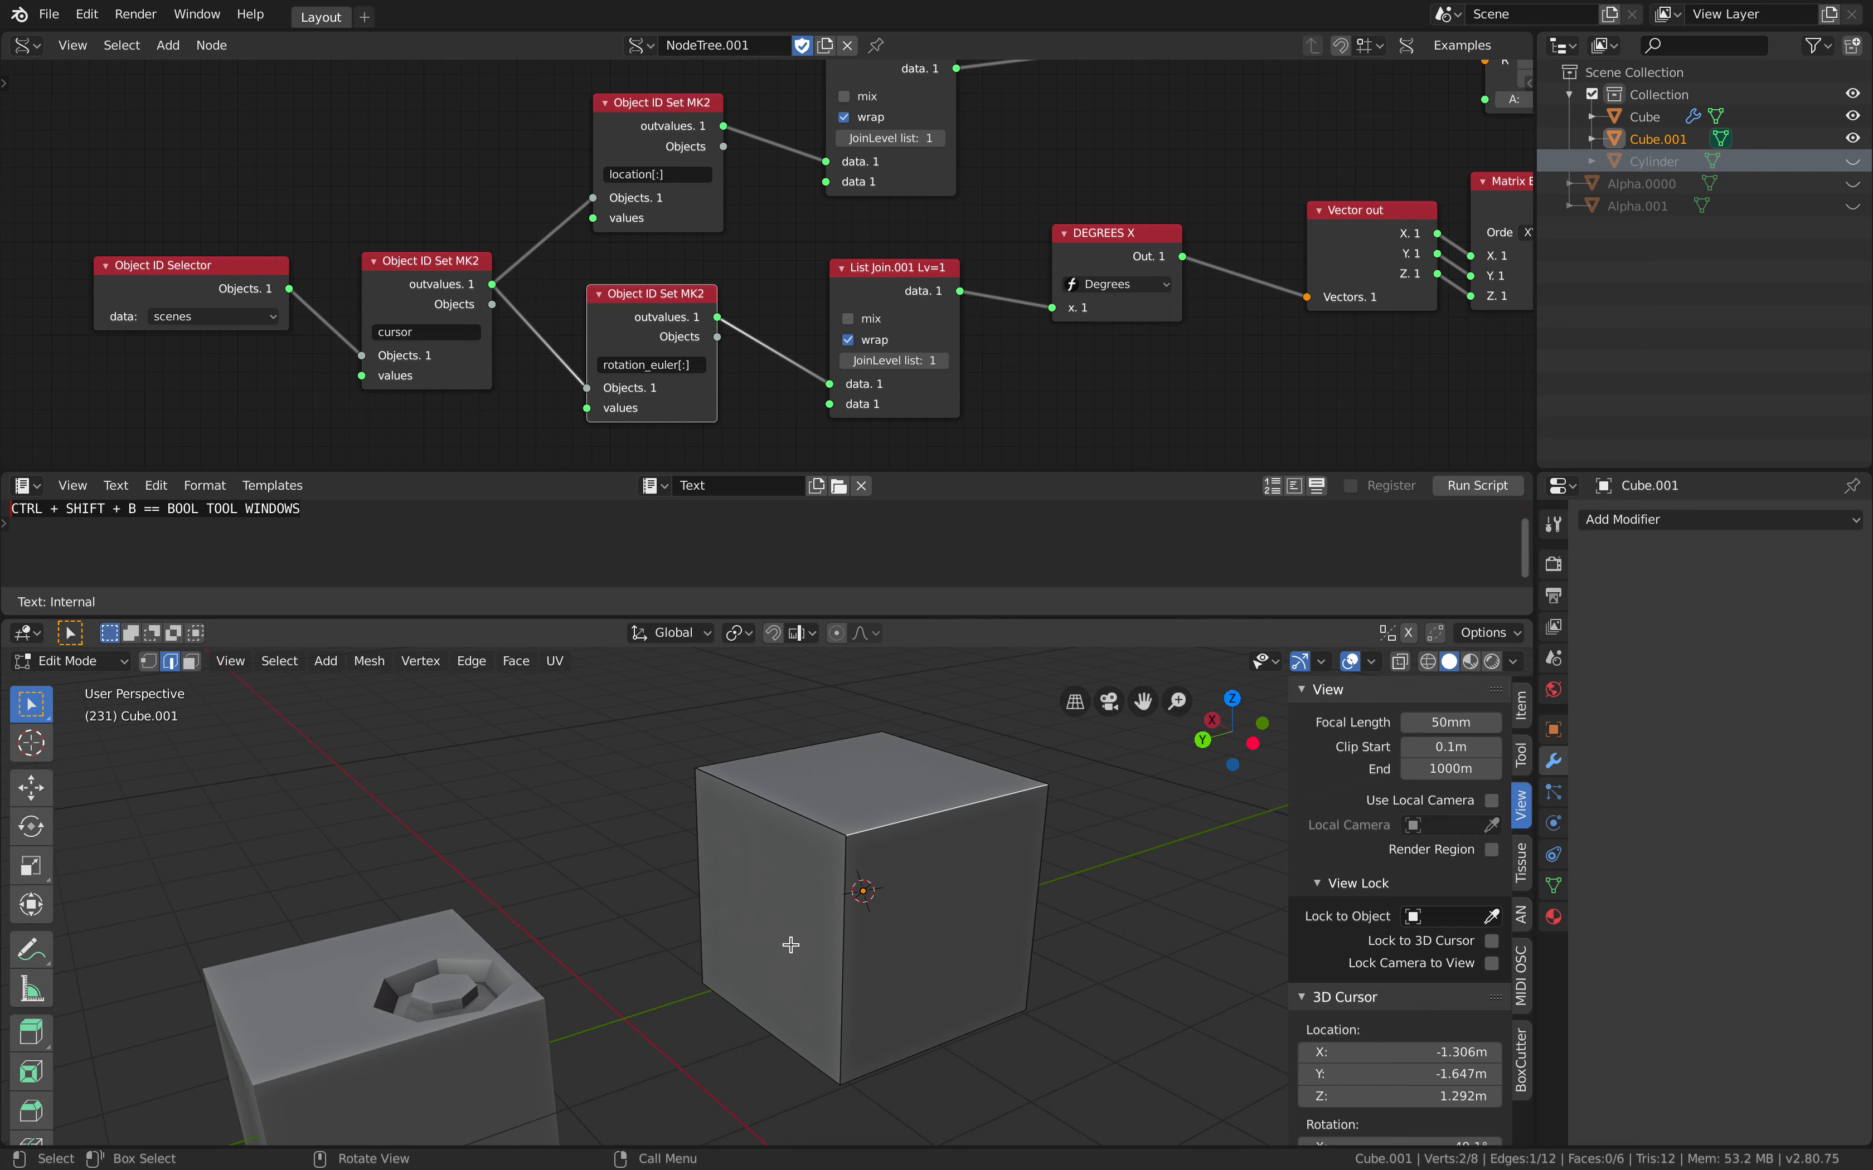
key(ctrl+b)
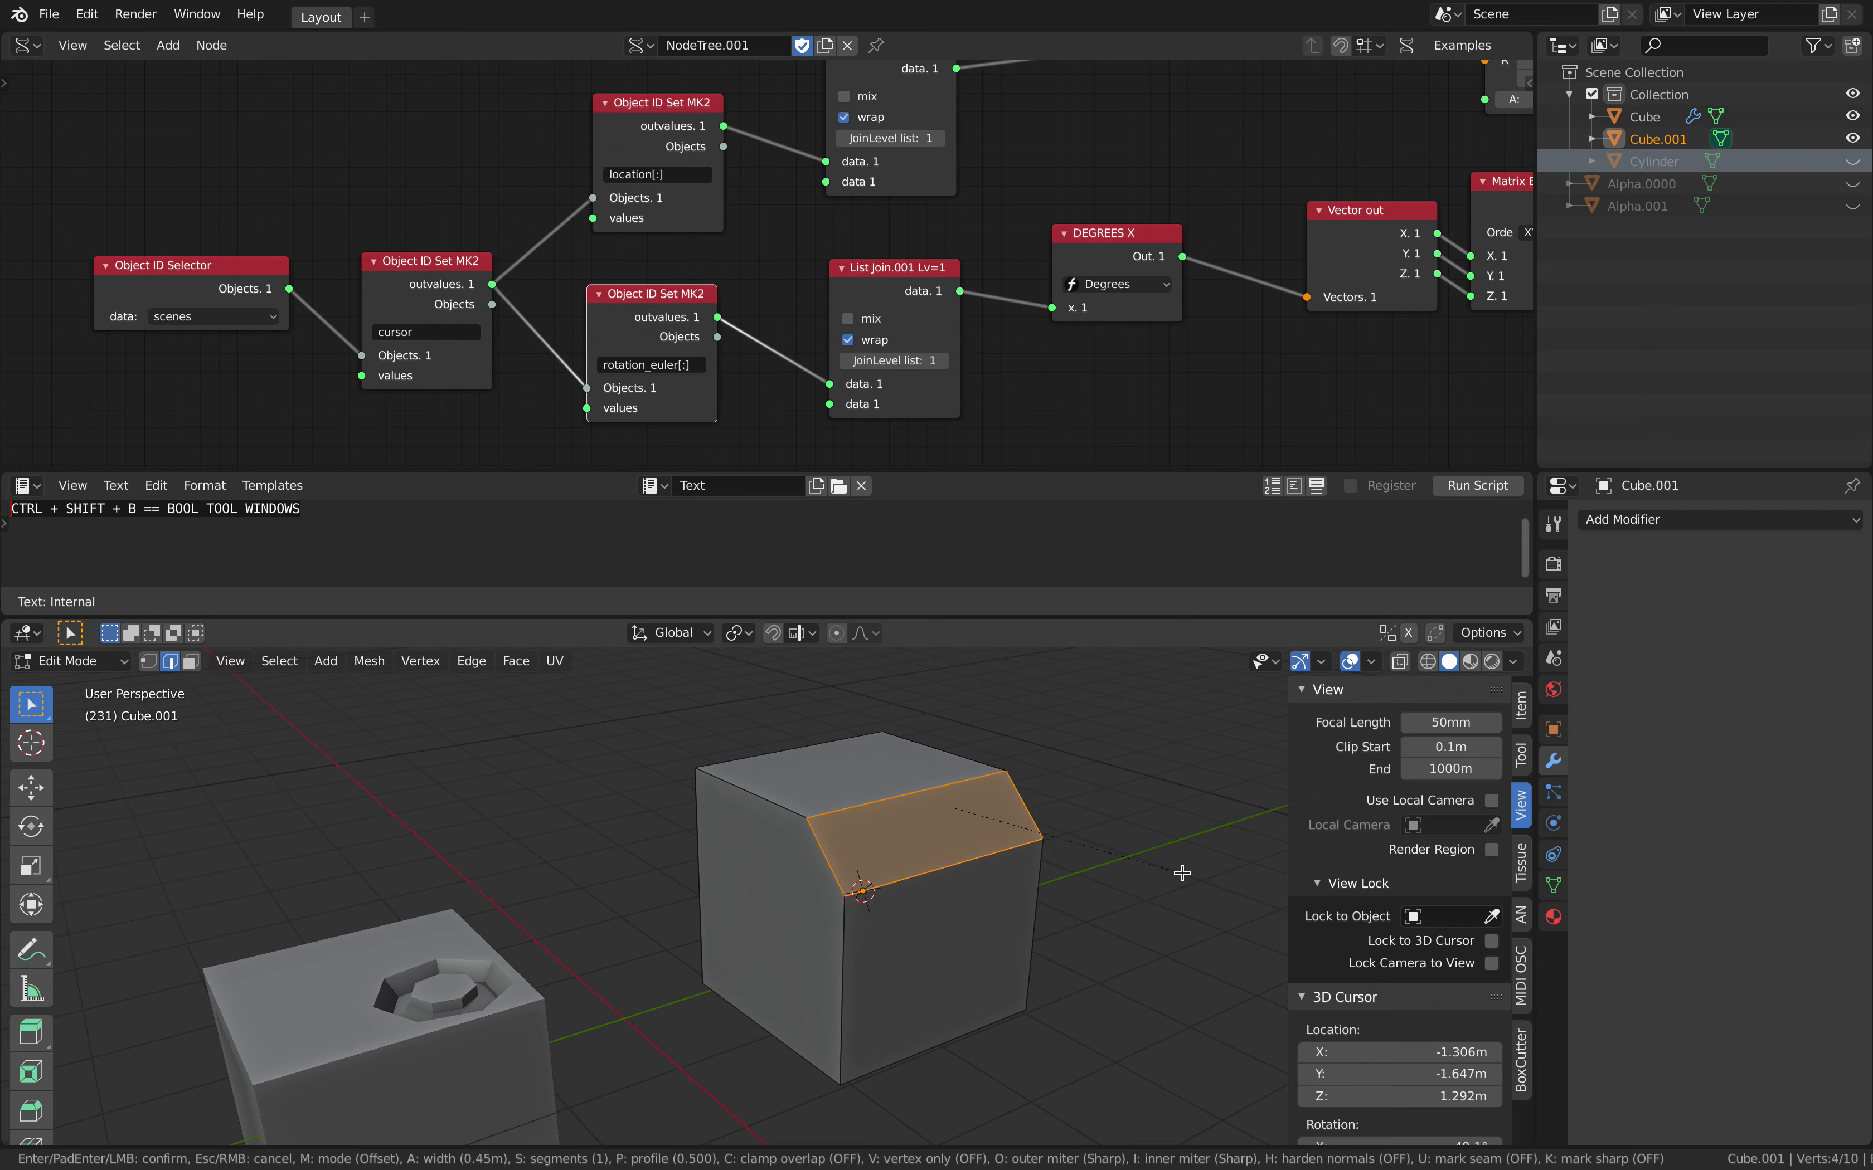
click(1228, 882)
mouse_move(803, 868)
middle_down()
mouse_move(890, 867)
mouse_move(819, 882)
middle_up()
key(ctrl+Tab)
click(717, 867)
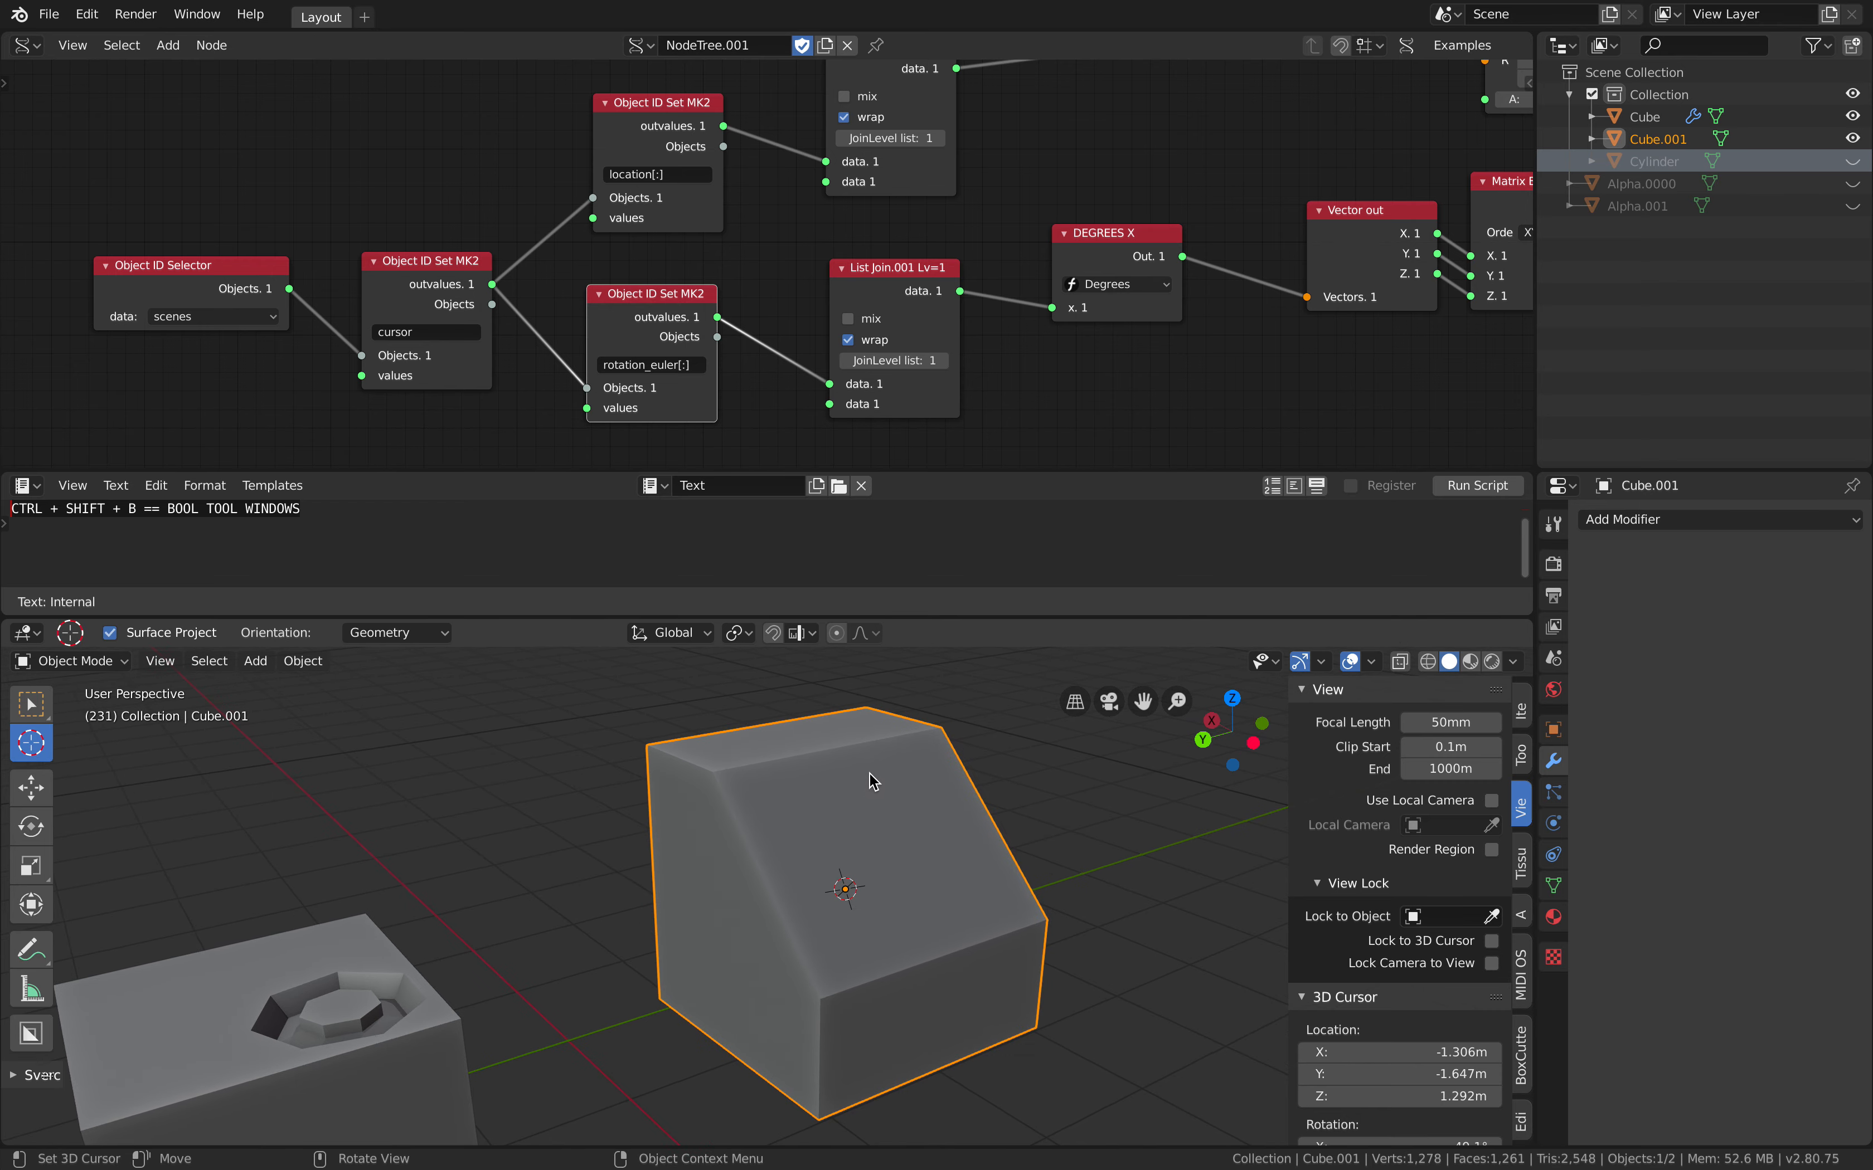
Deselect everything and place the 3D cursor at several spots on the bevelled cube's slanted face and on its top face
middle_drag(869, 774, 843, 826)
key(alt+a)
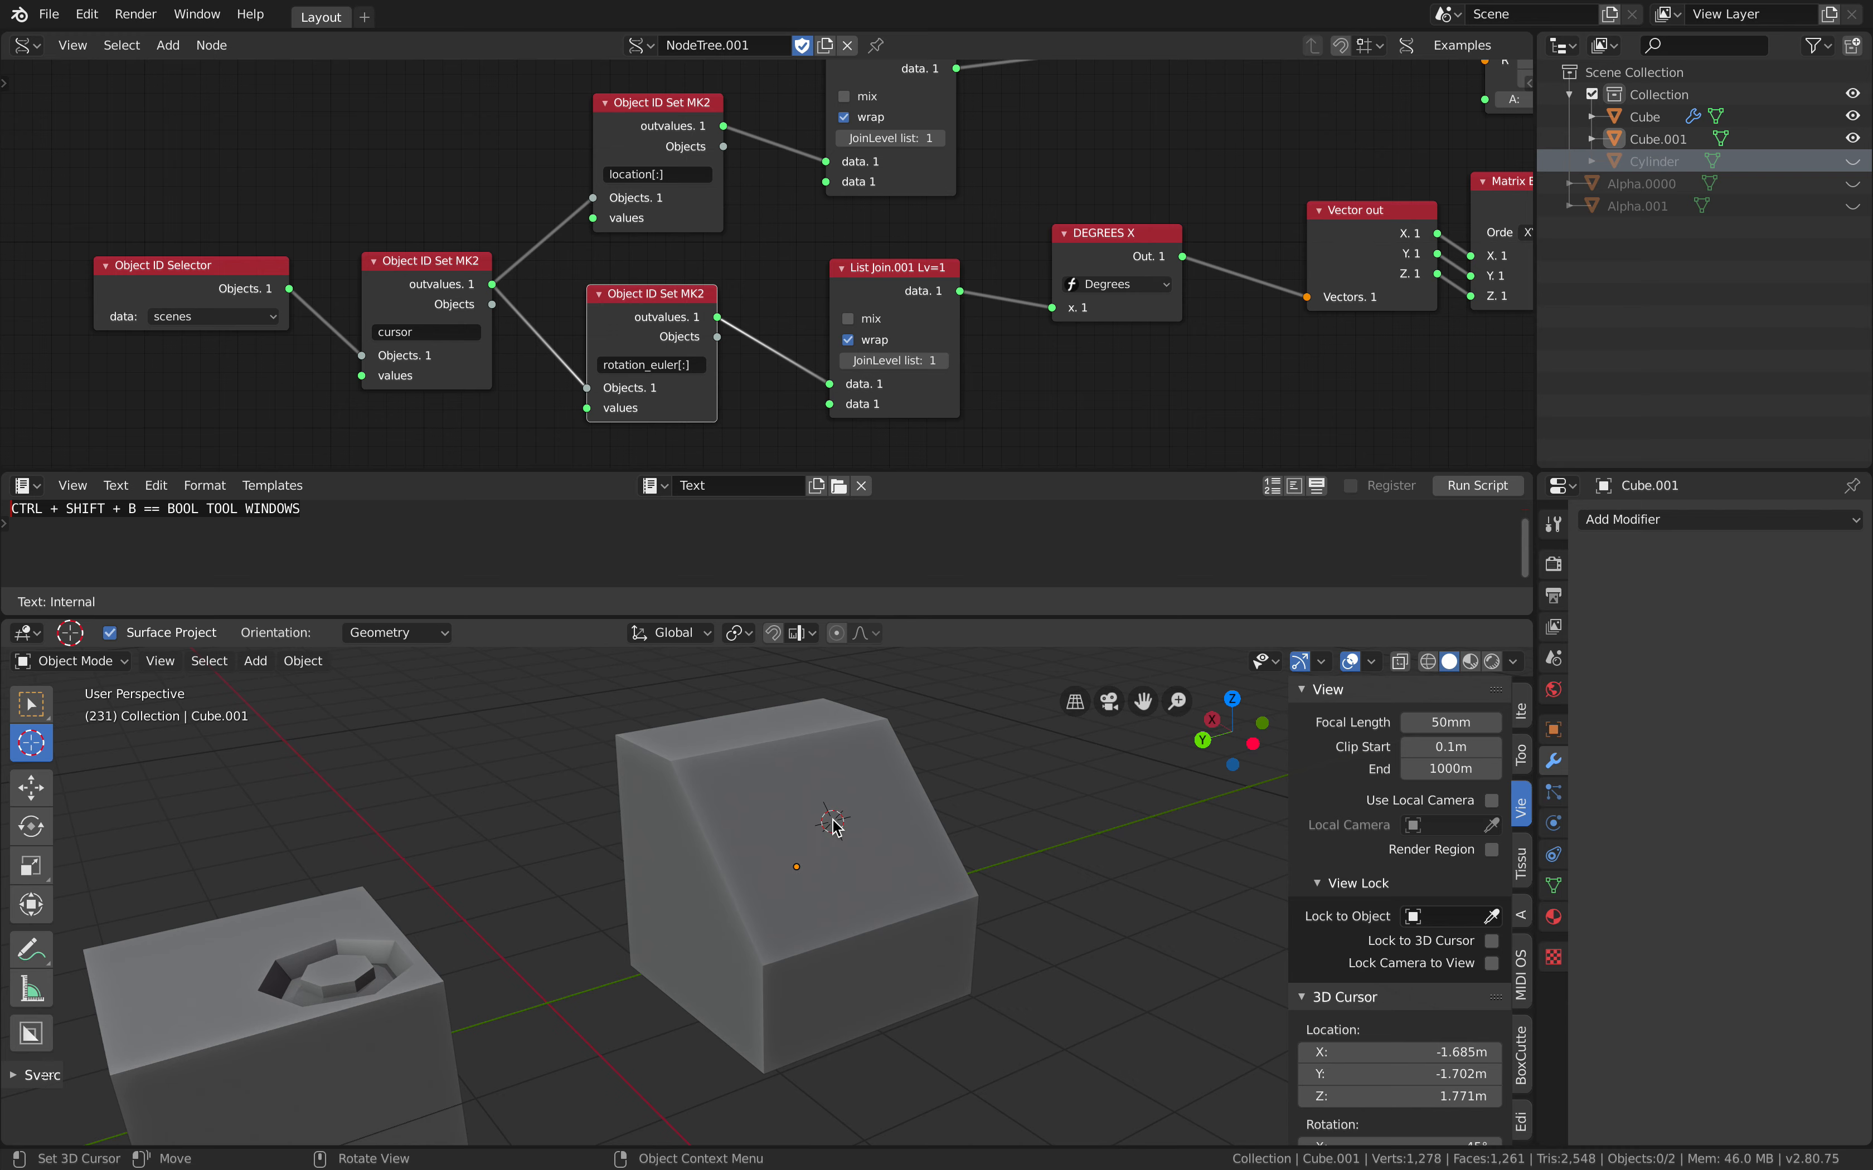
click(797, 786)
scroll(960, 418, down, 2)
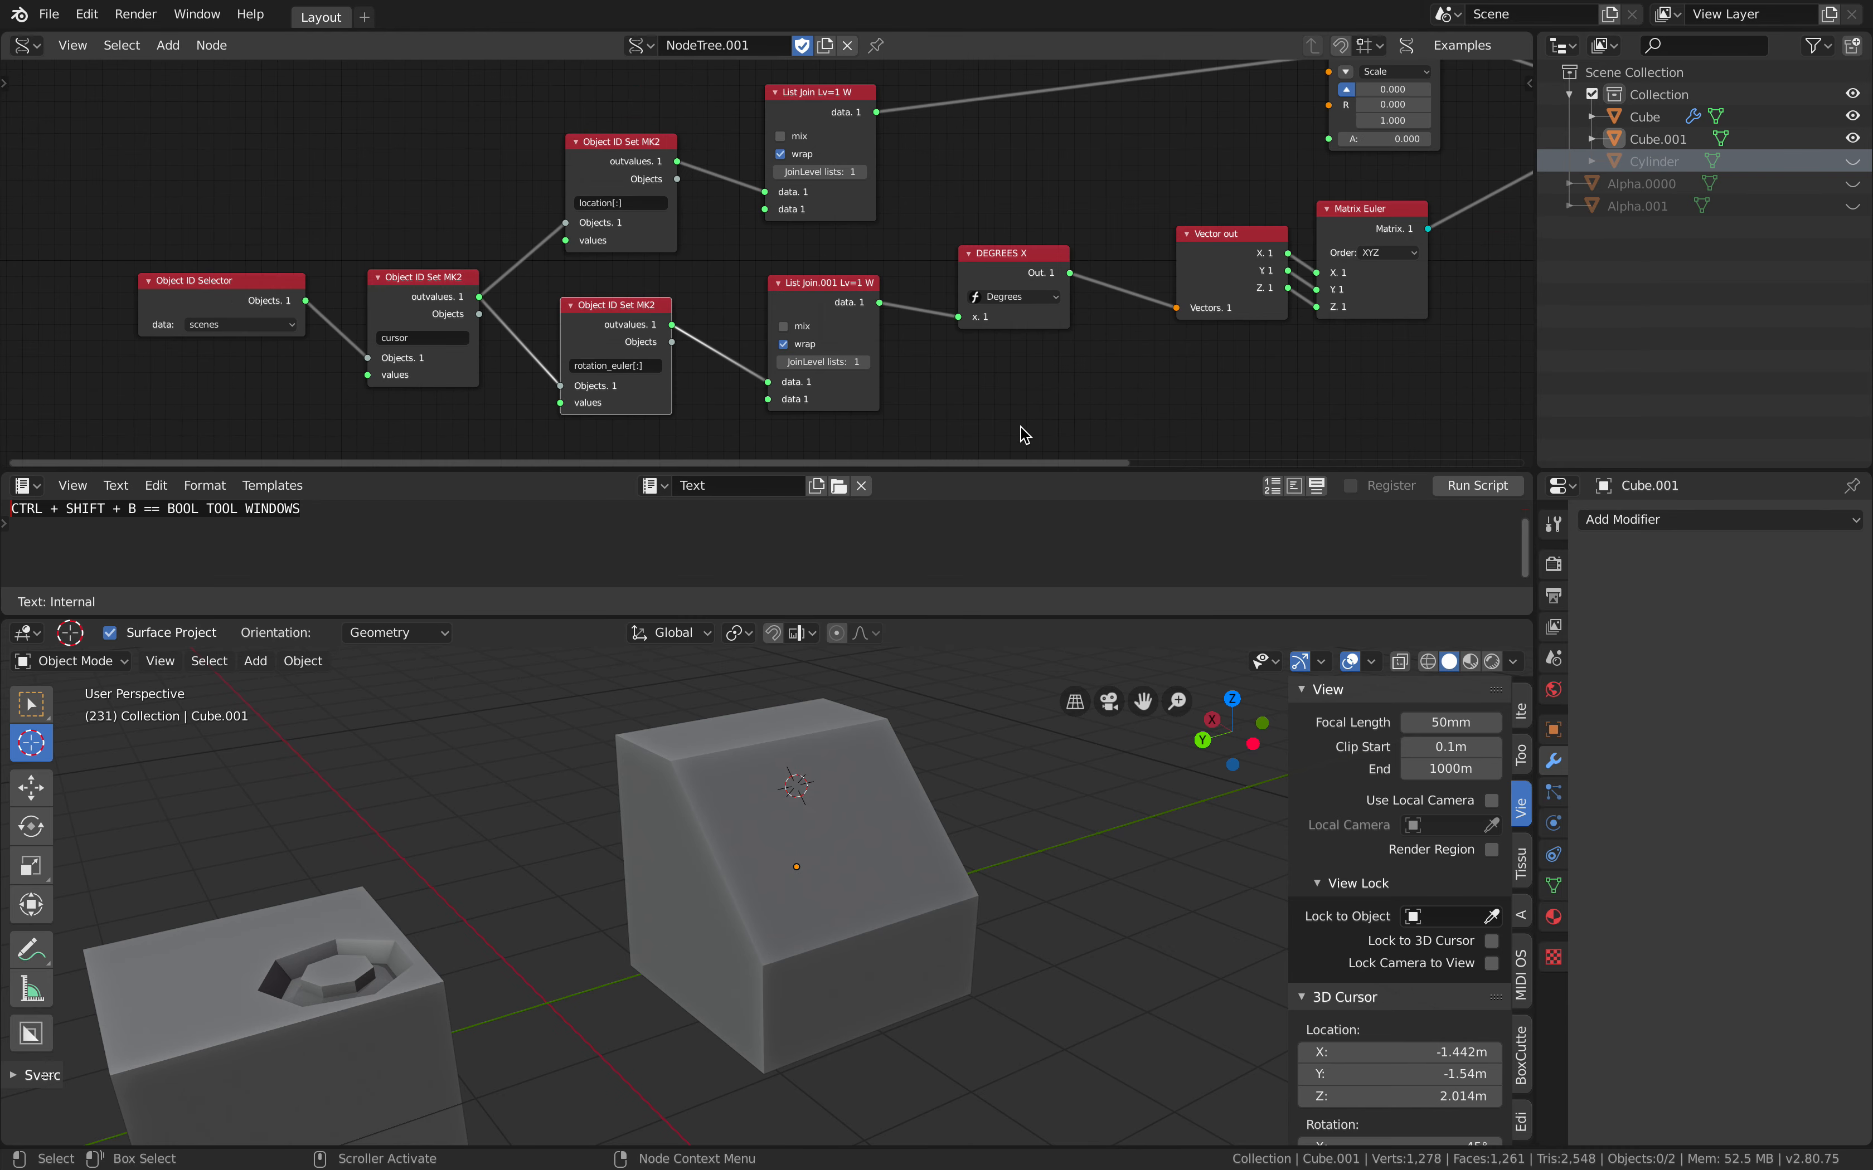
middle_drag(924, 774, 915, 771)
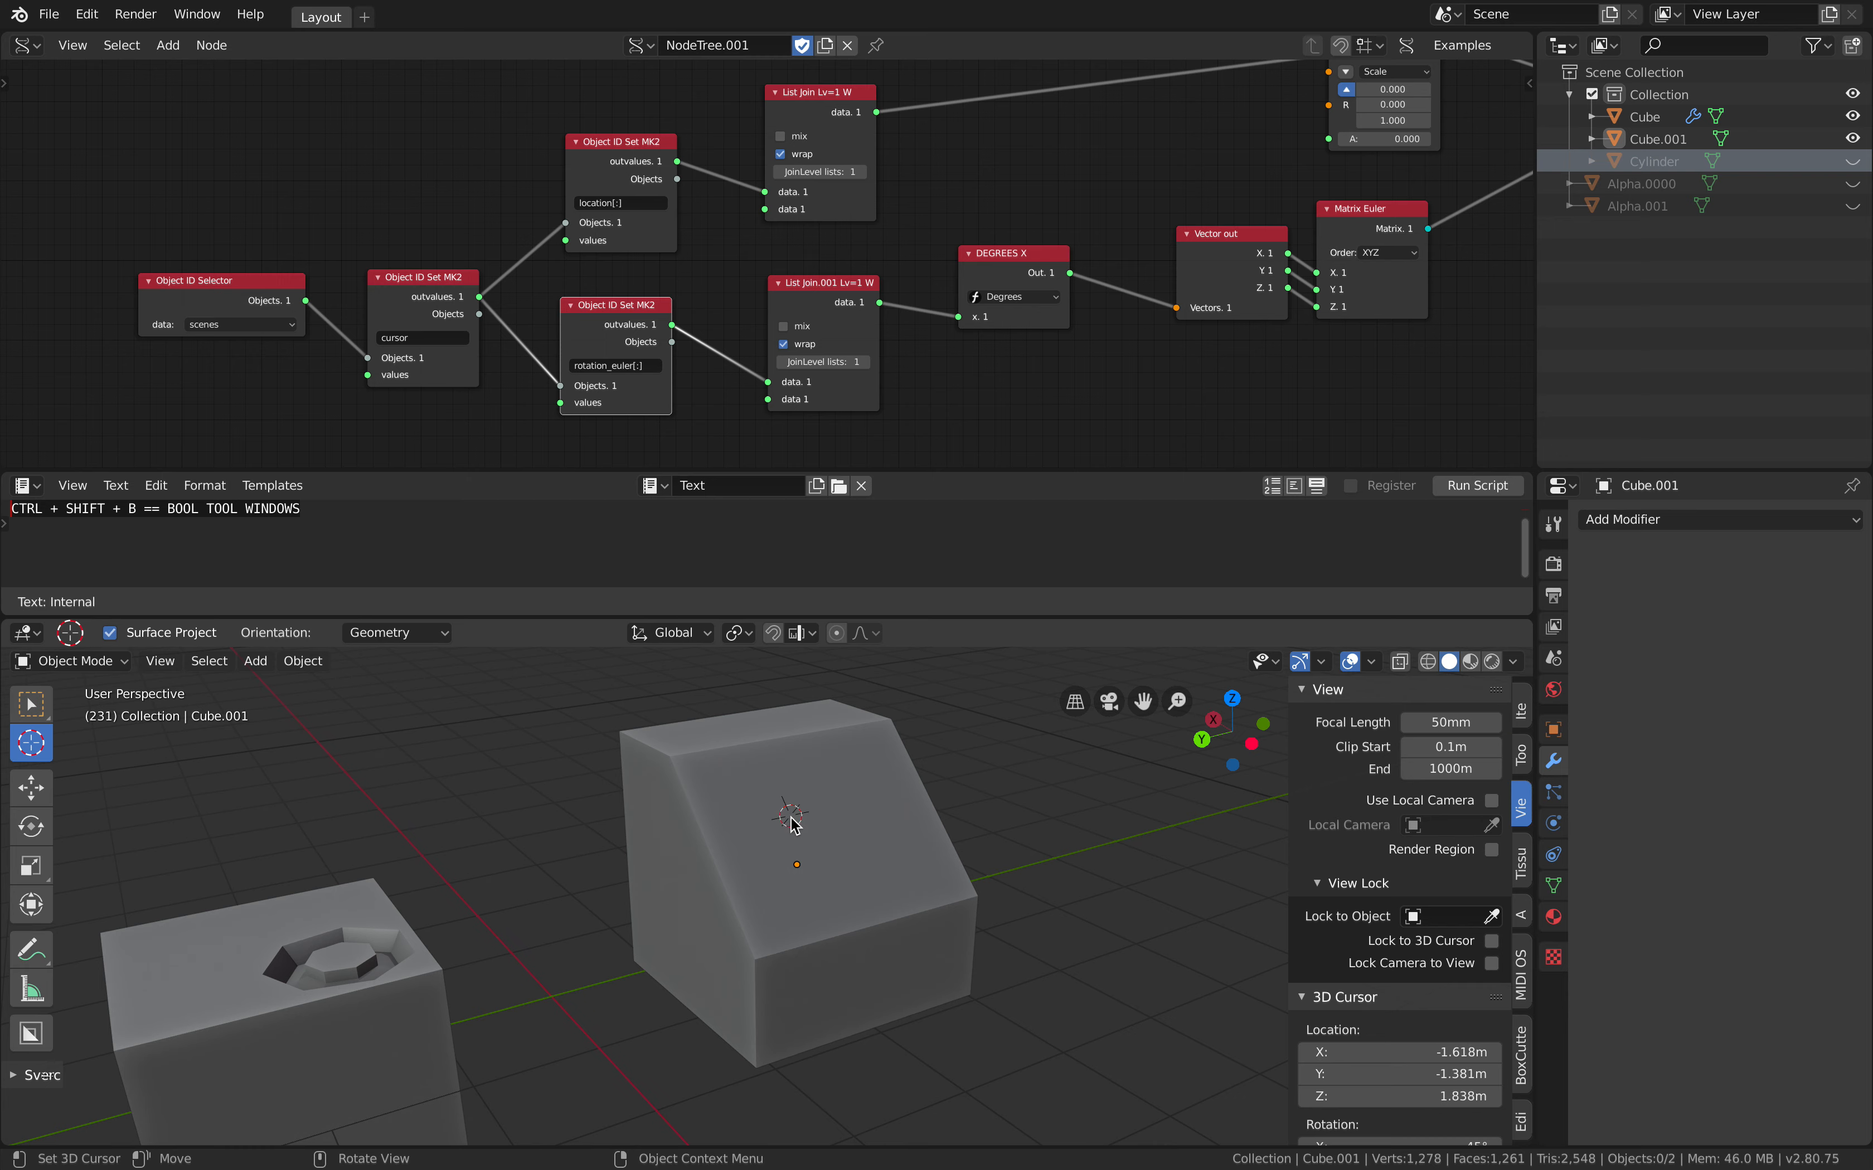
middle_drag(834, 831, 810, 814)
click(717, 735)
scroll(207, 799, up, 2)
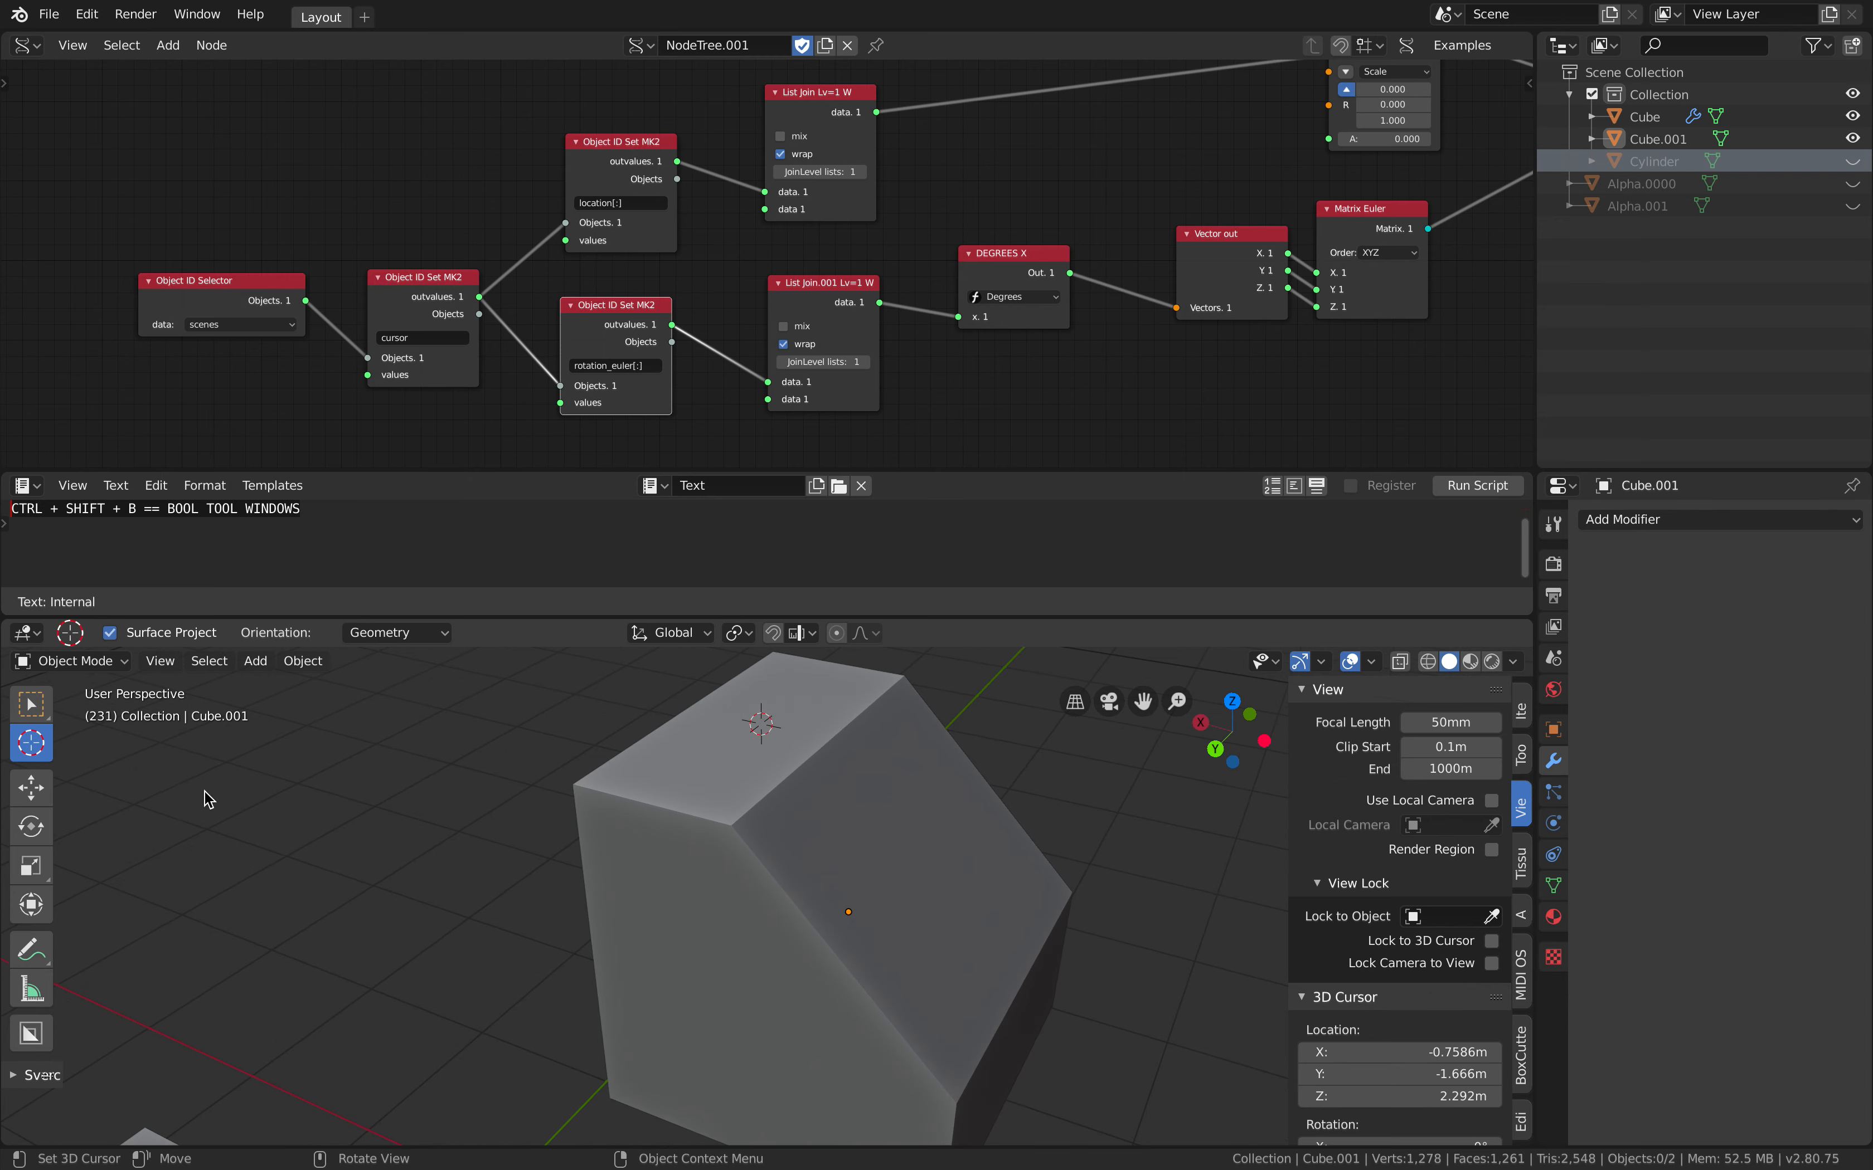
Keep the Cursor tool's orientation on Geometry and place the 3D cursor across the bevelled cube's faces, ending on the slanted face
click(366, 632)
click(408, 732)
drag(846, 772, 867, 809)
middle_drag(1006, 898, 949, 924)
drag(784, 1029, 718, 964)
middle_drag(708, 851, 744, 842)
click(654, 857)
drag(662, 891, 663, 896)
scroll(752, 874, down, 3)
middle_drag(837, 776, 782, 850)
scroll(781, 848, up, 1)
click(775, 842)
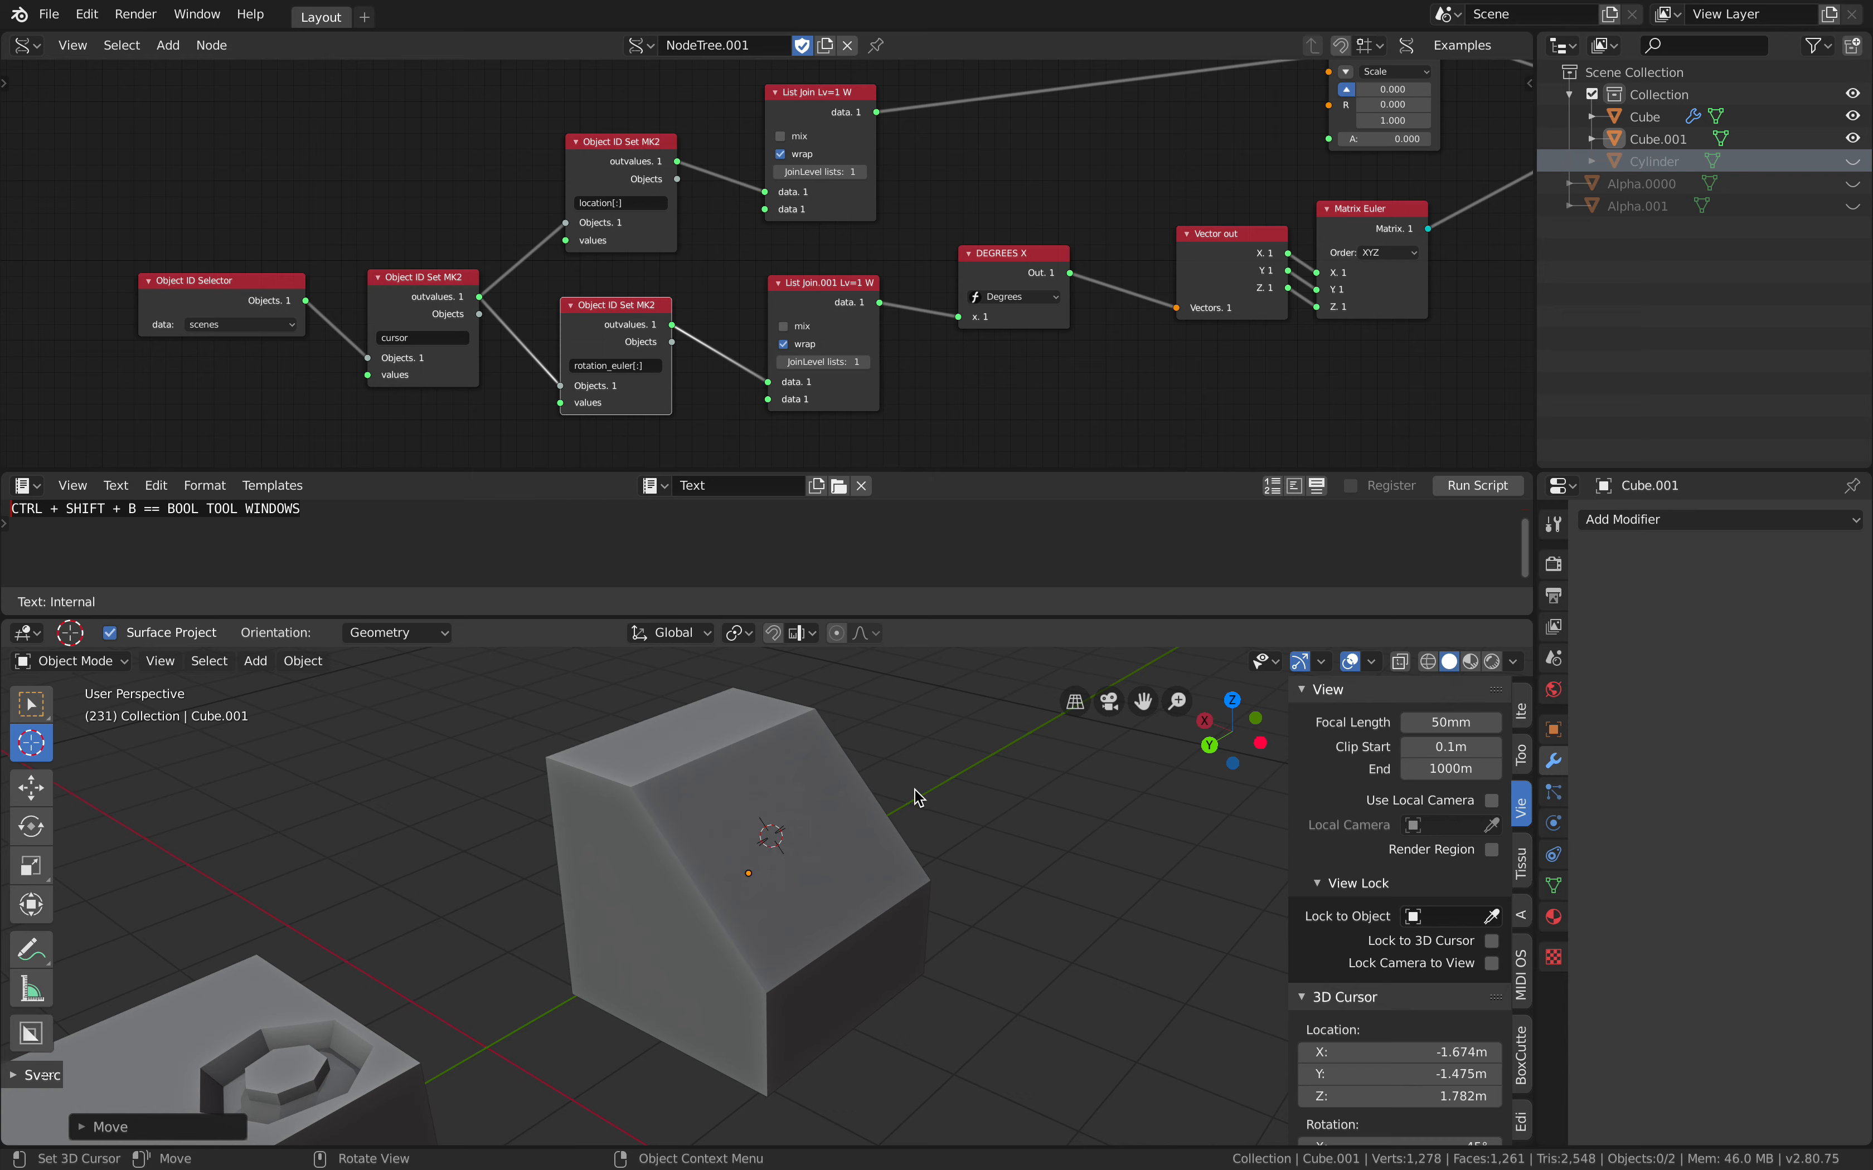
Advance the timeline to frame 232 and unhide the Alpha.0000 torus object
key(Right)
middle_drag(815, 818, 542, 929)
shift+middle_drag(828, 849, 872, 829)
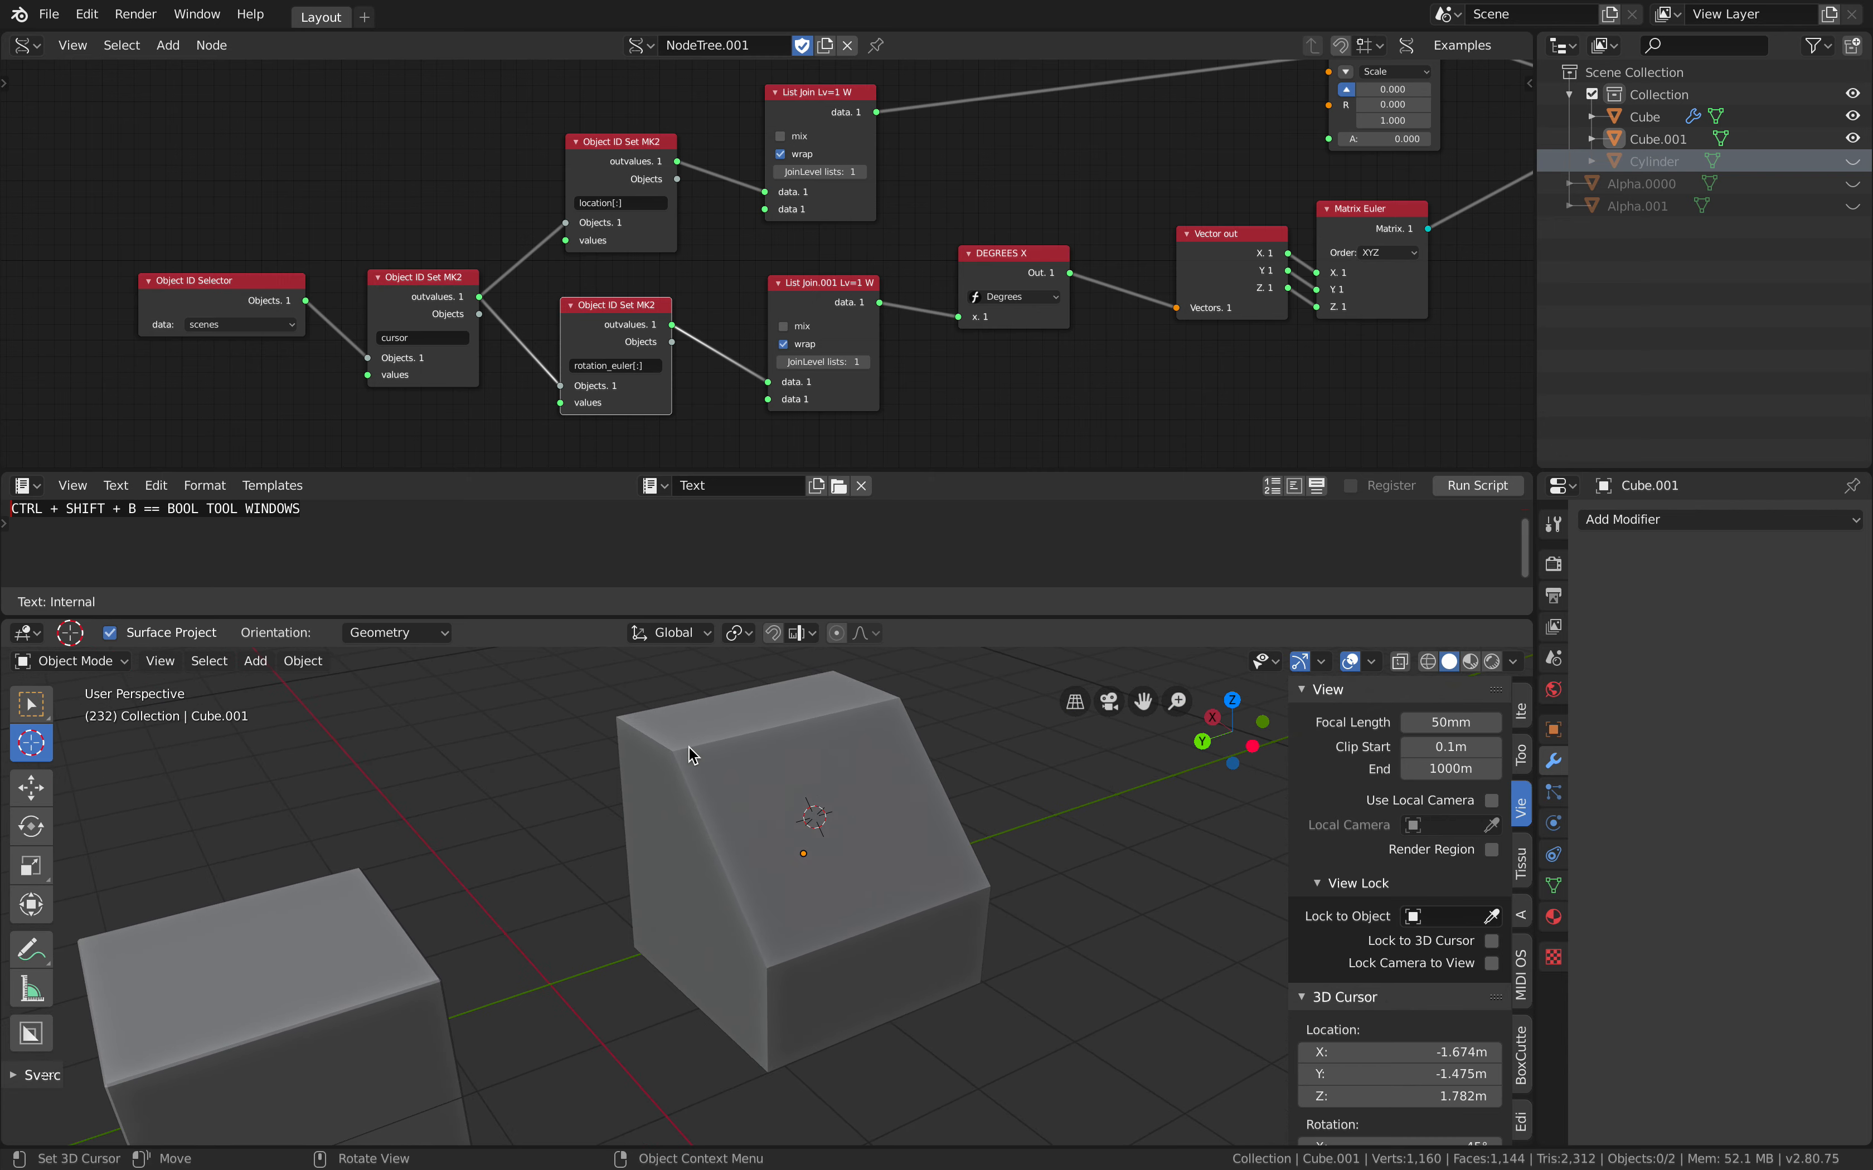
click(1852, 183)
Nudge the Viewer BMesh, Matrix Multiply, Matrix Euler and Vector out nodes slightly to trace the node chain
middle_drag(1520, 178, 935, 422)
drag(1000, 297, 1022, 294)
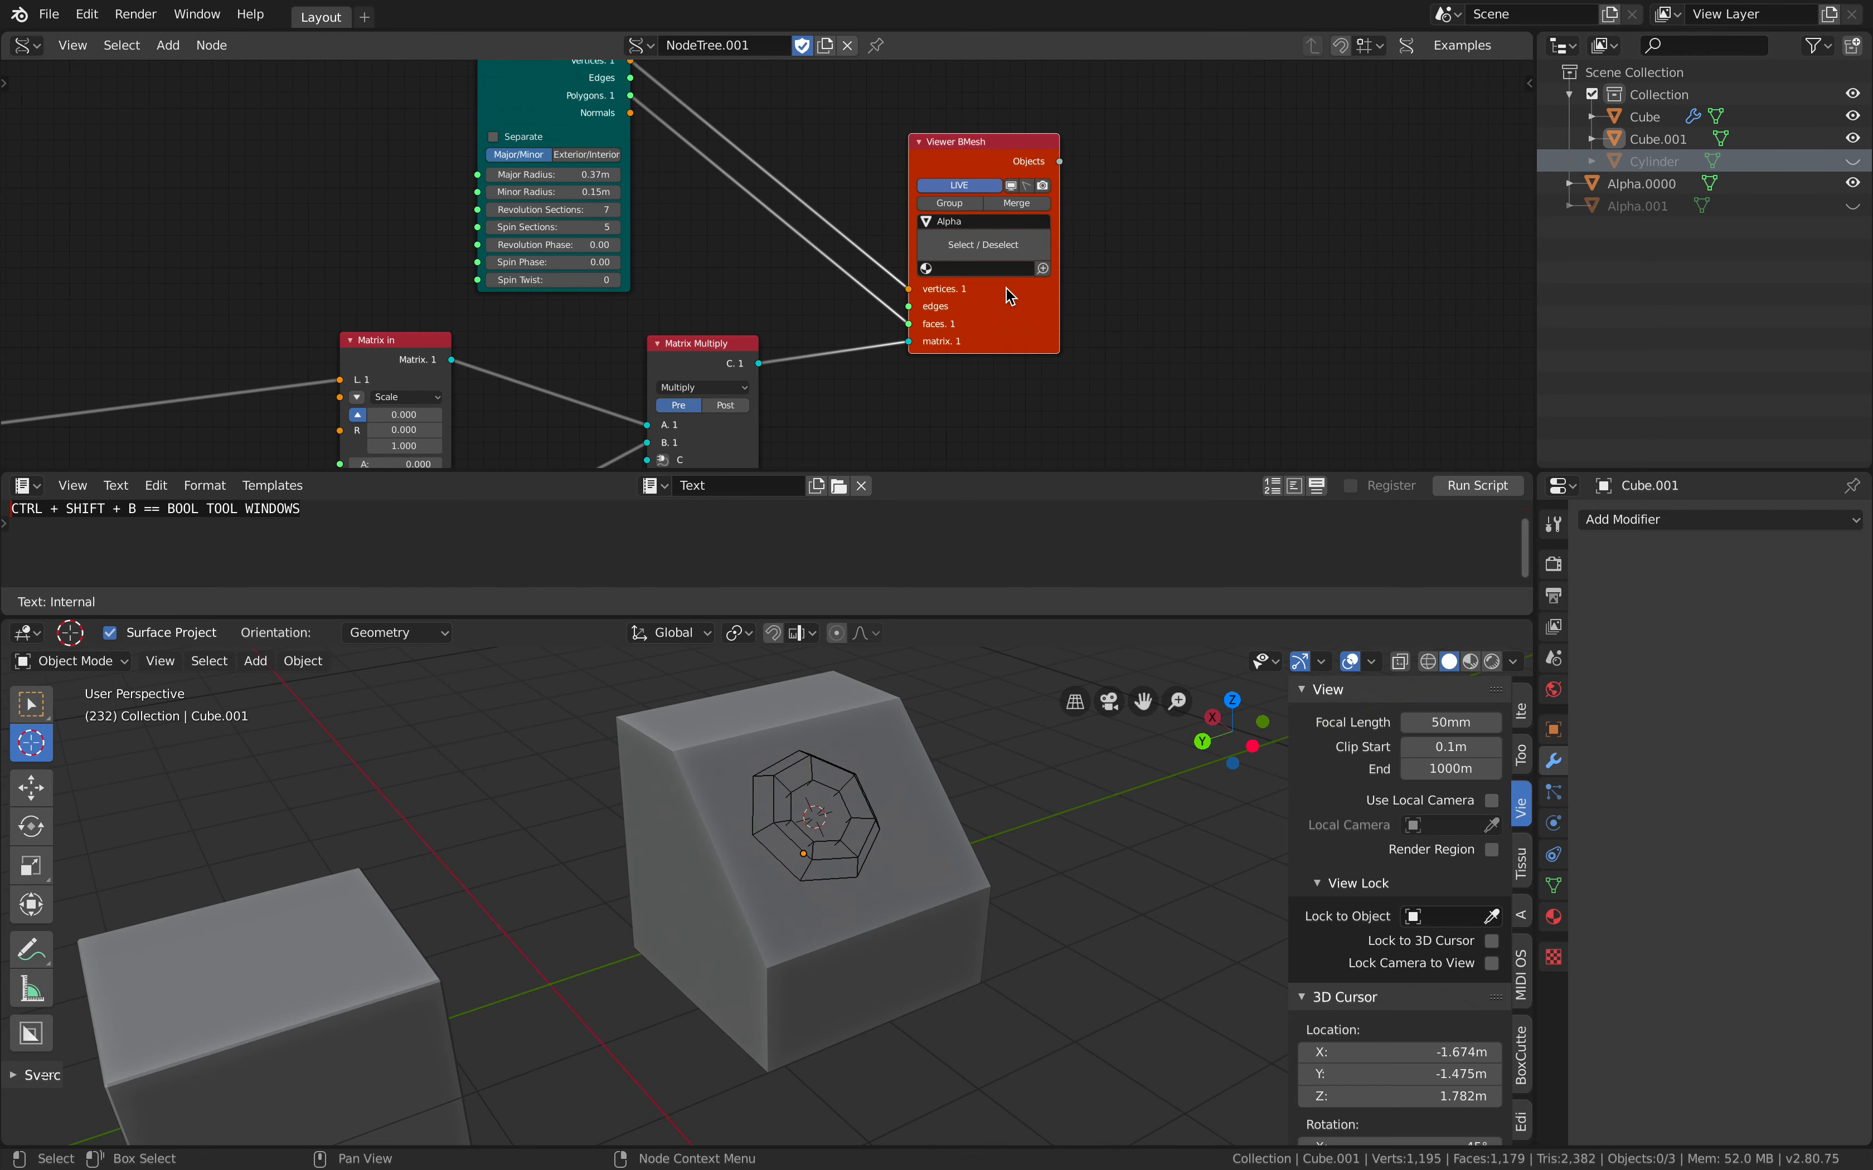
drag(707, 354, 664, 364)
scroll(647, 374, down, 2)
middle_drag(644, 376, 945, 236)
scroll(859, 383, down, 1)
middle_drag(768, 402, 823, 332)
scroll(823, 332, up, 2)
drag(817, 285, 849, 276)
drag(683, 295, 671, 300)
middle_drag(789, 265, 868, 269)
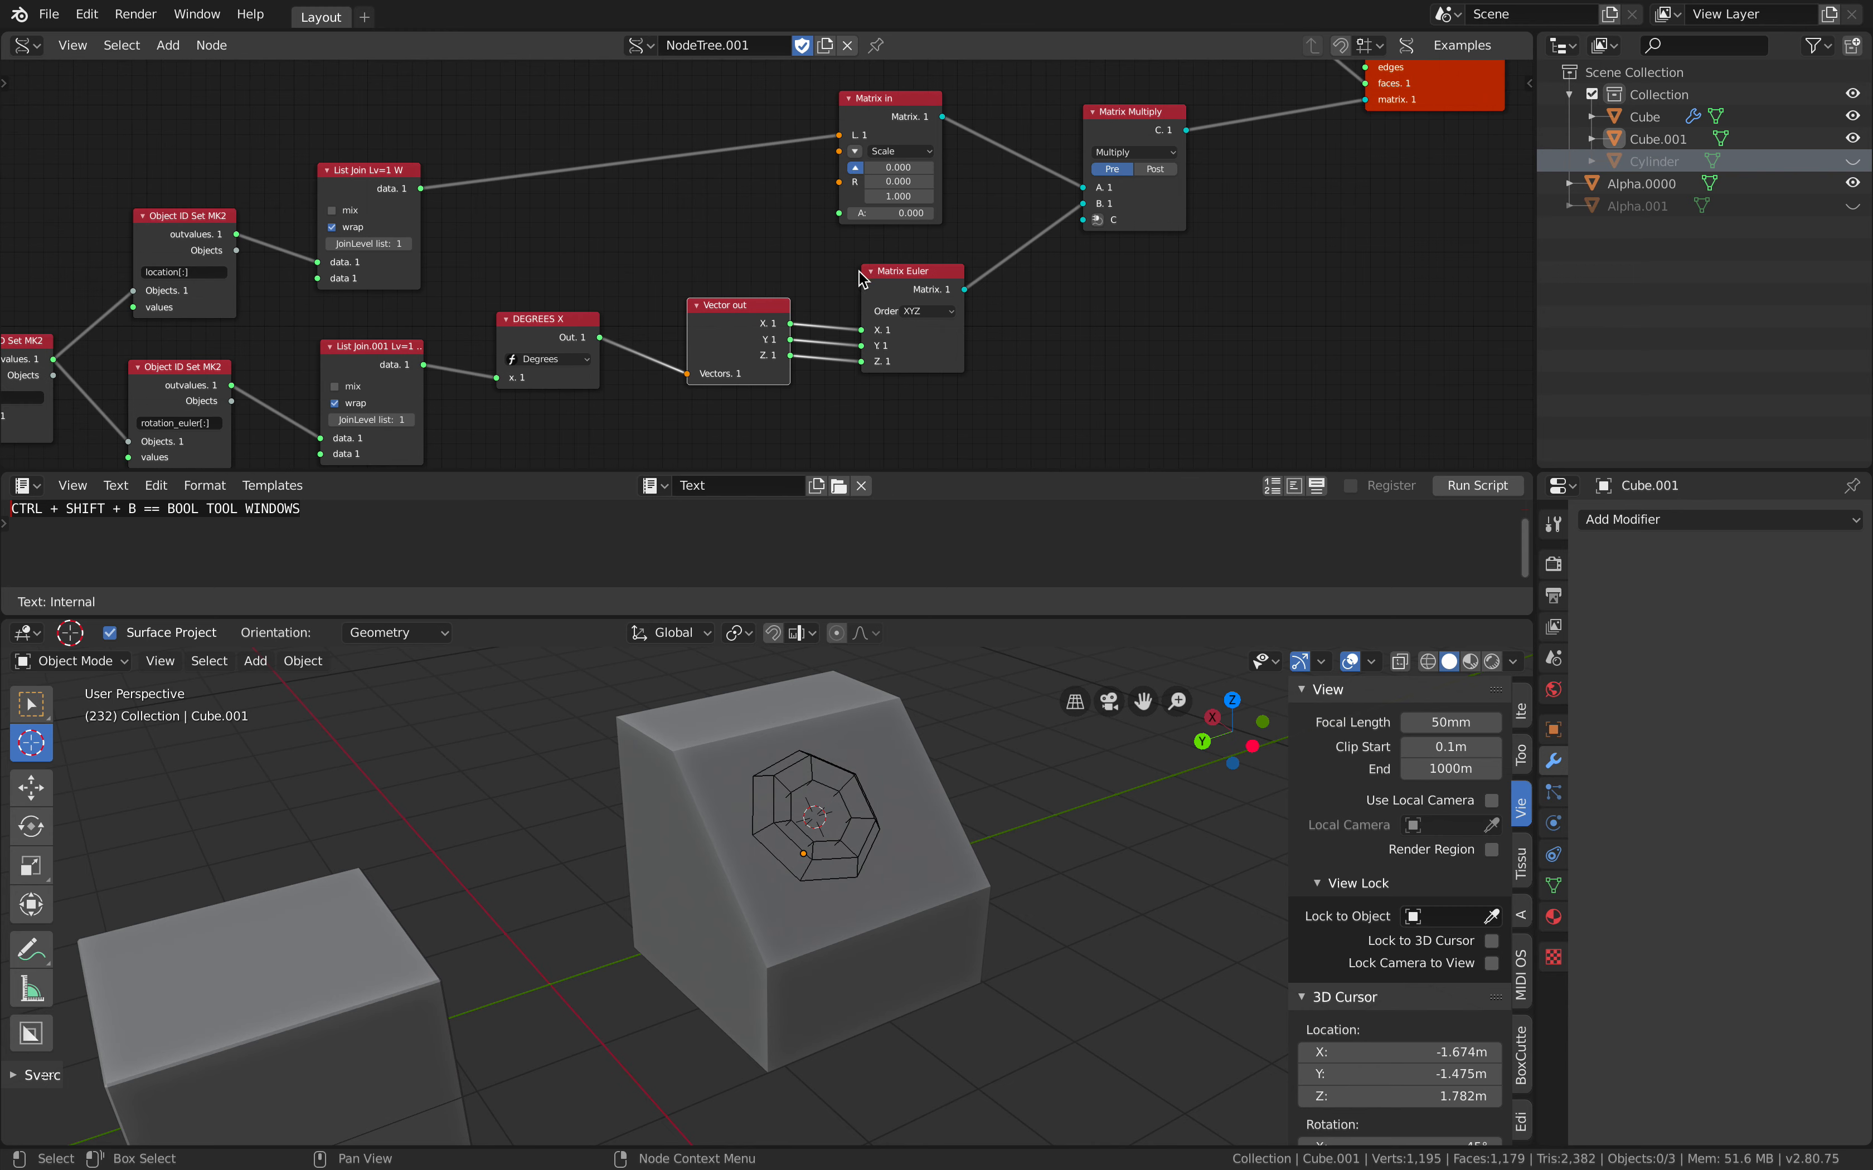
Shift the DEGREES X, List Join.001, Vector out and Matrix Euler nodes slightly within the rotation branch
middle_drag(768, 333, 783, 329)
drag(593, 336, 584, 326)
middle_drag(607, 292, 705, 283)
drag(512, 352, 510, 341)
scroll(501, 328, up, 1)
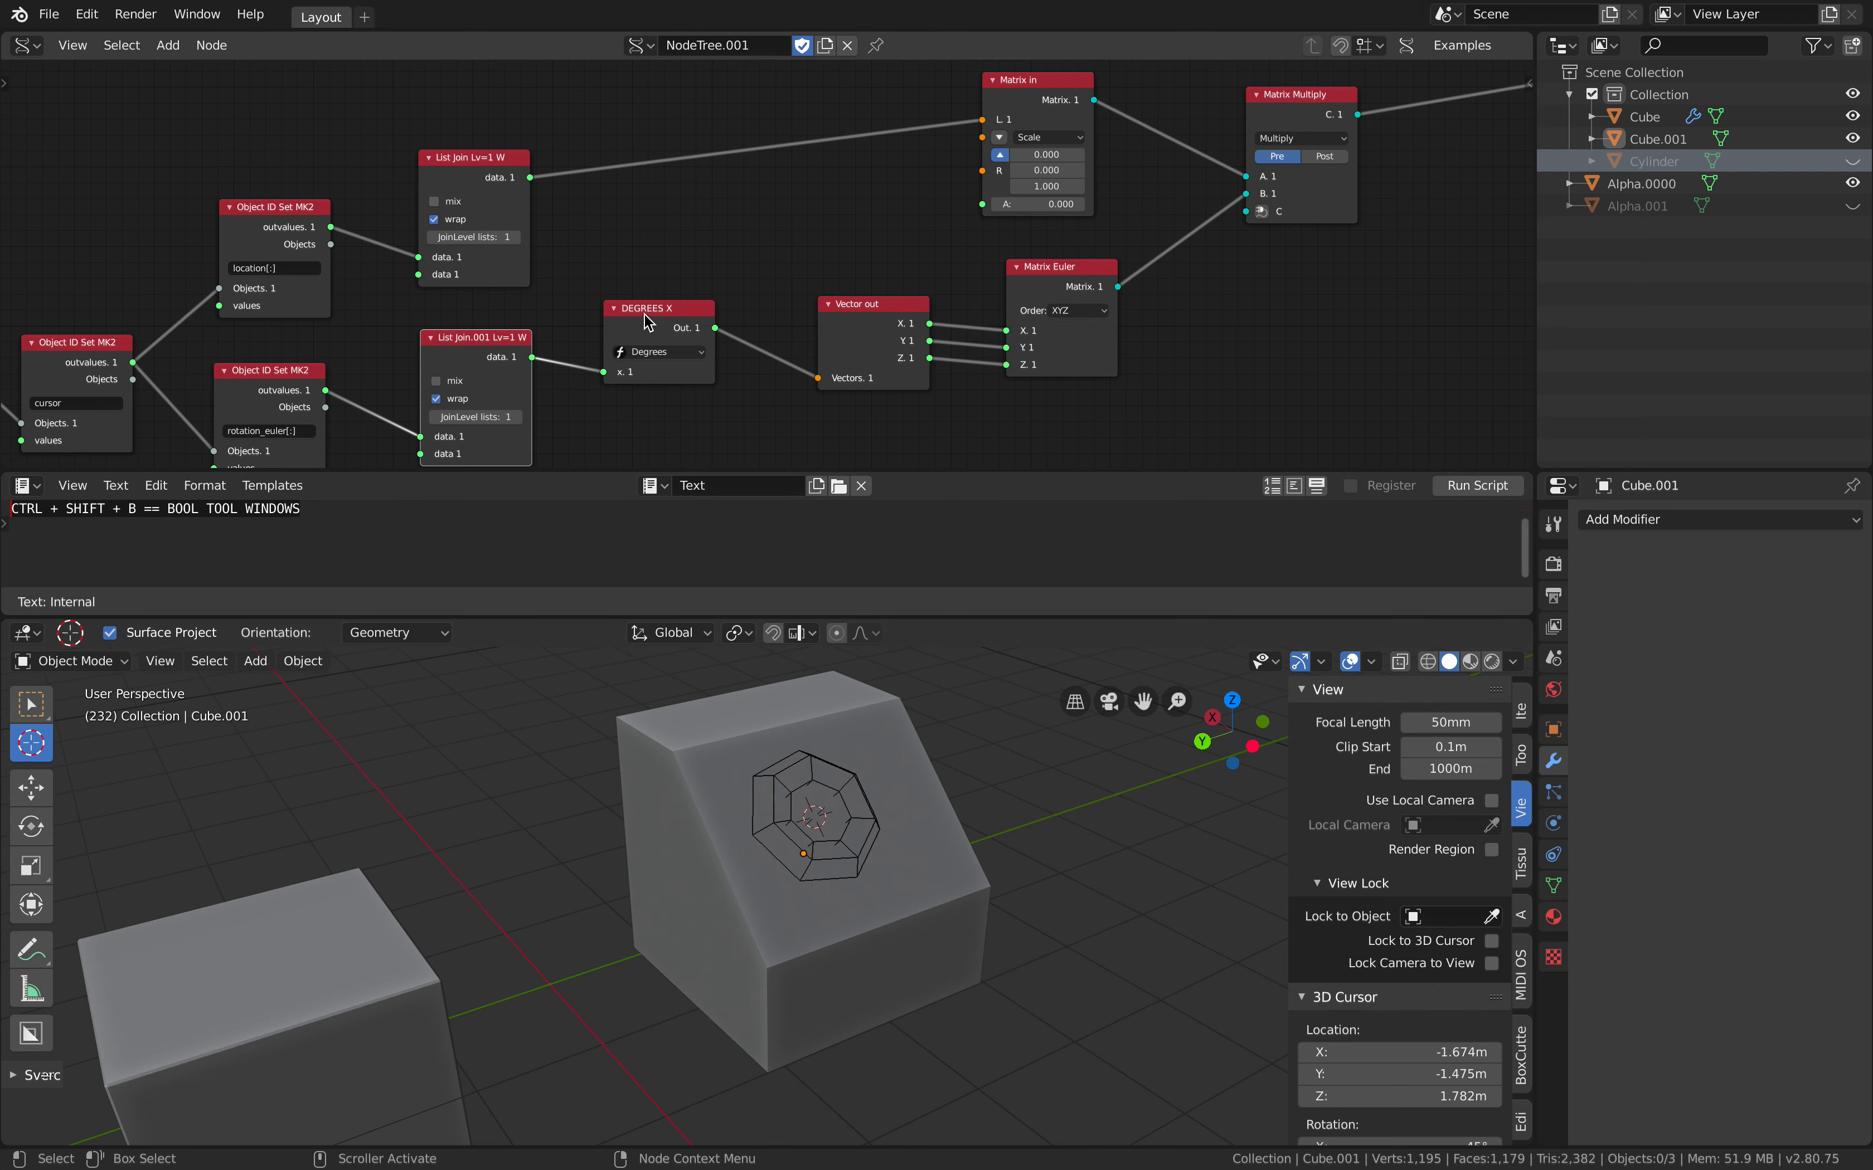
drag(645, 316, 644, 328)
drag(873, 308, 823, 310)
middle_drag(913, 303, 801, 340)
drag(942, 310, 930, 324)
middle_drag(933, 320, 895, 344)
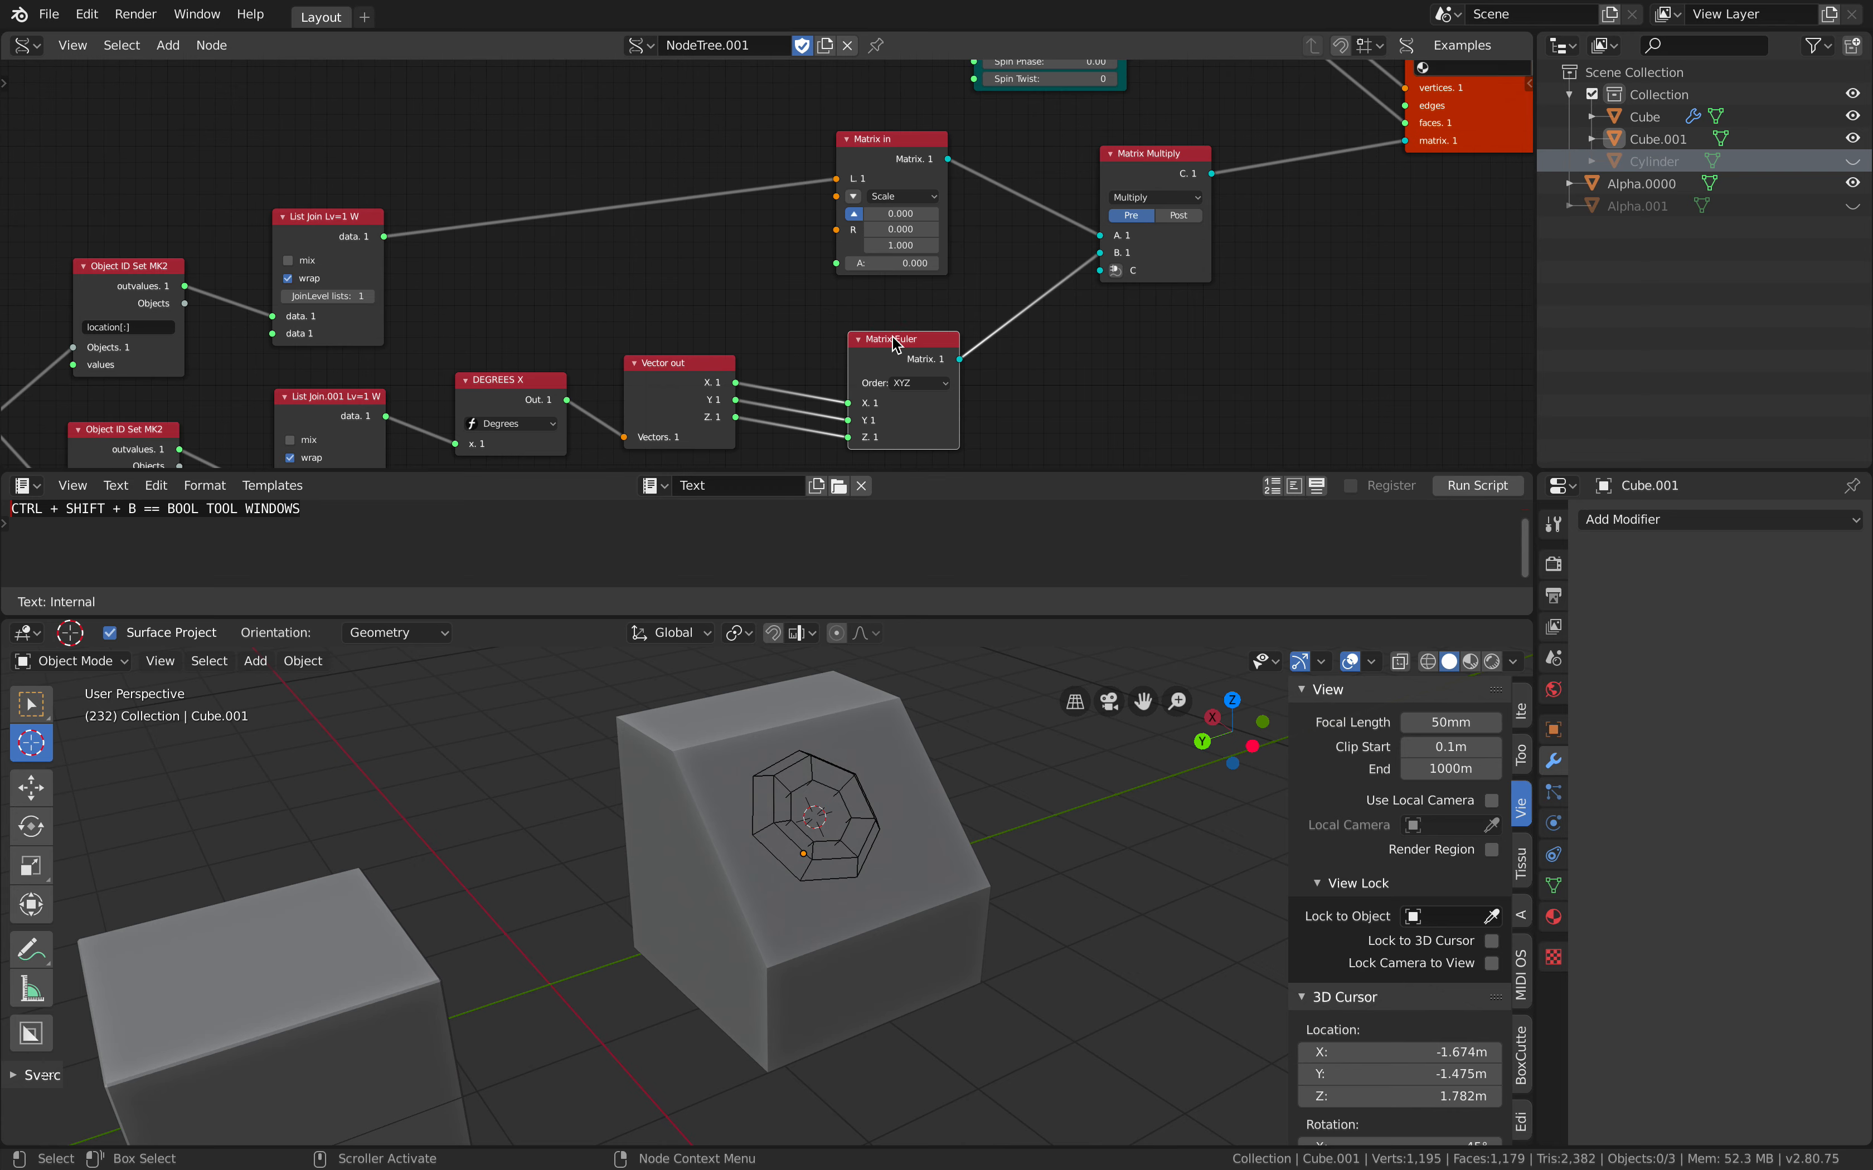
Nudge the Matrix Multiply, Matrix in and Viewer BMesh nodes, and move the Torus node closer to Viewer BMesh
drag(1127, 174, 1120, 185)
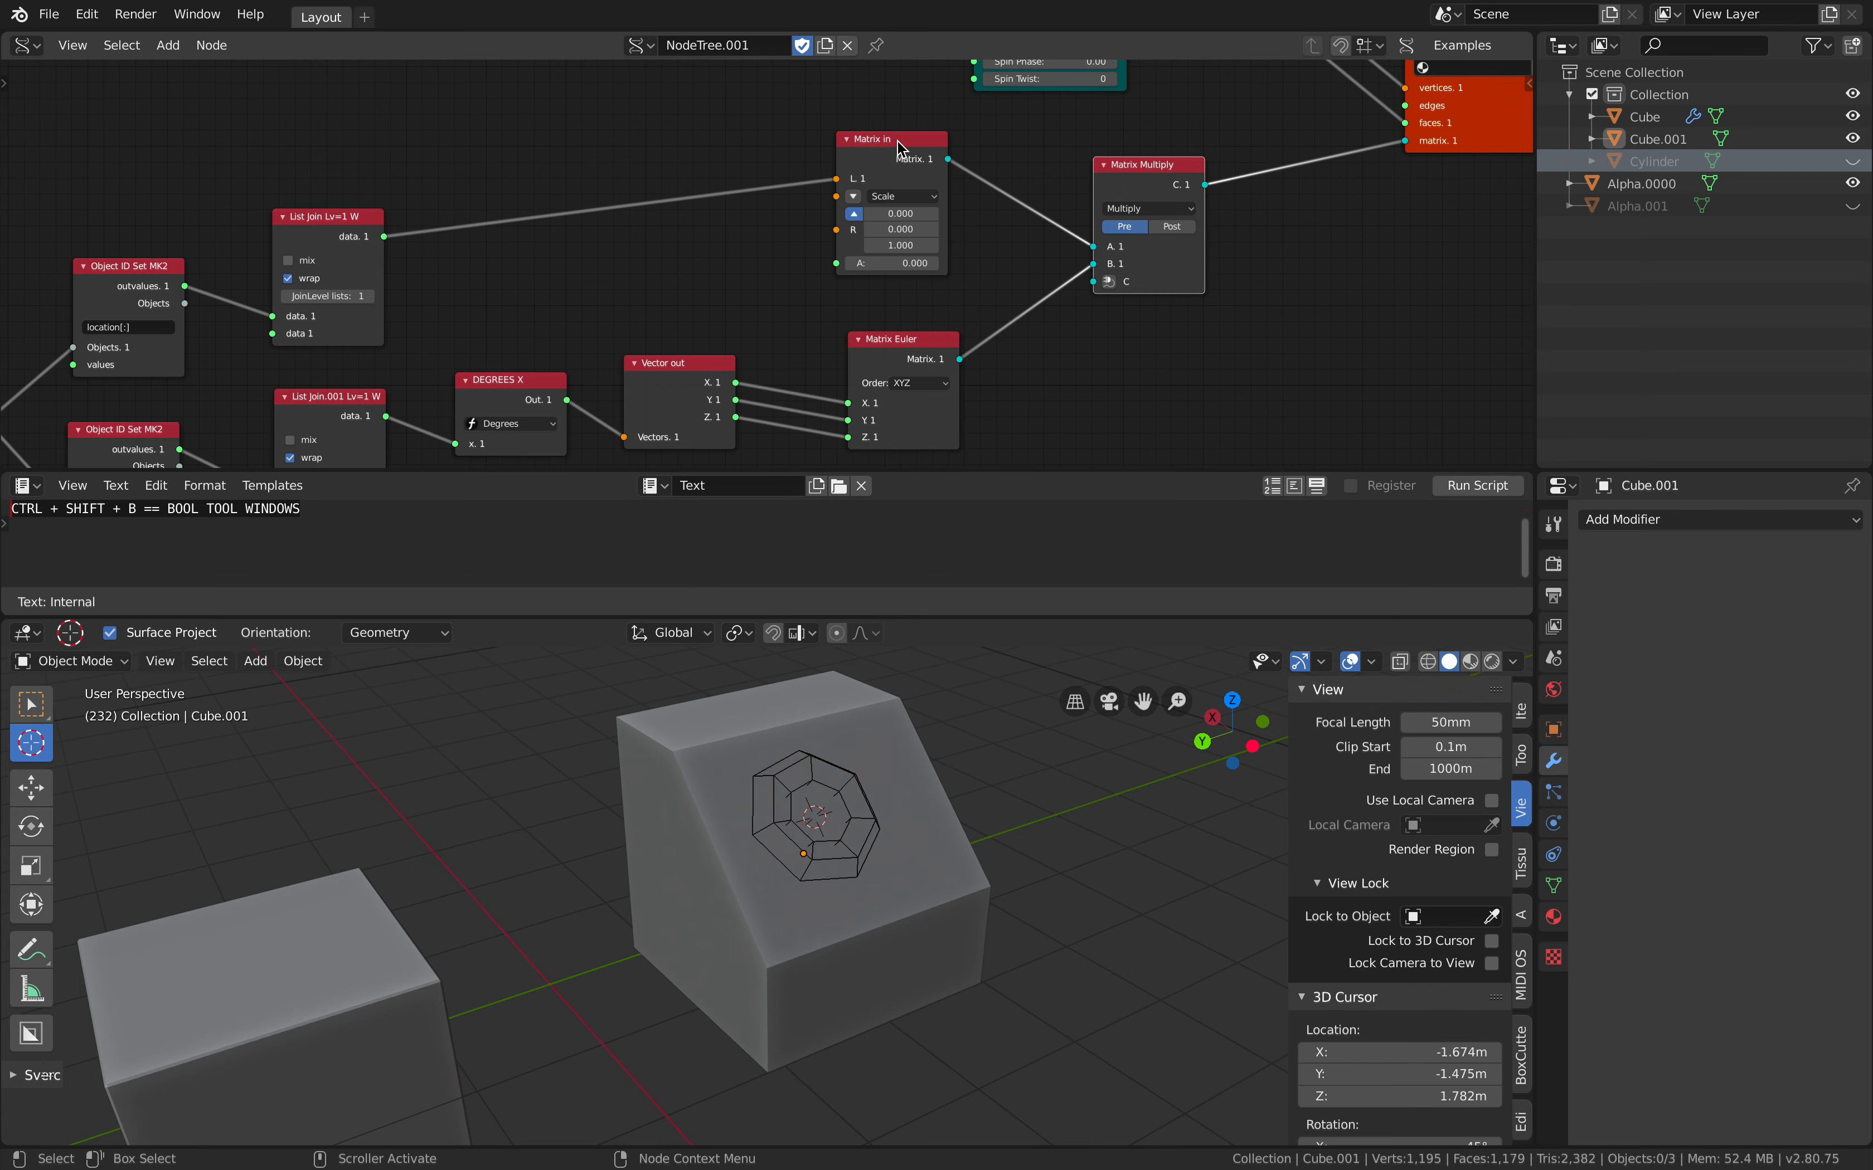
drag(902, 139, 916, 143)
middle_drag(502, 219, 496, 257)
middle_drag(1207, 257, 825, 443)
drag(1086, 326, 1071, 314)
middle_drag(967, 364, 899, 397)
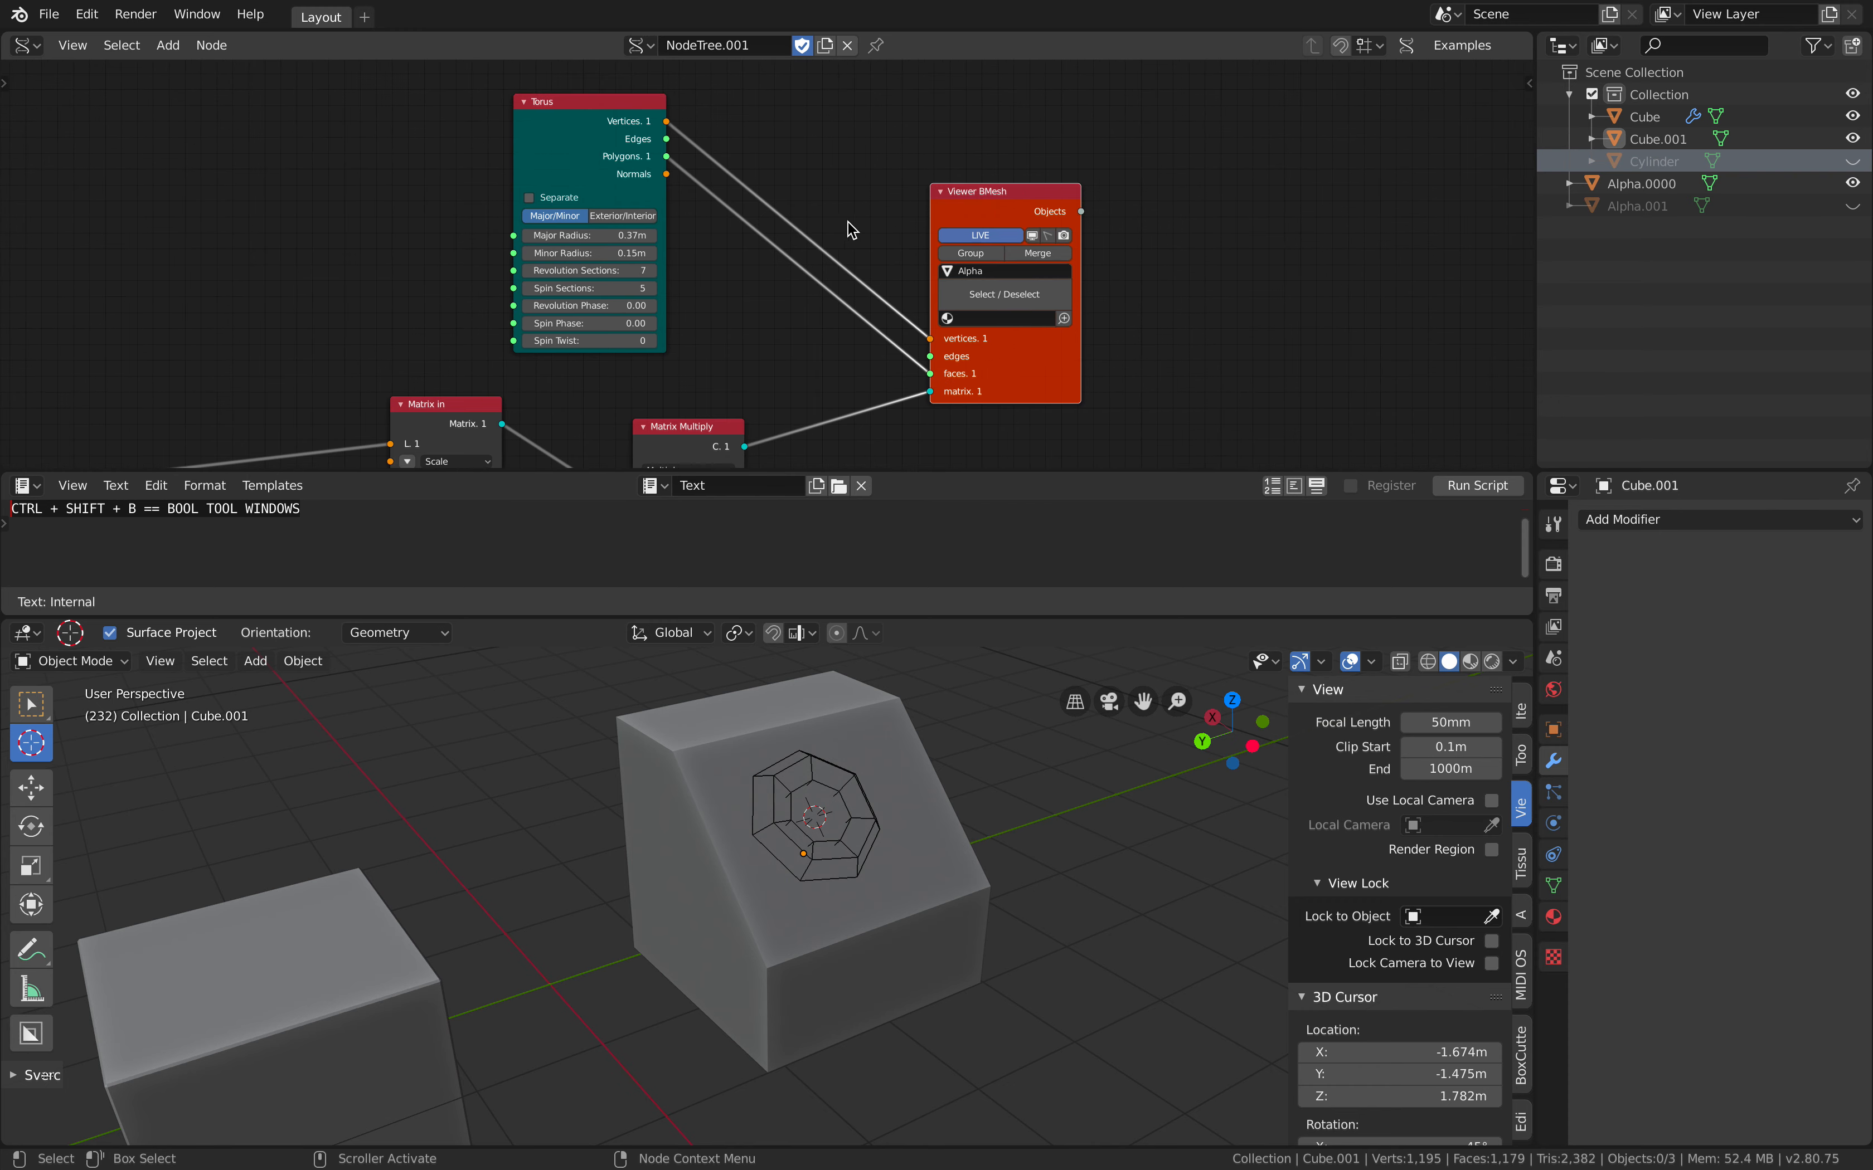
drag(987, 348, 979, 345)
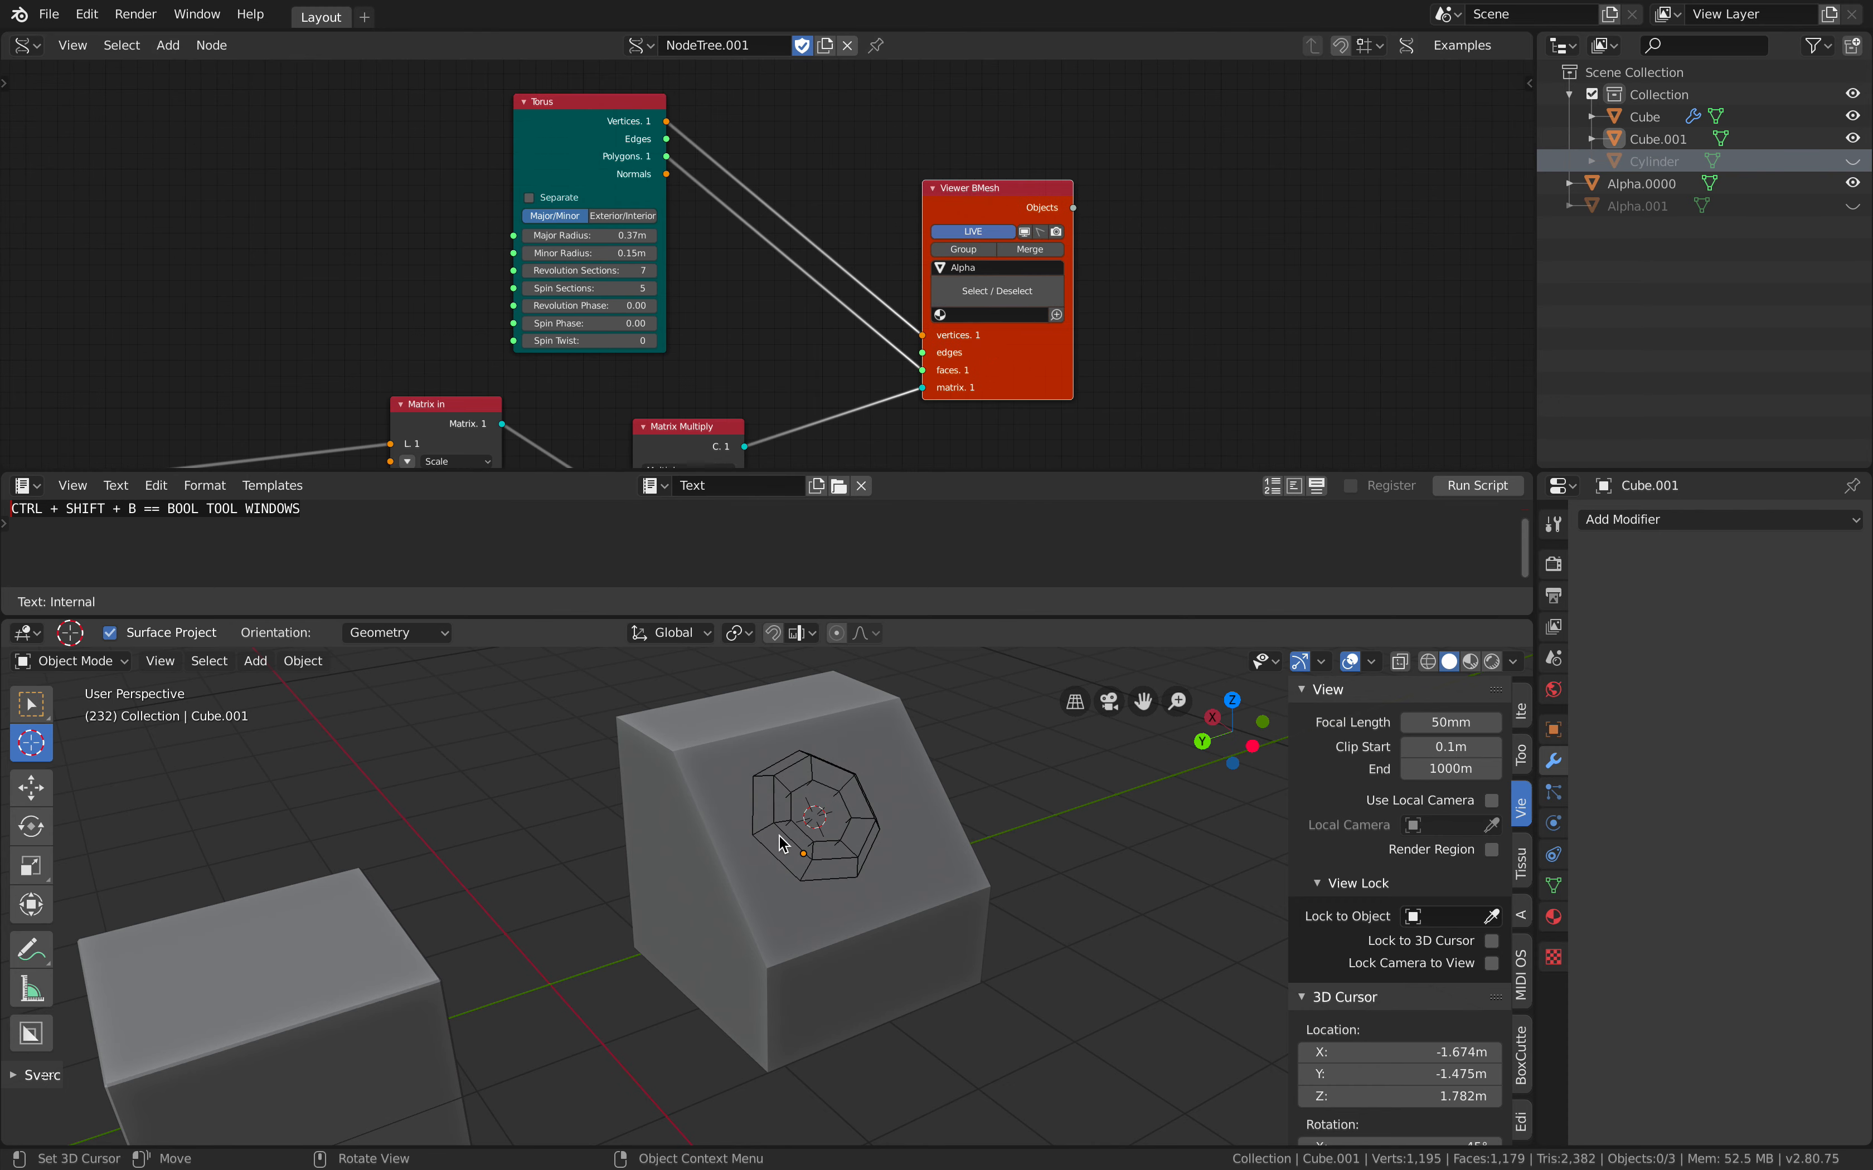
drag(630, 159, 725, 150)
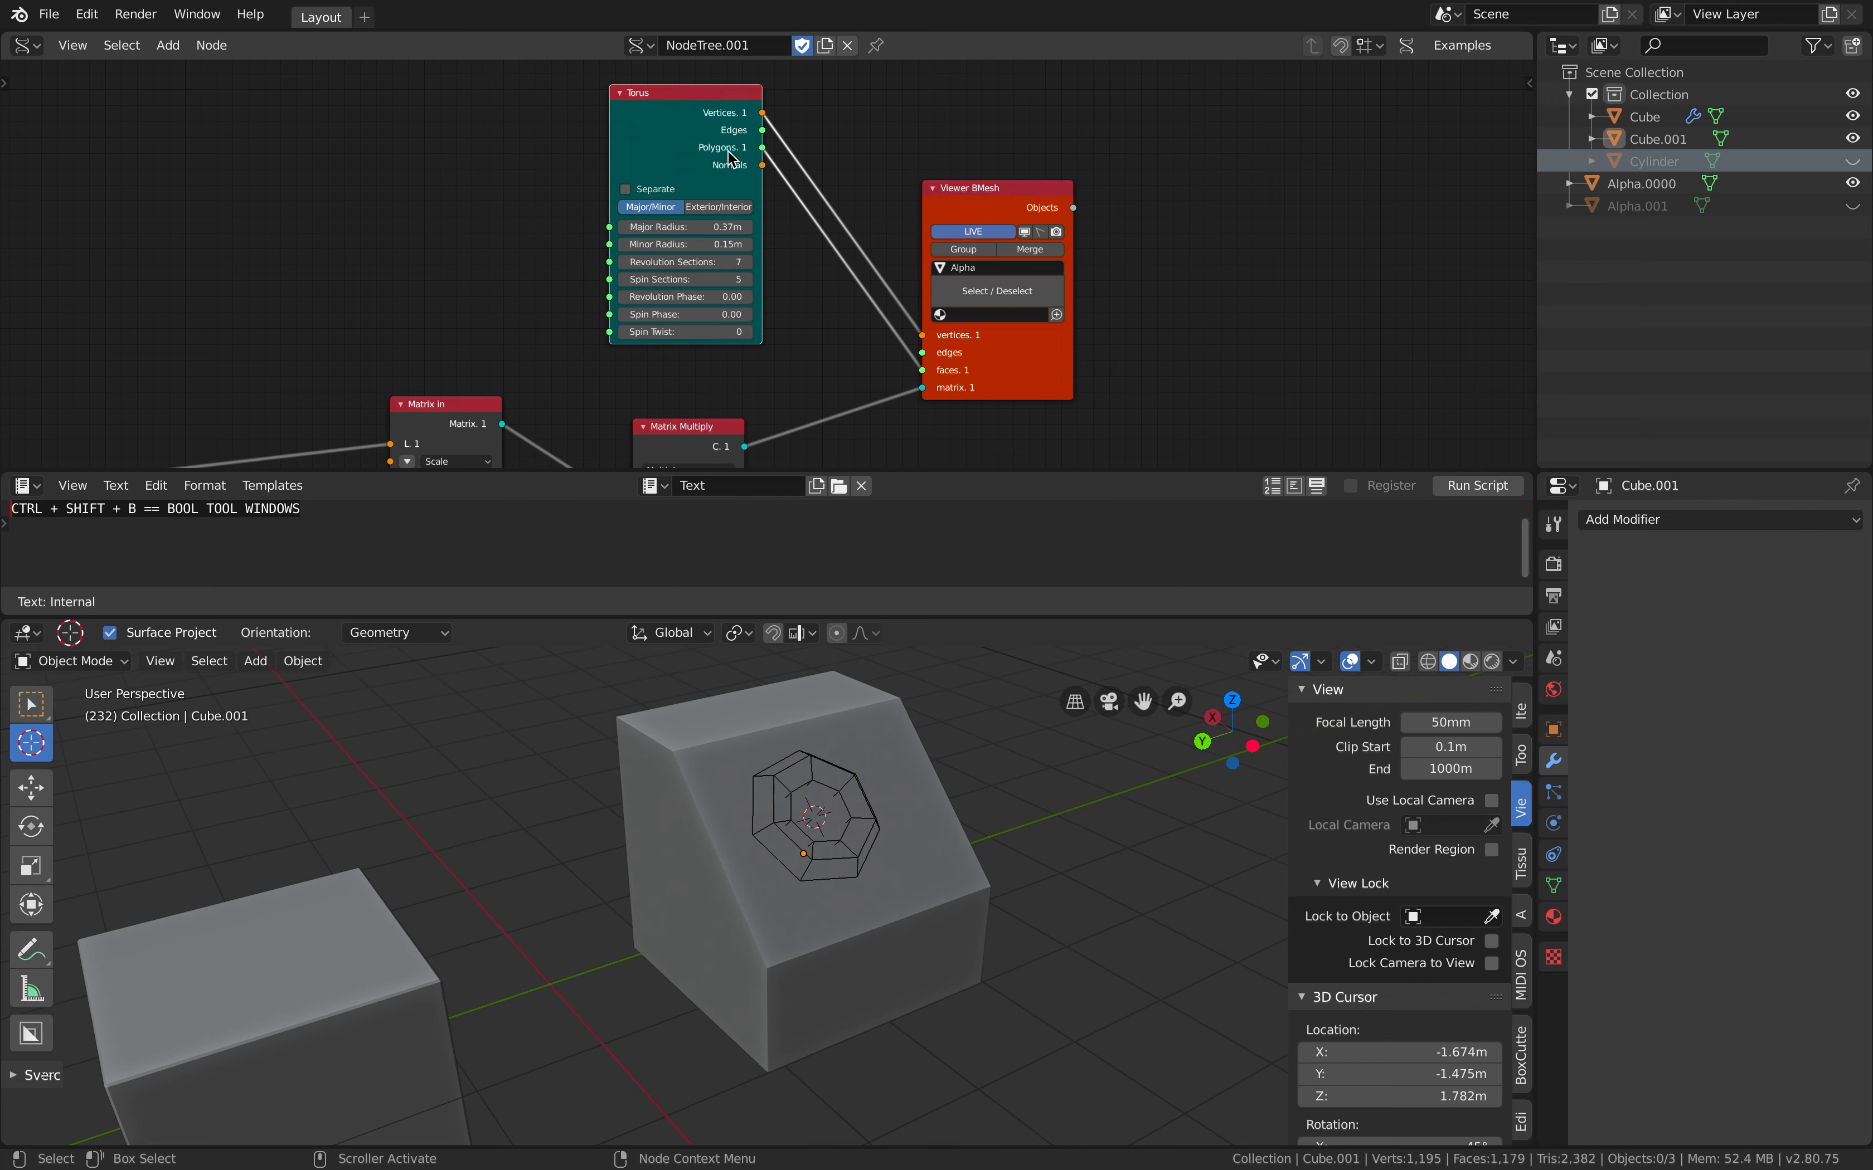
Place the 3D cursor near the upper far corner of the bevelled cube's slanted face
middle_drag(857, 819, 890, 826)
click(906, 730)
middle_drag(601, 787, 703, 761)
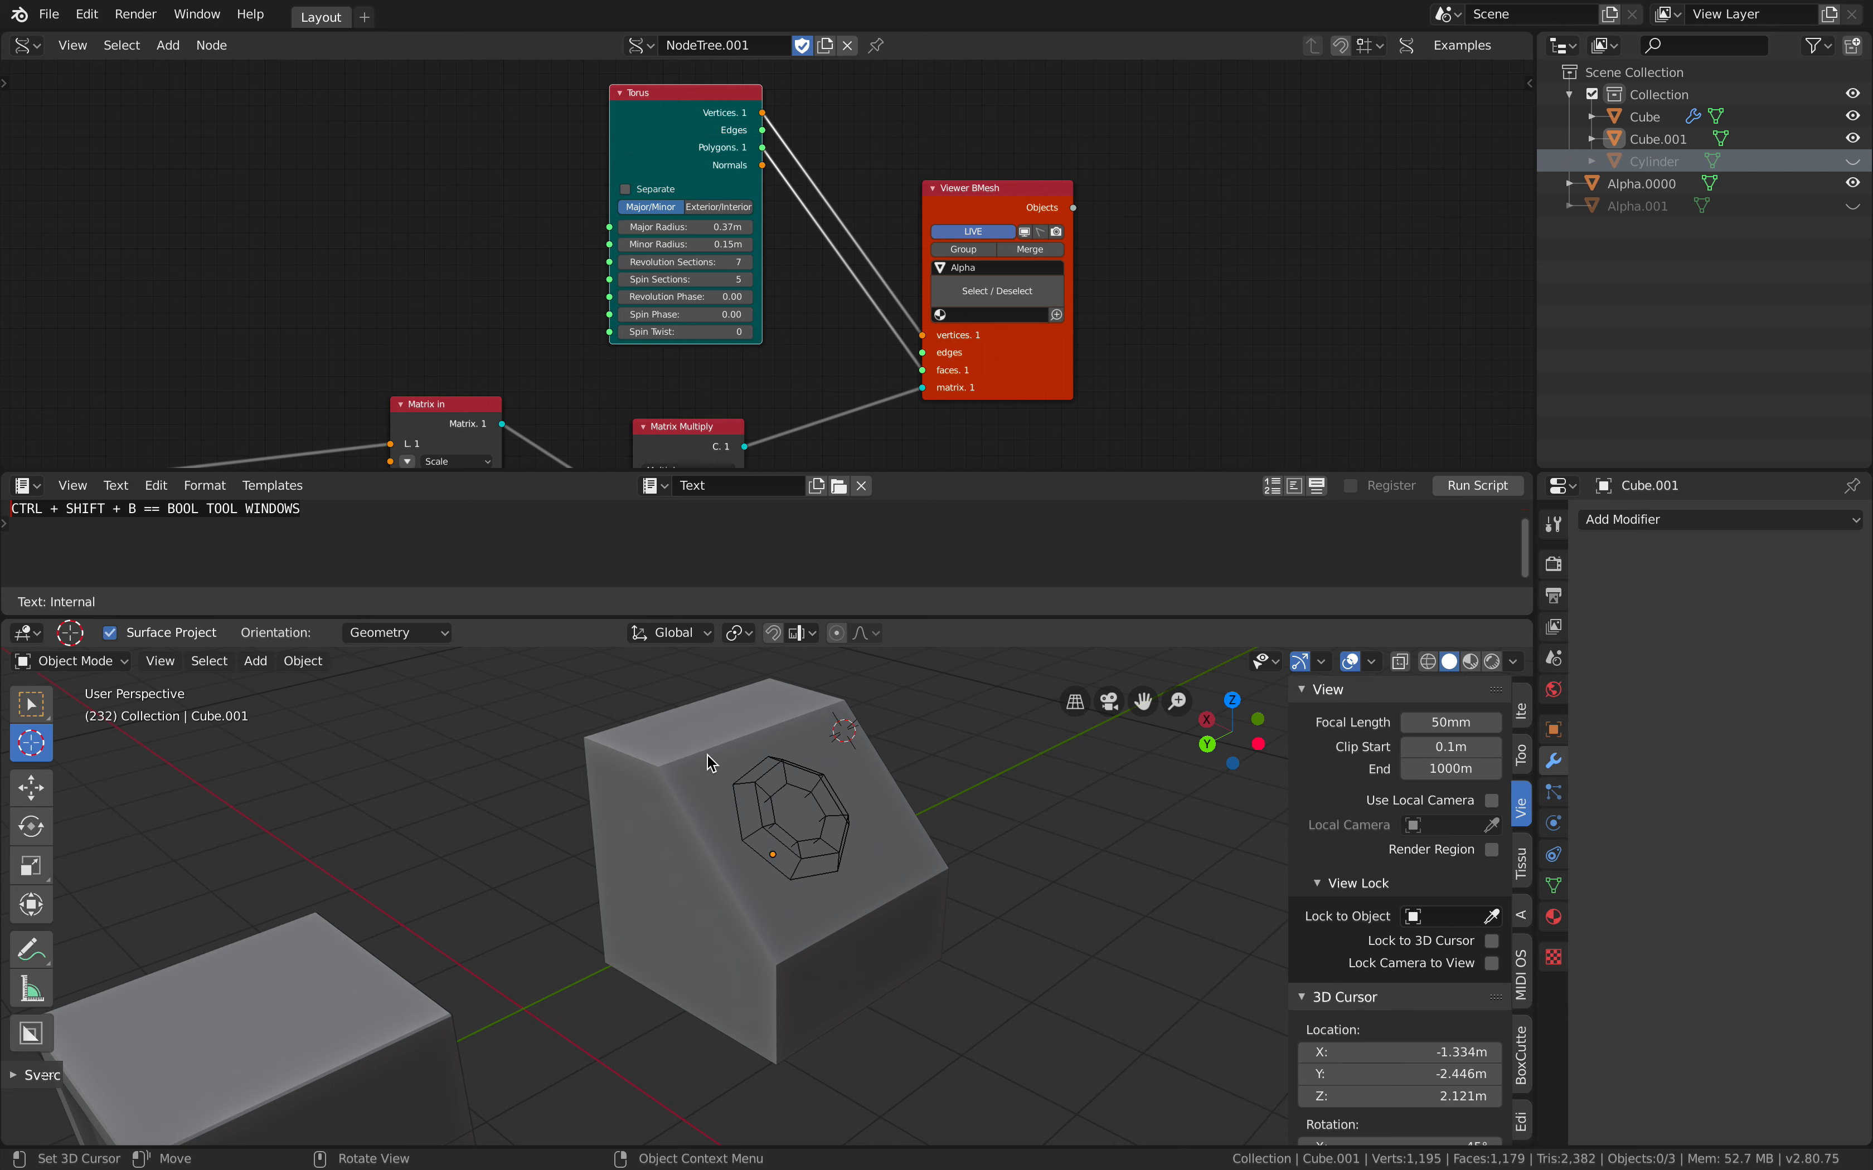
Select the Alpha.0000 torus plus Cube.001 as the active object, and cut the torus out with Bool Tool's Brush Difference
click(767, 769)
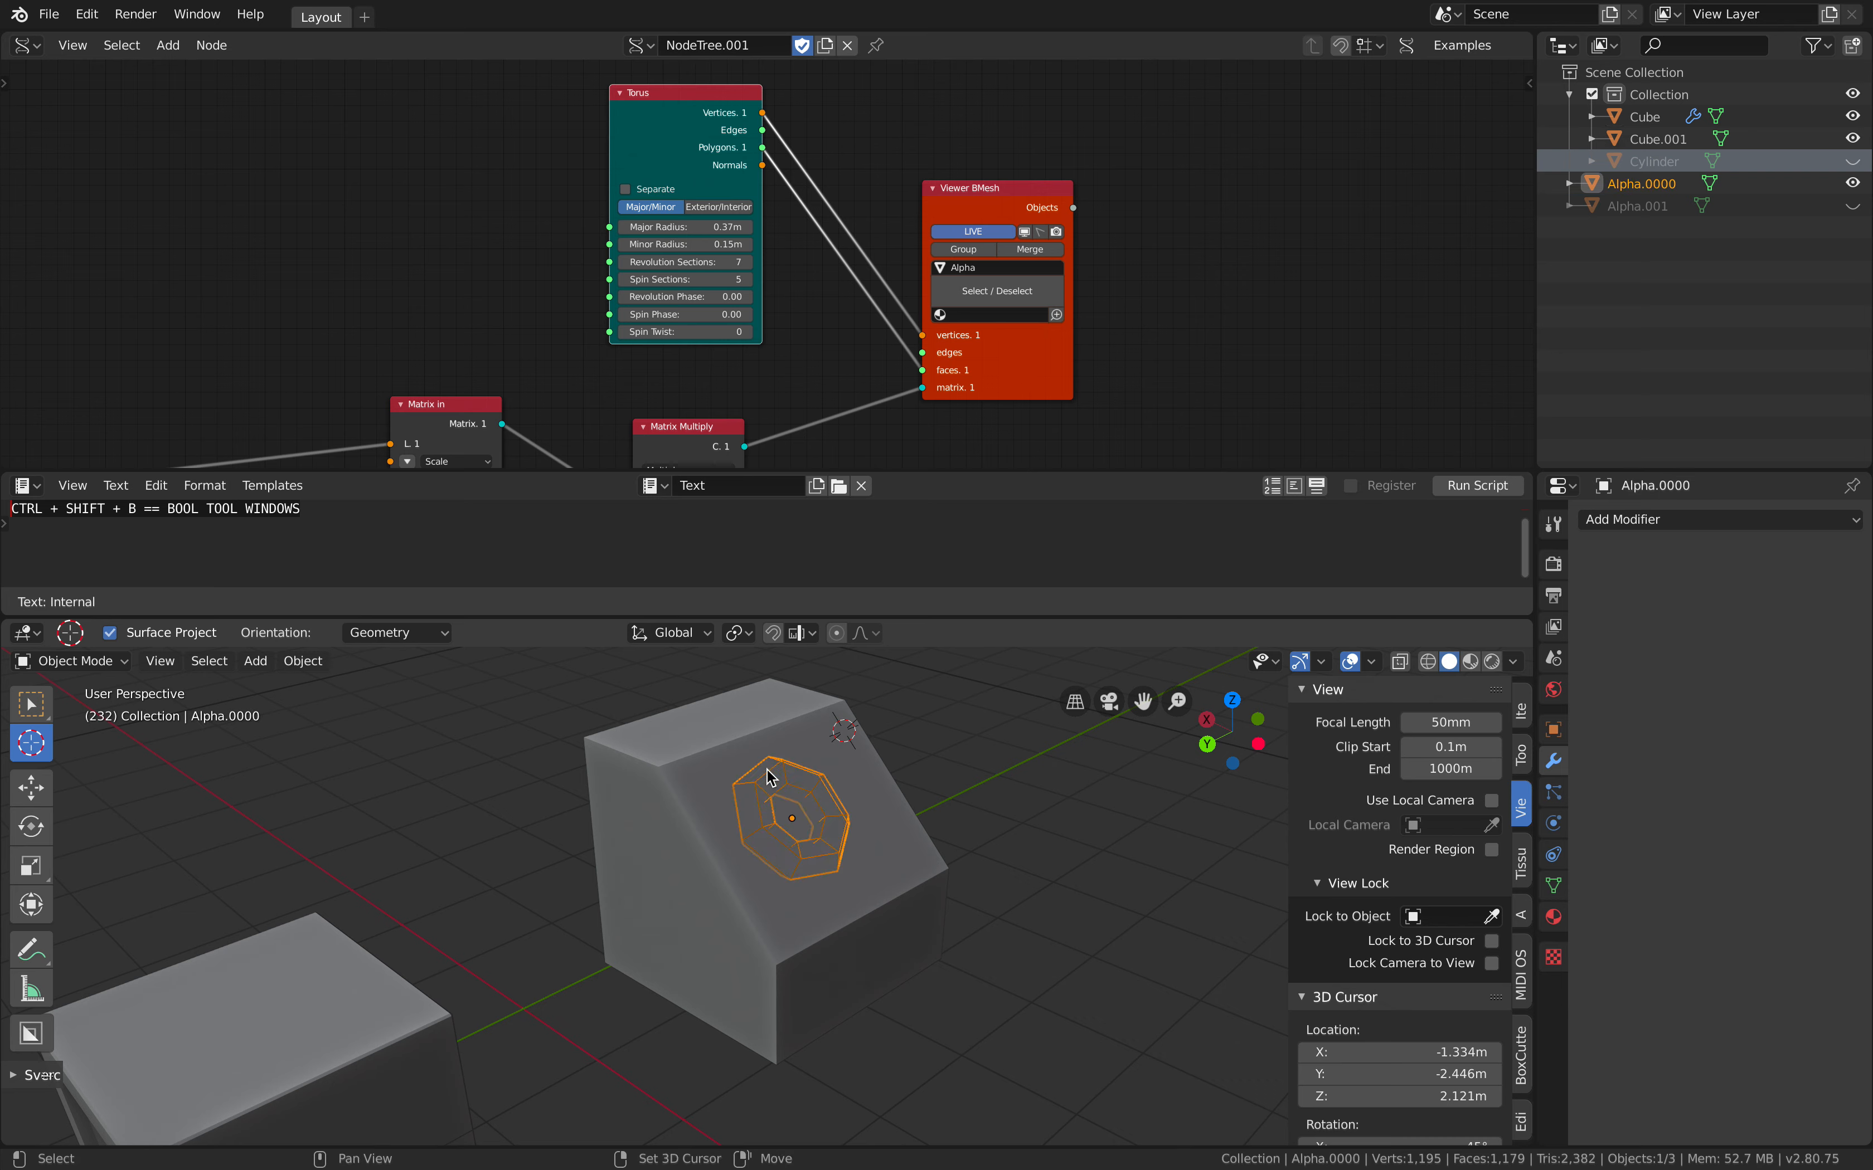
shift+click(770, 726)
middle_drag(783, 755, 935, 812)
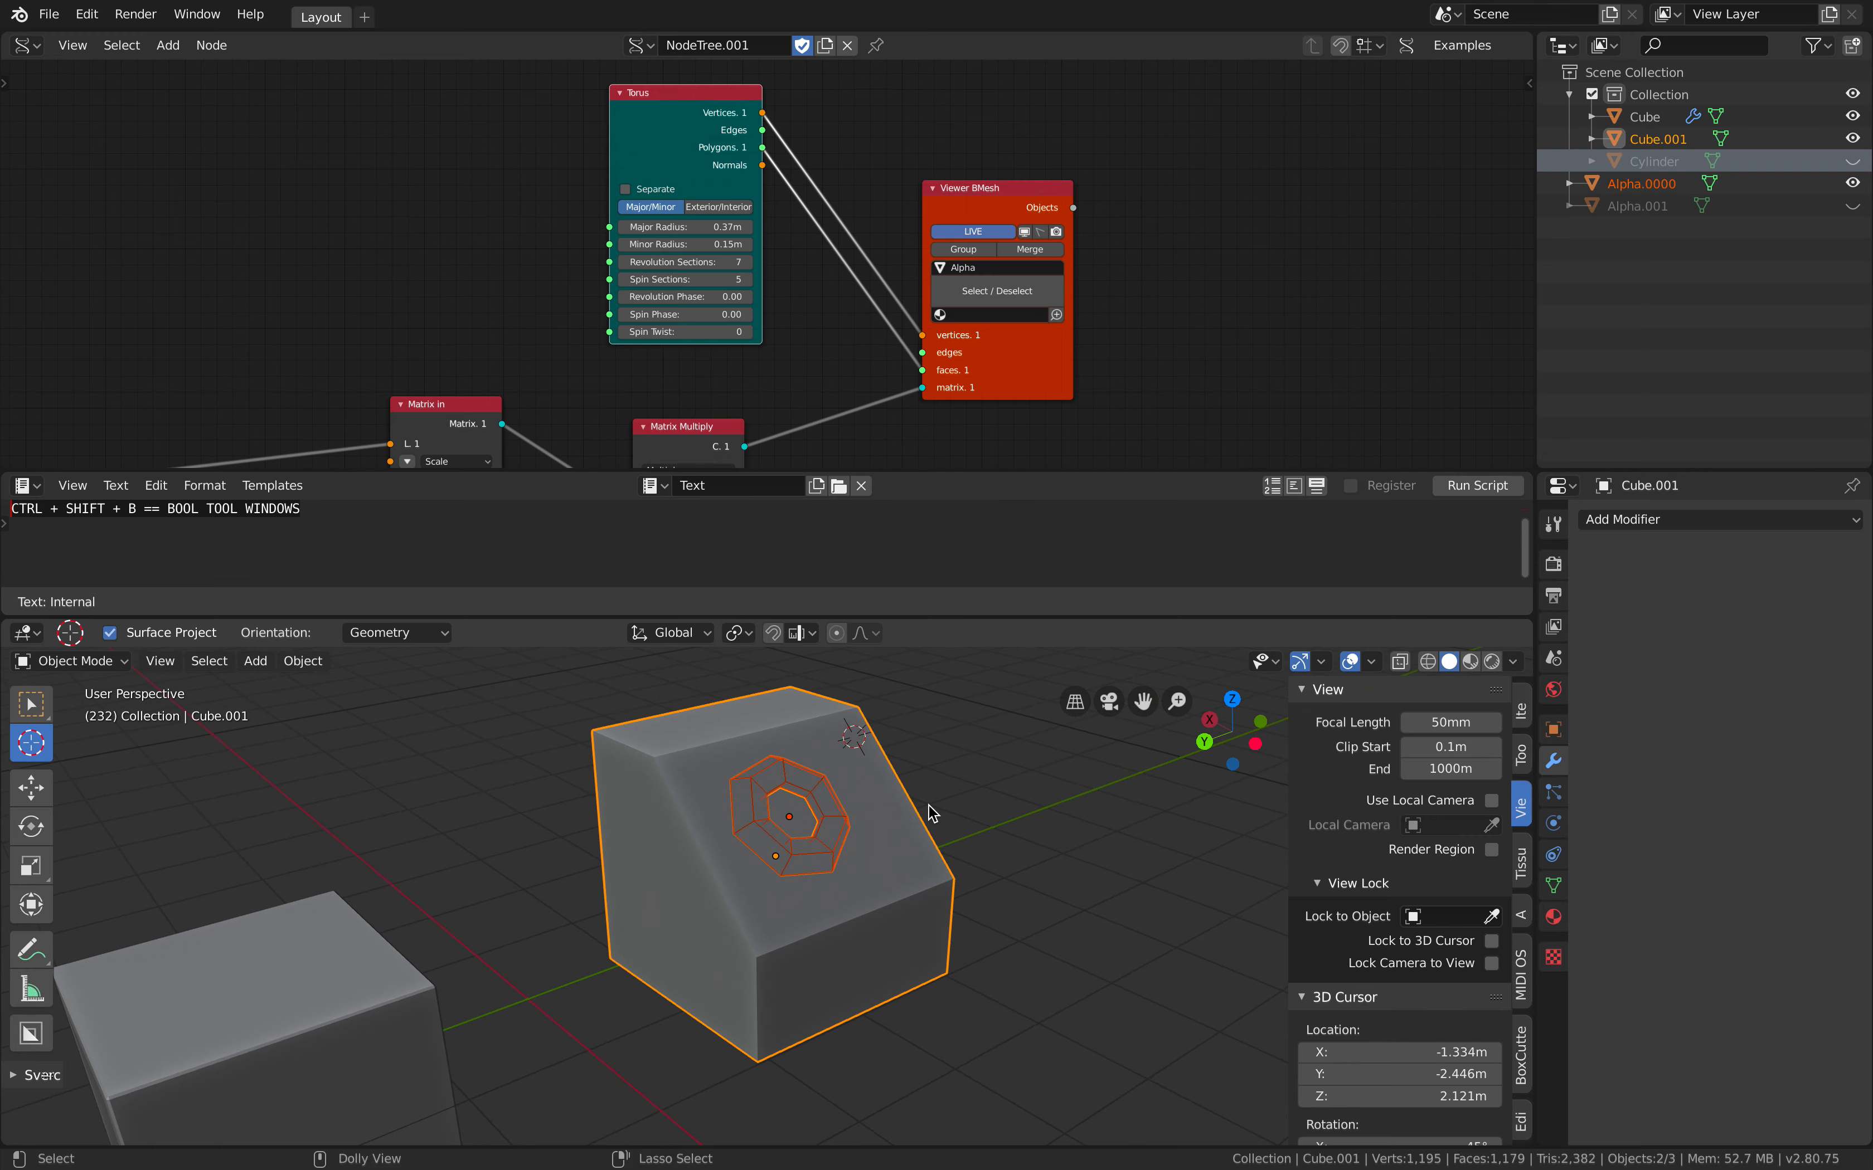
key(ctrl+shift+b)
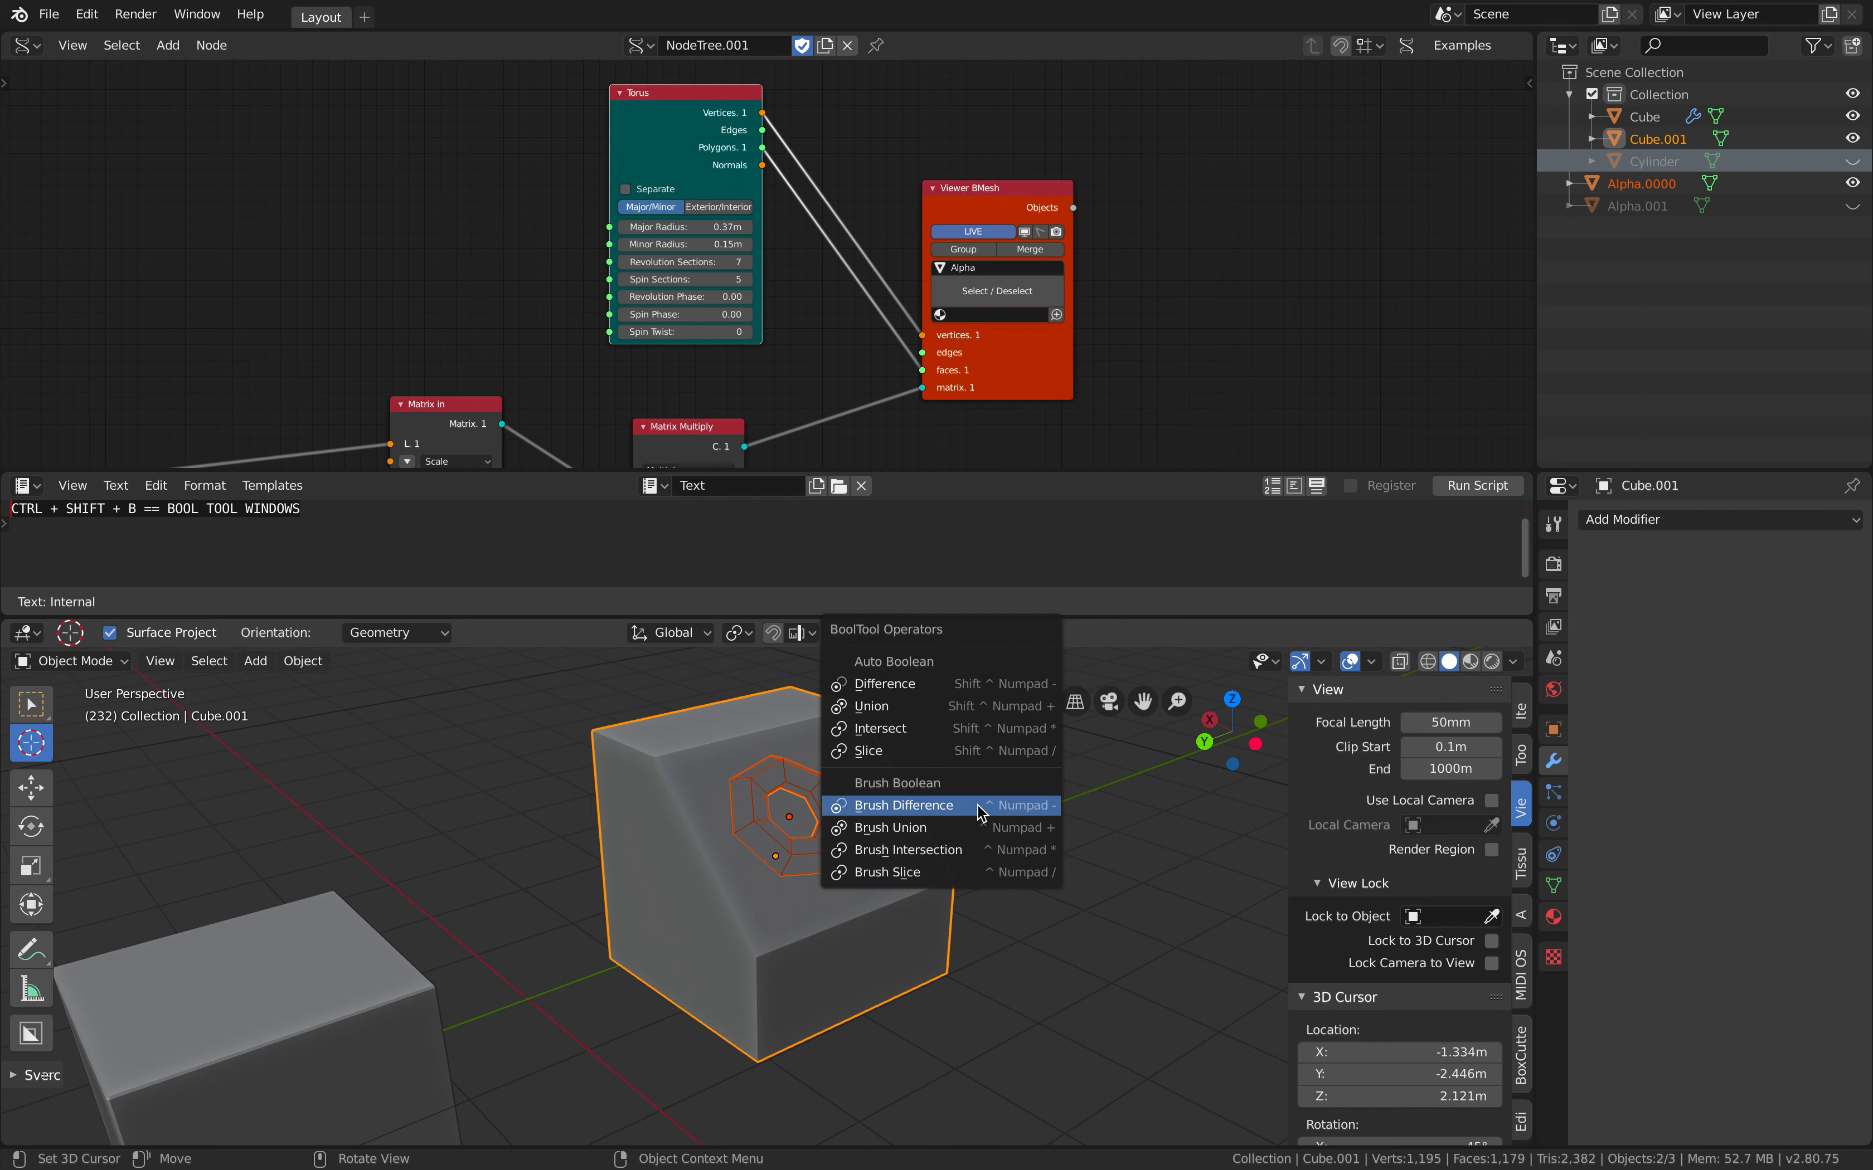
click(932, 817)
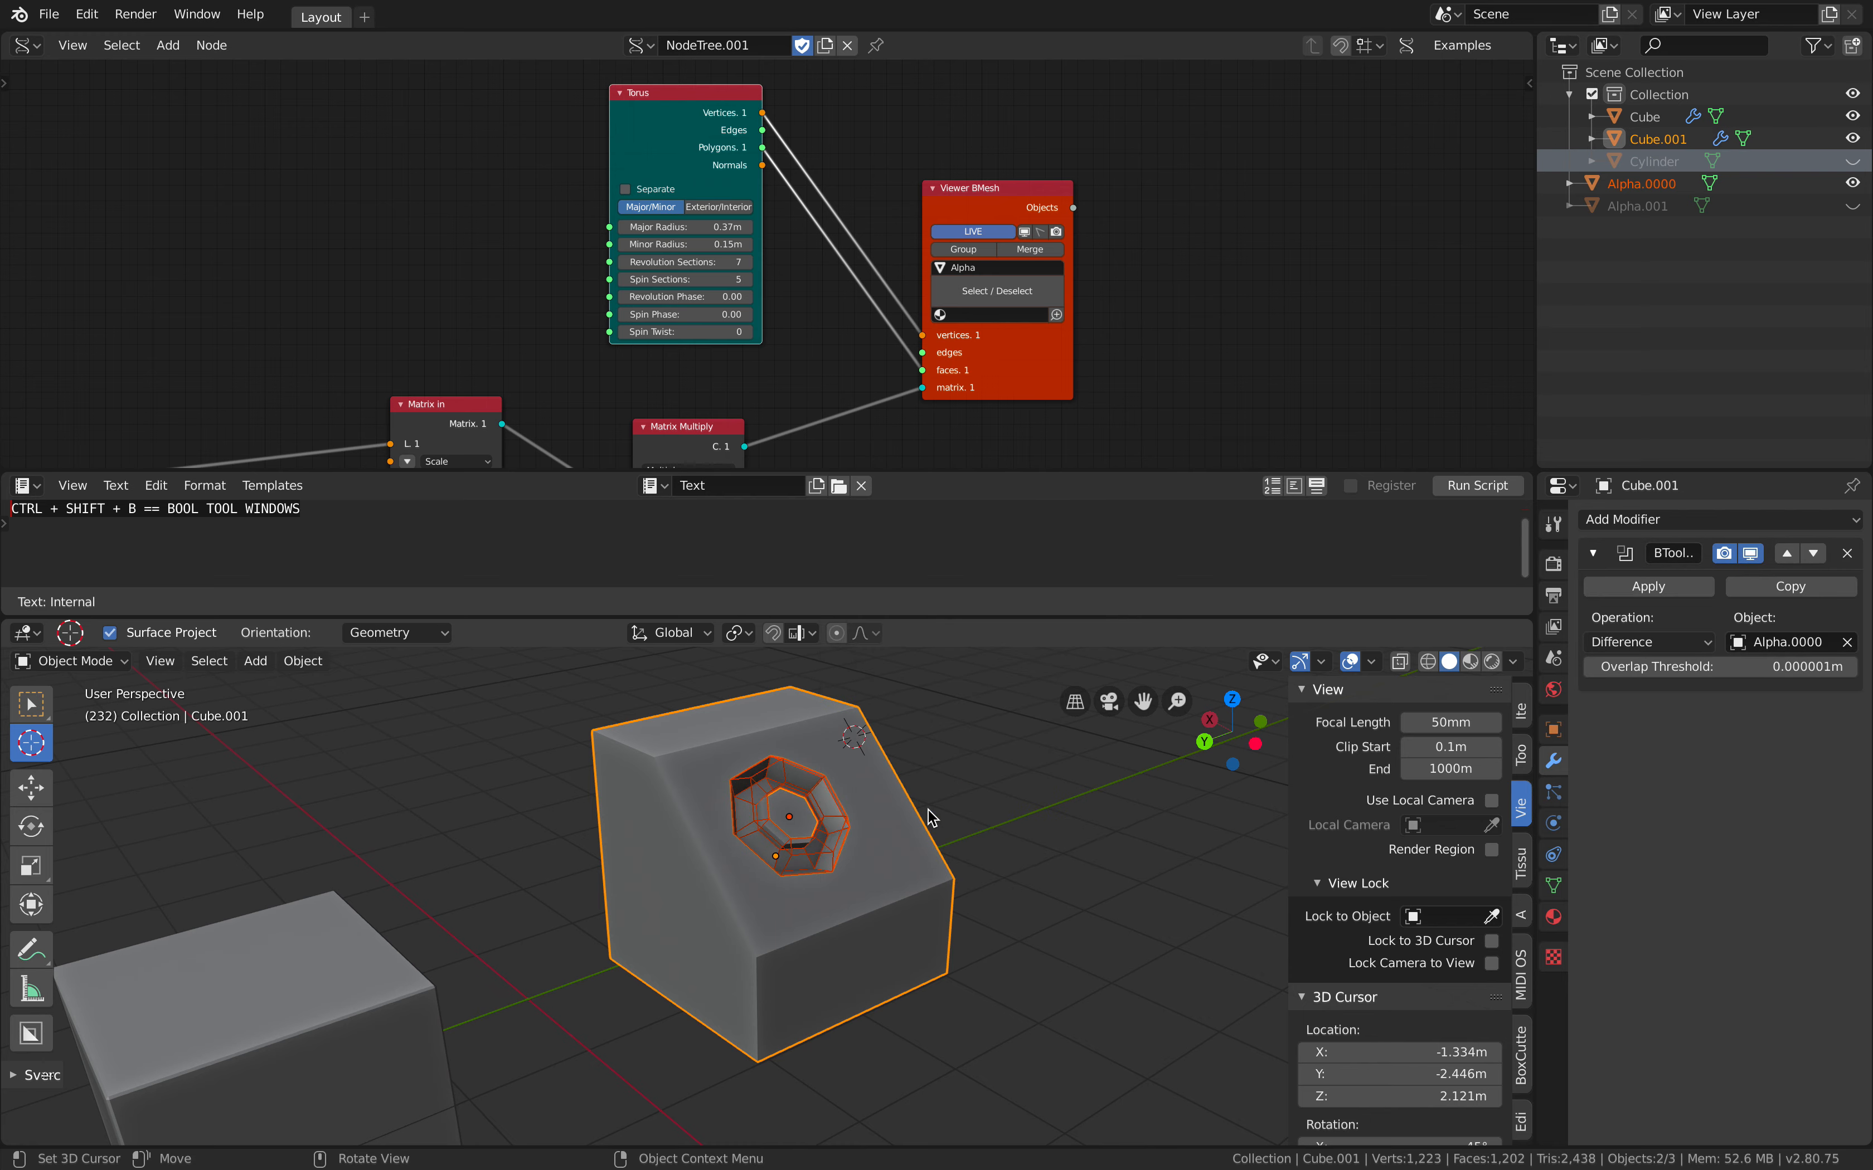
Set the Torus node's major radius to 0.4 m and minor radius to 0.18 m
middle_drag(1020, 782, 1003, 836)
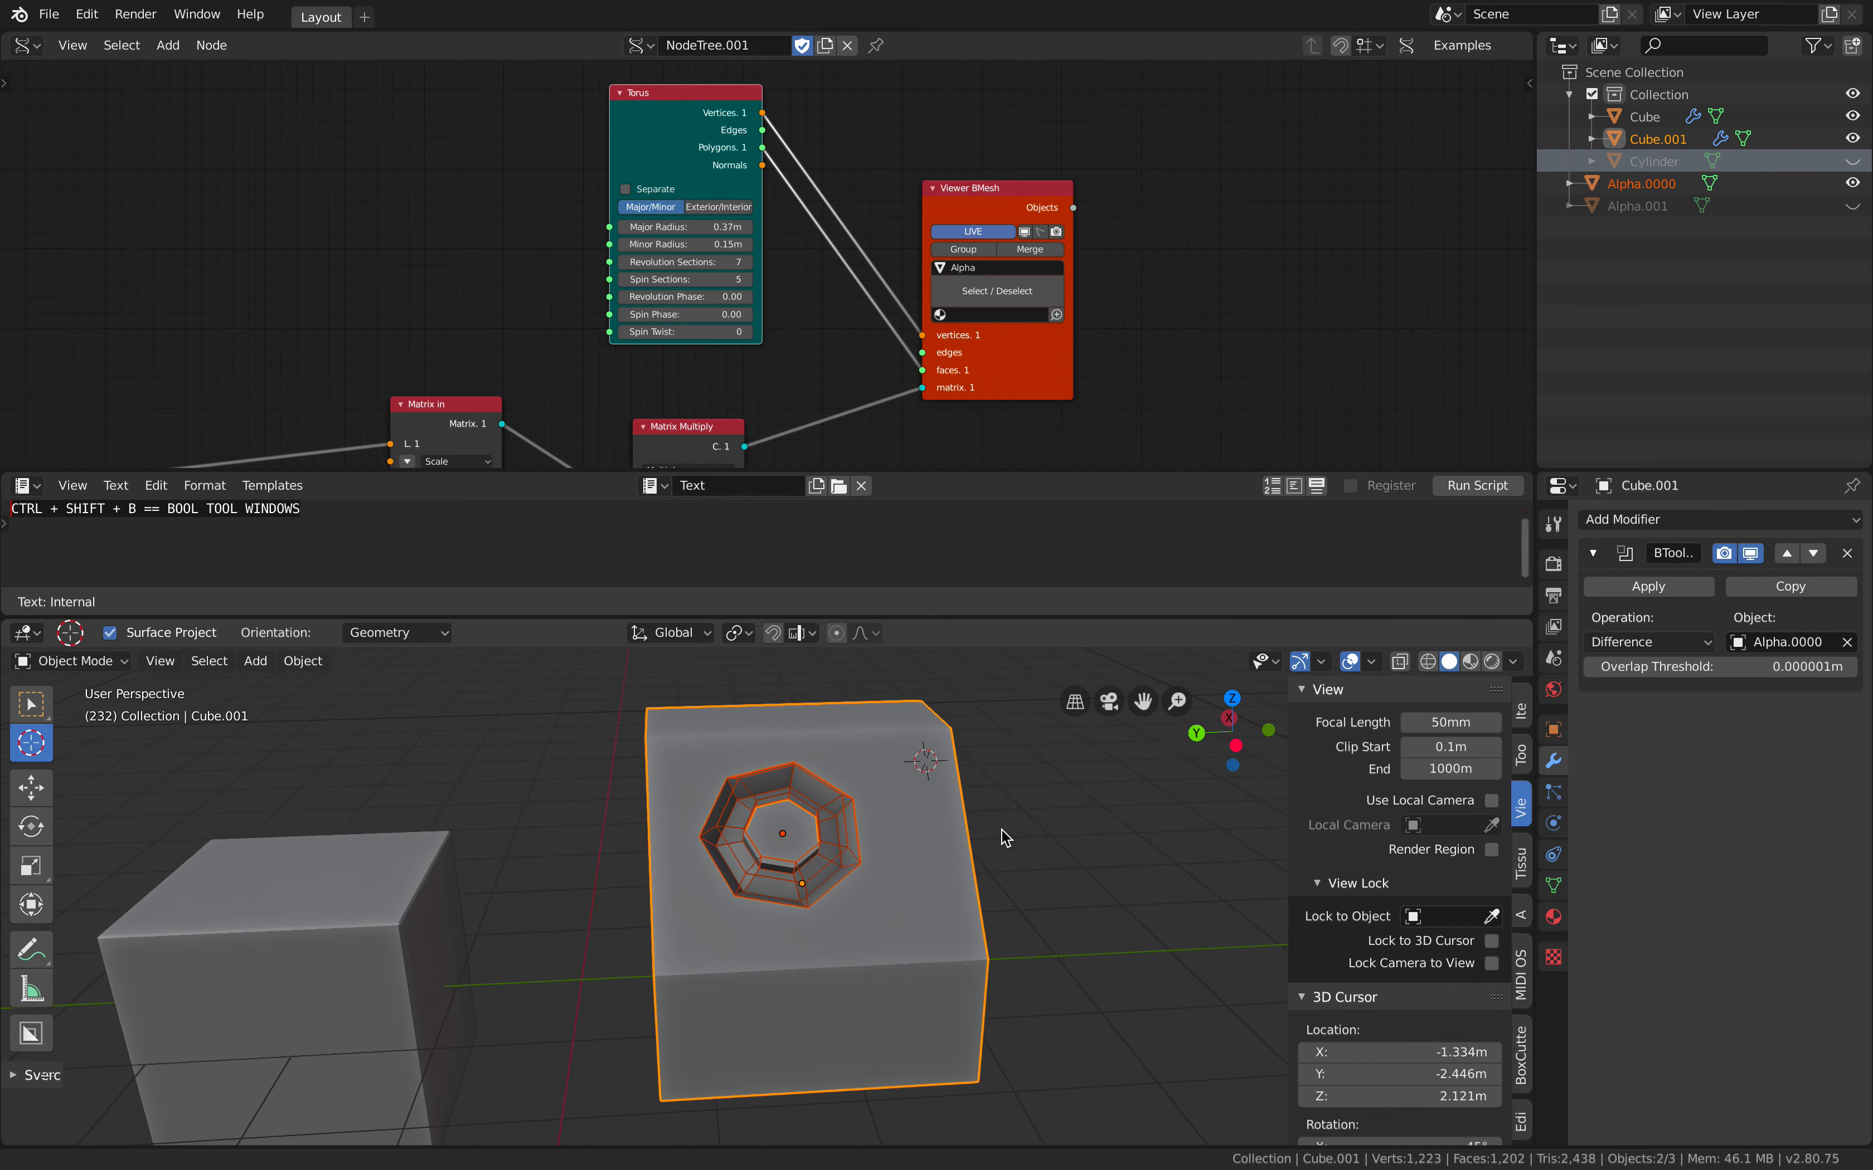
scroll(642, 104, up, 2)
mouse_move(686, 248)
mouse_down()
mouse_move(735, 248)
mouse_move(697, 247)
mouse_move(735, 268)
mouse_move(696, 268)
mouse_up()
mouse_move(829, 896)
middle_down()
mouse_move(921, 875)
mouse_move(839, 898)
middle_up()
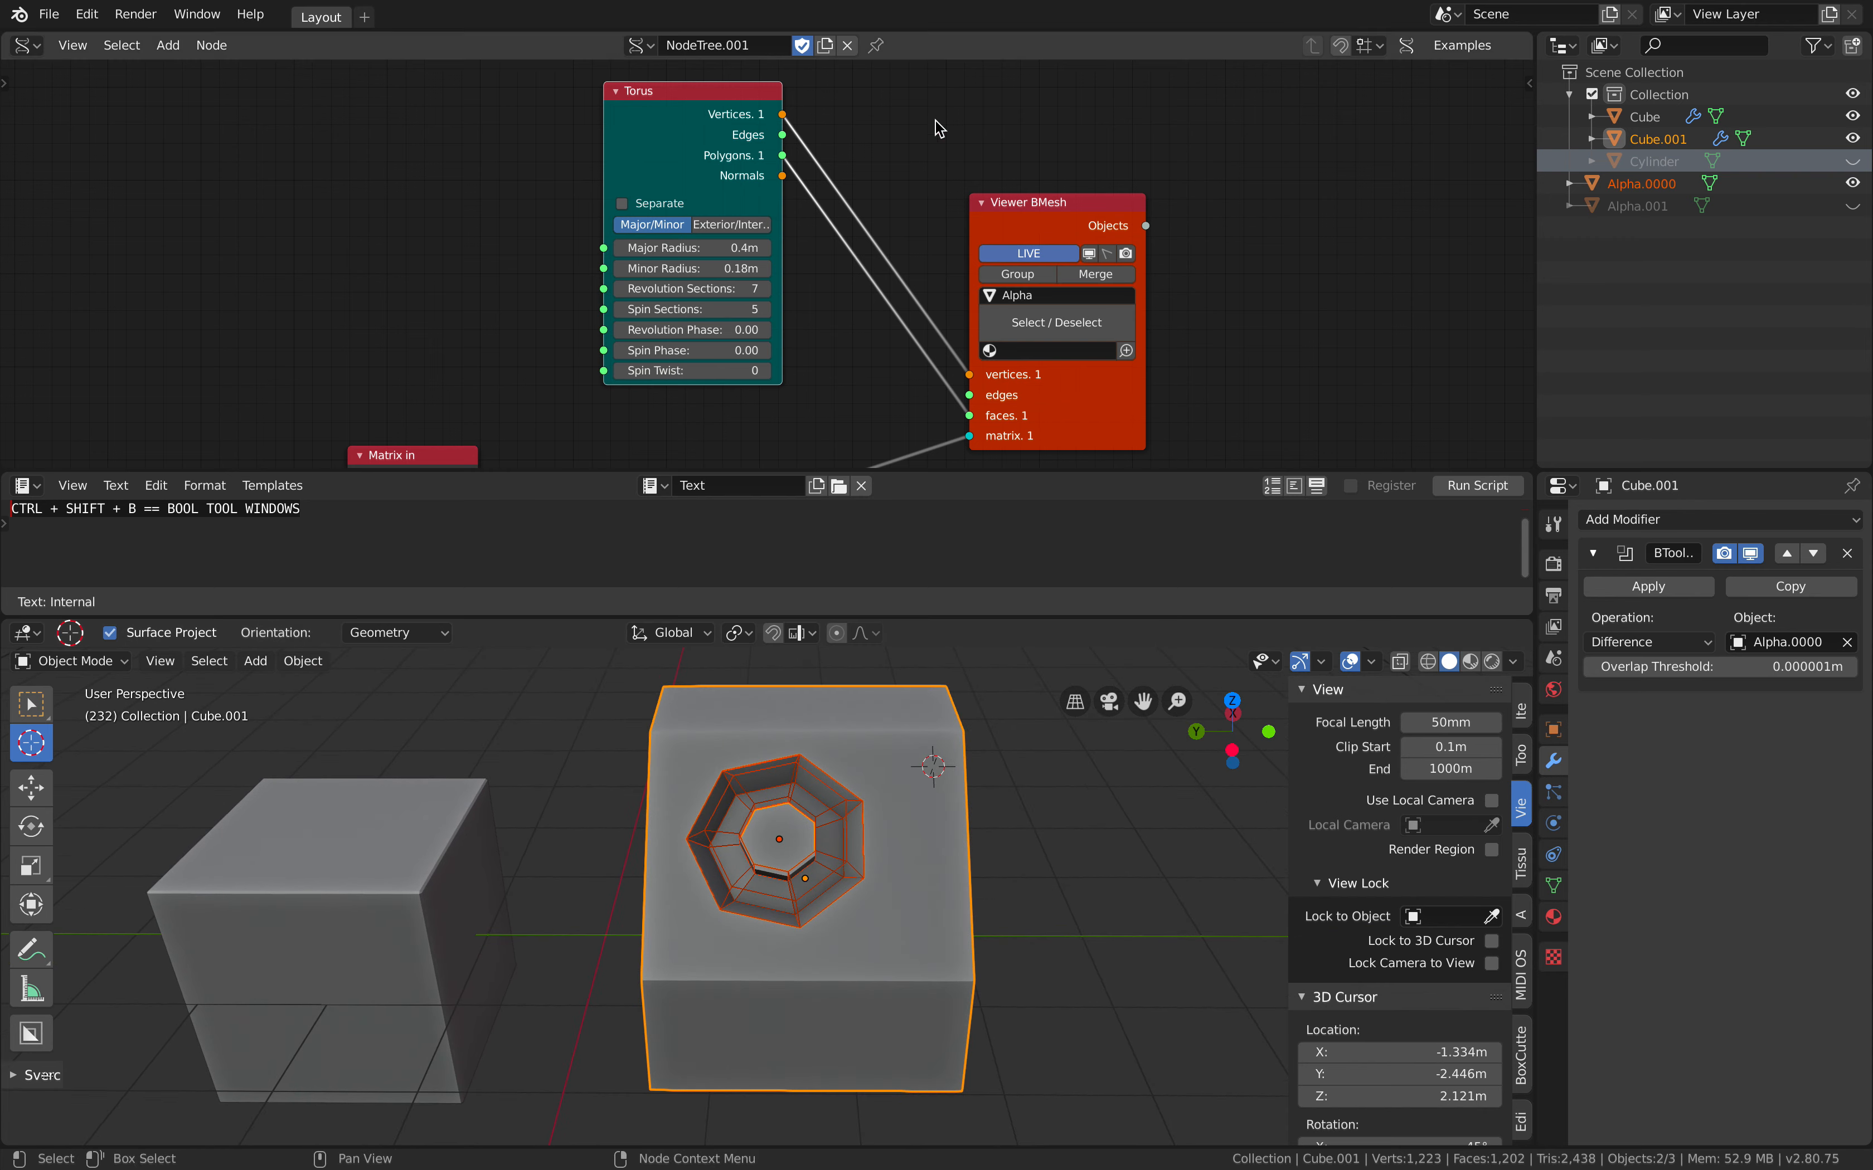
Toggle the visibility of Alpha.0000, leaving it shown, and enlarge the 3D viewport slightly by shrinking the text editor
click(1854, 184)
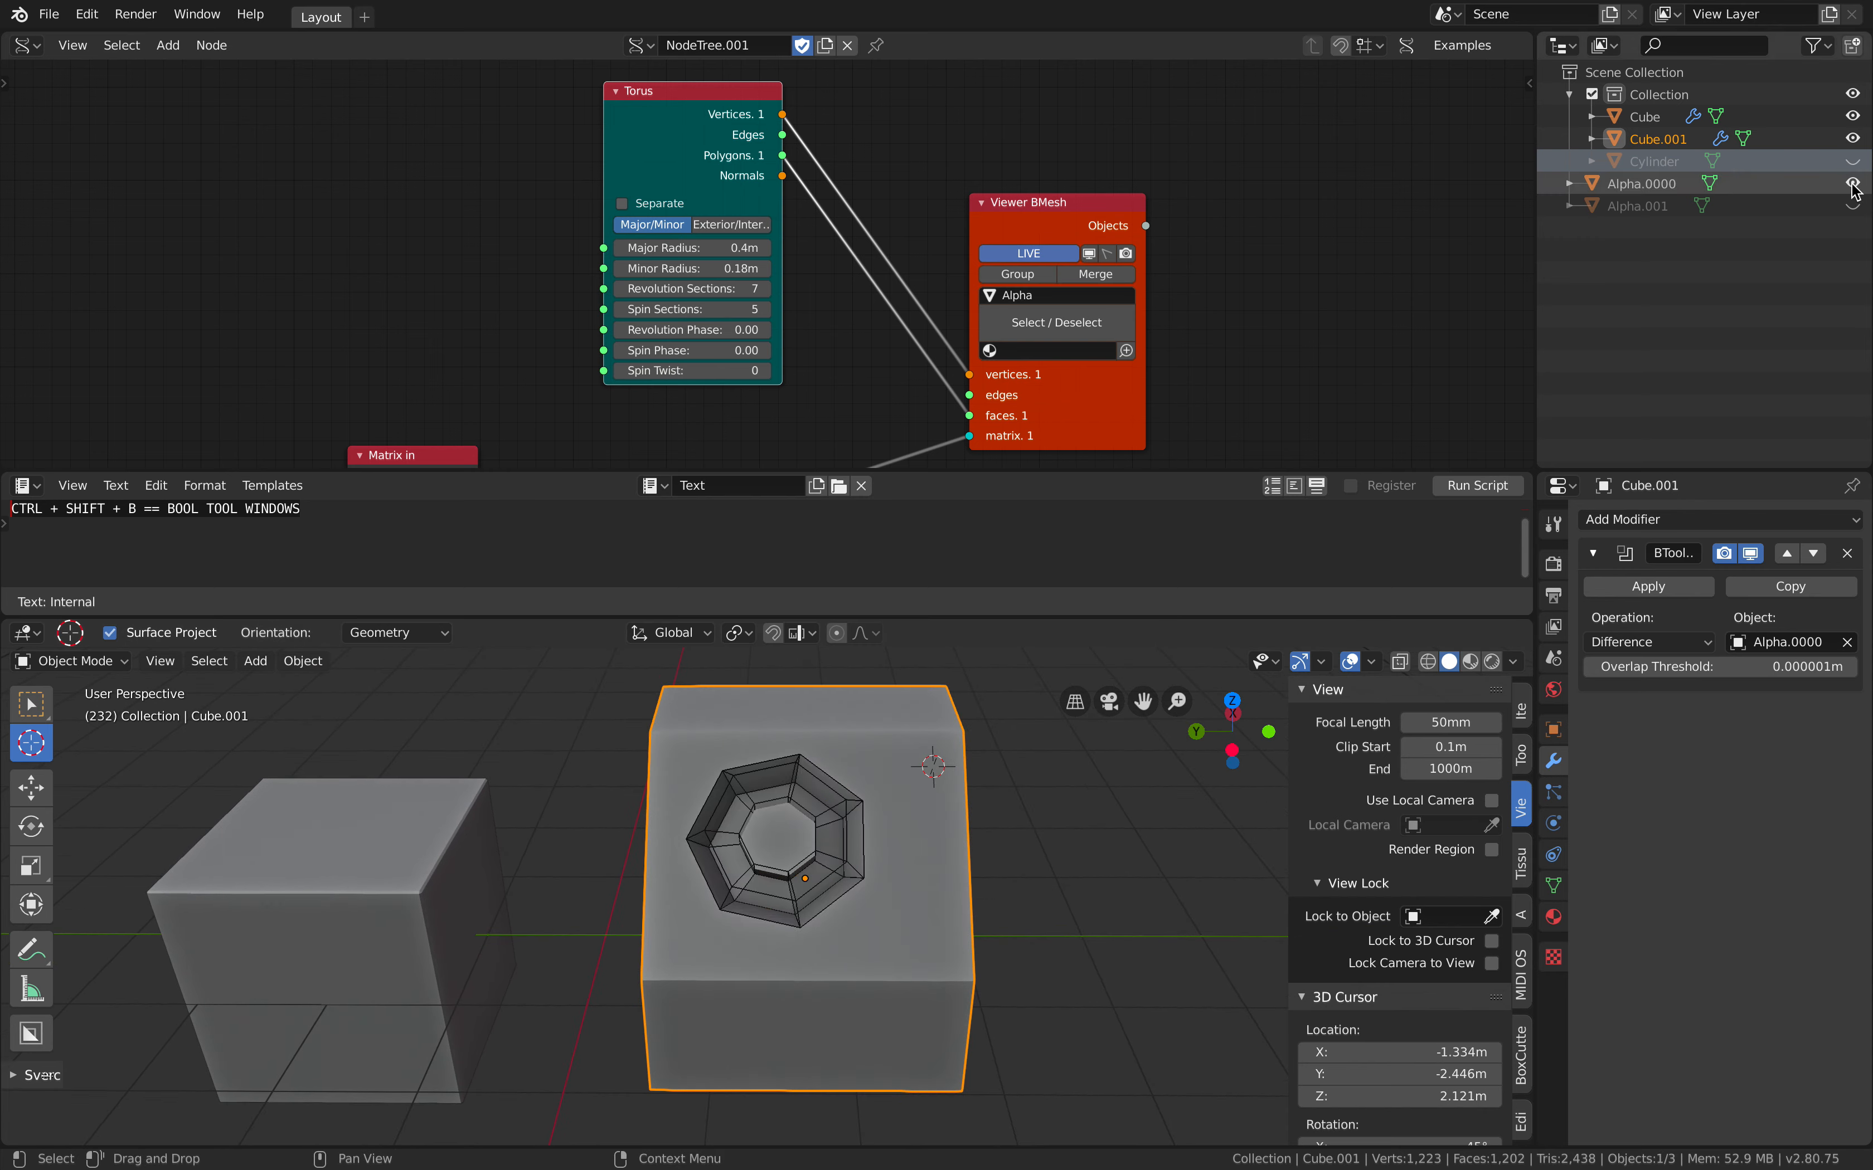
click(1854, 183)
click(1854, 183)
click(1854, 183)
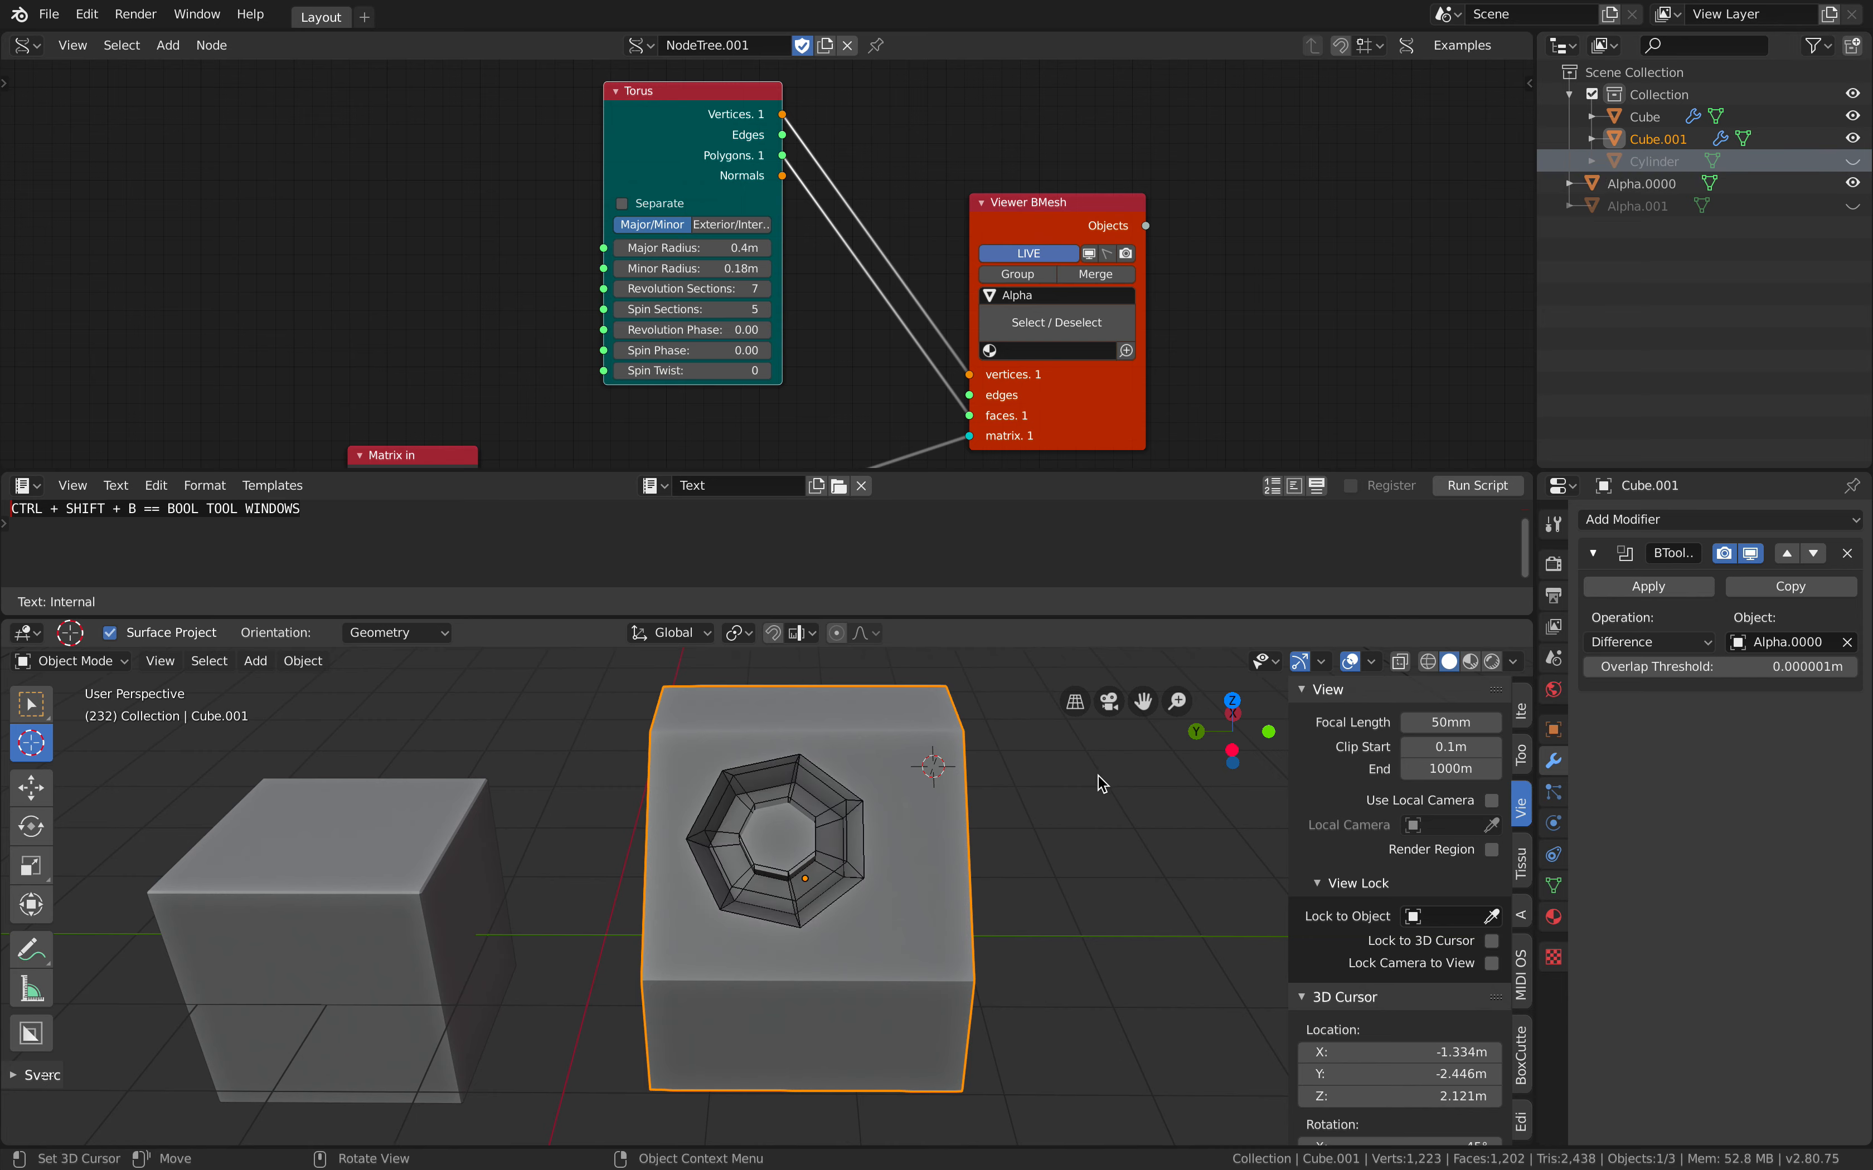
middle_drag(1097, 775, 1124, 776)
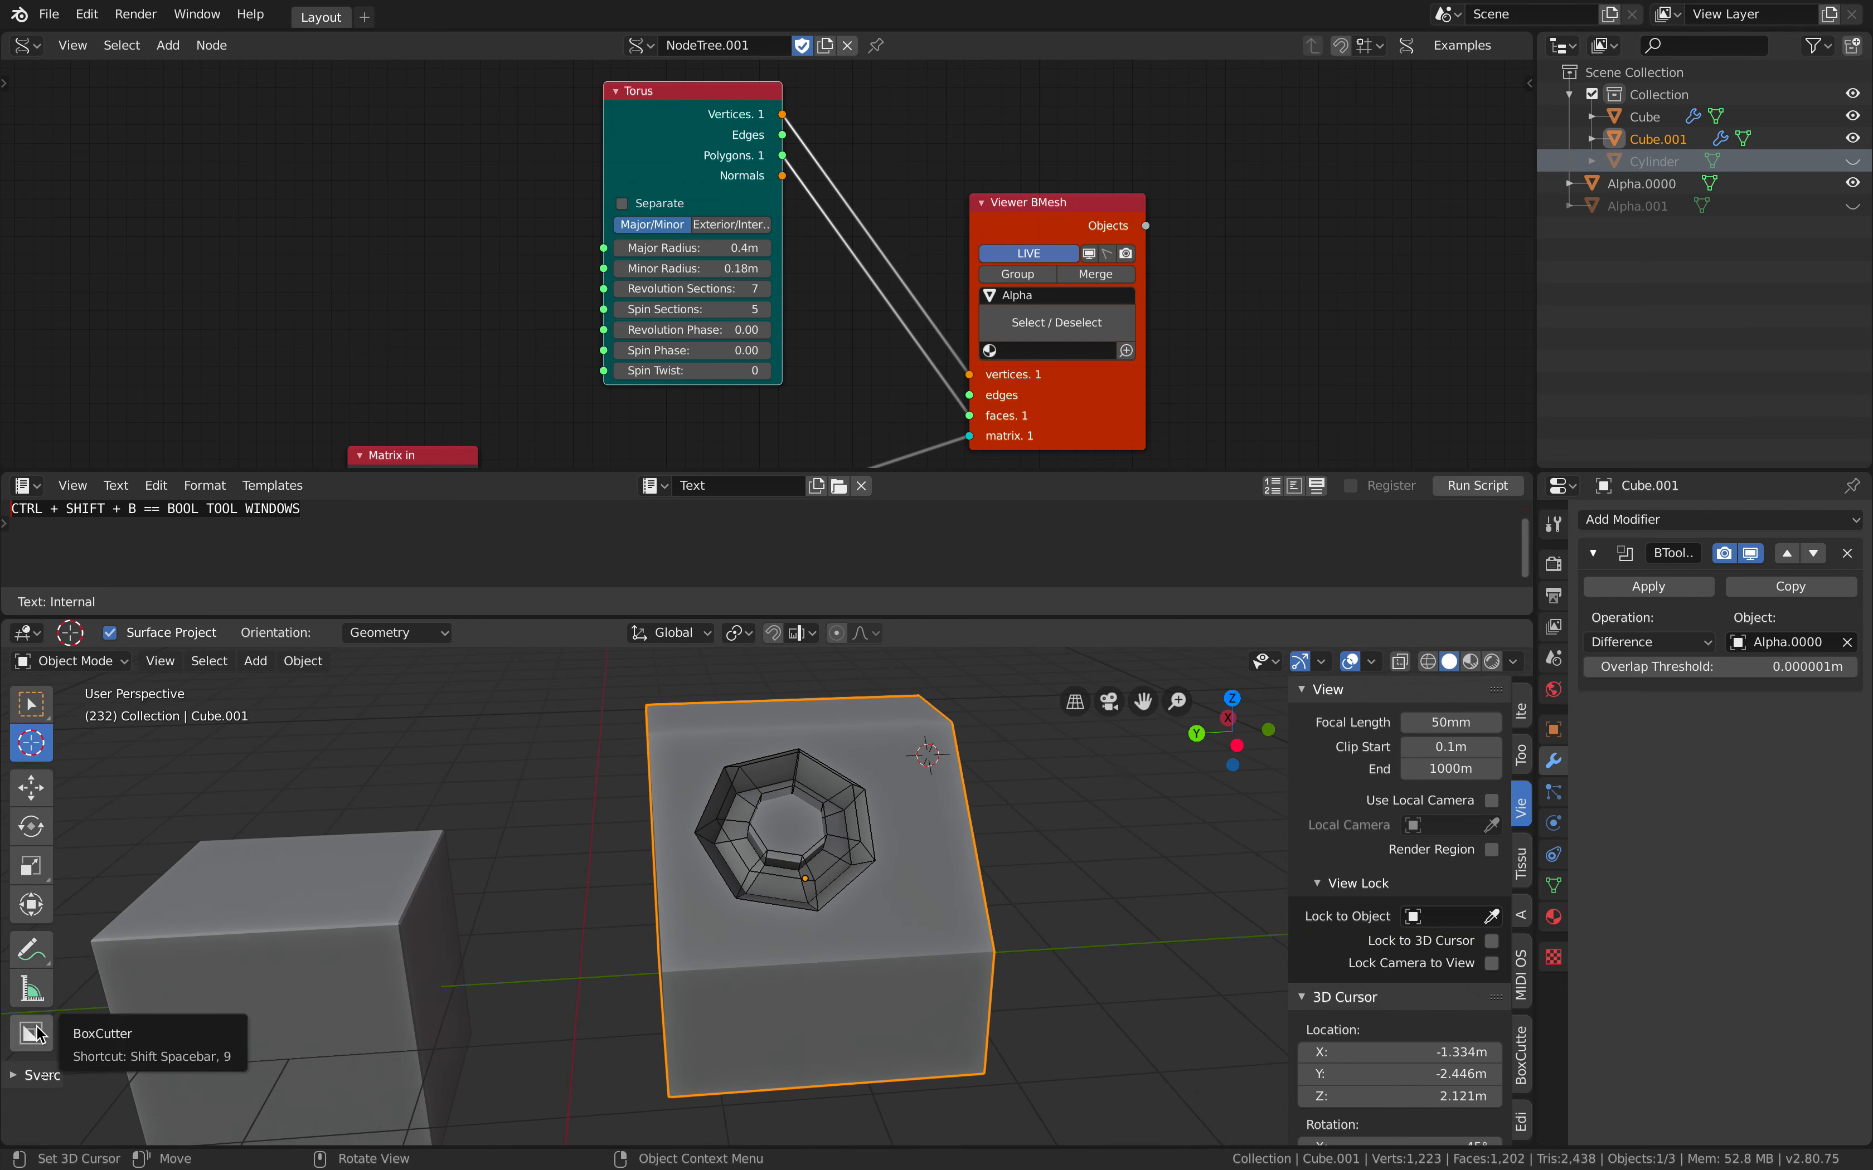
middle_drag(844, 757, 837, 745)
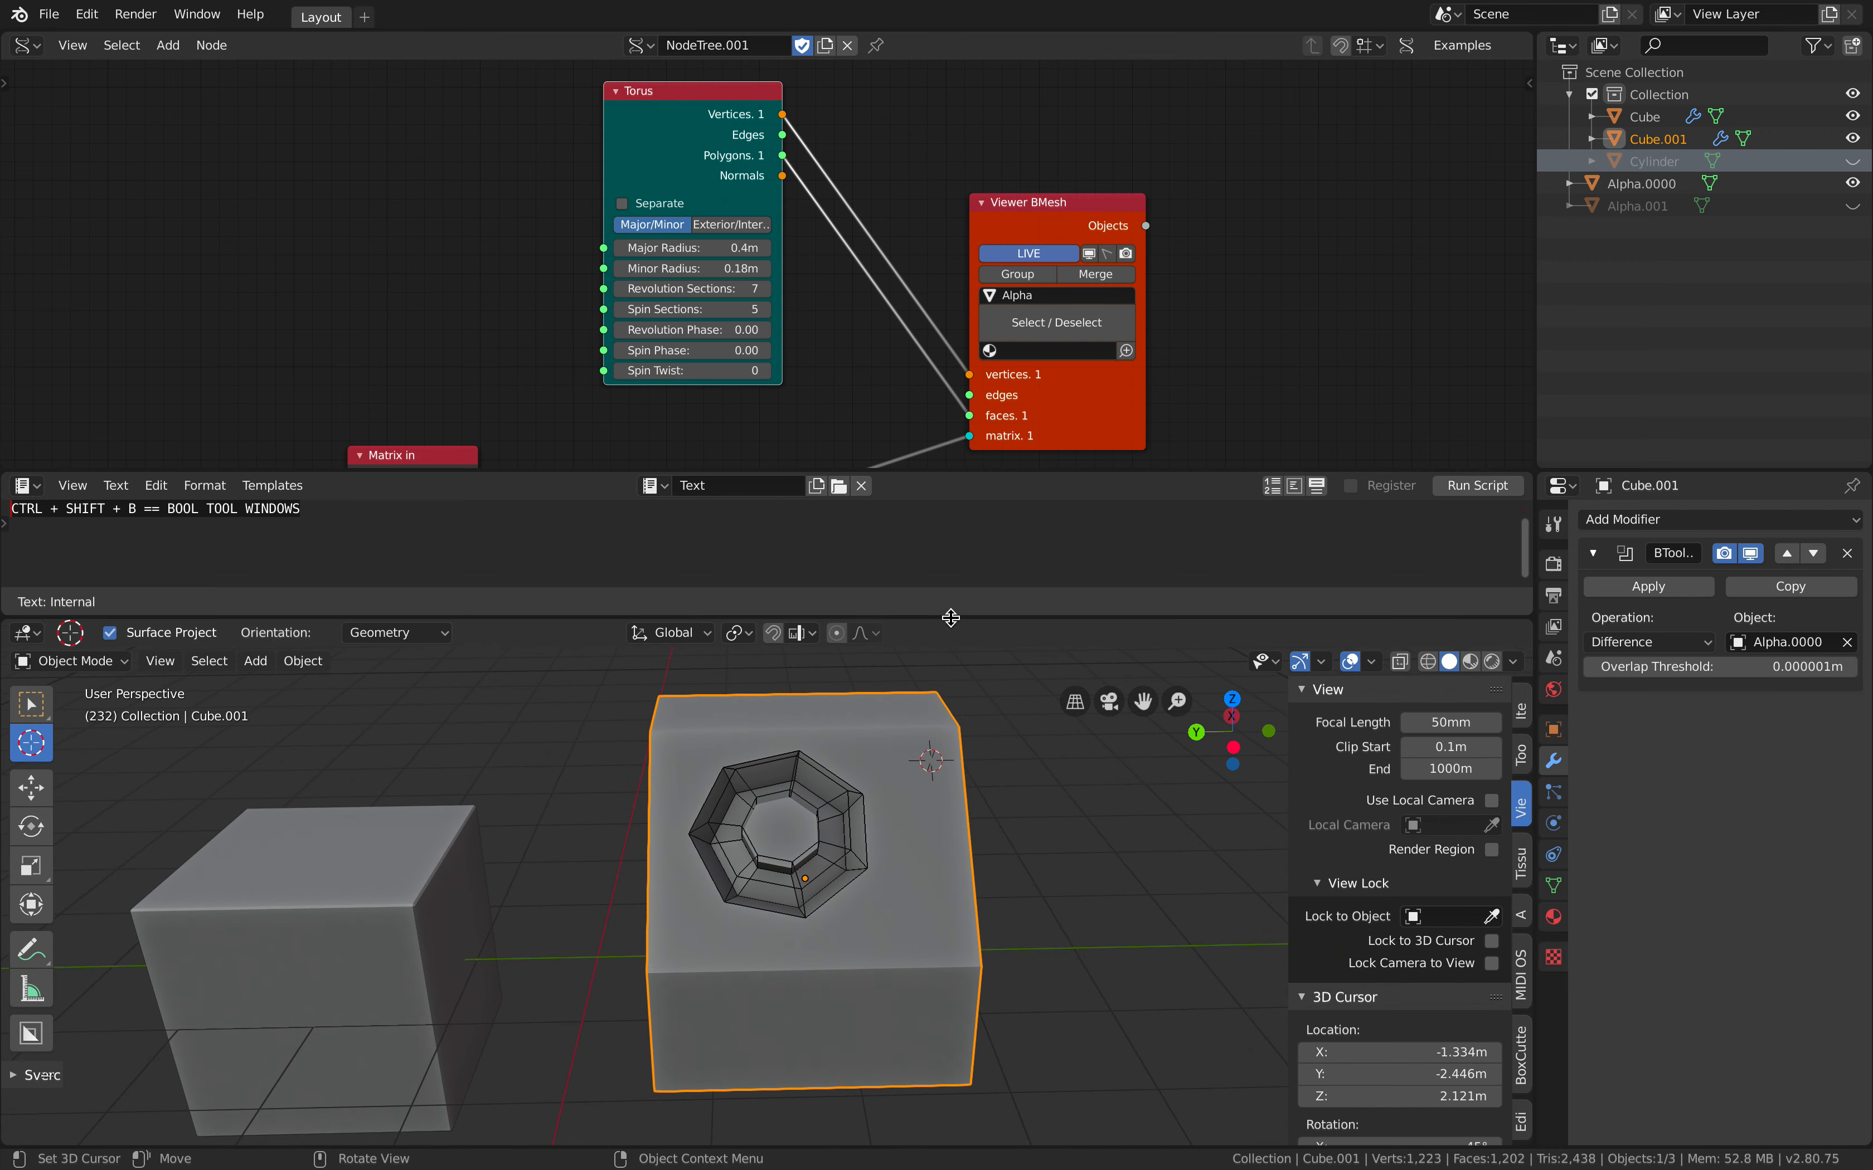
drag(951, 617, 951, 588)
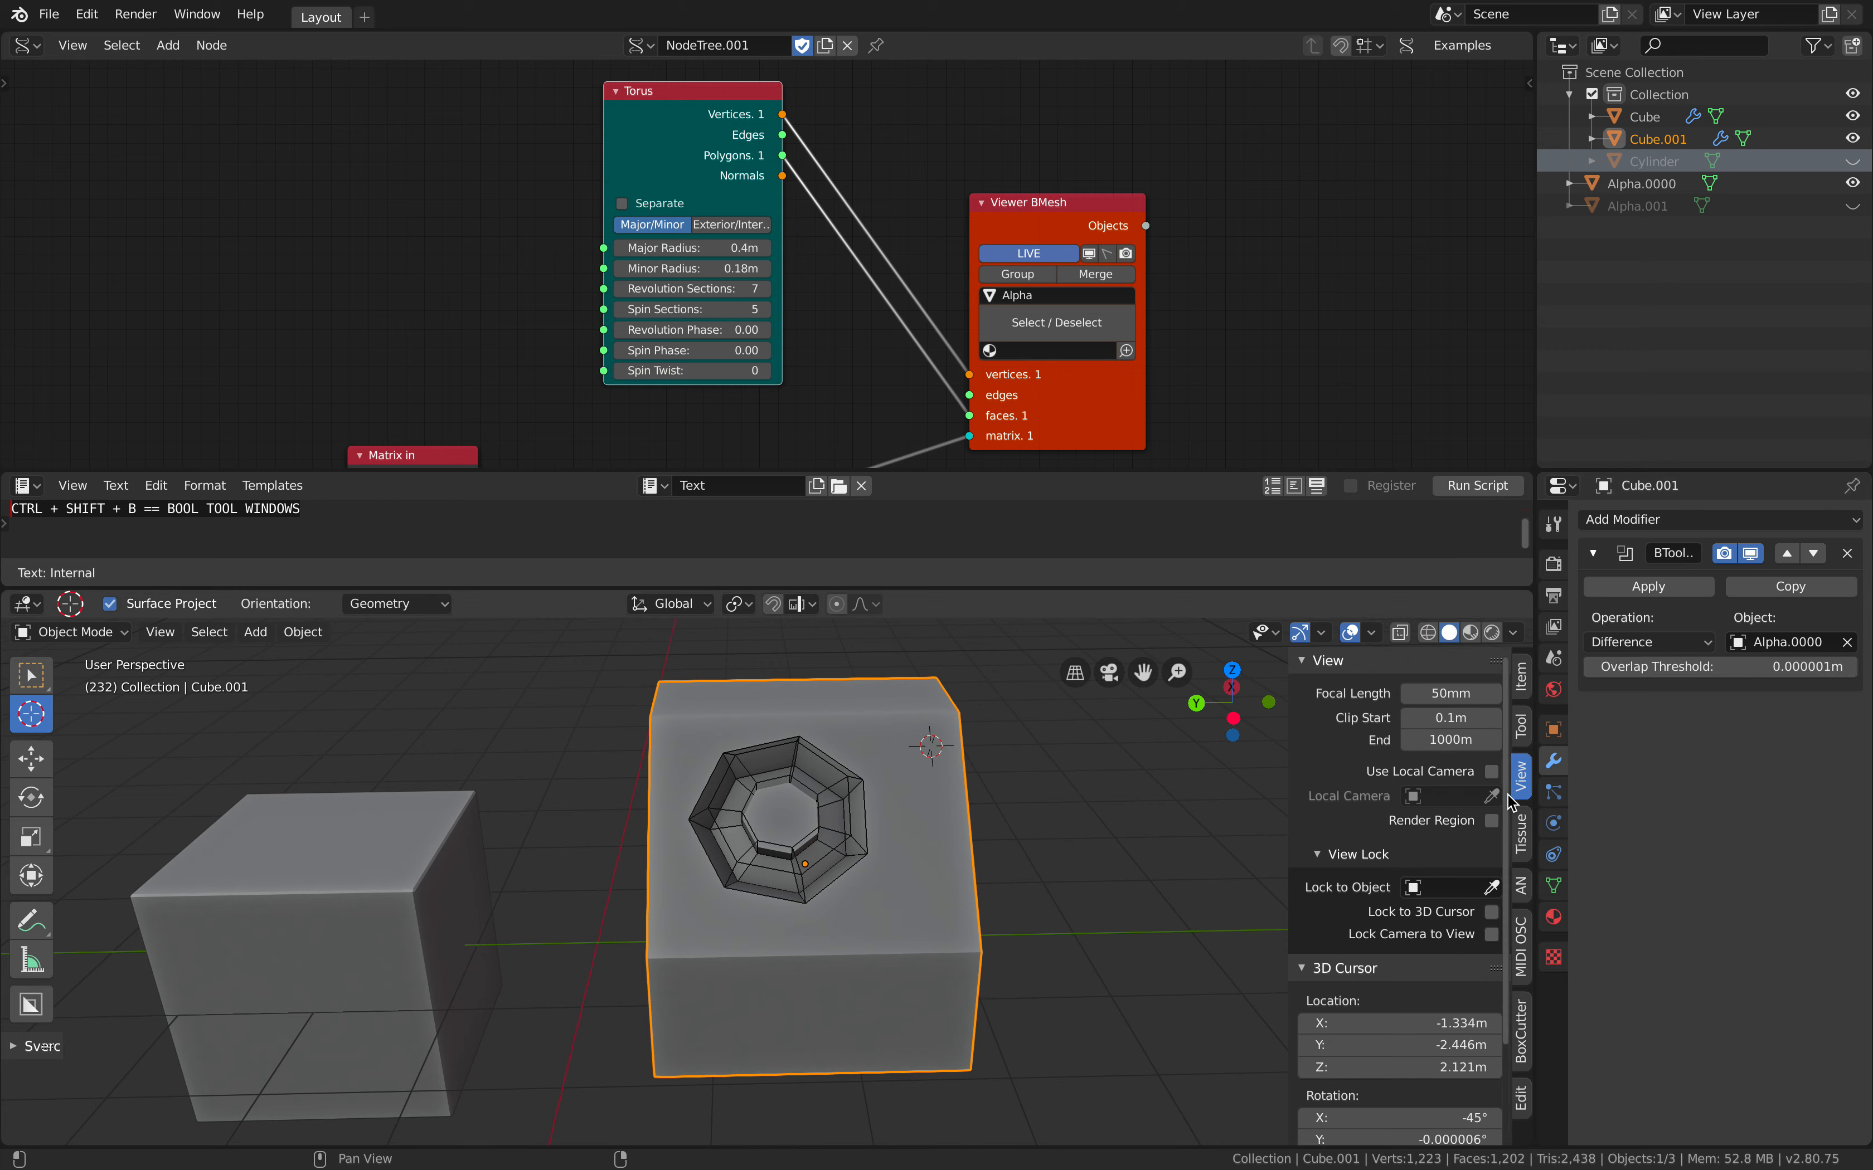
Place the 3D cursor at several spots around the torus cut, ending at the upper rim of the recess
middle_drag(882, 867, 838, 794)
click(810, 767)
right_click(843, 784)
click(694, 741)
click(773, 766)
middle_drag(771, 763, 281, 673)
click(799, 750)
Duplicate the Alpha.0000 torus in place on the sloped face of Cube.001
click(31, 675)
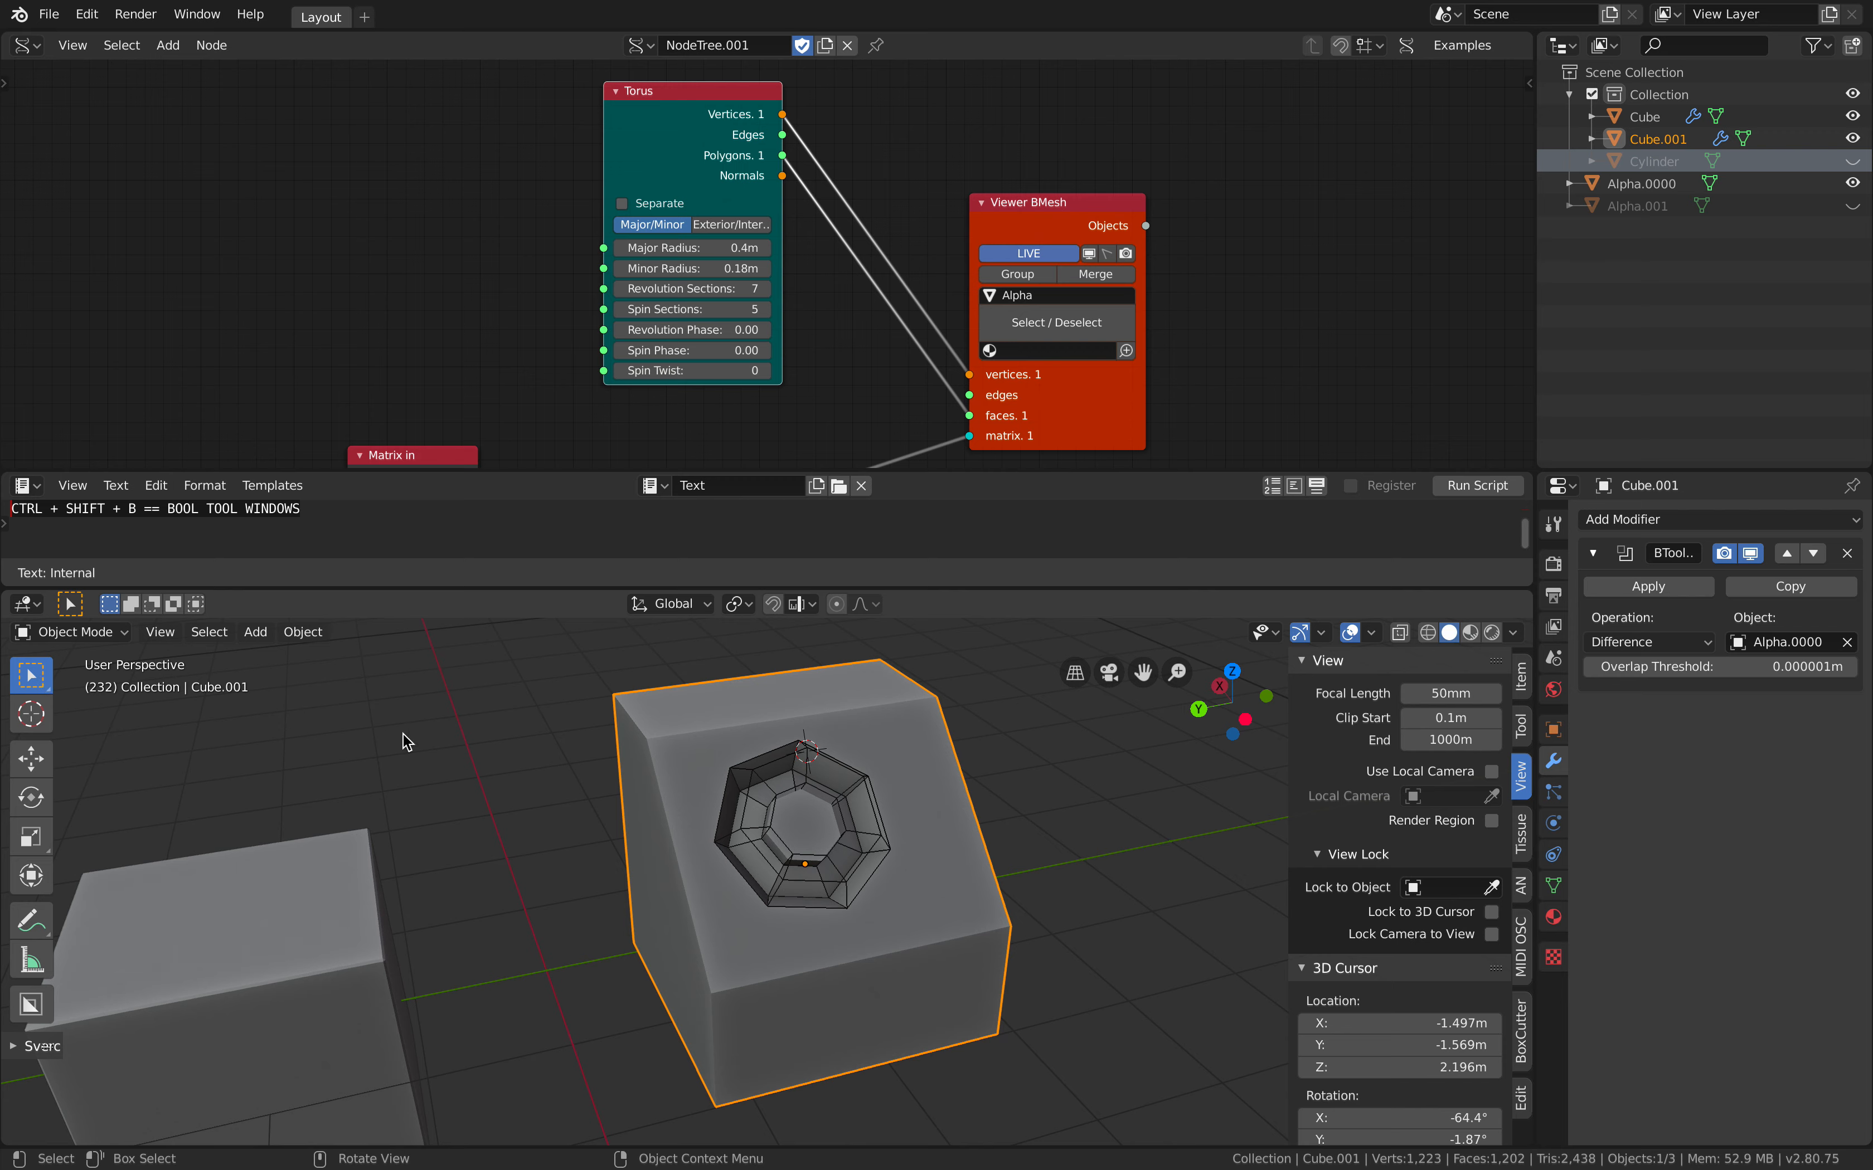
click(845, 768)
middle_drag(845, 768, 843, 705)
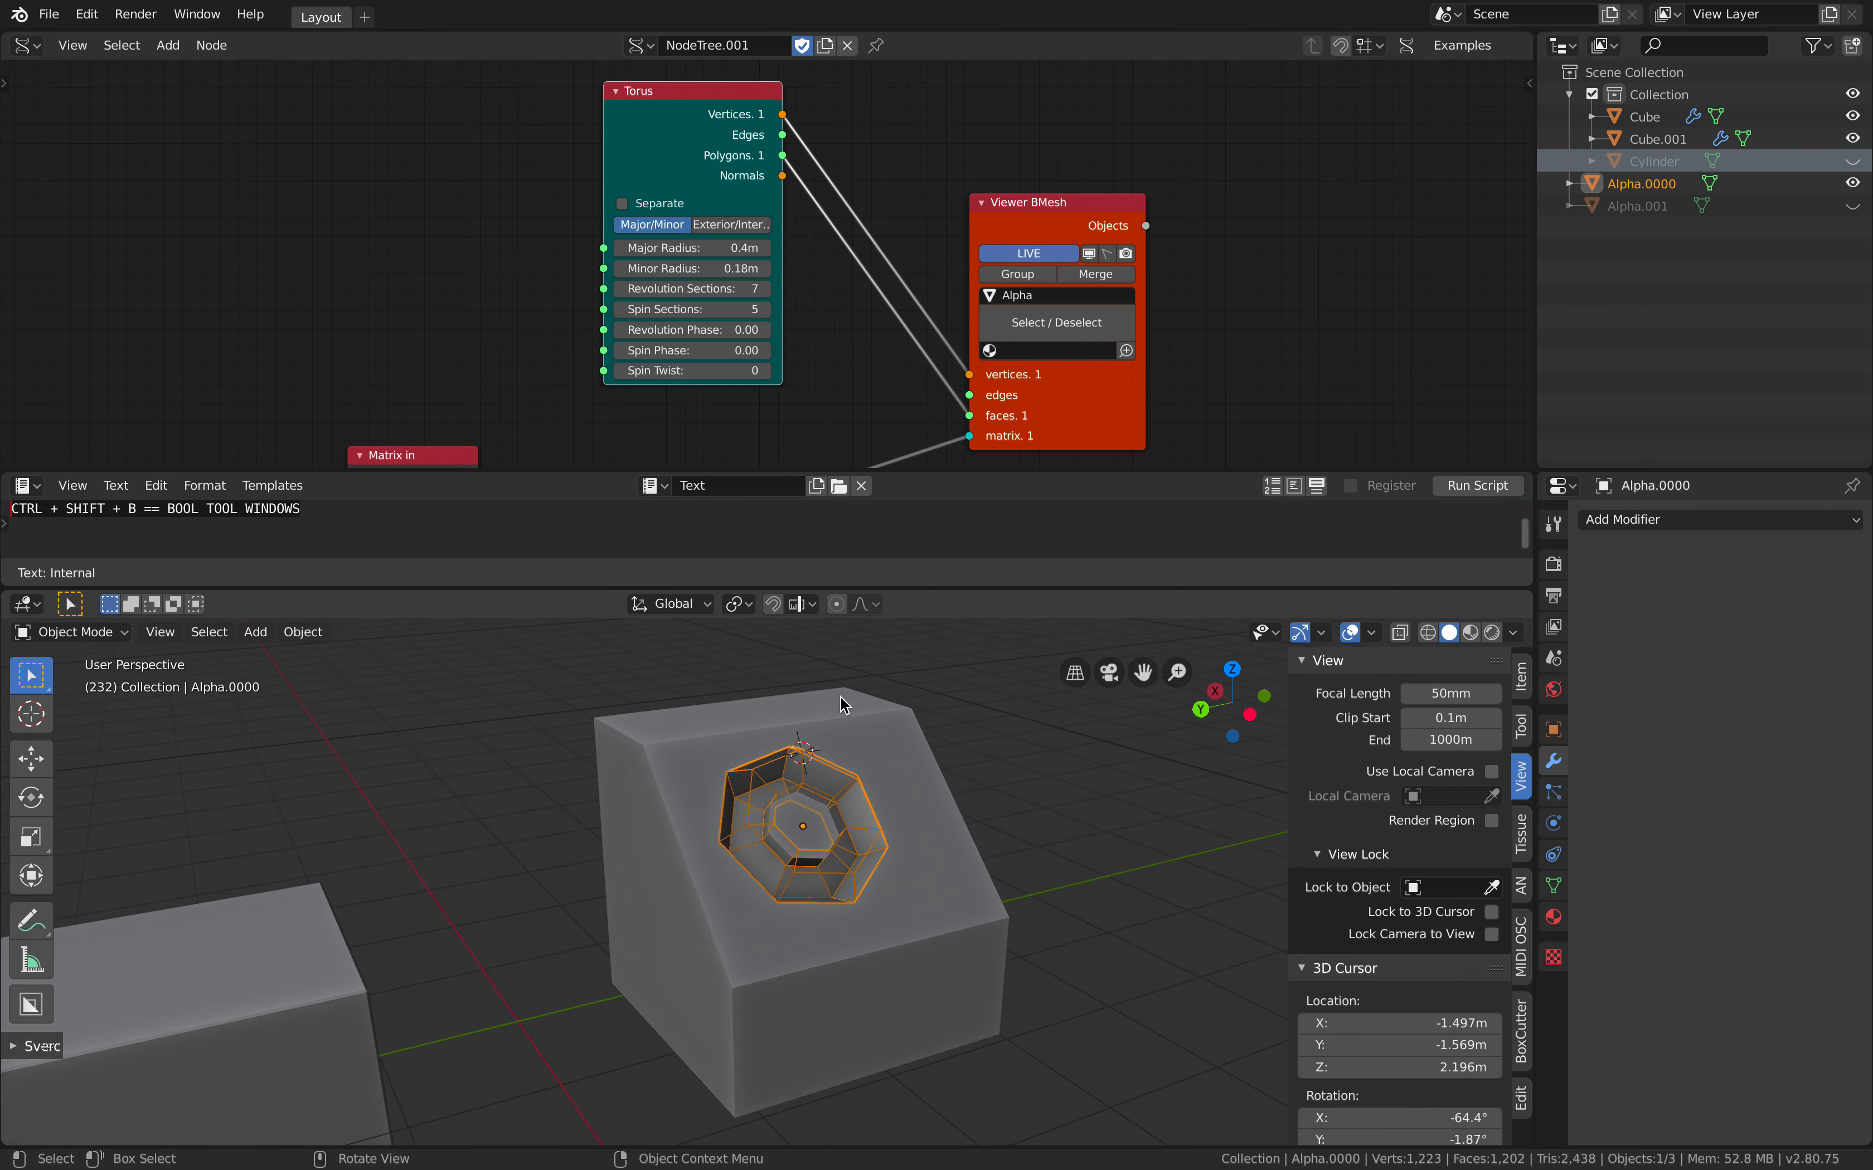
click(895, 772)
mouse_move(894, 772)
middle_down()
mouse_move(876, 755)
mouse_move(911, 764)
middle_up()
click(874, 749)
key(shift+d)
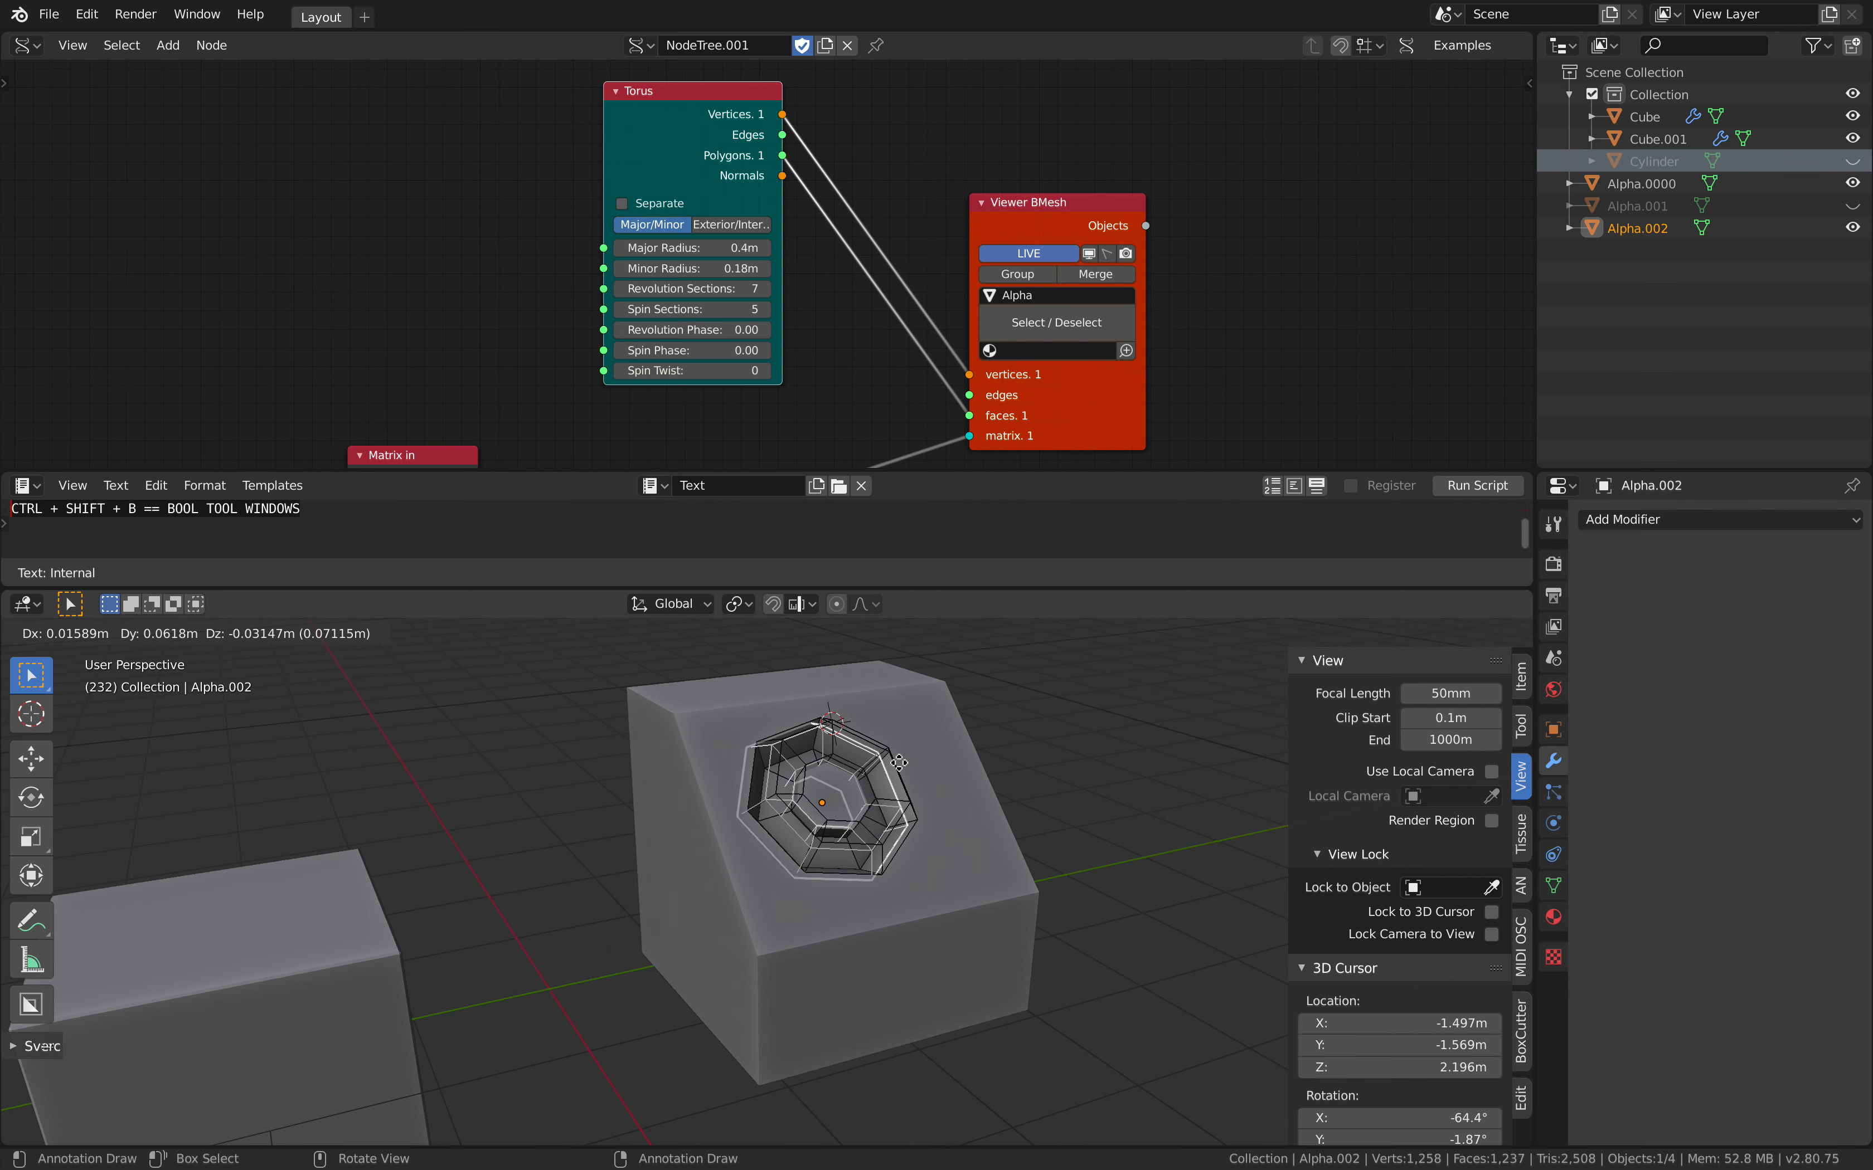
right_click(898, 771)
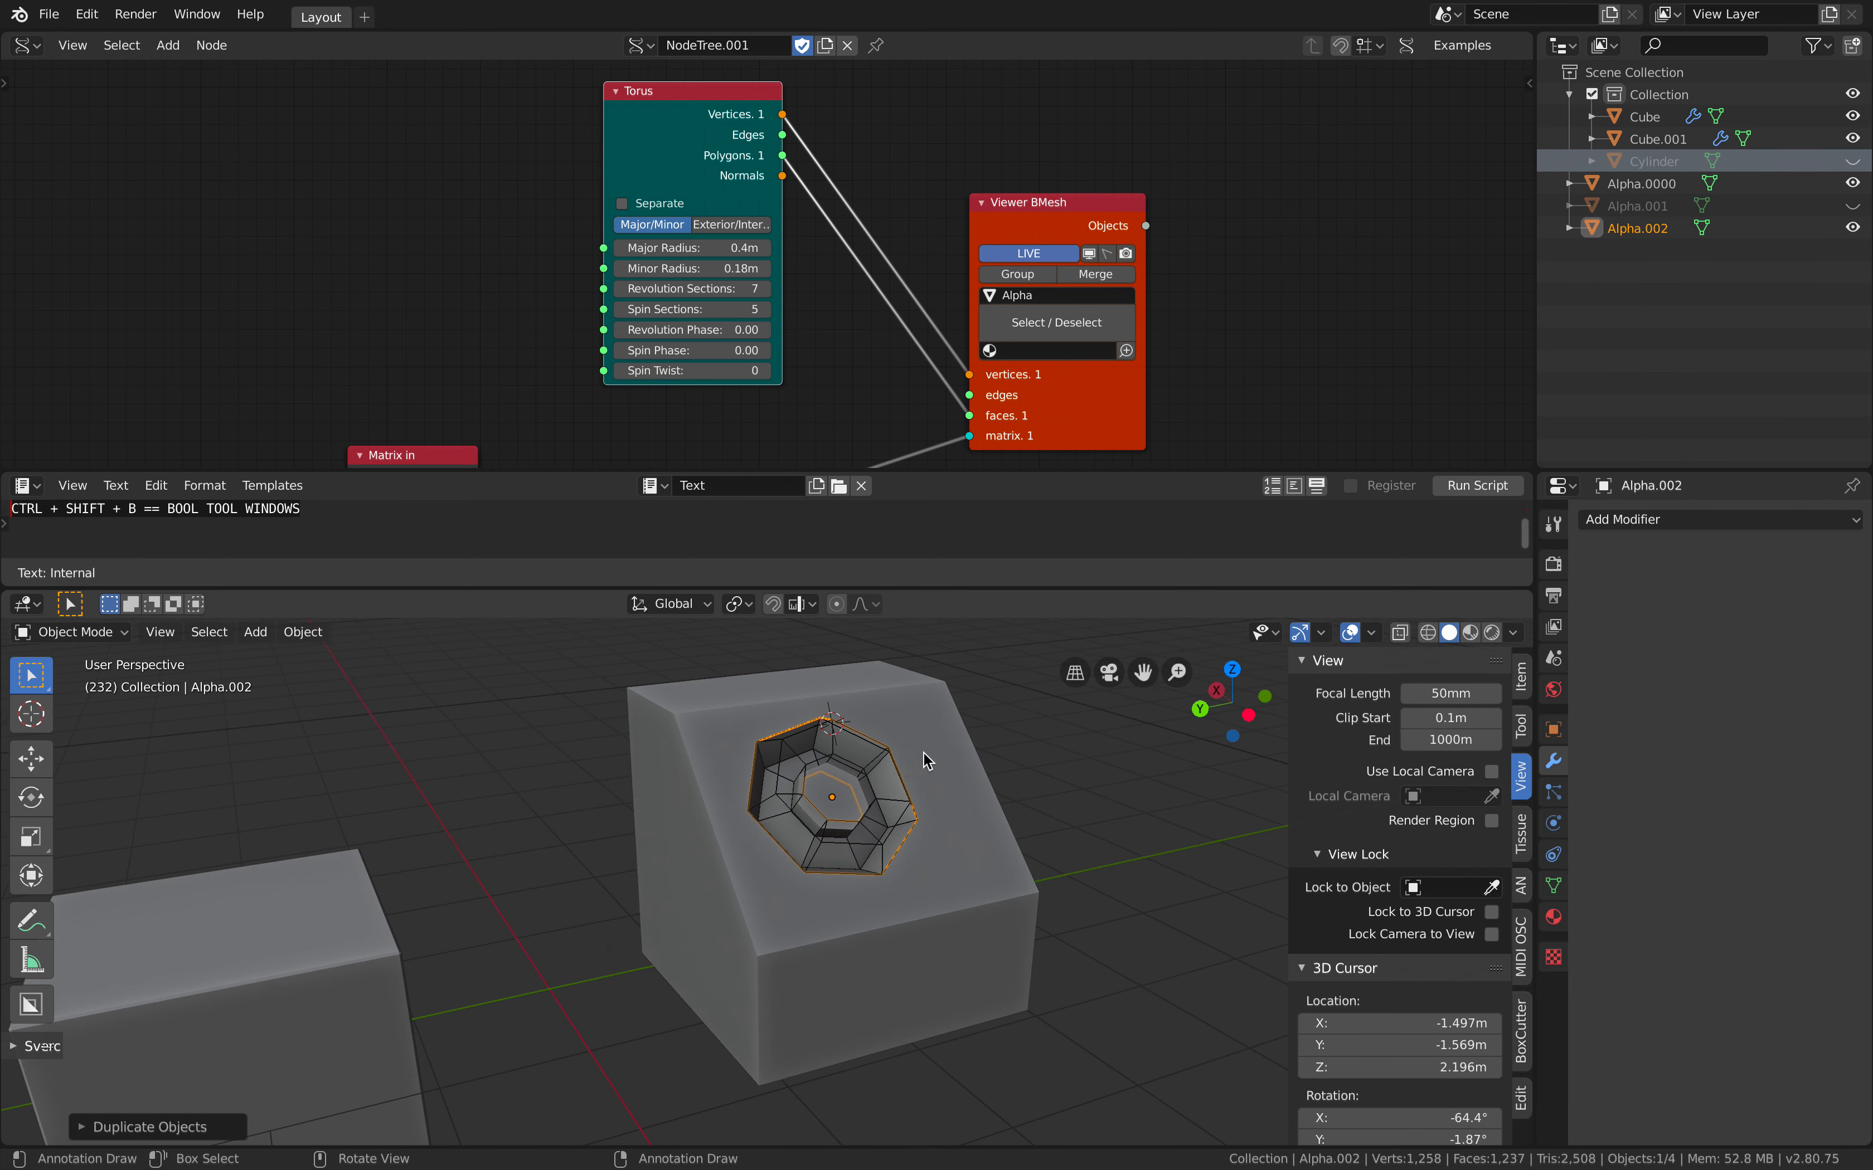
Select Cube.001 and set its Bool Tool modifier's cutting object to Alpha.002
click(960, 755)
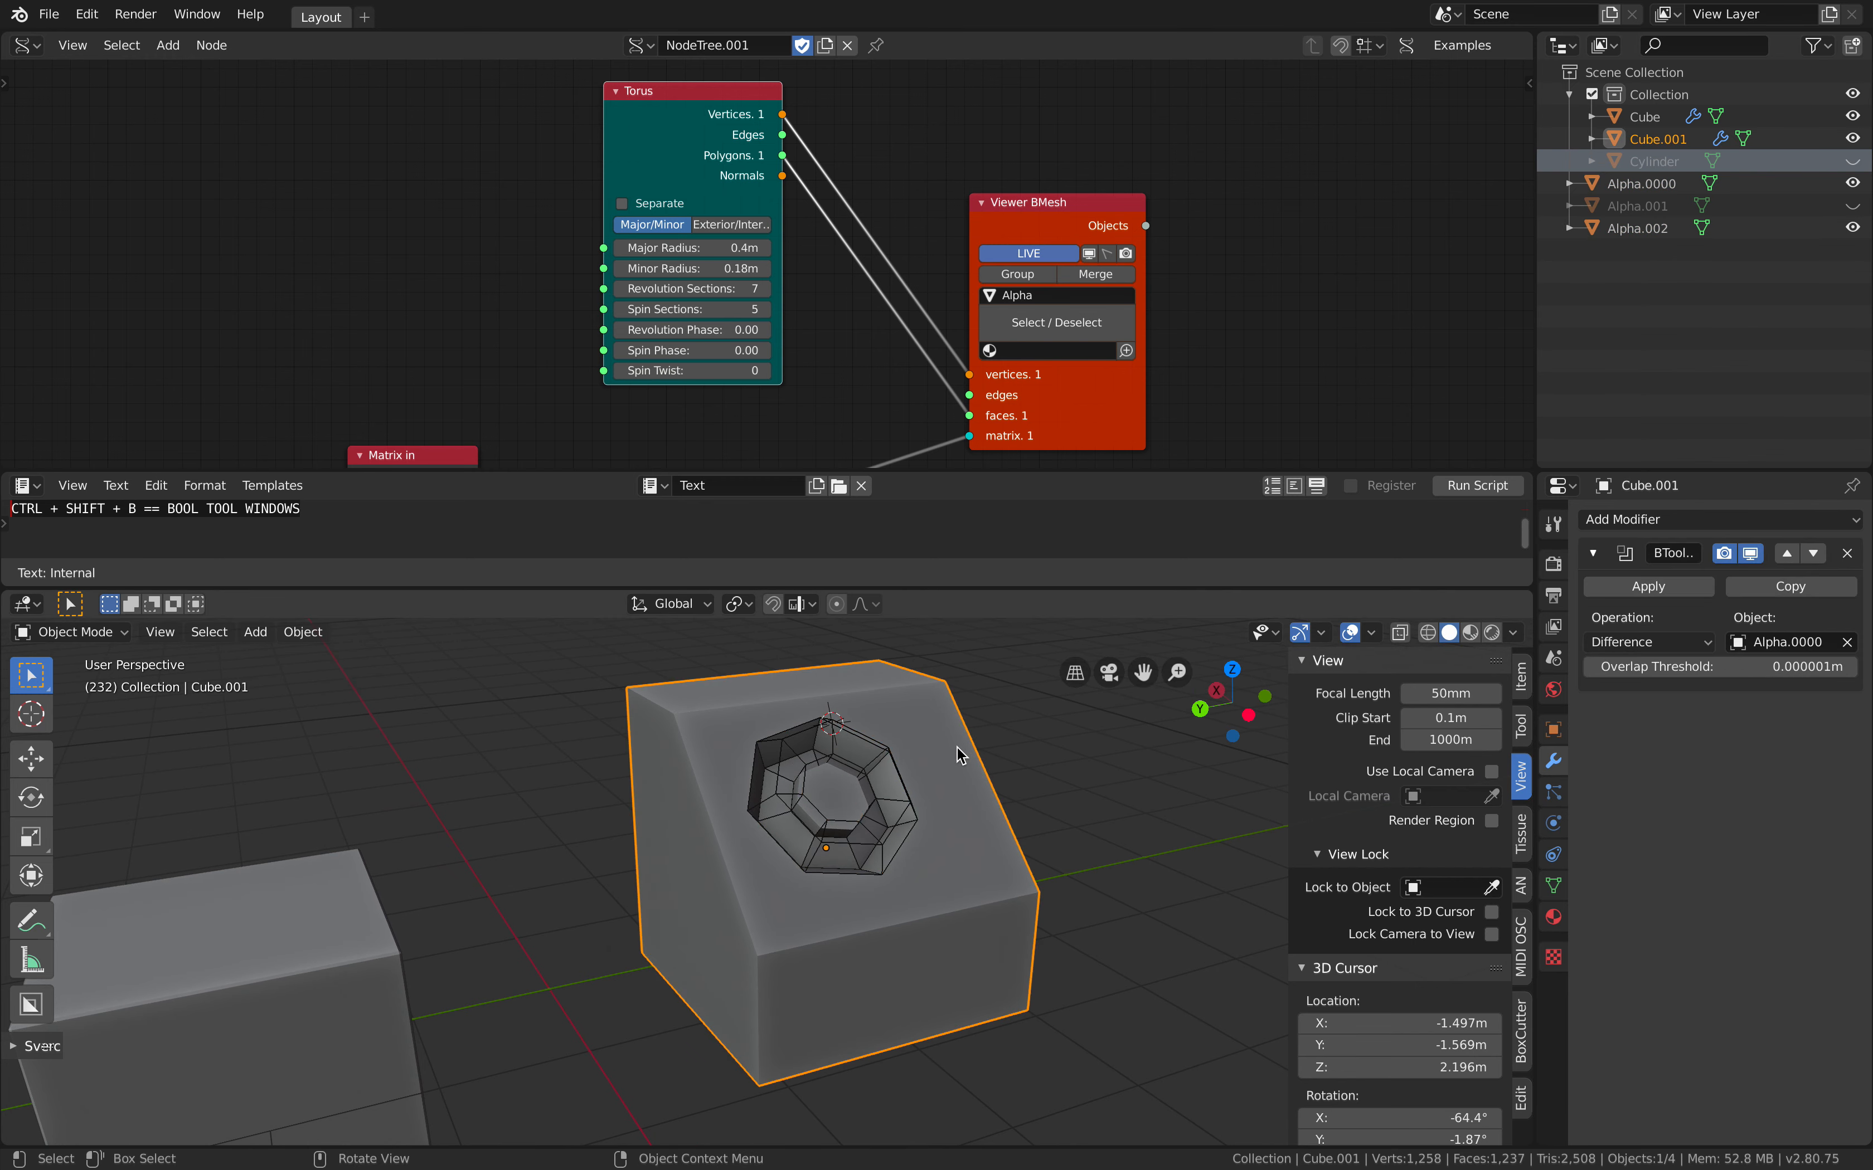
click(1757, 640)
click(1714, 720)
mouse_move(1142, 774)
middle_down()
mouse_move(1104, 779)
mouse_move(1122, 766)
middle_up()
middle_drag(836, 855, 898, 854)
mouse_move(774, 866)
middle_down()
mouse_move(803, 858)
mouse_move(786, 873)
middle_up()
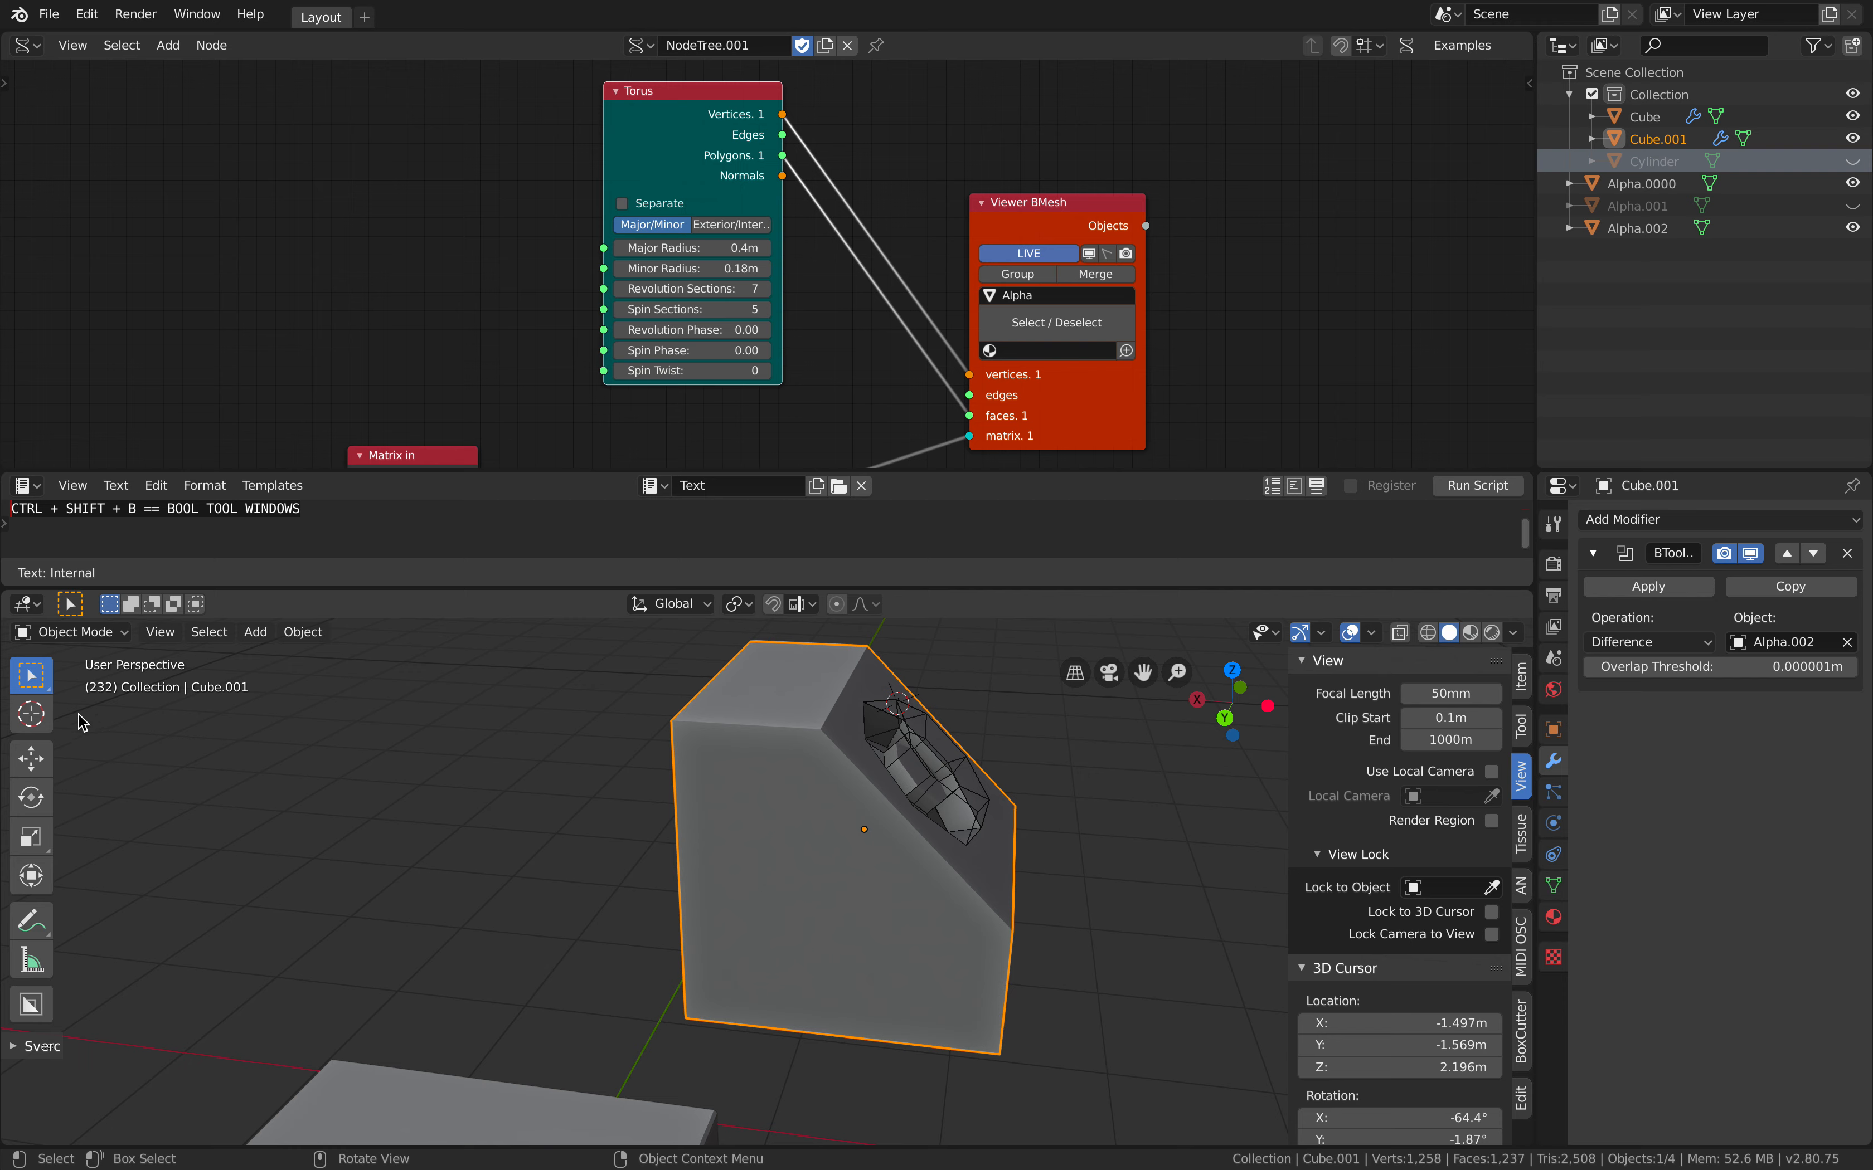
Place the 3D cursor near the middle of Cube.001's flat side face, running animation playback to make the live torus follow
click(28, 721)
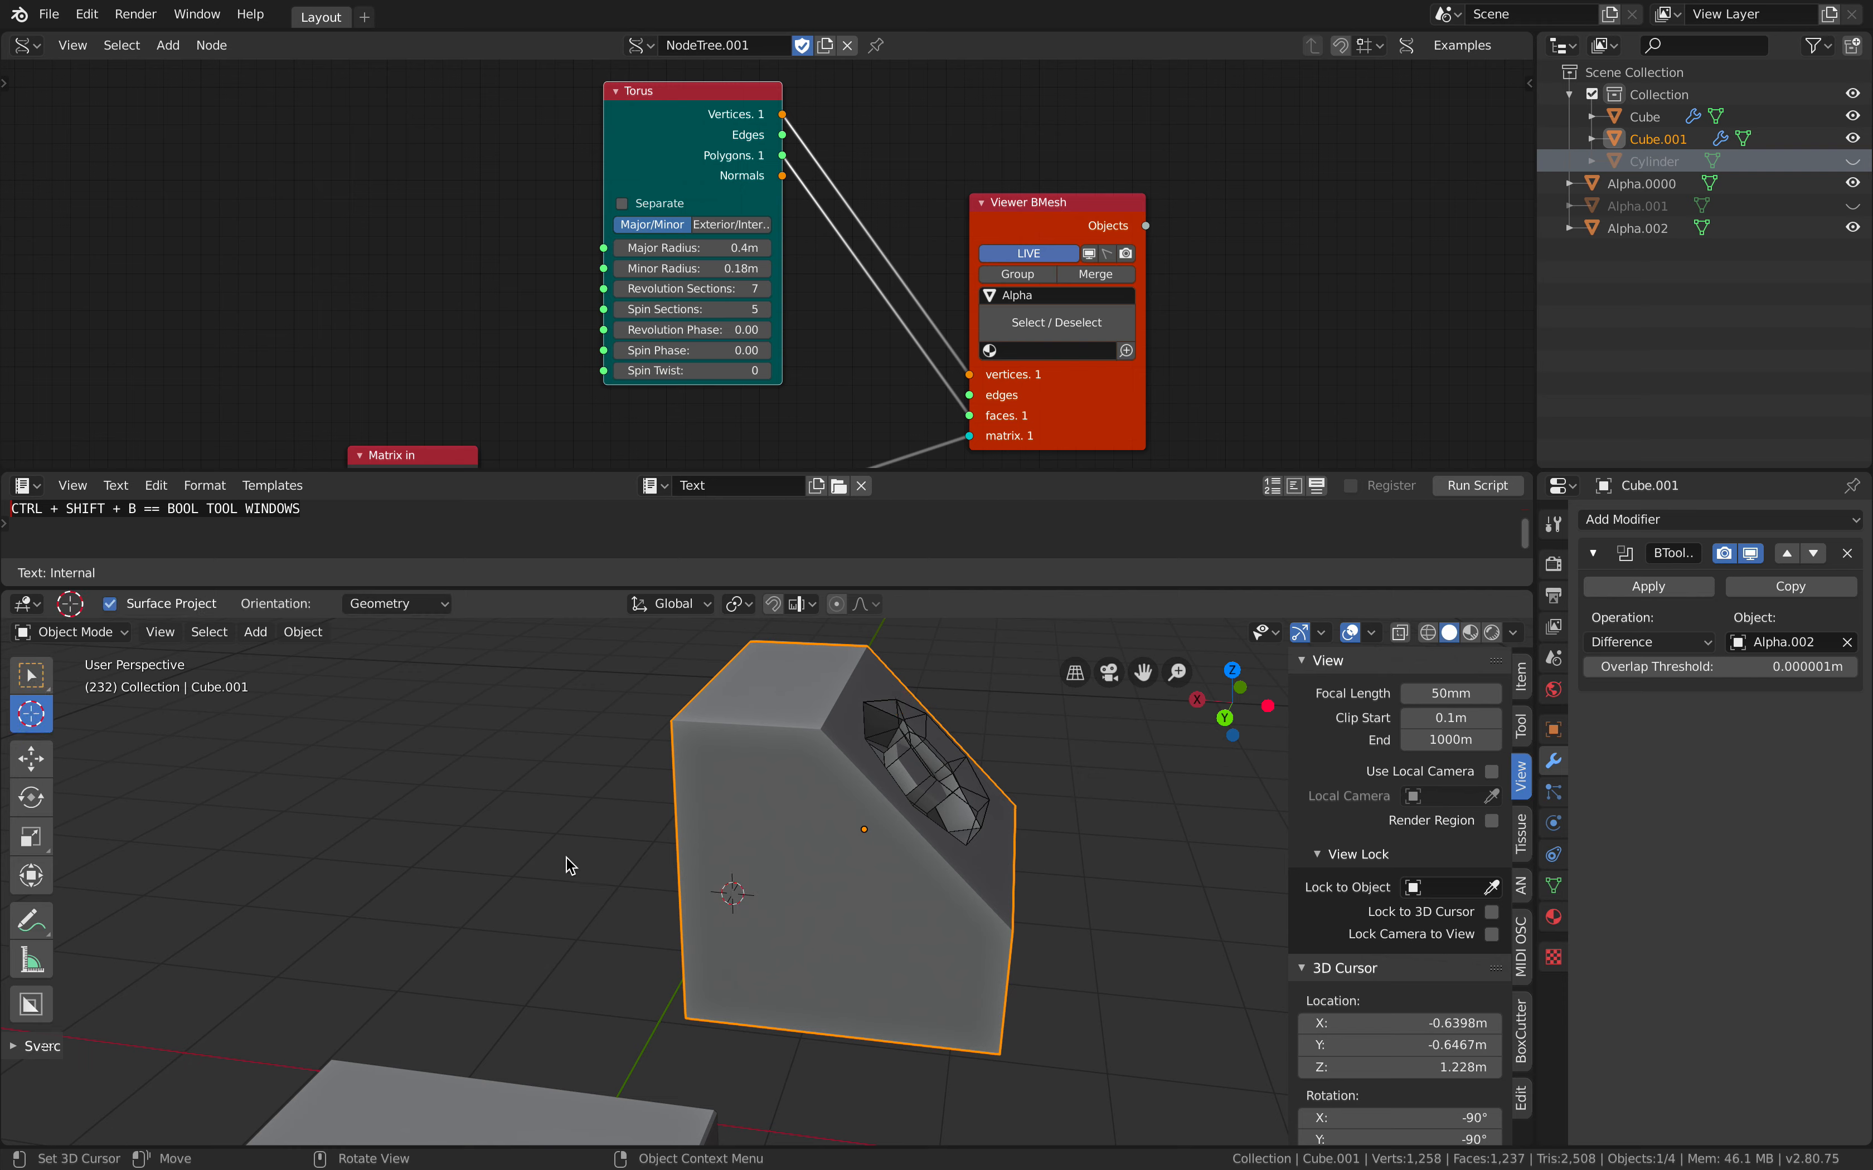
middle_drag(888, 863, 818, 887)
key(Right)
drag(797, 882, 833, 881)
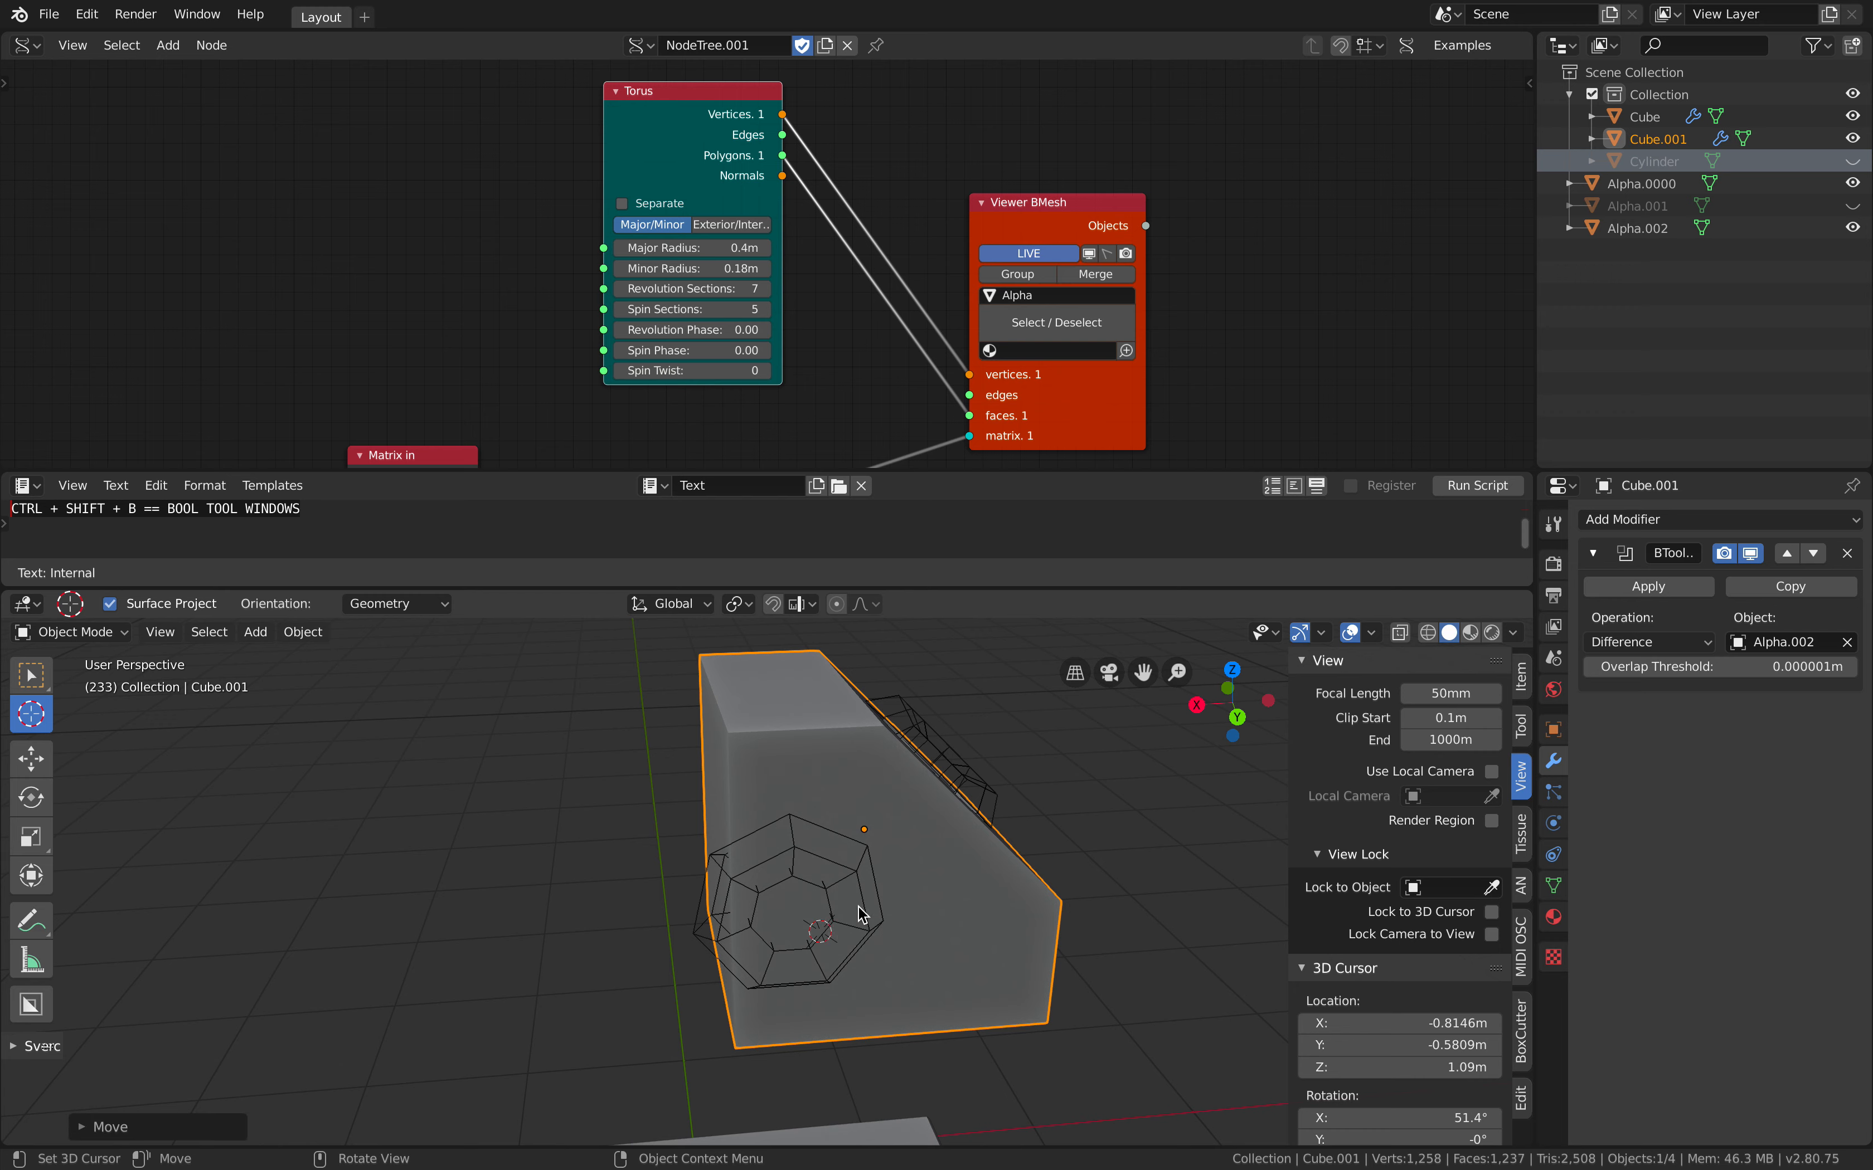
key(space)
click(881, 888)
click(877, 895)
click(859, 896)
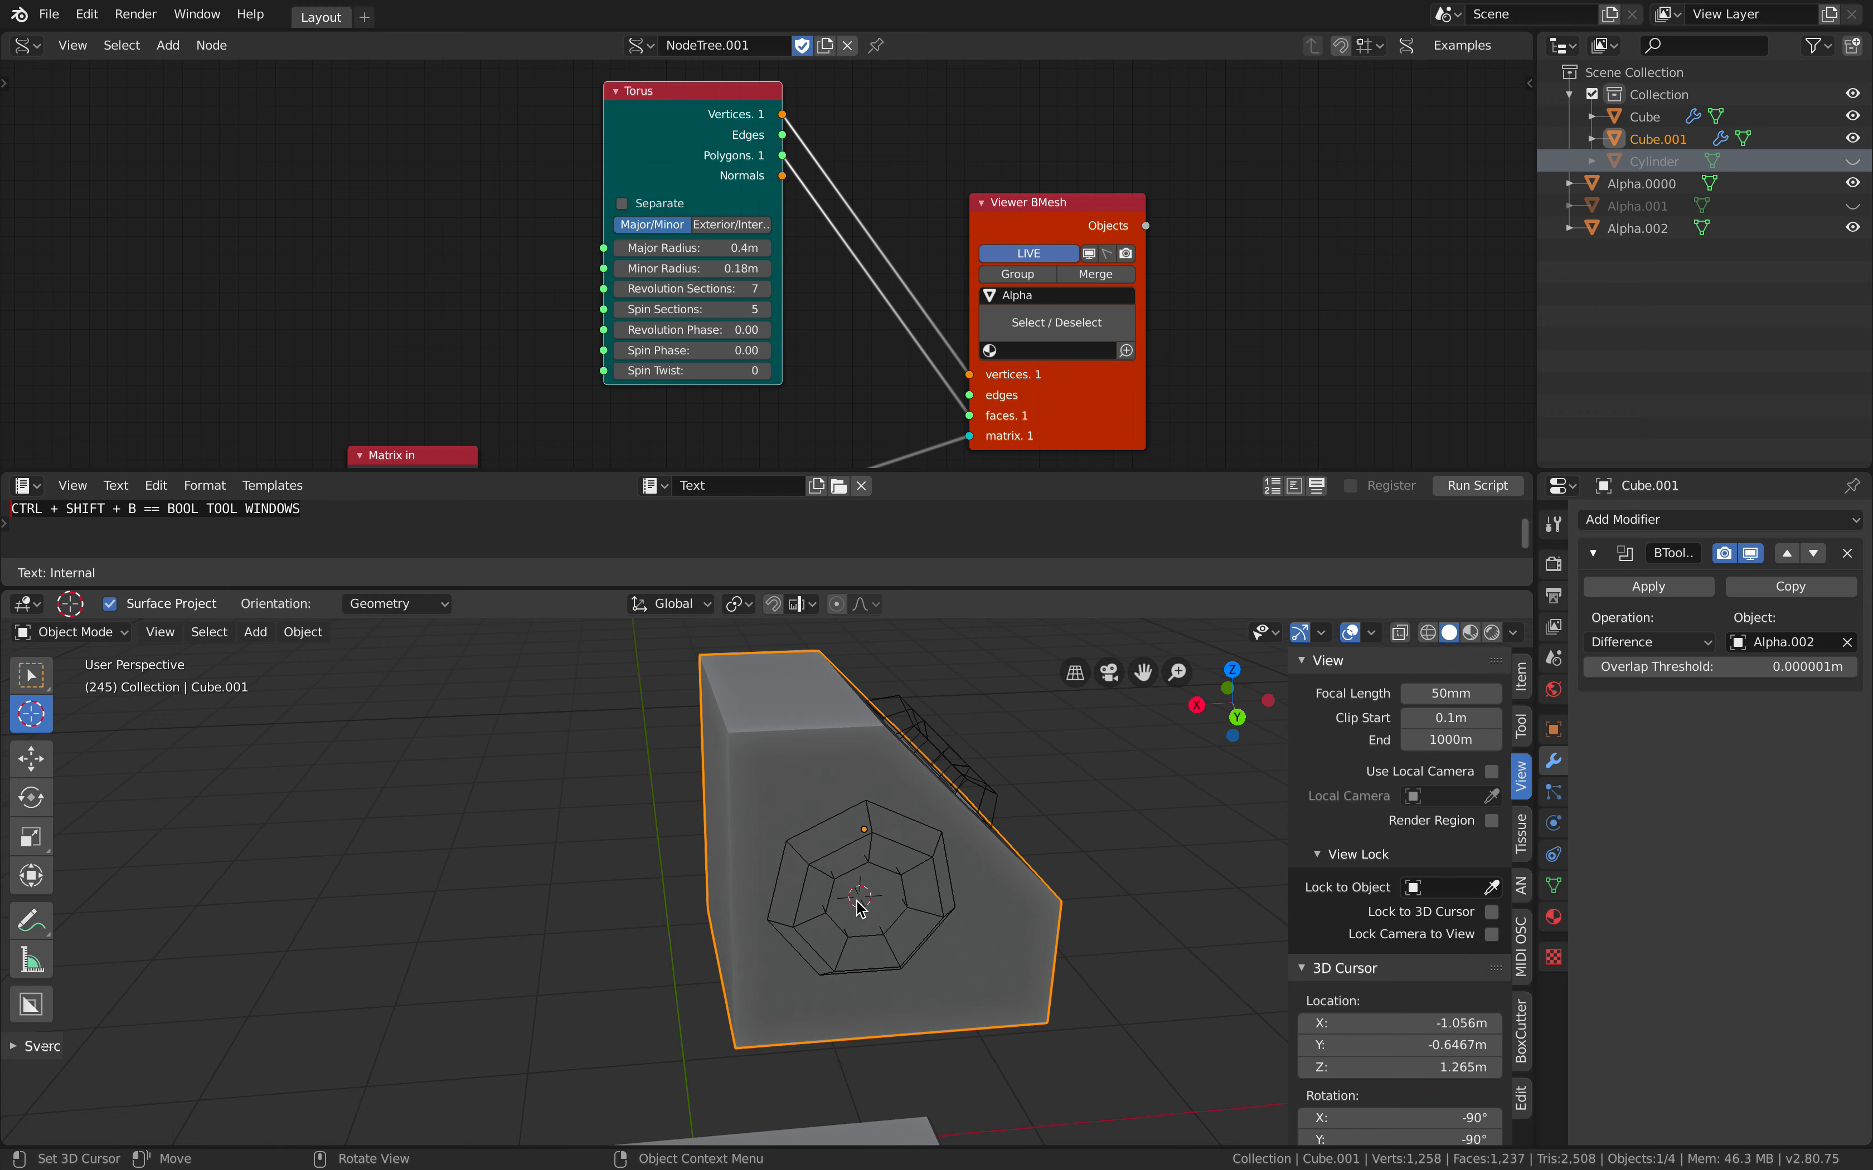
click(856, 902)
key(space)
middle_drag(955, 891, 805, 826)
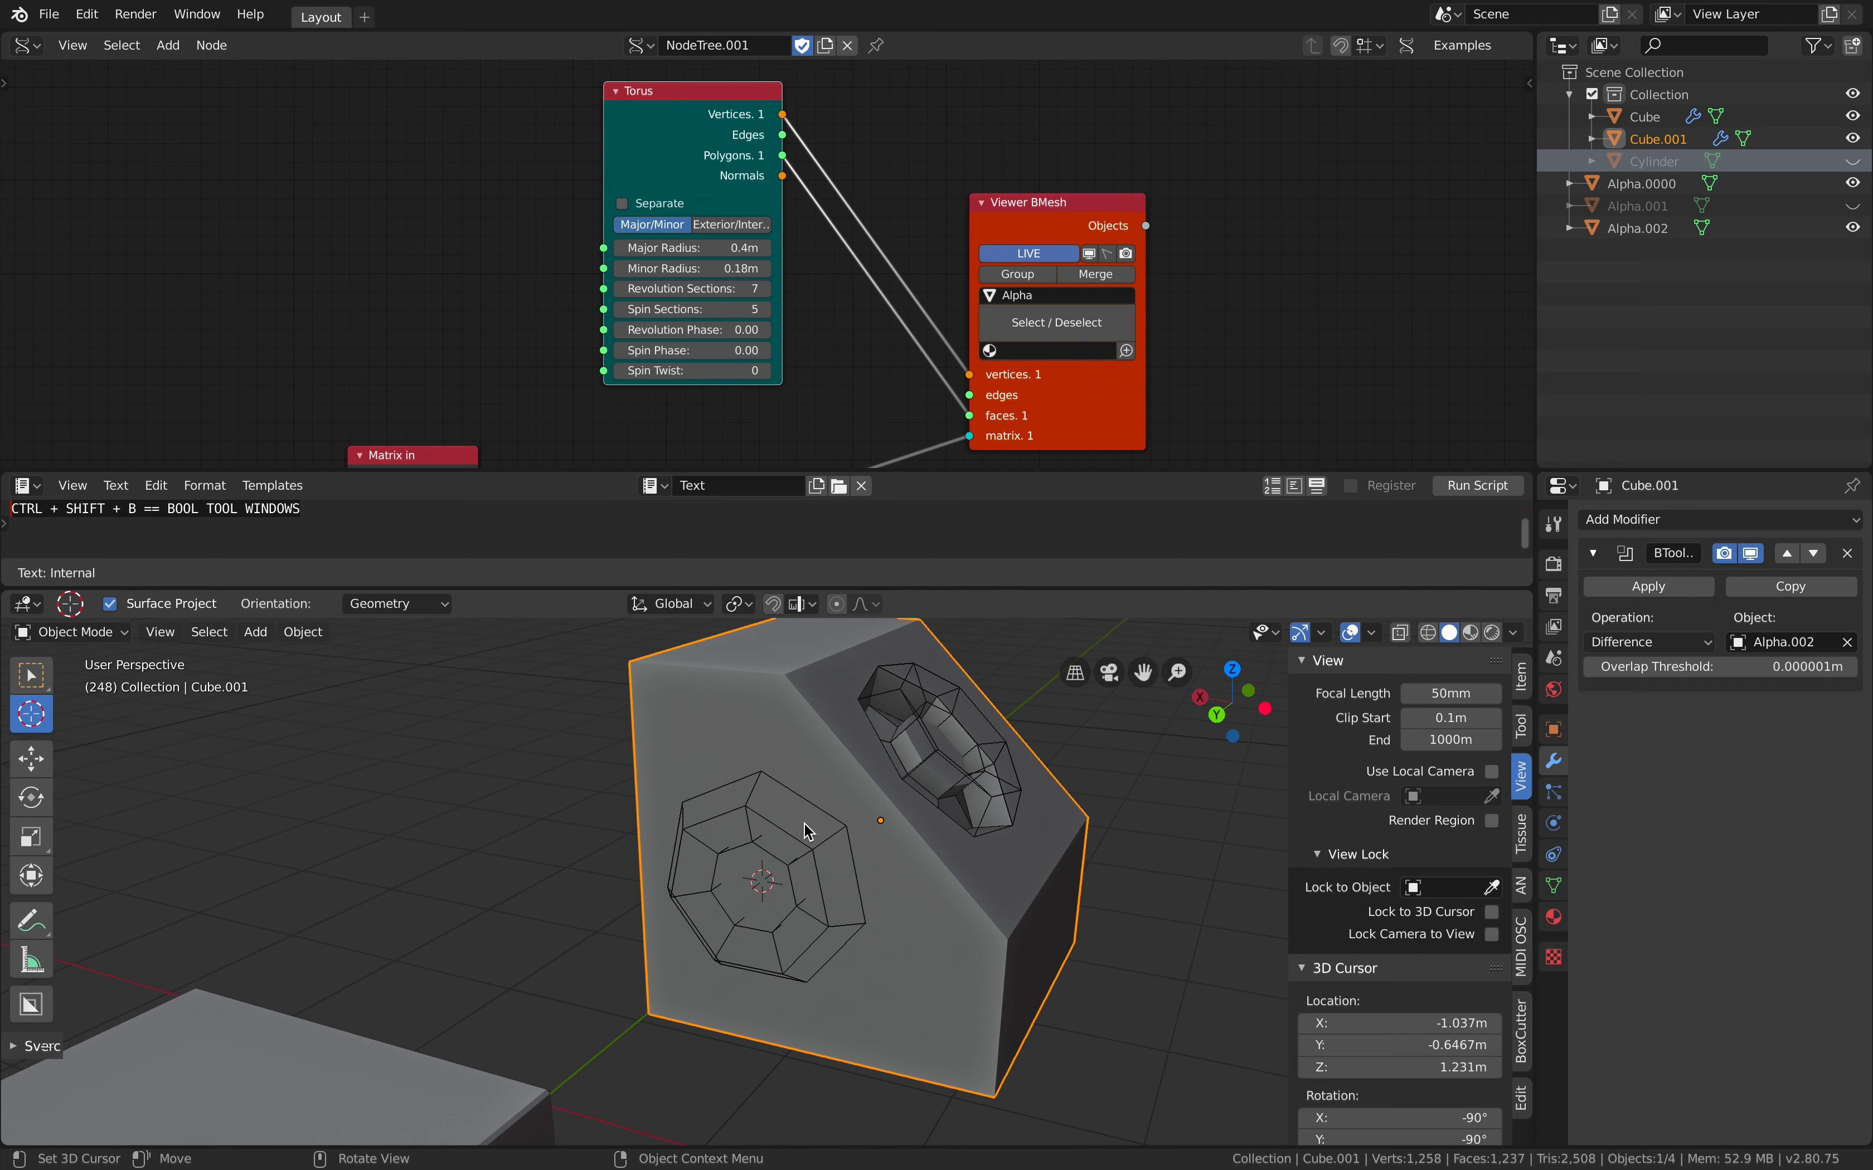
Select the Alpha.0000 torus plus Cube.001 as the active object, and cut the side face with Bool Tool's Brush Difference, leaving nothing selected
shift+click(786, 795)
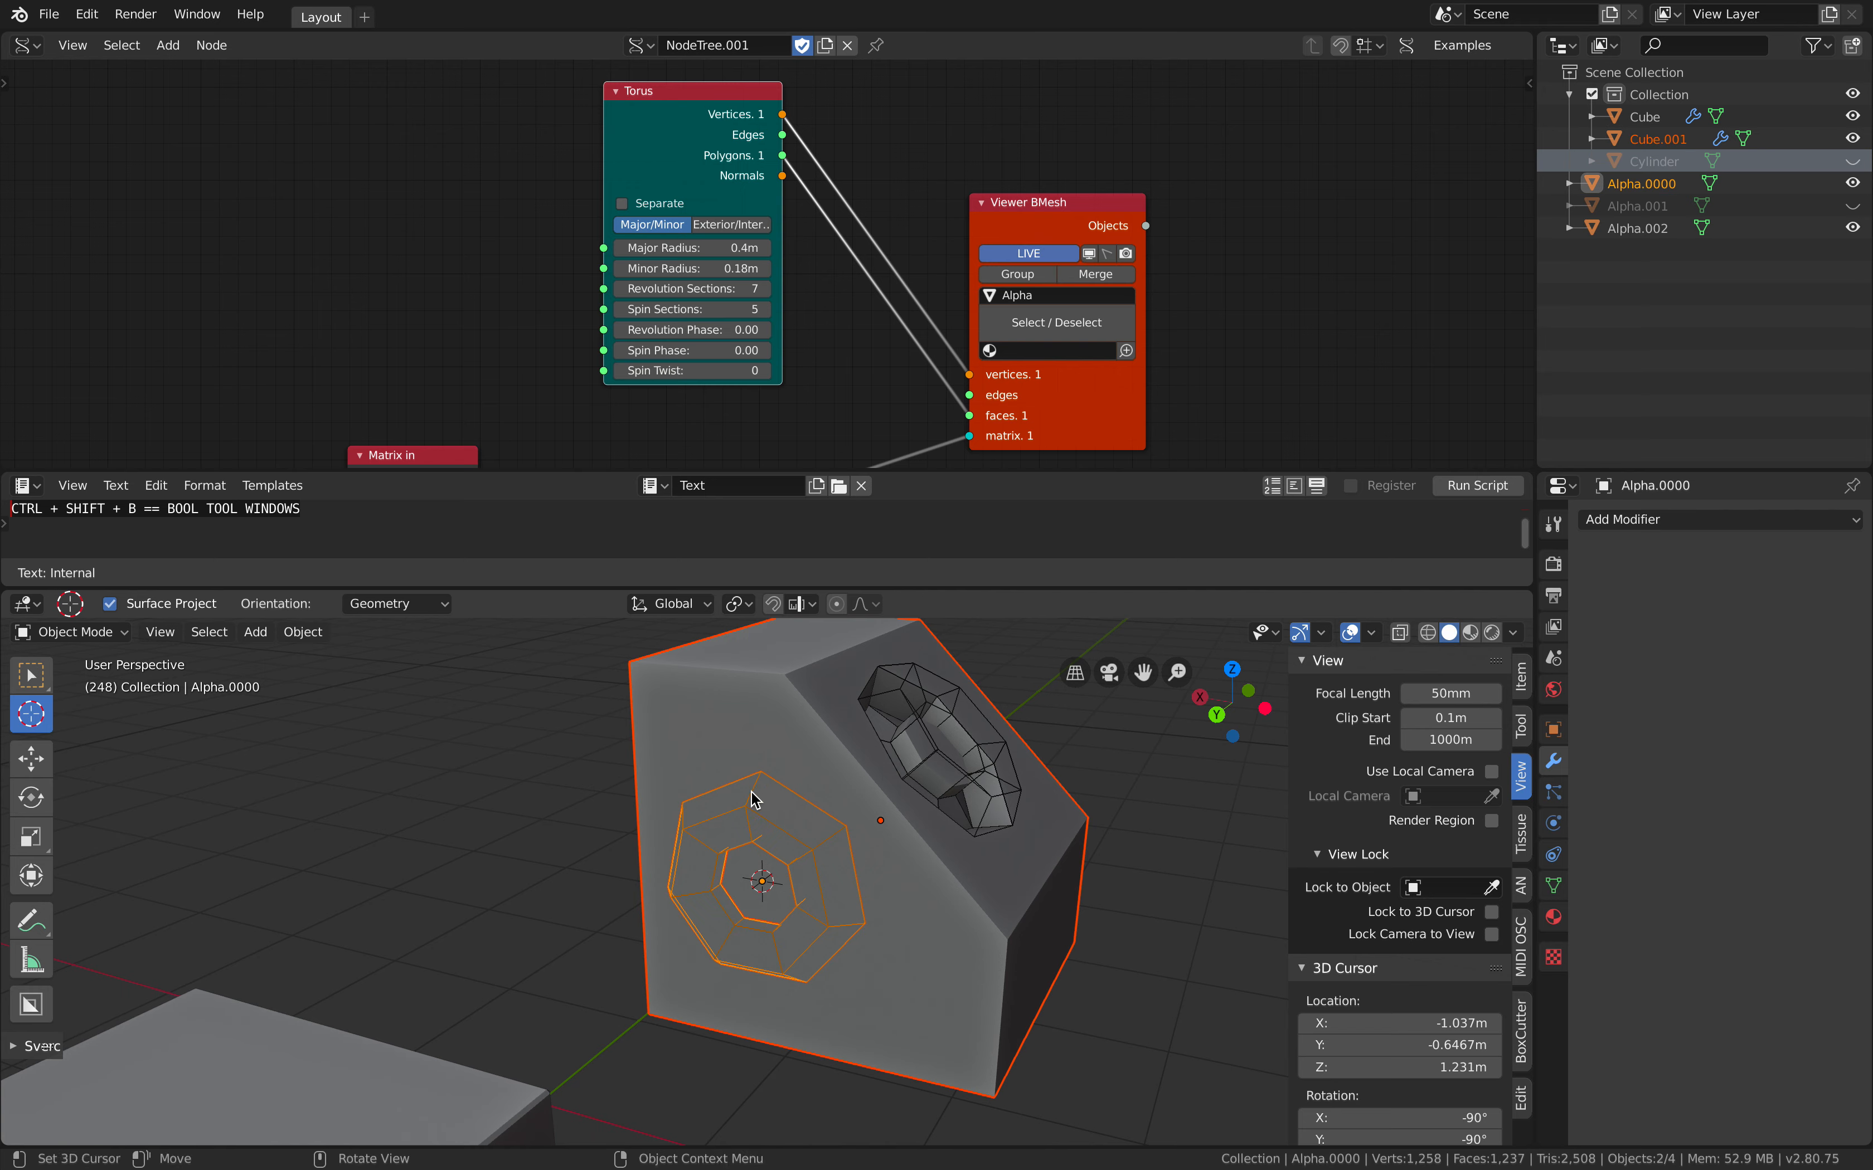
key(alt+a)
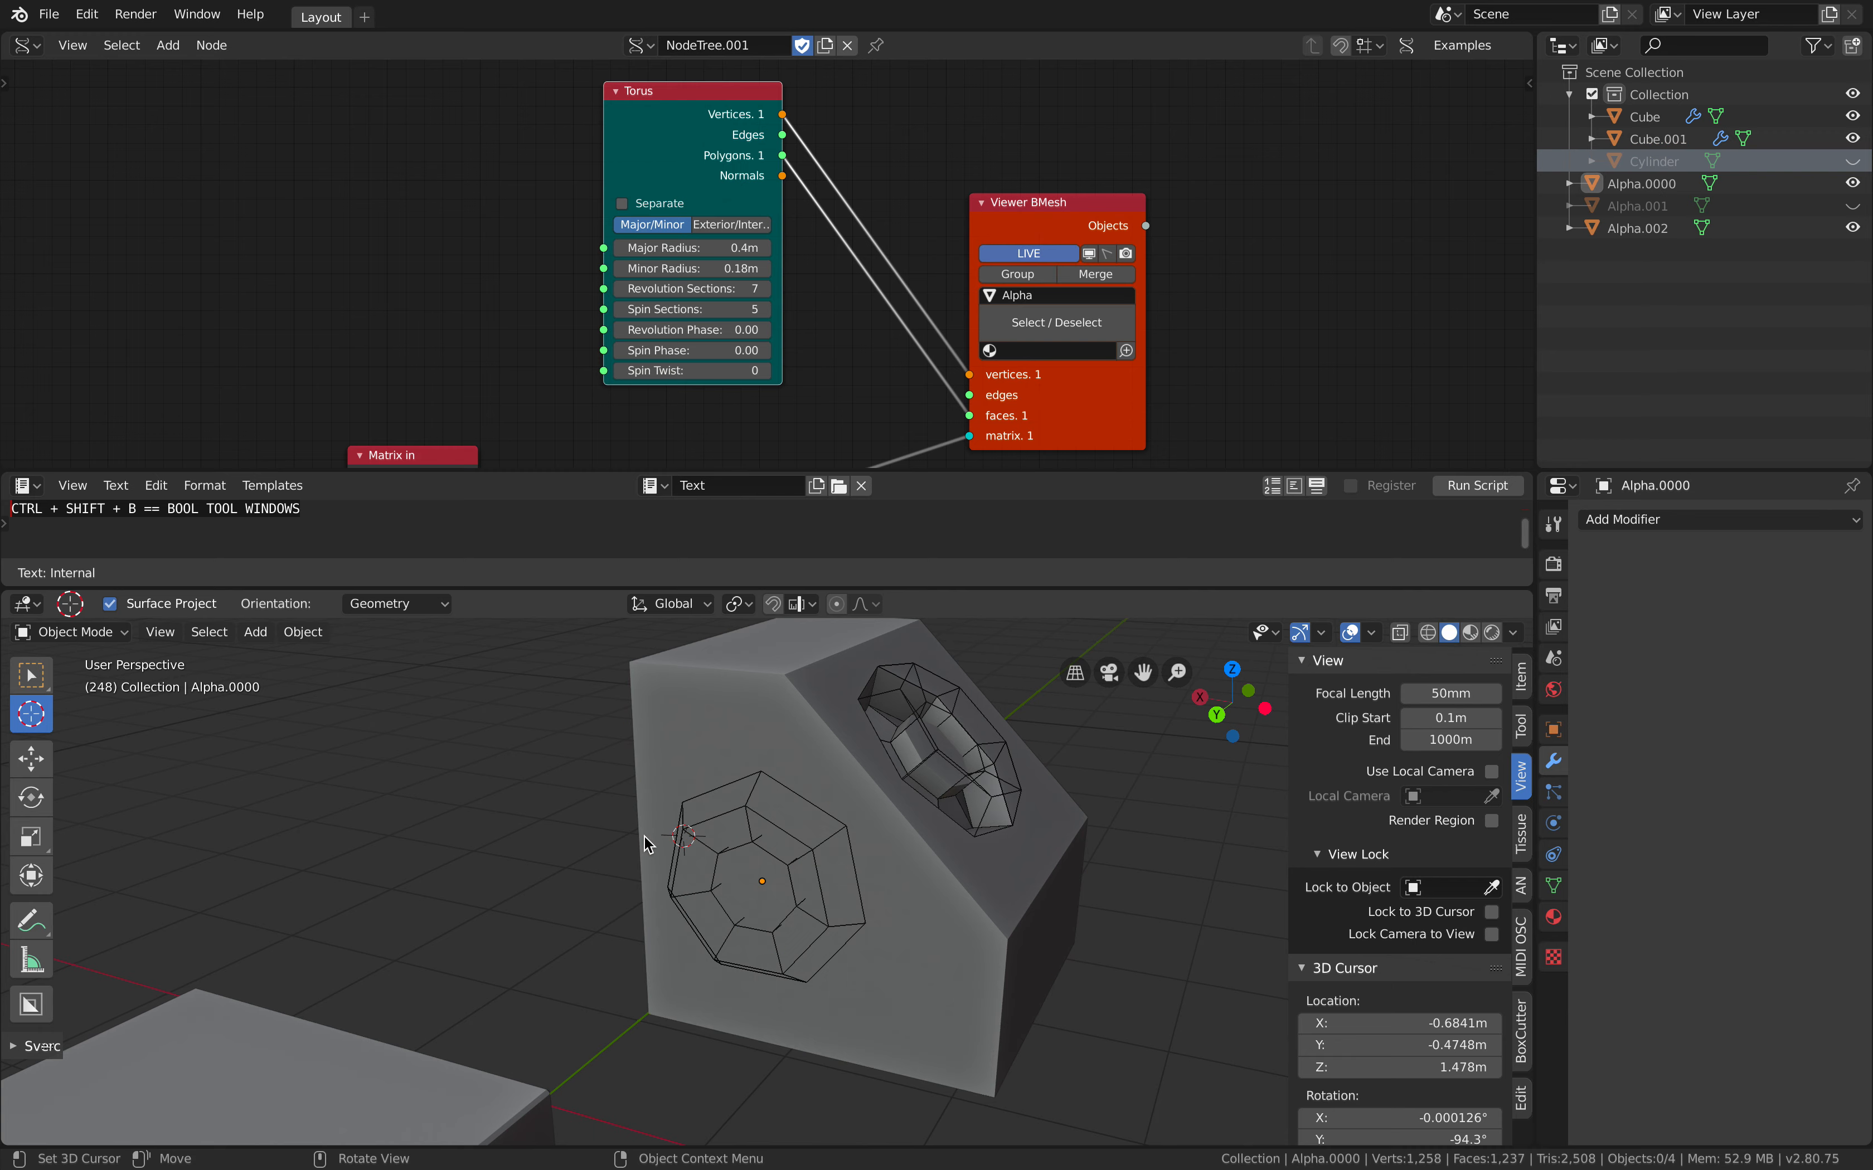
click(719, 825)
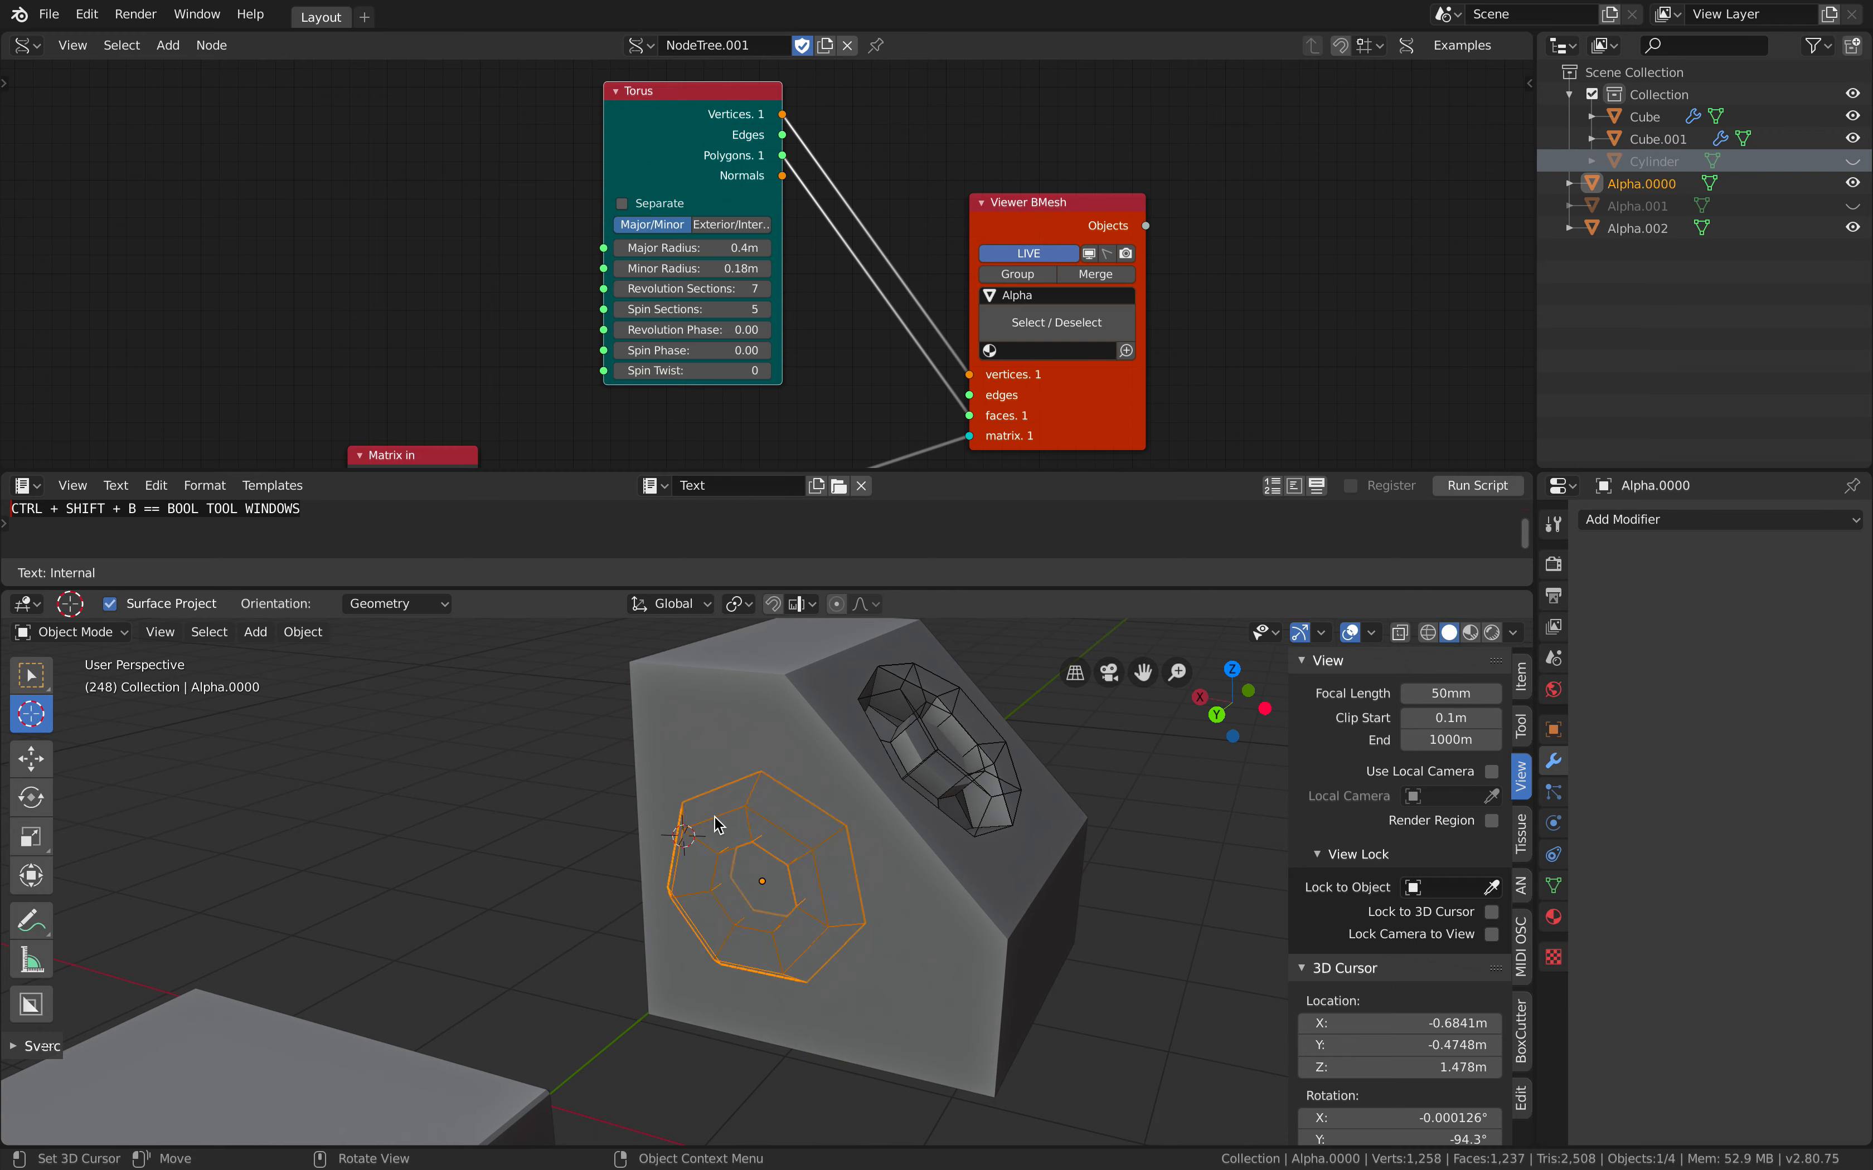
shift+click(766, 742)
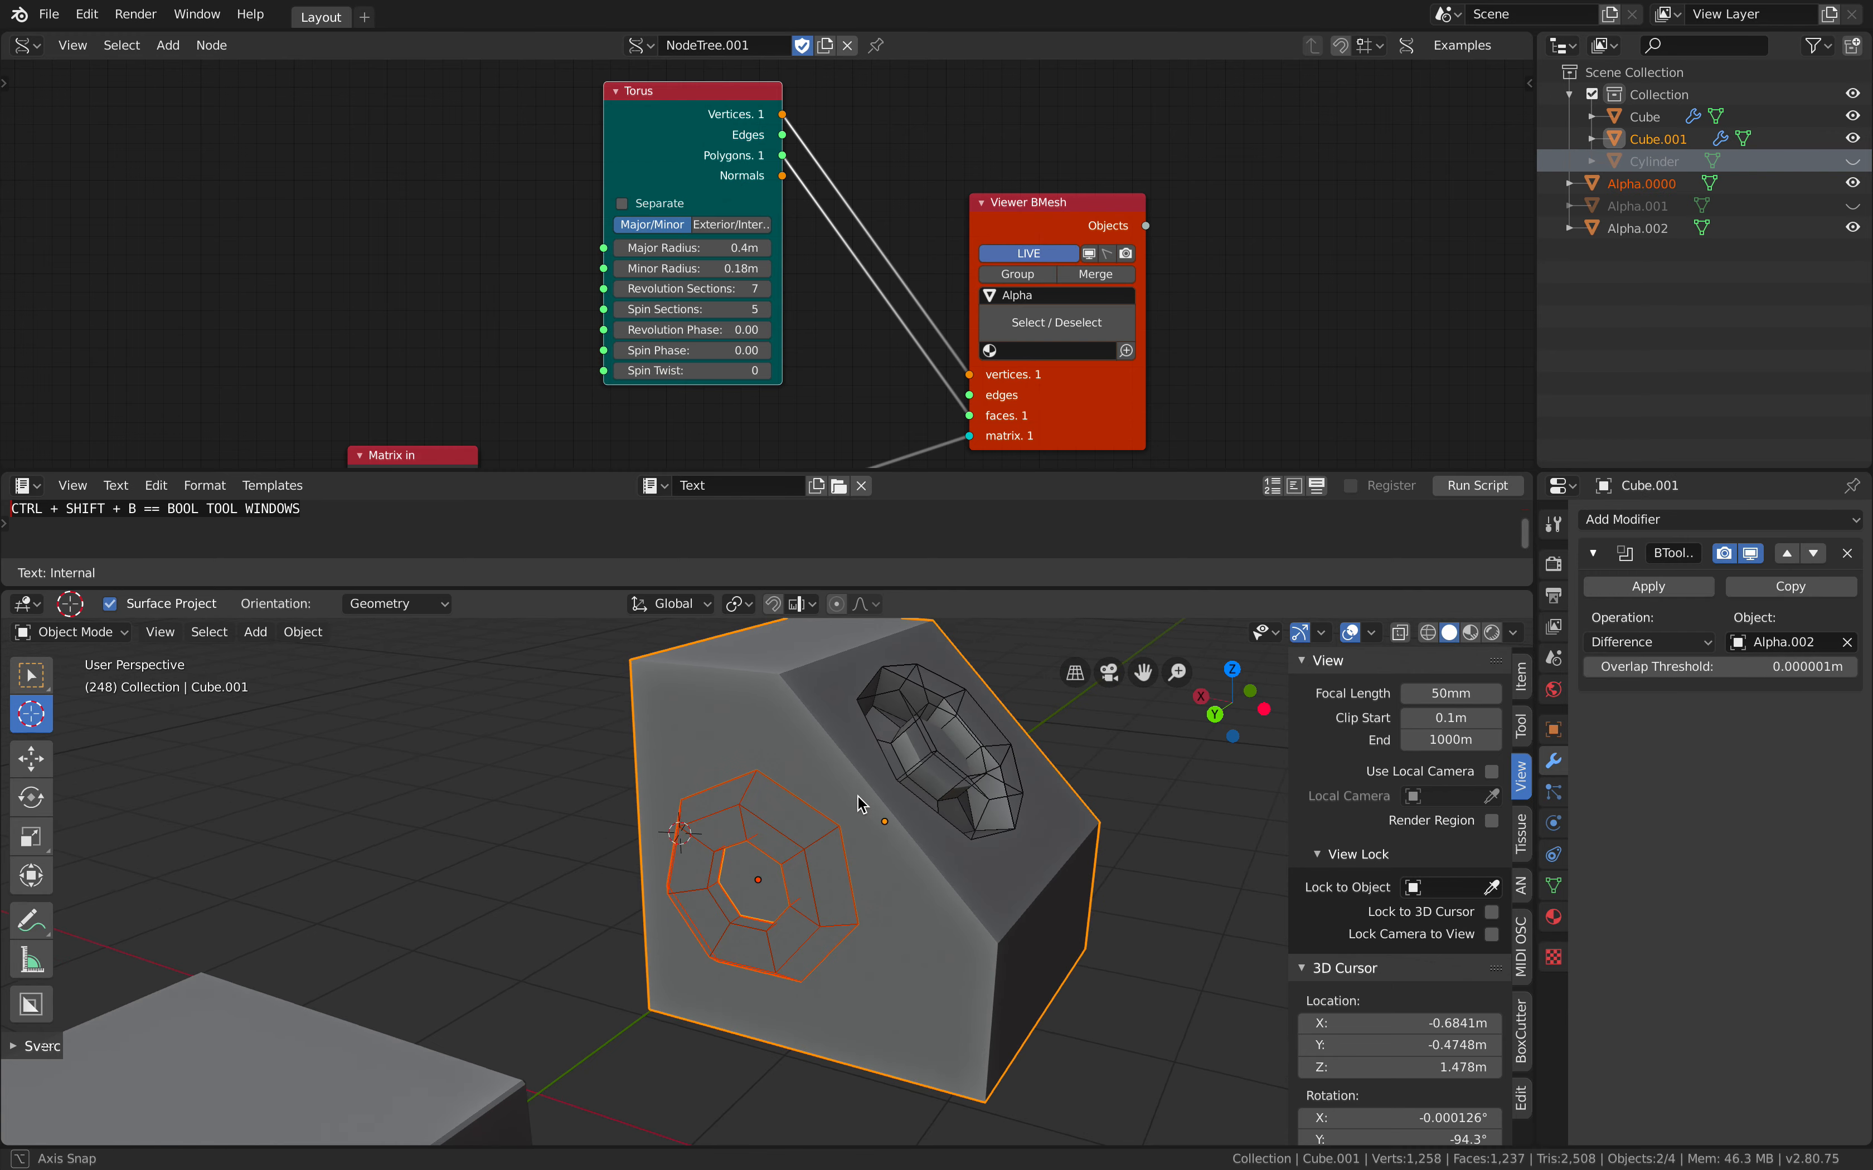
key(ctrl+shift+b)
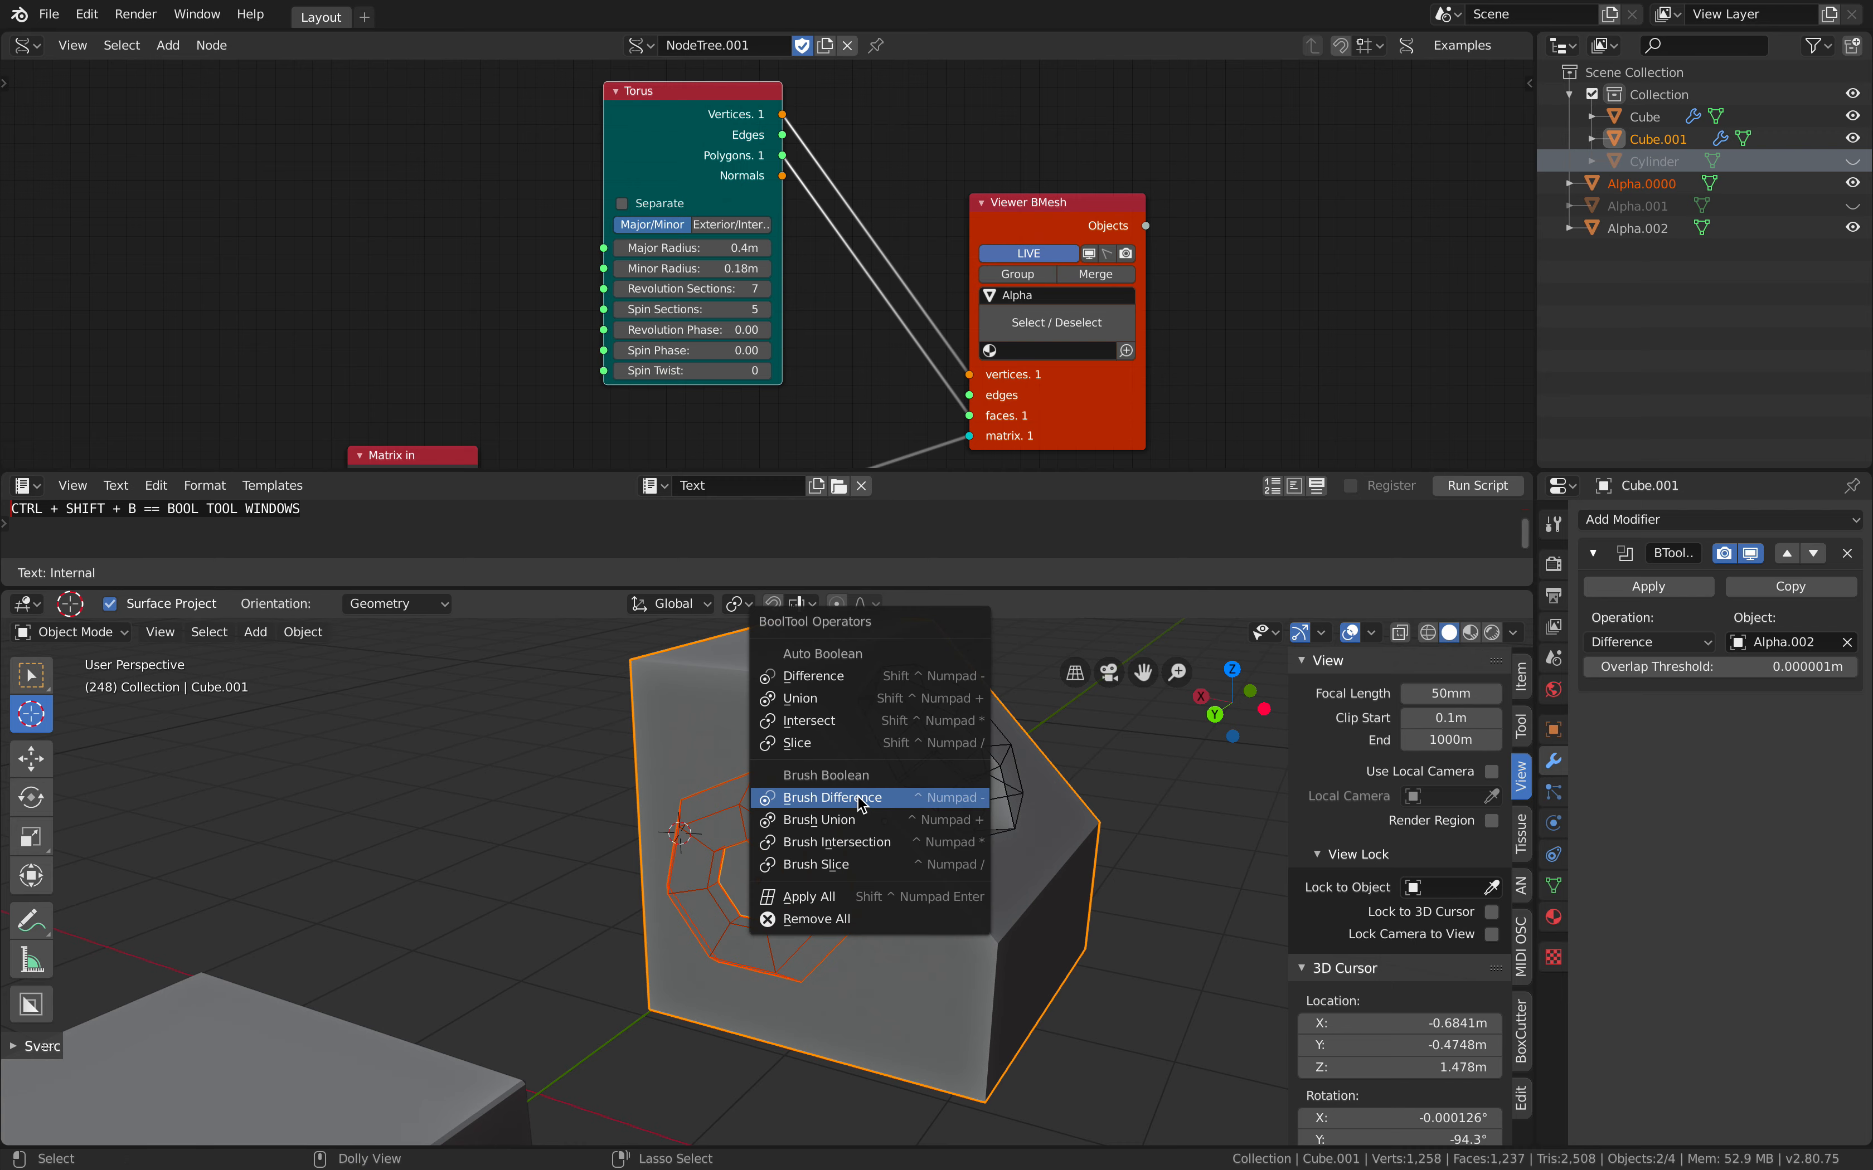
click(781, 805)
middle_drag(766, 822, 785, 819)
click(523, 777)
middle_drag(522, 777, 819, 810)
click(795, 820)
right_click(797, 813)
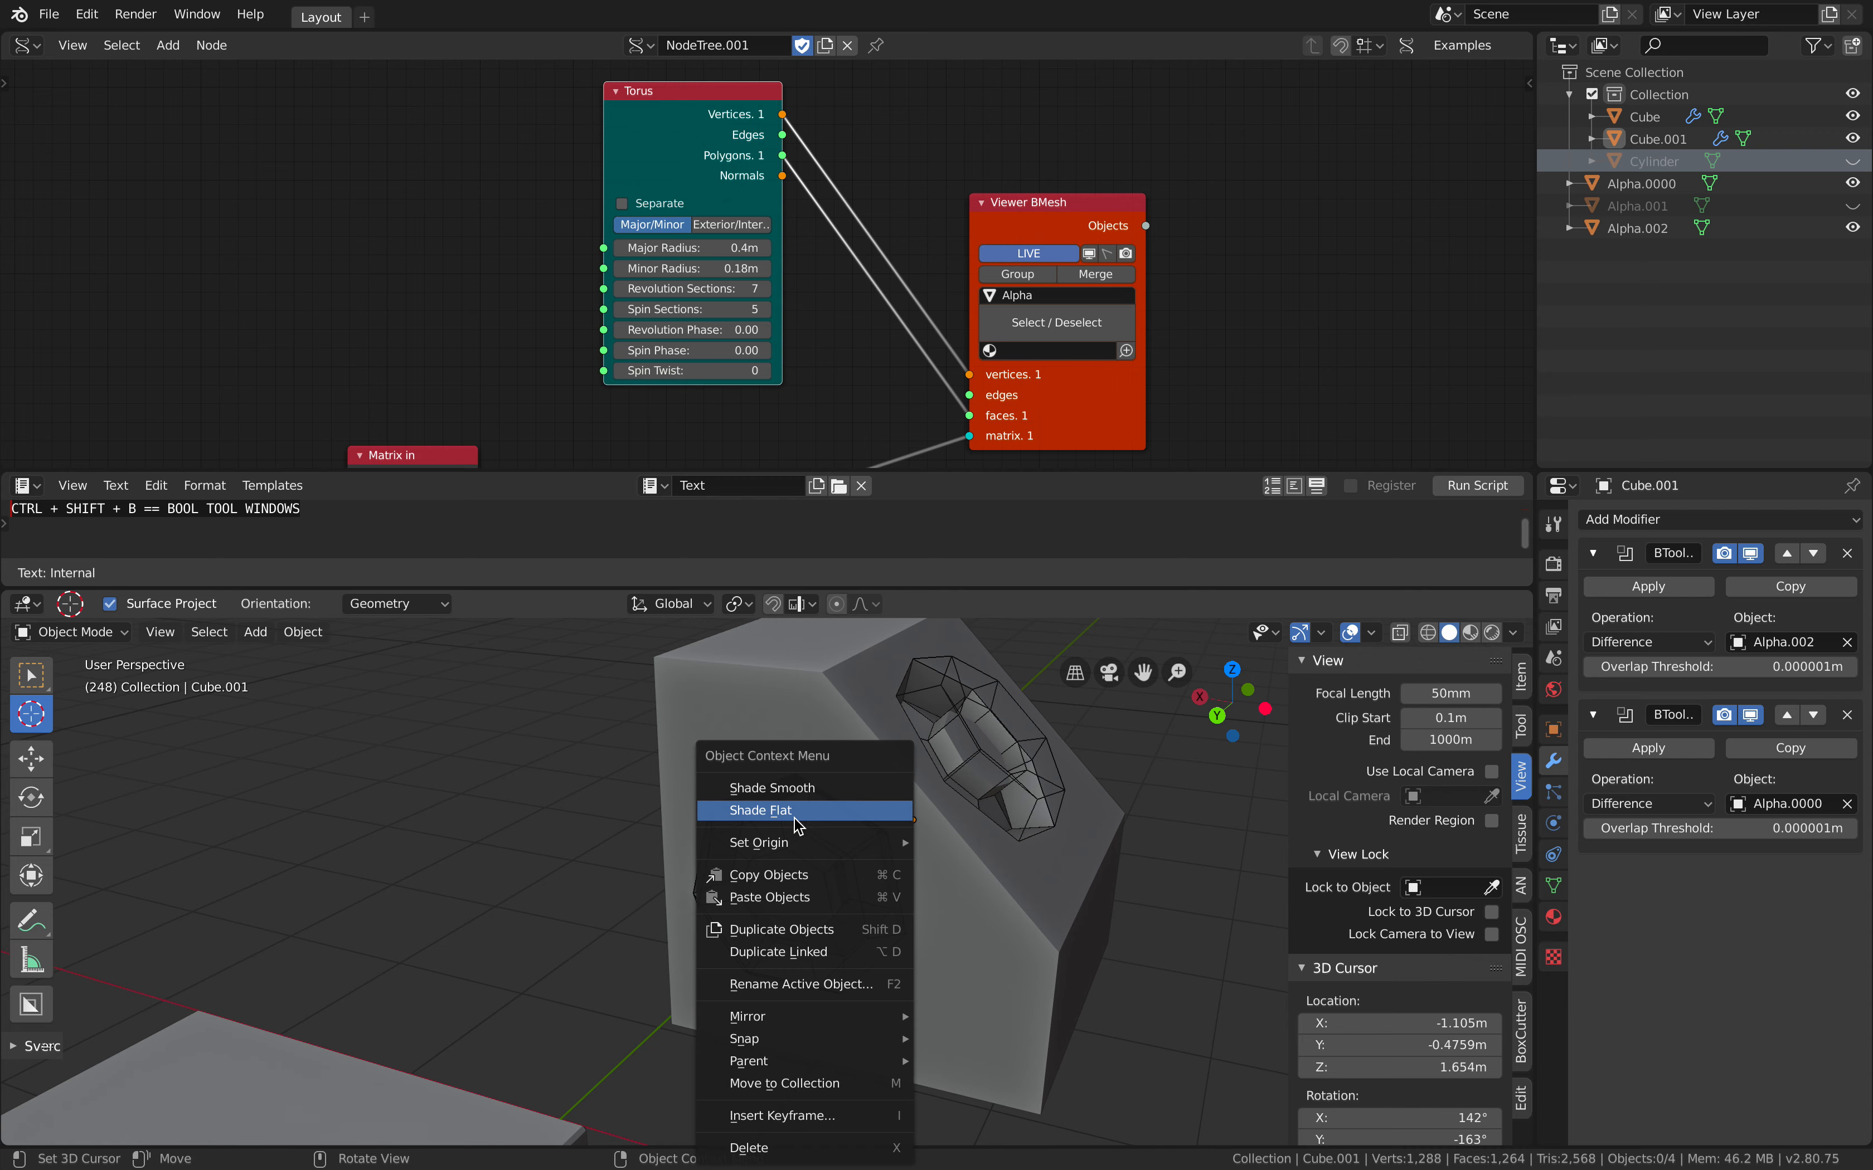
shift+middle_drag(783, 819, 740, 798)
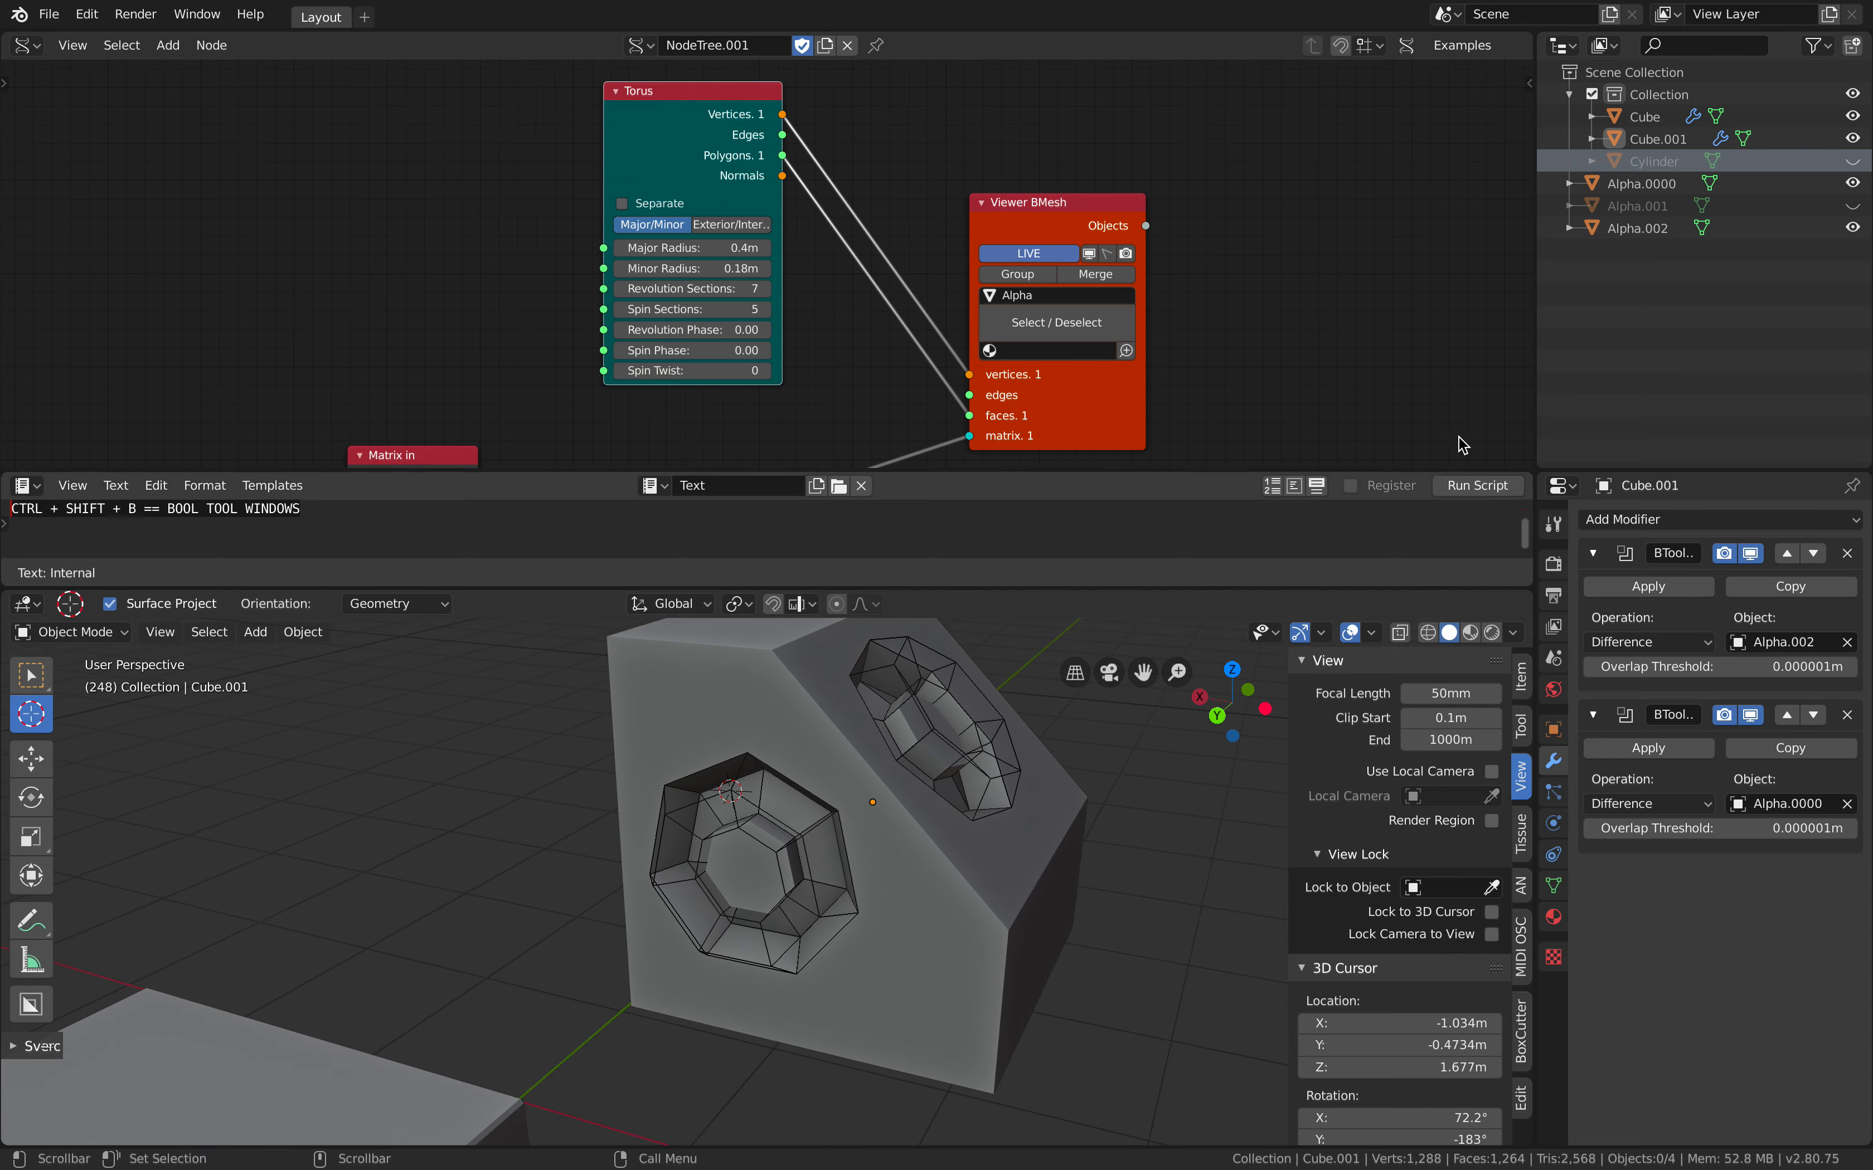
Select the Alpha.0000 torus in the side-face recess and duplicate it in place
click(1648, 183)
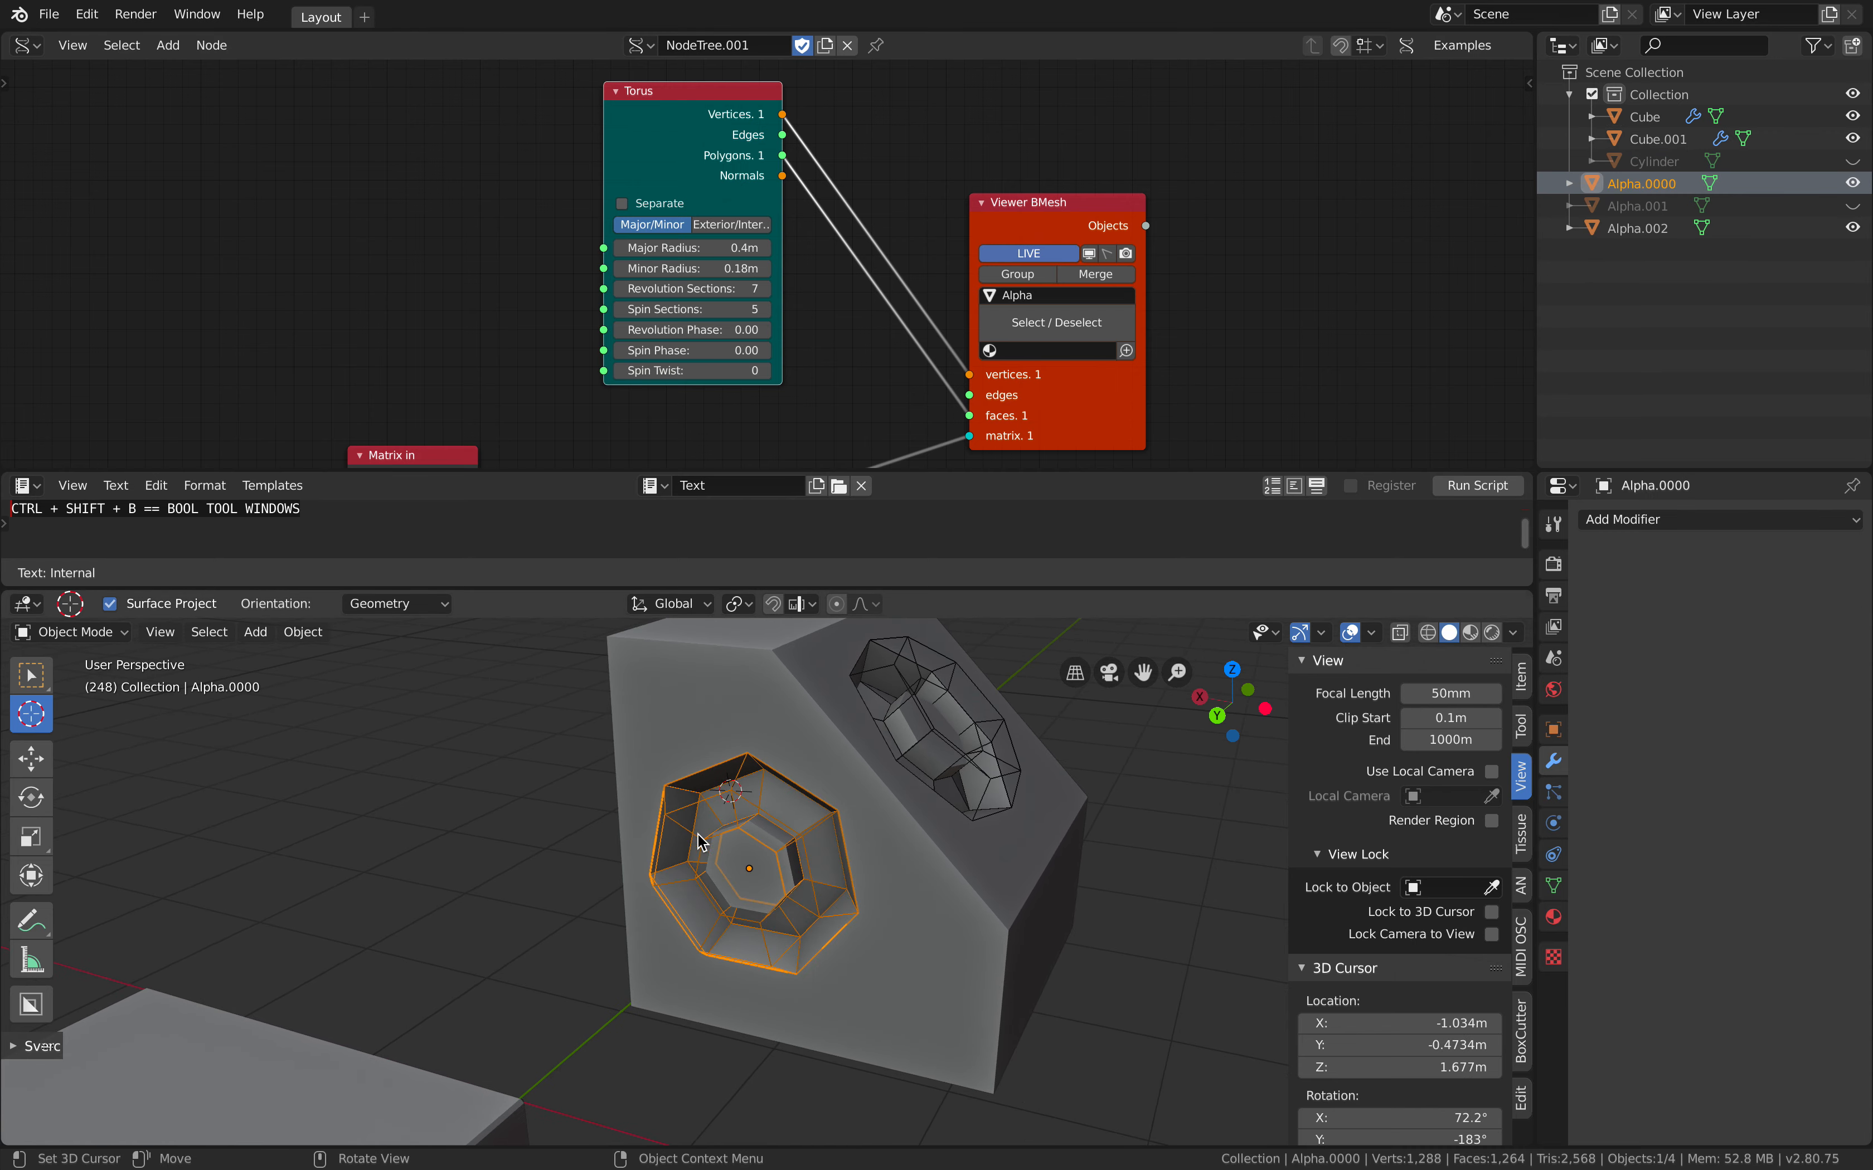
scroll(1112, 359, down, 3)
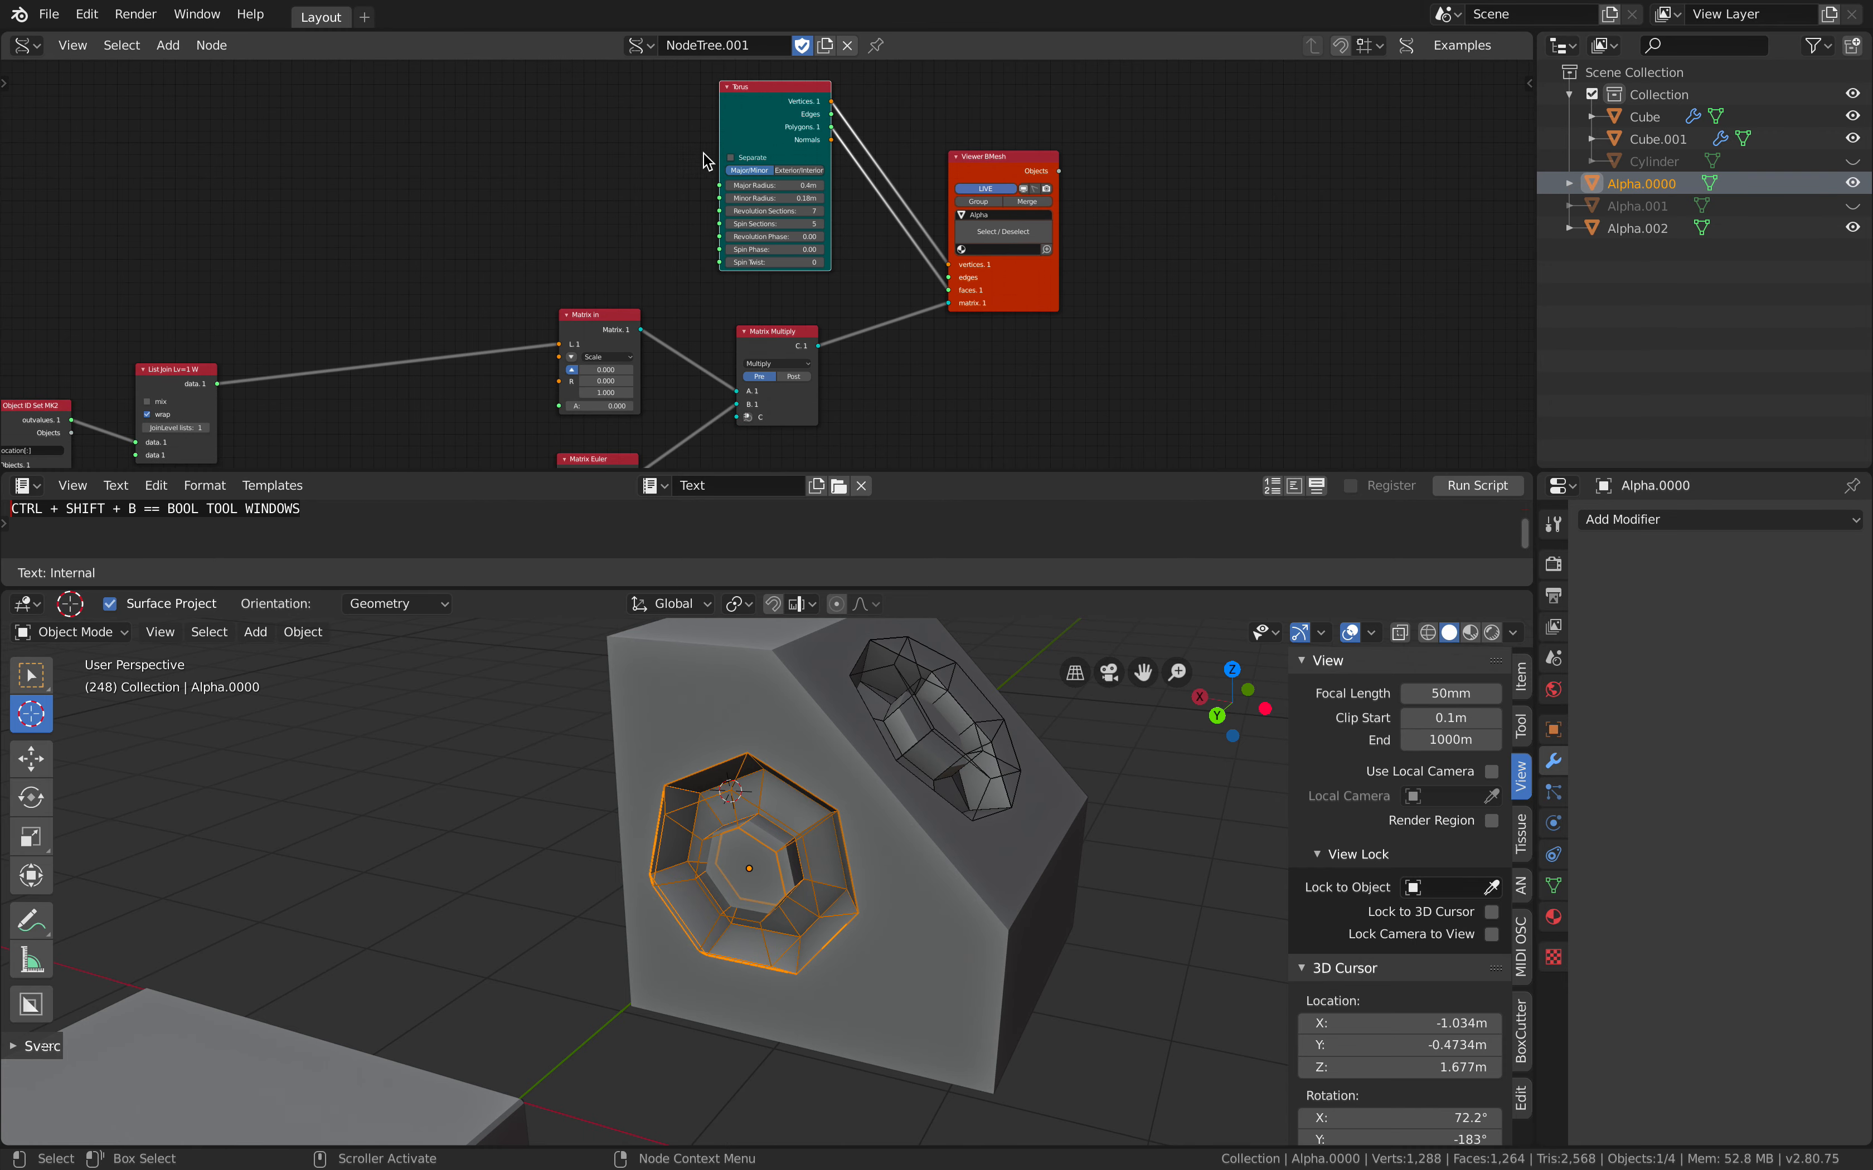
scroll(1091, 294, up, 1)
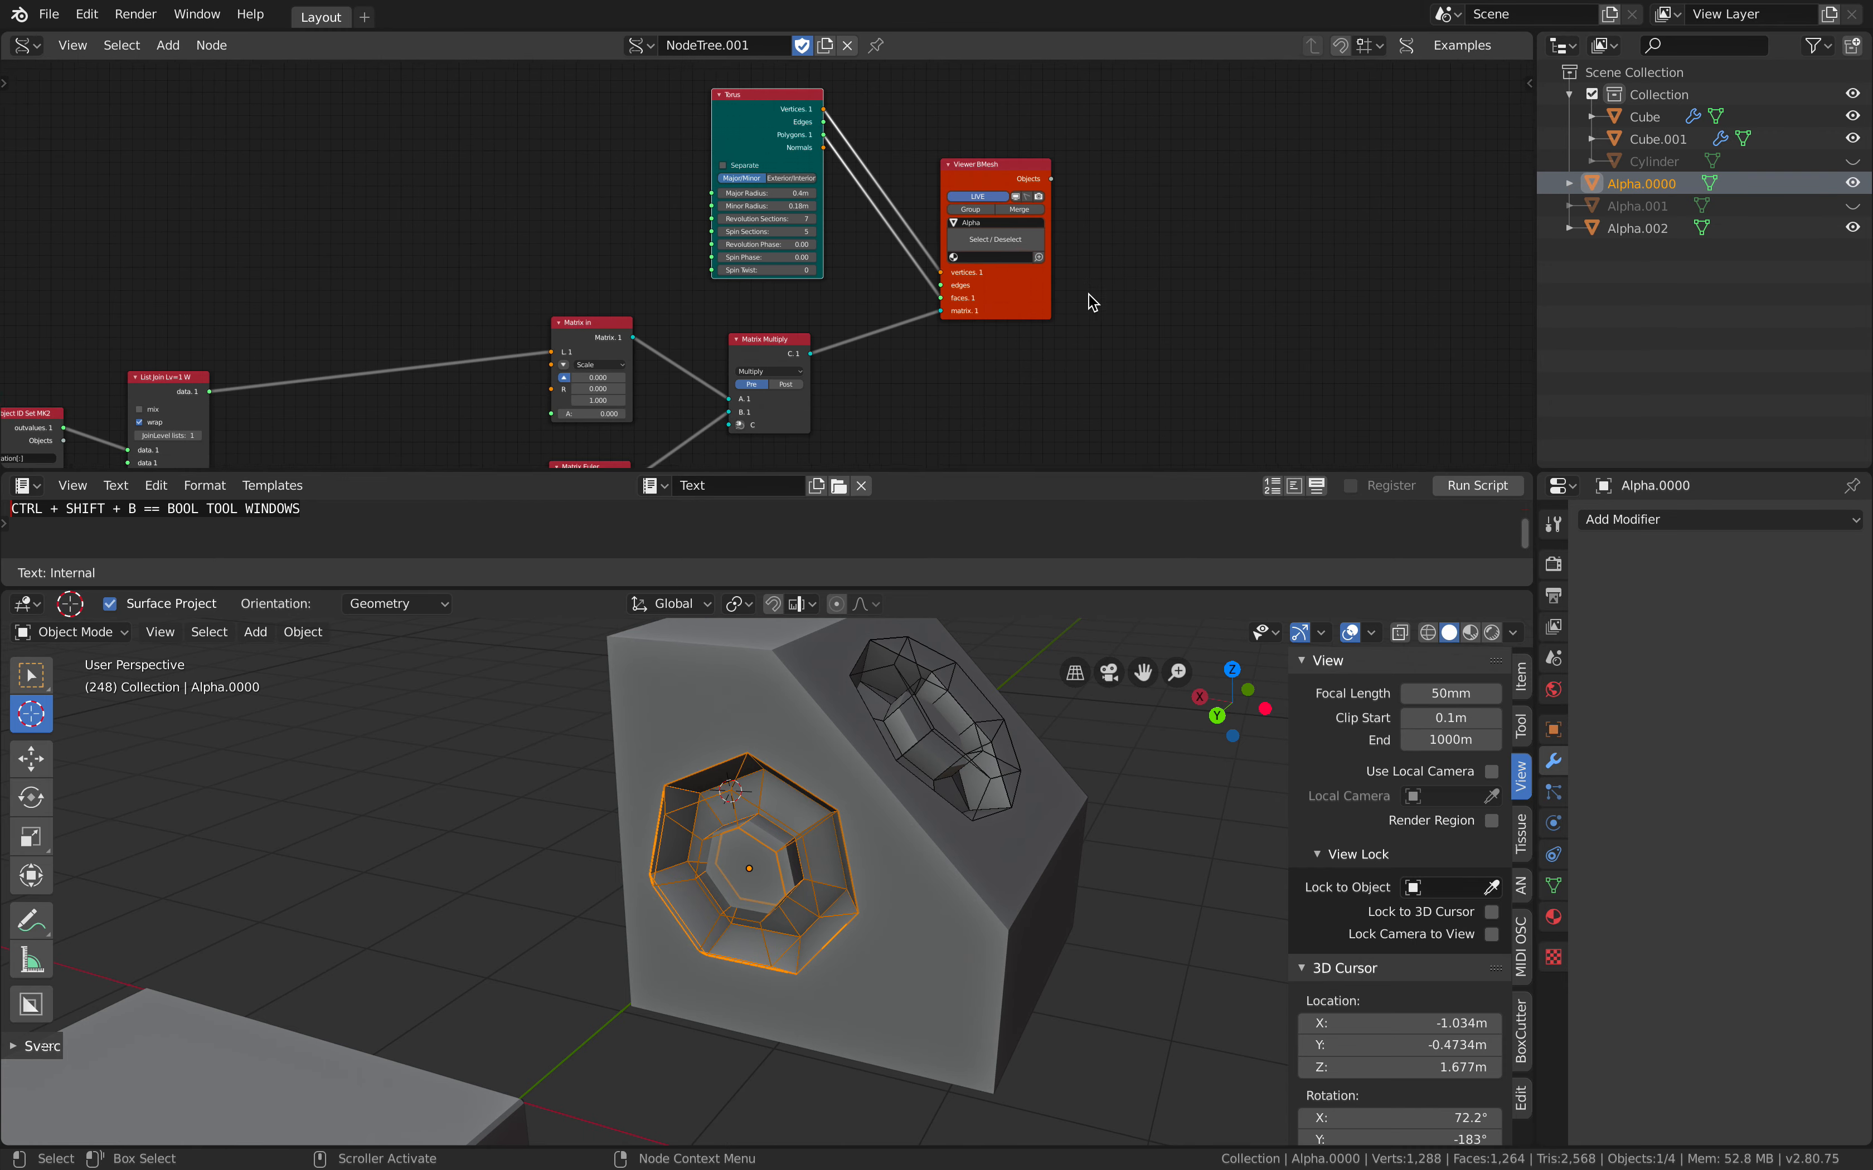
middle_drag(1156, 273, 1152, 281)
click(1644, 228)
click(1648, 184)
key(shift+d)
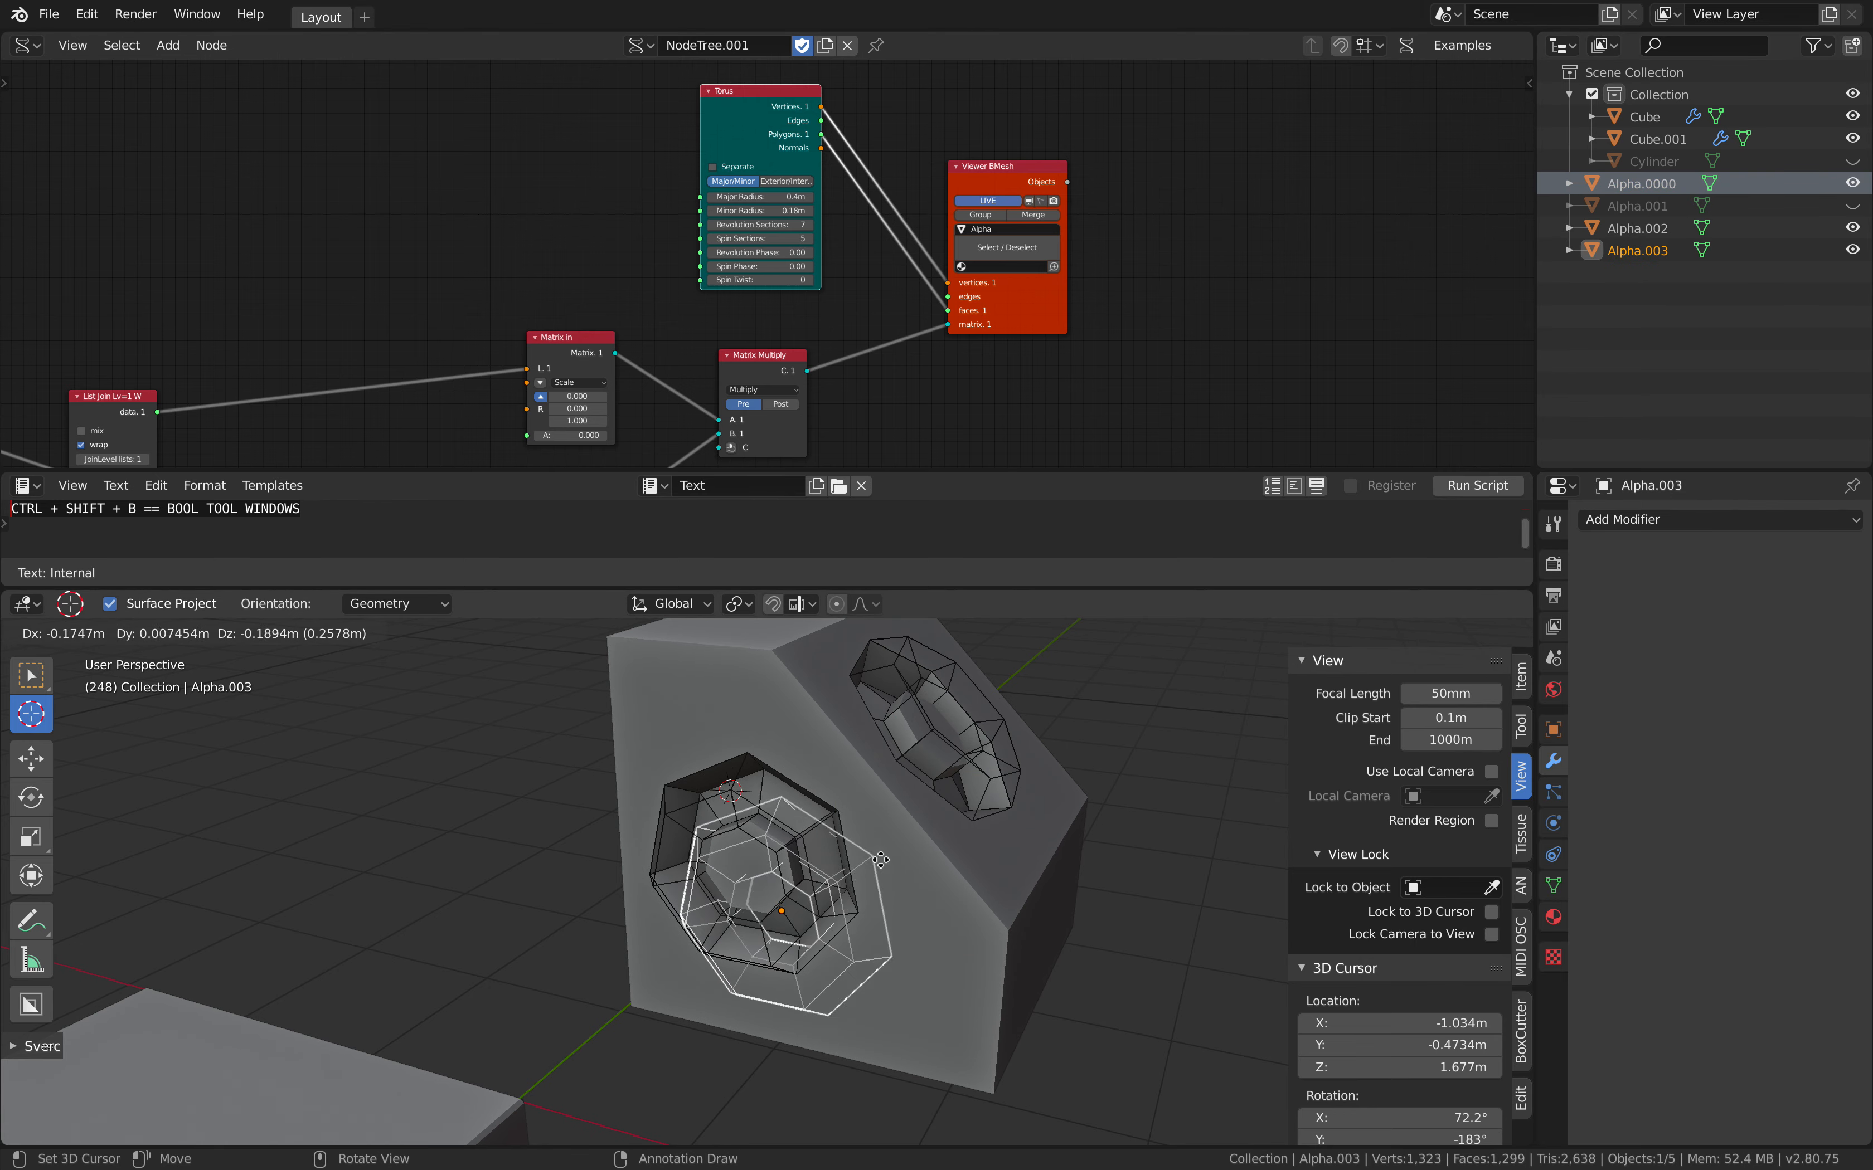
right_click(805, 853)
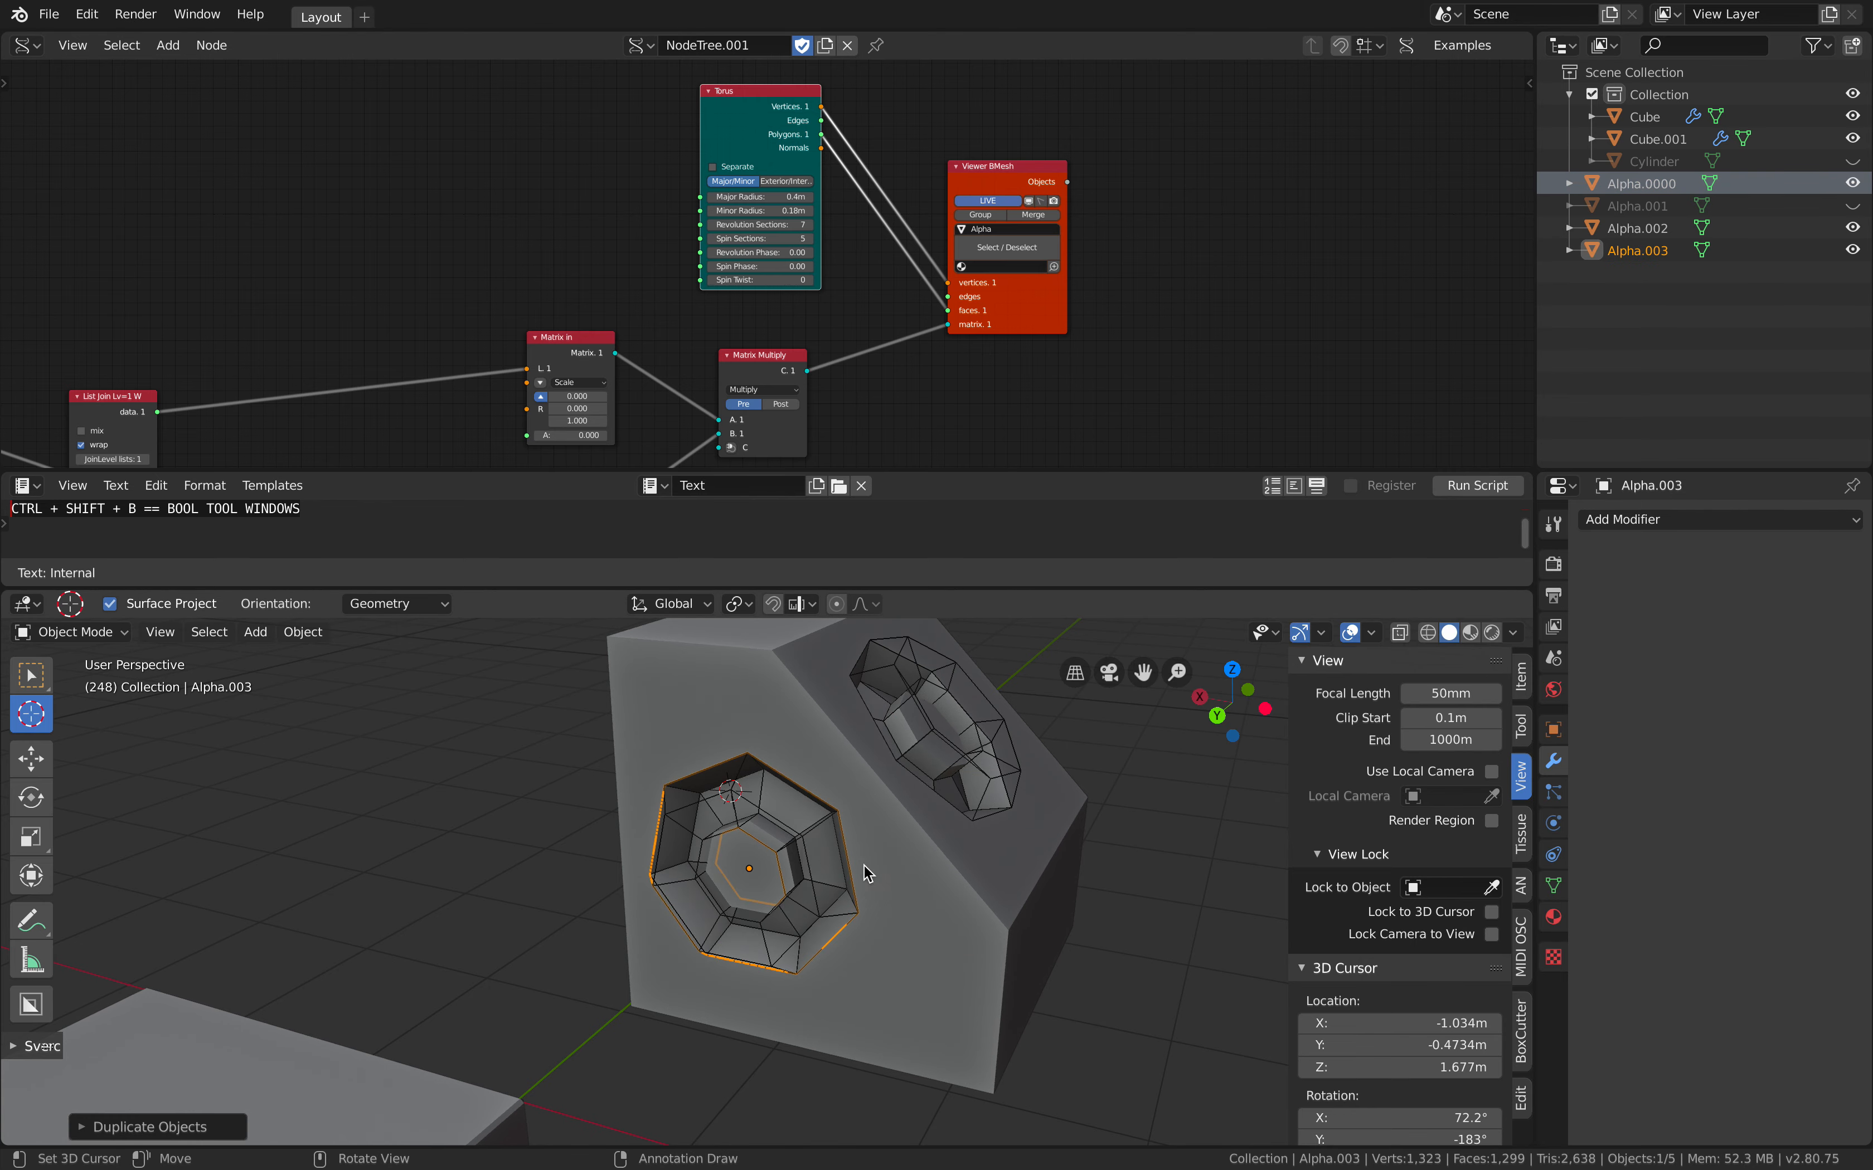
Make Cube.001 the active object and set its second Bool Tool modifier's cutting object to Alpha.003
shift+click(909, 875)
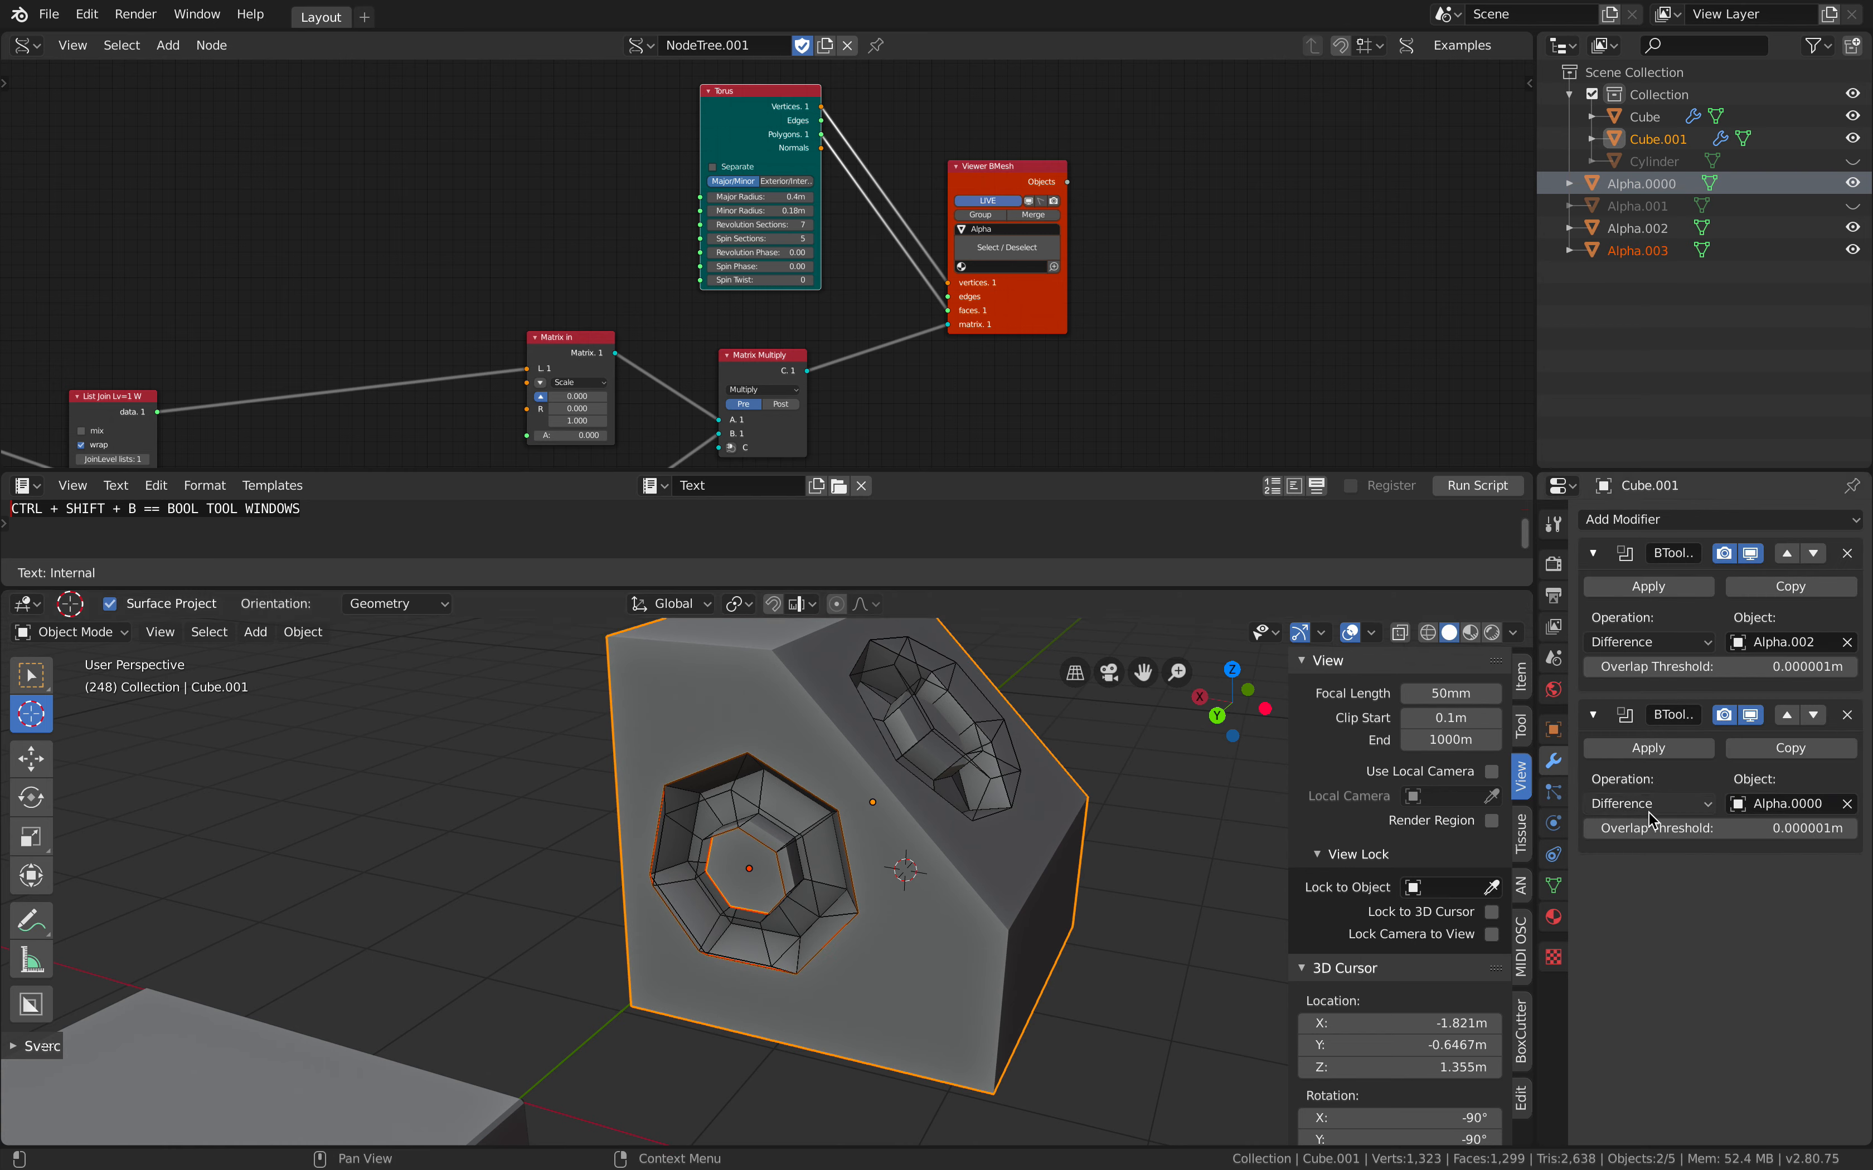
click(1787, 803)
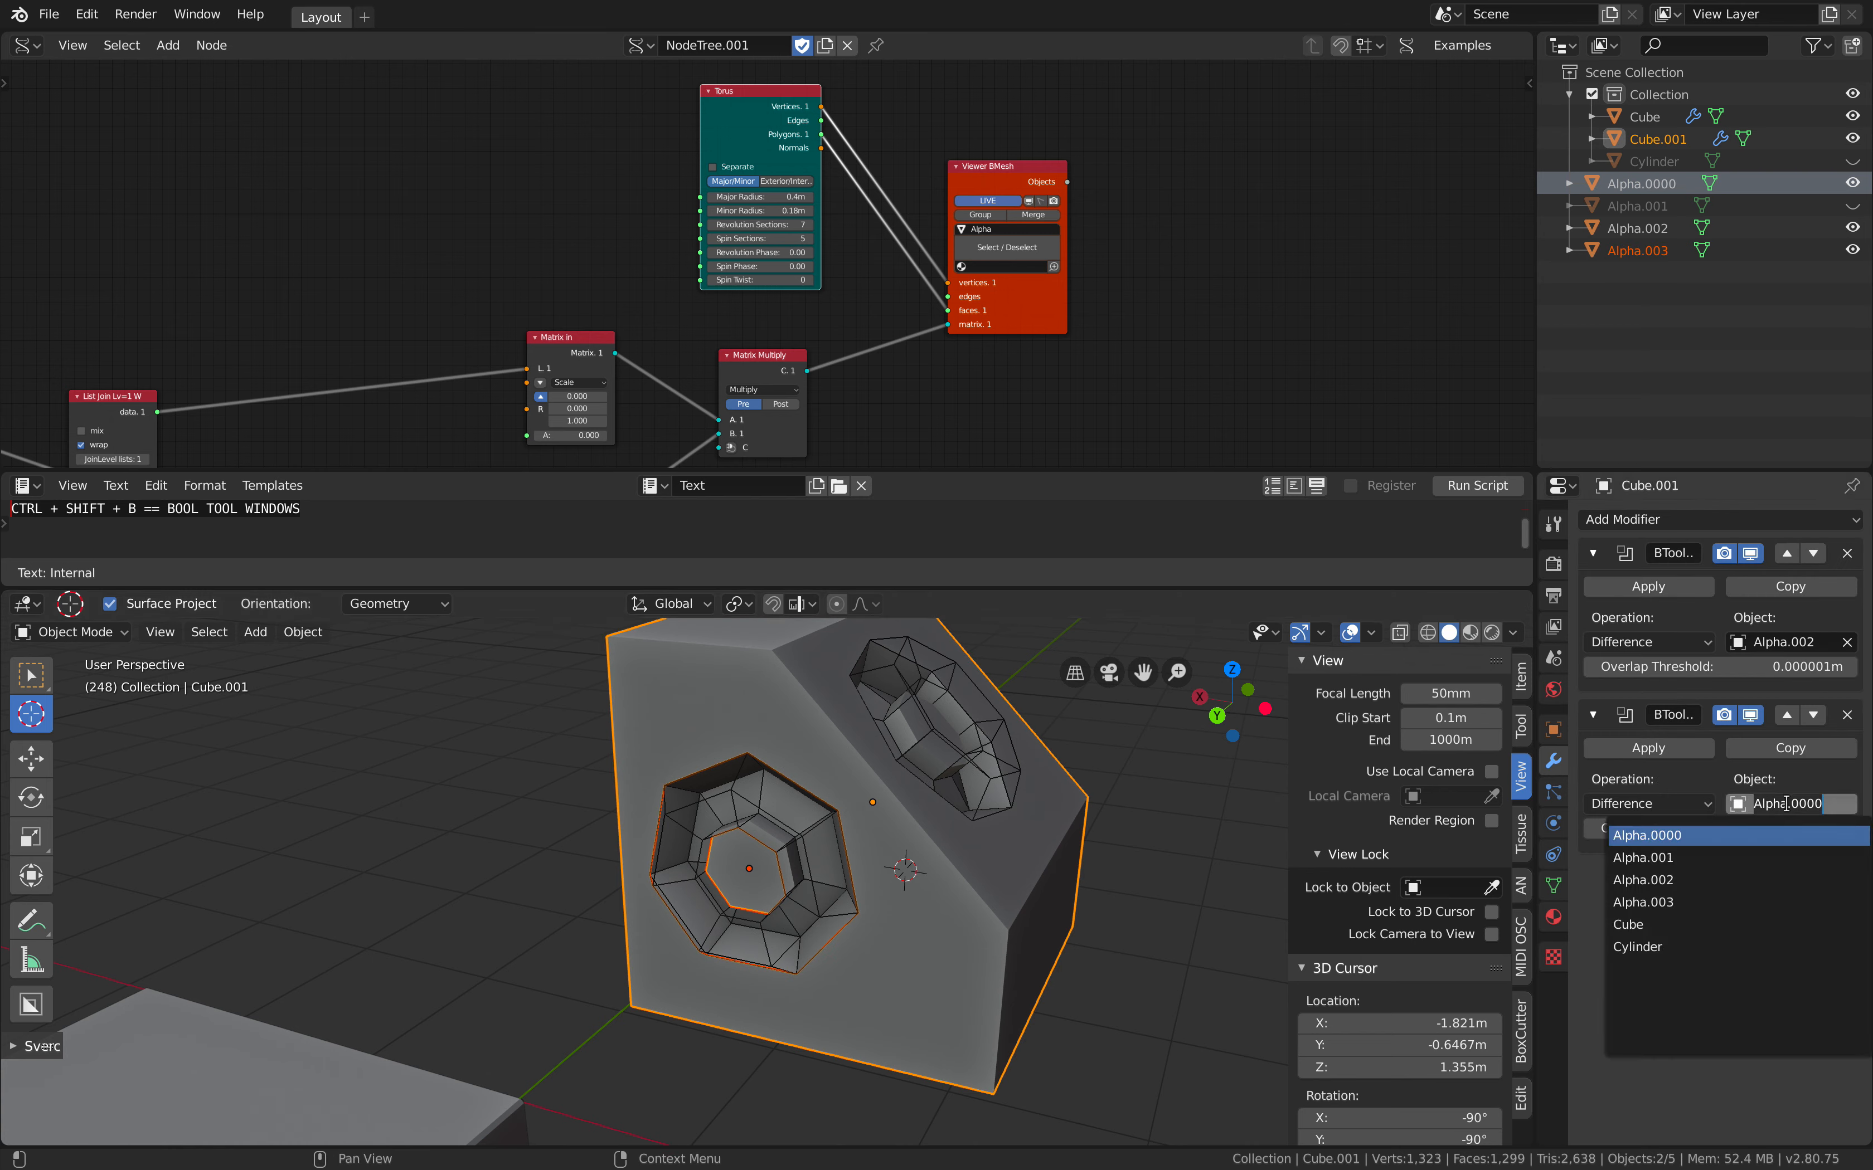
click(1747, 902)
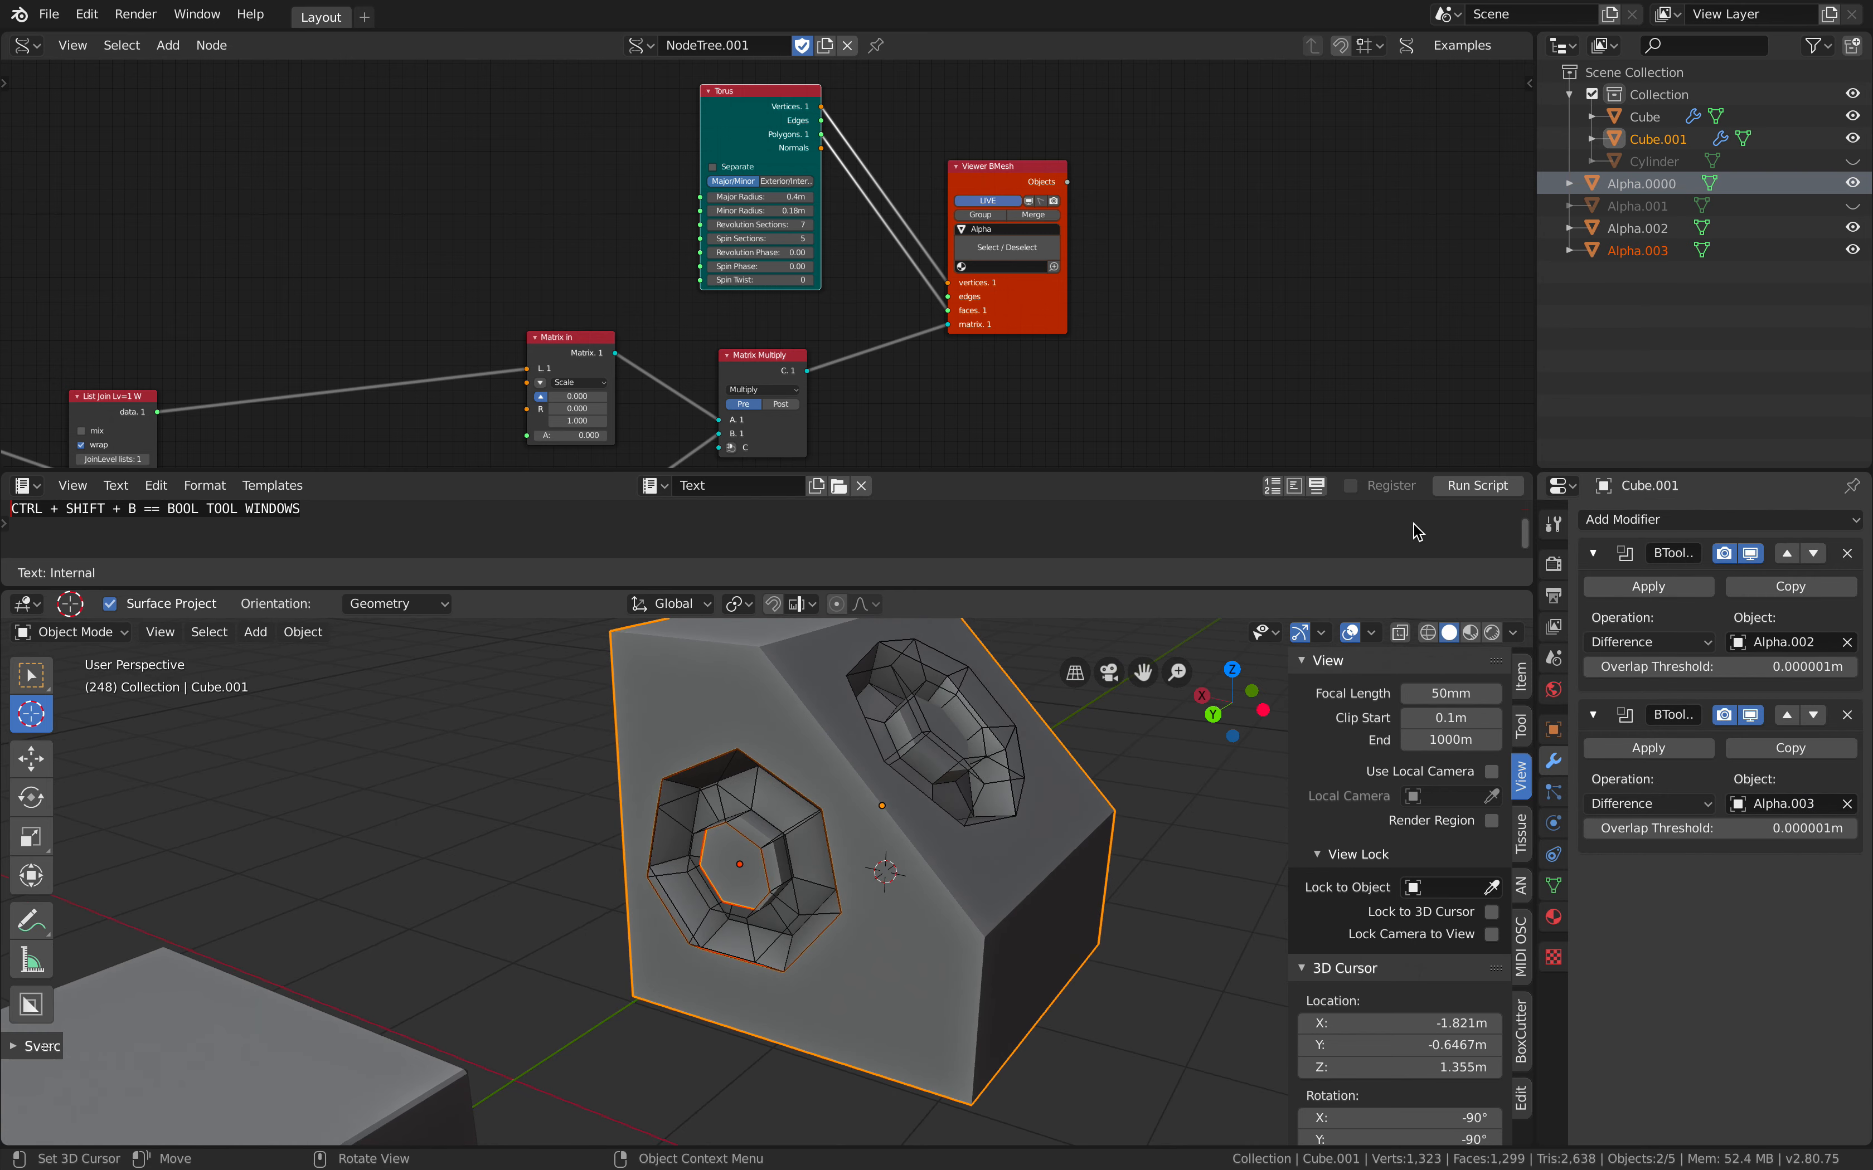
middle_drag(851, 681, 928, 712)
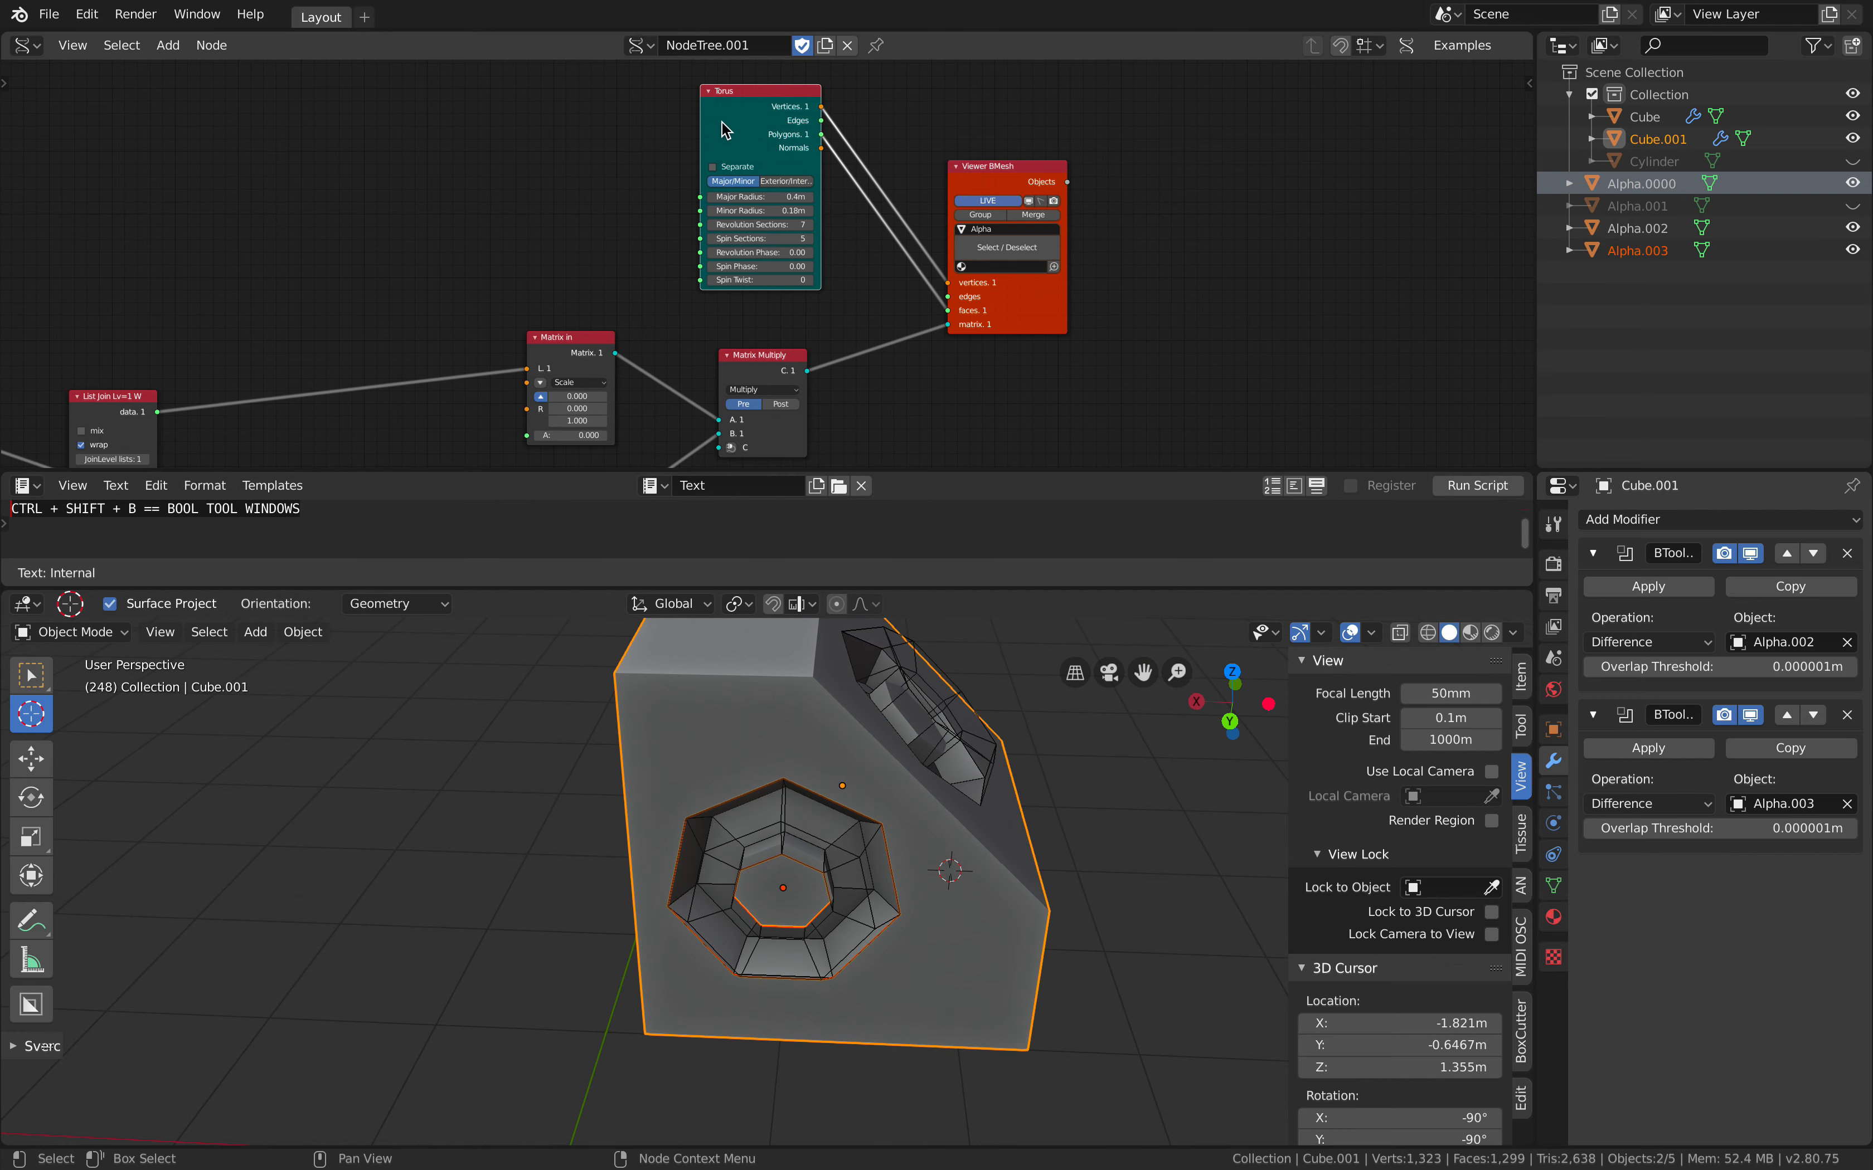
Move the Torus and Viewer BMesh nodes slightly apart and save the file
drag(722, 122, 697, 114)
drag(968, 167, 993, 176)
key(ctrl+s)
scroll(1048, 239, up, 3)
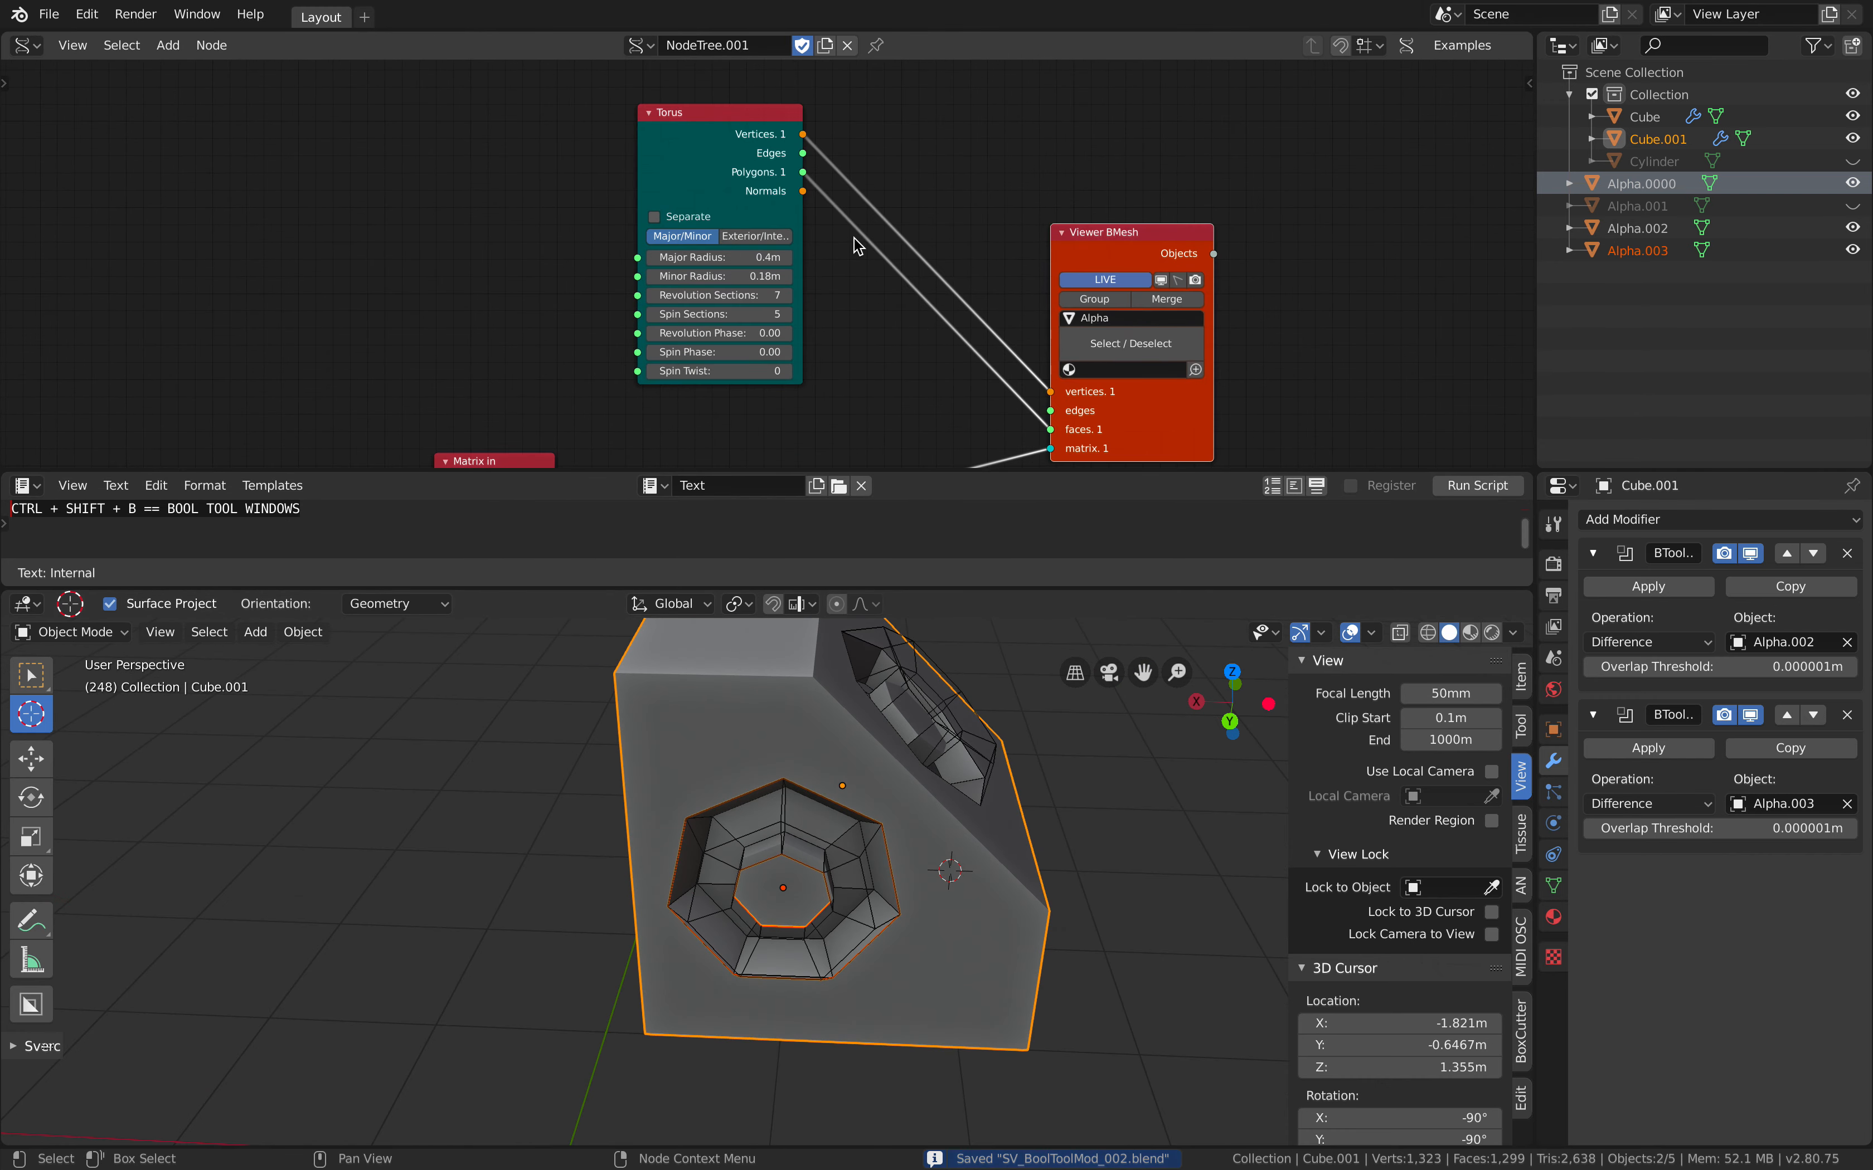
middle_drag(1048, 239, 1052, 225)
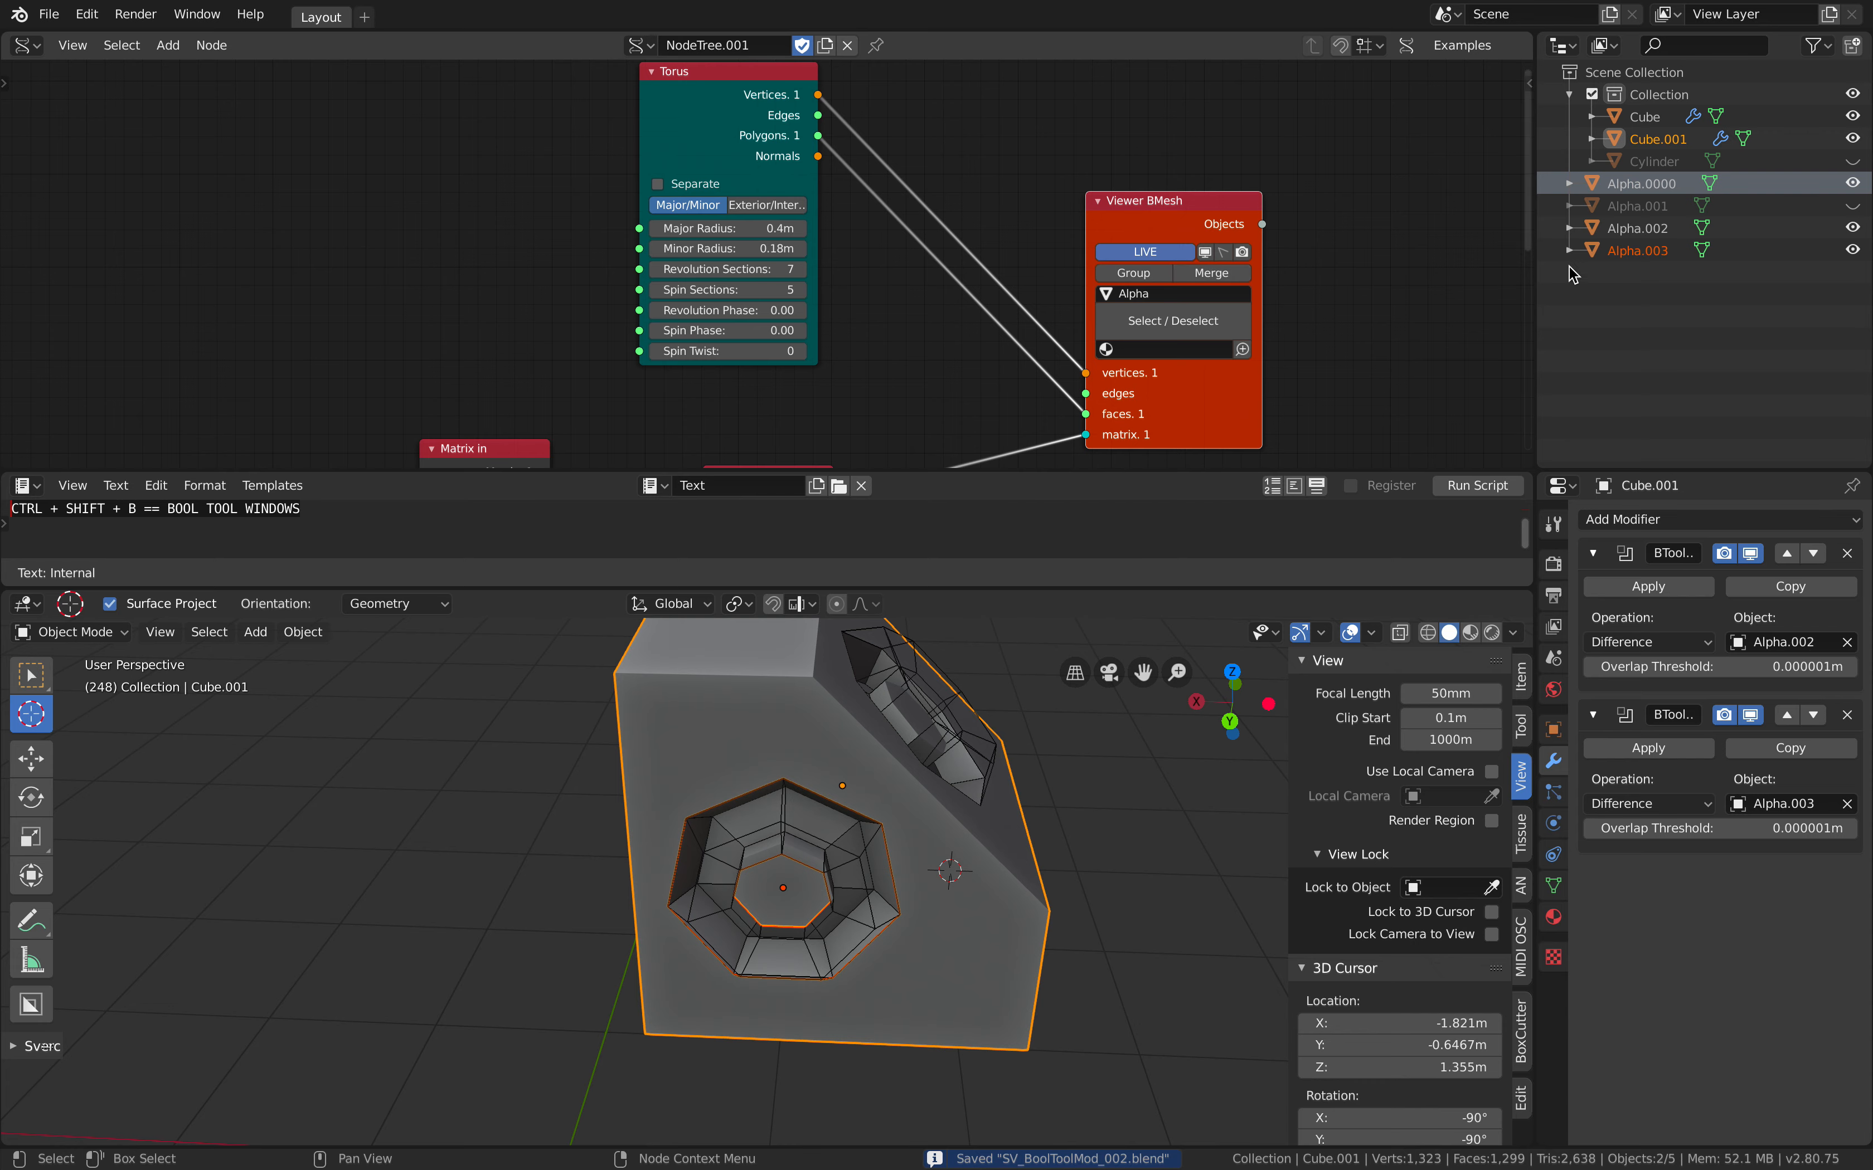
Add a Box node beside the Torus node and link its Vers and Pols outputs to Viewer BMesh's vertices and faces inputs
scroll(719, 251, down, 3)
middle_drag(657, 174, 733, 169)
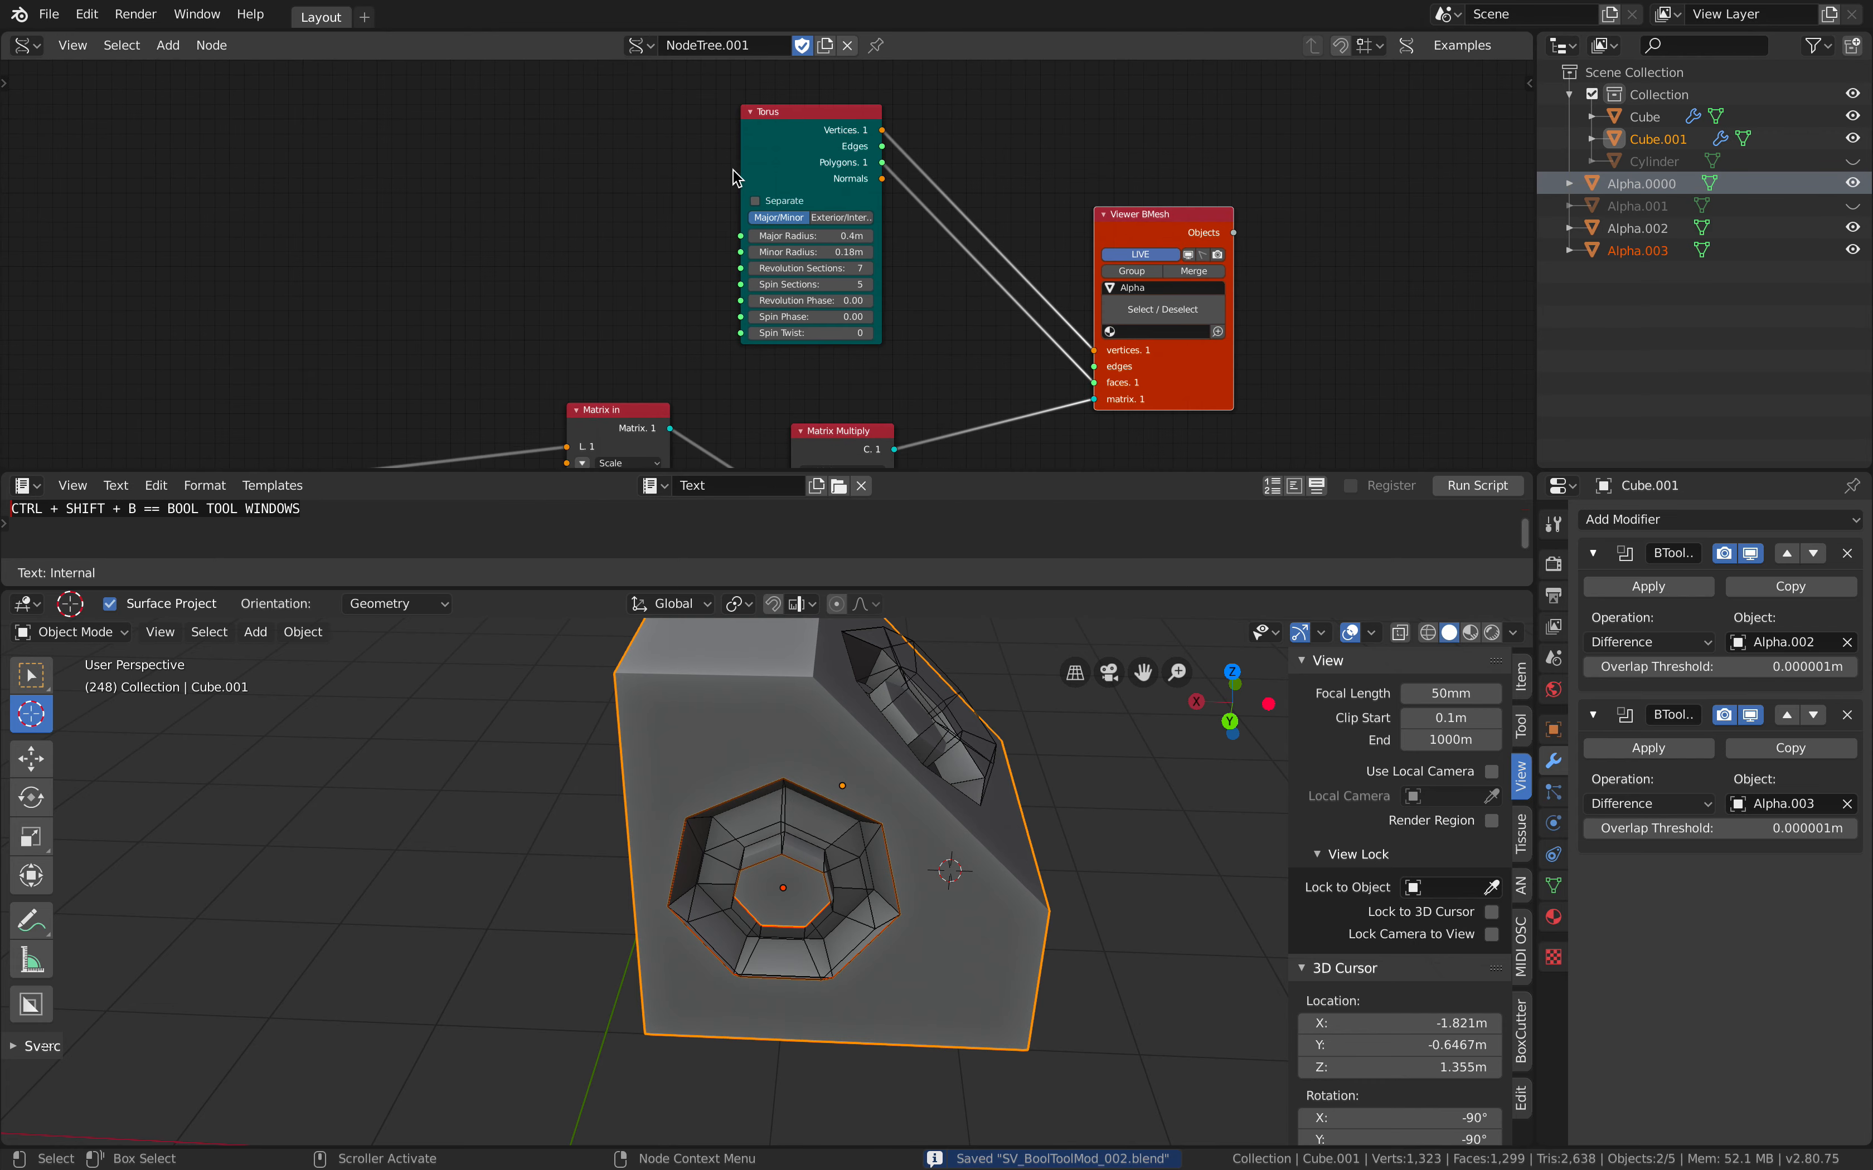
drag(749, 166, 705, 126)
key(alt+space)
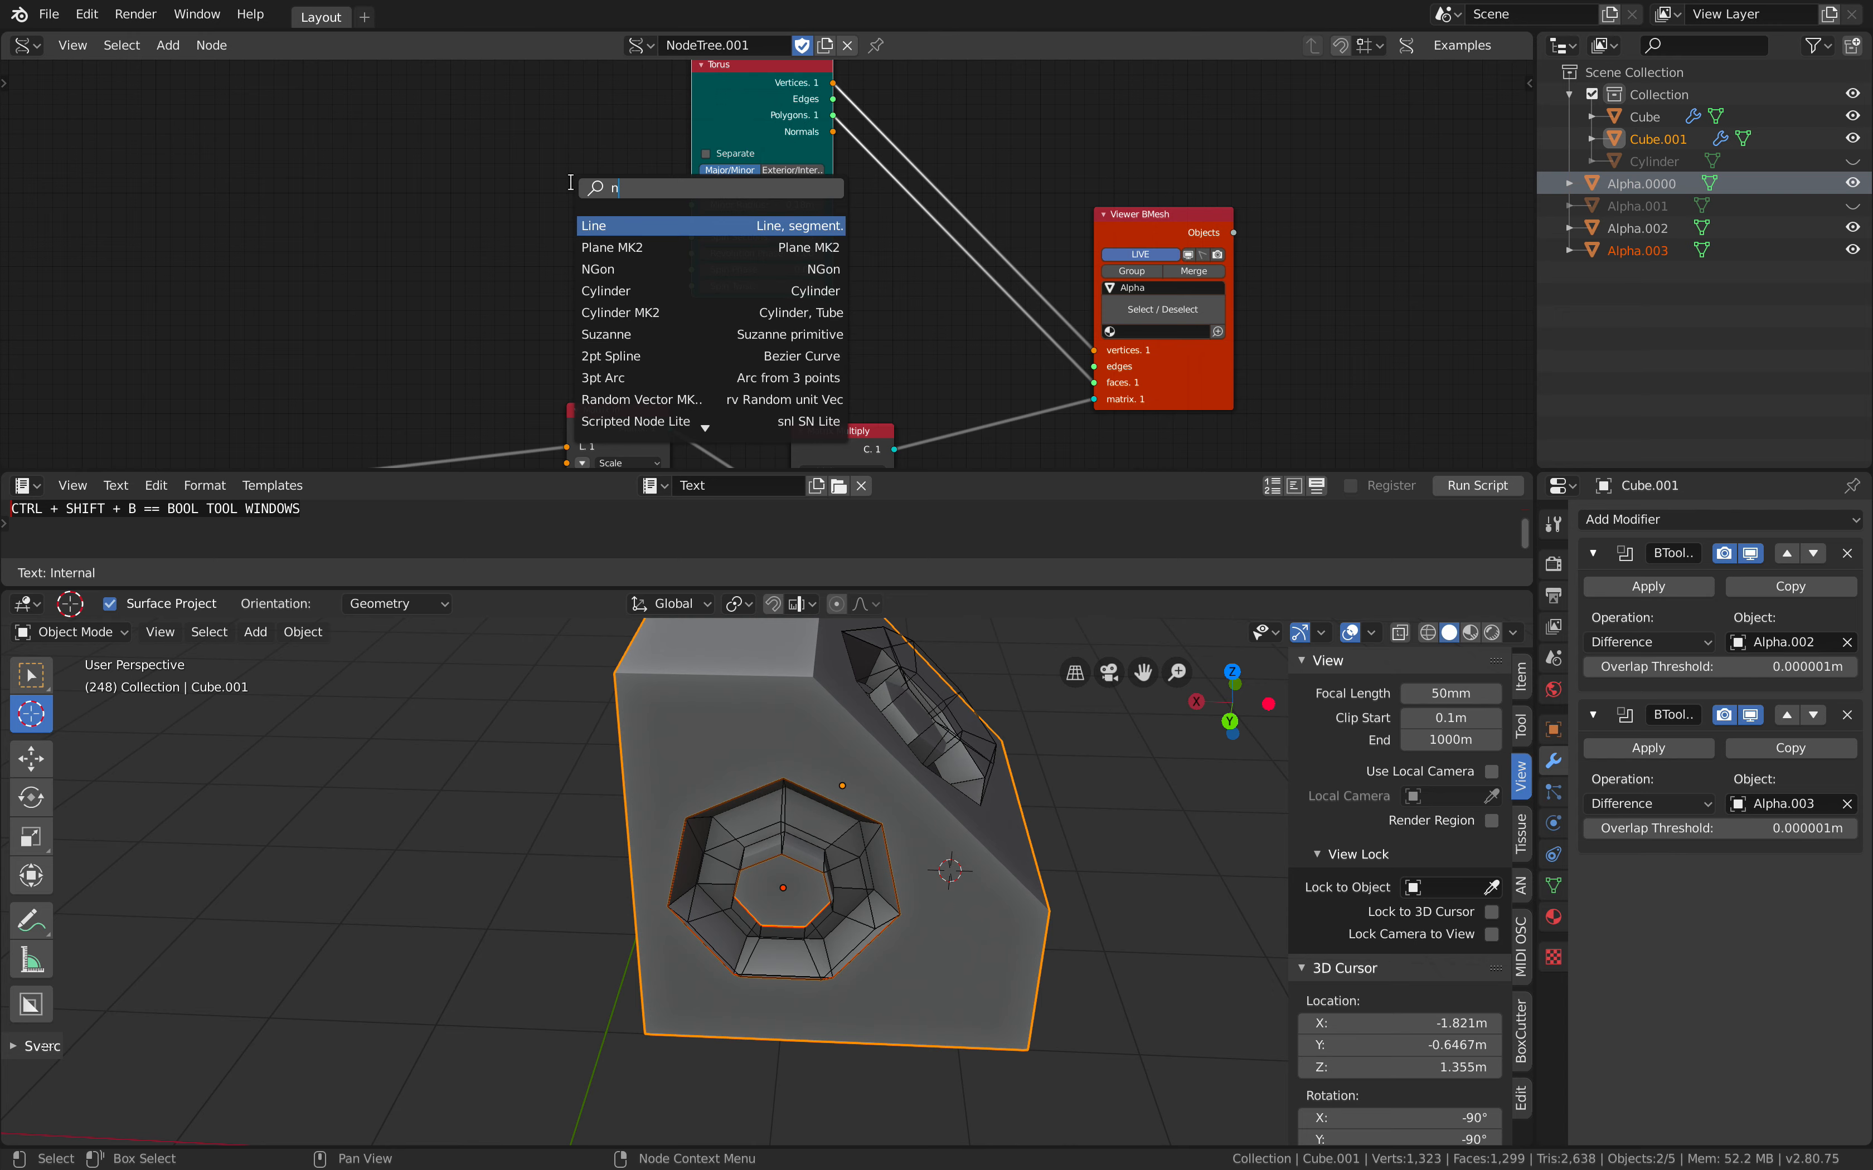
text(box)
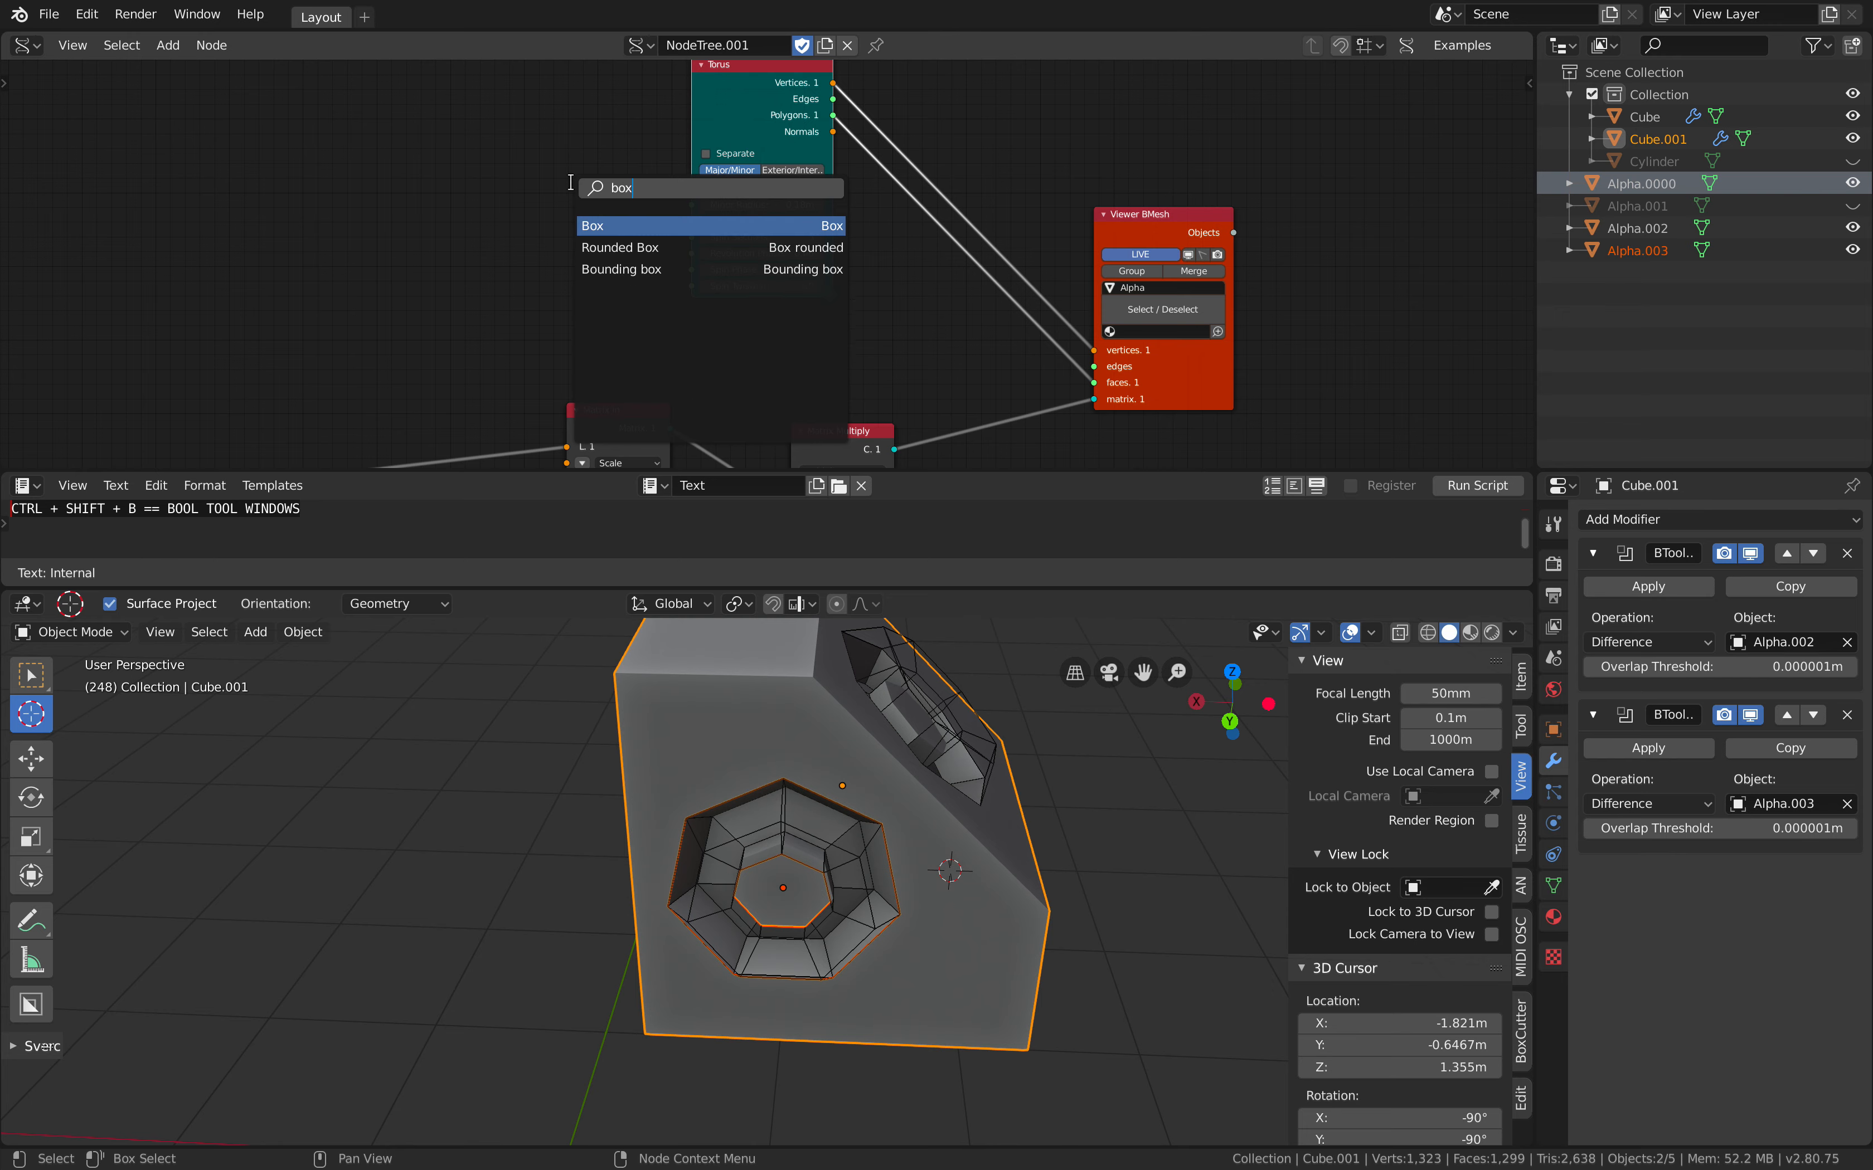
key(Return)
click(659, 248)
drag(609, 232, 1093, 350)
drag(609, 265, 1094, 383)
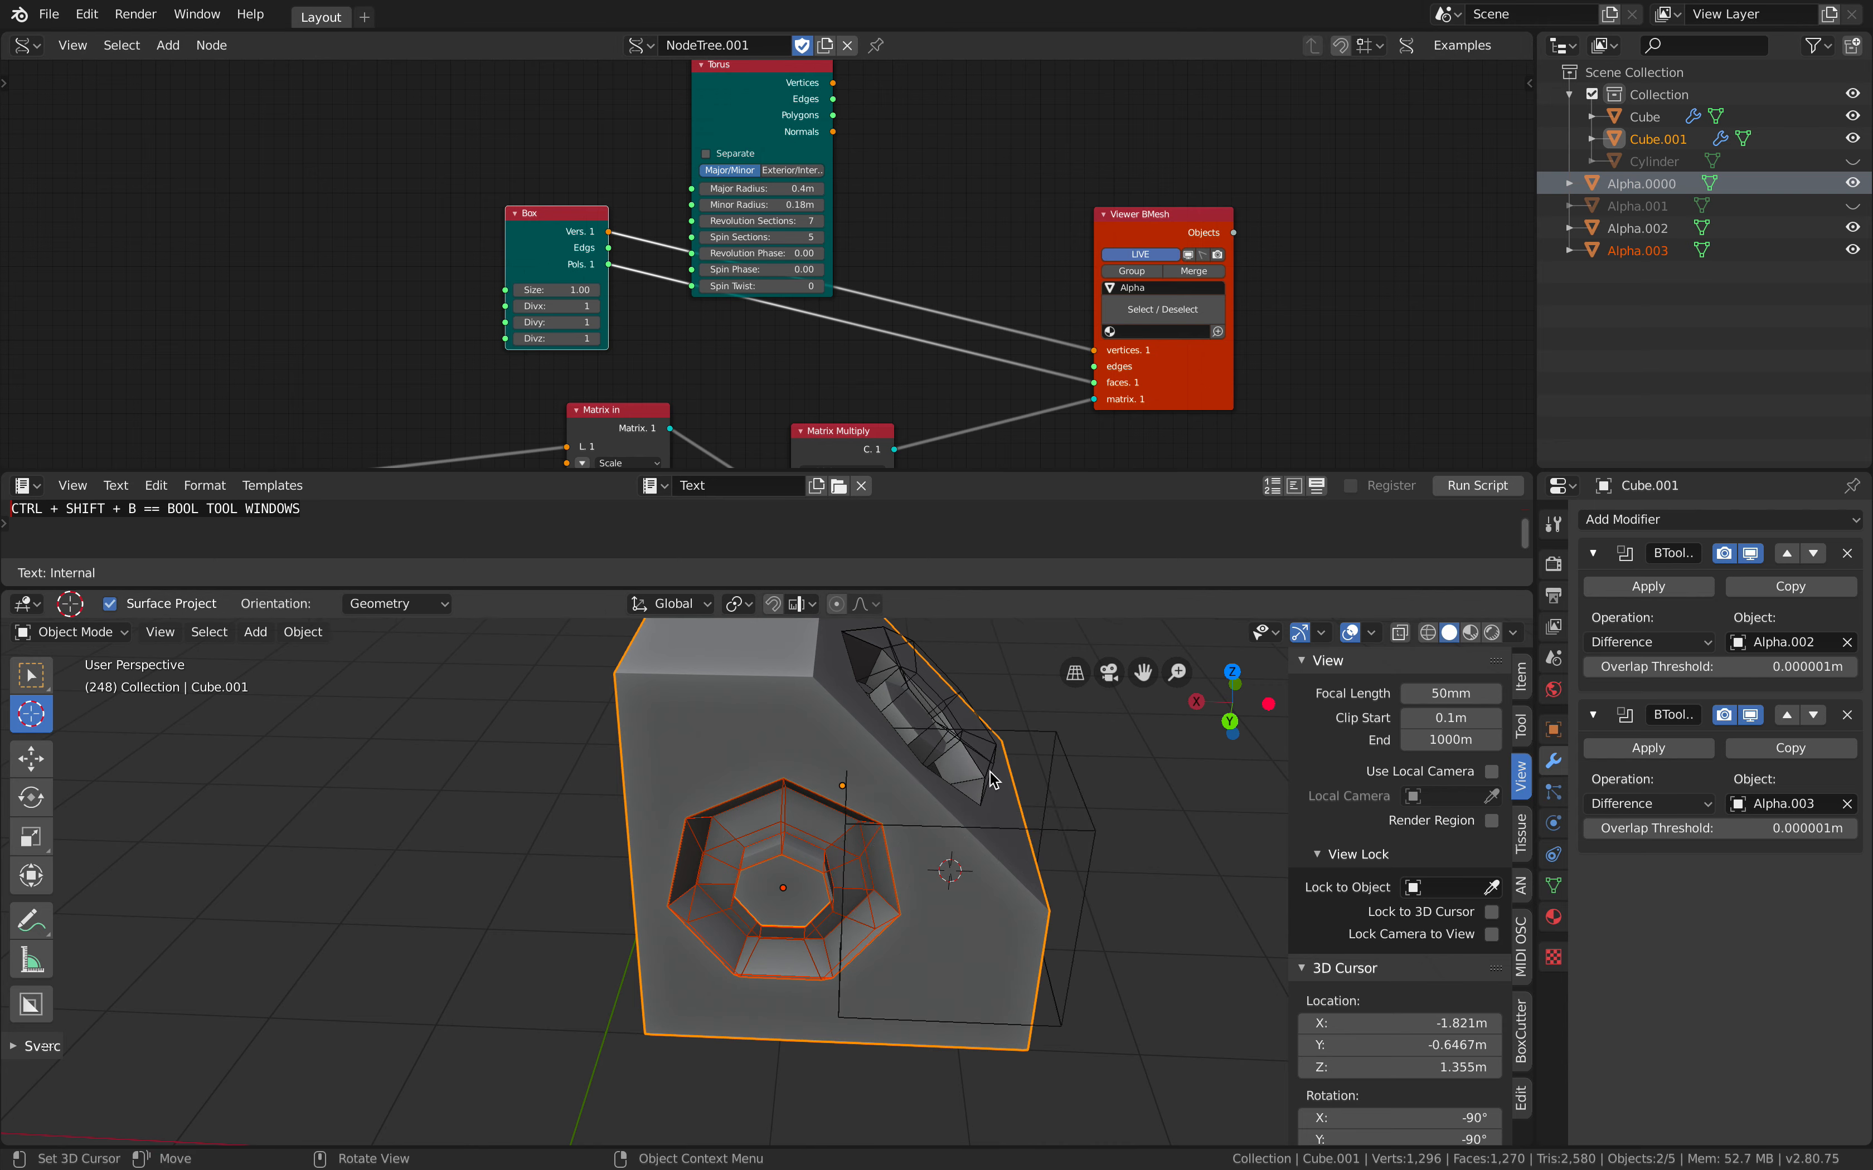
Place the 3D cursor on Cube.001's uncut vertical face to align the live box with that surface
middle_drag(812, 774, 896, 799)
middle_drag(674, 798, 843, 824)
click(718, 822)
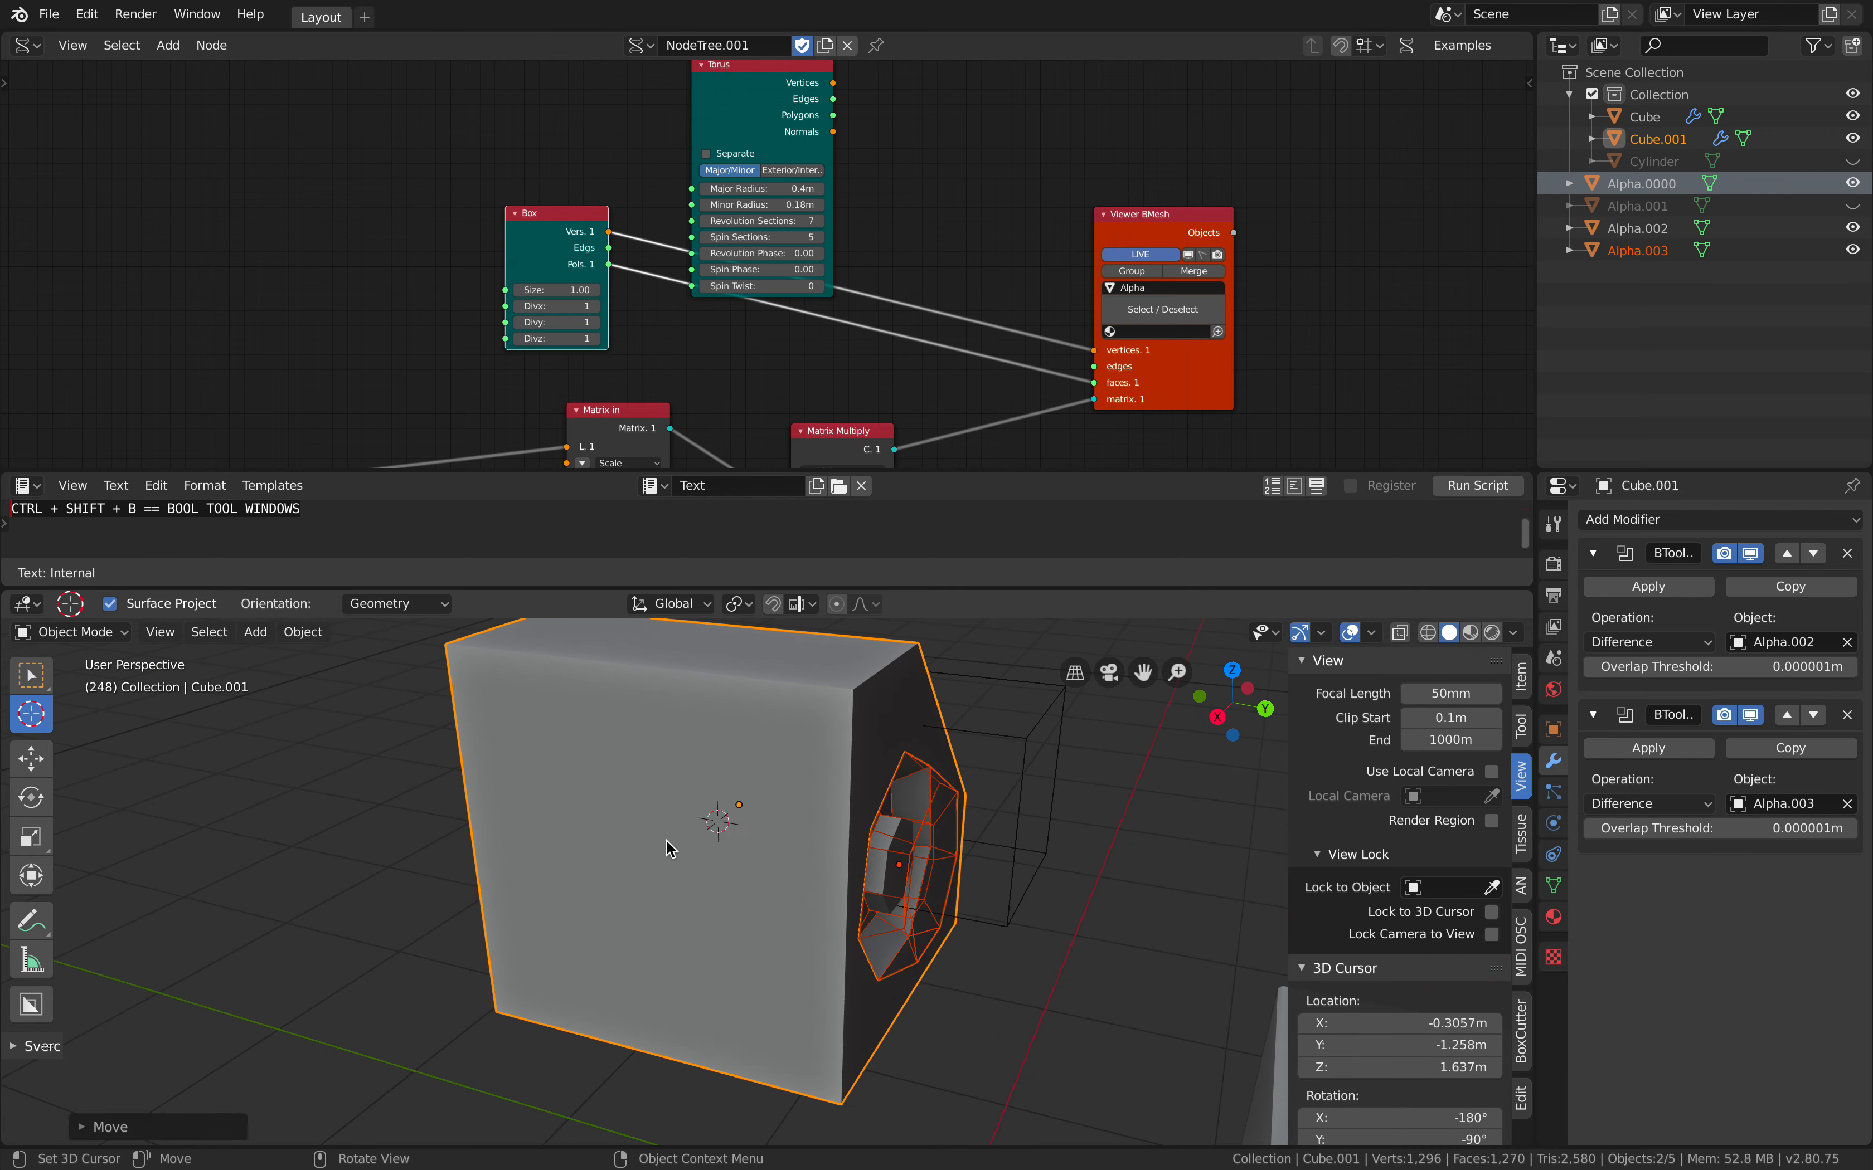
click(571, 838)
scroll(639, 846, down, 6)
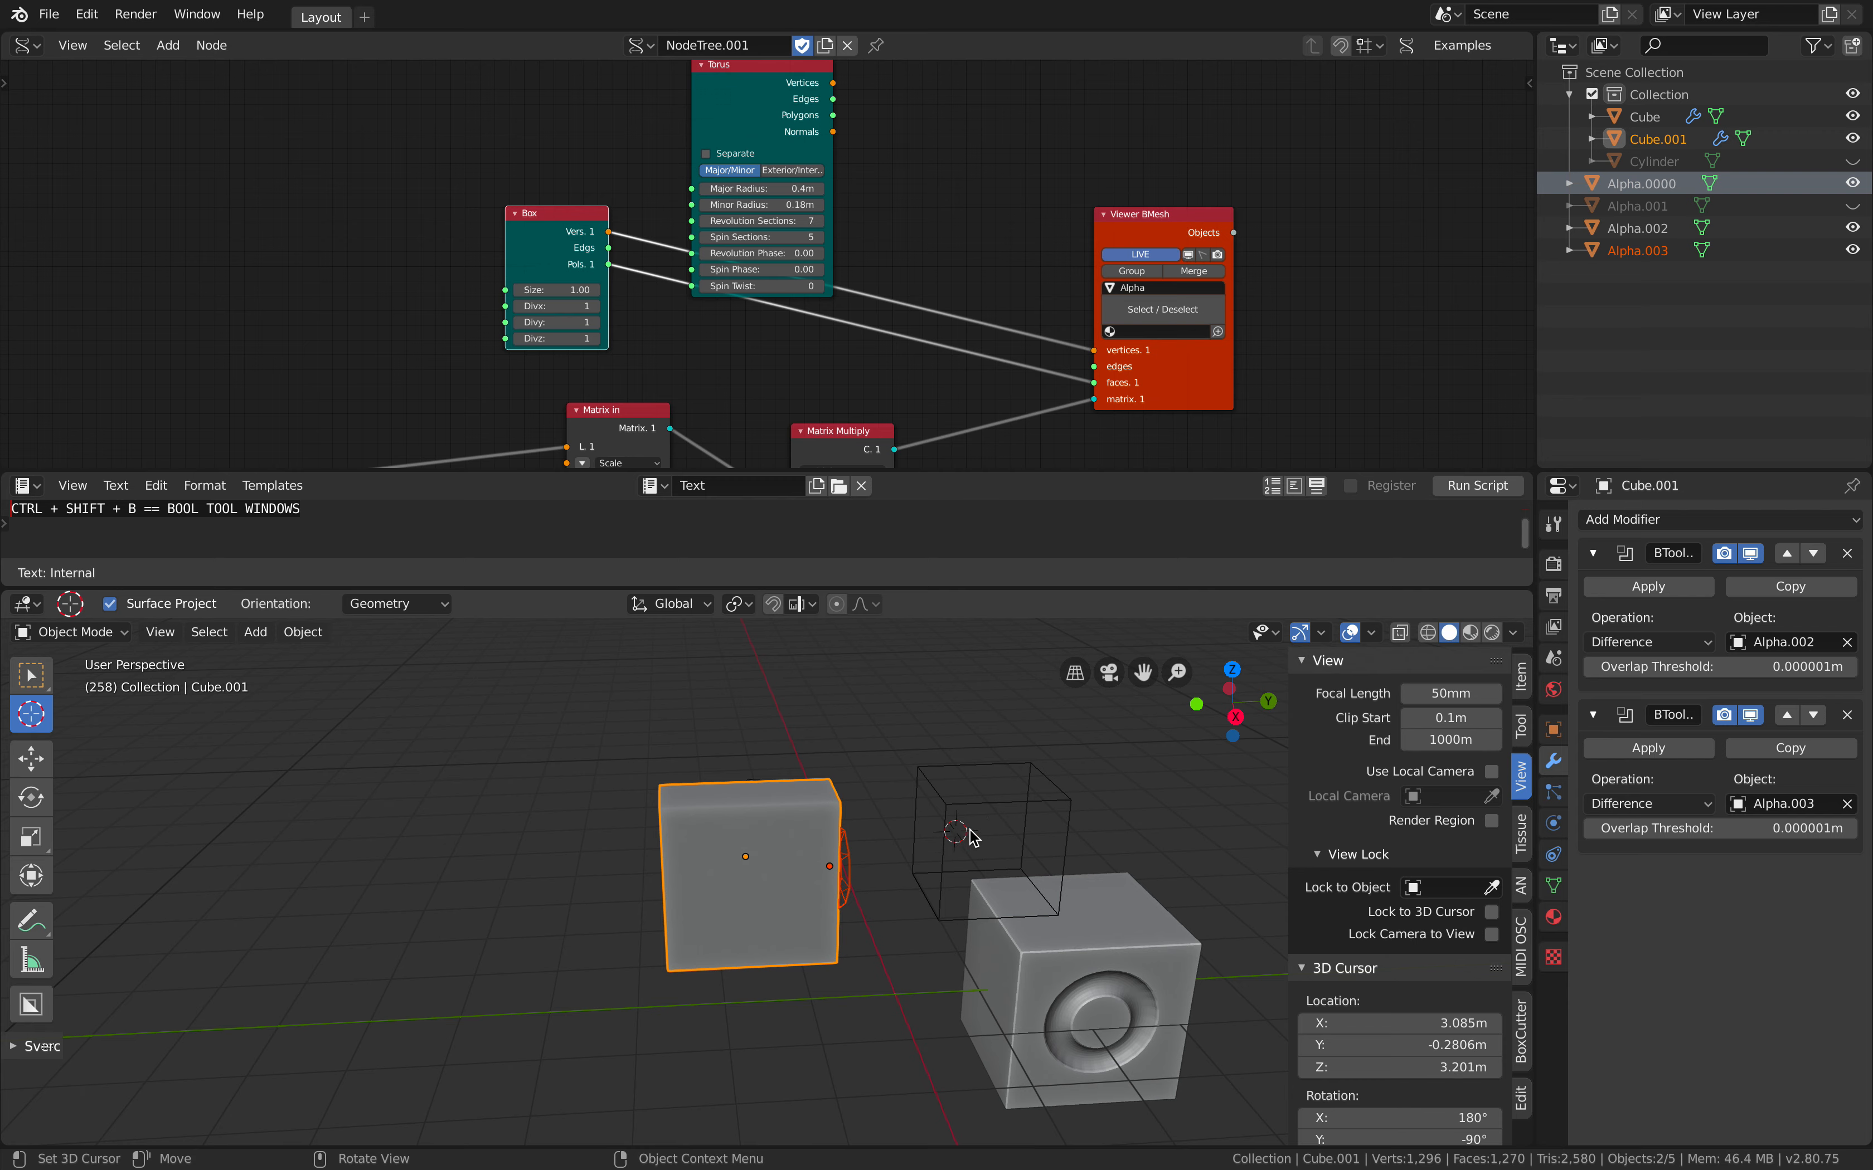
scroll(735, 867, up, 3)
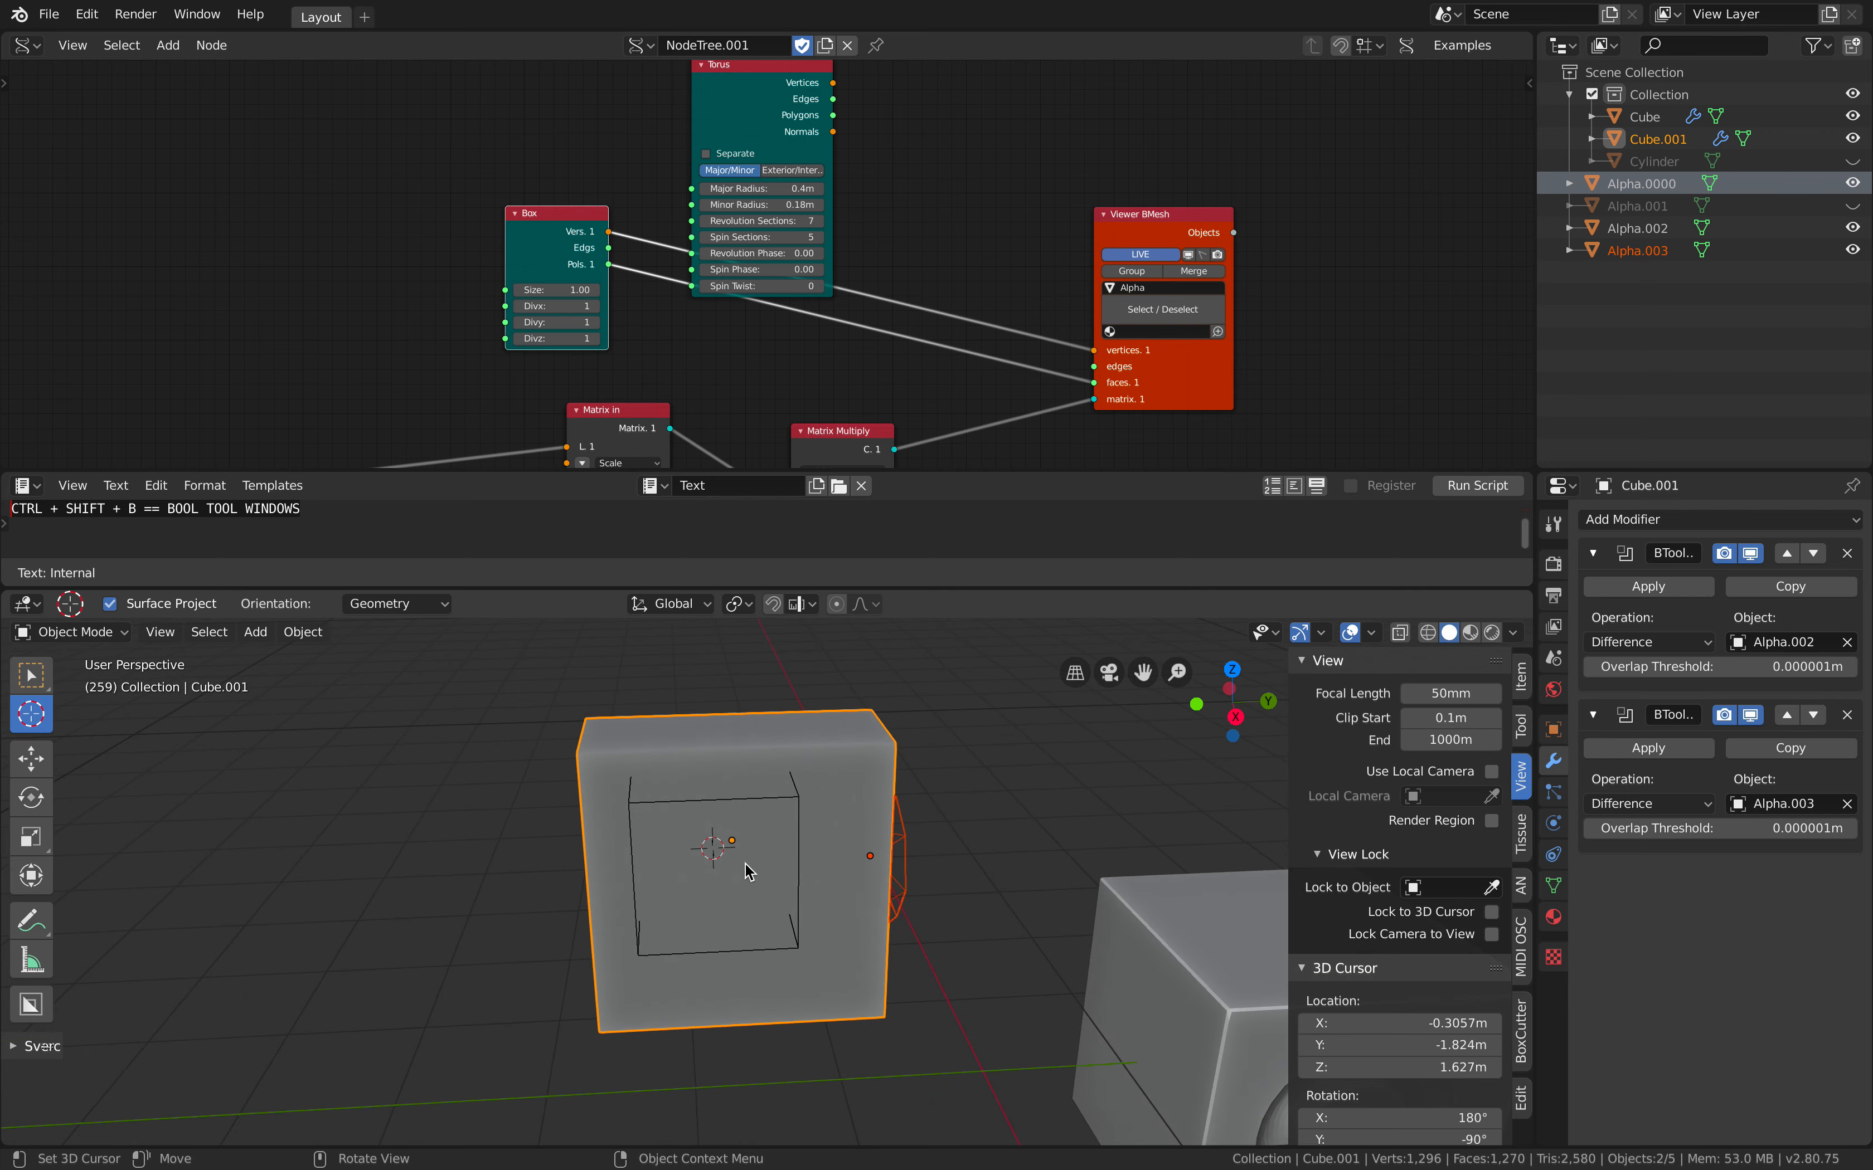
Reposition the 3D cursor on Cube.001's uncut vertical face and set the Box node's size to 1.17
click(742, 868)
middle_drag(741, 884, 741, 840)
click(974, 770)
click(971, 802)
click(1010, 814)
click(1030, 813)
click(1044, 807)
click(665, 878)
scroll(524, 232, up, 1)
drag(540, 292, 526, 292)
Select the live box Alpha.0000 and then Cube.001 as active, and cut the box from the cube with Bool Tool Difference
middle_drag(759, 821, 941, 801)
key(alt+a)
click(957, 802)
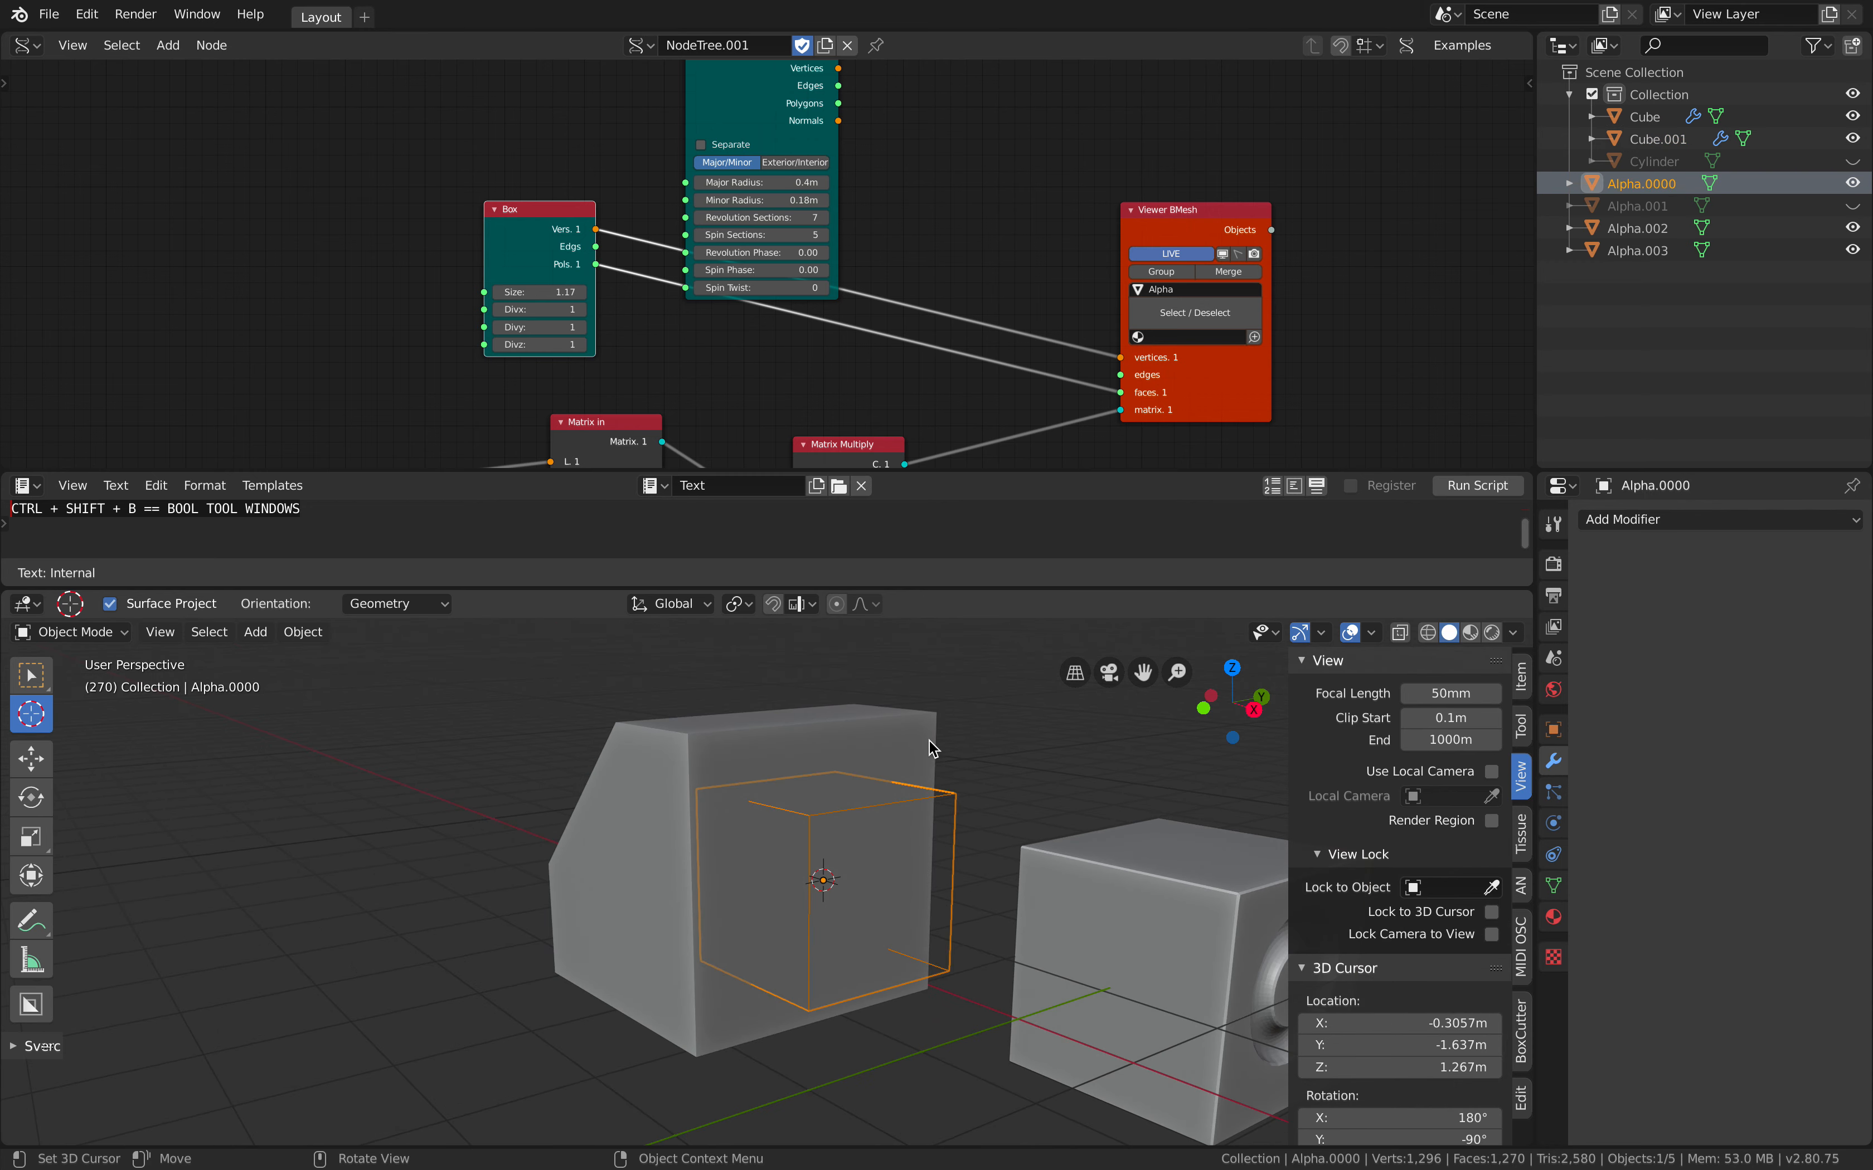
shift+click(927, 755)
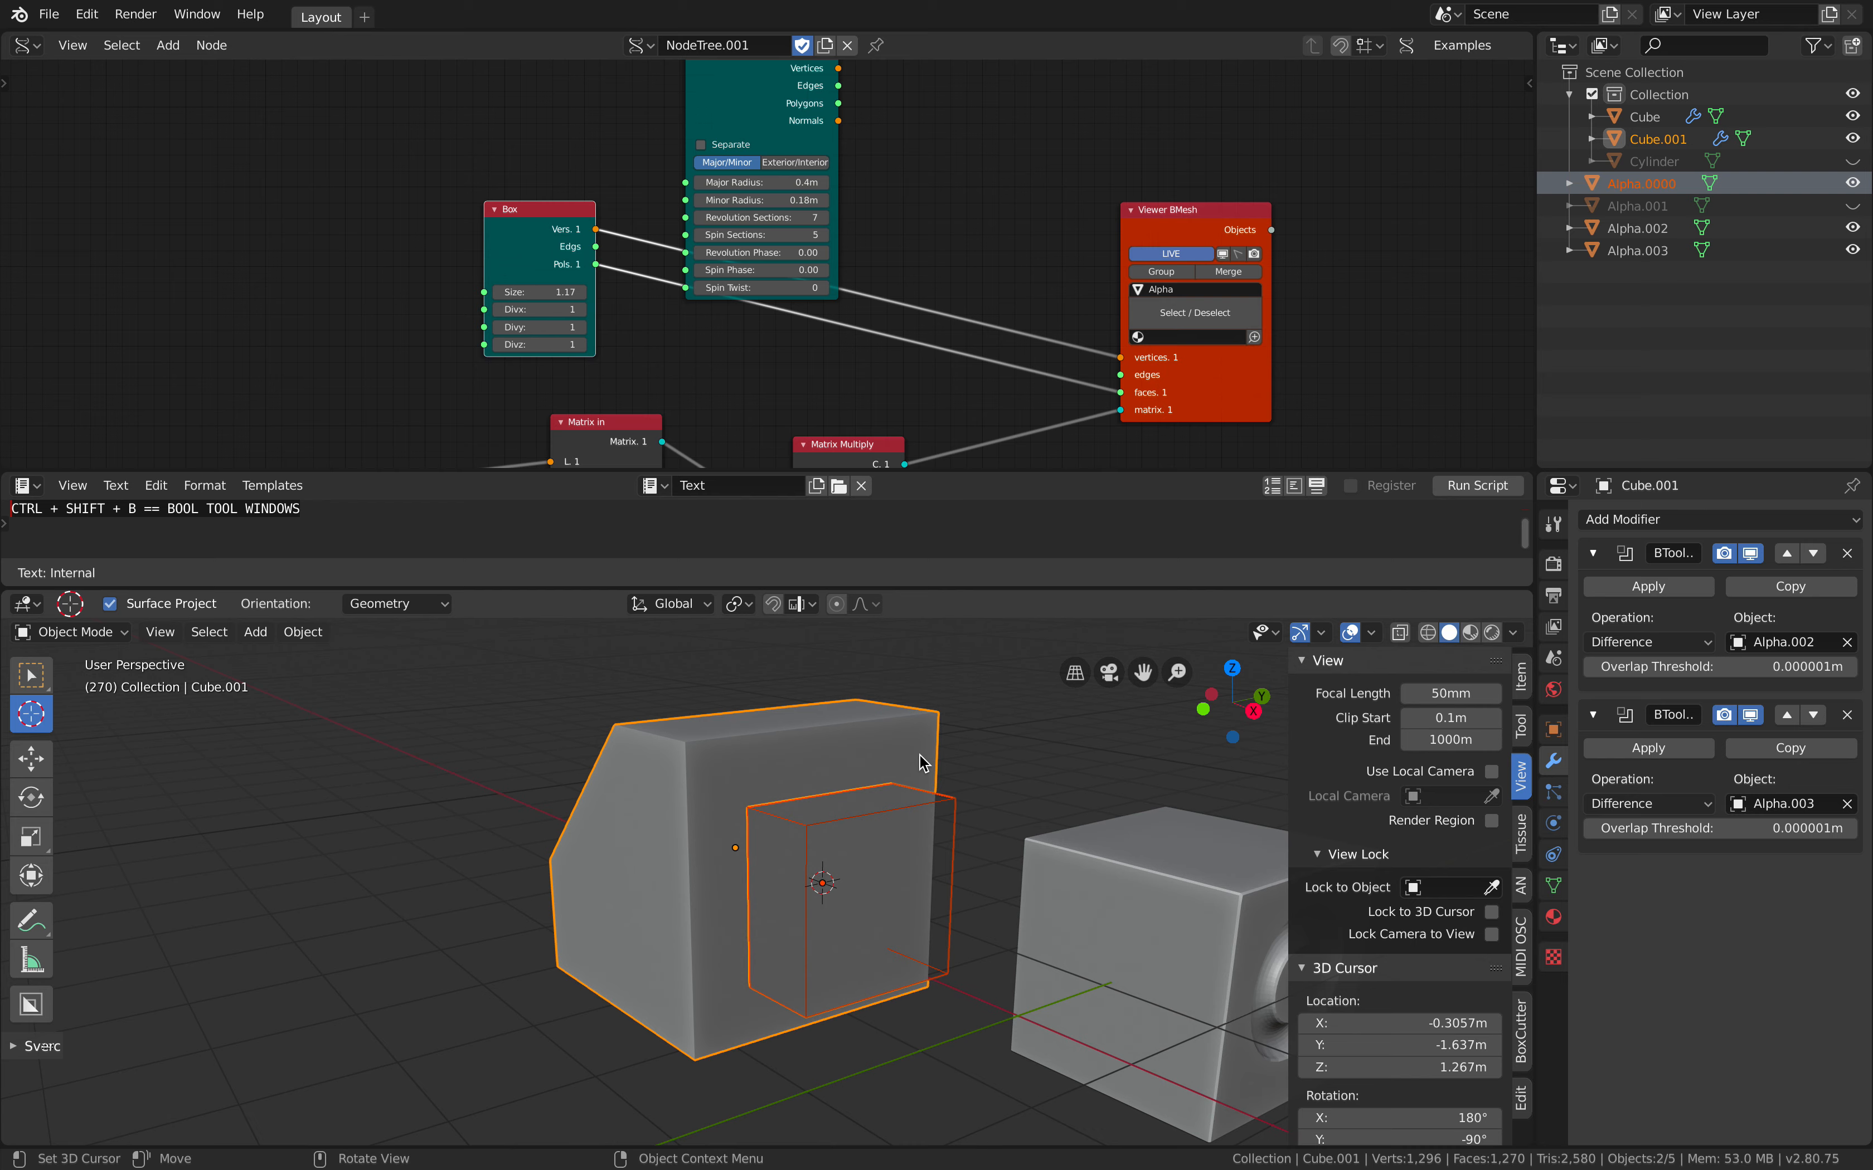
key(ctrl+shift+b)
click(923, 763)
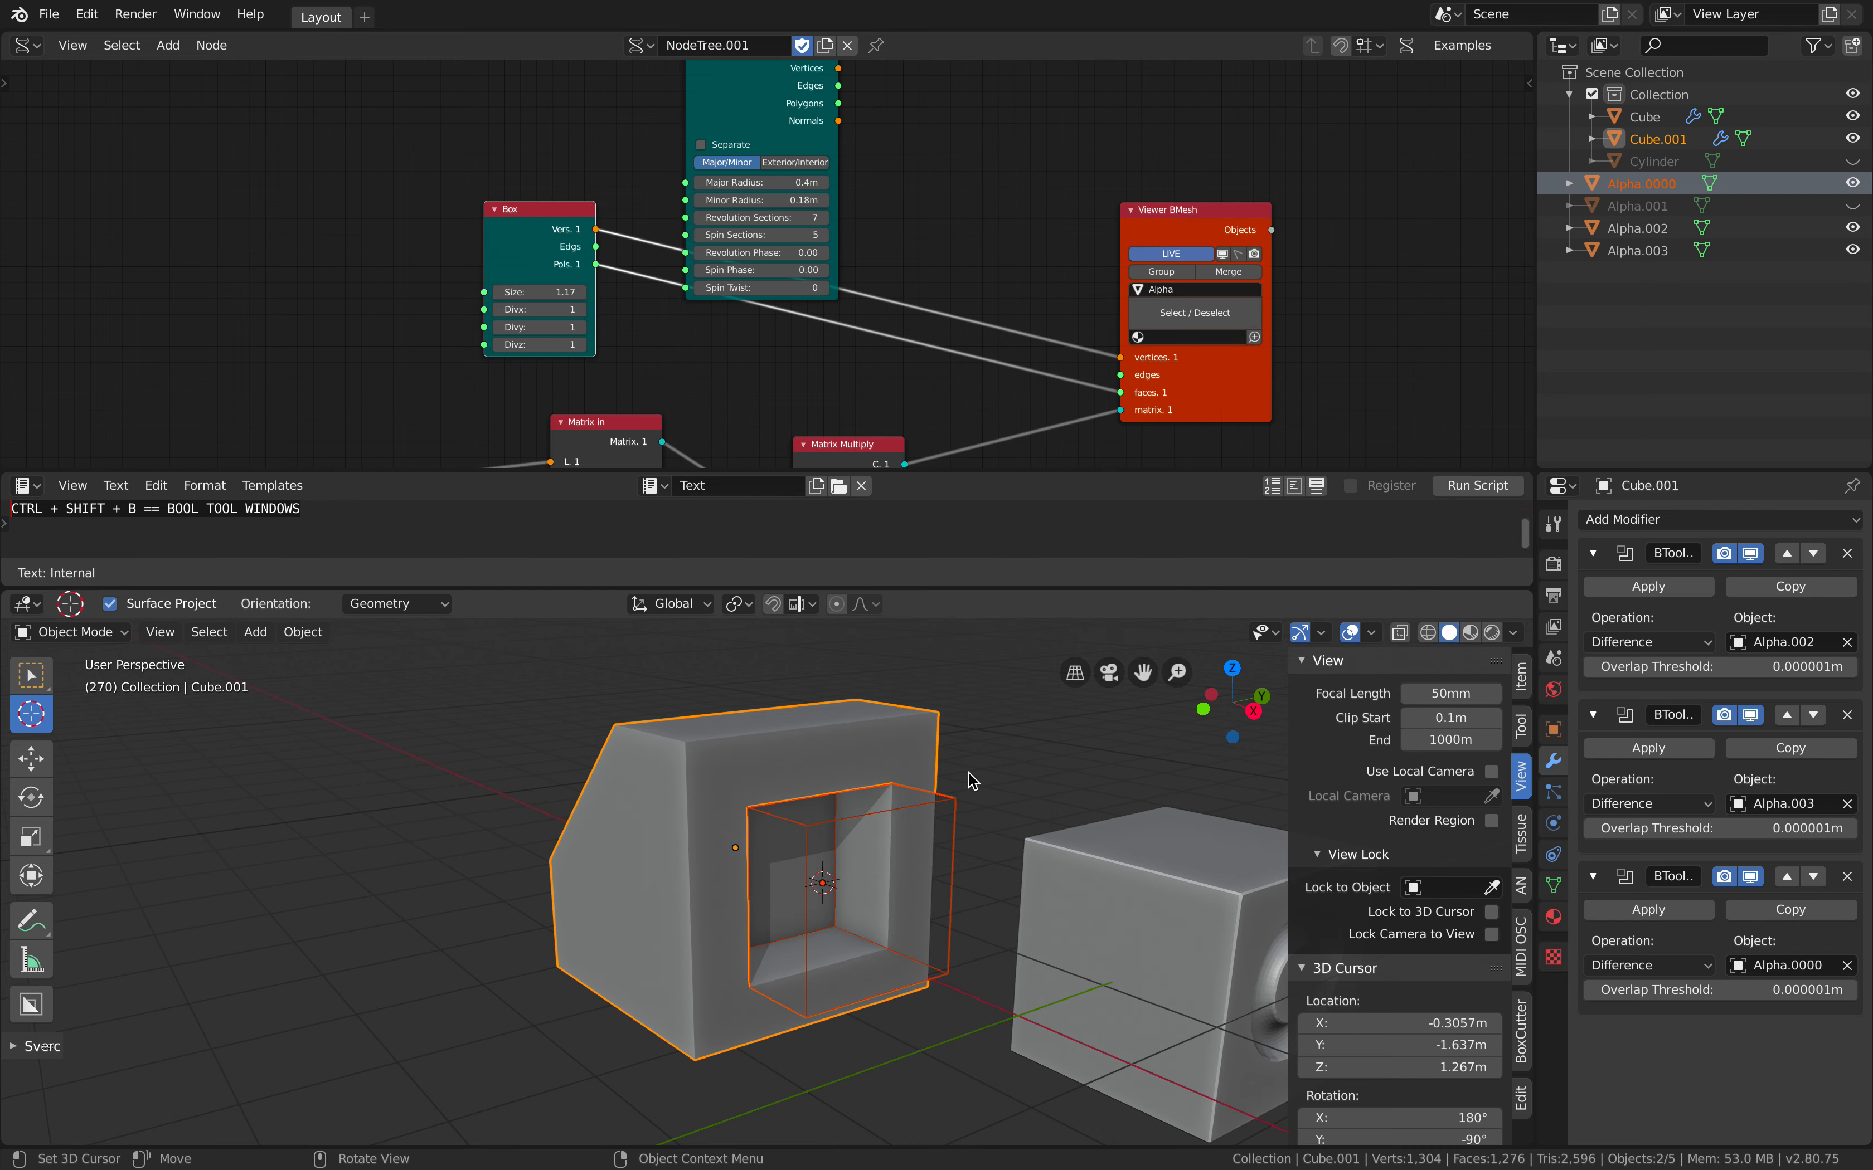
Deselect all objects and enlarge the live cutting box through the Box node's size
key(a)
middle_drag(974, 784, 998, 766)
key(a)
key(a)
drag(540, 292, 571, 293)
Make room between the nodes, duplicate Matrix Multiply, and insert the copy between the original and Viewer BMesh's matrix input
middle_drag(888, 345, 889, 209)
drag(1139, 231, 1180, 213)
drag(850, 305, 922, 316)
middle_drag(917, 353, 970, 152)
middle_drag(727, 282, 656, 341)
drag(893, 194, 842, 193)
key(shift+d)
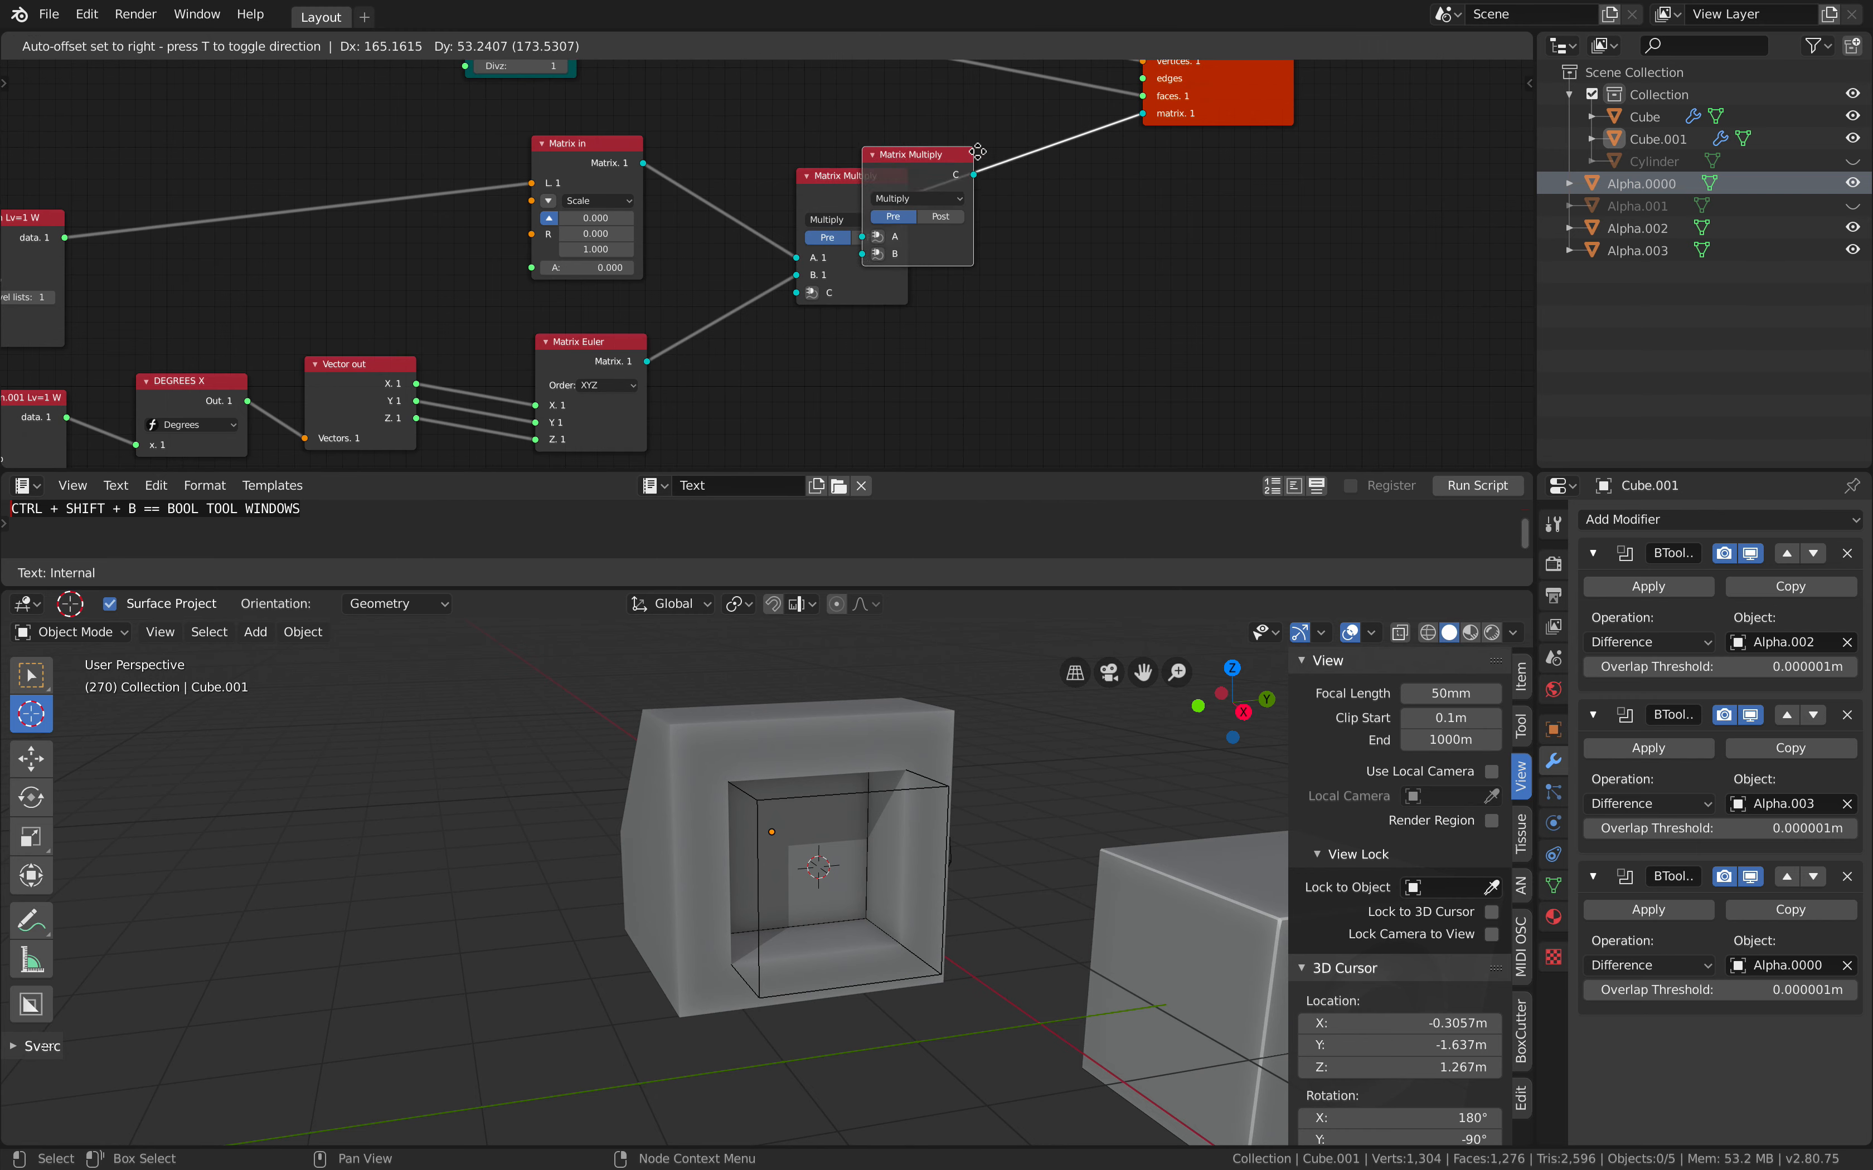
click(1054, 164)
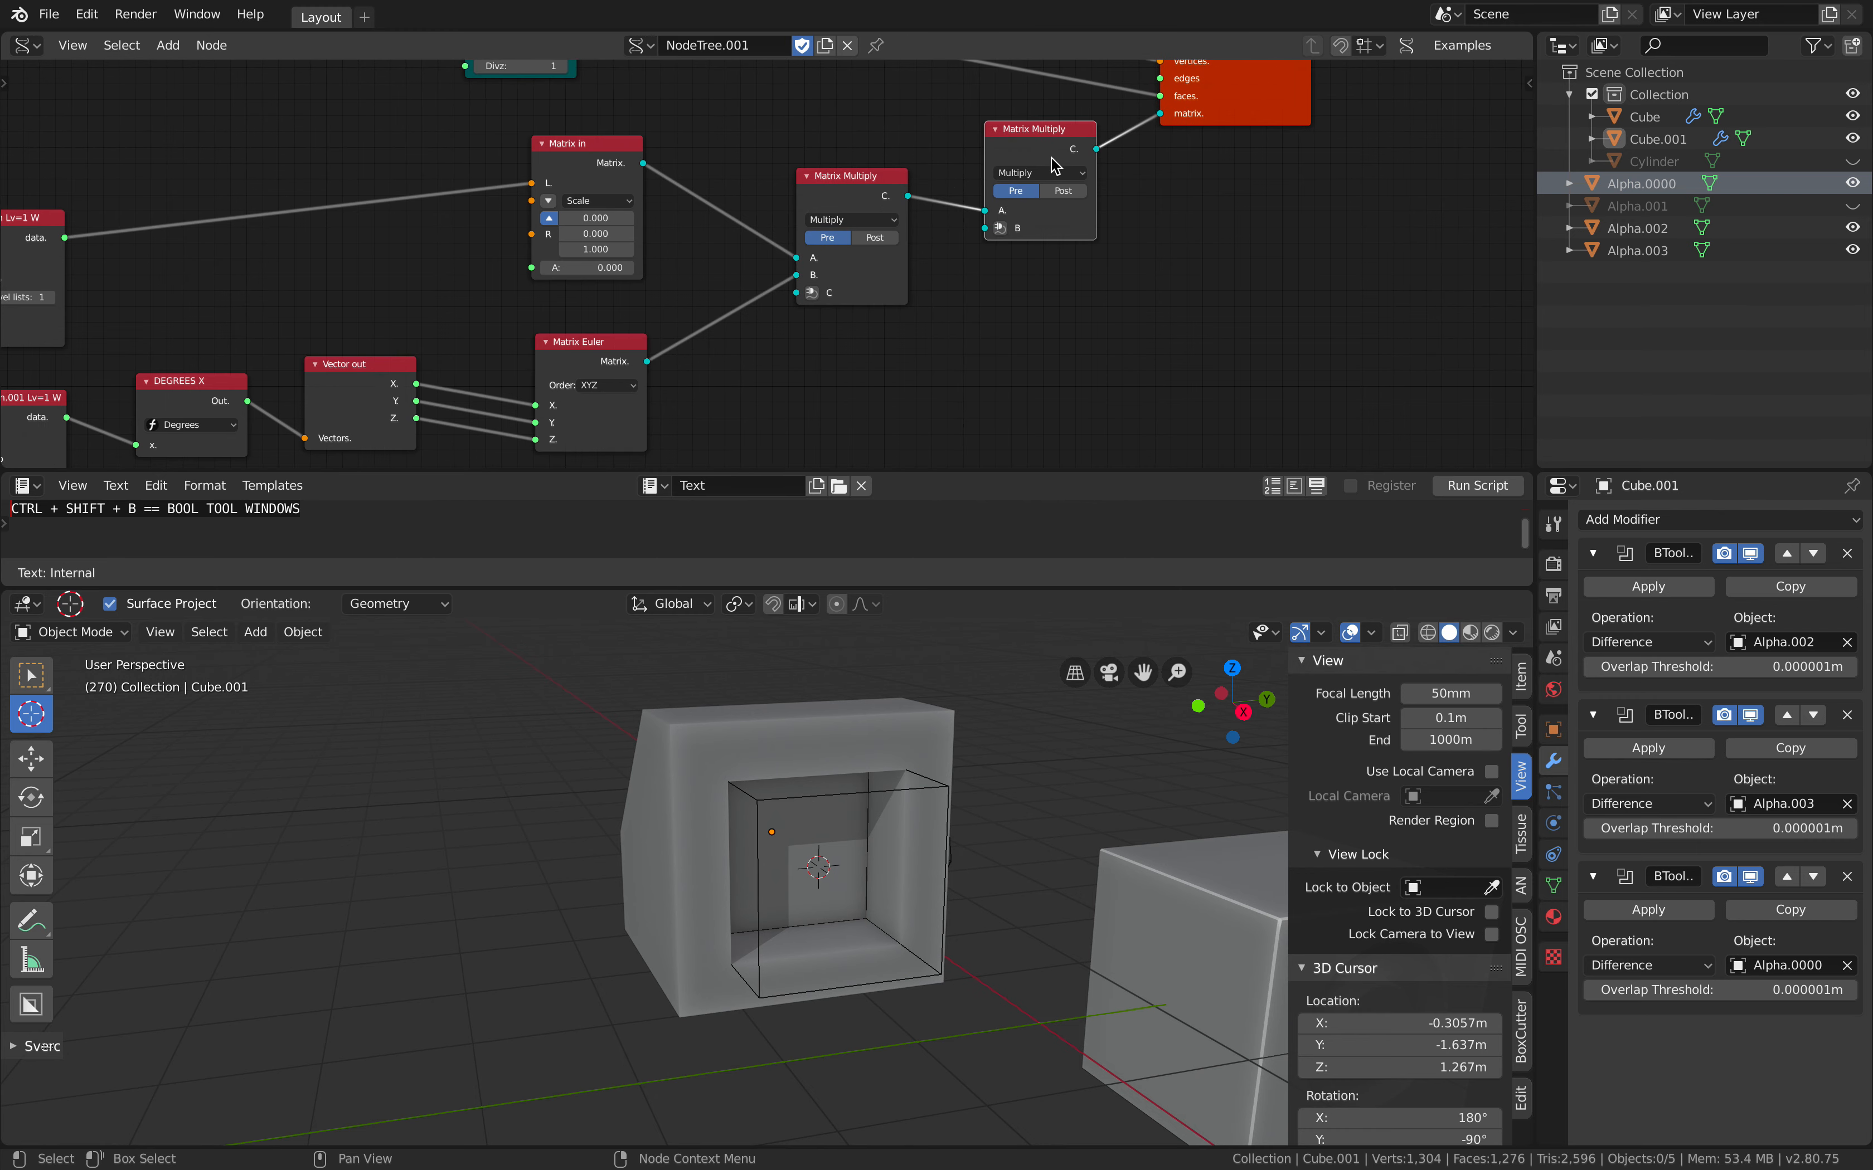
Add a Matrix In node linked to the duplicated Matrix Multiply's B input and place it below that node
click(1002, 229)
drag(1043, 136, 1086, 134)
drag(926, 171, 988, 324)
middle_drag(1101, 340, 1090, 265)
scroll(1090, 265, up, 1)
Expand the new Matrix In node's location and rotation vectors, with location 0.066, 0.012, 0.114 and angle 15.840
drag(986, 225, 940, 301)
click(886, 268)
click(887, 339)
drag(929, 392, 958, 392)
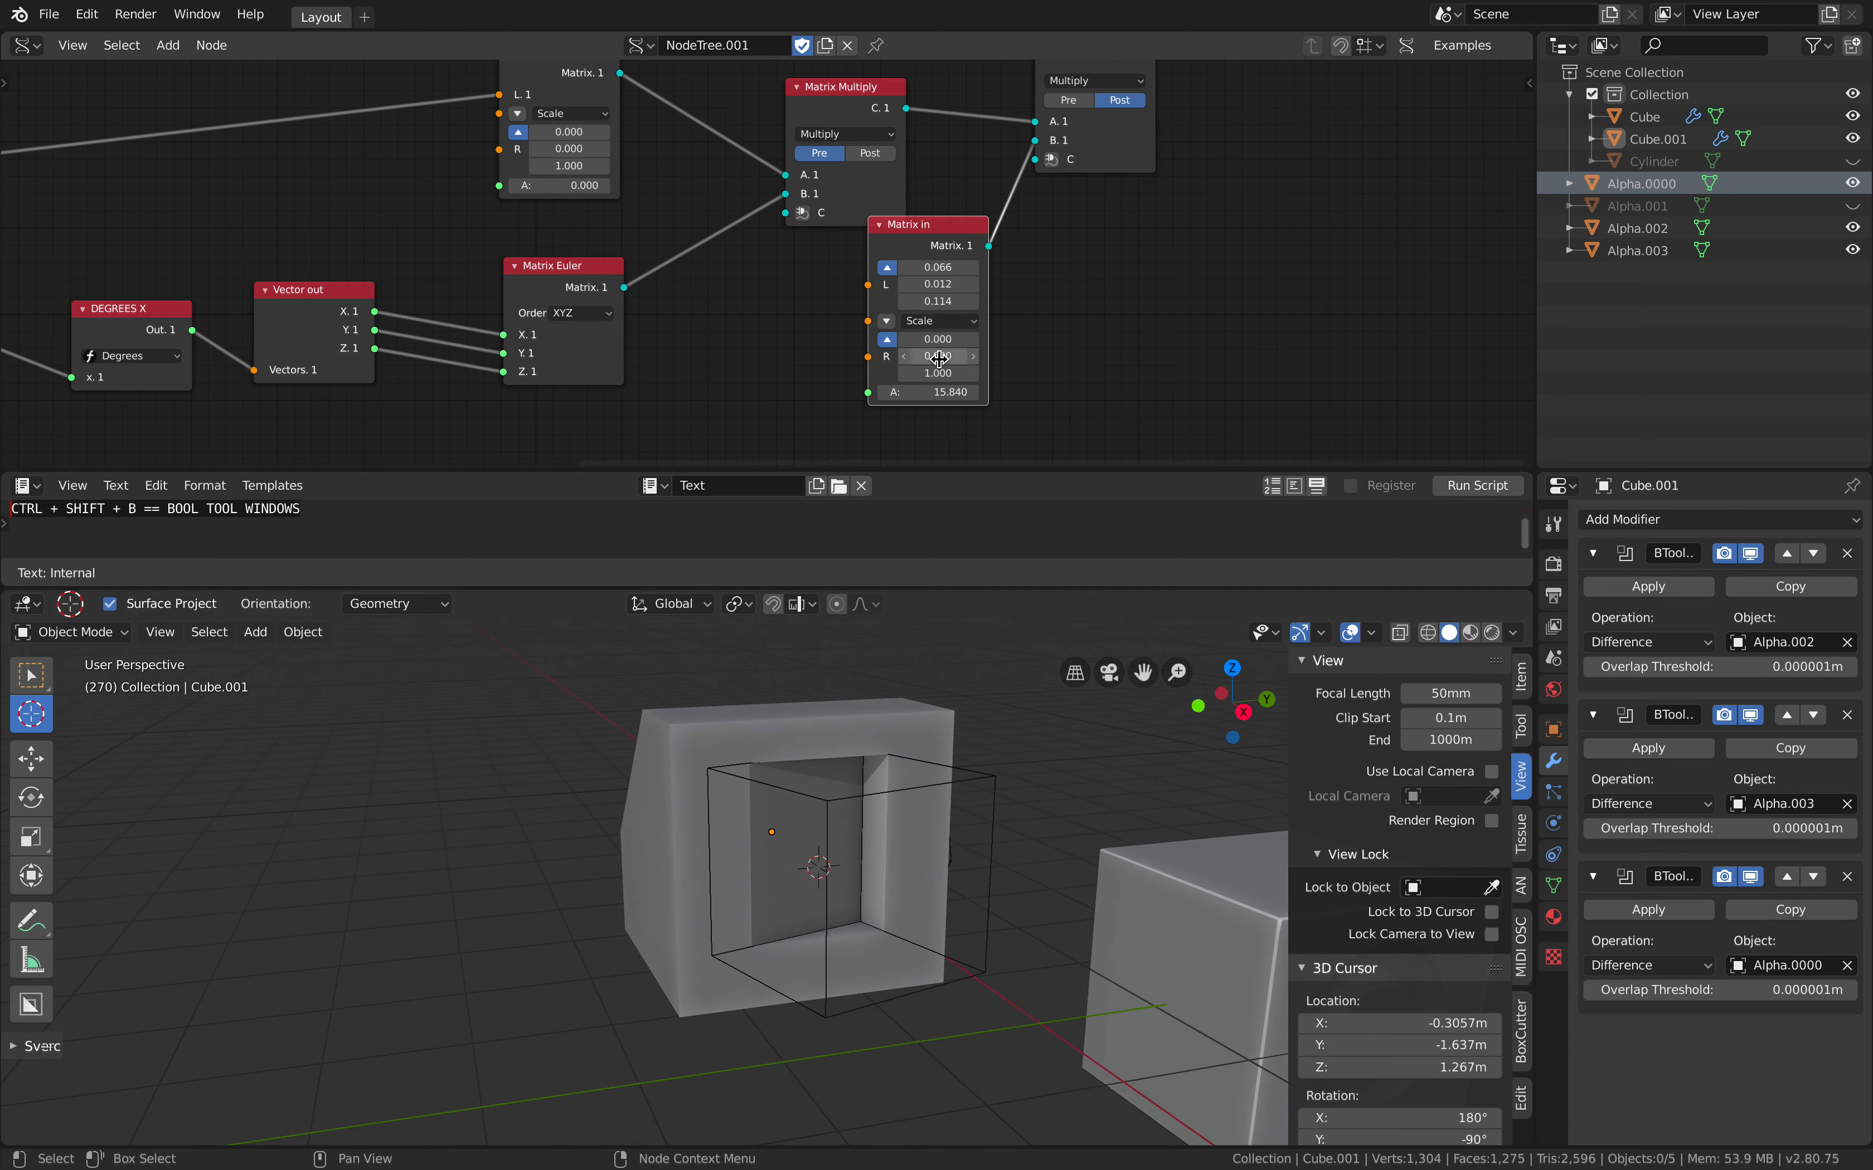
Set the new Matrix In node's rotation axis to 0, 1, 0 and its angle to 9.420
text(1)
key(Tab)
text(0)
key(Return)
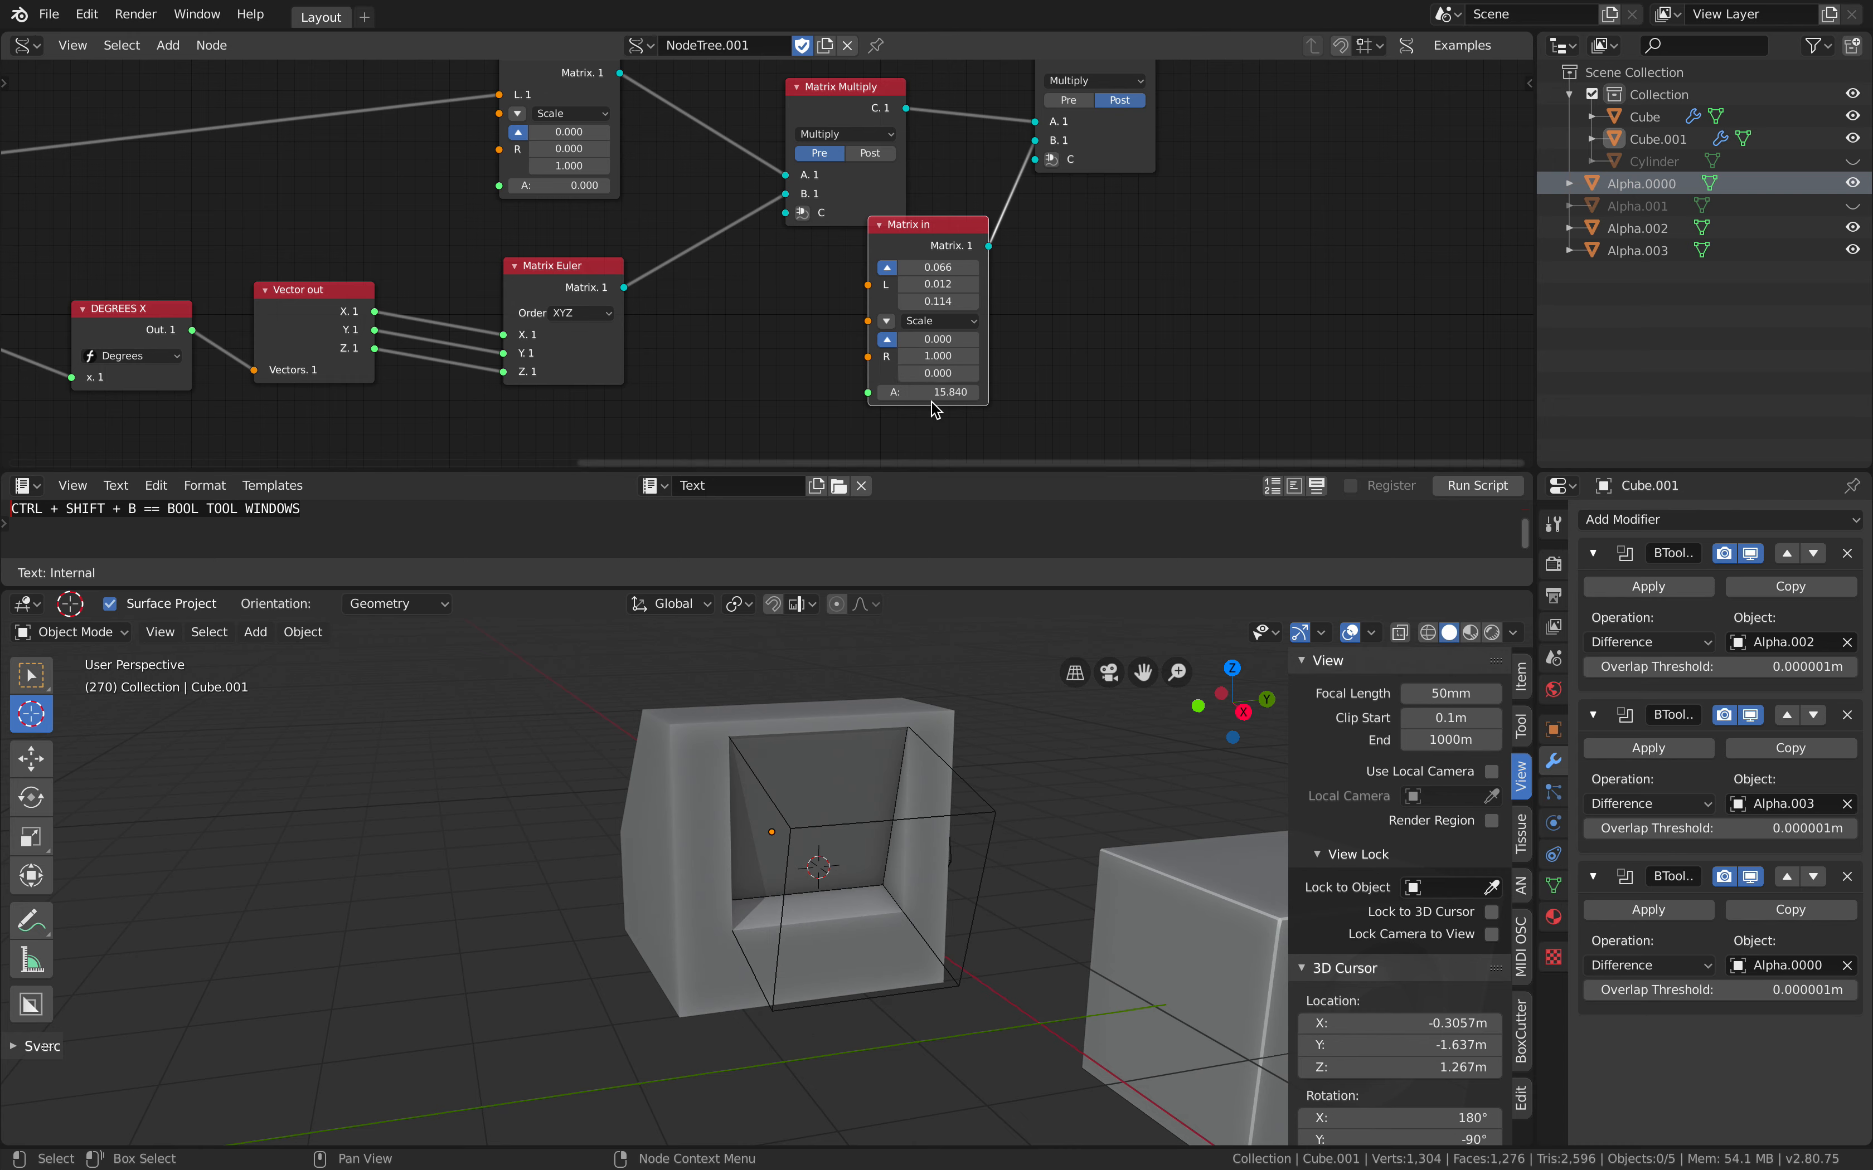
drag(928, 392, 940, 392)
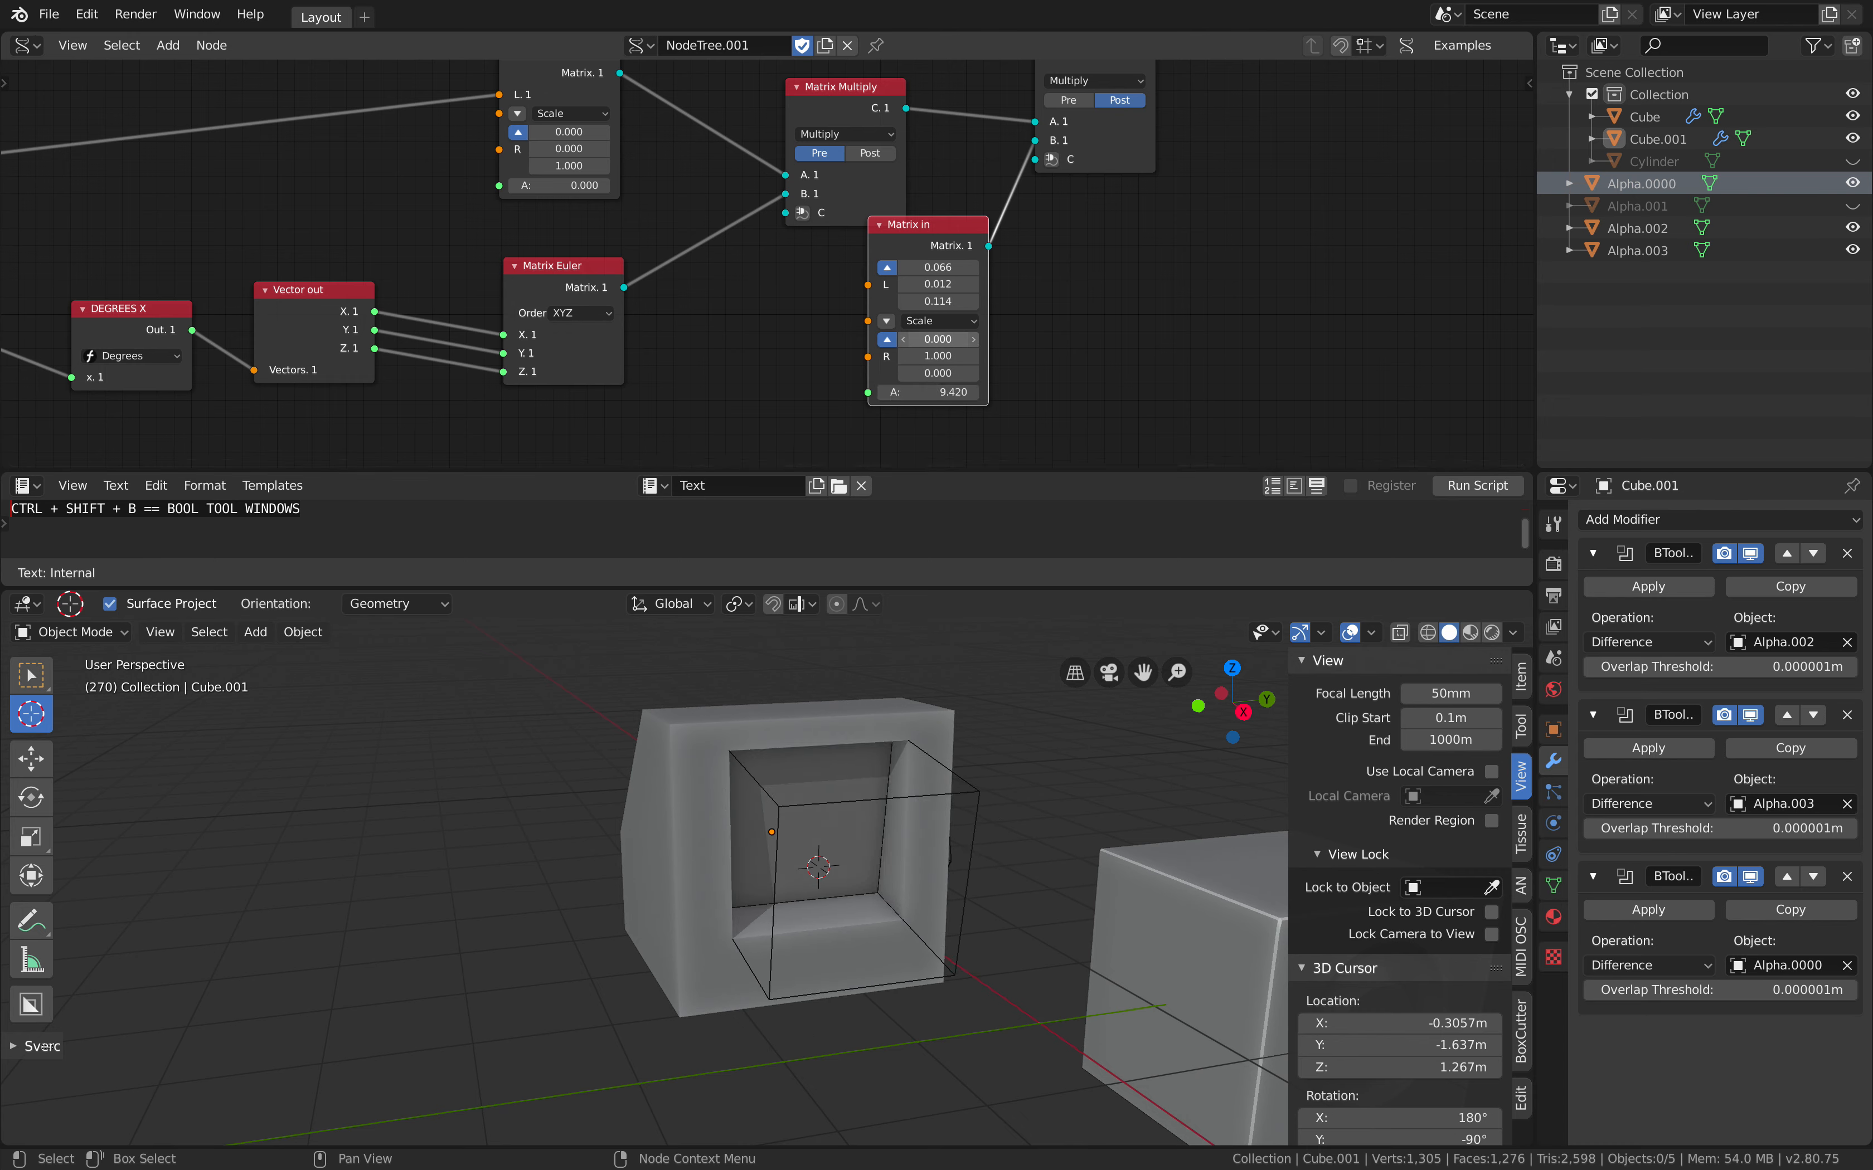
Set the new Matrix In node's rotation axis to 1, 0, 0 and its angle to 3.540
key(Tab)
text(0)
key(Tab)
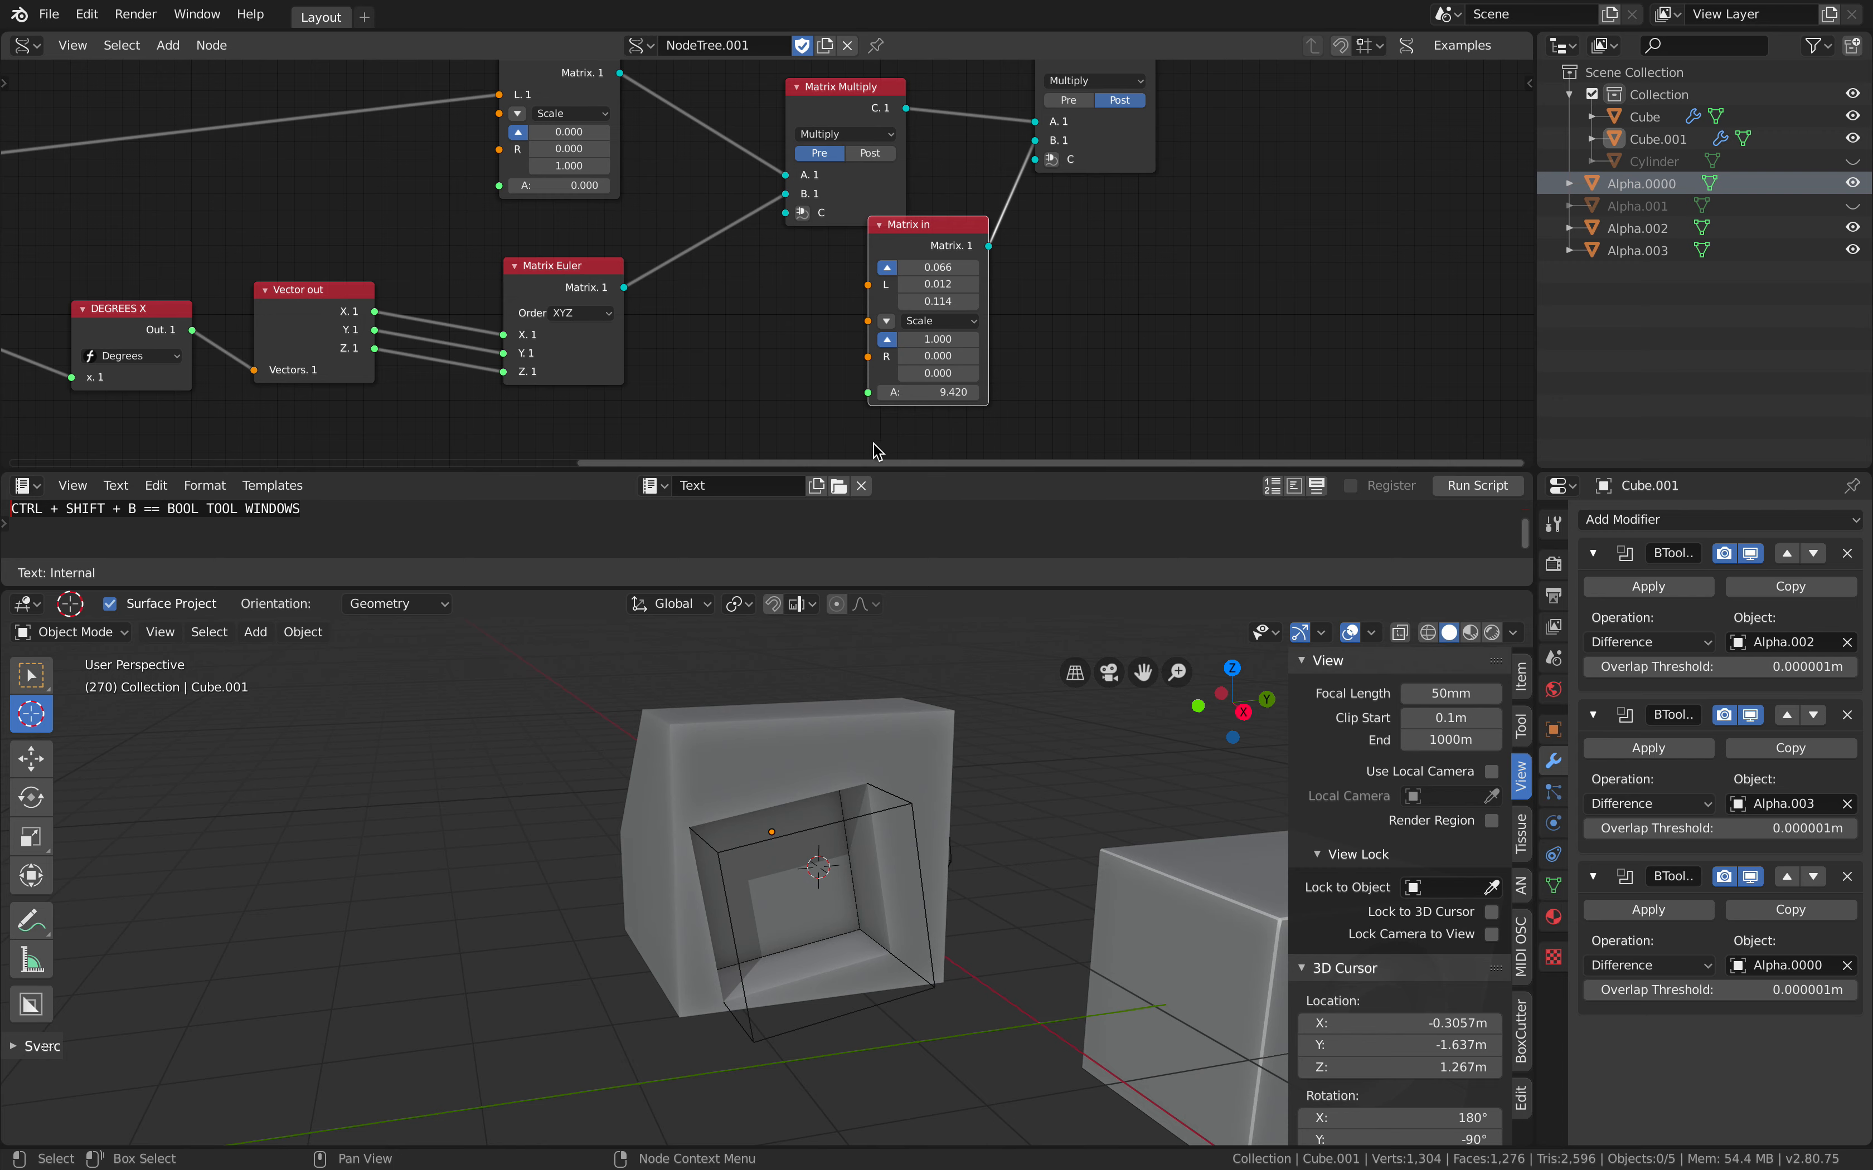
mouse_move(921, 392)
mouse_down()
mouse_move(843, 392)
mouse_move(936, 392)
mouse_move(913, 392)
mouse_up()
Switch the second Matrix Multiply node to Pre and set the new Matrix In node's angle to -5.280
middle_drag(1235, 203, 1154, 226)
click(977, 186)
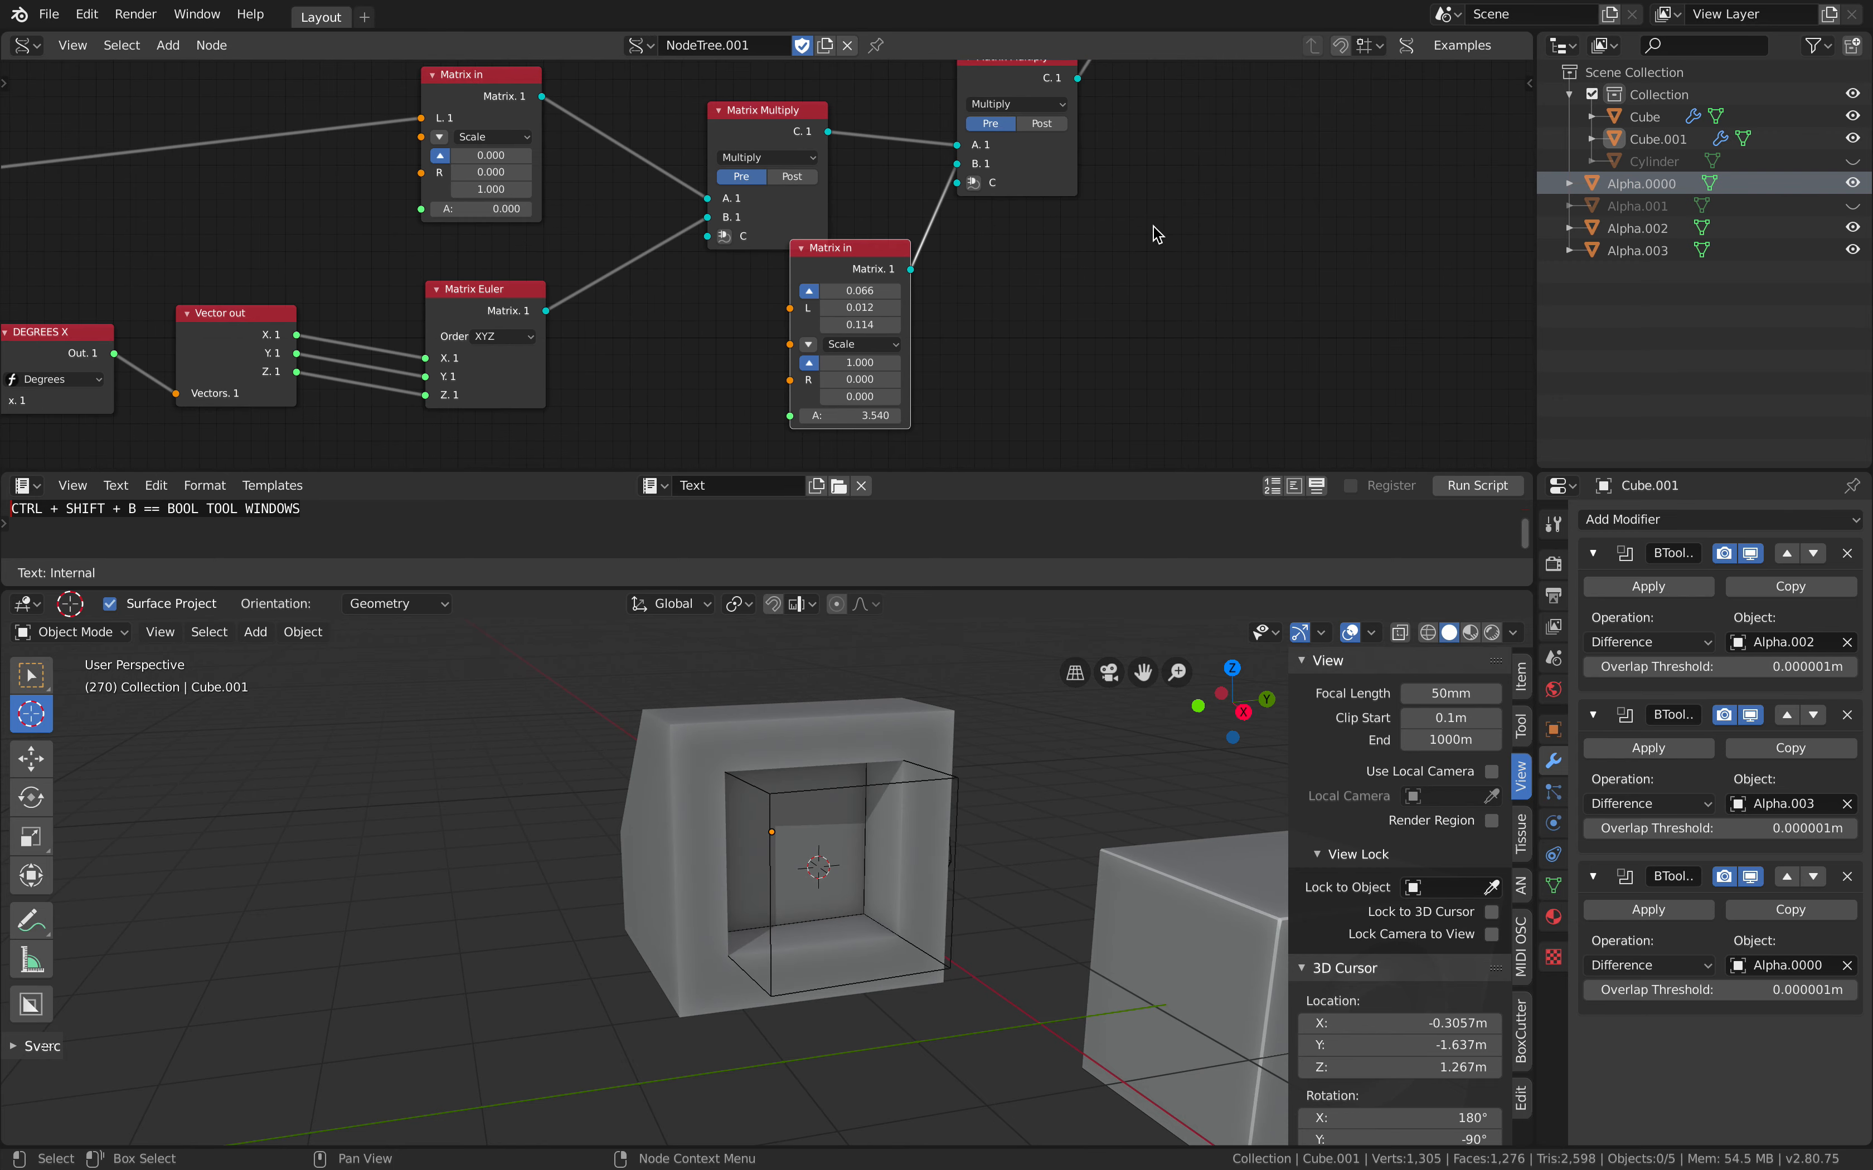
mouse_move(851, 415)
mouse_down()
mouse_move(944, 415)
mouse_move(836, 416)
mouse_up()
Change the new Matrix In node's rotation axis to 0, 1, 0 and its angle to 29.460
click(865, 362)
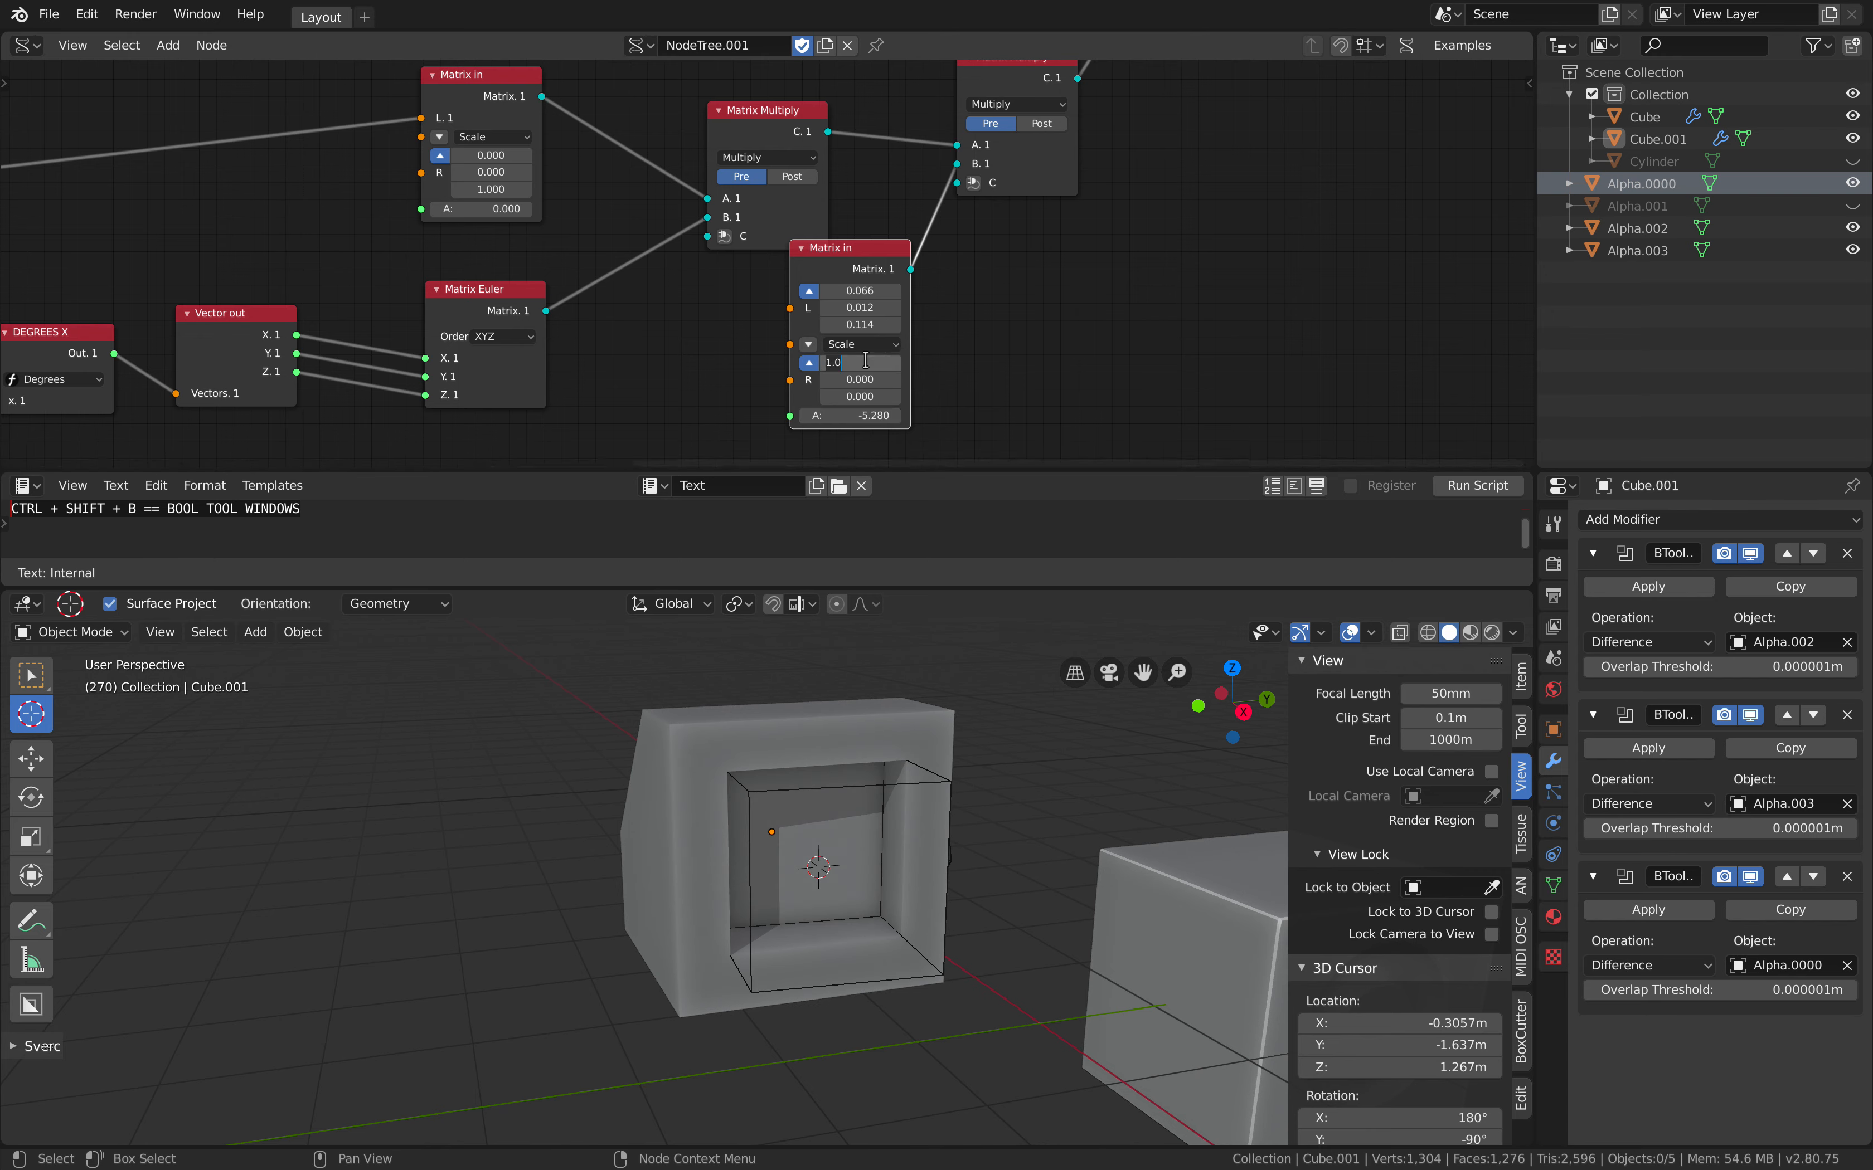
text(0)
key(Tab)
text(1)
key(Tab)
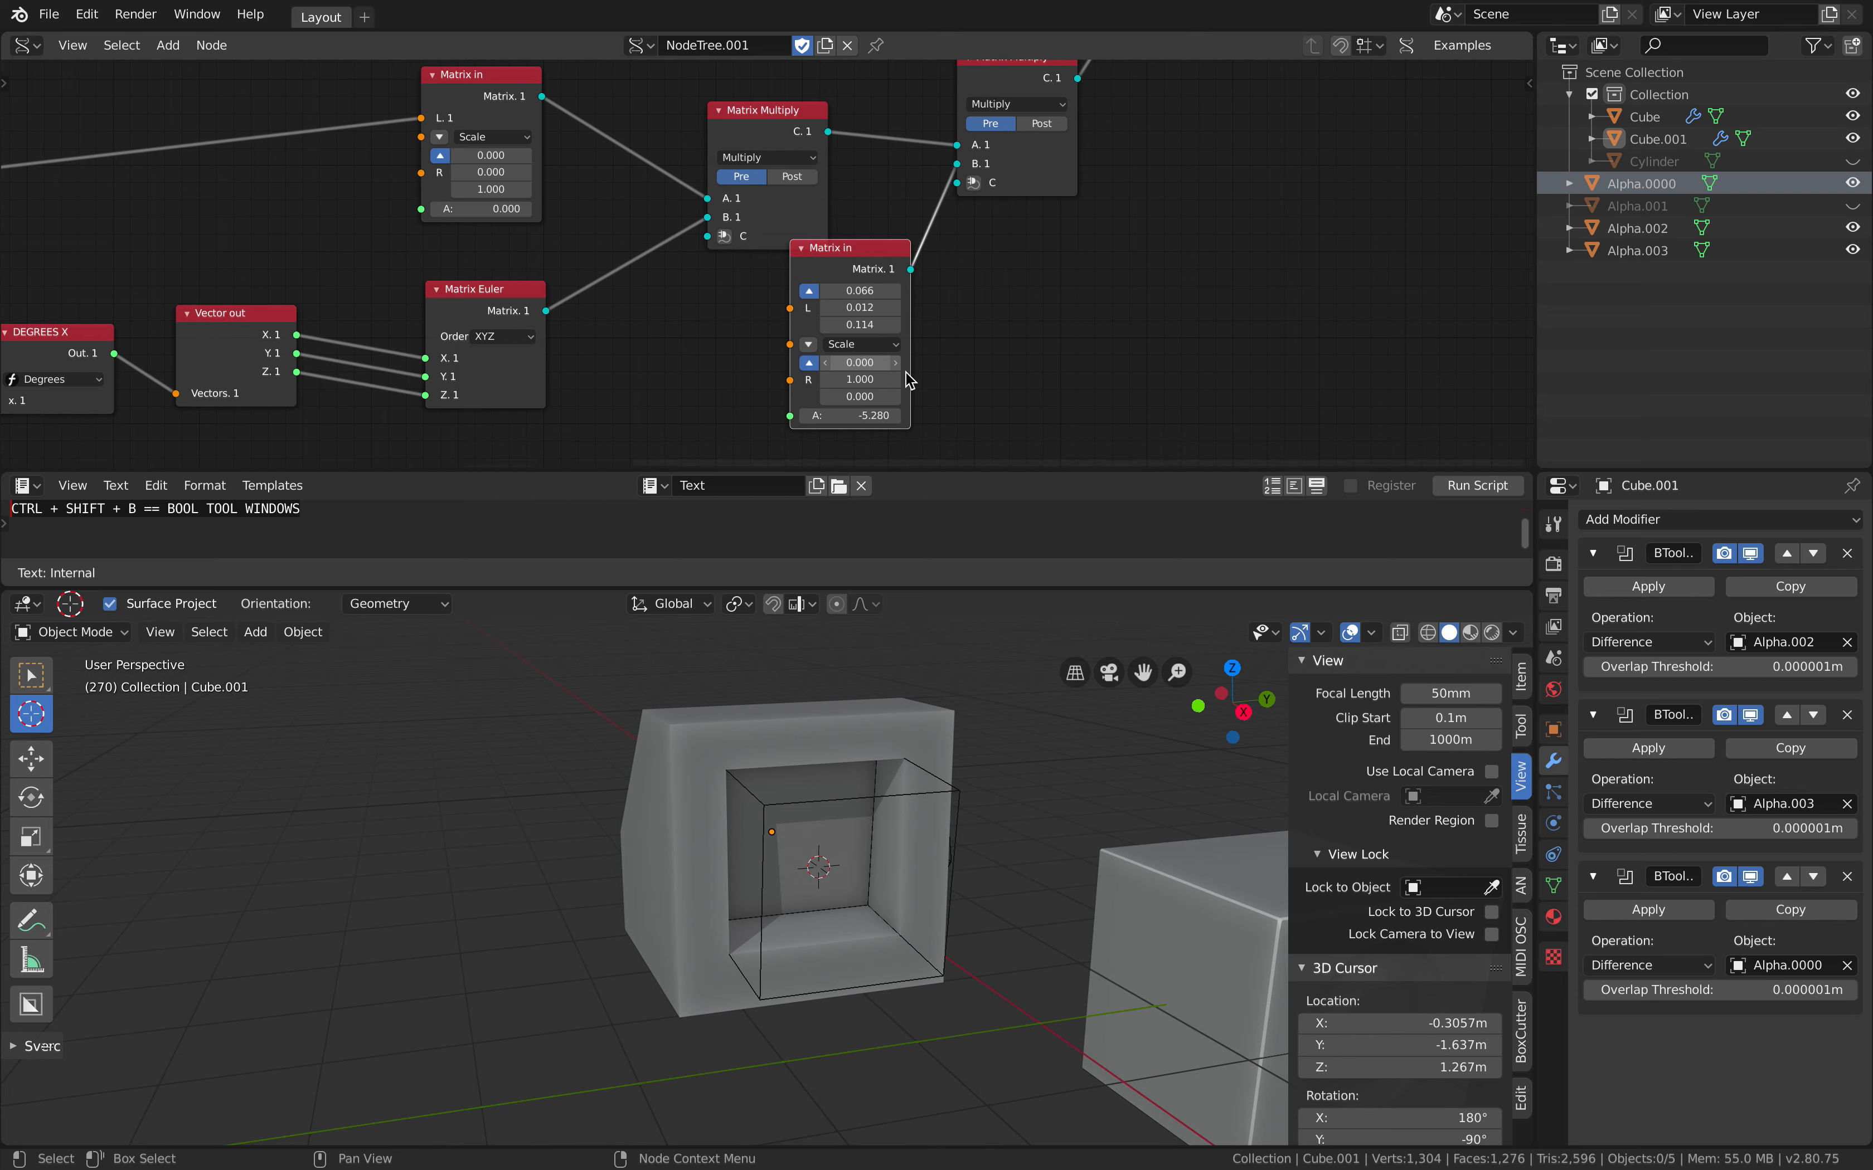
drag(859, 416, 927, 416)
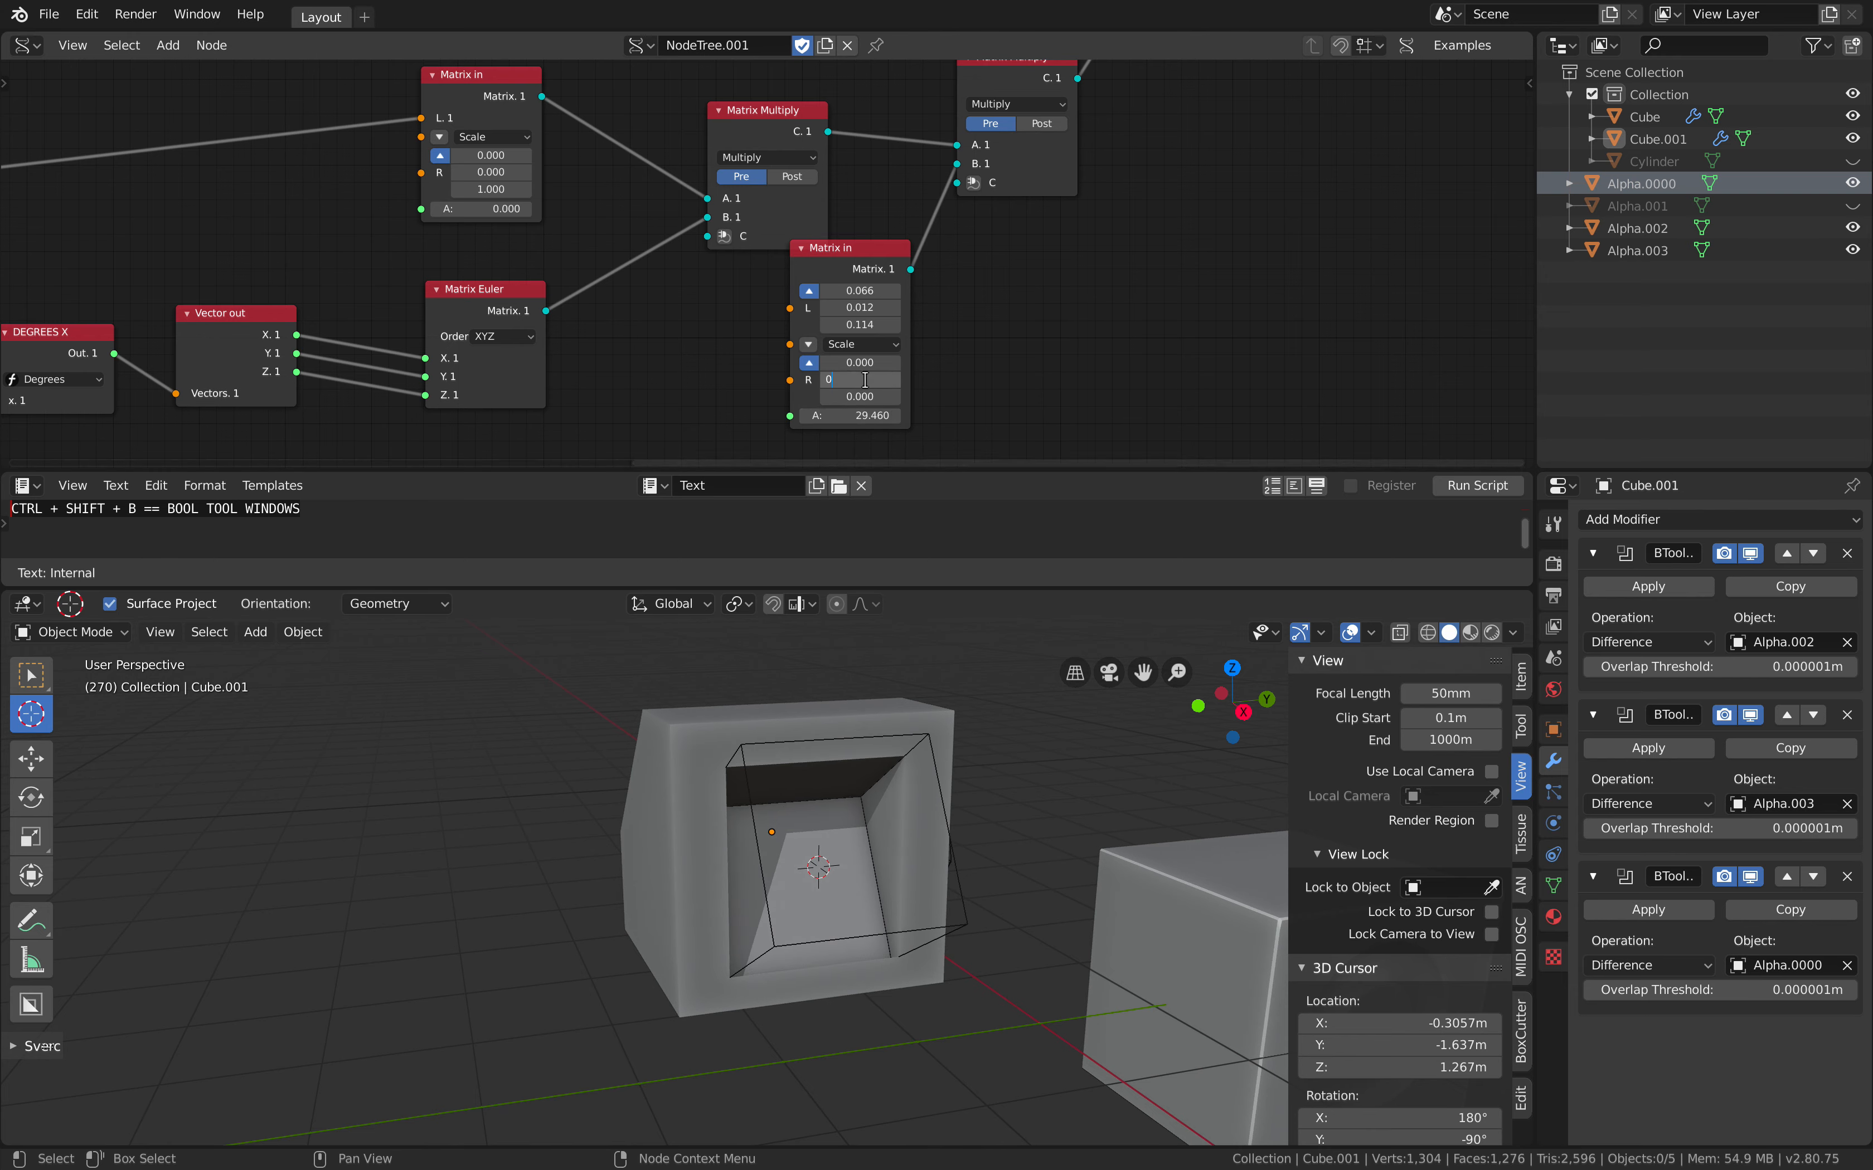
Set the new Matrix In node's rotation axis to 0, 0, 1 and its angle to 0.480
key(Tab)
text(1)
key(Return)
drag(859, 416, 801, 416)
Spread the two Matrix Multiply nodes and Viewer BMesh further apart in the node tree
middle_drag(1081, 352, 1046, 442)
drag(950, 167, 945, 191)
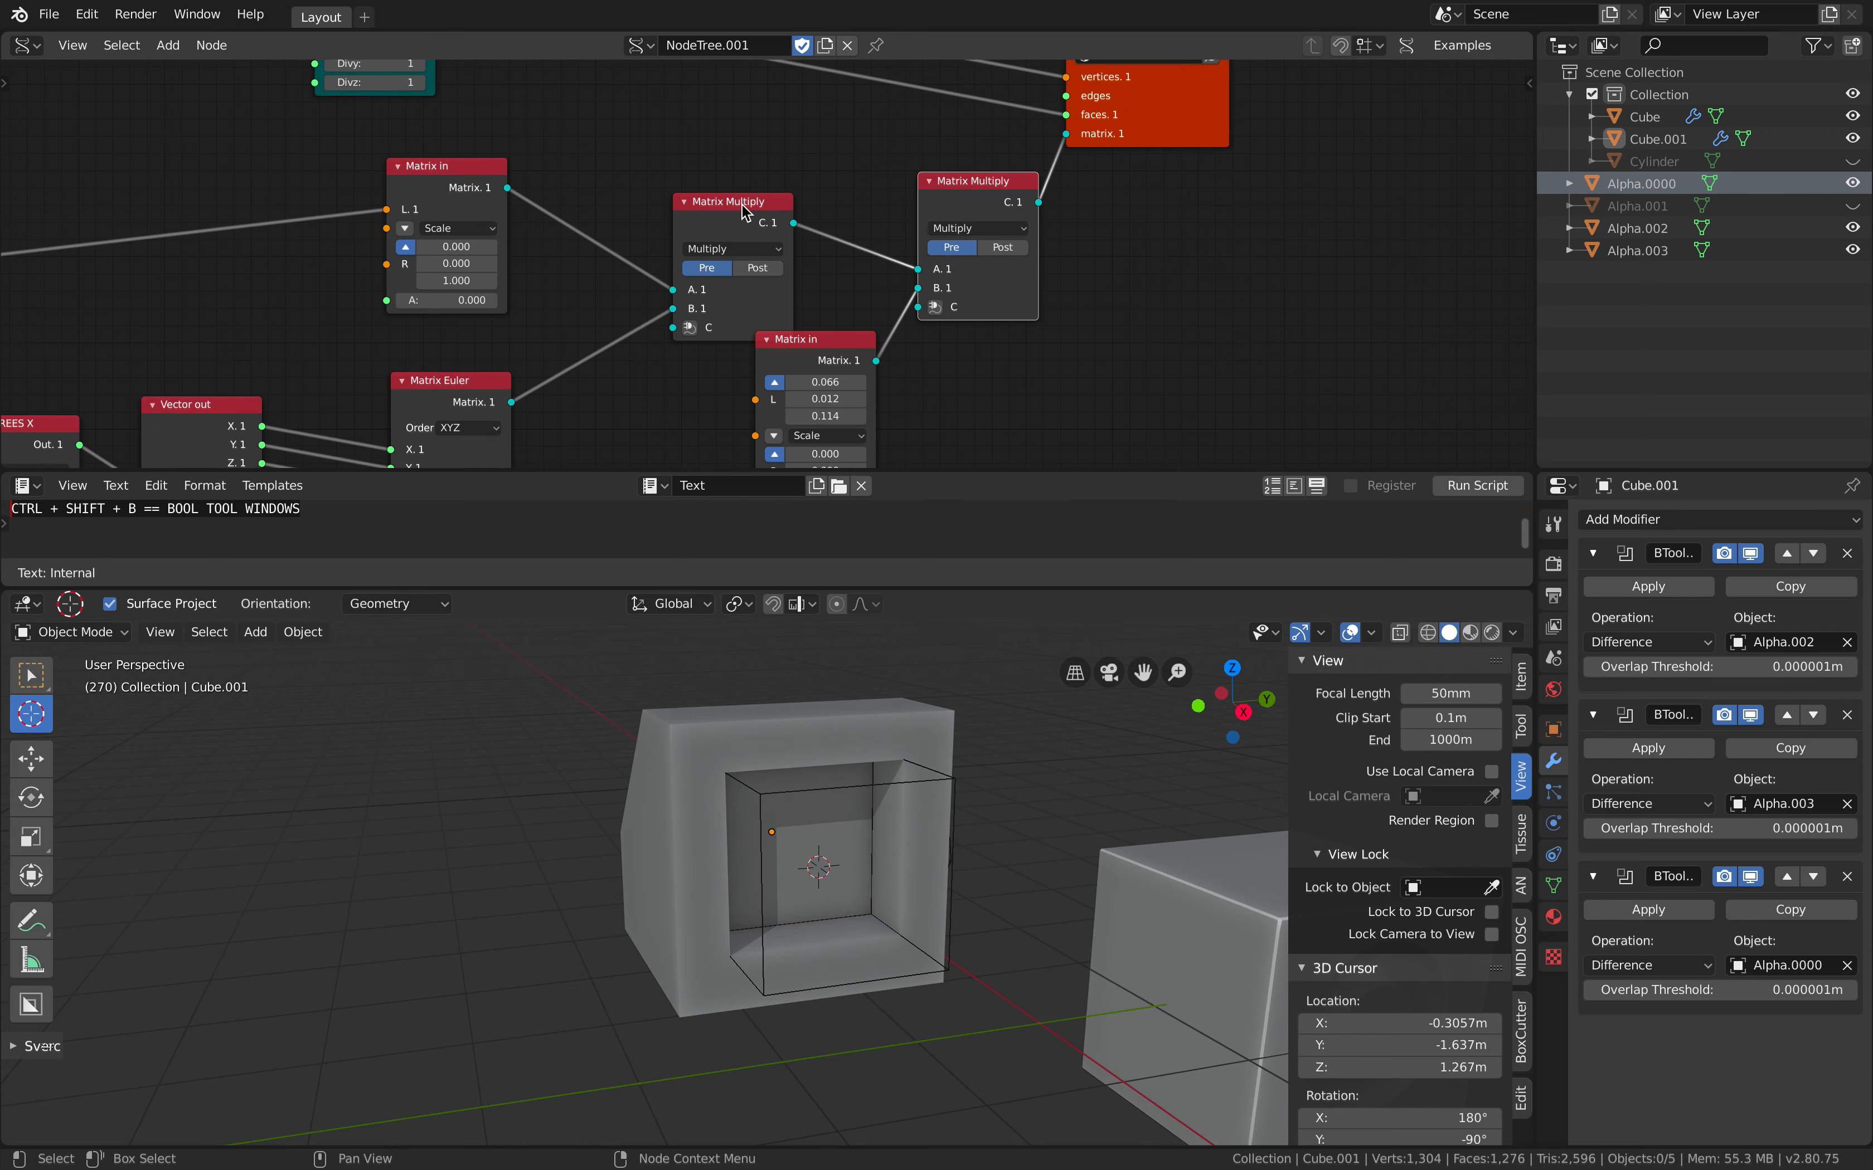
drag(745, 211, 750, 193)
middle_drag(1026, 229, 986, 275)
drag(1135, 155, 1211, 112)
scroll(1098, 245, down, 2)
middle_drag(1098, 244, 1214, 332)
middle_drag(815, 244, 828, 332)
Place the Box node below Torus beside Viewer BMesh and set the Box size to 1.27
drag(752, 106, 896, 19)
drag(556, 199, 871, 242)
middle_drag(1016, 418, 912, 340)
shift+middle_drag(981, 883, 951, 832)
drag(737, 176, 733, 175)
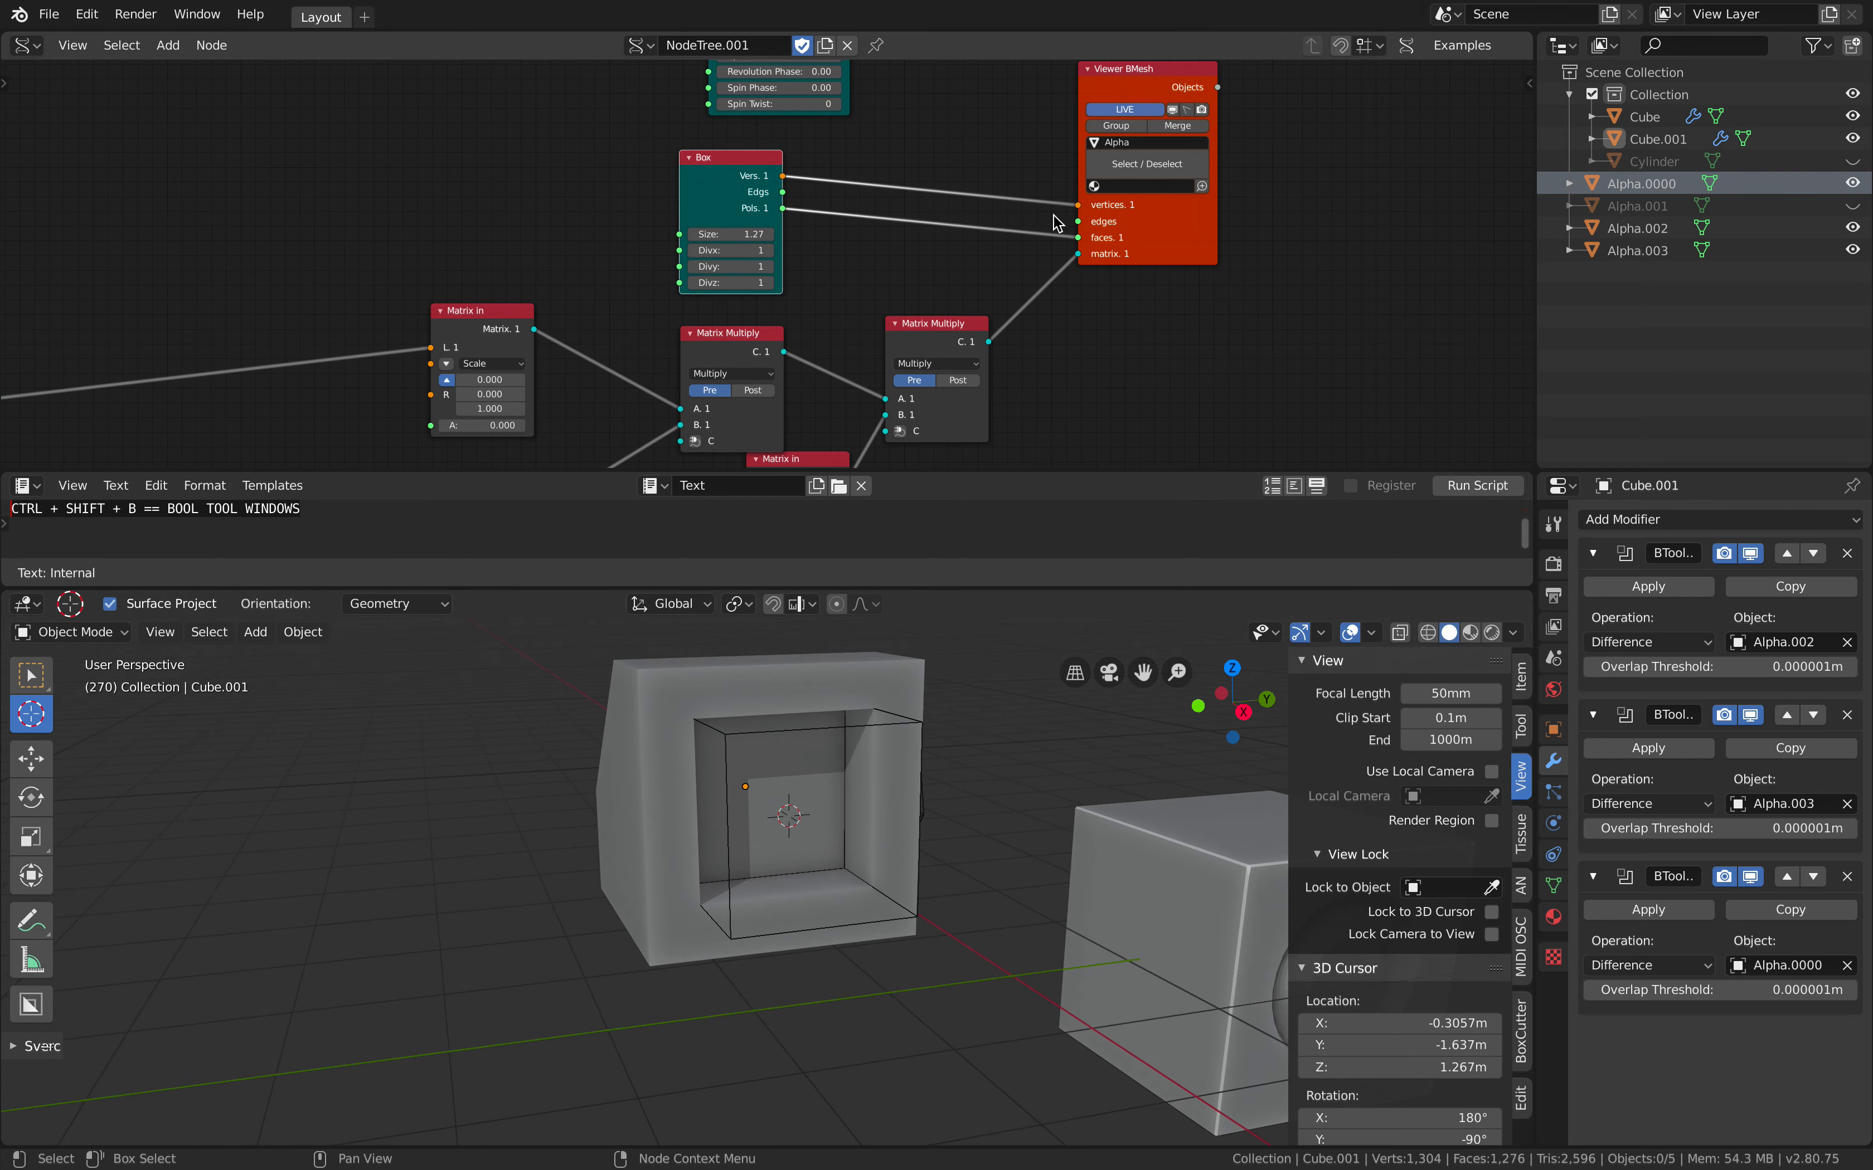
drag(1122, 193, 1172, 193)
Offset the live box by setting the second Matrix In node's location to 0.066, 0.192, 0.534
middle_drag(968, 351, 949, 225)
scroll(949, 225, up, 2)
middle_drag(851, 439, 867, 320)
mouse_move(814, 298)
mouse_down()
mouse_move(867, 299)
mouse_move(793, 299)
mouse_move(954, 284)
mouse_move(782, 283)
mouse_up()
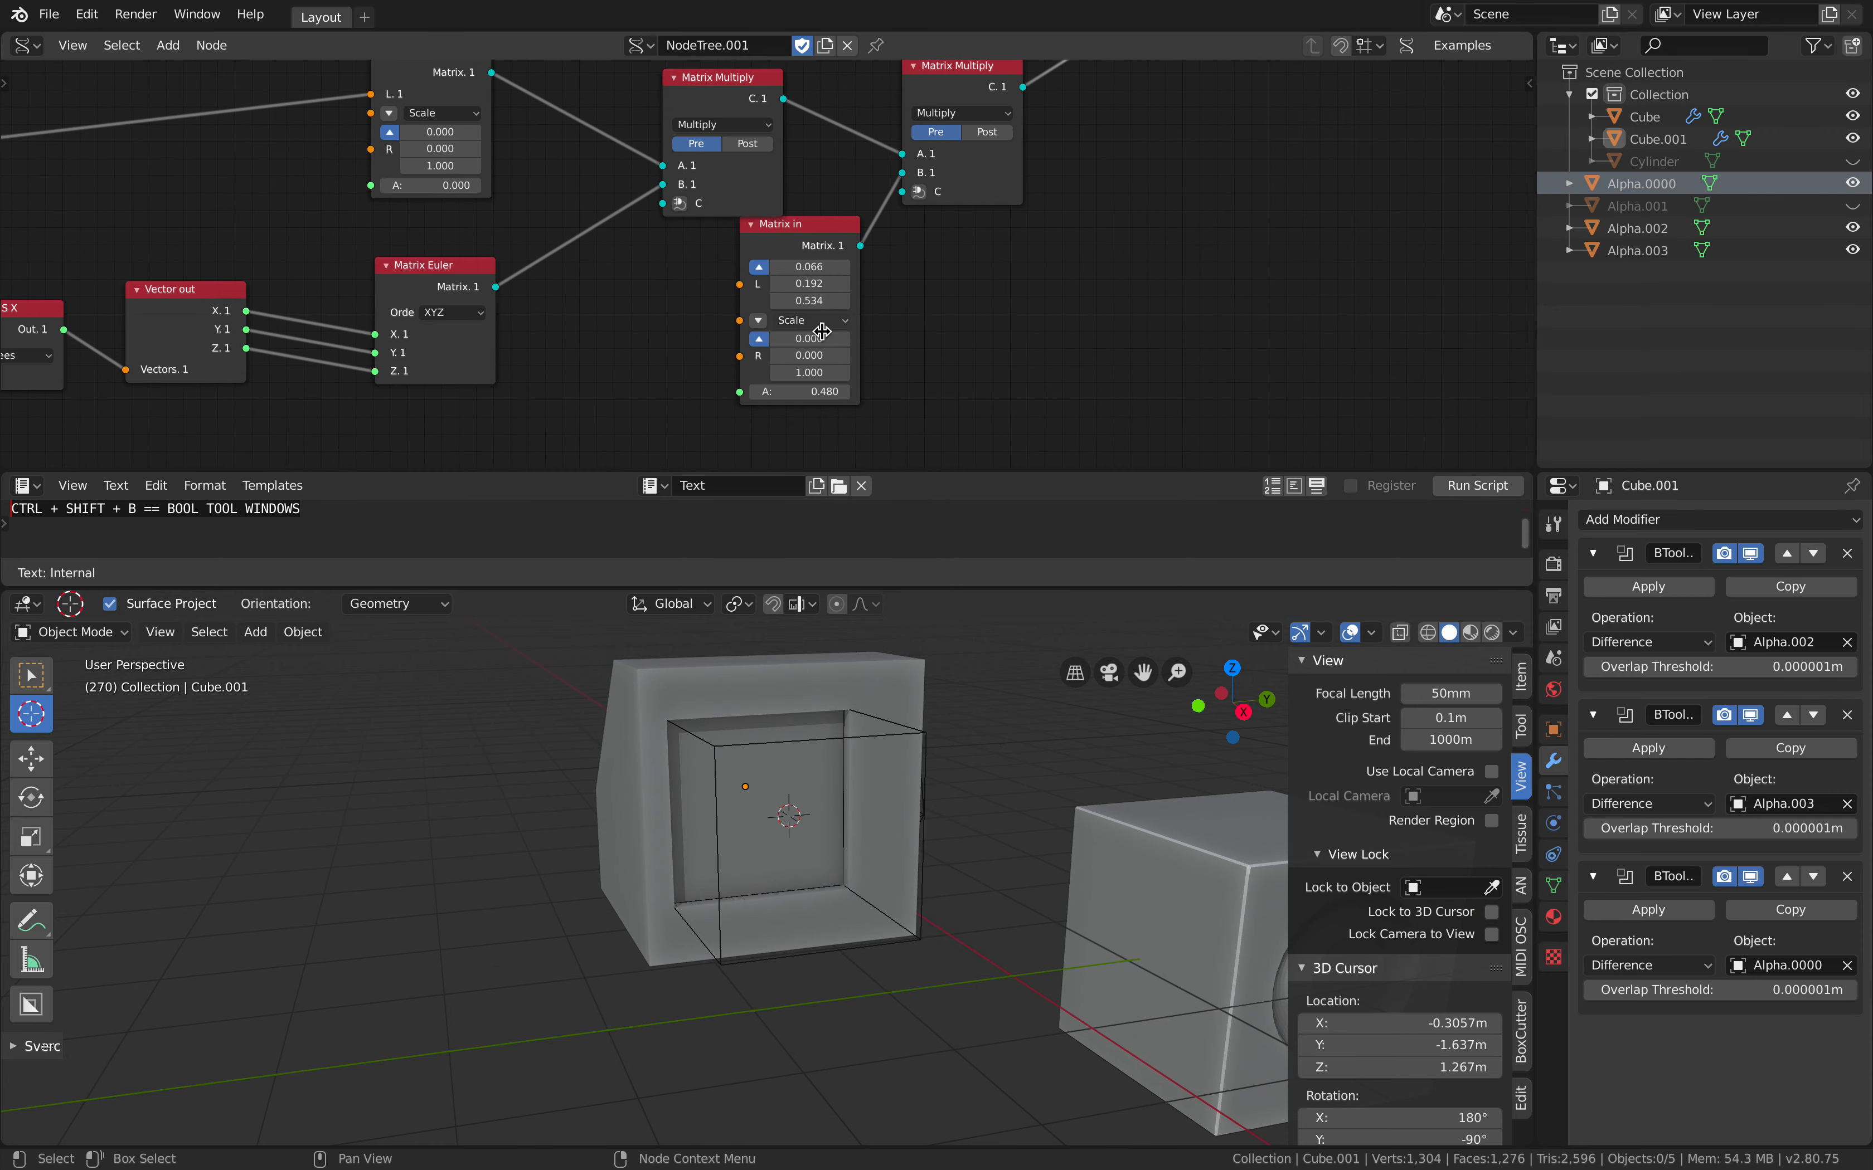
Try spinning the live box with the second Matrix In node's angle, and reset the angle to 0
drag(799, 392, 905, 392)
mouse_move(1176, 175)
middle_down()
mouse_move(1142, 310)
mouse_move(1176, 160)
middle_up()
middle_drag(808, 363, 809, 350)
text(0)
key(Return)
Shift the live box sideways through the second Matrix In node's location and save the file
middle_drag(1016, 238, 977, 275)
scroll(977, 279, down, 1)
drag(760, 289, 777, 289)
middle_drag(971, 265, 930, 452)
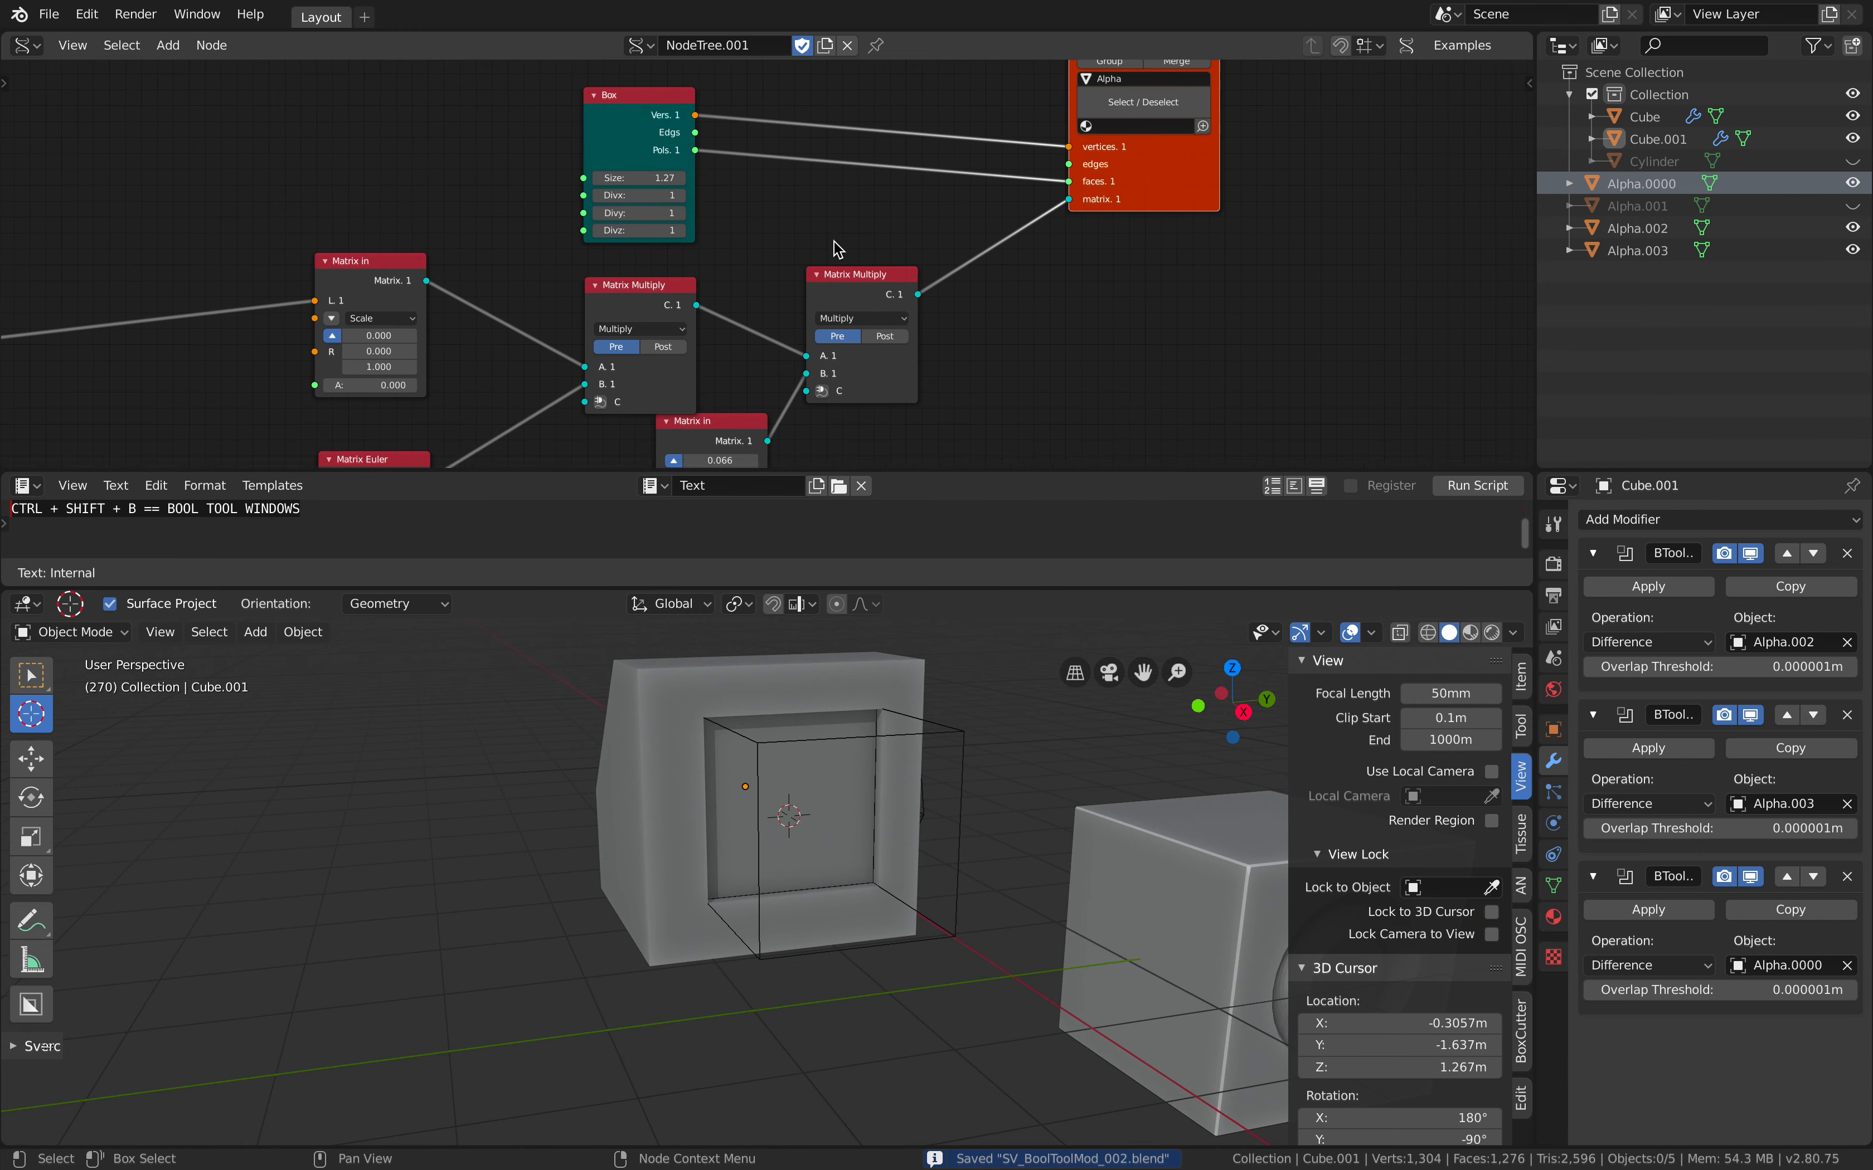
scroll(834, 247, down, 3)
scroll(871, 209, up, 2)
middle_drag(670, 108, 695, 145)
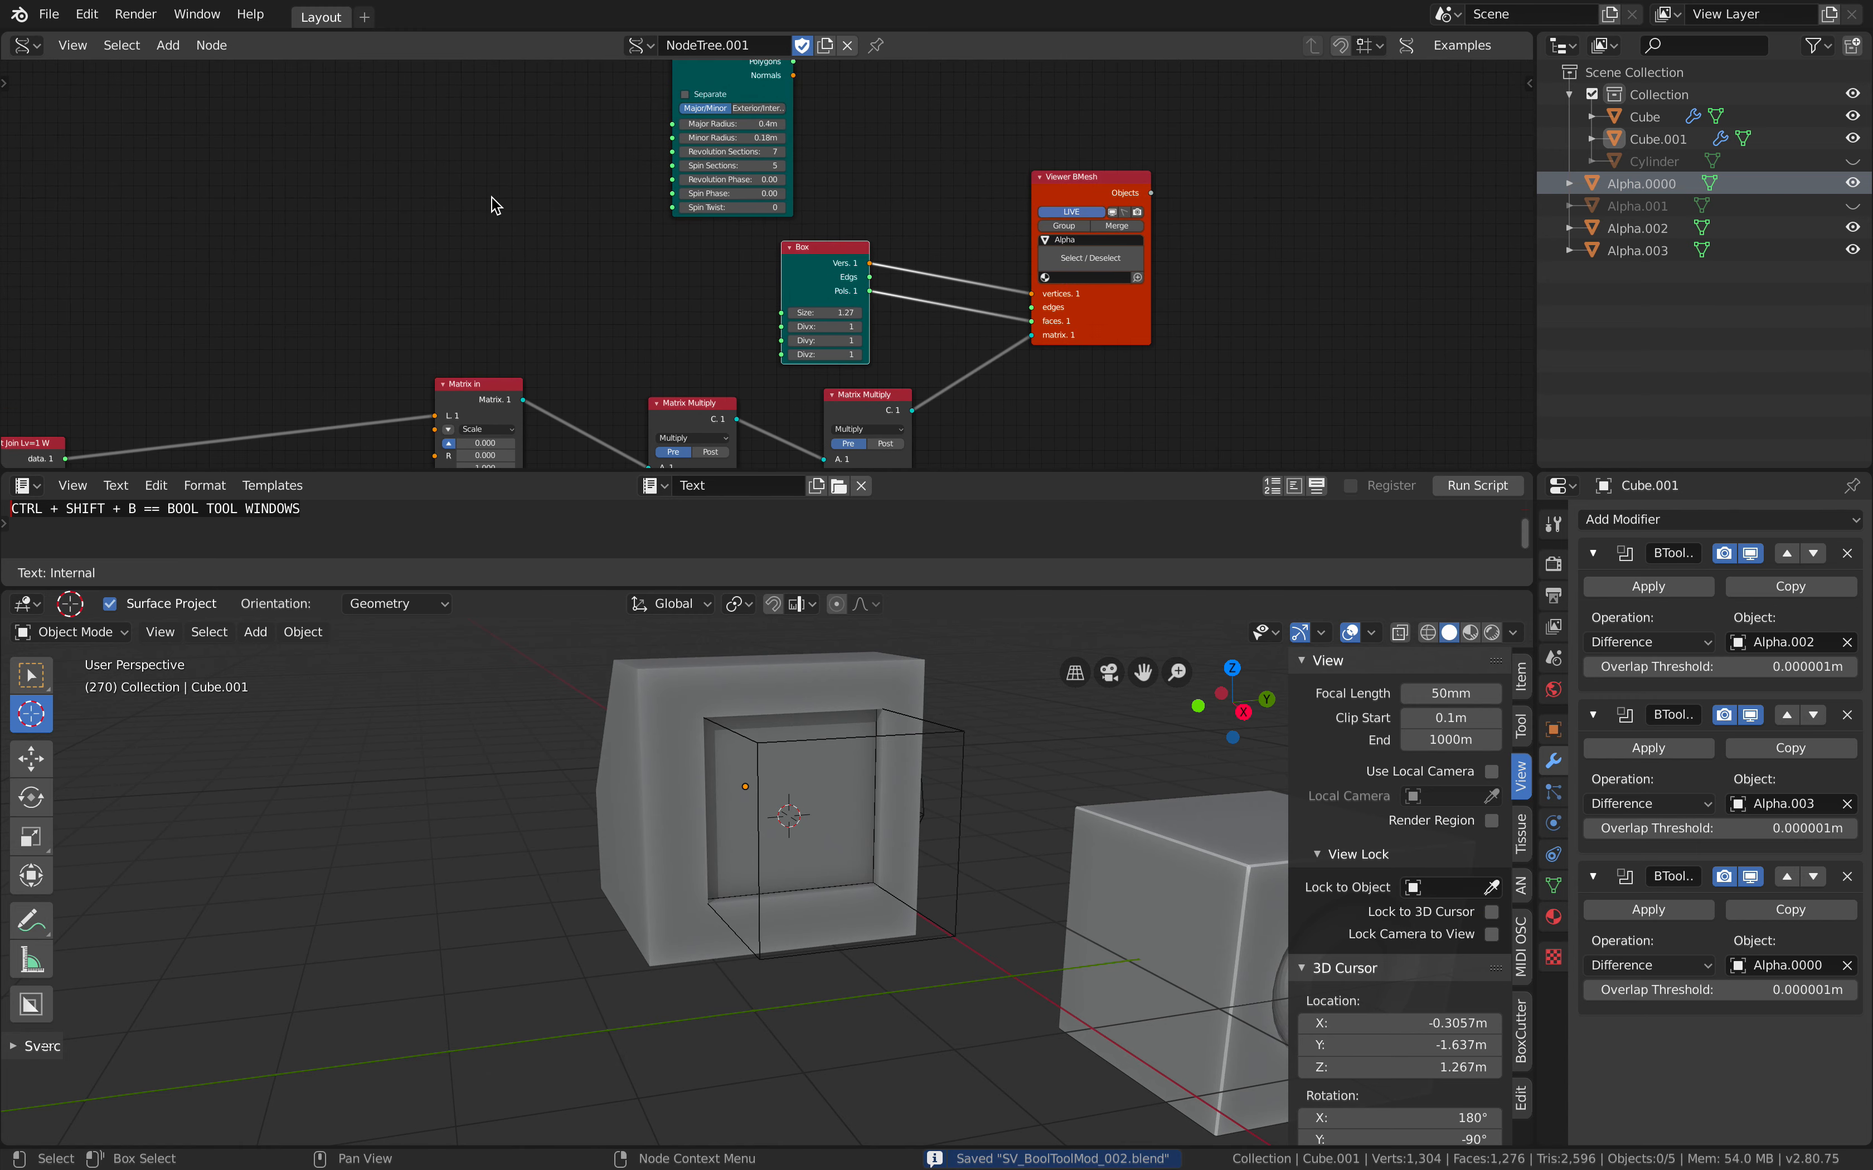
Save the scene to the Desktop as a new version named SV_BoolToolMod_003.blend
click(49, 14)
click(103, 183)
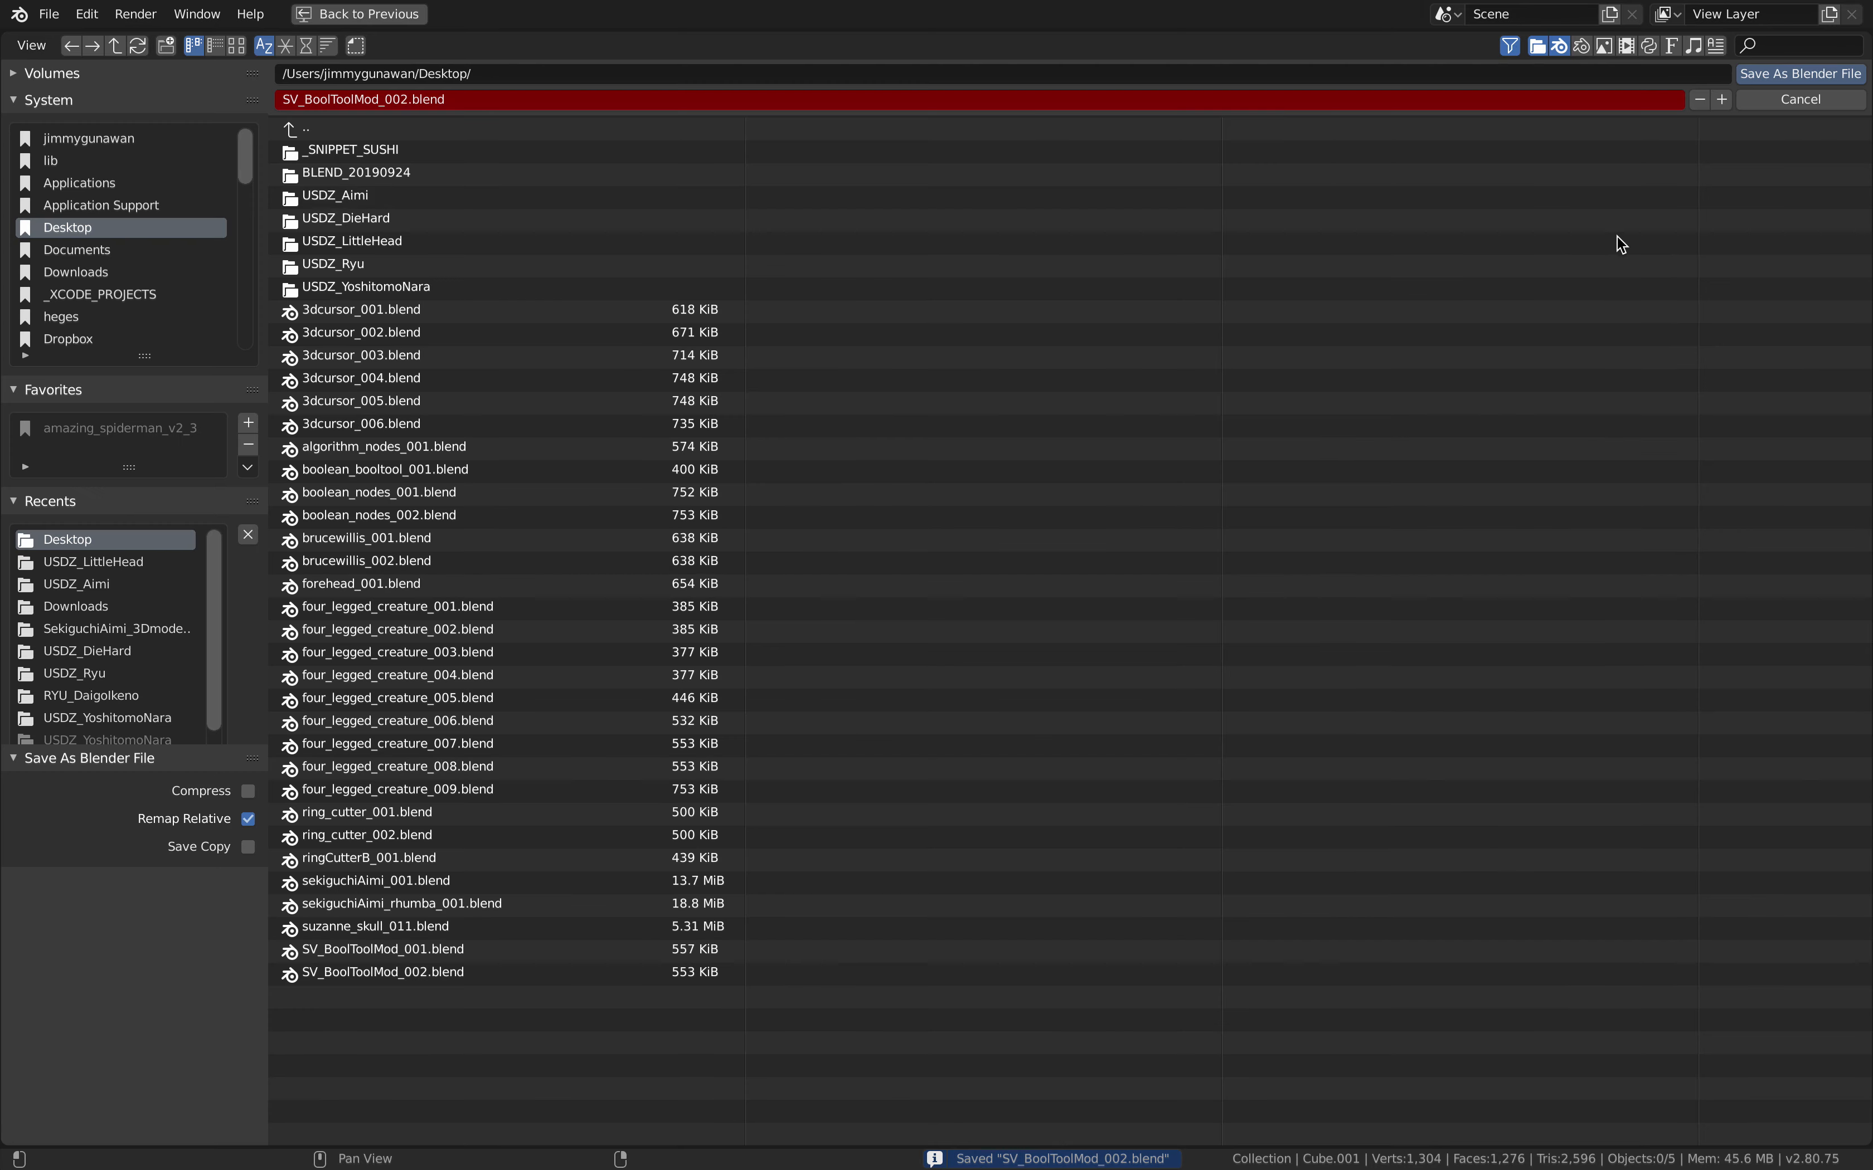
click(1764, 78)
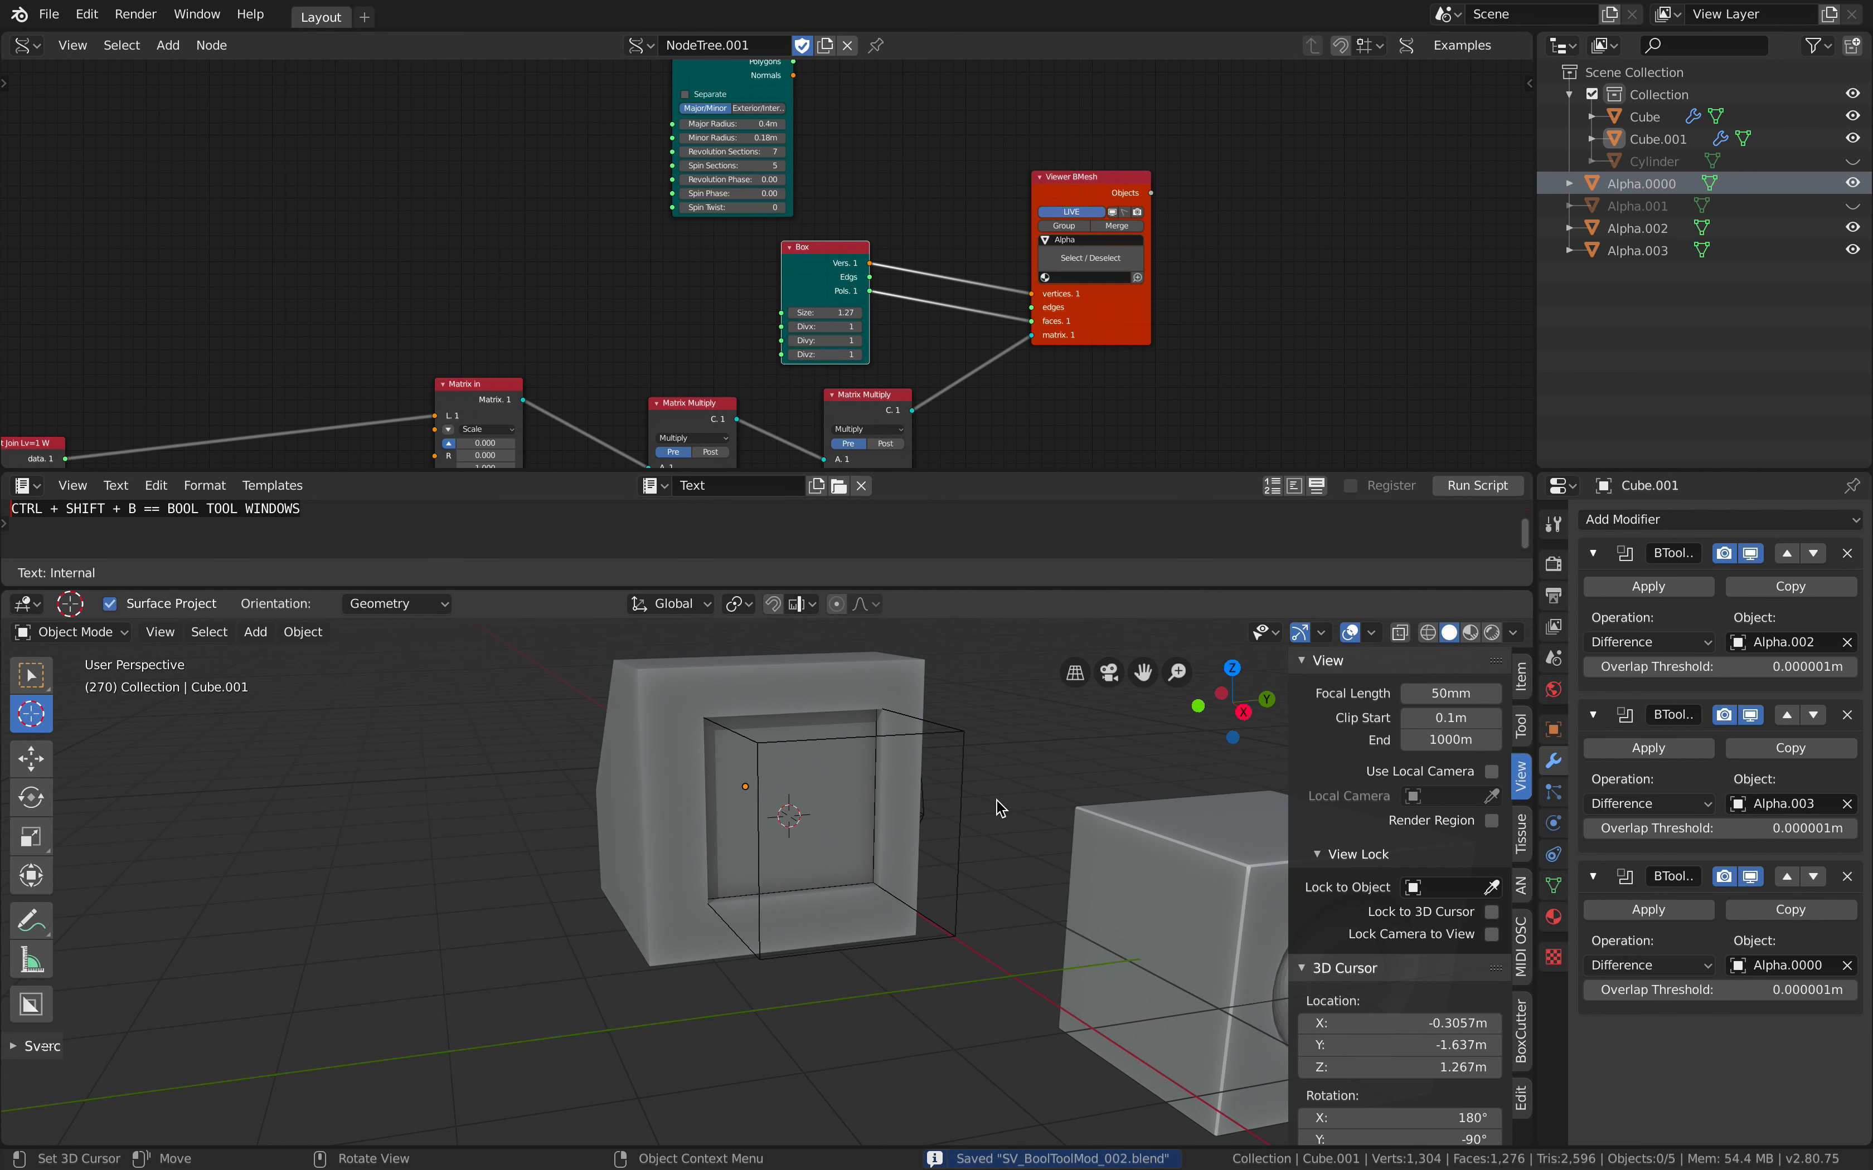
middle_drag(1003, 802, 978, 783)
click(48, 14)
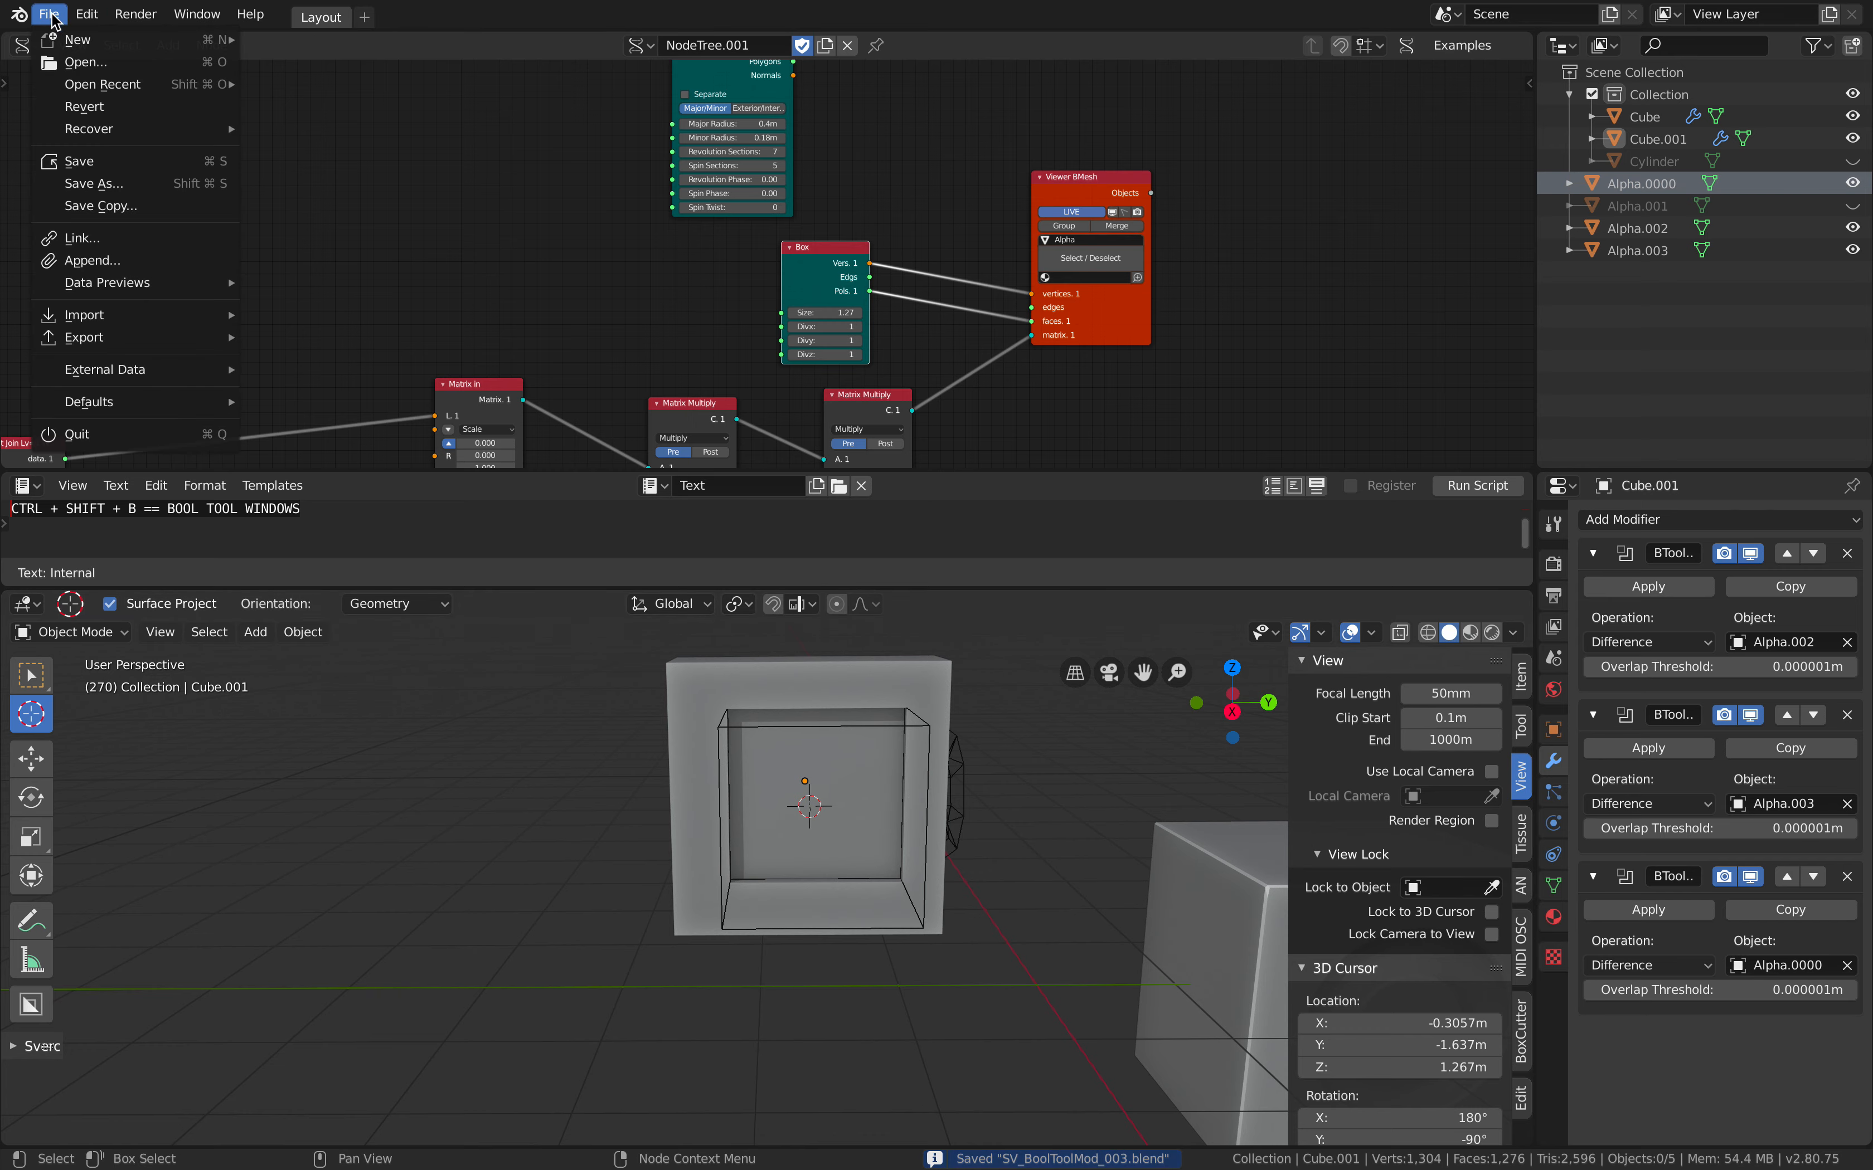
click(103, 183)
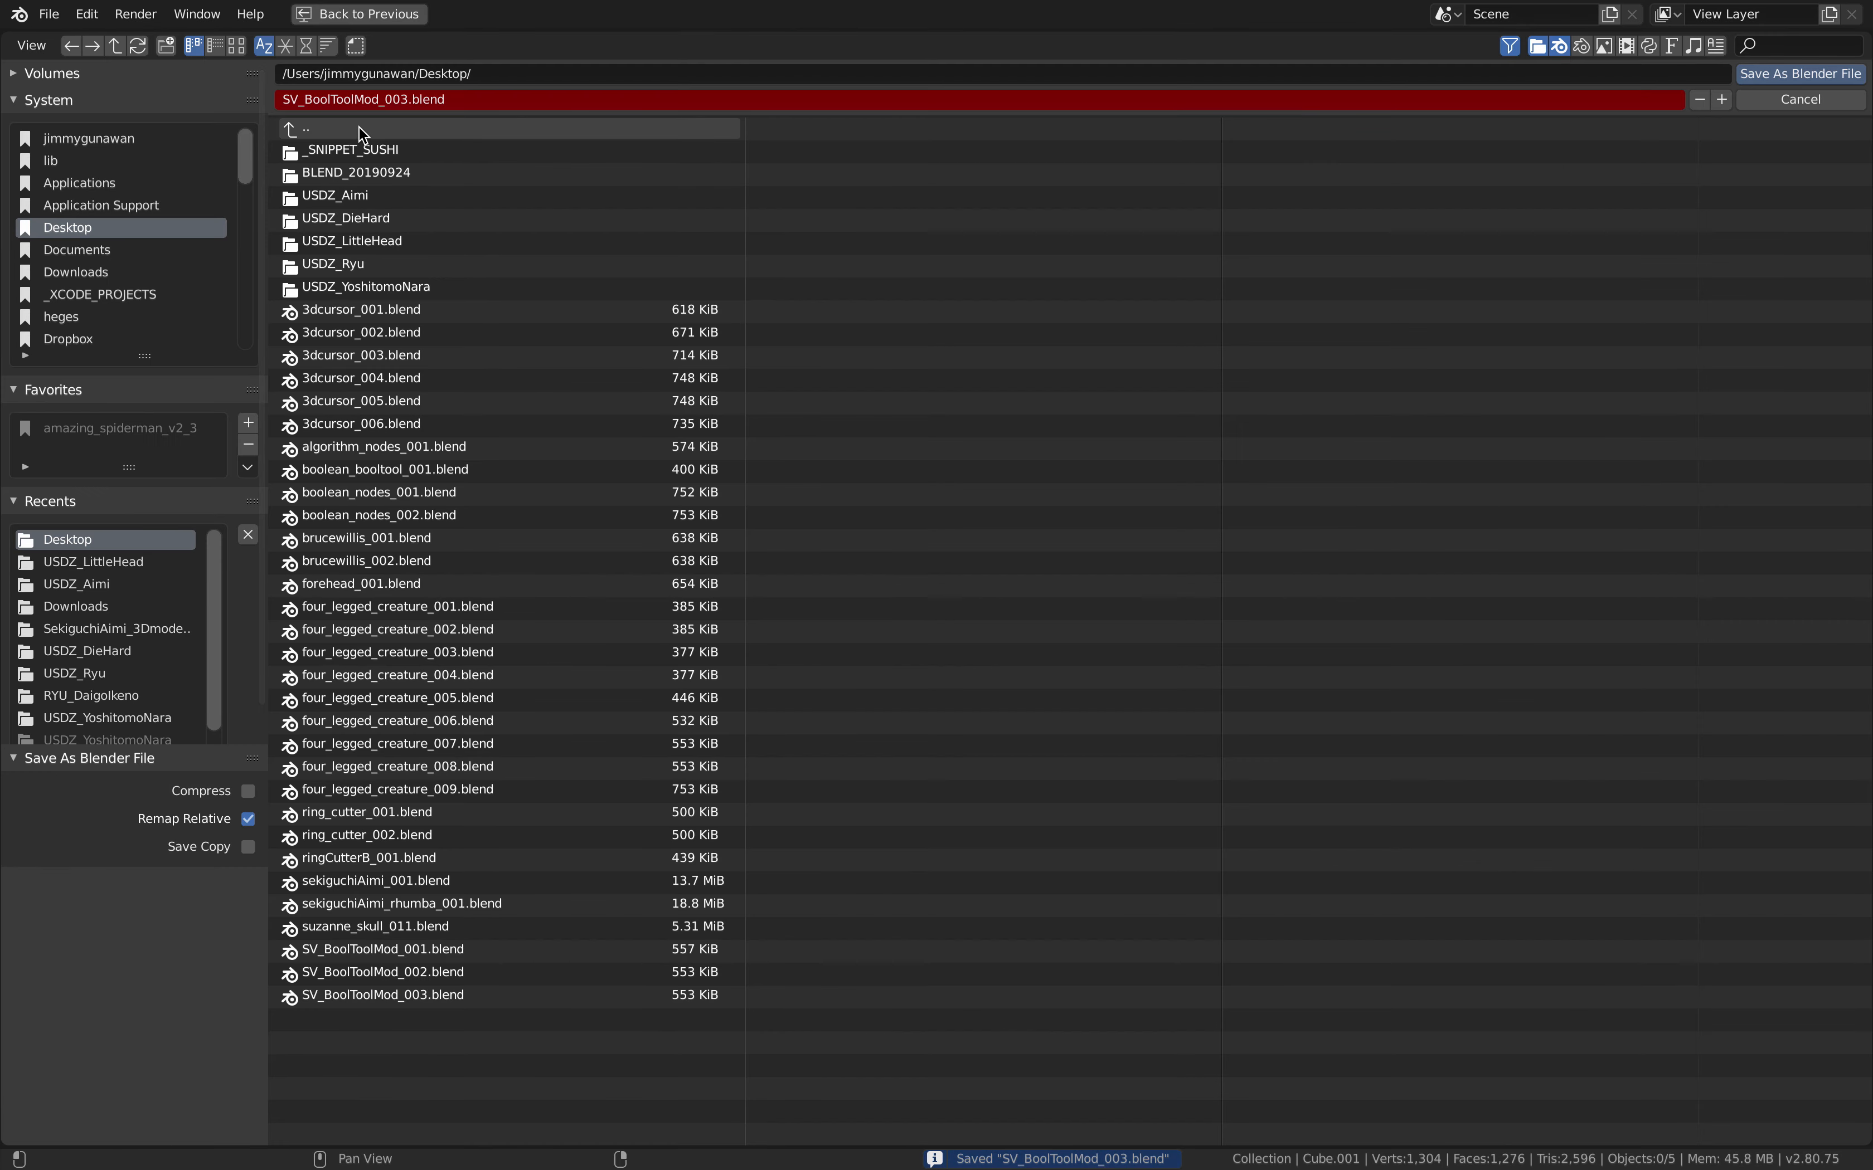
click(1751, 107)
Create a new General file and delete its default objects
click(48, 14)
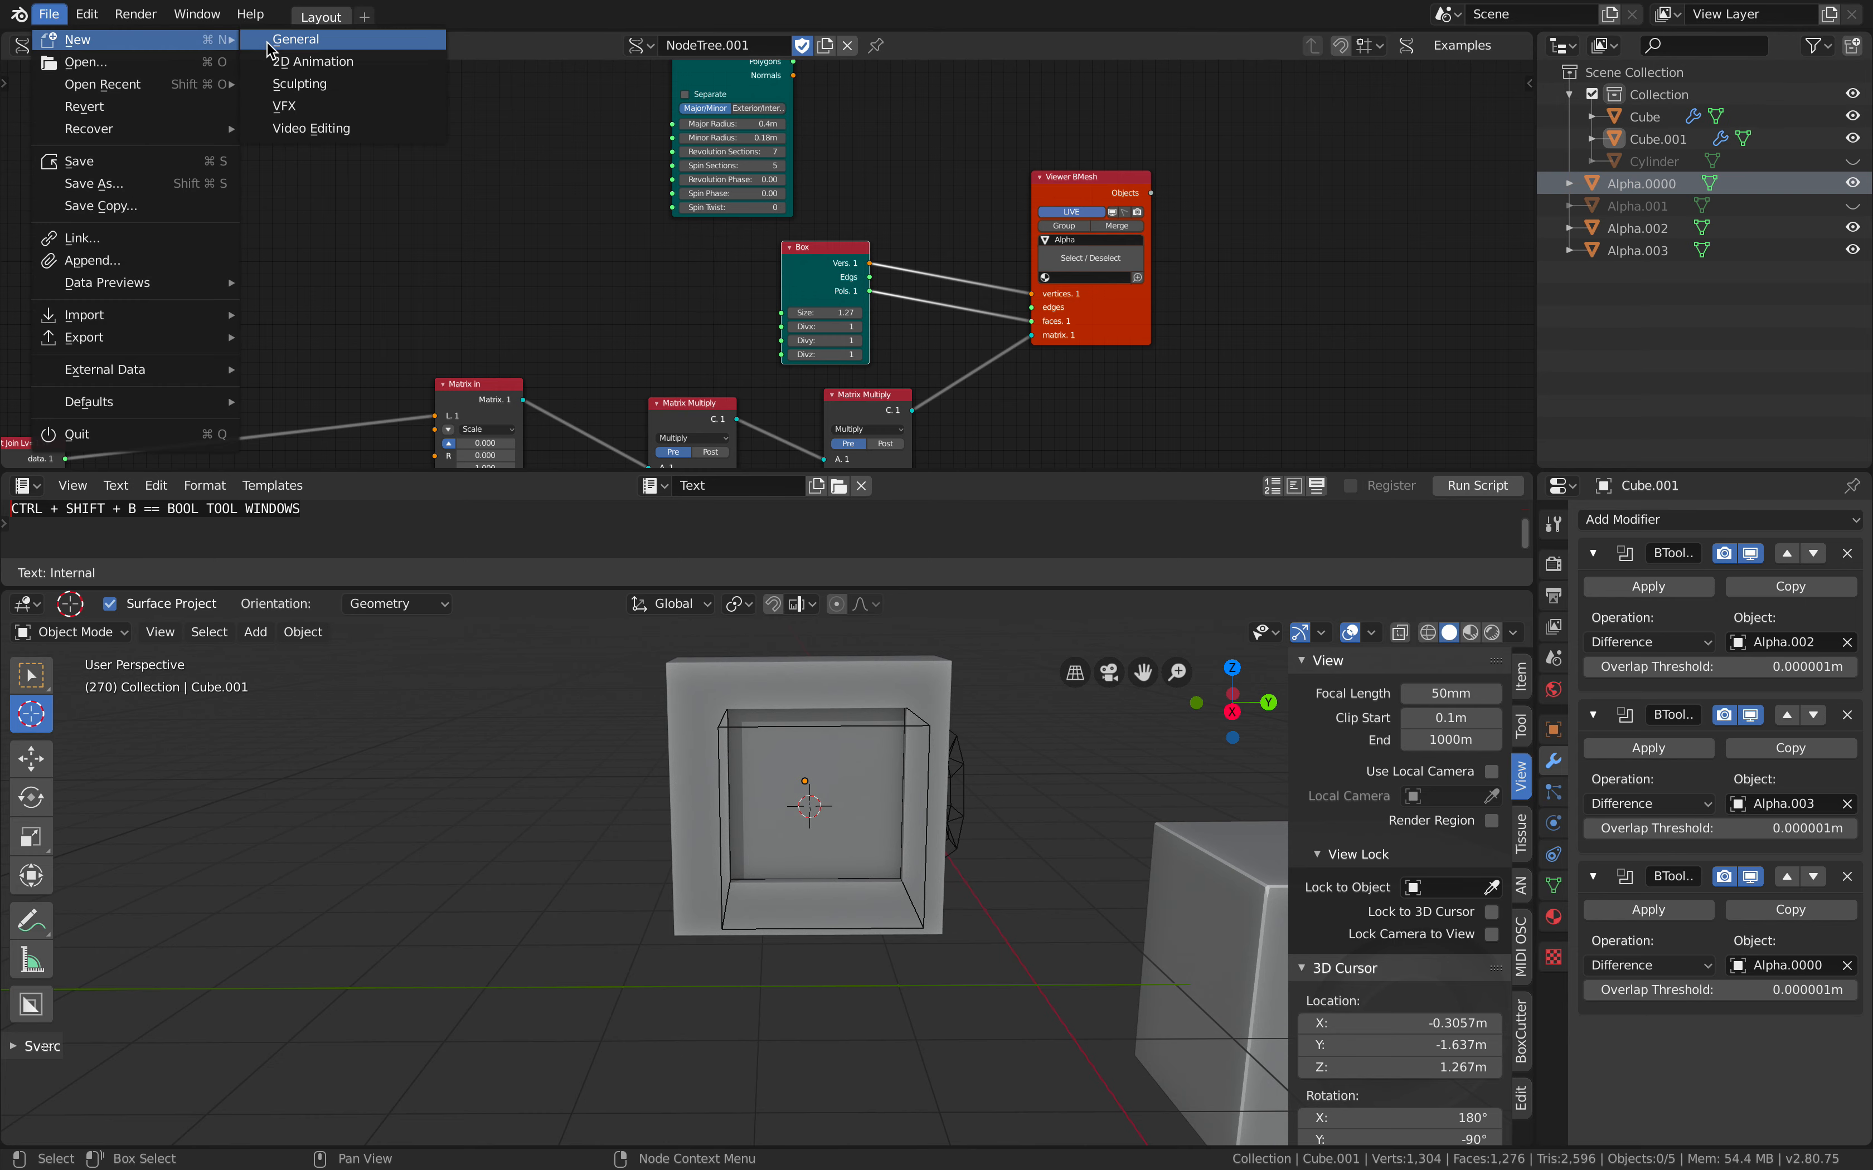
click(271, 42)
key(Delete)
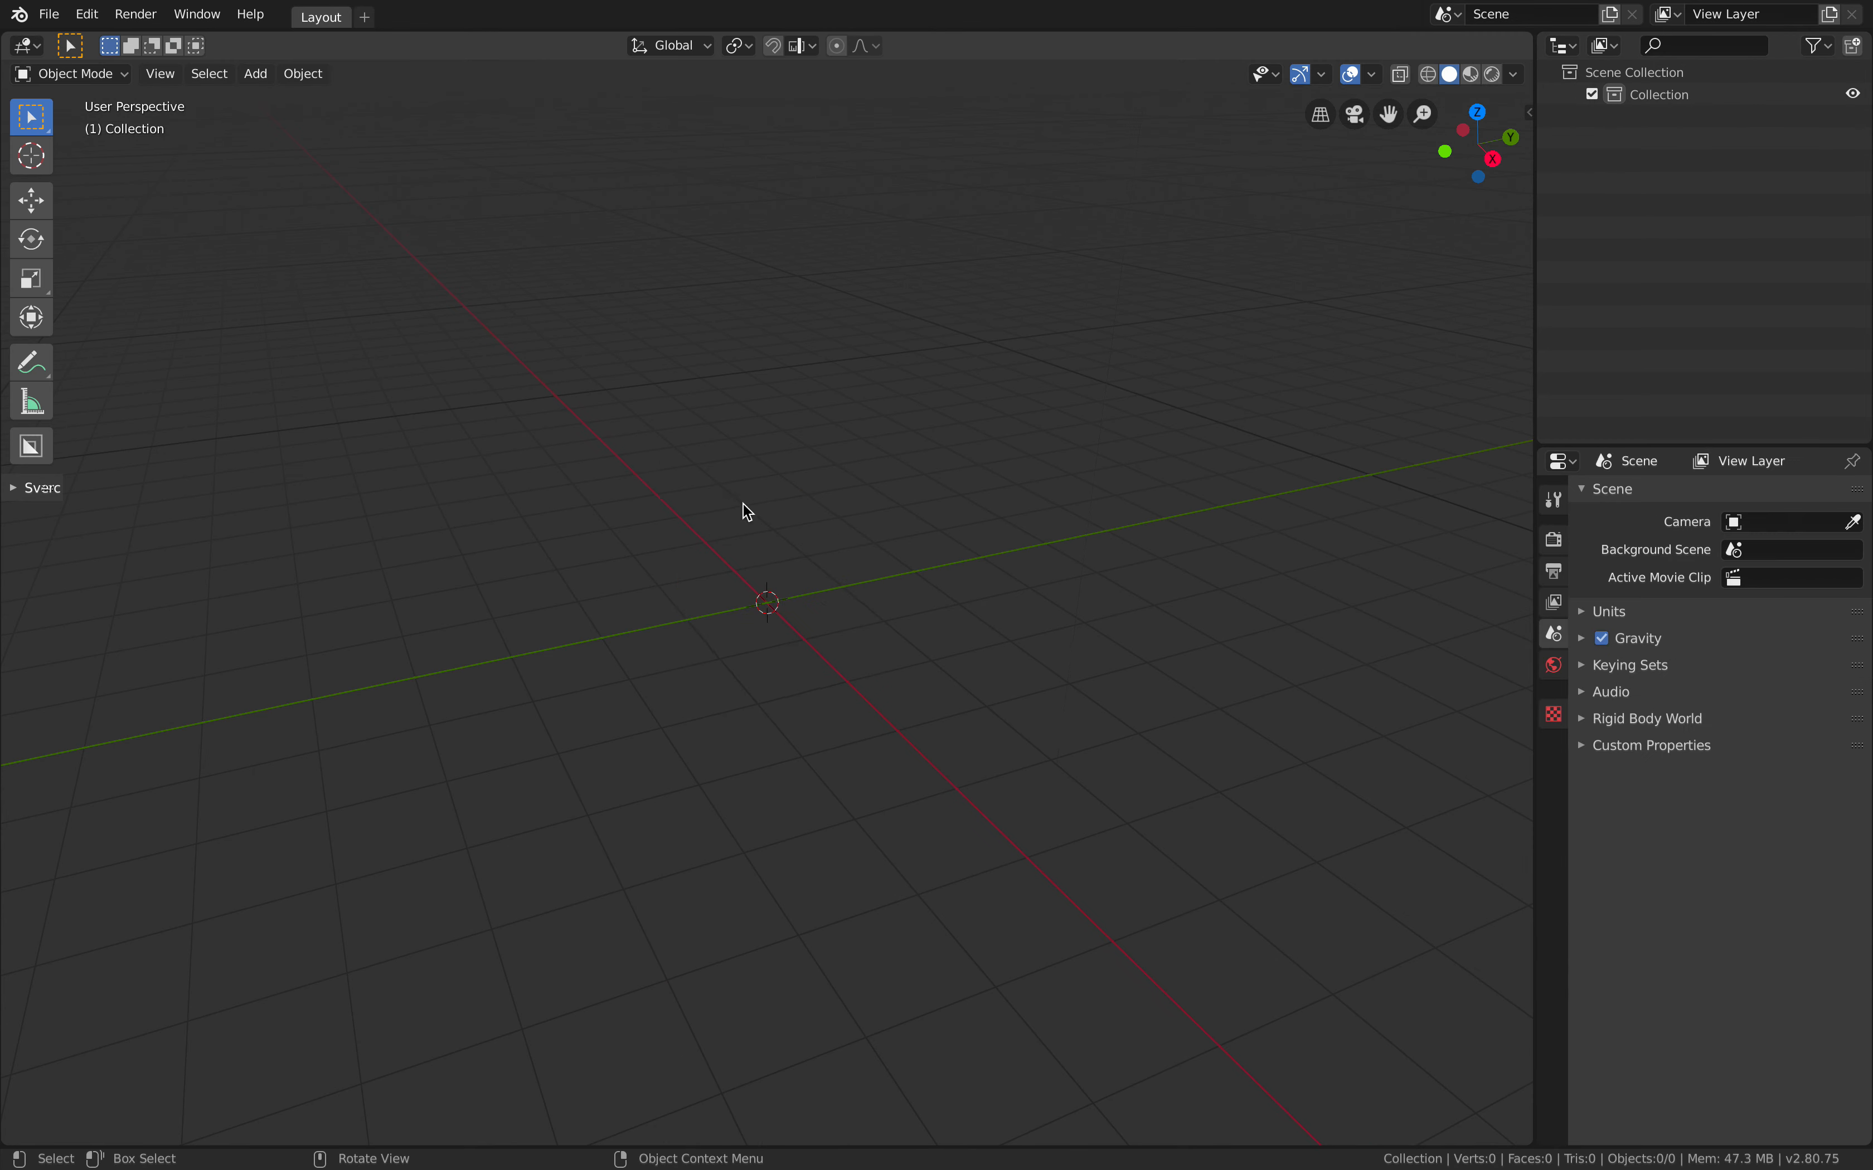
Save the empty scene to the Desktop as booltoolnode_001.blend
click(48, 14)
click(139, 185)
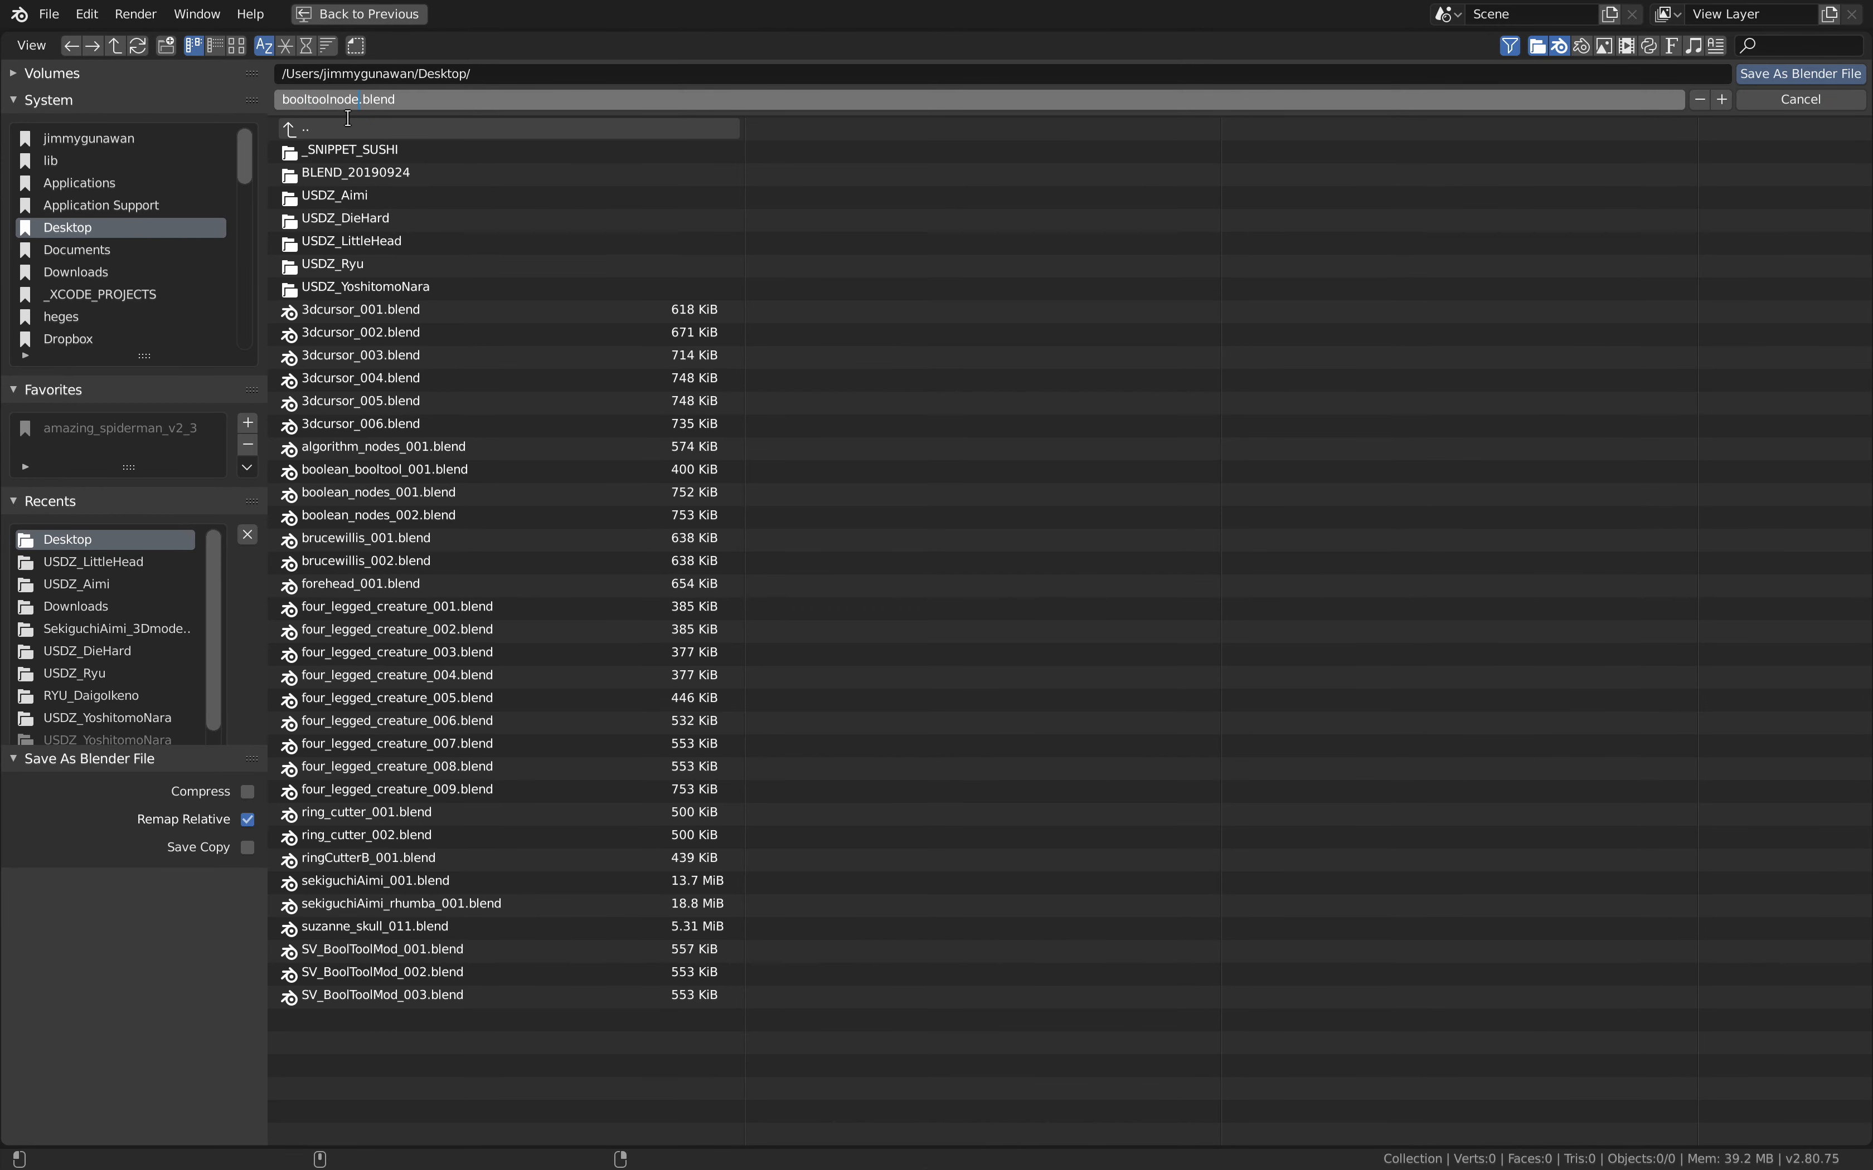
click(348, 115)
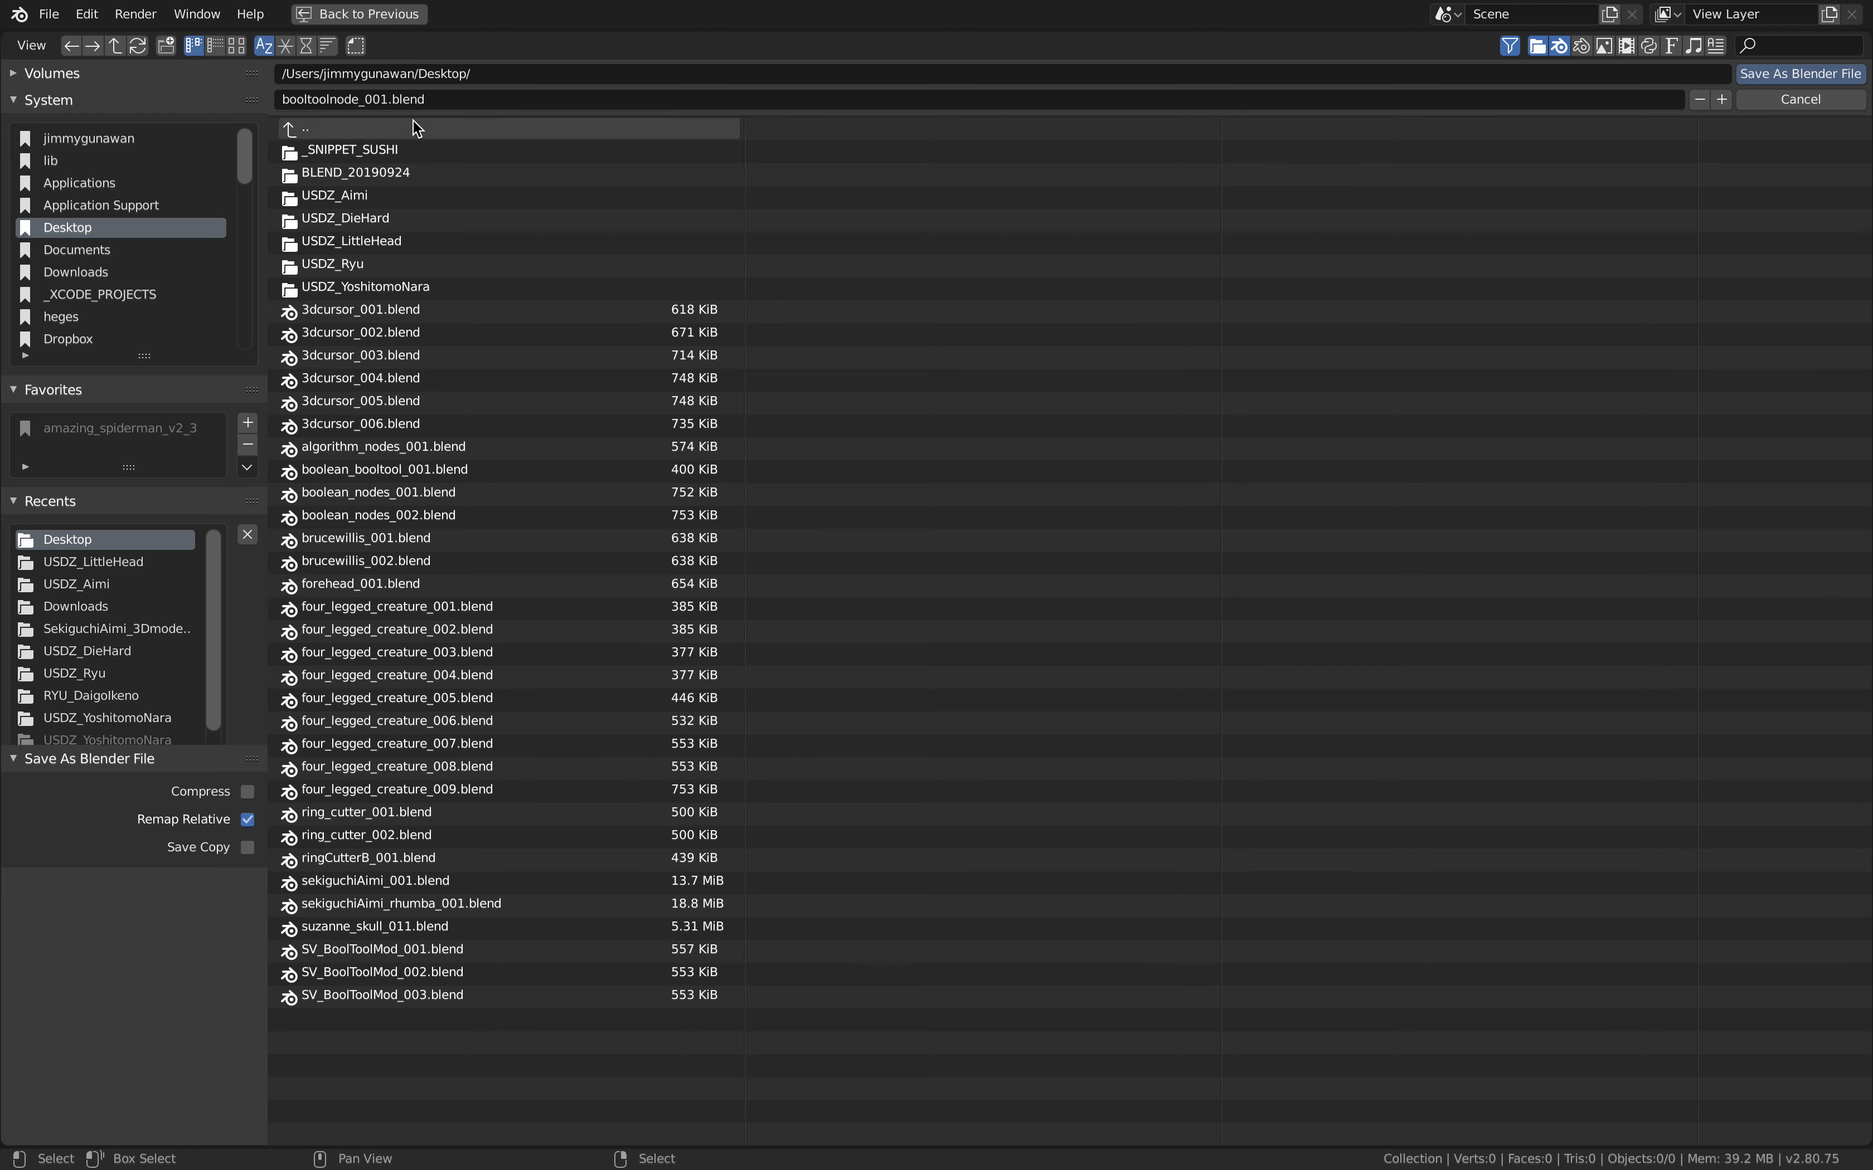
click(1753, 75)
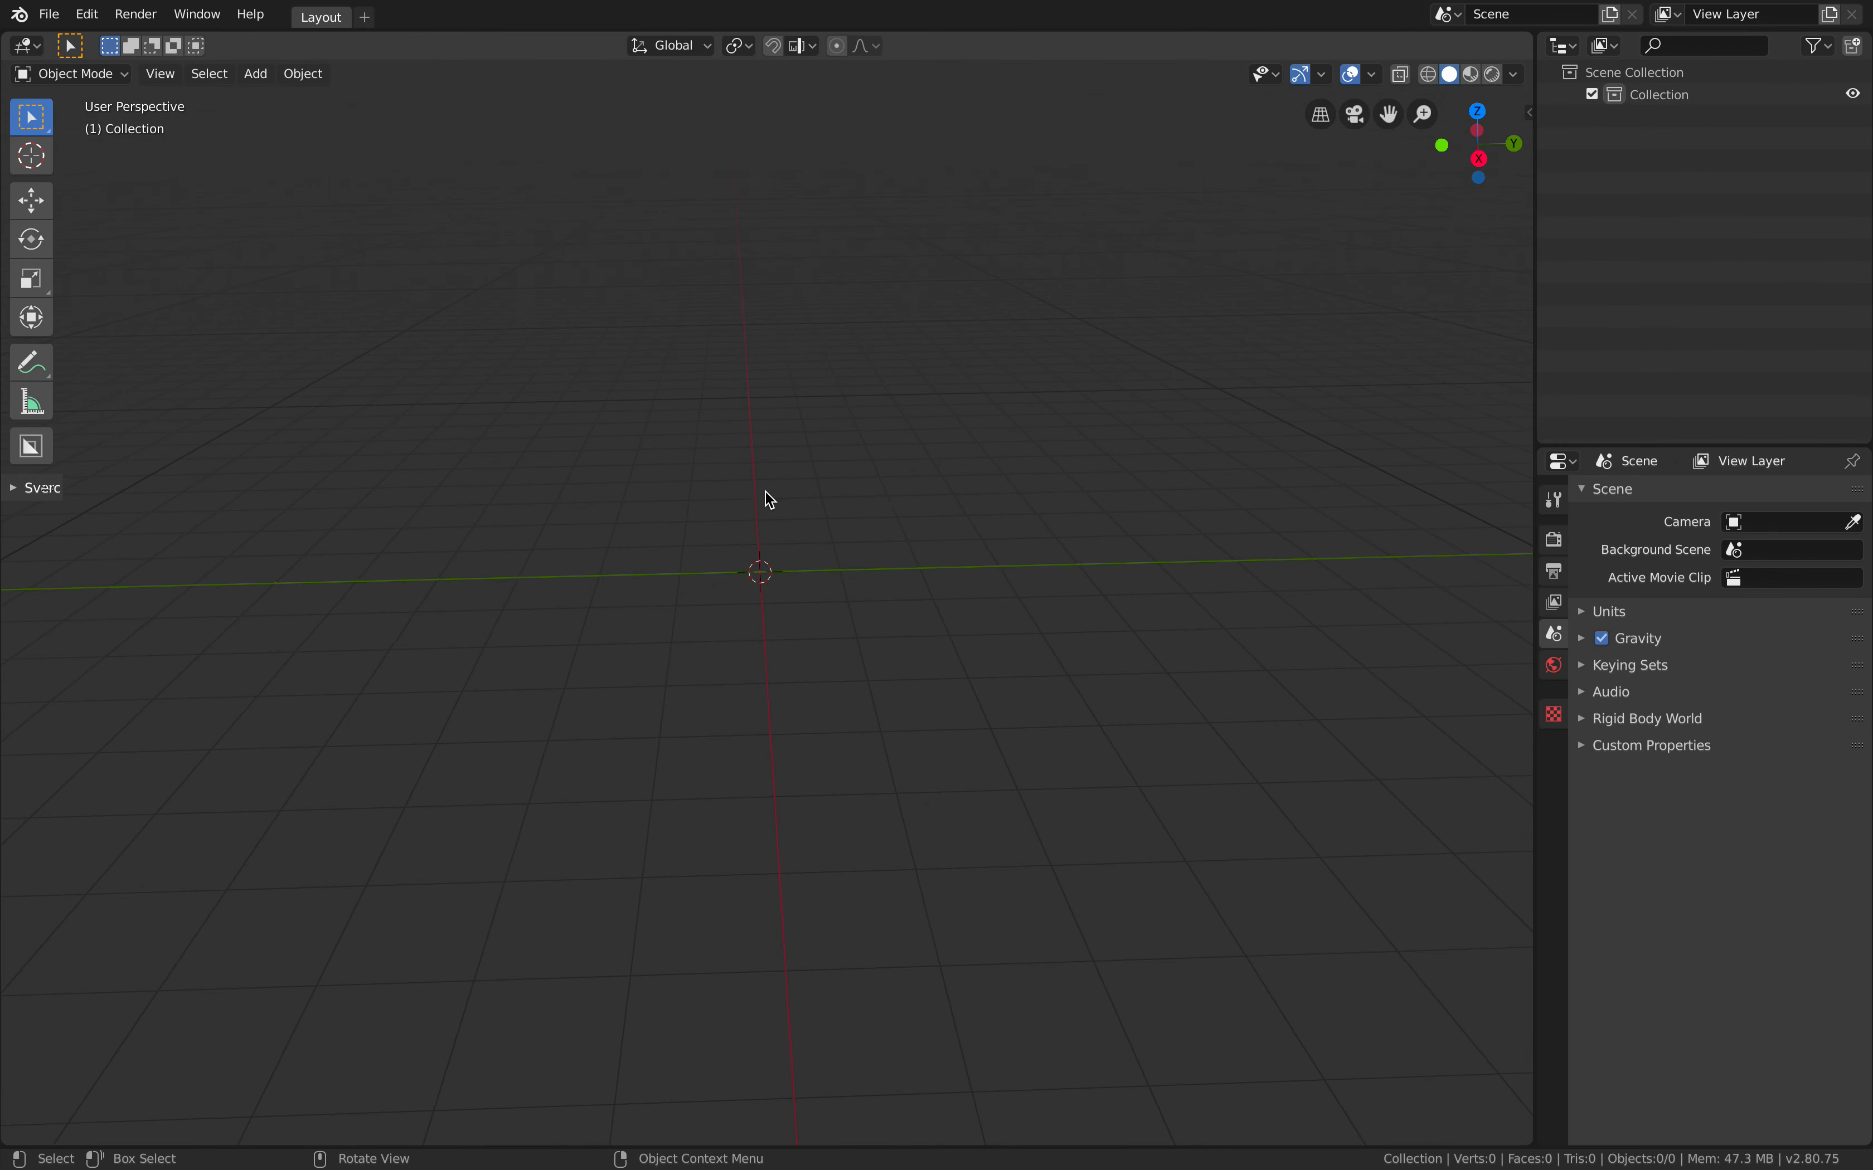
Add a mesh cube and scale it along X to about 3.968
key(shift+a)
mouse_move(768, 496)
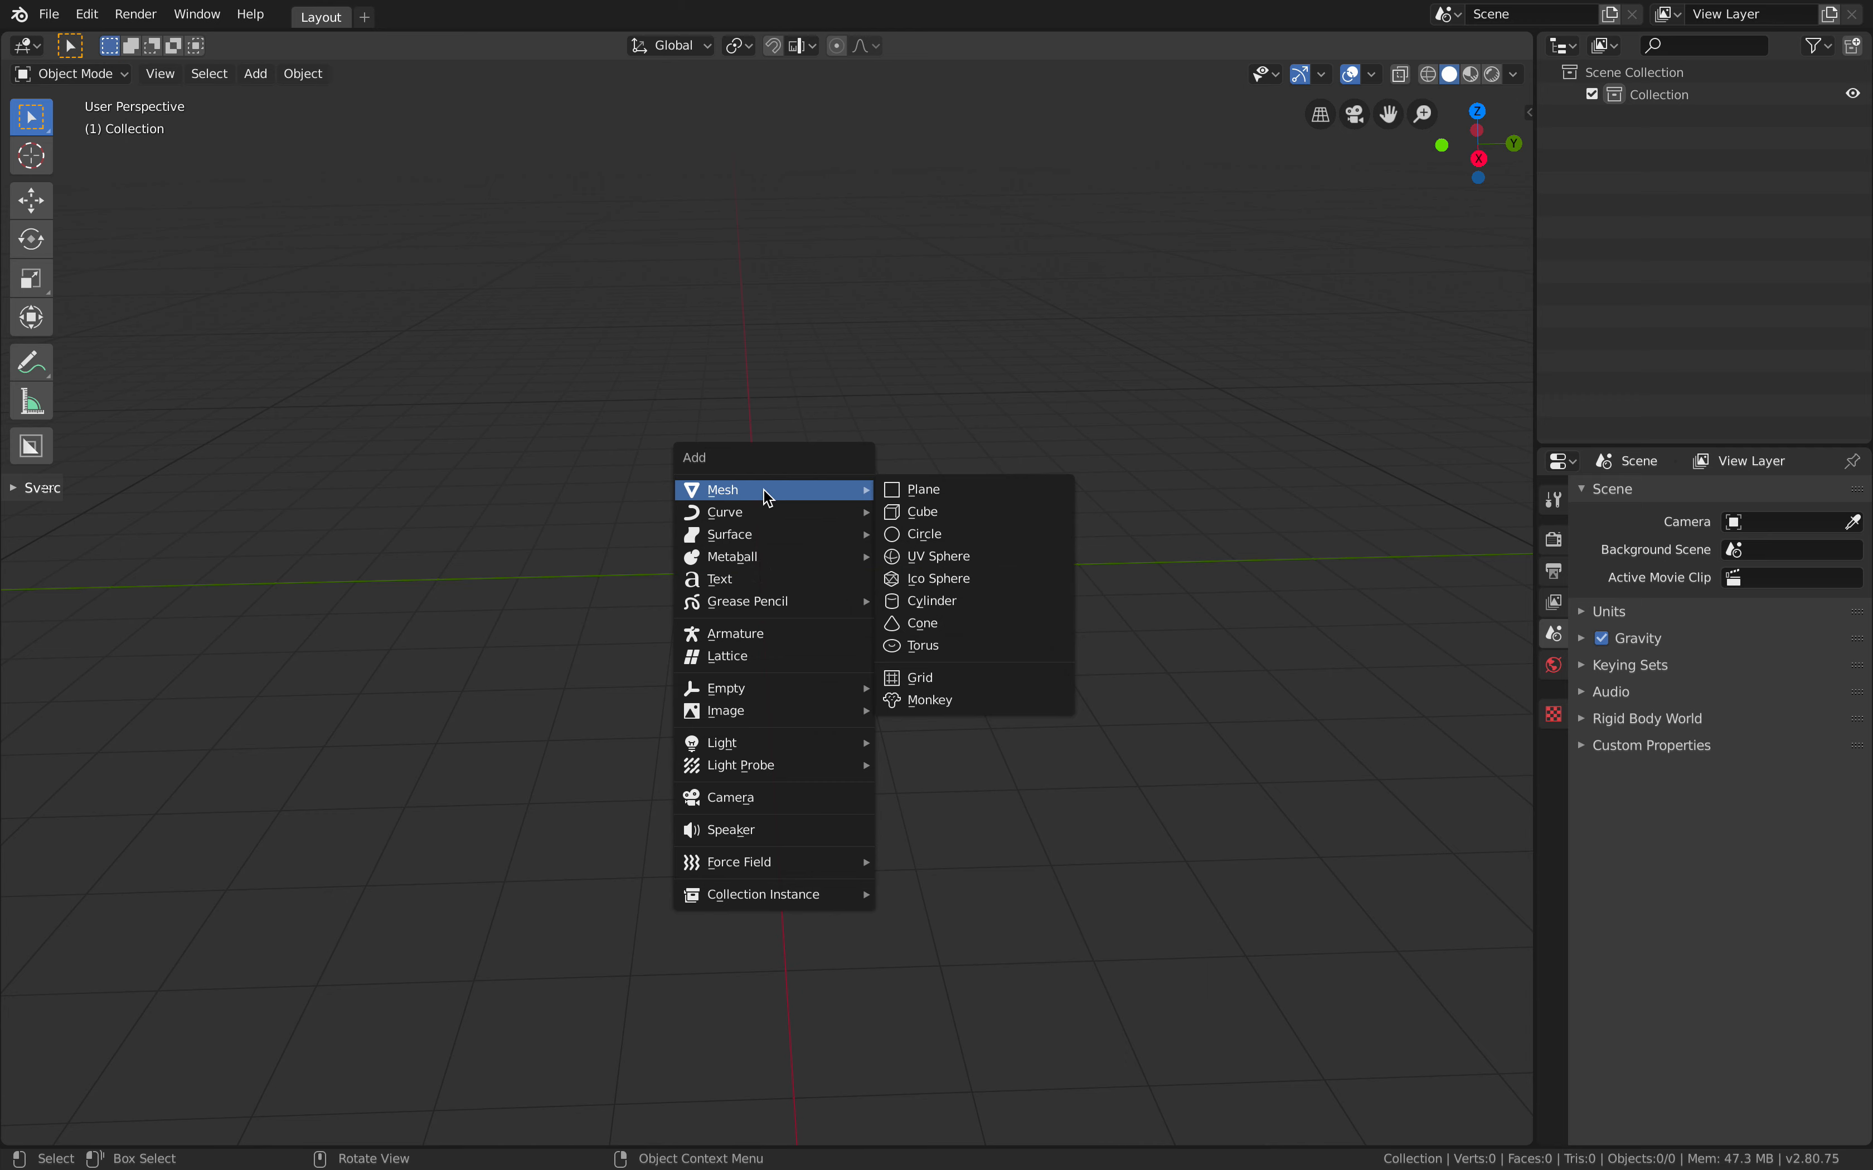
click(910, 515)
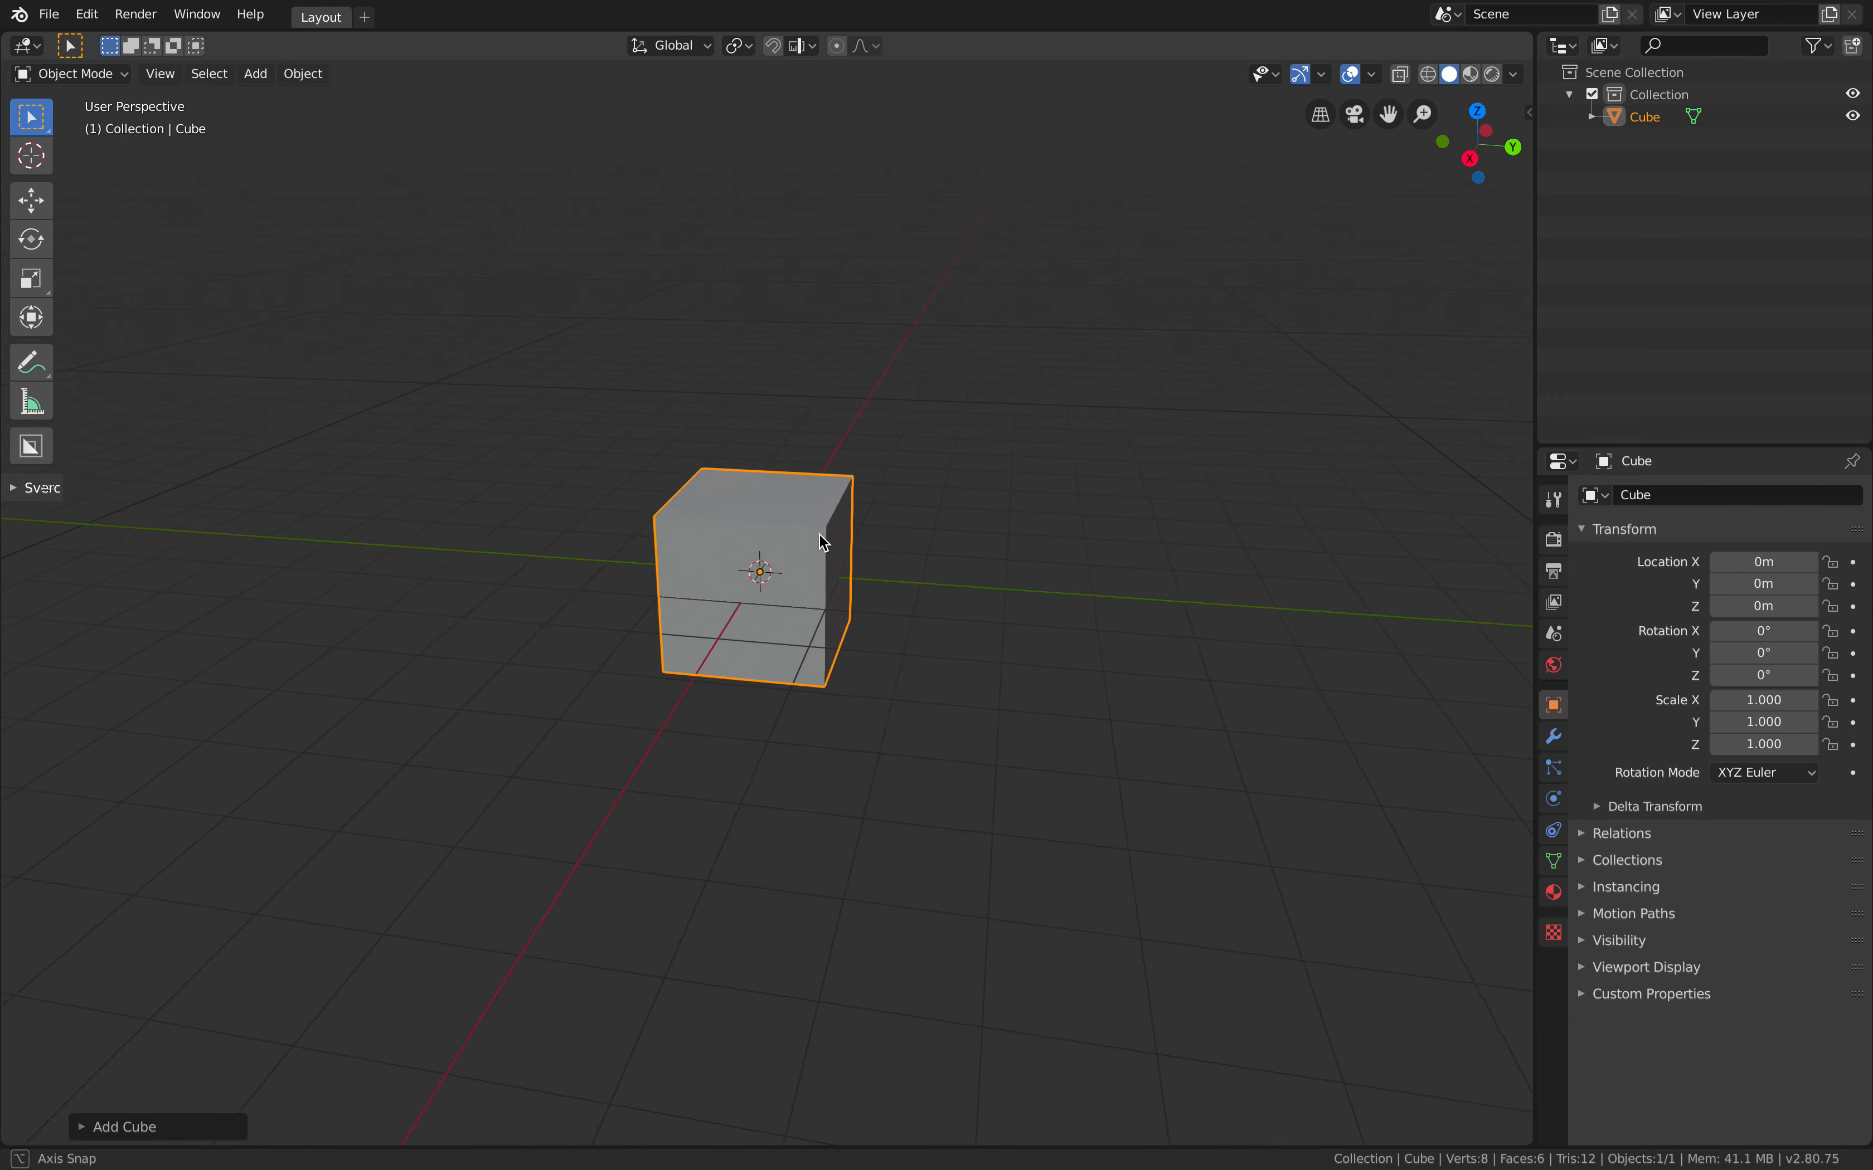
key(s)
key(x)
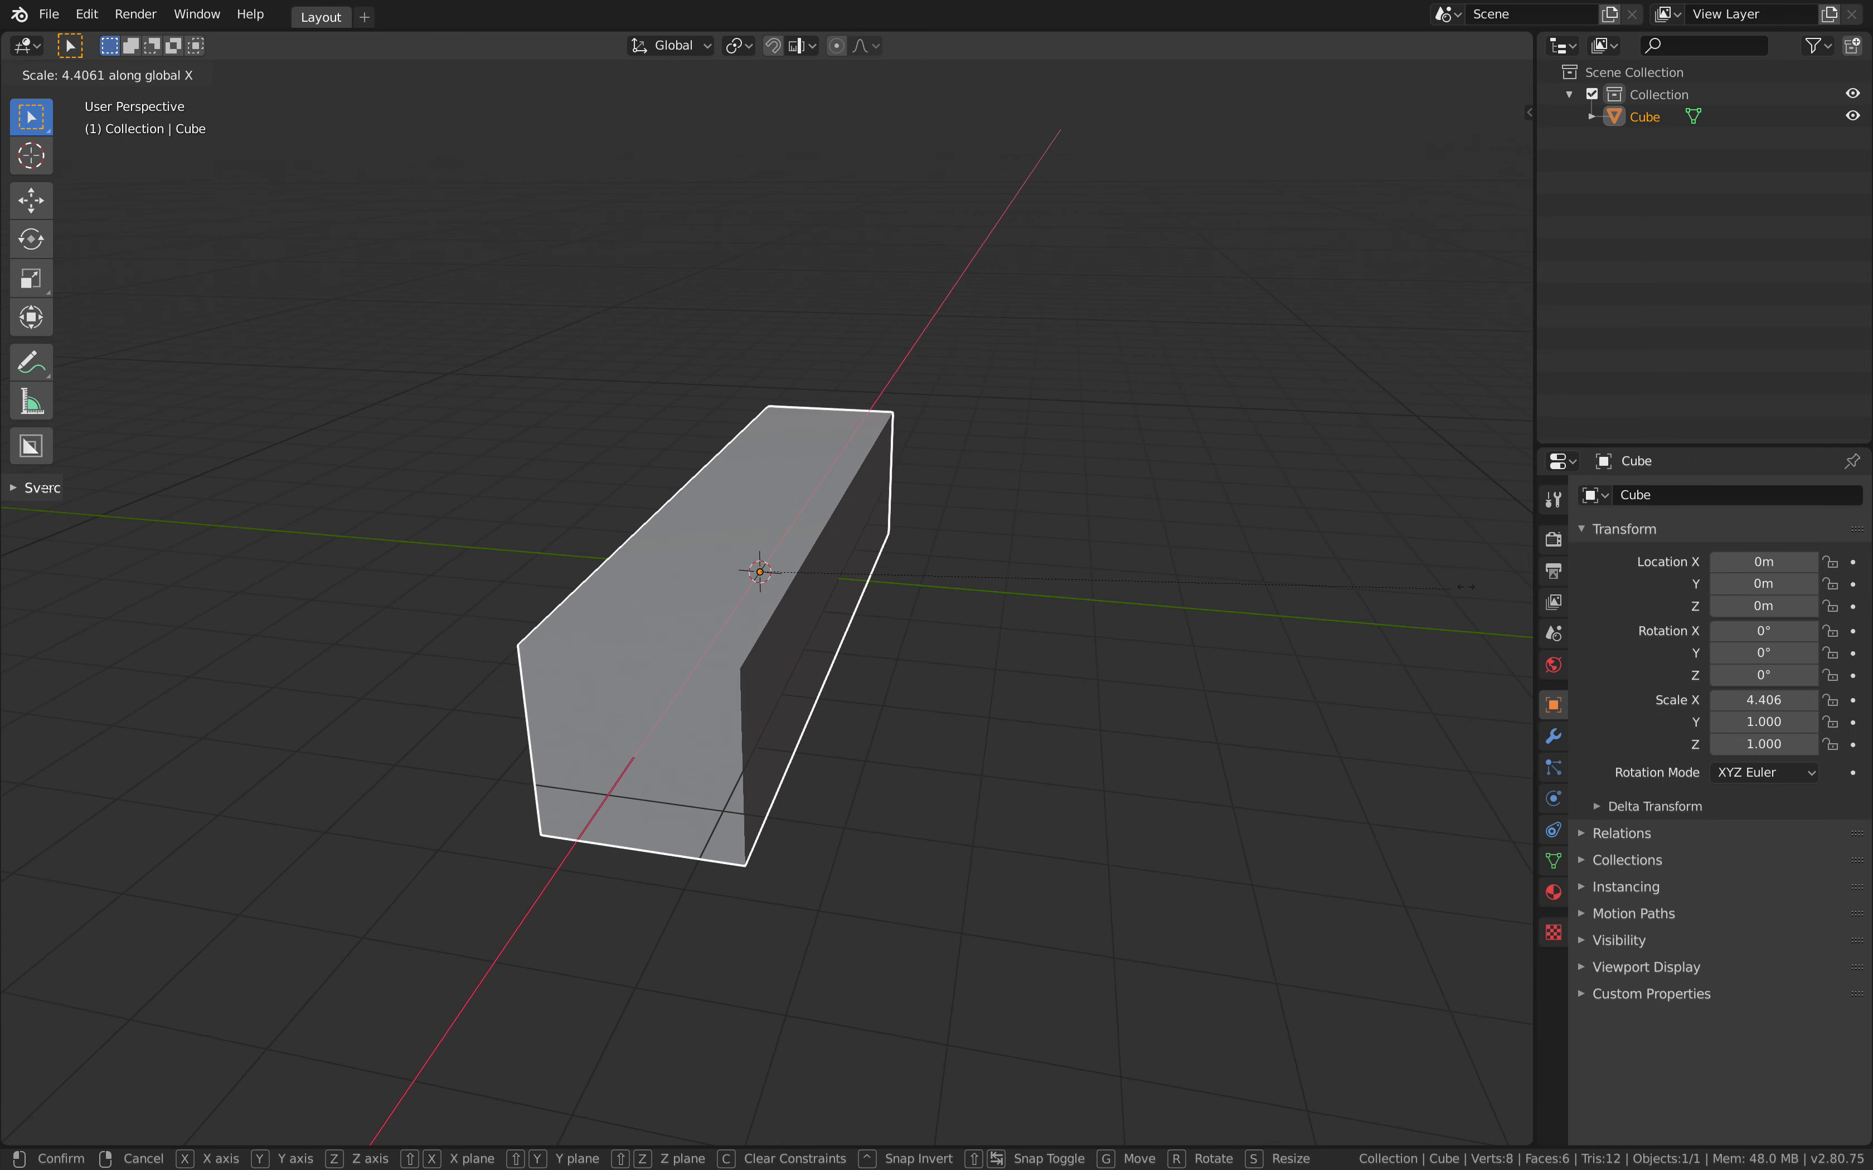
click(1385, 521)
Edit the block in edge mode and bevel one long top edge into a wide single-segment slope
middle_drag(1146, 511, 1050, 490)
scroll(1049, 516, up, 2)
key(ctrl+Tab)
click(1062, 517)
click(1023, 455)
key(ctrl+b)
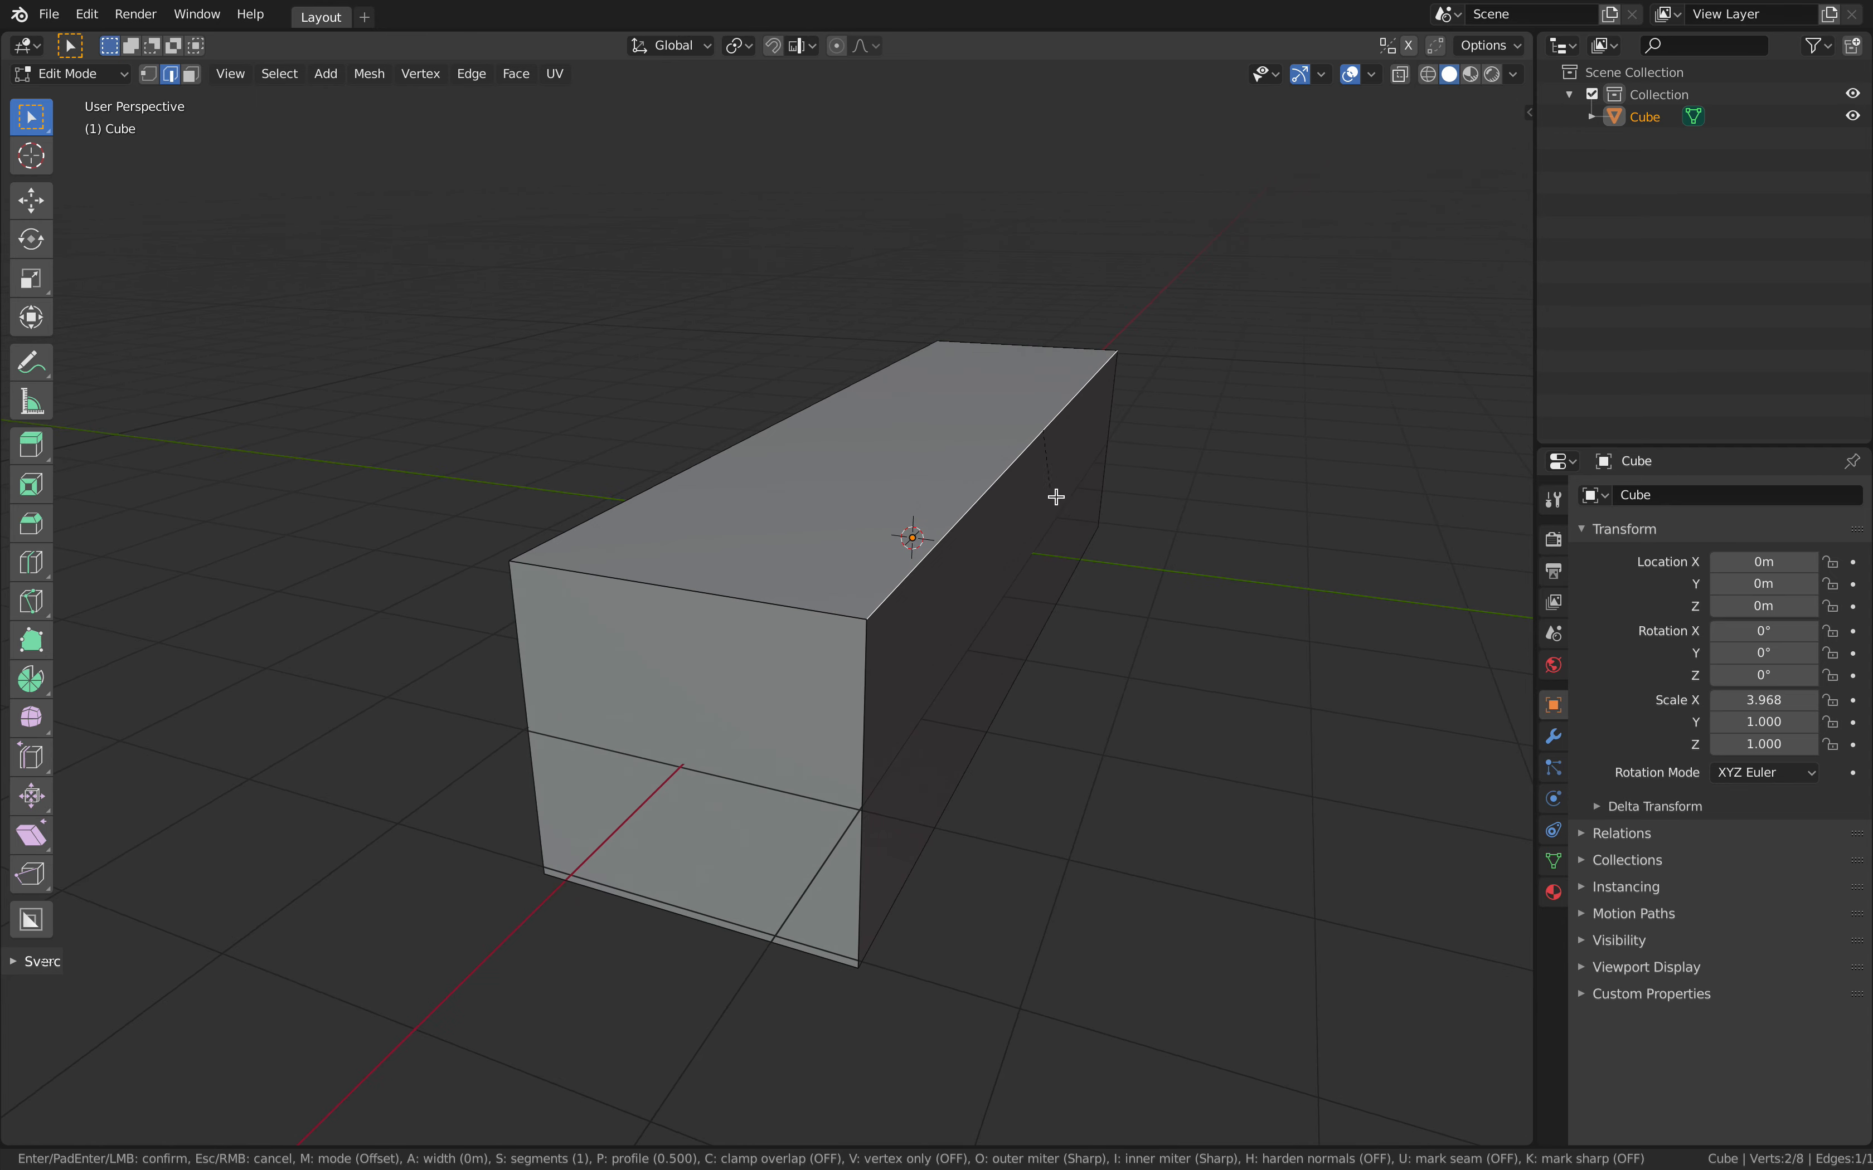
click(1215, 658)
middle_drag(1091, 657, 1007, 662)
click(1079, 683)
Return the beveled block to Object Mode and save the file
scroll(1081, 655, down, 2)
key(ctrl+Tab)
click(874, 661)
middle_drag(1042, 560, 1230, 382)
middle_drag(532, 213, 495, 203)
key(super+s)
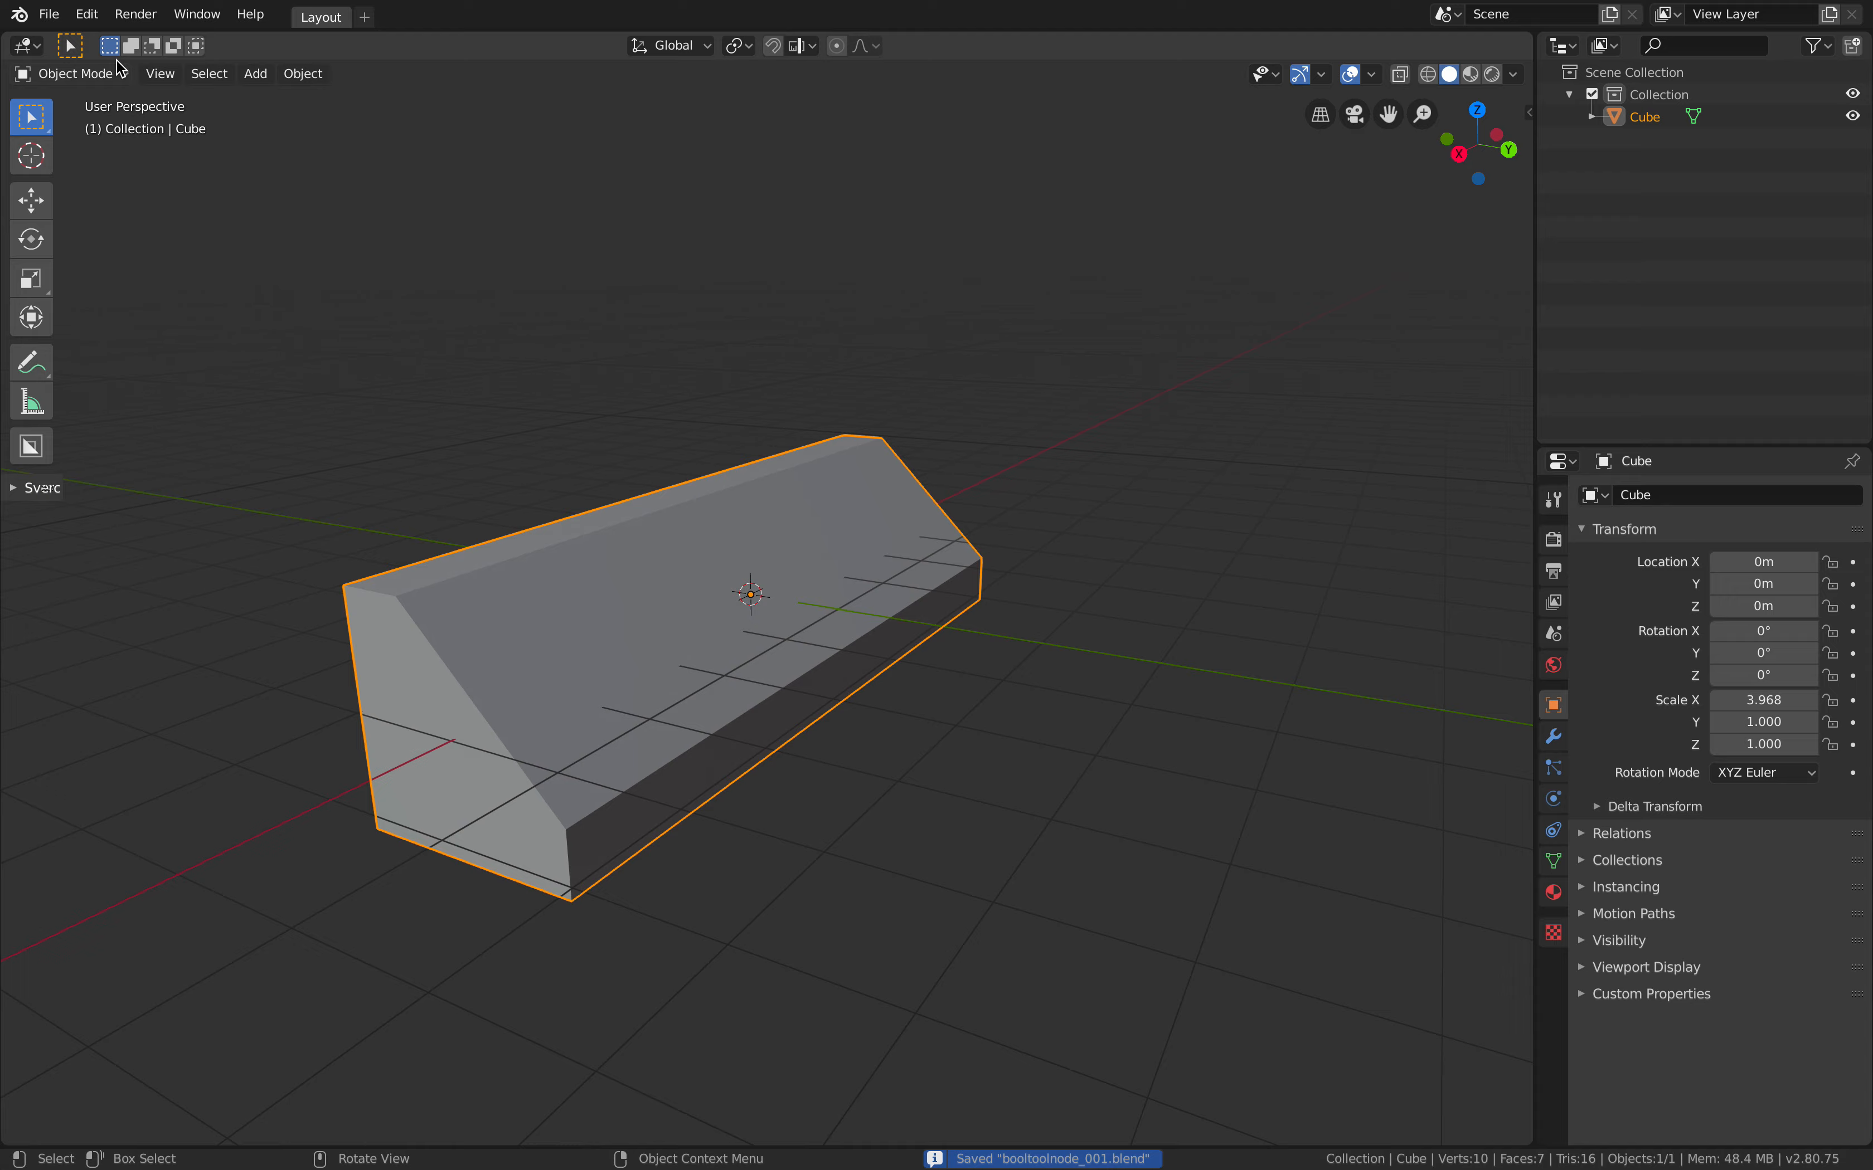
Append all node trees from SV_BoolToolMod_003.blend on the Desktop, with the file list sorted by modification date
click(63, 18)
click(137, 260)
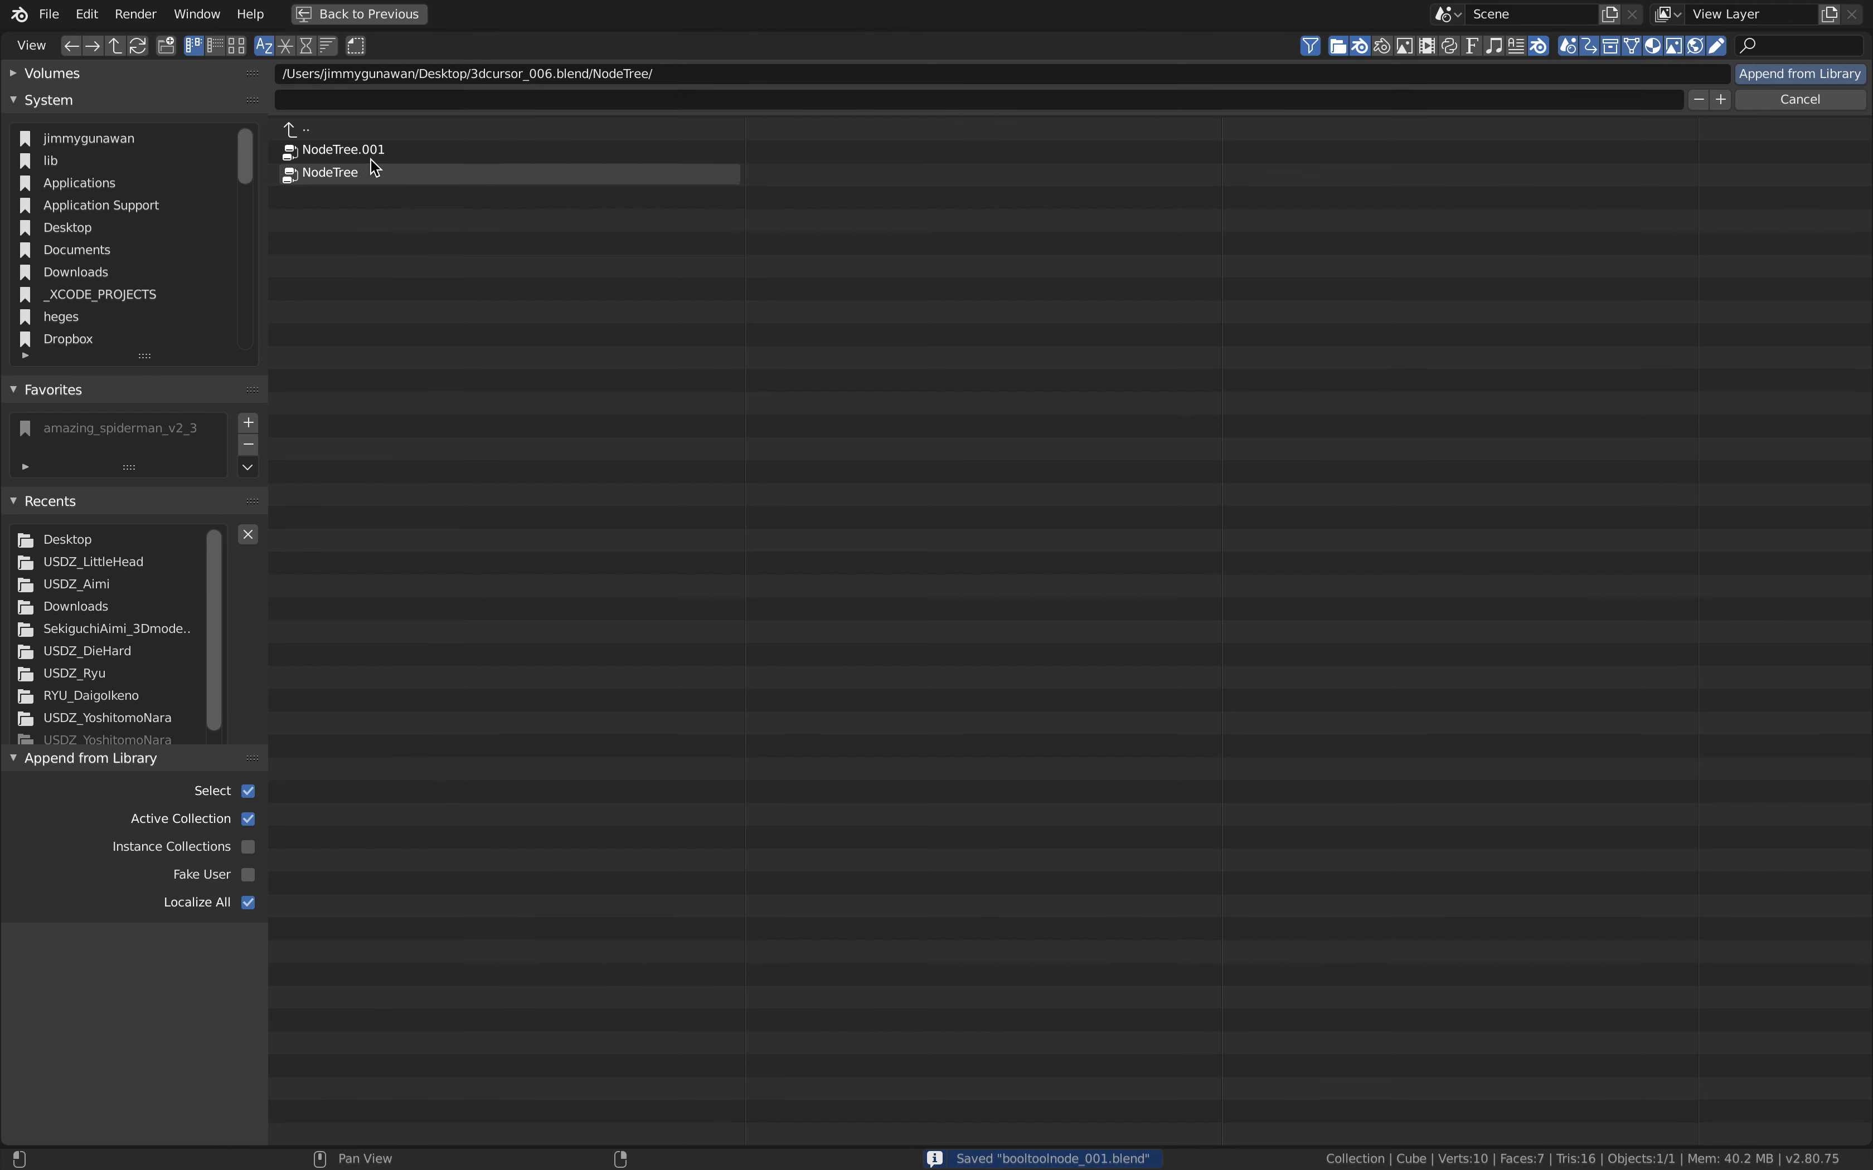
click(136, 231)
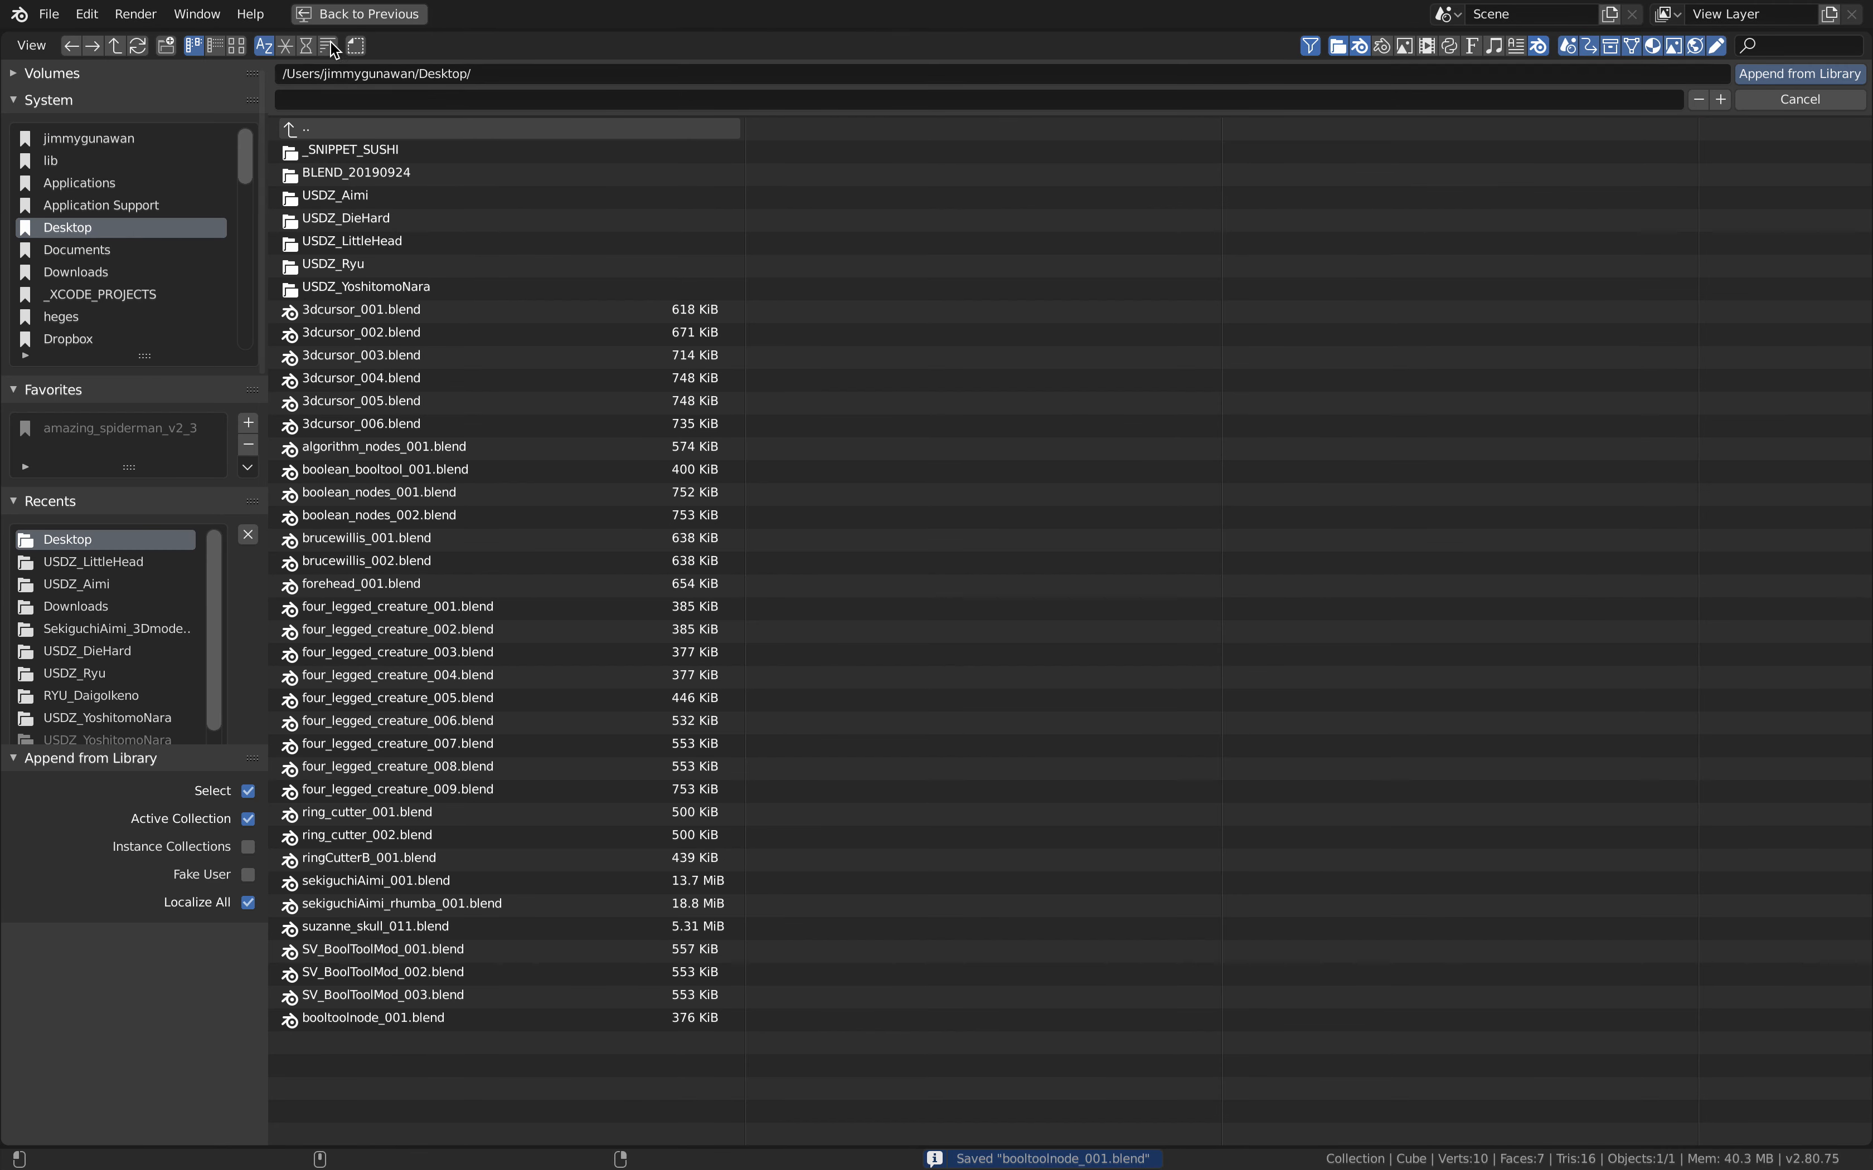
click(306, 45)
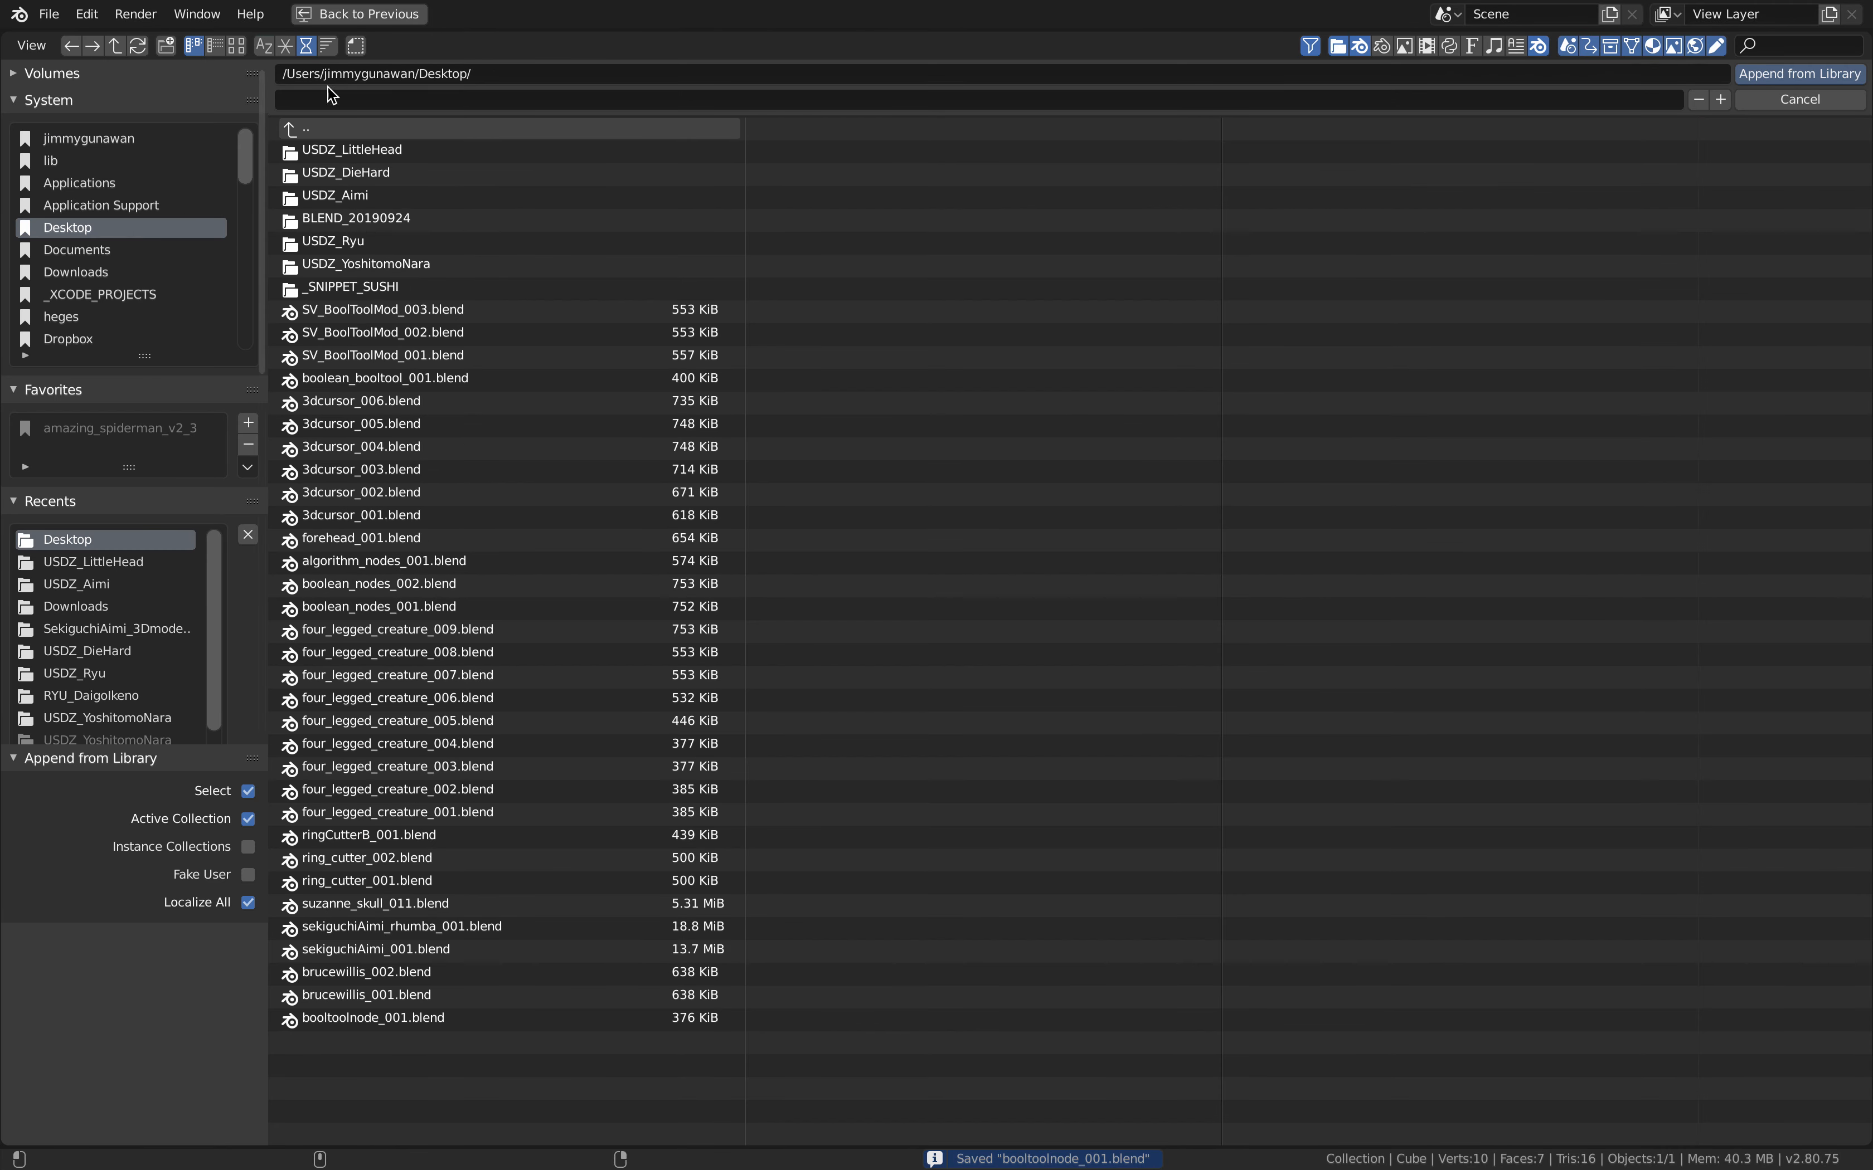
click(437, 312)
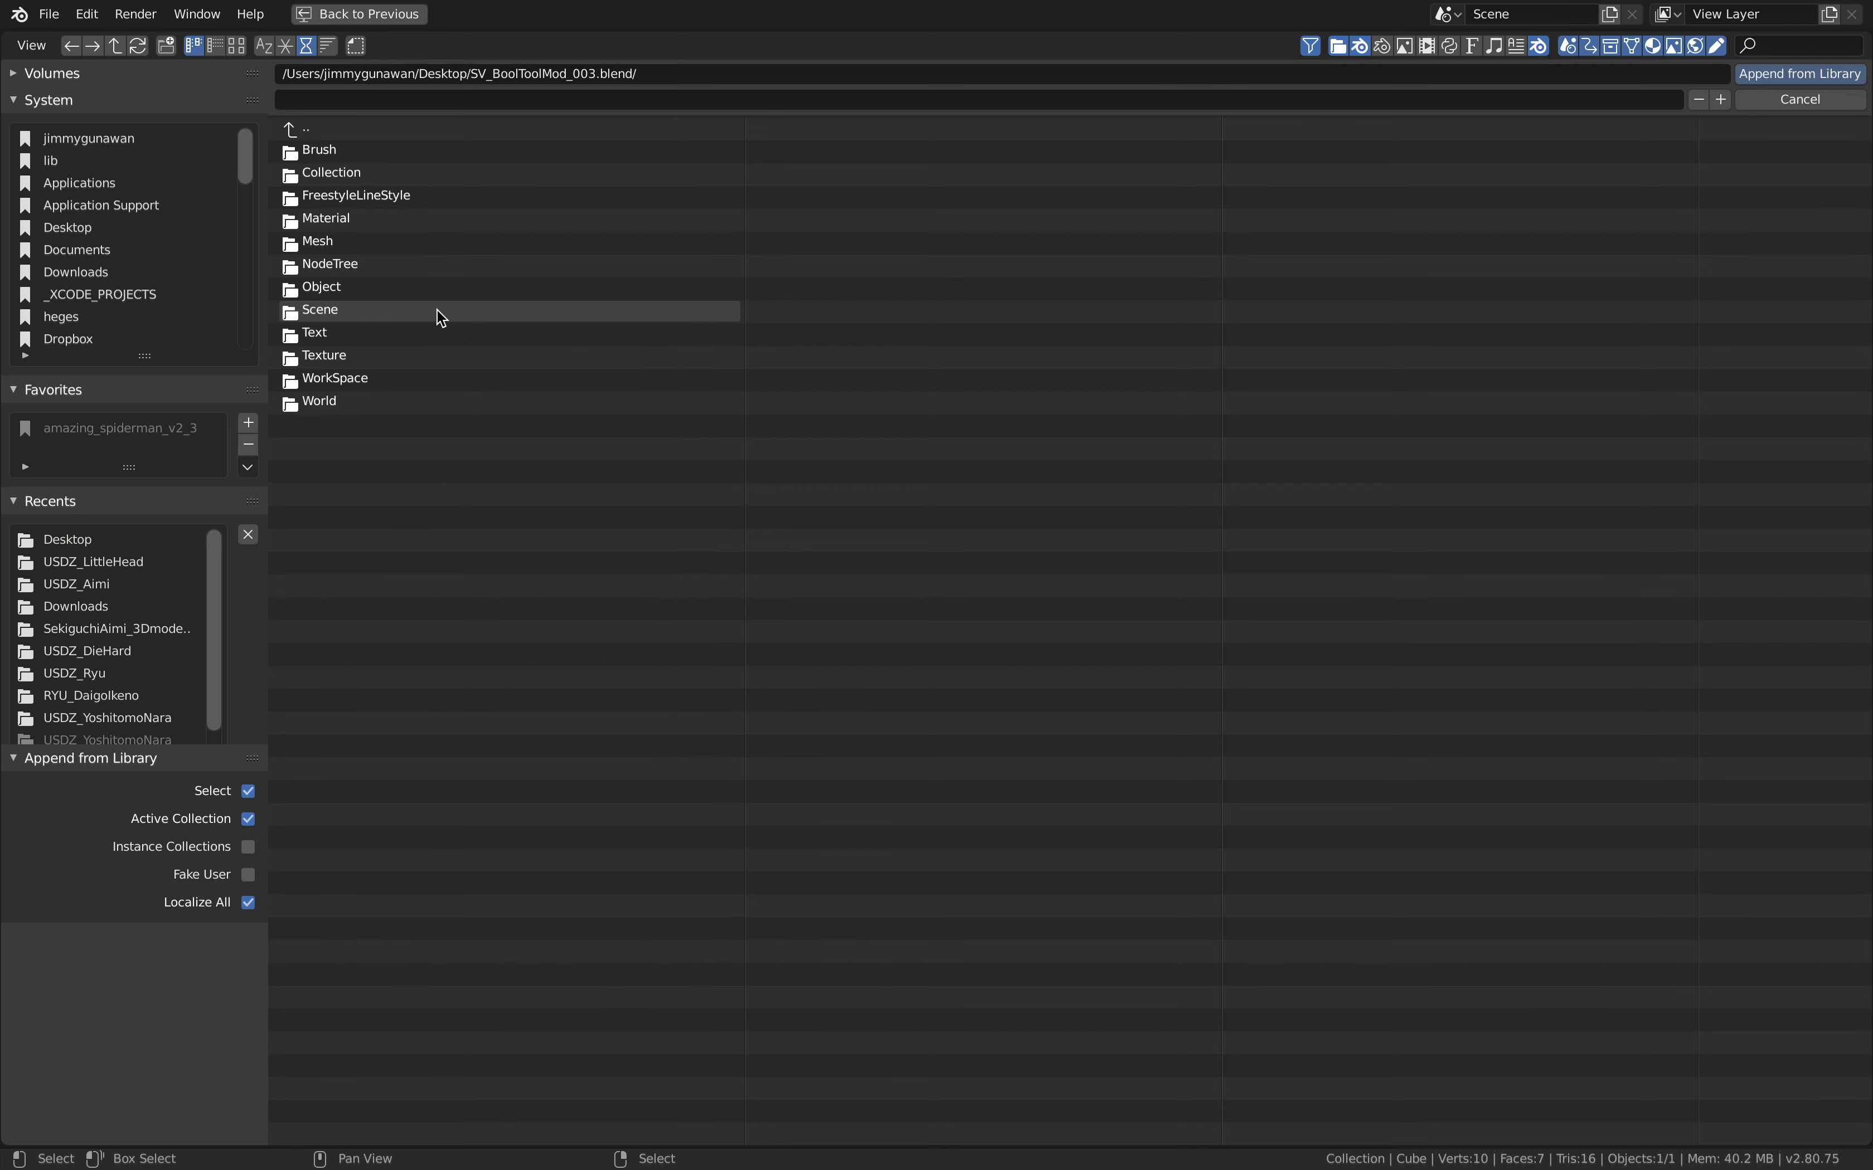
click(424, 265)
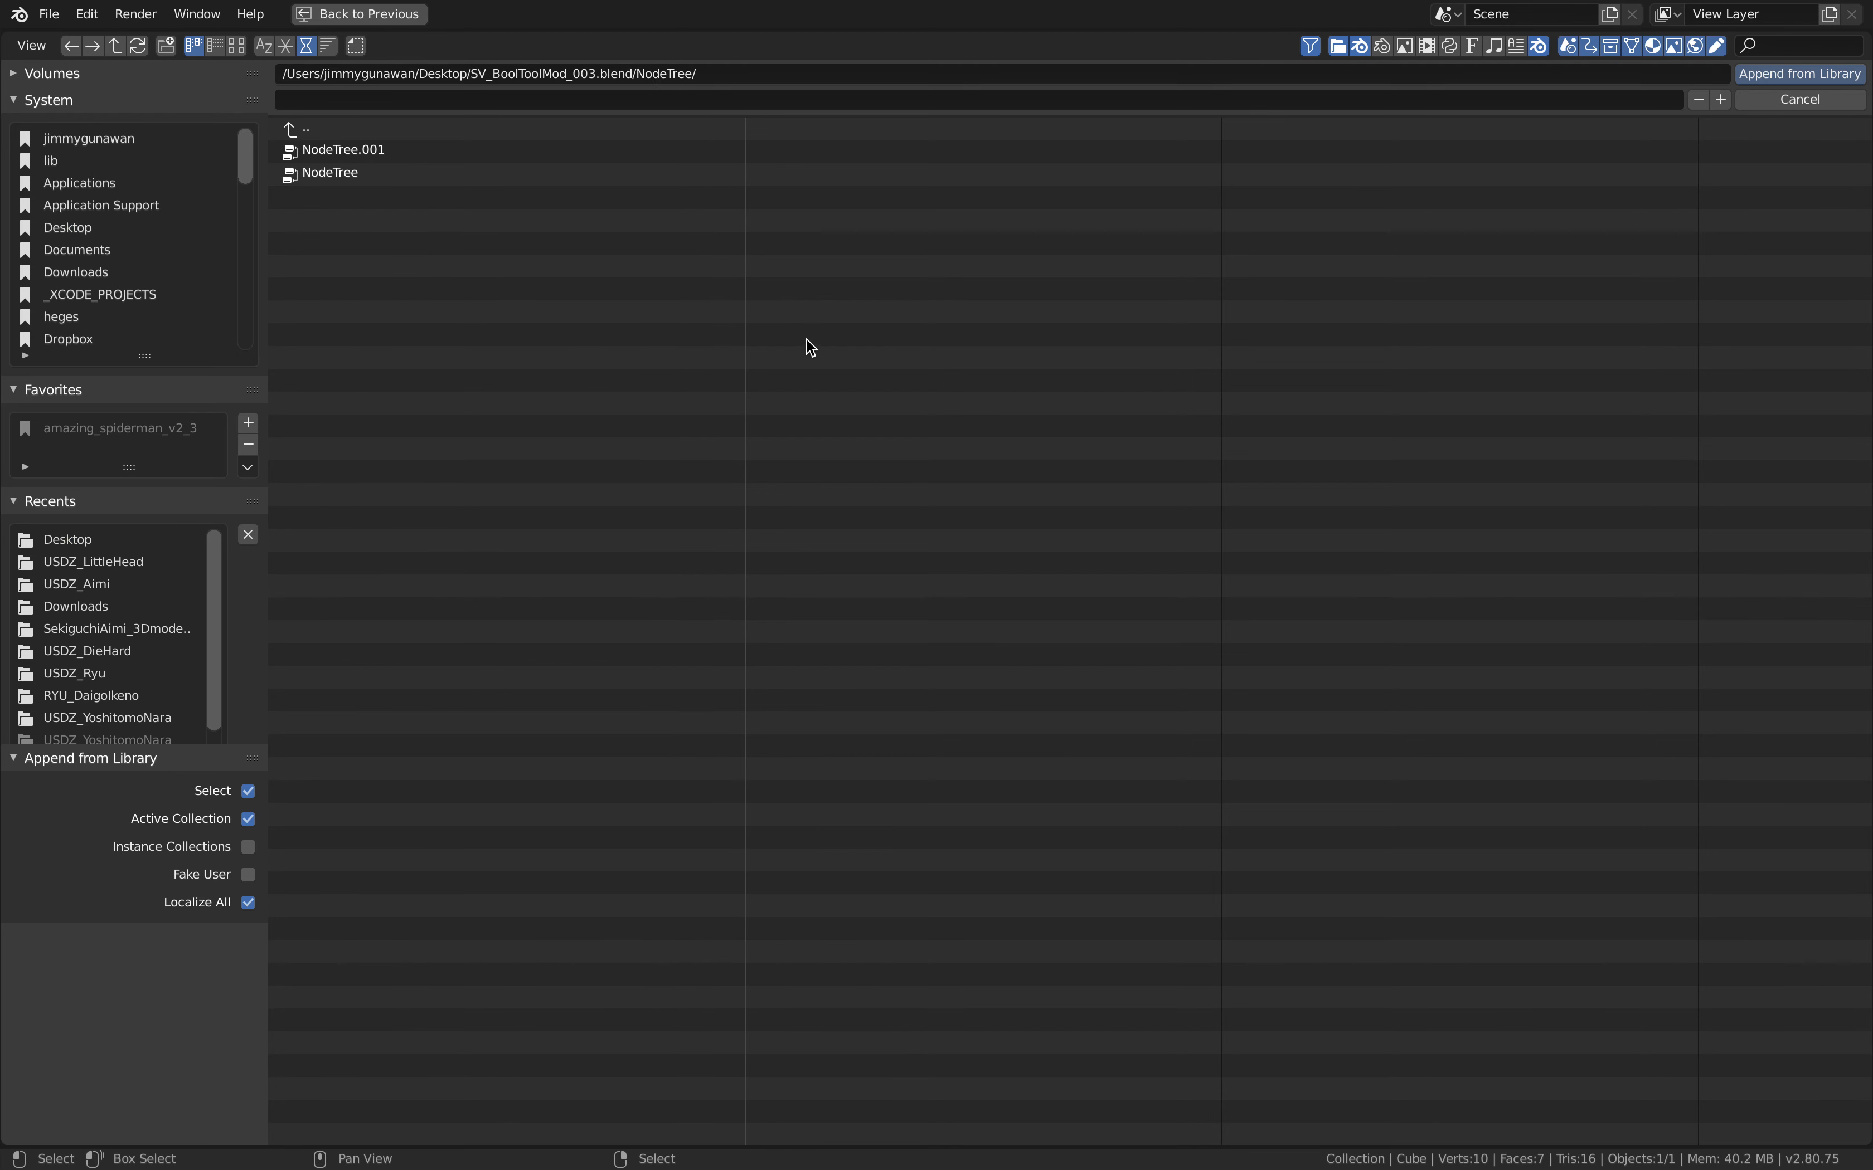
key(a)
click(1825, 76)
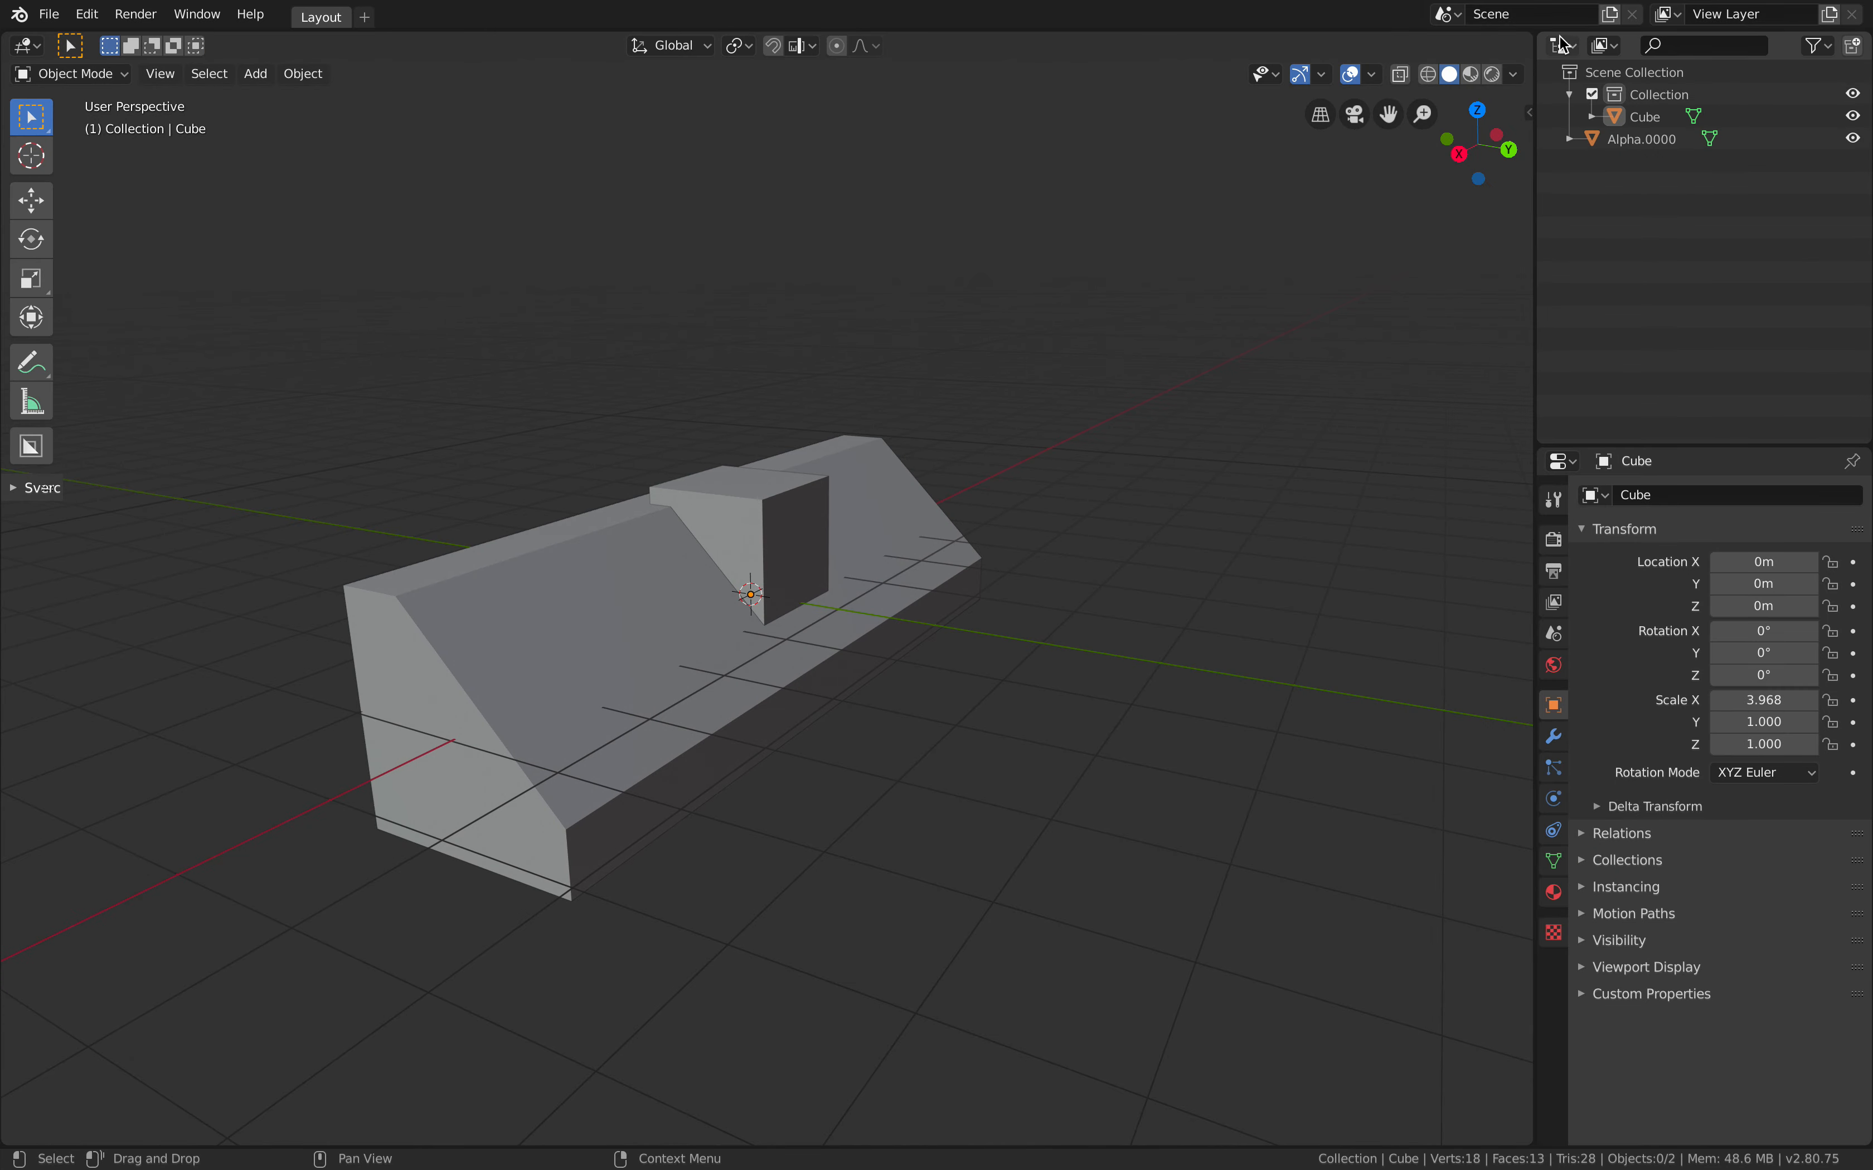
Split the 3D viewport horizontally, turn the upper area into a Sverchok Nodes editor and load NodeTree.001
drag(1524, 36, 1516, 534)
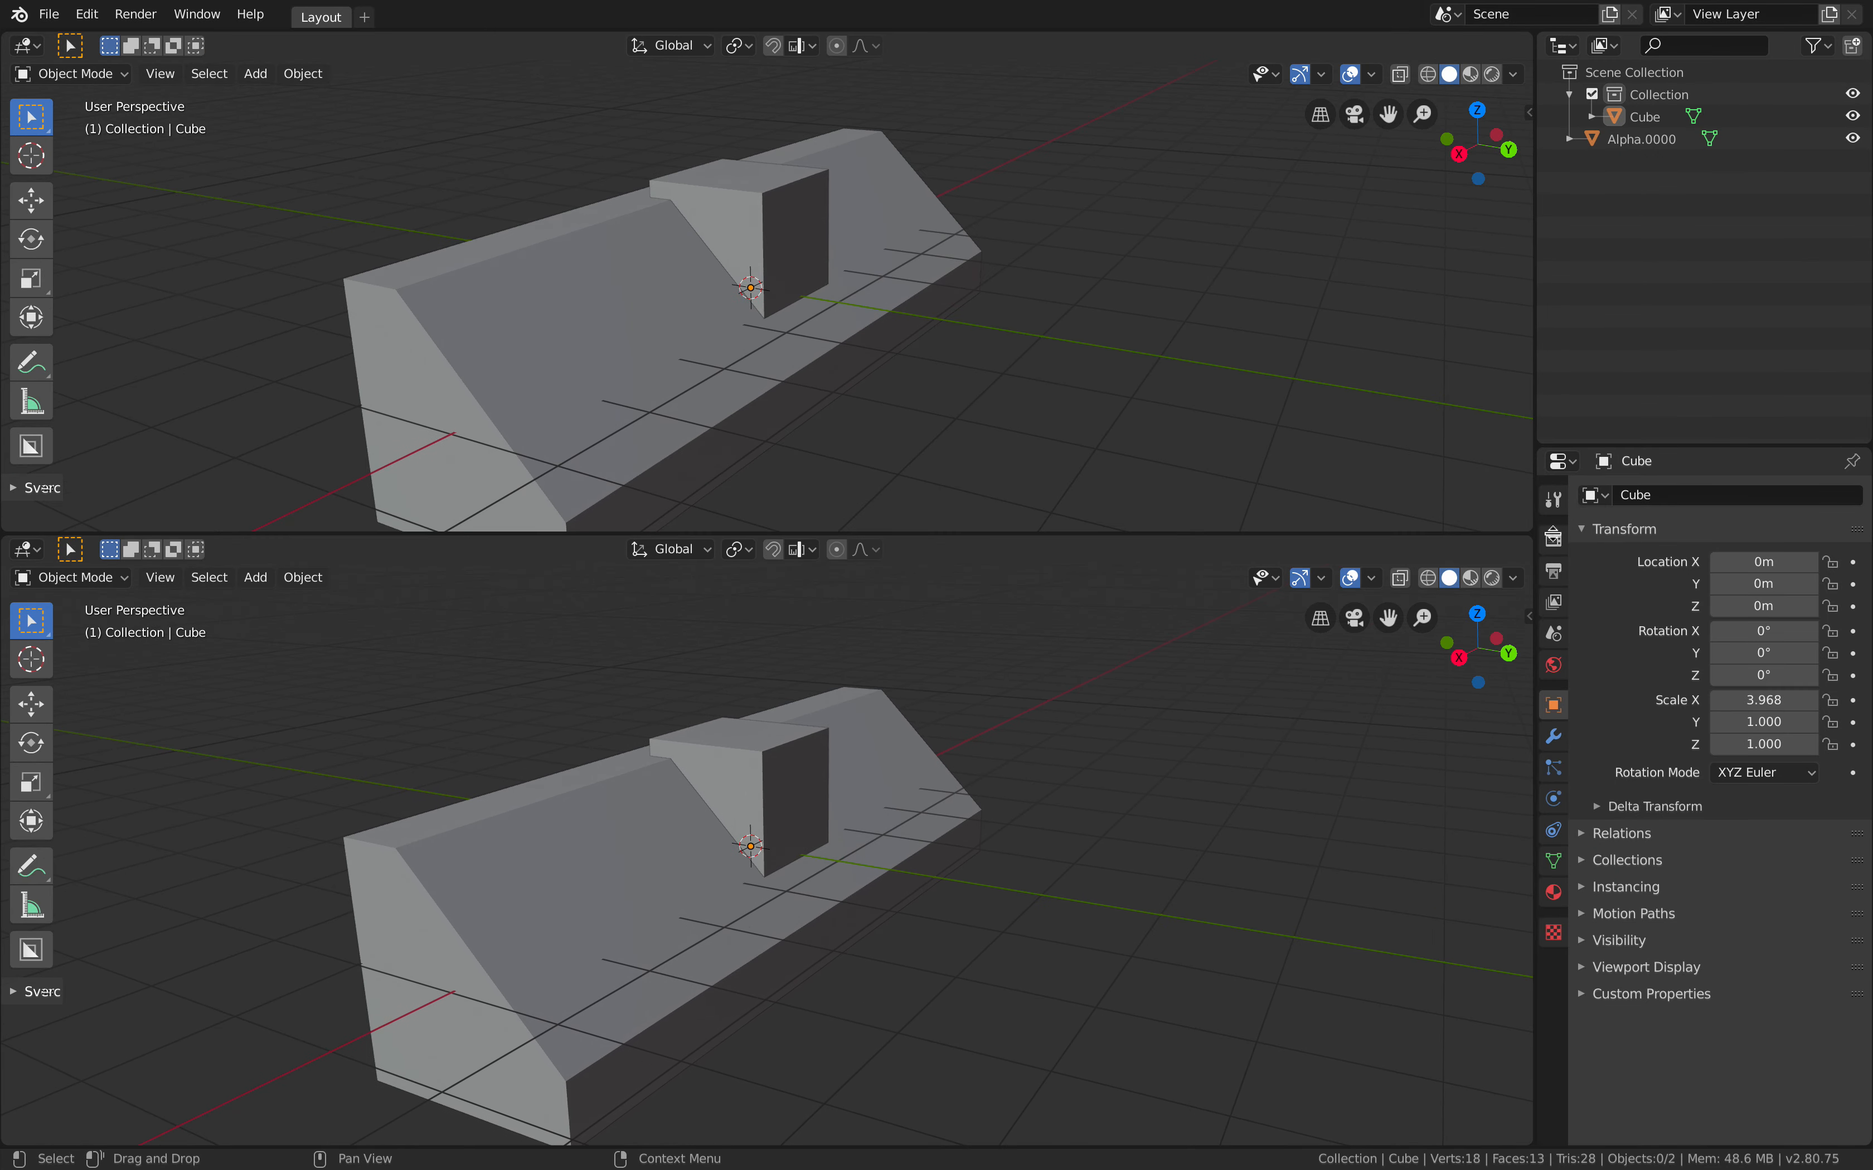
click(34, 76)
click(28, 46)
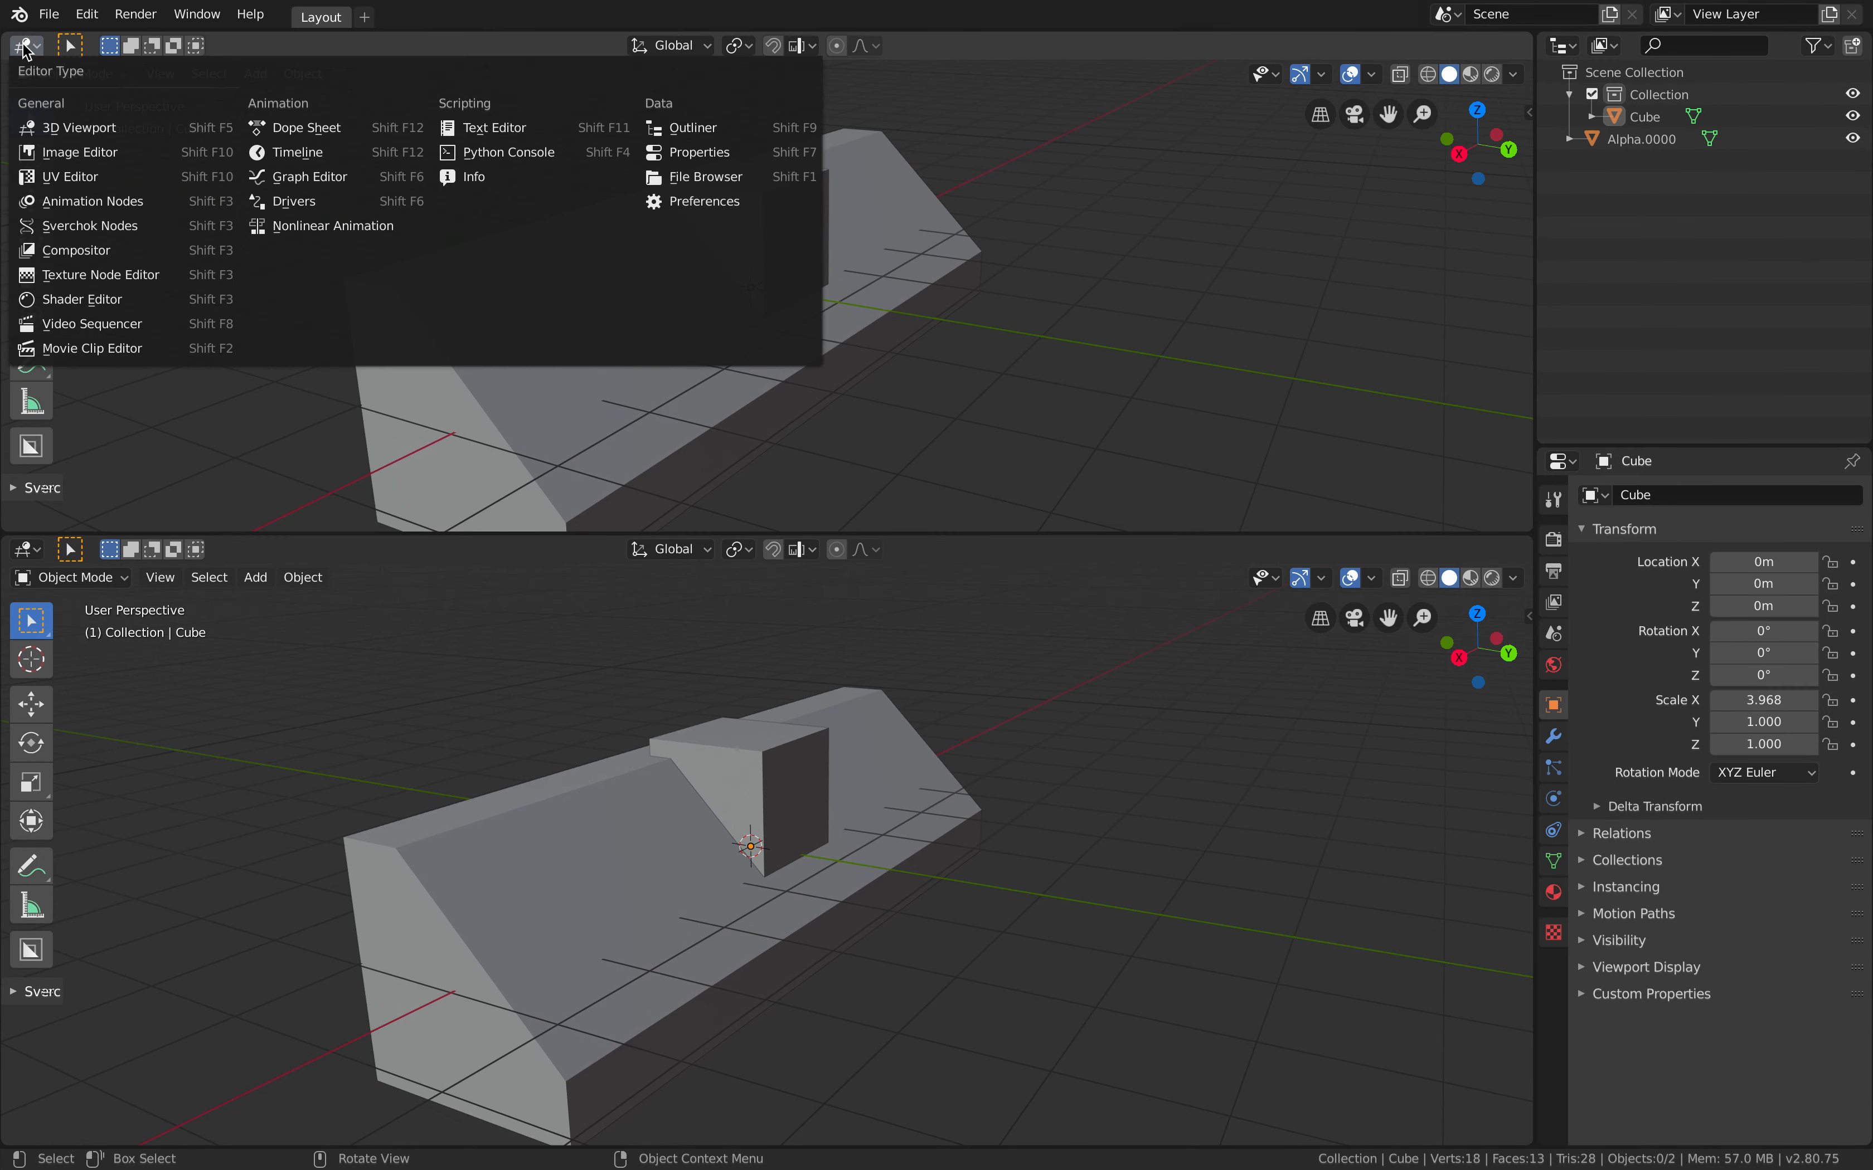
click(126, 231)
click(685, 41)
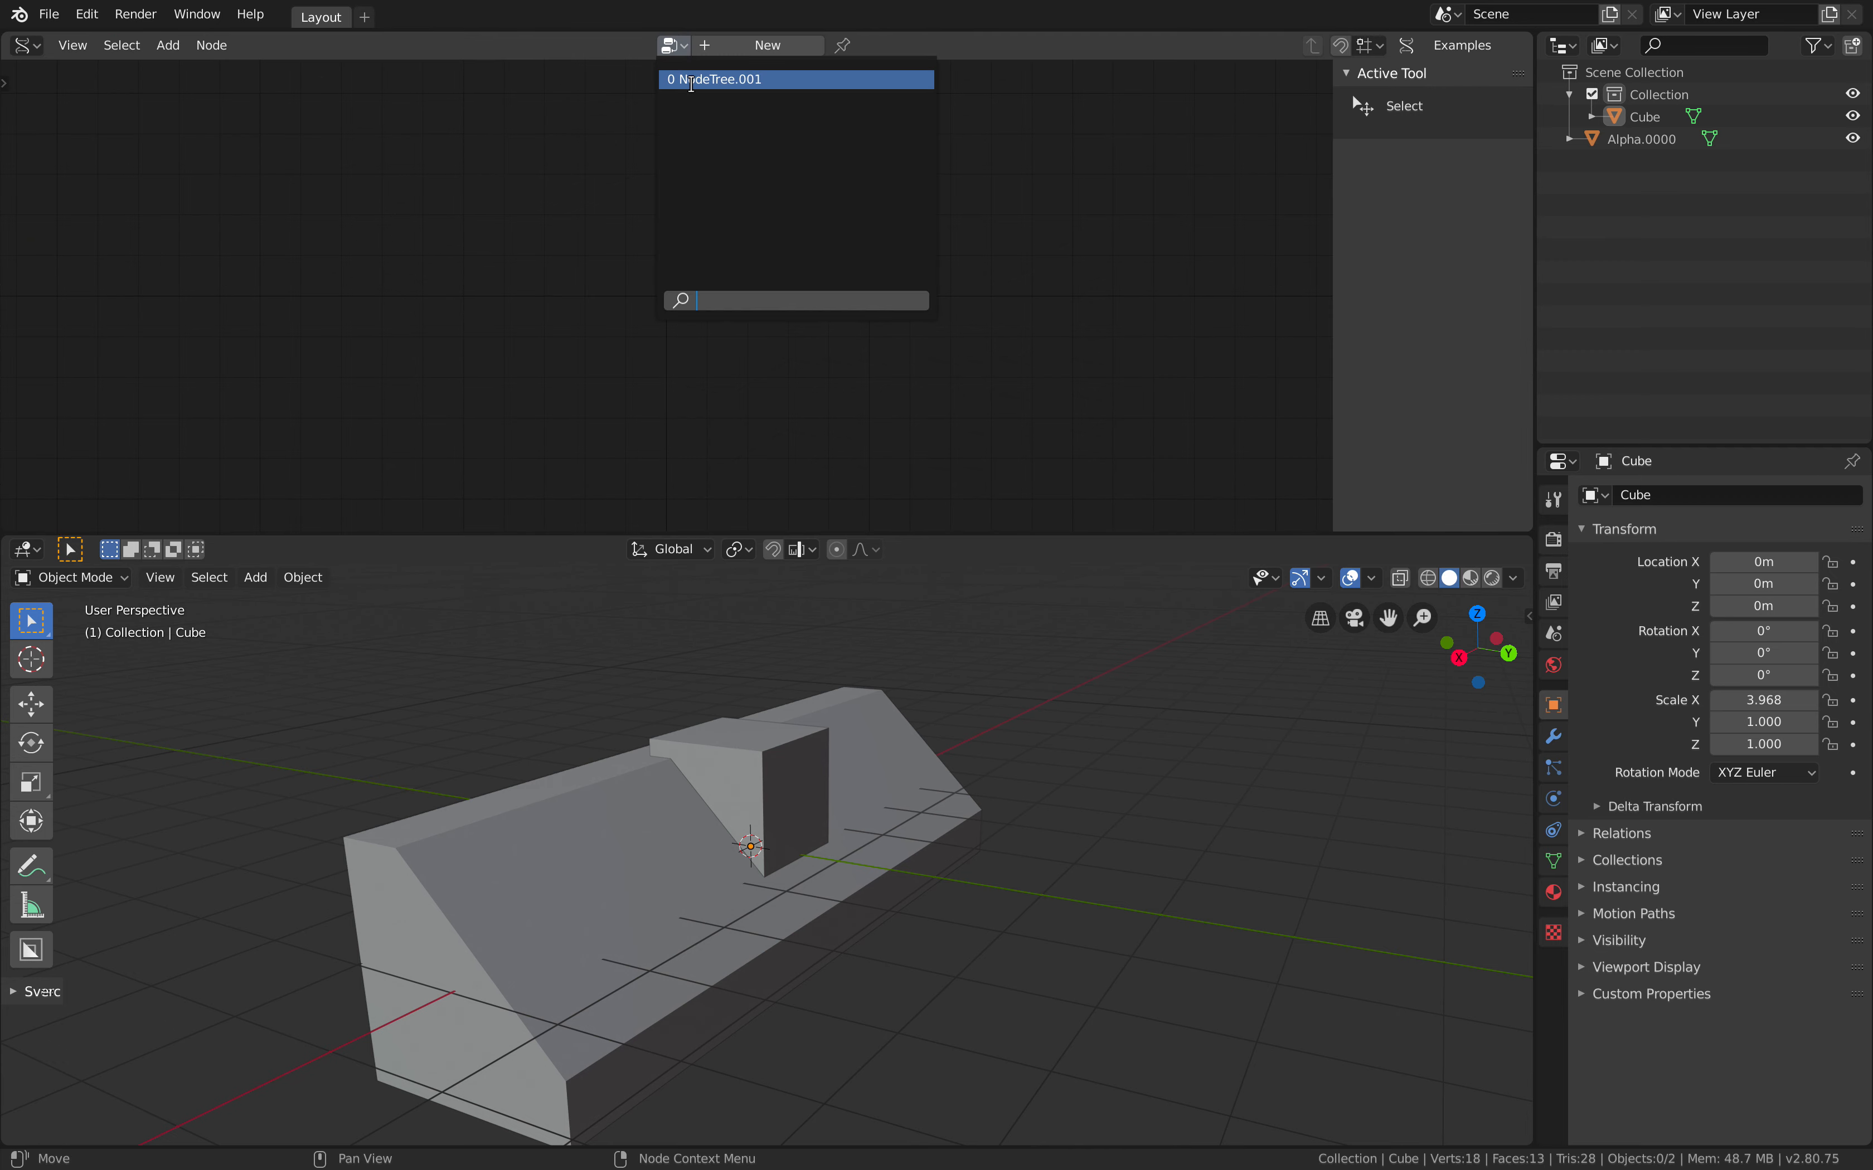
click(688, 76)
Spread out the Torus, Box and Viewer BMesh nodes of the loaded tree so their links are readable
scroll(757, 310, down, 12)
middle_drag(817, 243, 834, 369)
drag(624, 154, 571, 155)
drag(750, 410, 596, 388)
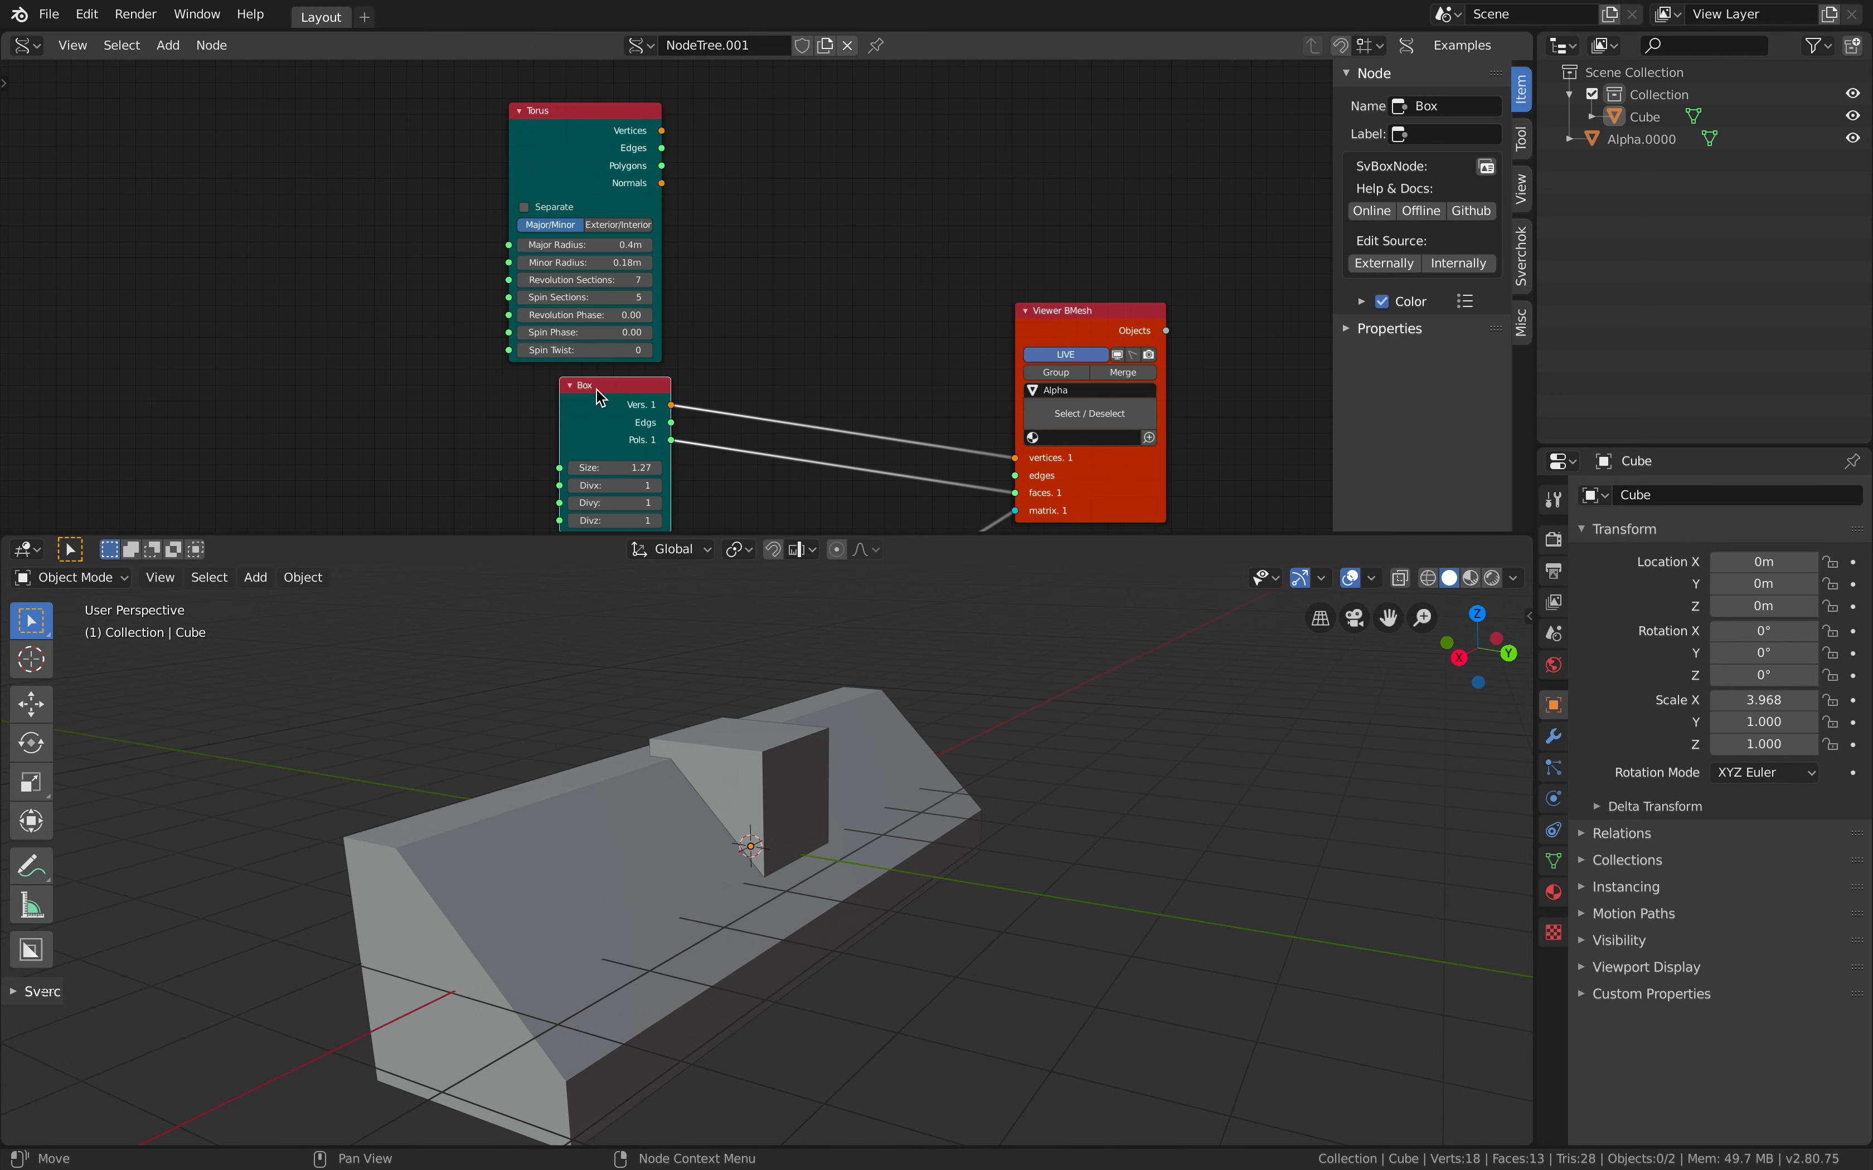
middle_drag(596, 388, 560, 262)
drag(1000, 346, 1114, 364)
middle_drag(992, 388, 958, 346)
Make the node-generated box the active object and leave everything deselected
middle_drag(940, 700, 929, 720)
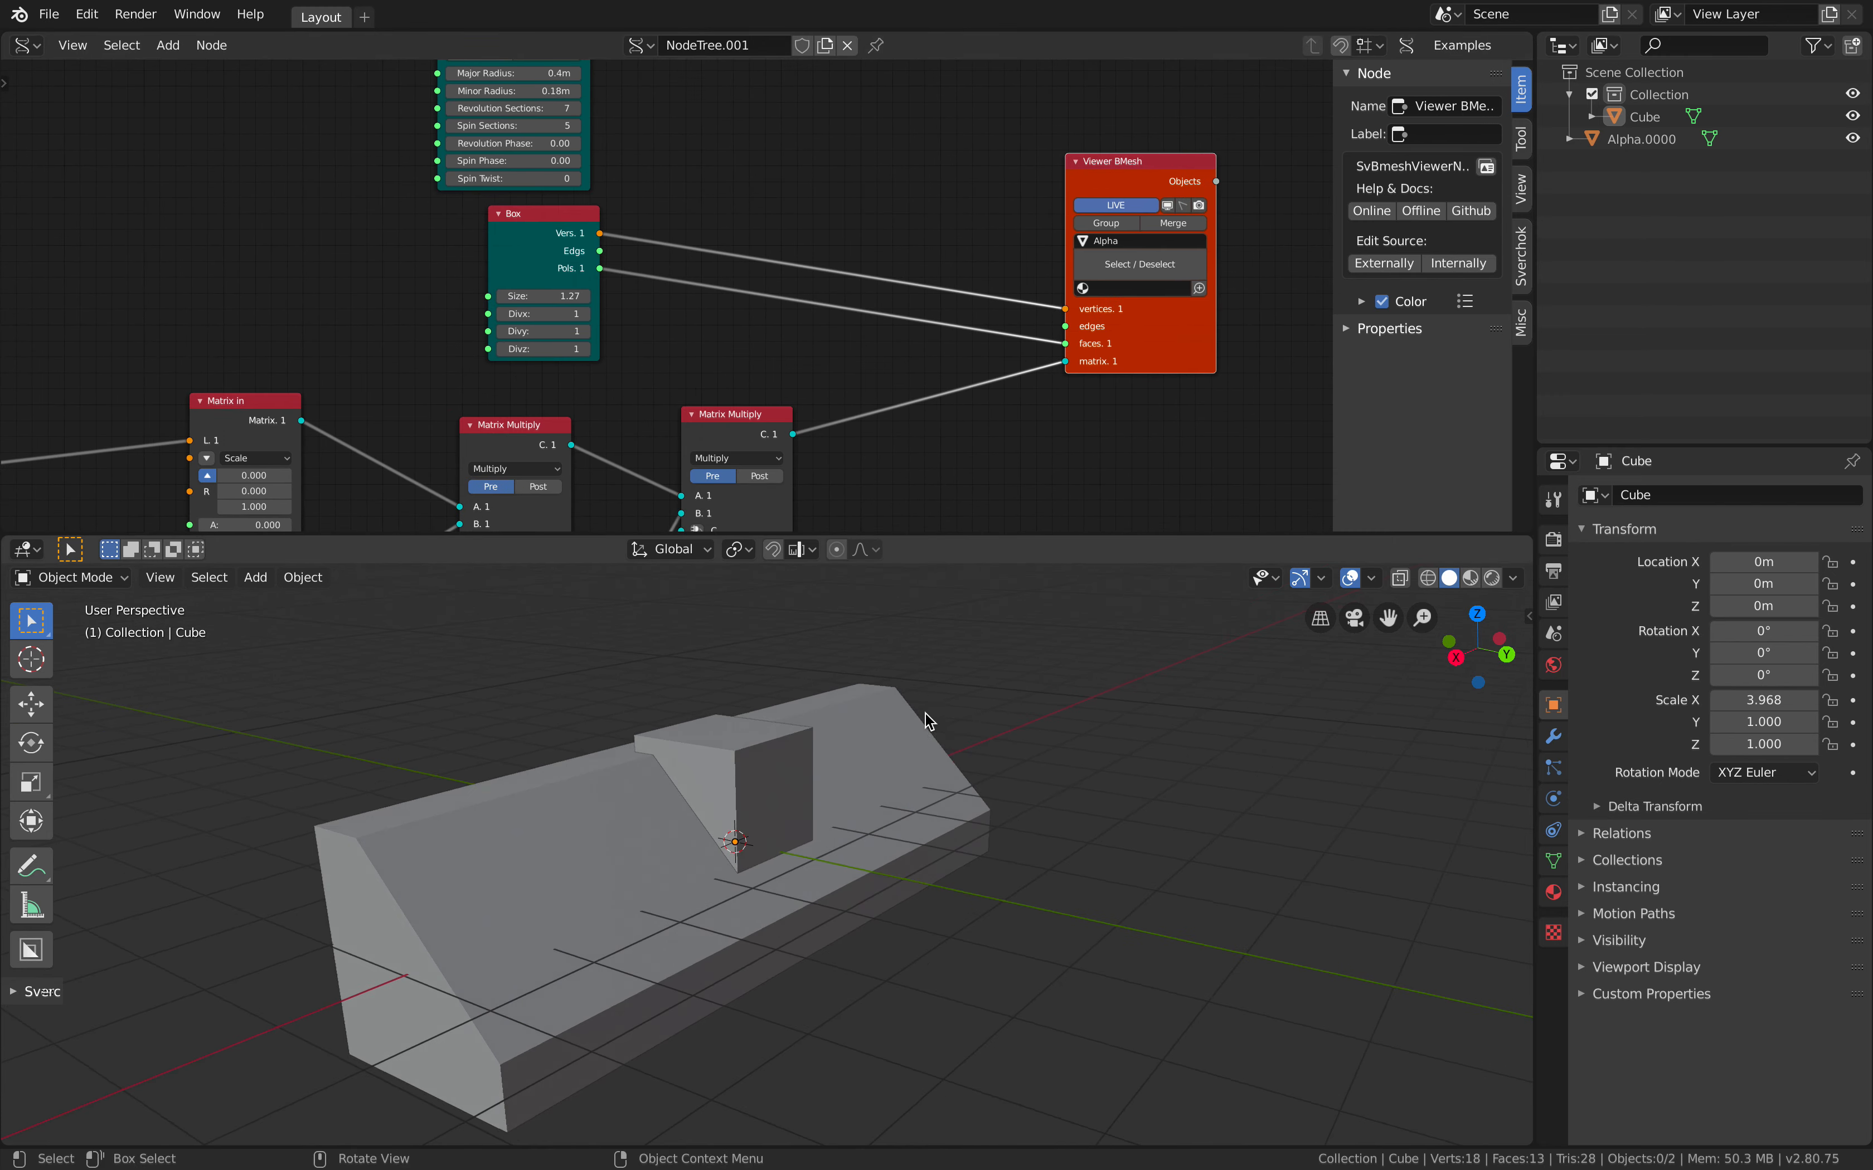
click(651, 856)
click(650, 857)
shift+middle_drag(632, 854, 608, 735)
key(alt+a)
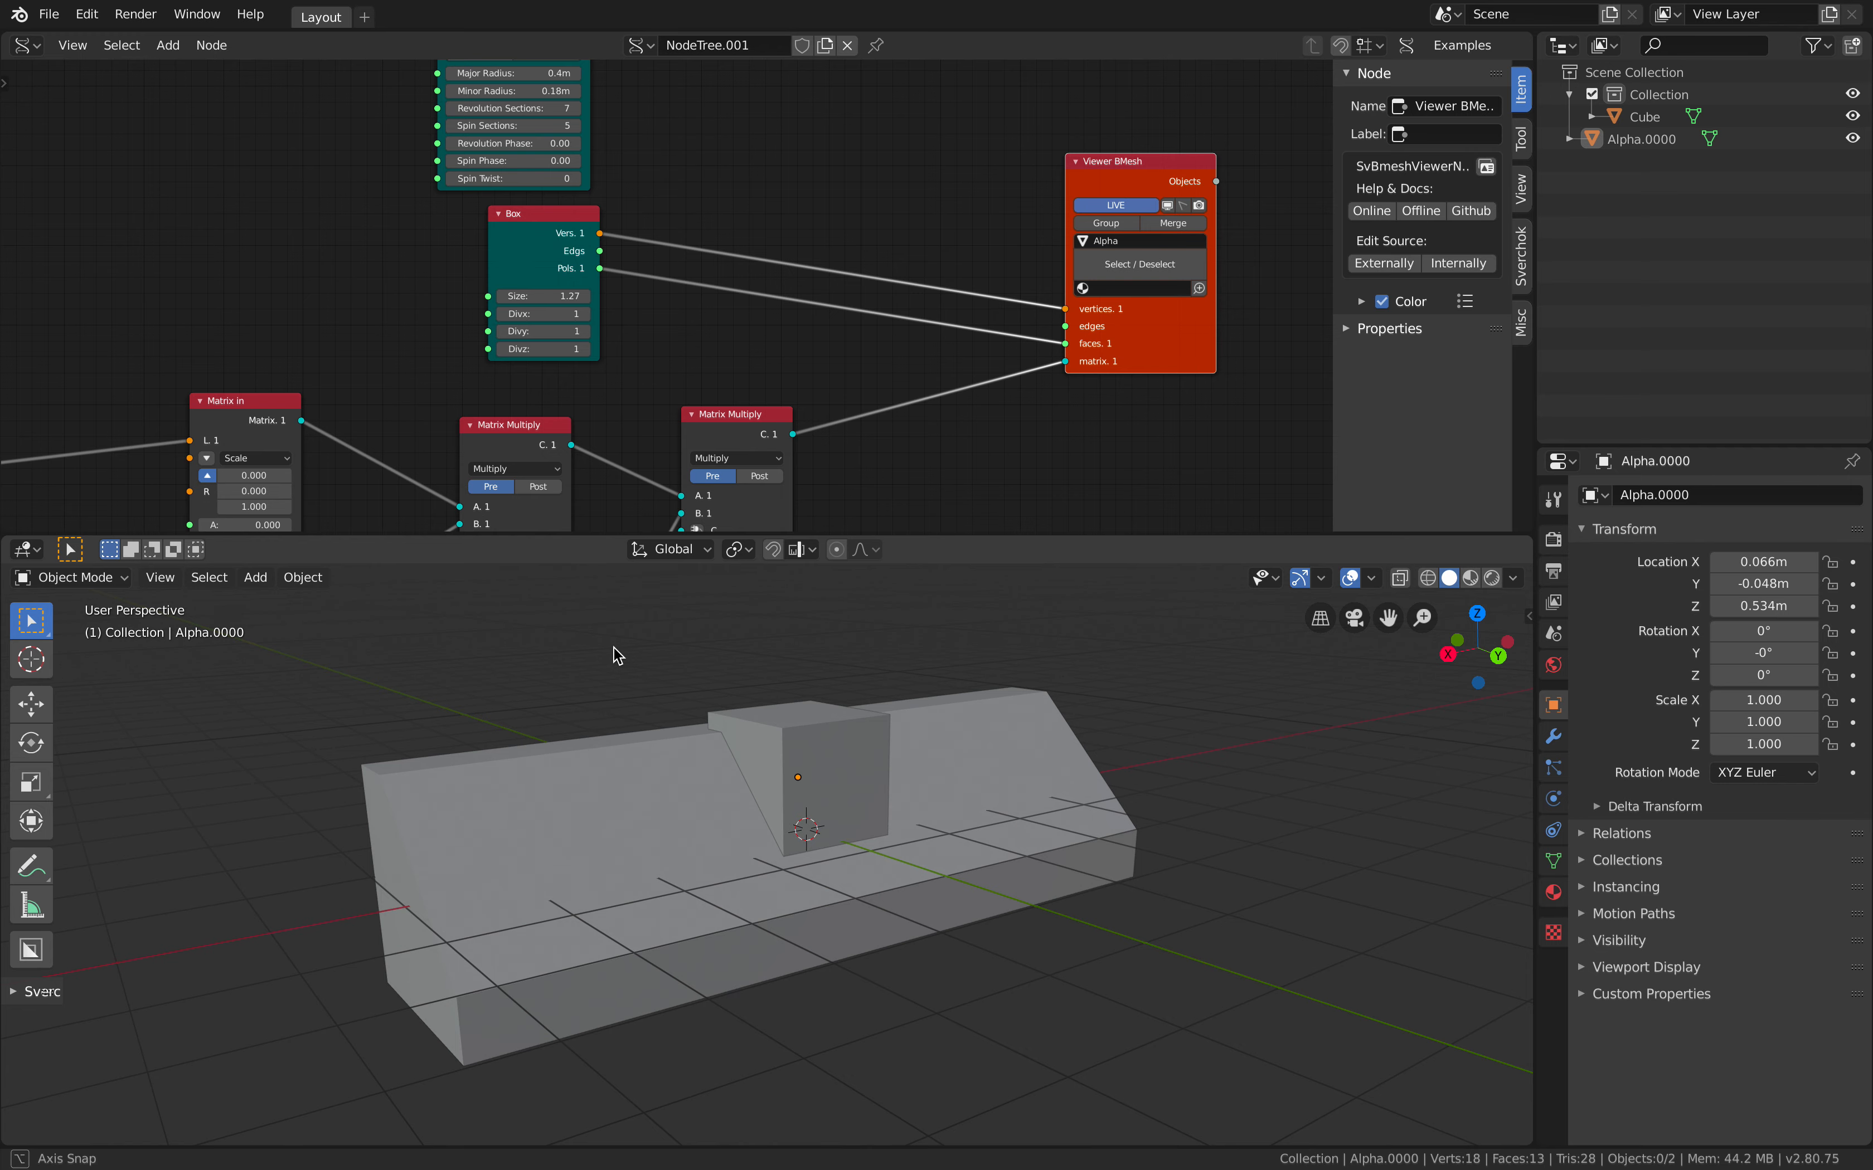
middle_drag(617, 655, 524, 651)
Use the Cursor tool to place the 3D cursor at several spots on and around the block, testing how the box follows
click(33, 659)
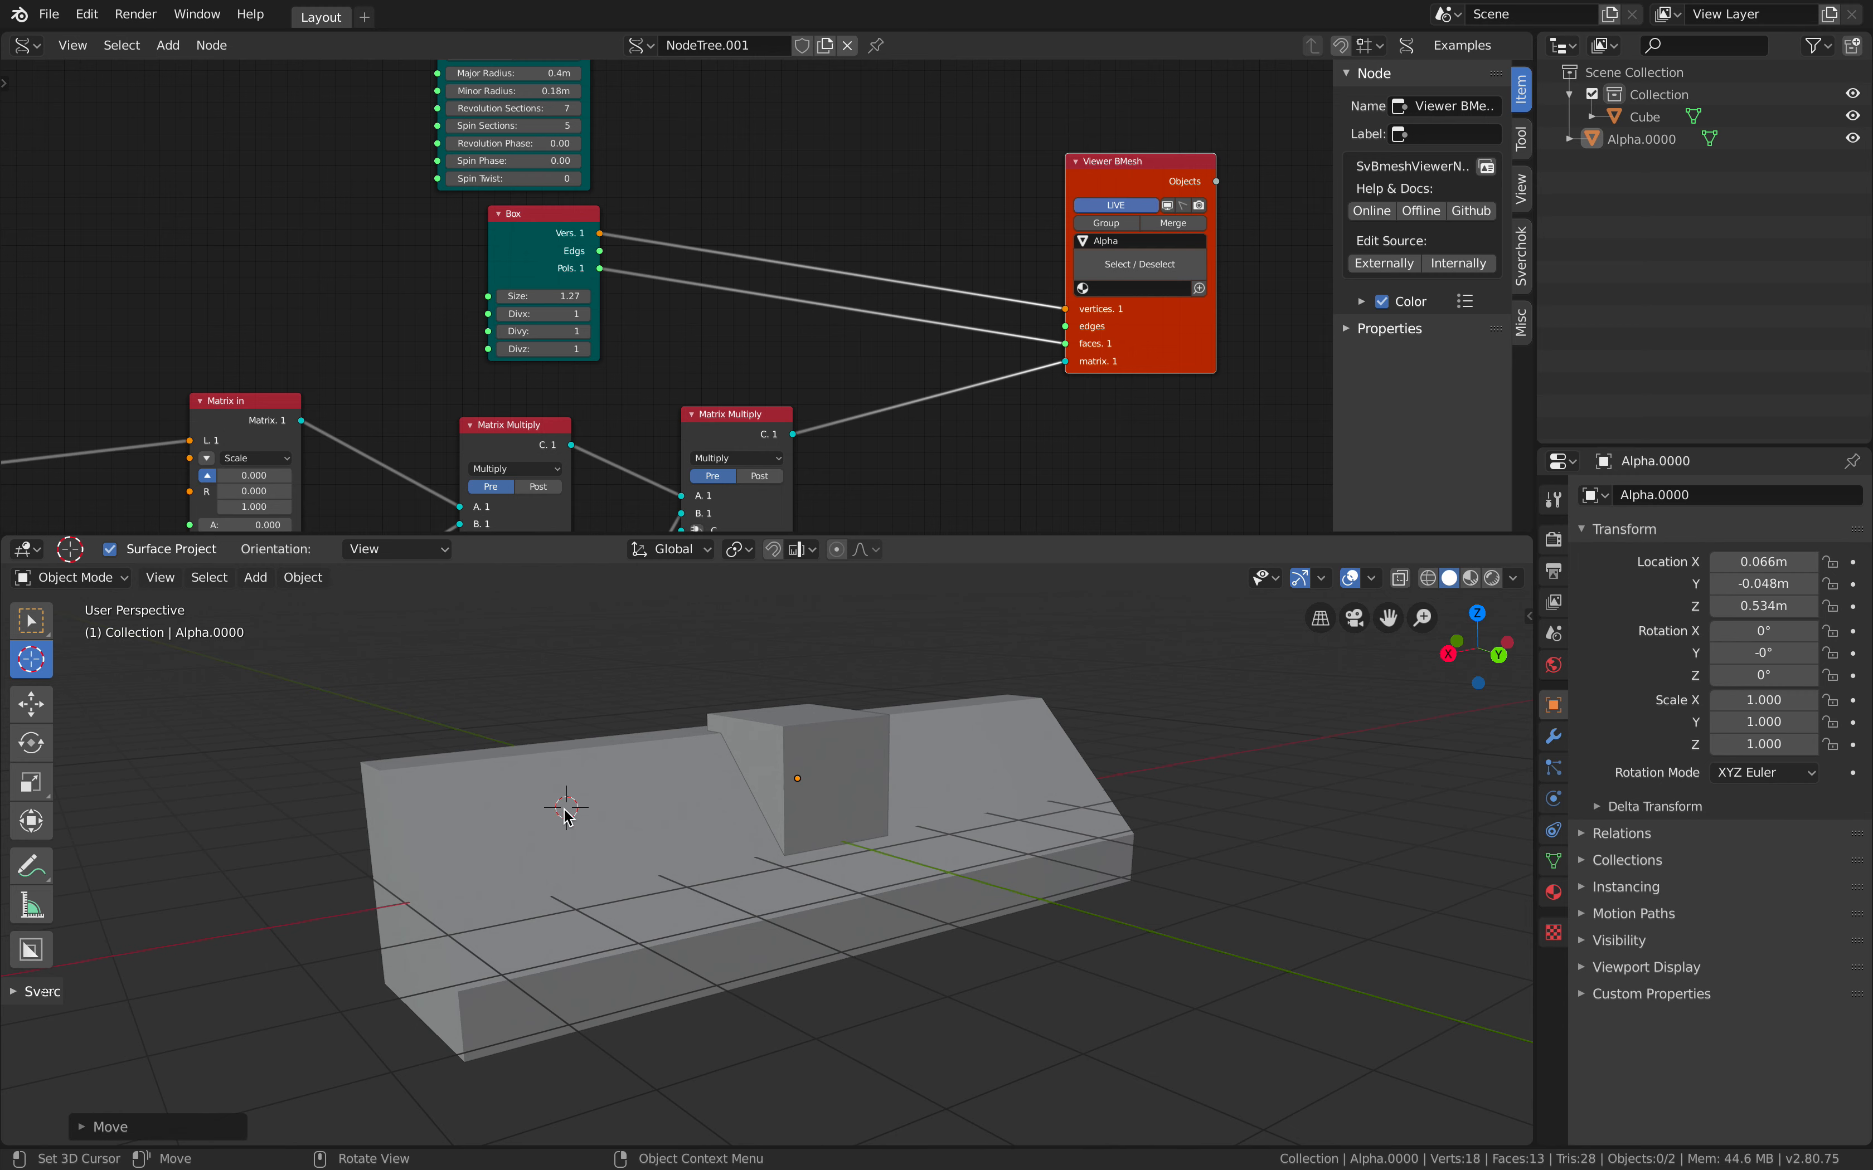
drag(564, 810, 822, 802)
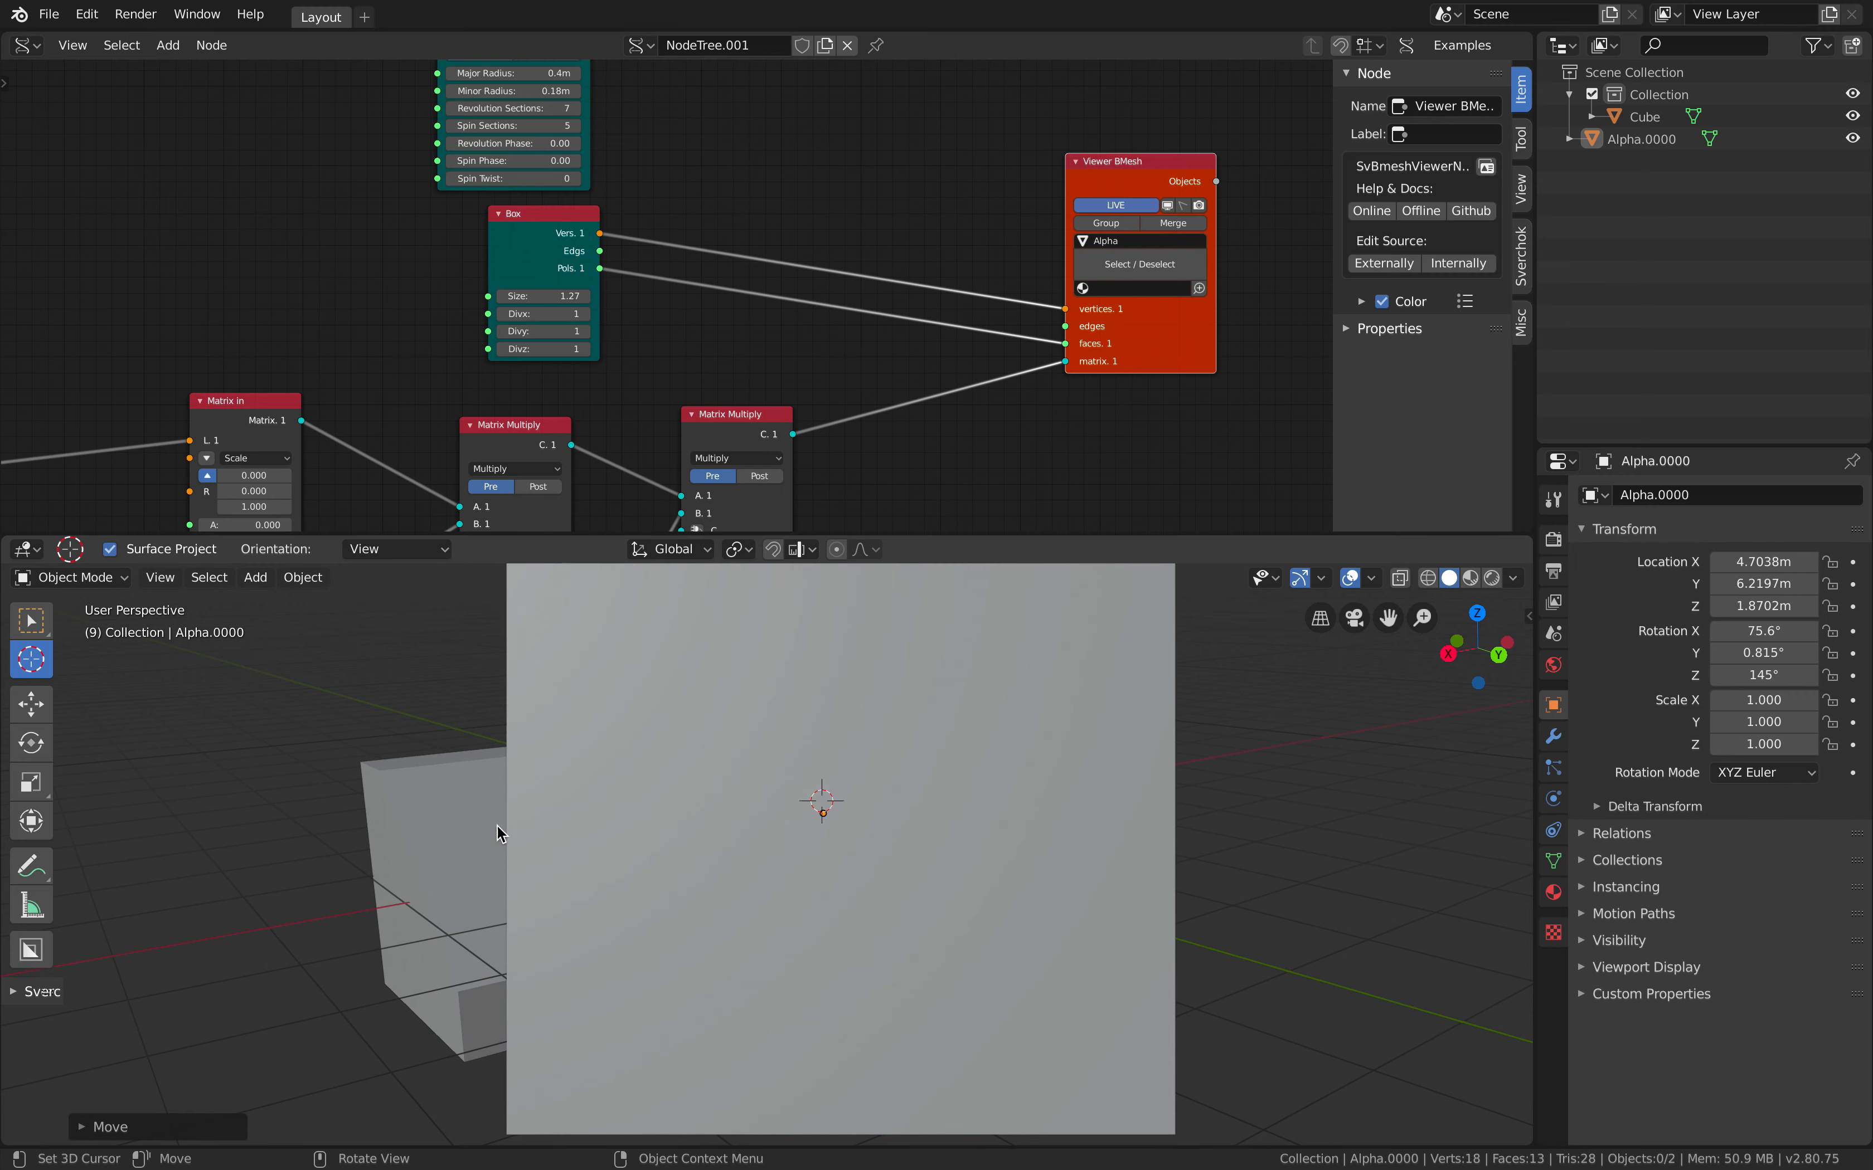
click(434, 819)
click(817, 788)
click(600, 820)
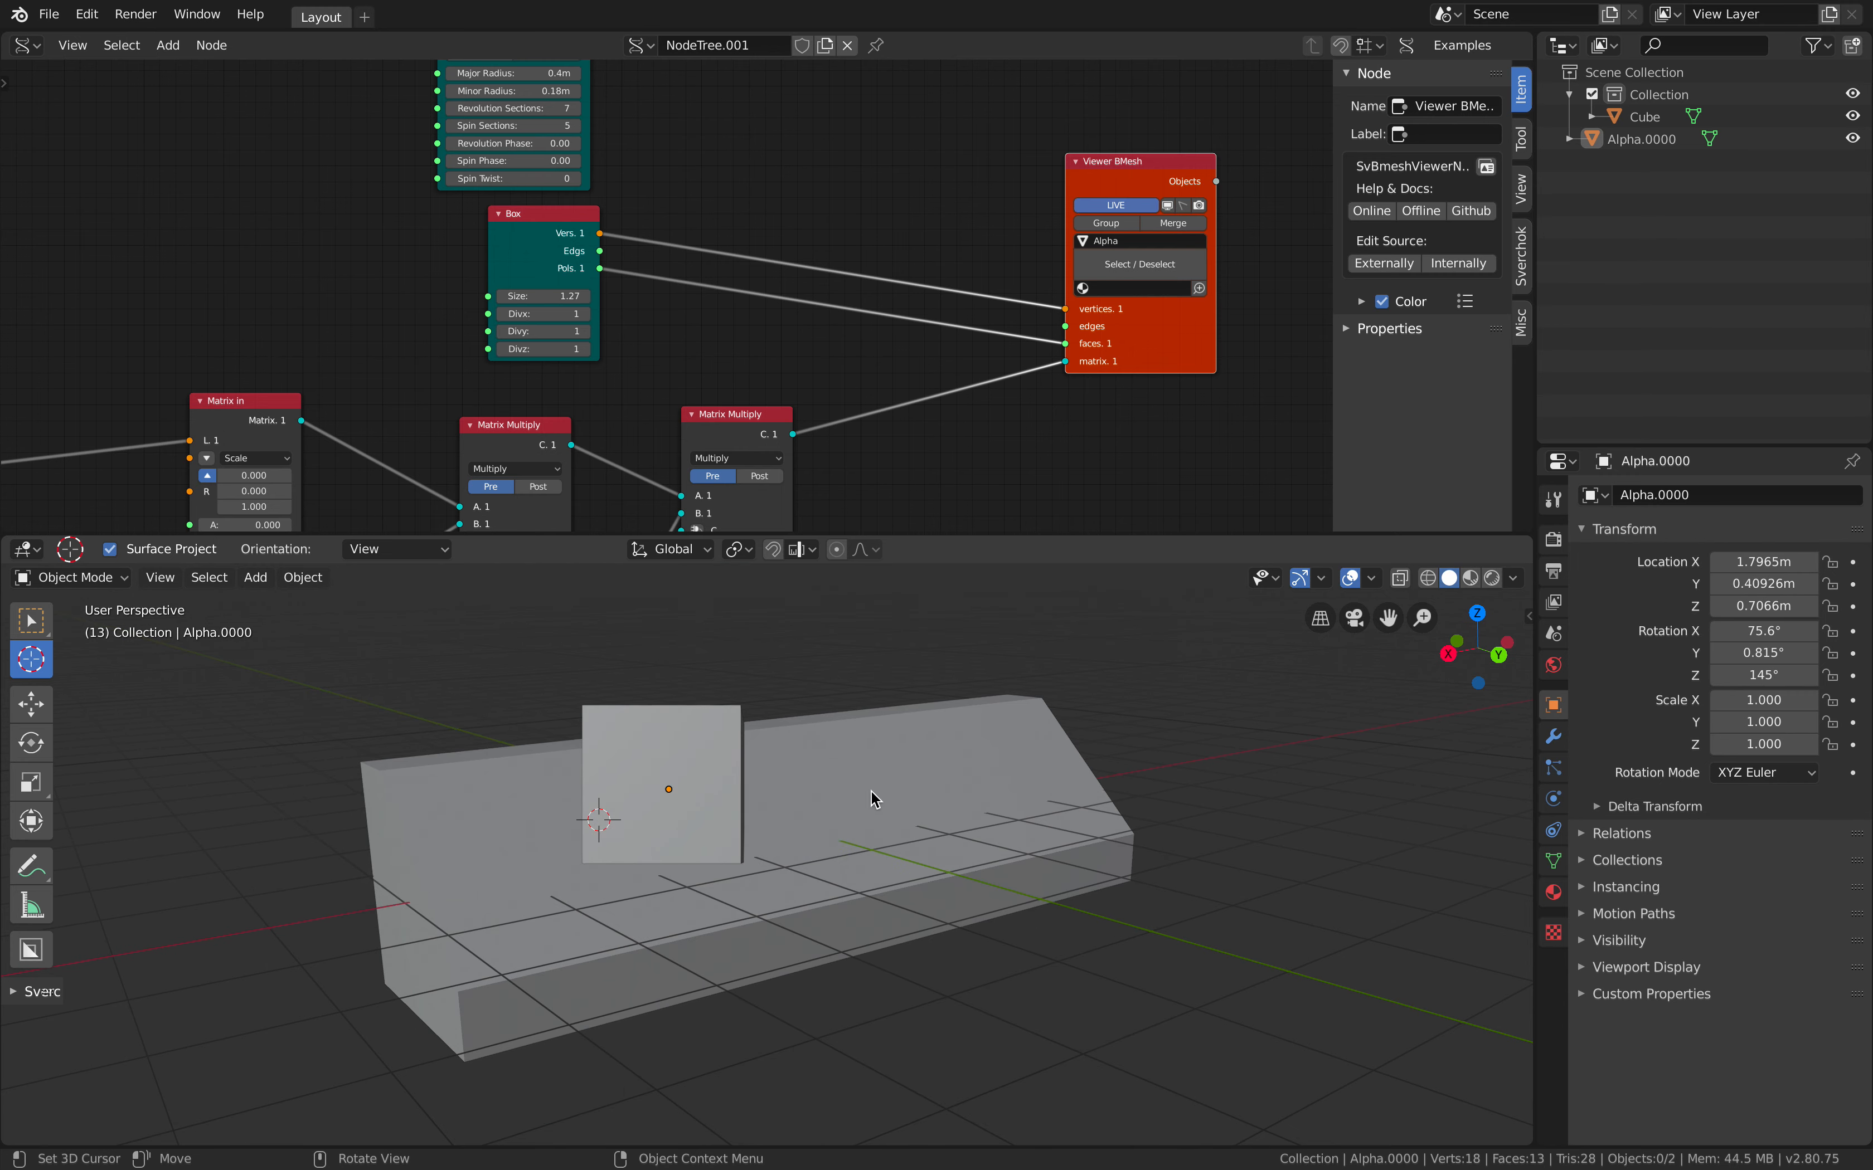
click(870, 793)
click(659, 820)
middle_drag(735, 840, 857, 844)
middle_drag(632, 830, 731, 812)
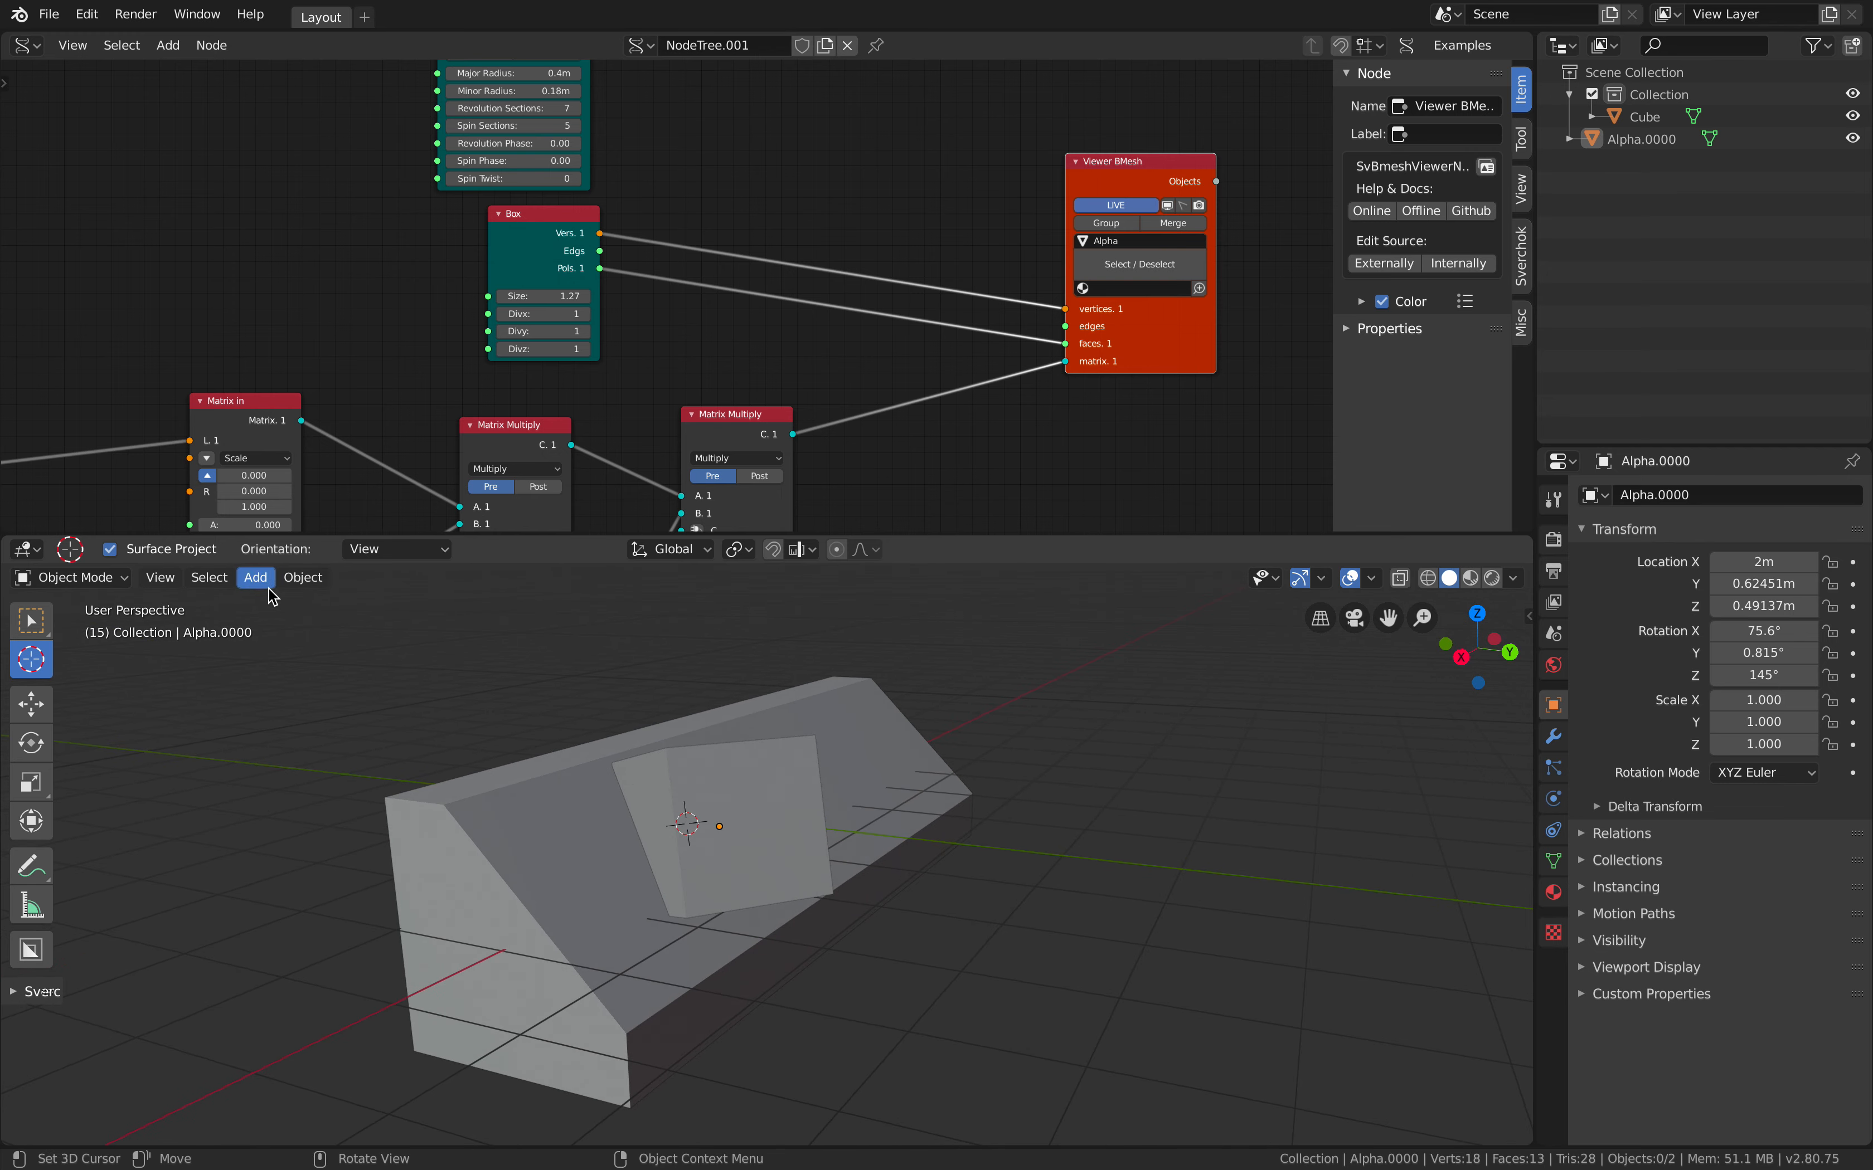
Set the cursor orientation to Geometry and place the 3D cursor at several spots on the block's slope
click(375, 557)
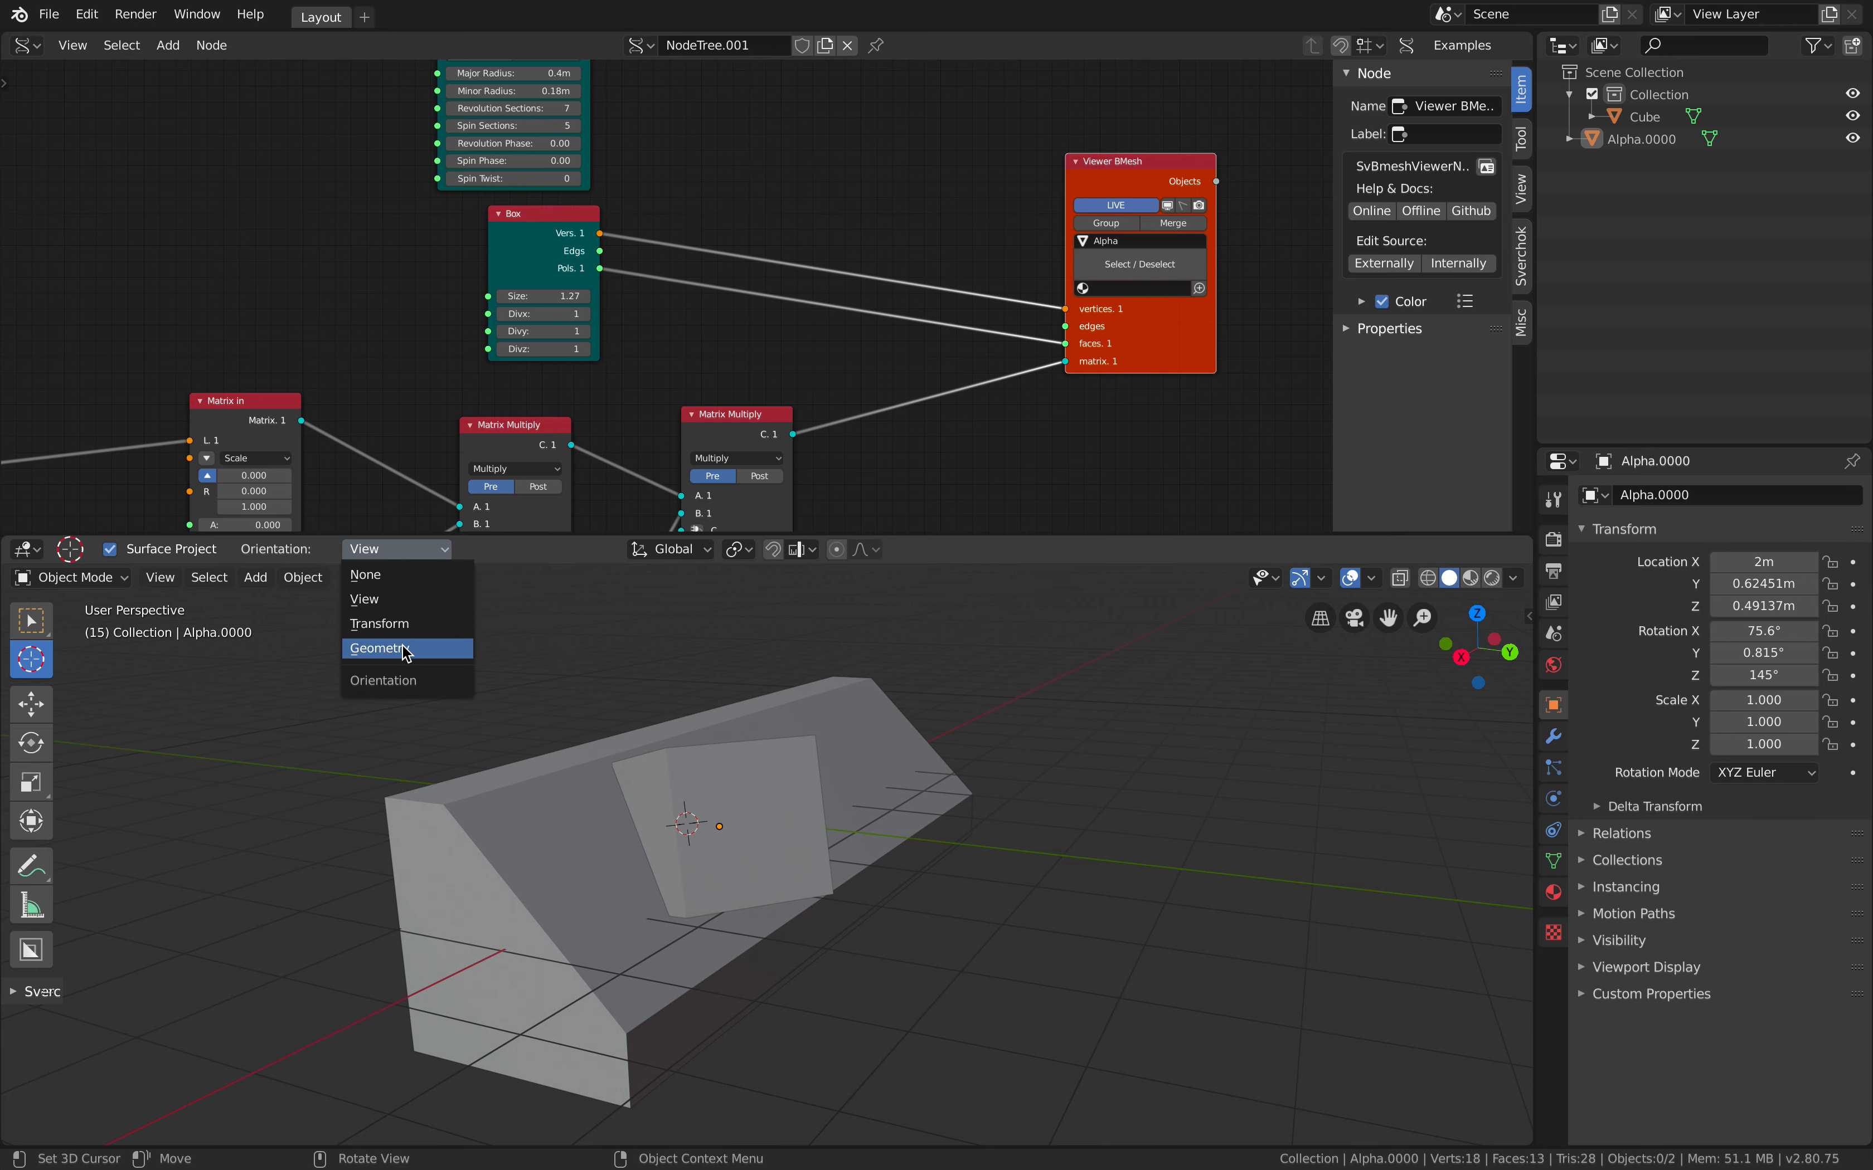
click(381, 650)
click(737, 790)
click(641, 864)
click(815, 804)
middle_drag(797, 804, 710, 798)
Zero the location offset of the Matrix In node feeding the second Matrix Multiply, raise its Z slightly, and save the file
middle_drag(785, 422, 864, 265)
scroll(690, 319, up, 1)
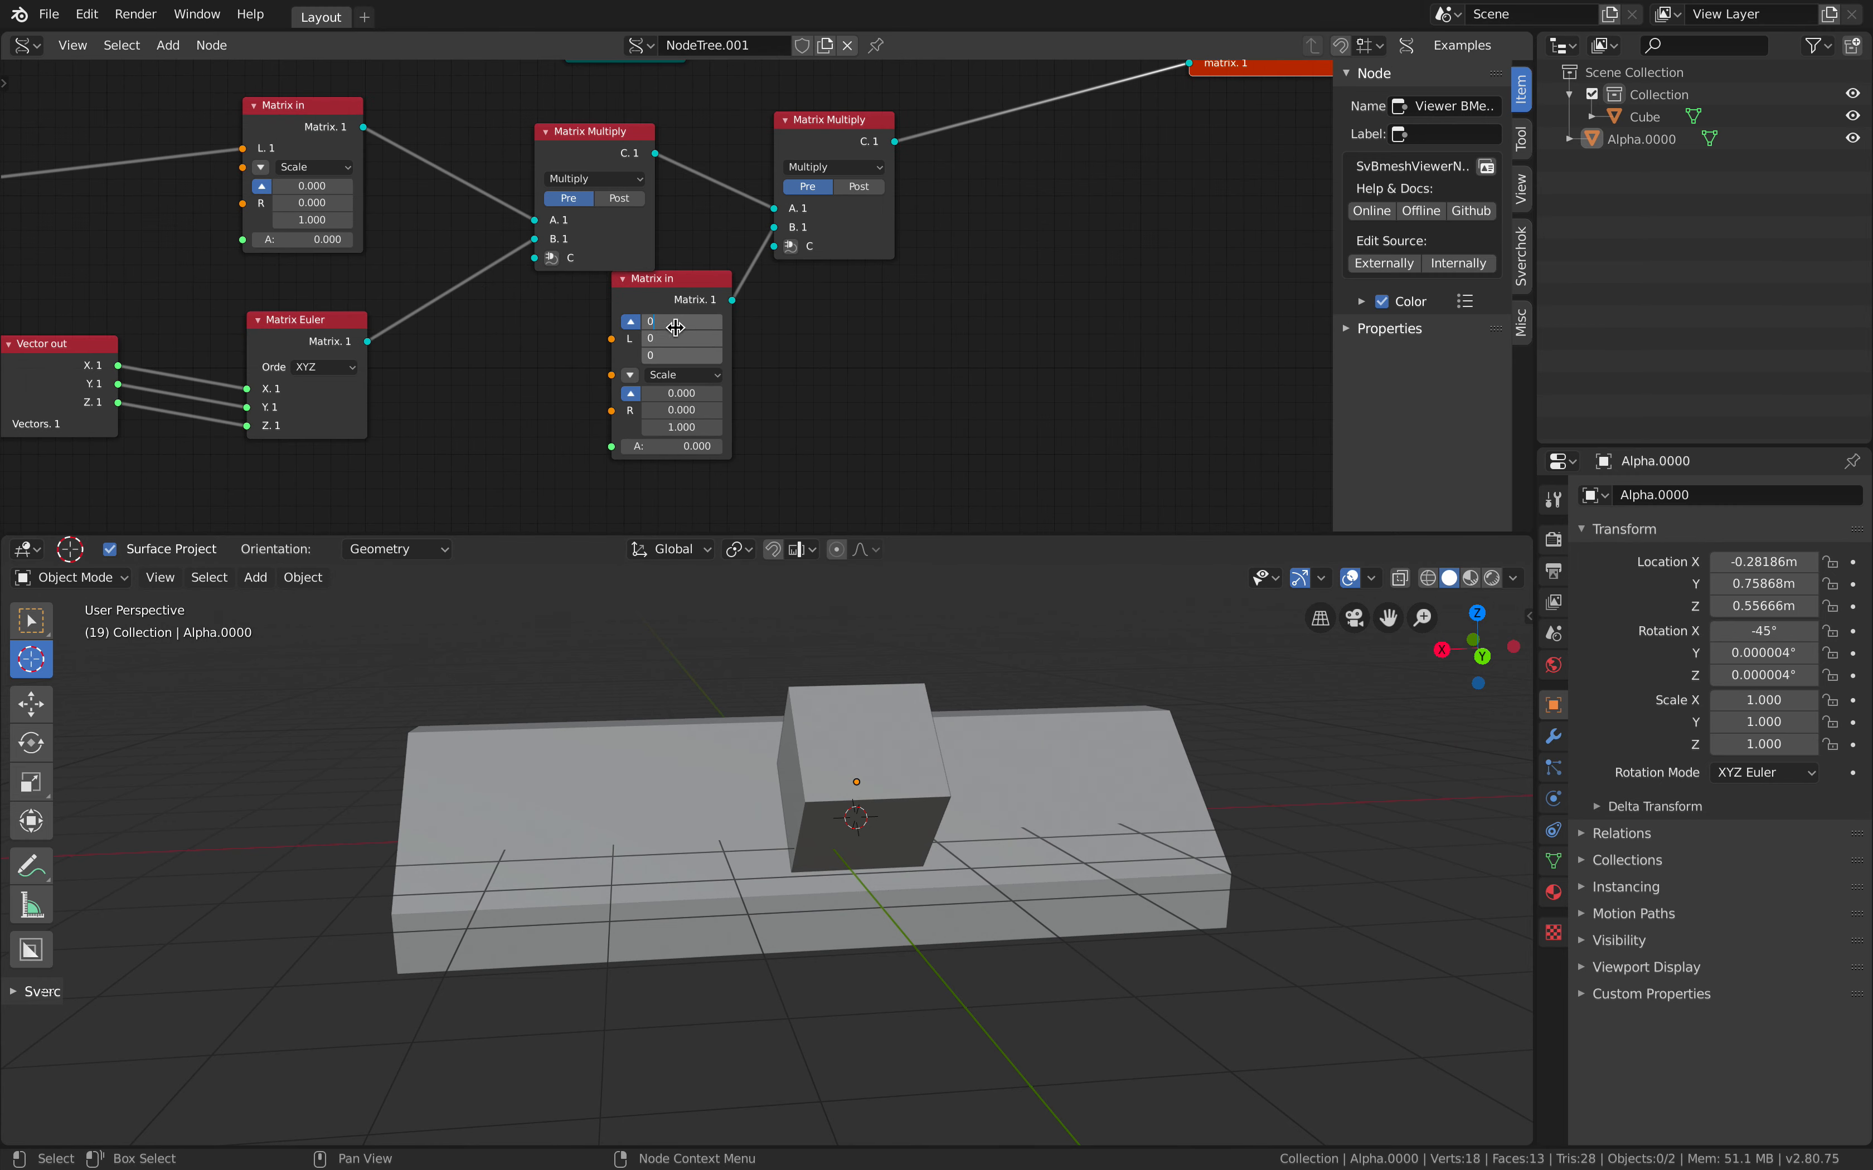
key(Return)
mouse_move(686, 354)
ctrl+mouse_down()
mouse_move(748, 354)
mouse_move(686, 354)
mouse_move(735, 332)
mouse_move(689, 332)
ctrl+mouse_up()
middle_drag(1138, 718, 994, 748)
key(ctrl+s)
Add a Ring node to the tree between the Box and Viewer BMesh nodes
middle_drag(968, 108, 898, 476)
drag(559, 301, 544, 294)
key(alt+space)
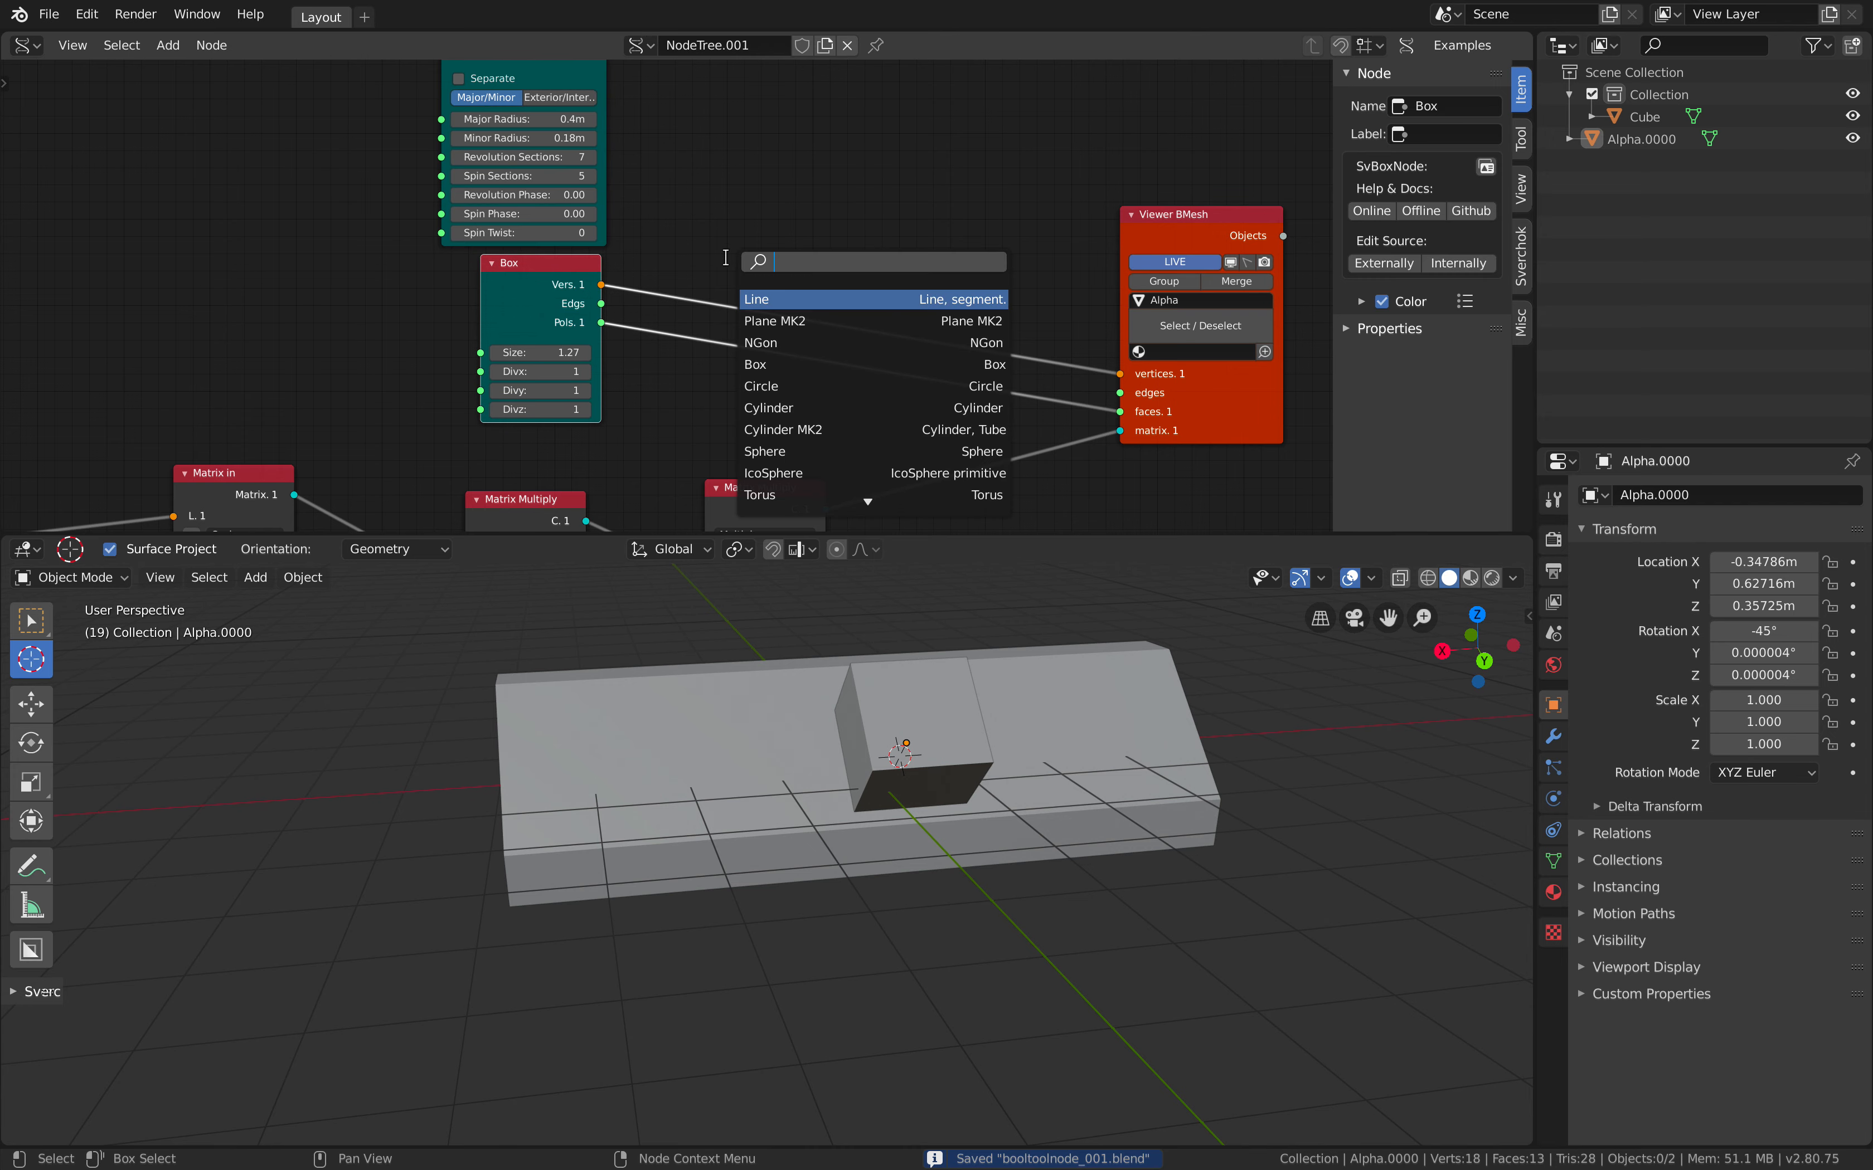
text(pip)
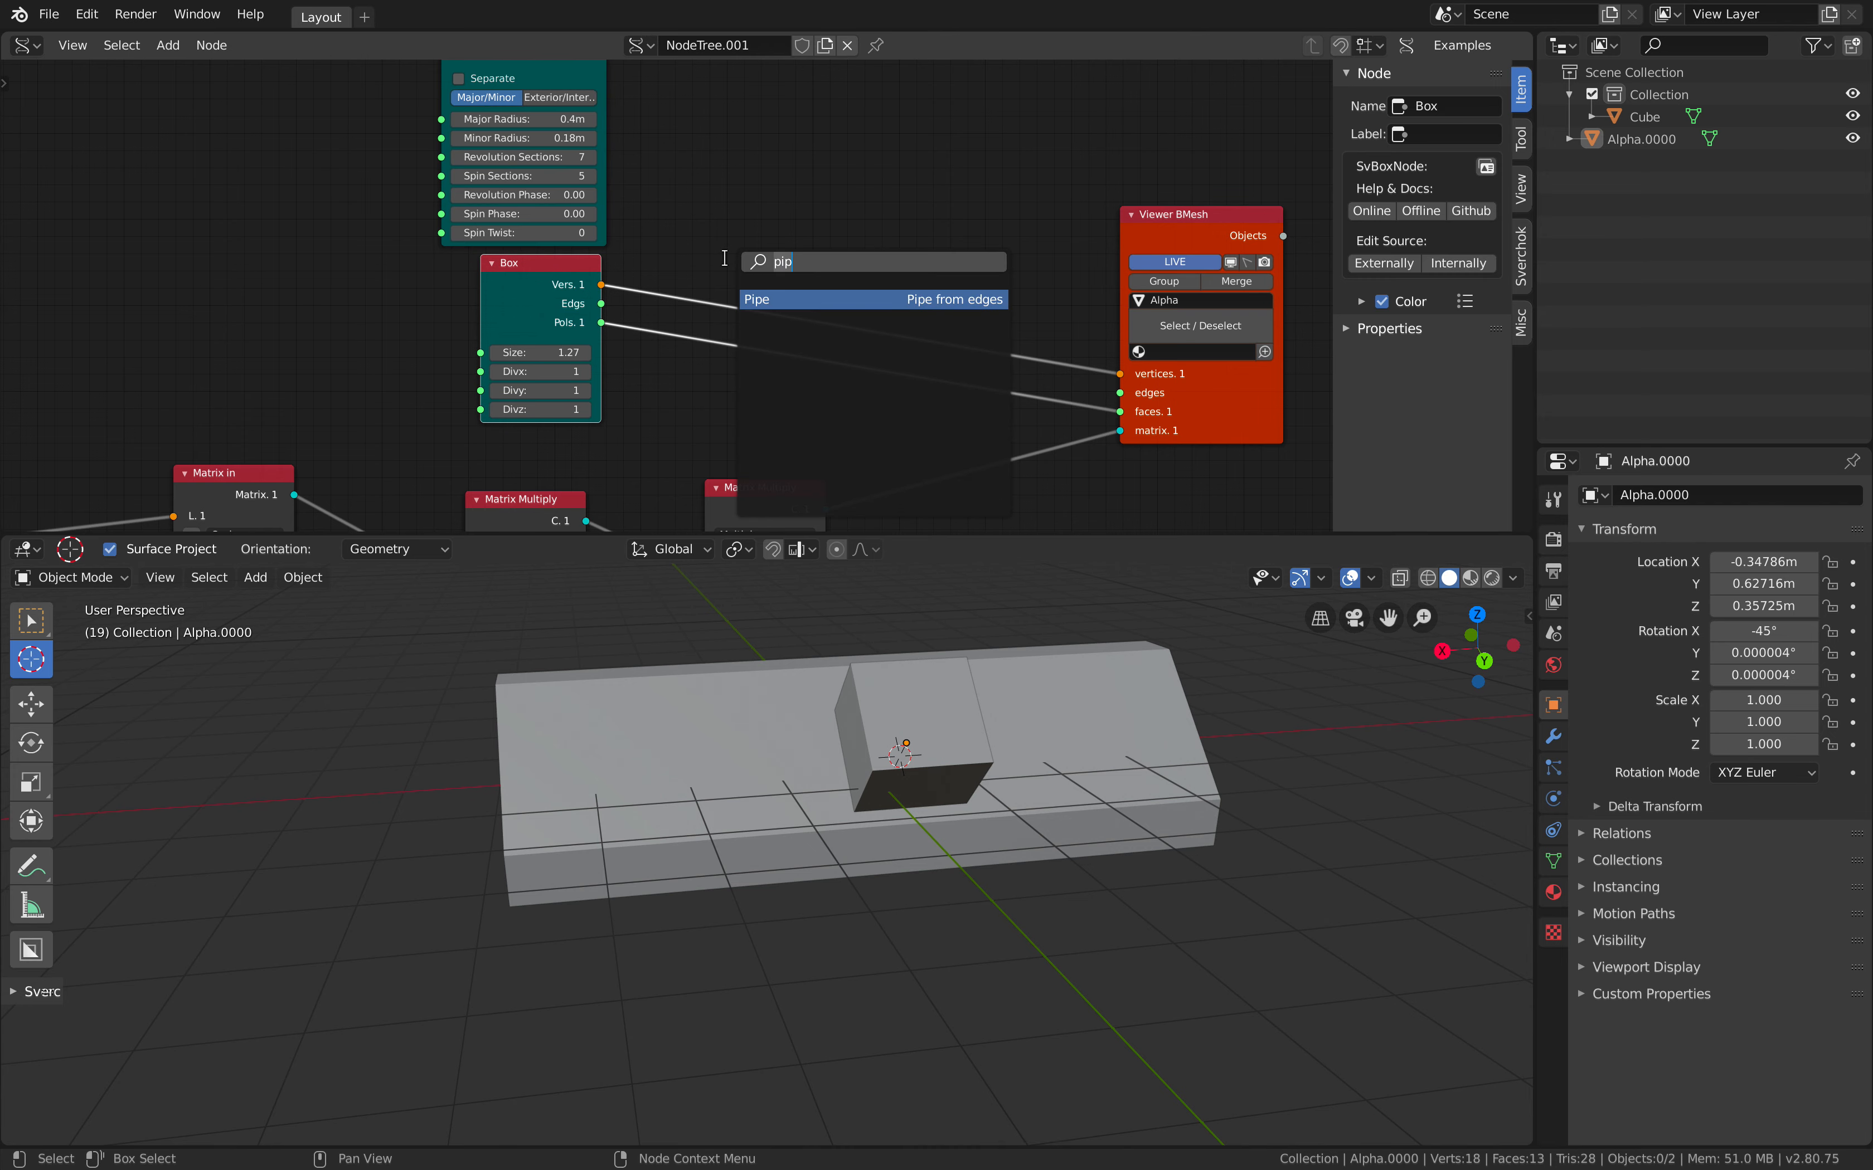
key(BackSpace)
key(BackSpace)
key(BackSpace)
text(rin)
key(Return)
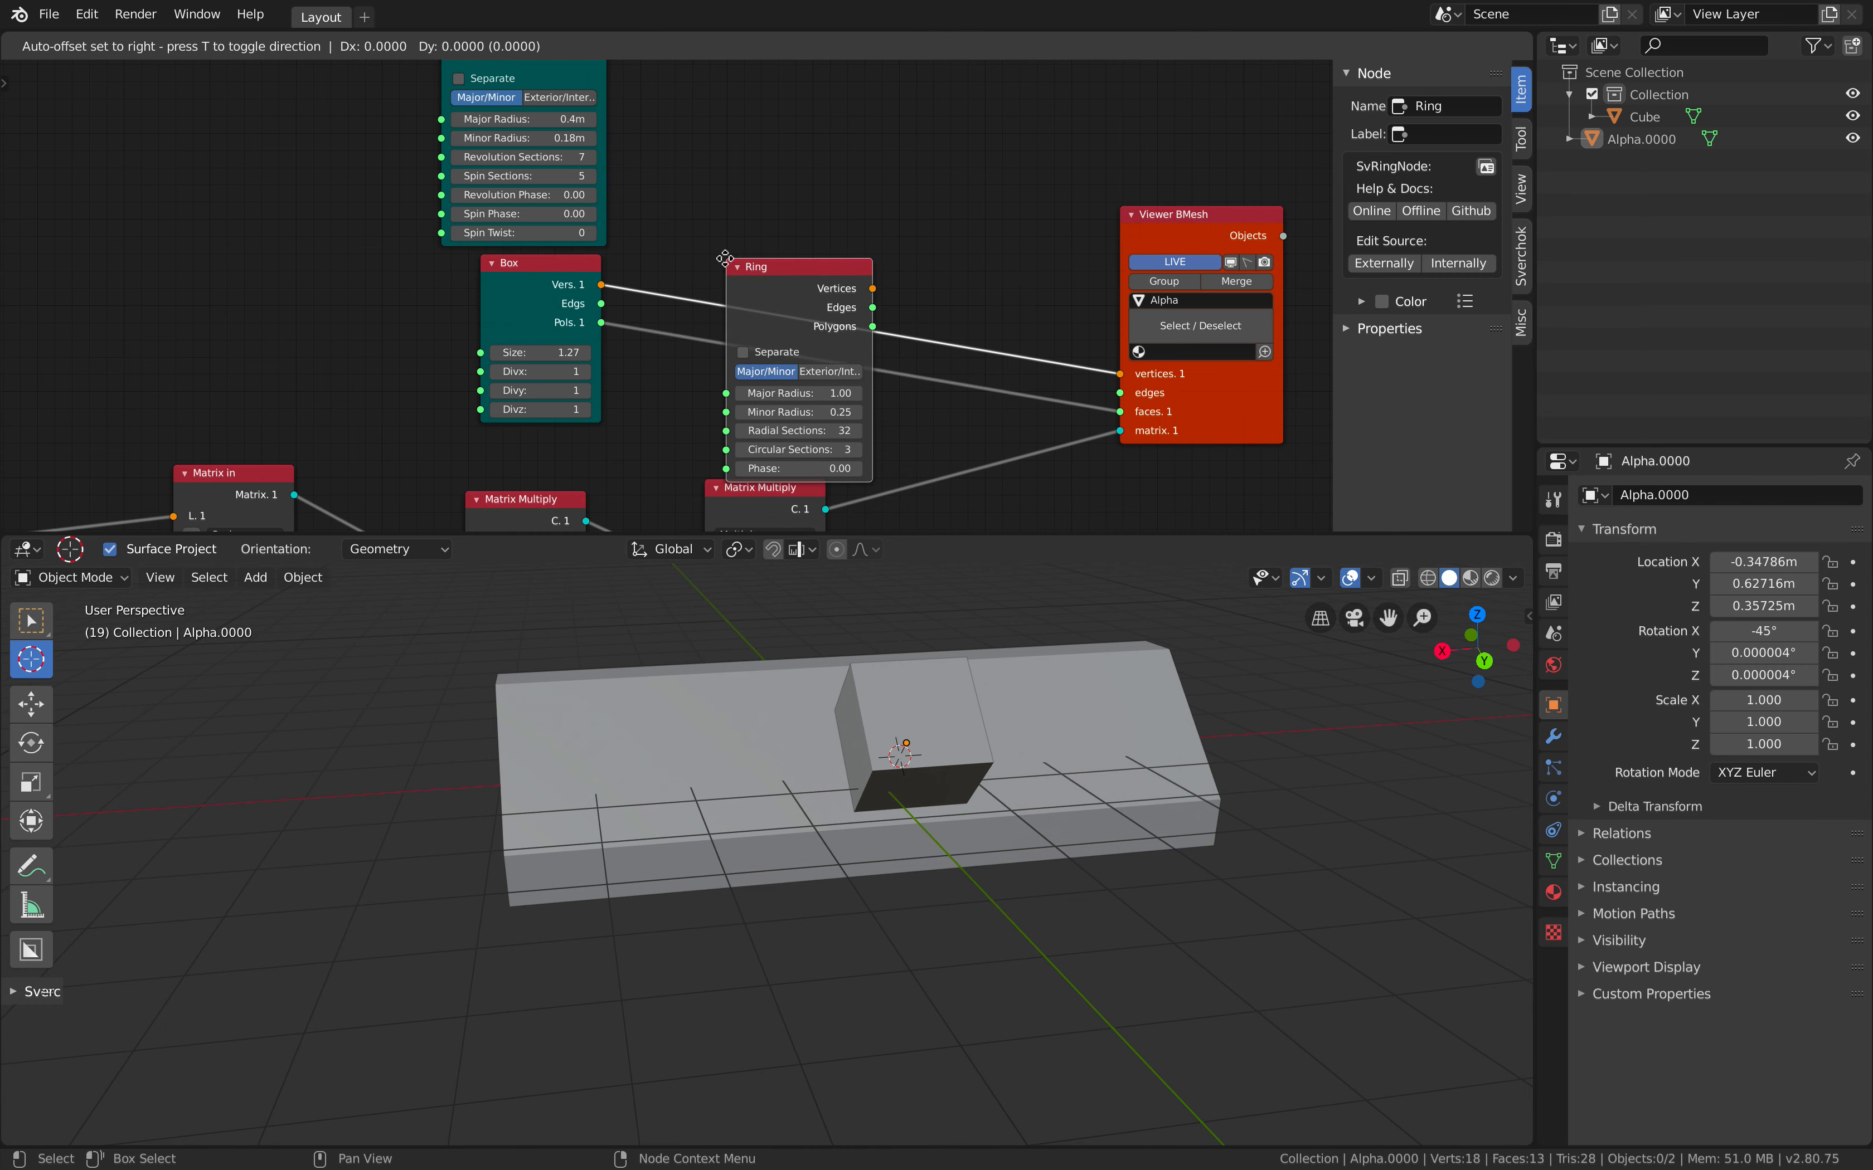
click(849, 75)
Connect the Ring's Vertices and Polygons outputs to the Viewer BMesh vertices and faces inputs, replacing the Box links
drag(927, 102, 1056, 300)
drag(1117, 377, 1117, 377)
drag(926, 139, 978, 215)
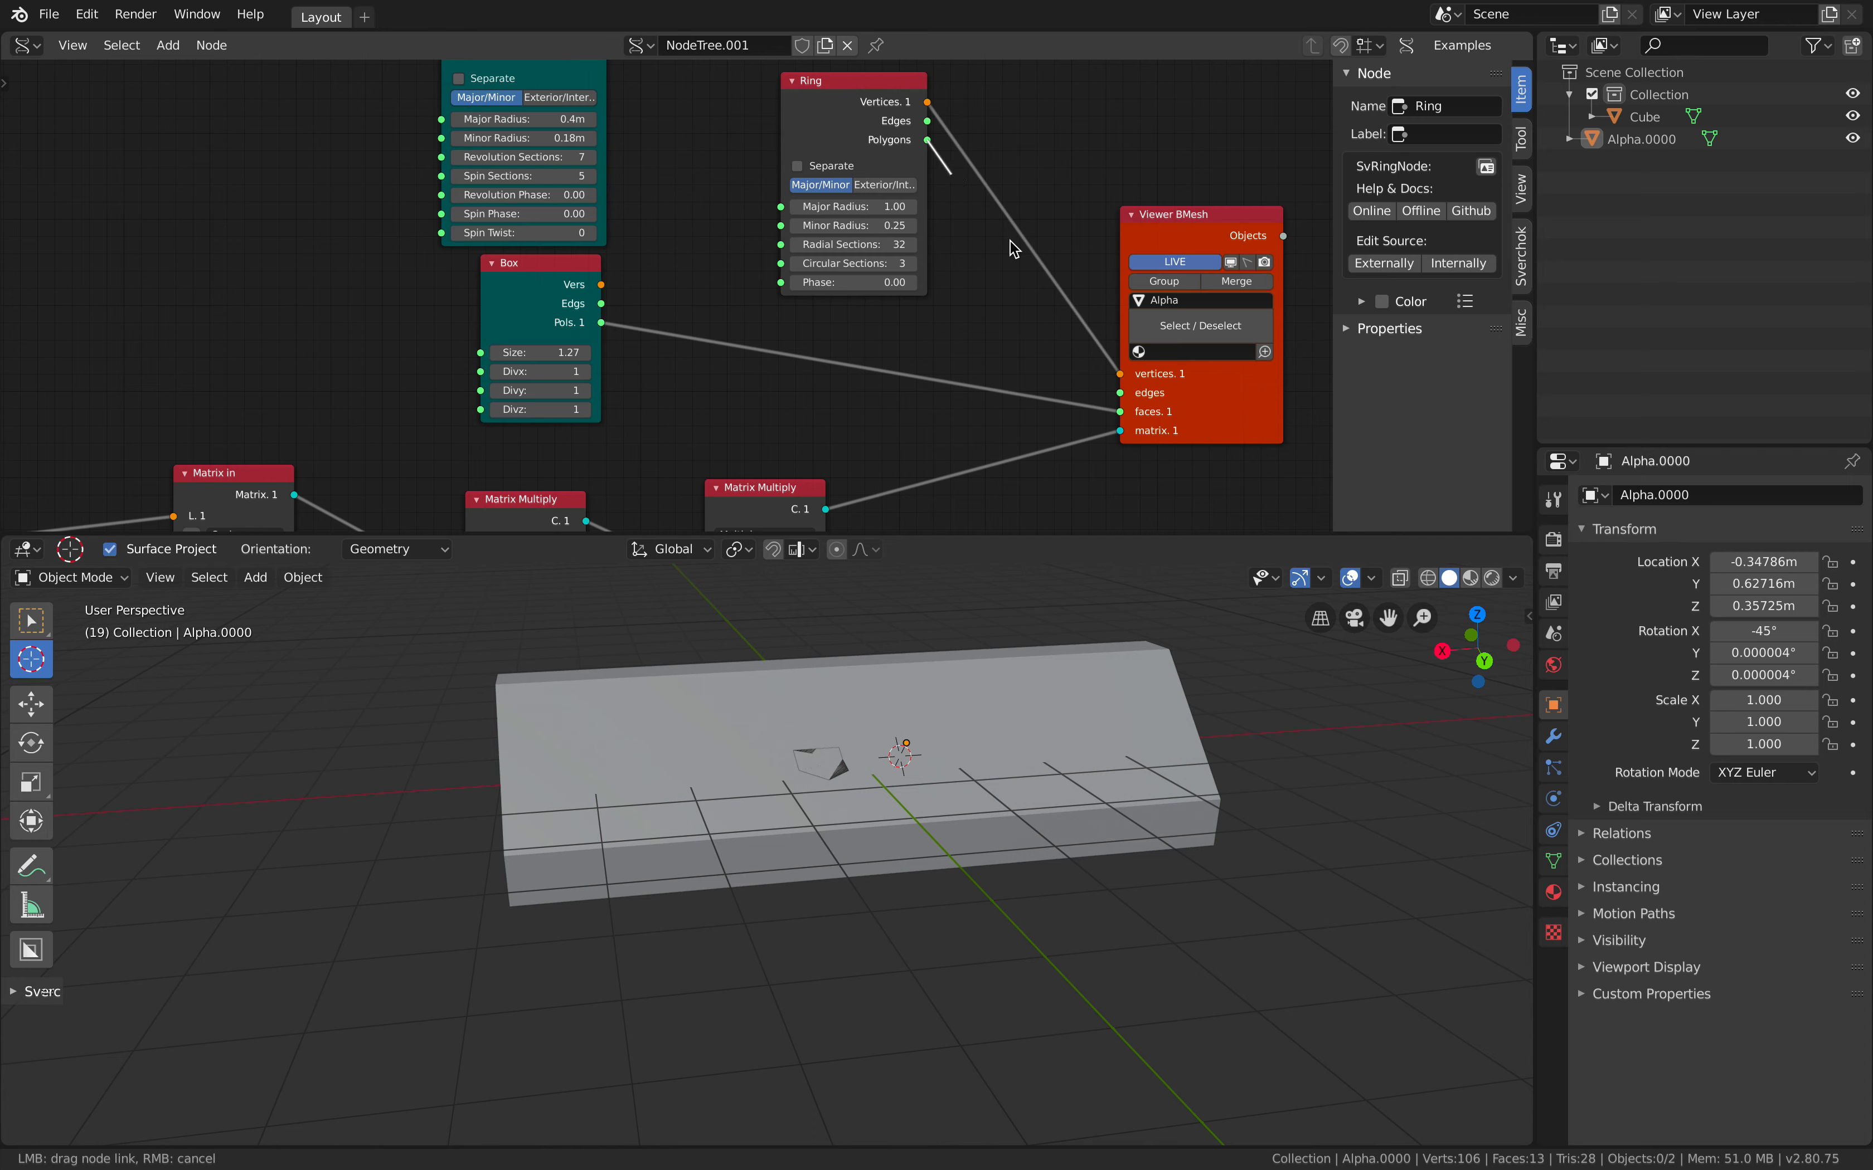
drag(1125, 417, 1120, 412)
drag(851, 80, 831, 113)
middle_drag(990, 815, 882, 715)
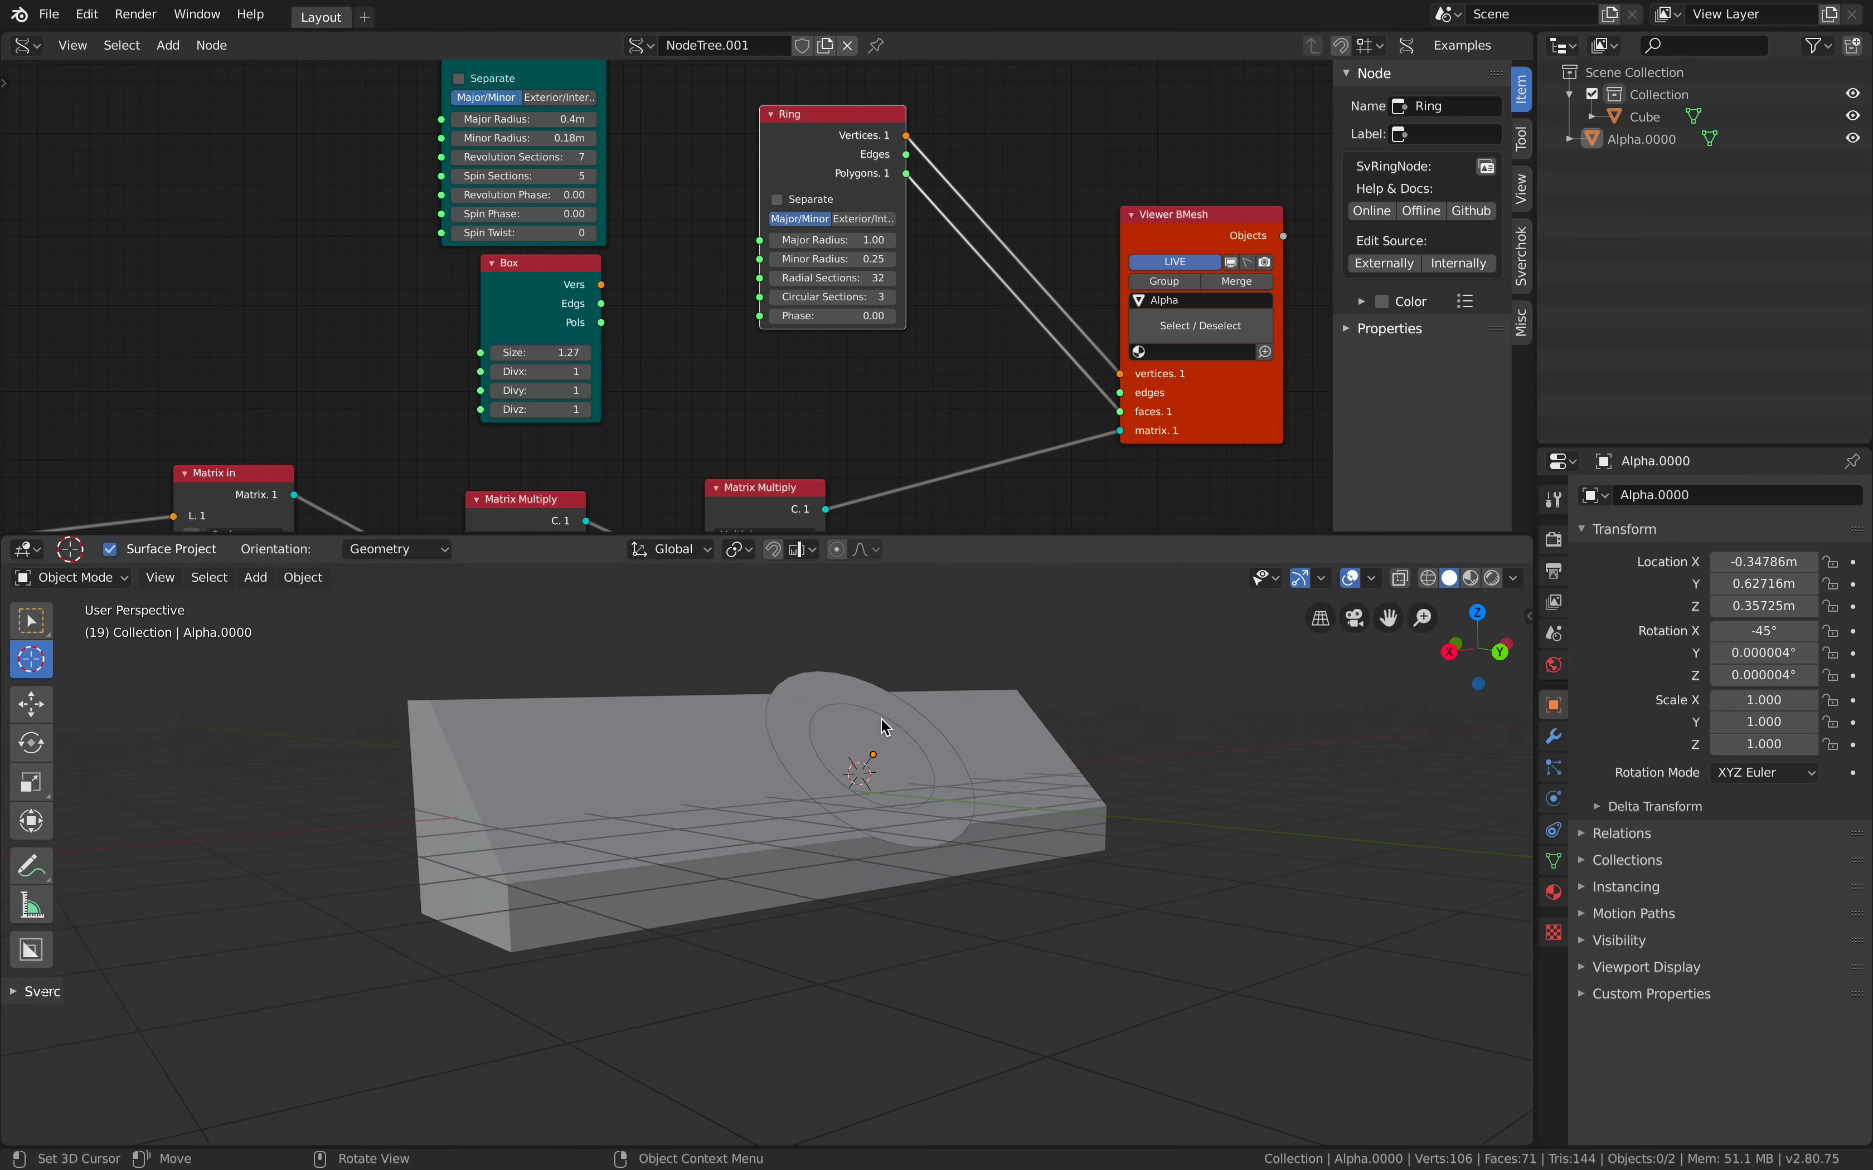
drag(1192, 388, 1207, 375)
middle_drag(1006, 589, 929, 770)
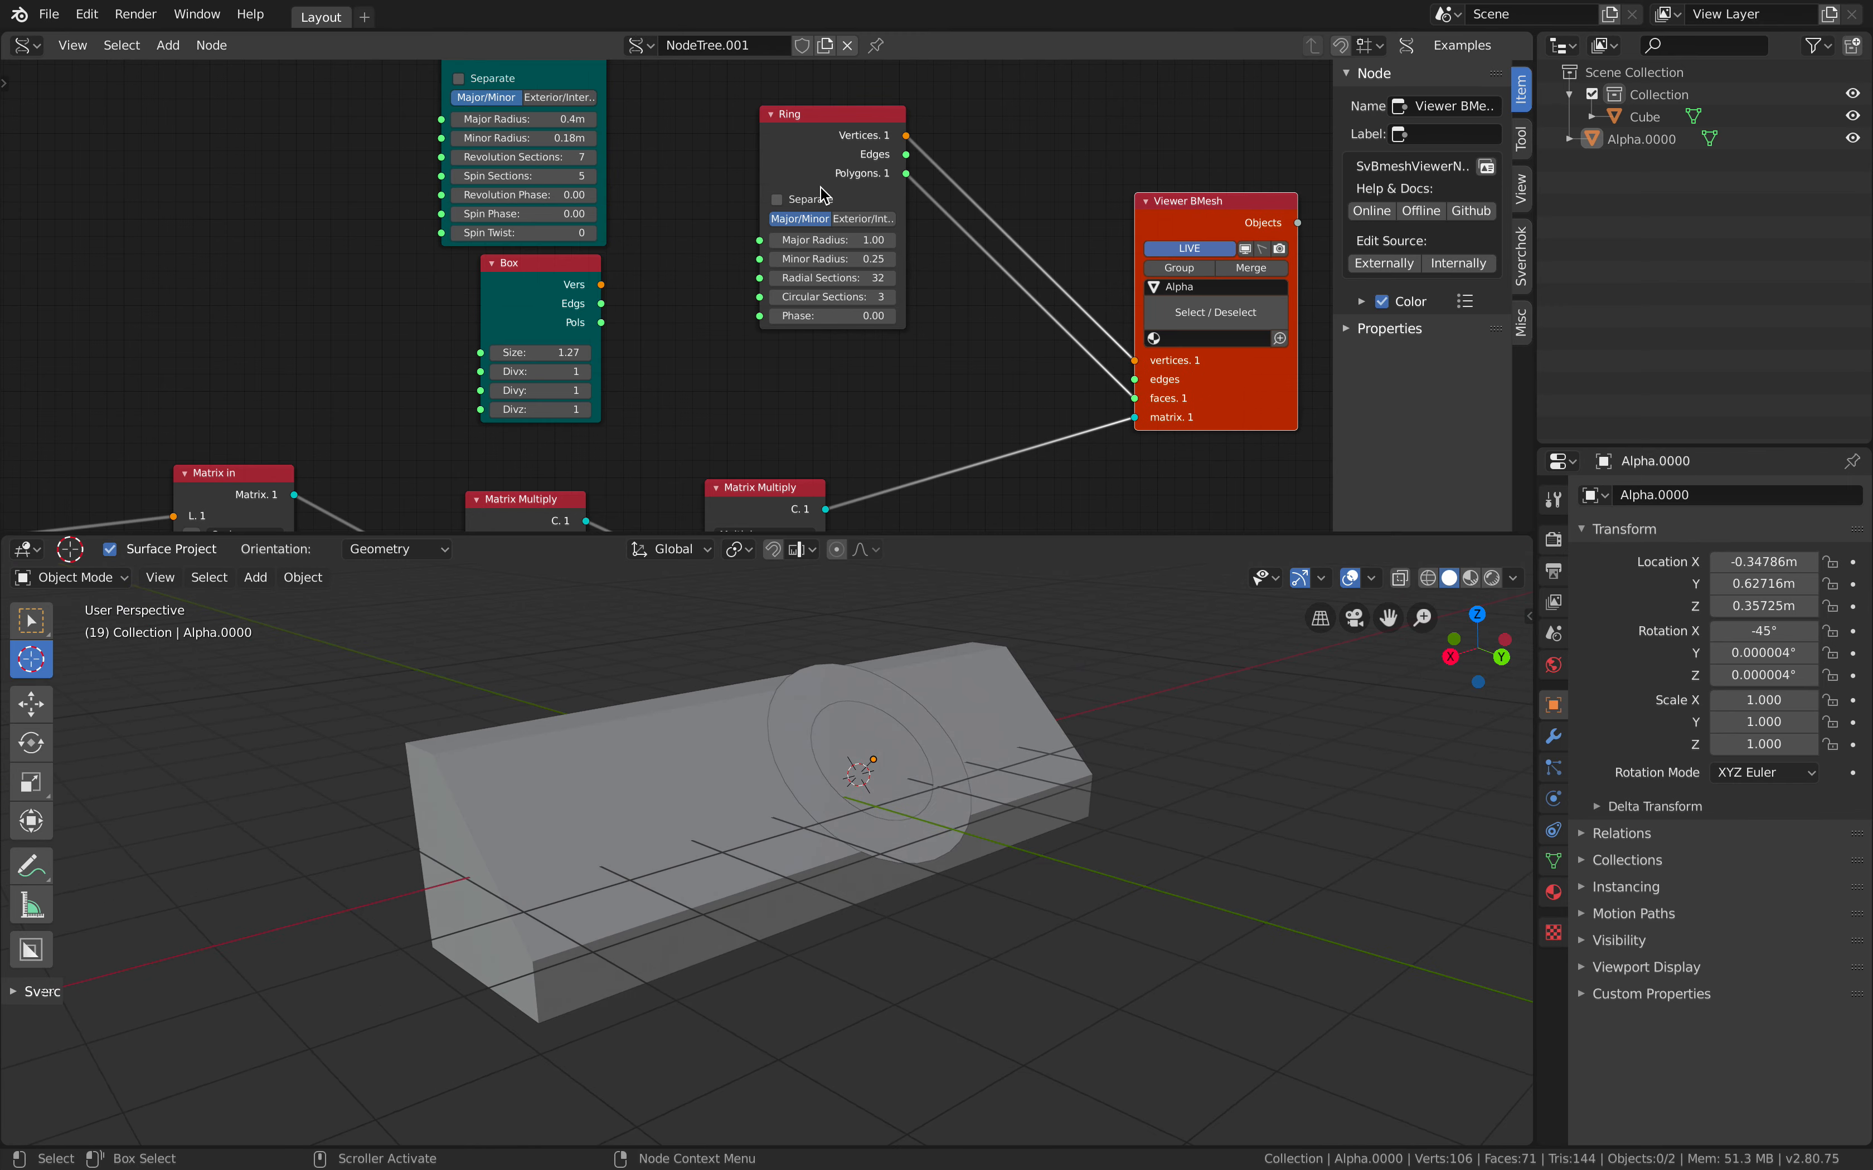
Switch the Ring node to Exterior/Interior mode with exterior radius 0.89 and interior radius 0.63, and save the file
drag(825, 124, 779, 157)
drag(801, 272, 755, 272)
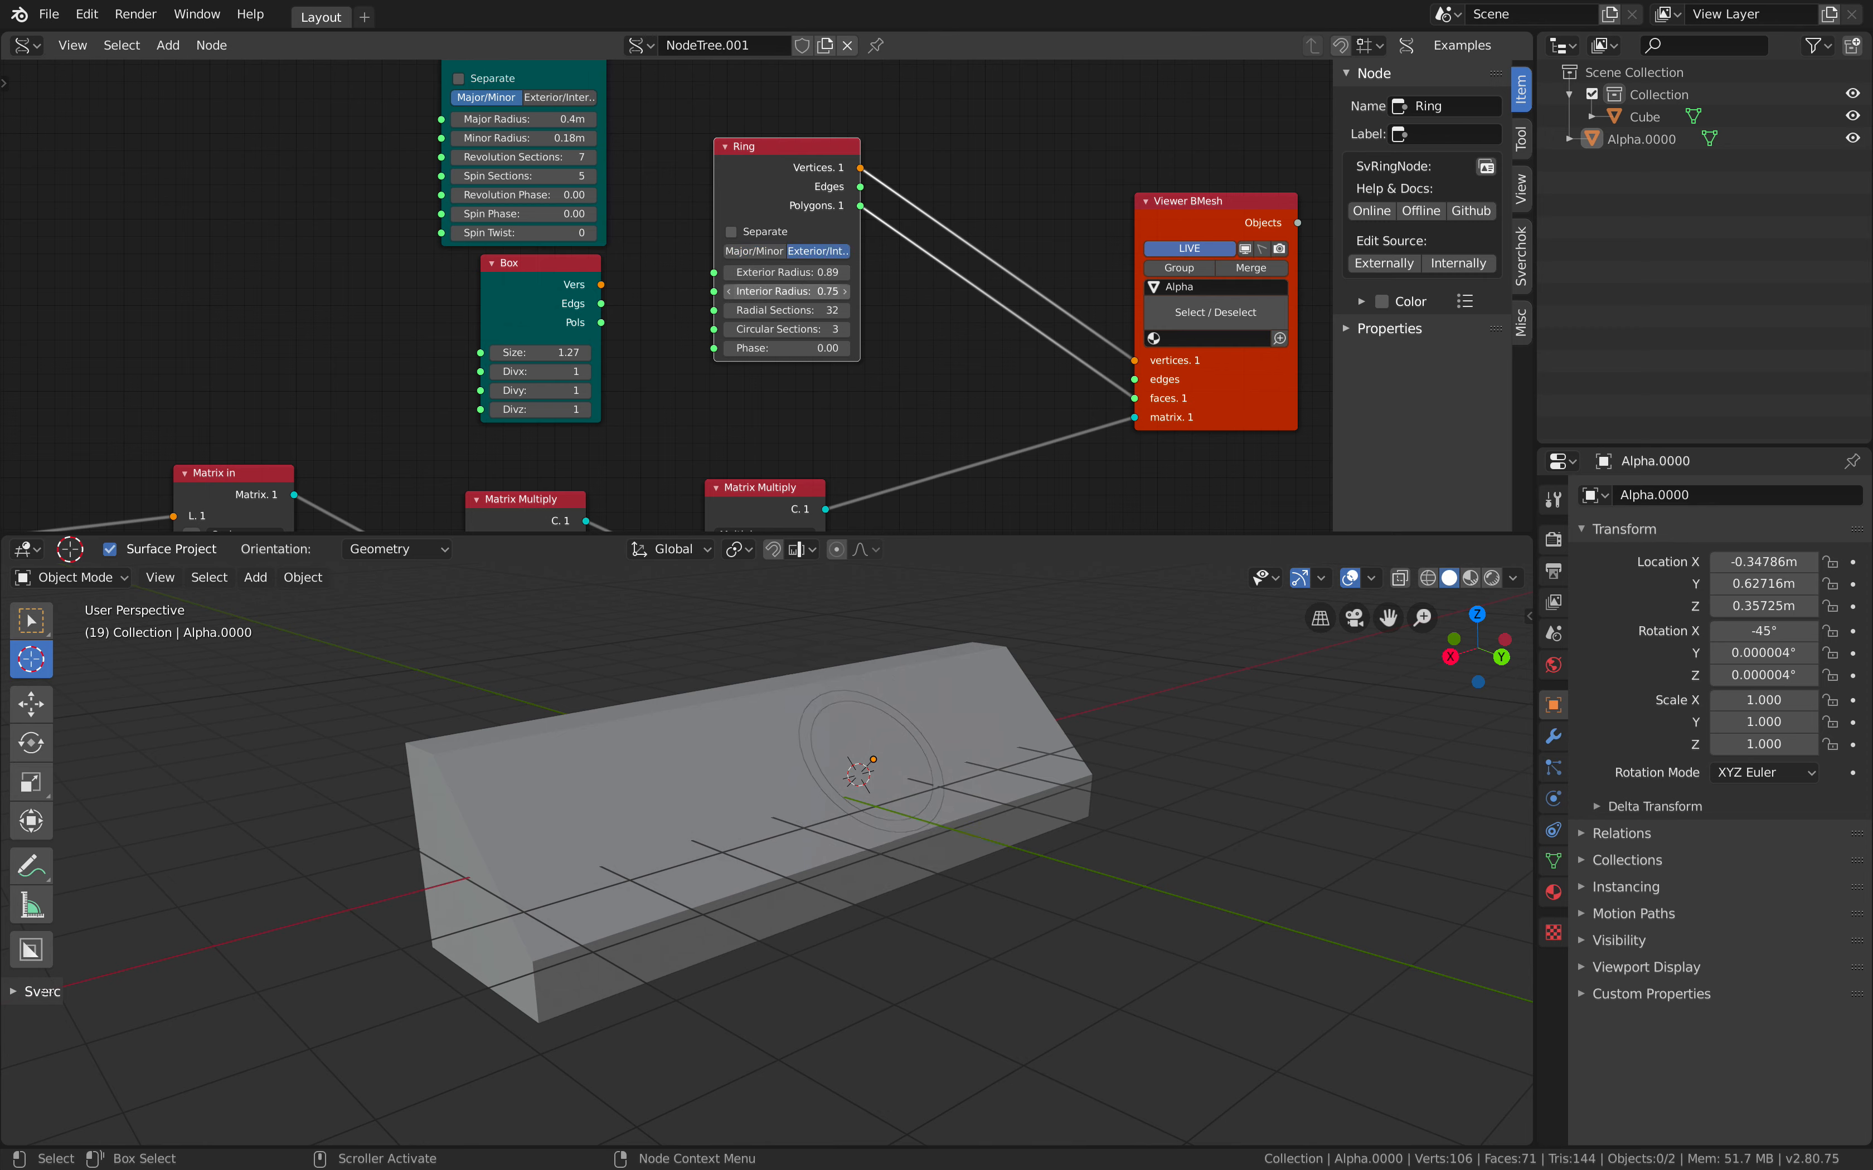
middle_drag(907, 783, 945, 813)
key(ctrl+s)
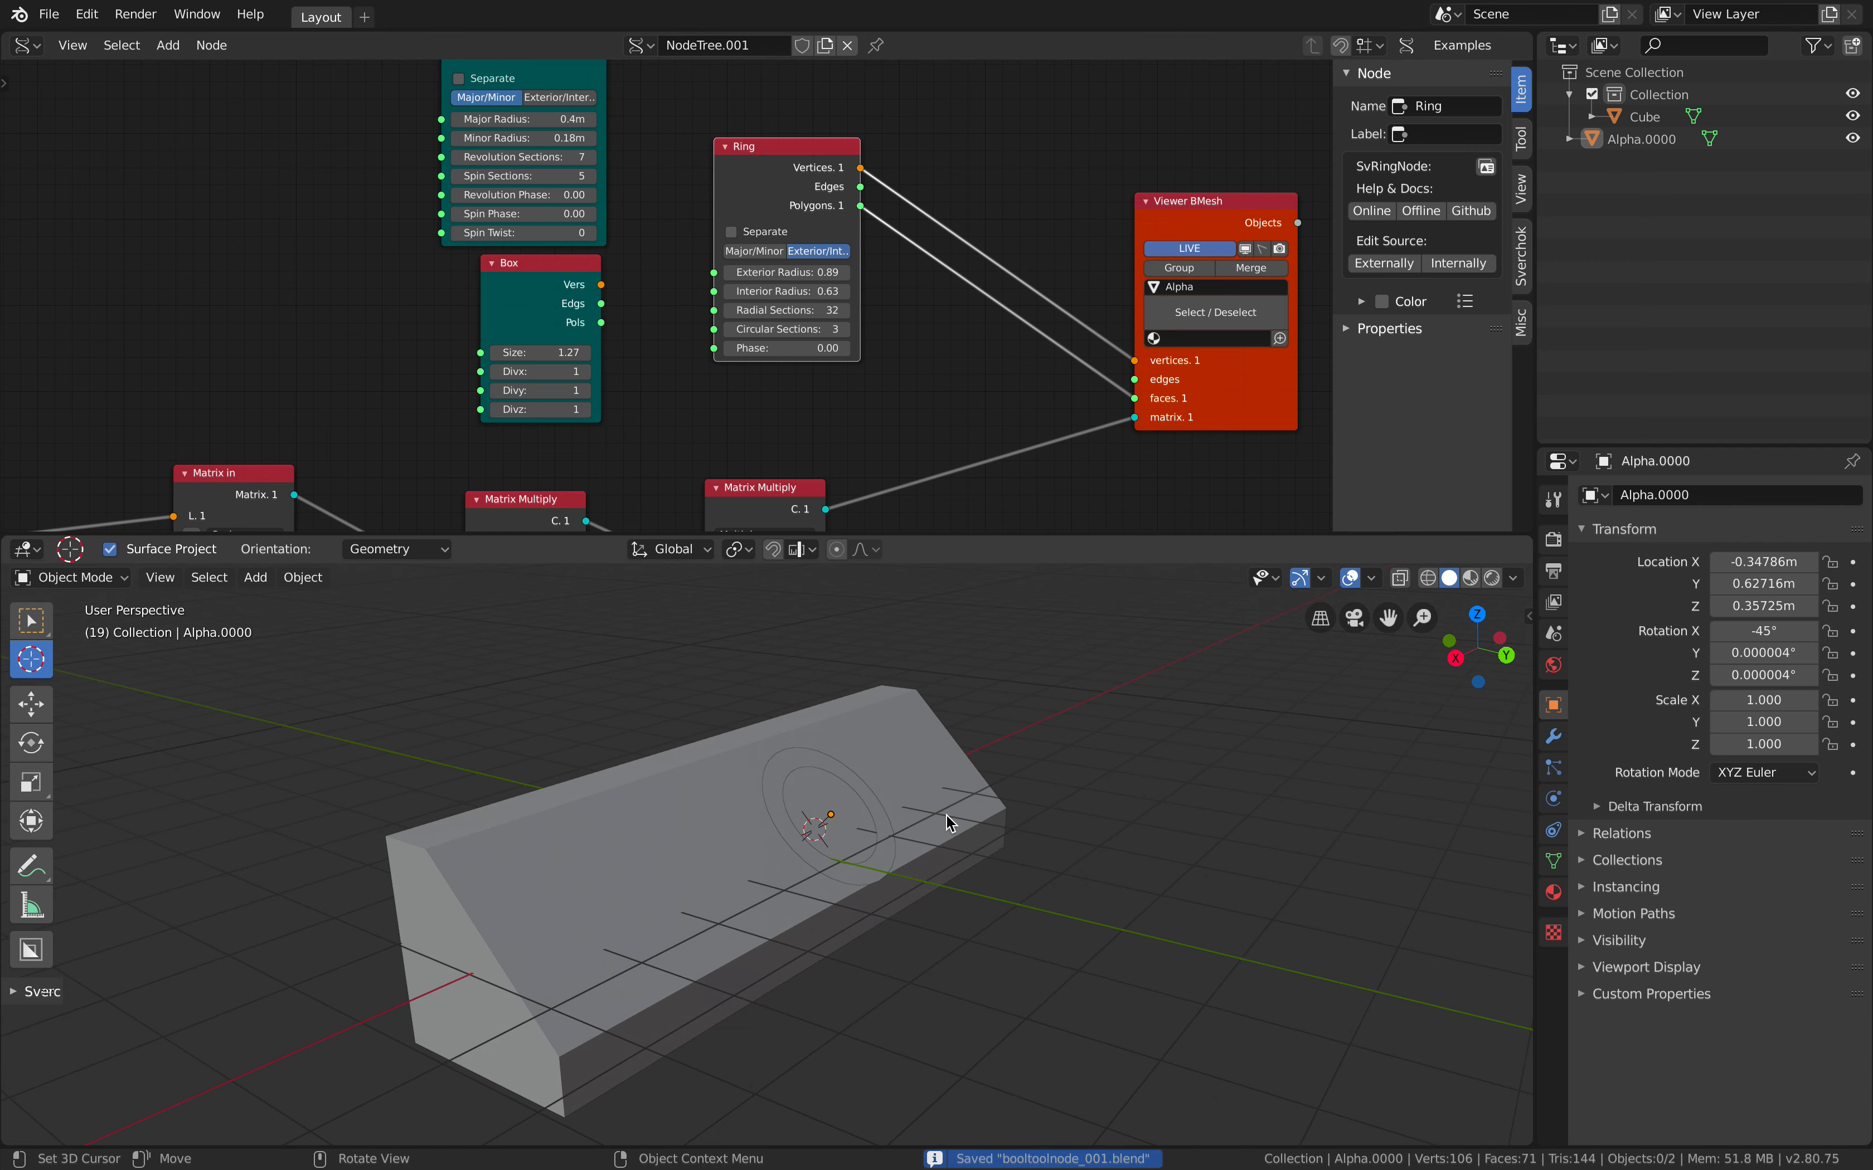
Add a Solidify node between the Ring and Viewer BMesh nodes
middle_drag(1022, 309, 968, 318)
key(shift+a)
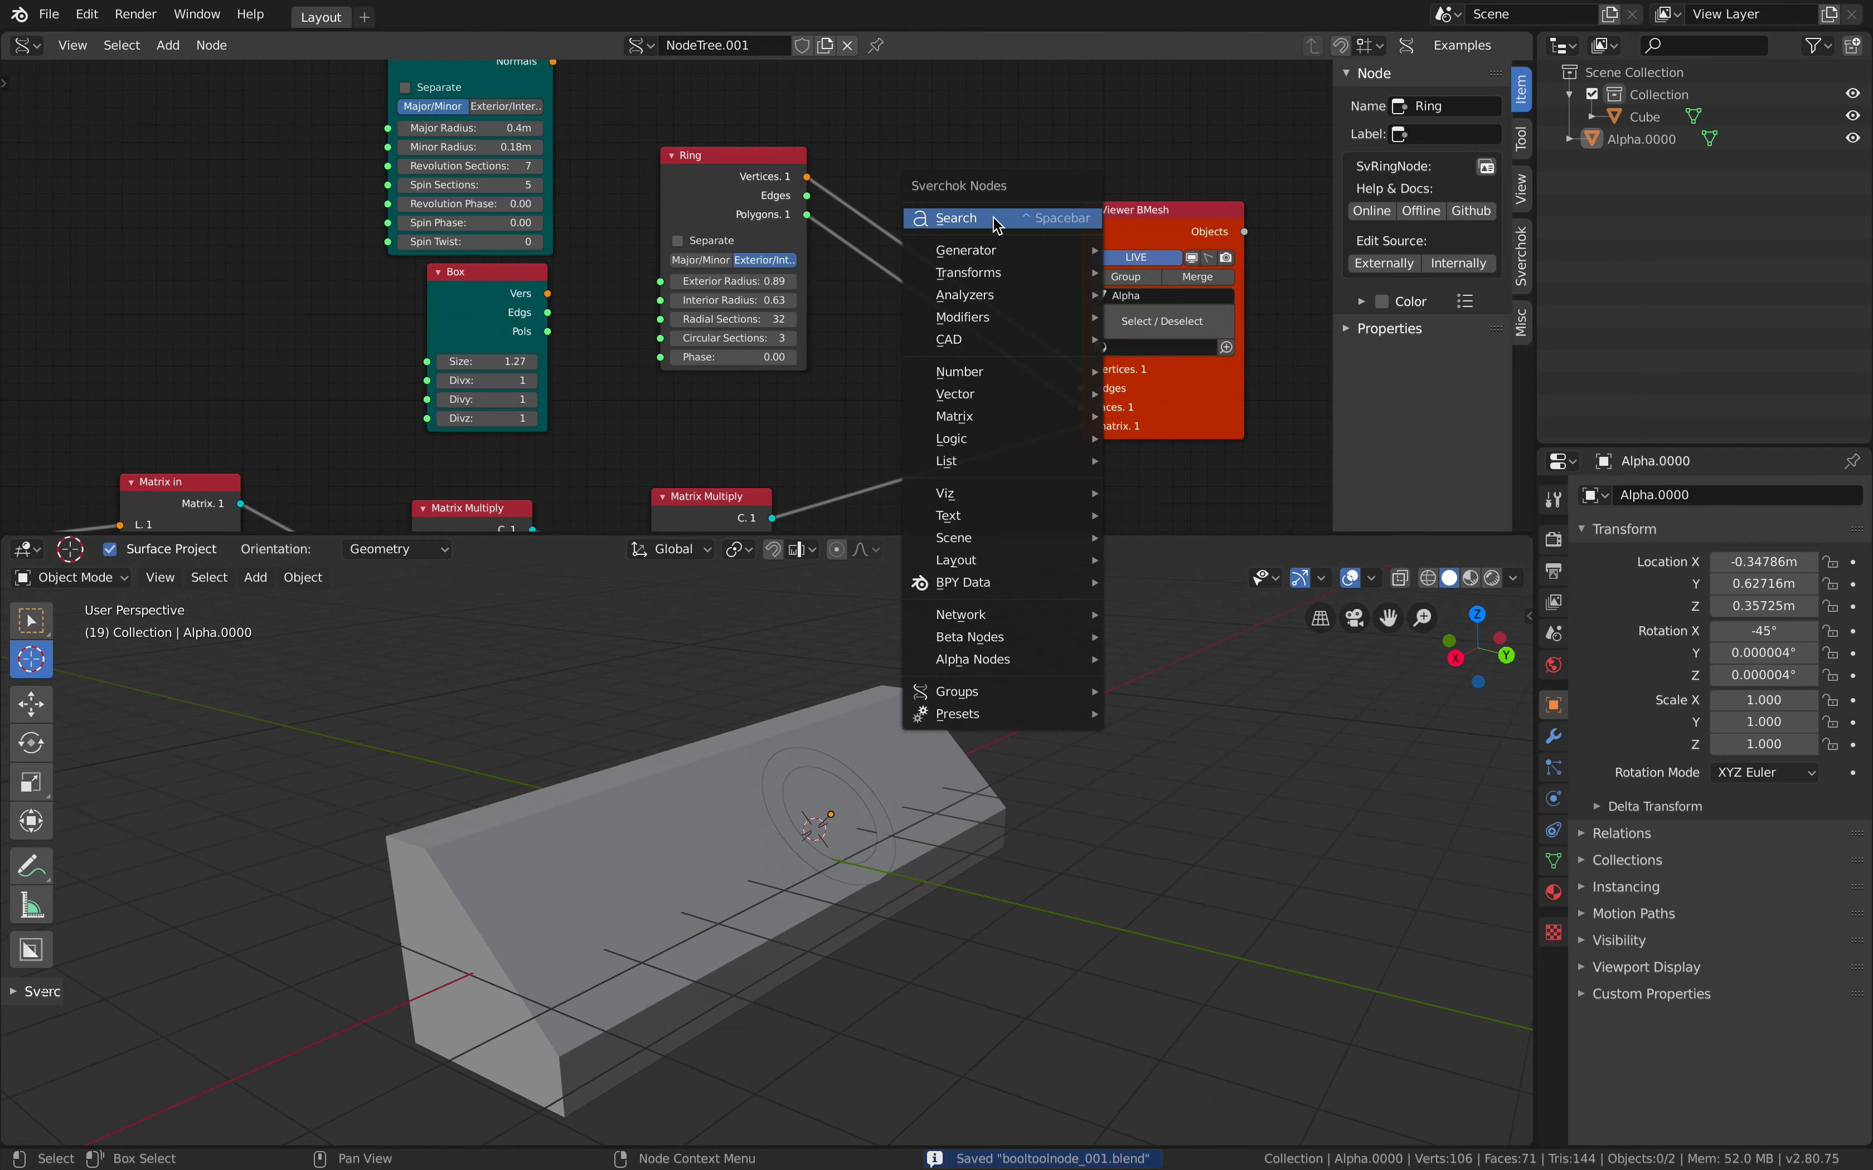
click(991, 213)
text(so)
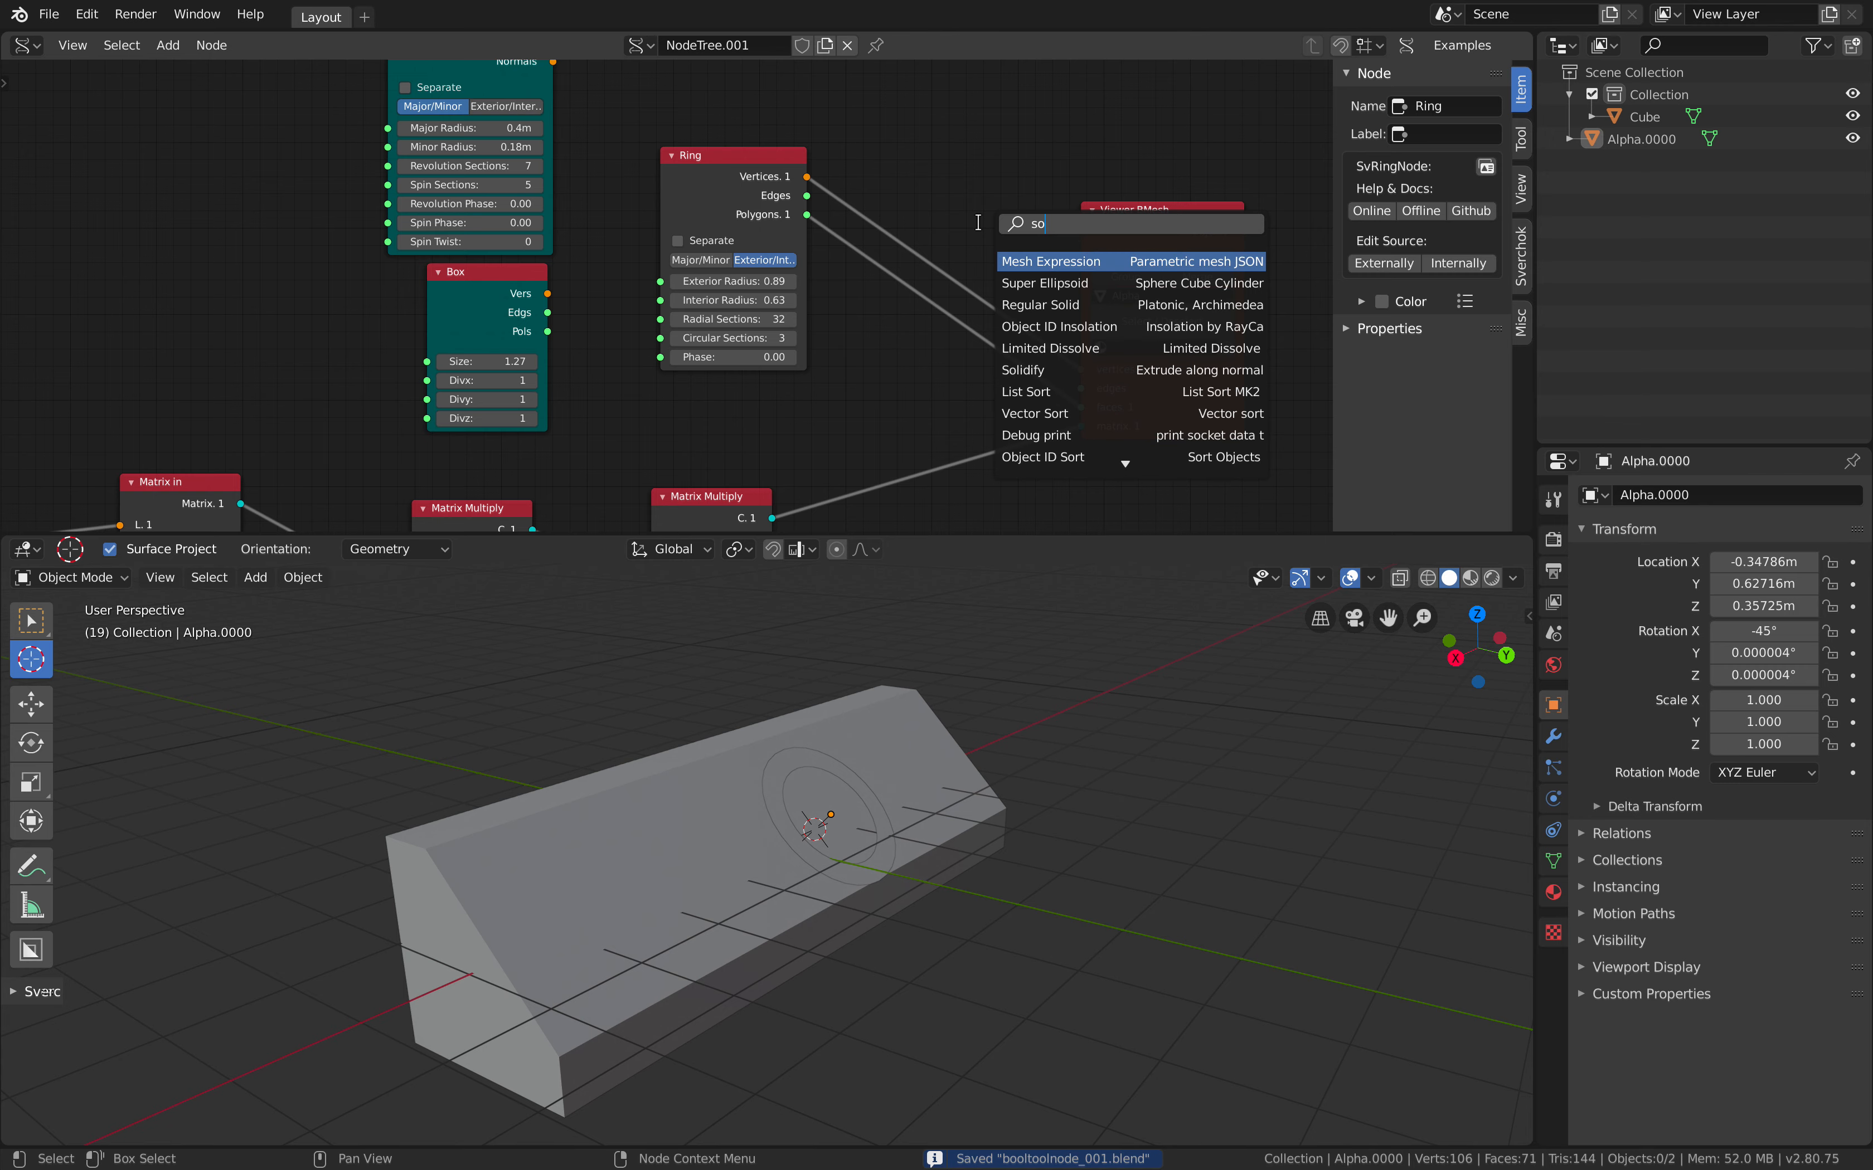
text(li)
key(Down)
key(Return)
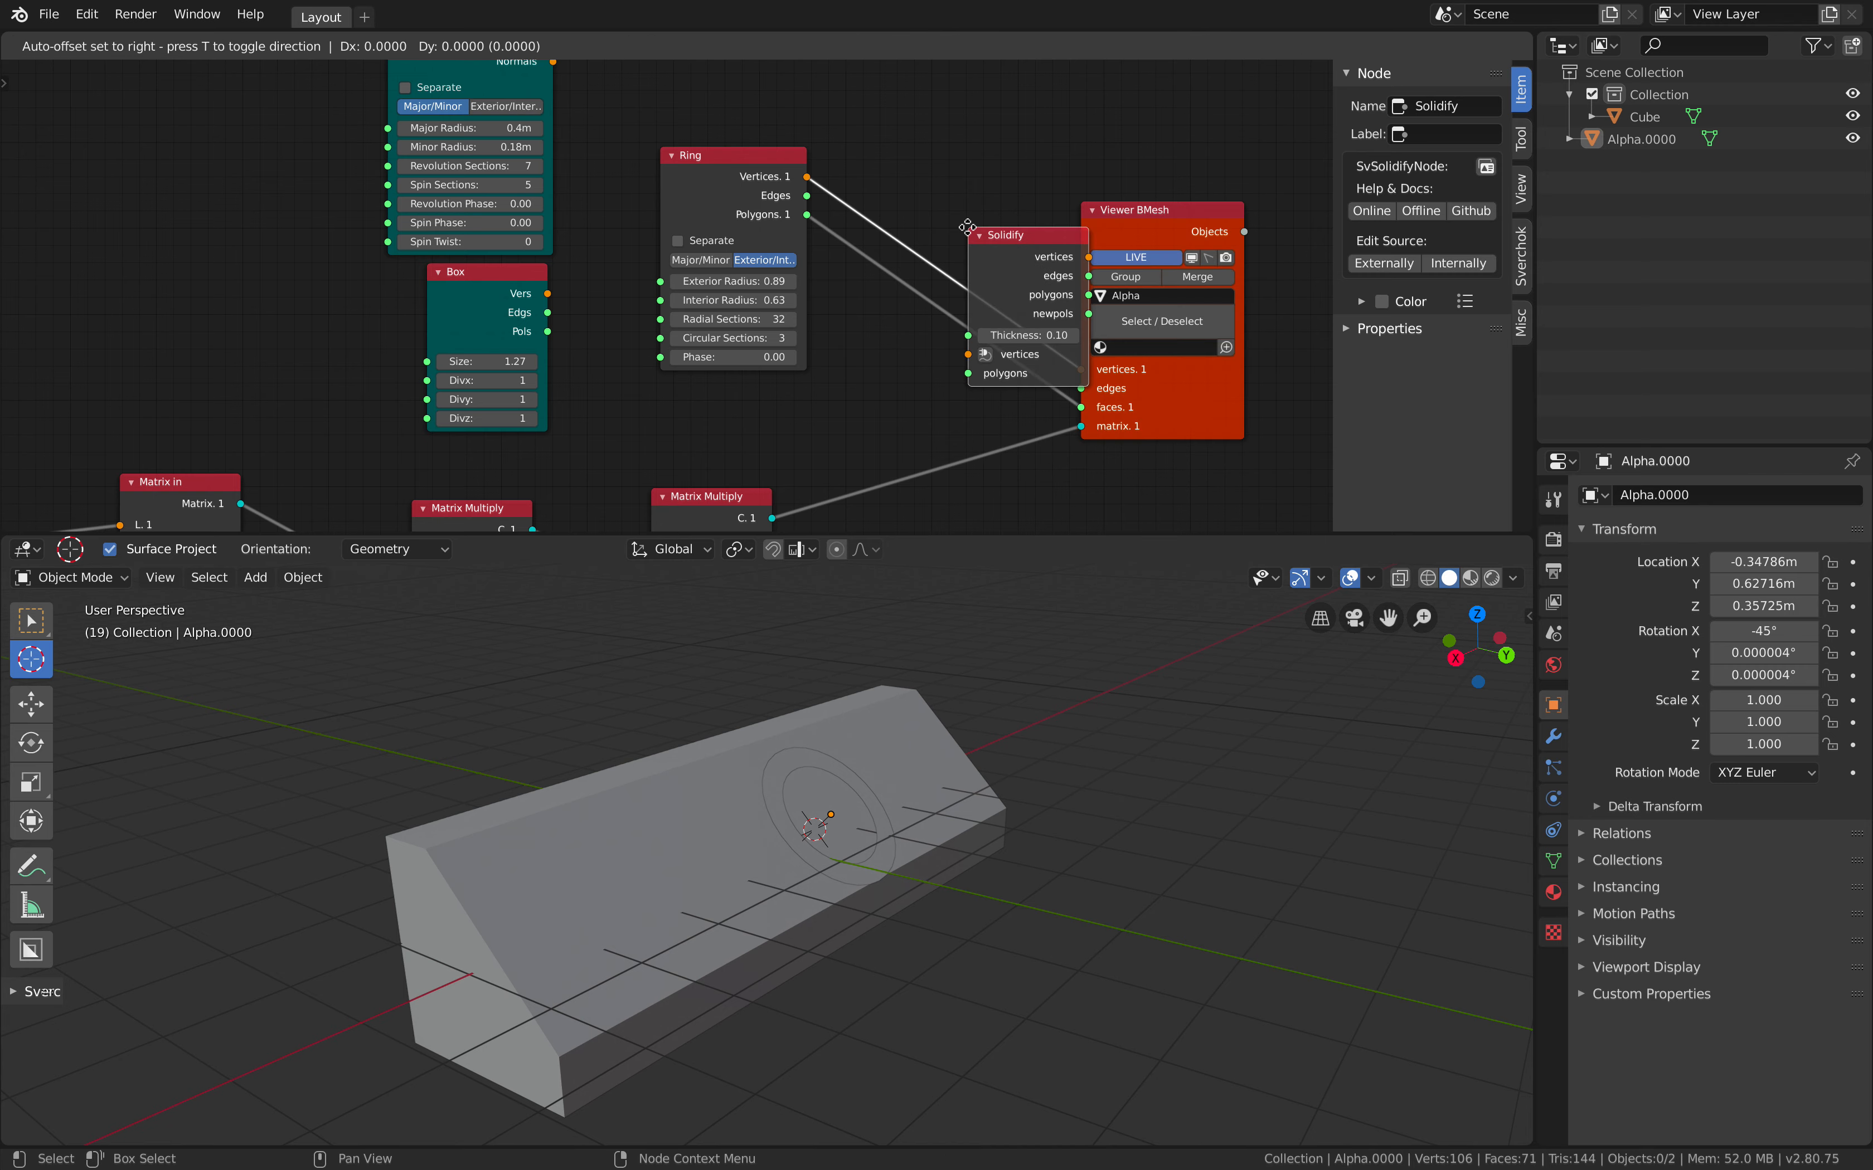
click(891, 143)
Link the Ring's vertices and polygons into Solidify, and Solidify's vertices and polygons into Viewer BMesh
drag(892, 252, 892, 270)
drag(807, 215, 893, 289)
drag(1013, 211, 1048, 312)
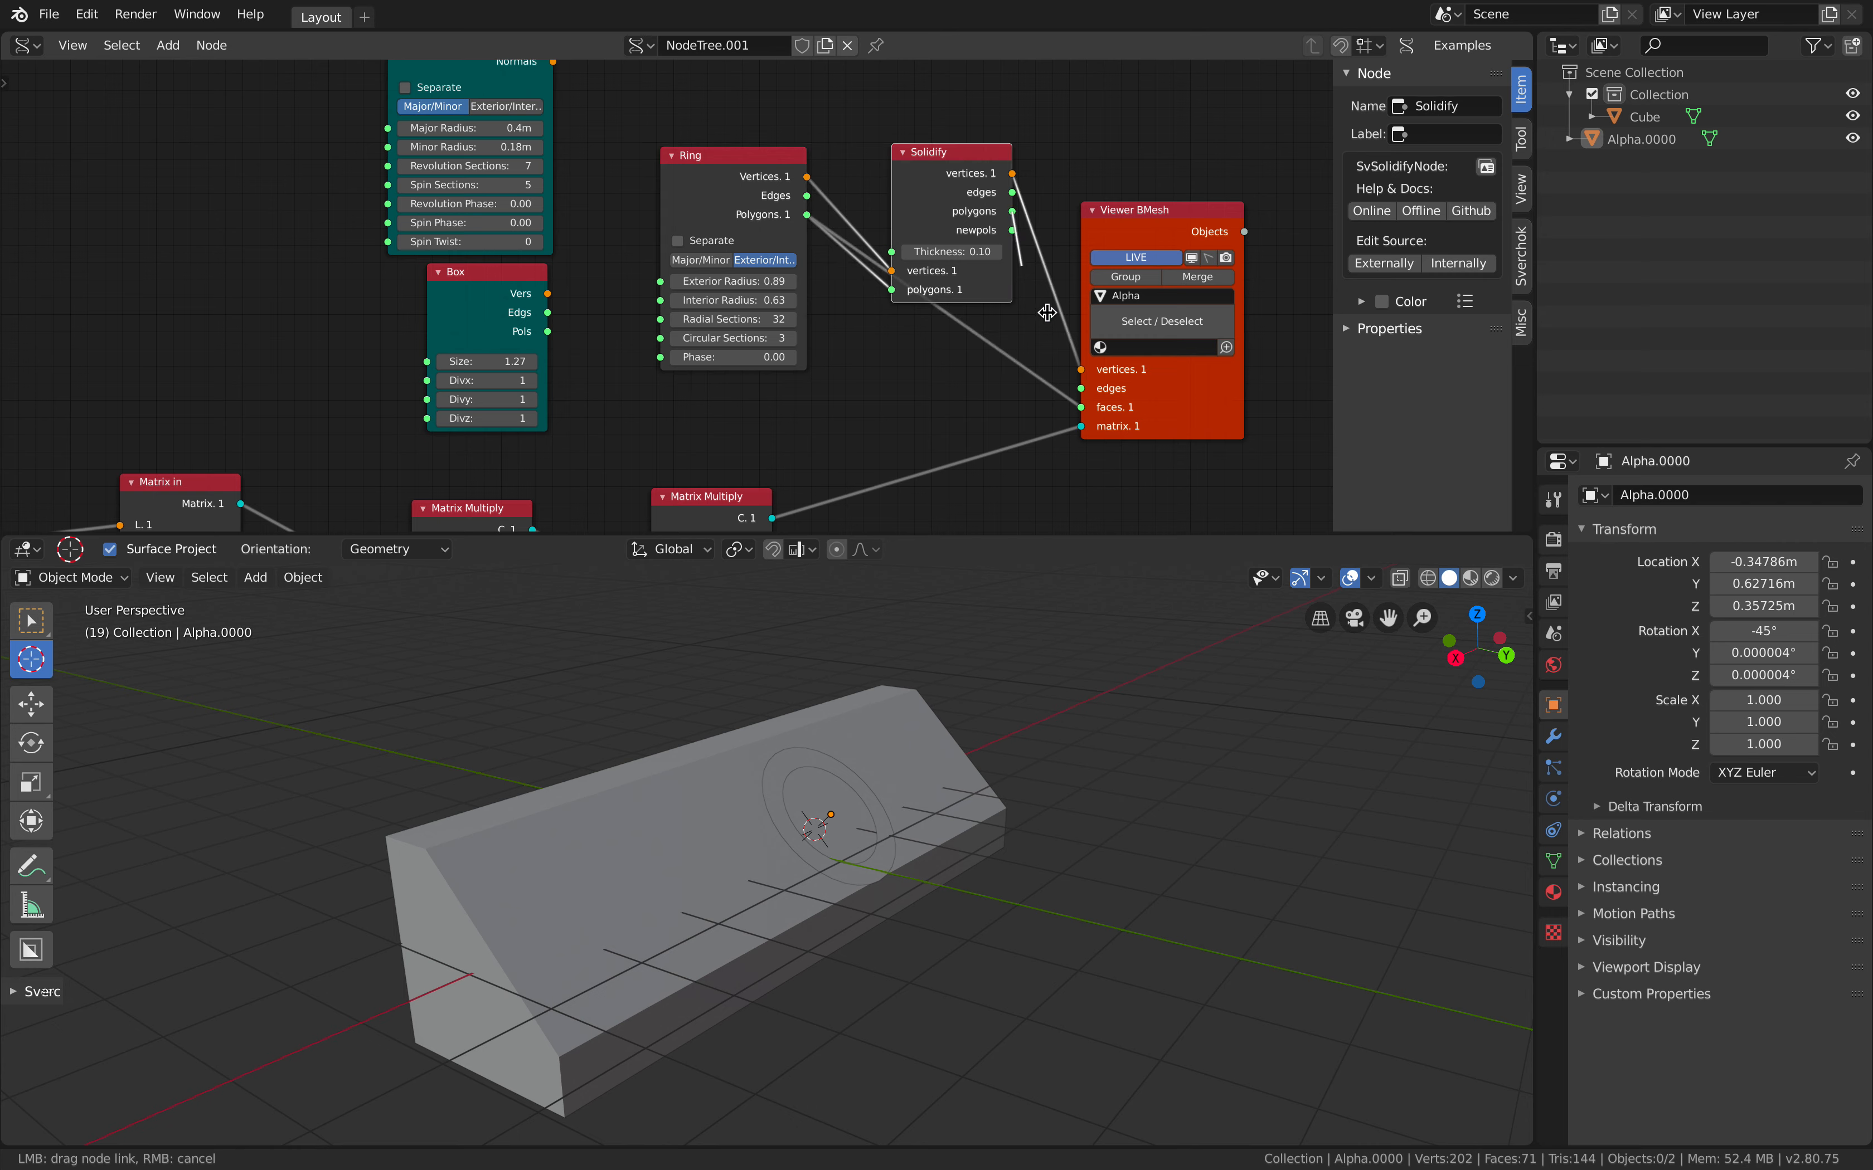
drag(1082, 402, 1086, 411)
Set the Solidify thickness to 1.20 so the ring becomes a tube, and save the file
mouse_move(951, 251)
mouse_down()
mouse_move(1059, 251)
mouse_move(936, 251)
mouse_up()
middle_drag(884, 753, 954, 725)
mouse_move(951, 252)
mouse_down()
mouse_move(1004, 251)
mouse_move(890, 251)
mouse_move(987, 251)
mouse_up()
middle_drag(975, 697, 1010, 653)
key(ctrl+s)
Rearrange the Ring, Solidify and Viewer BMesh nodes to open up space between Ring and Solidify
drag(1193, 428, 1262, 426)
middle_drag(982, 204, 848, 242)
drag(849, 242, 896, 252)
drag(1099, 263, 1181, 264)
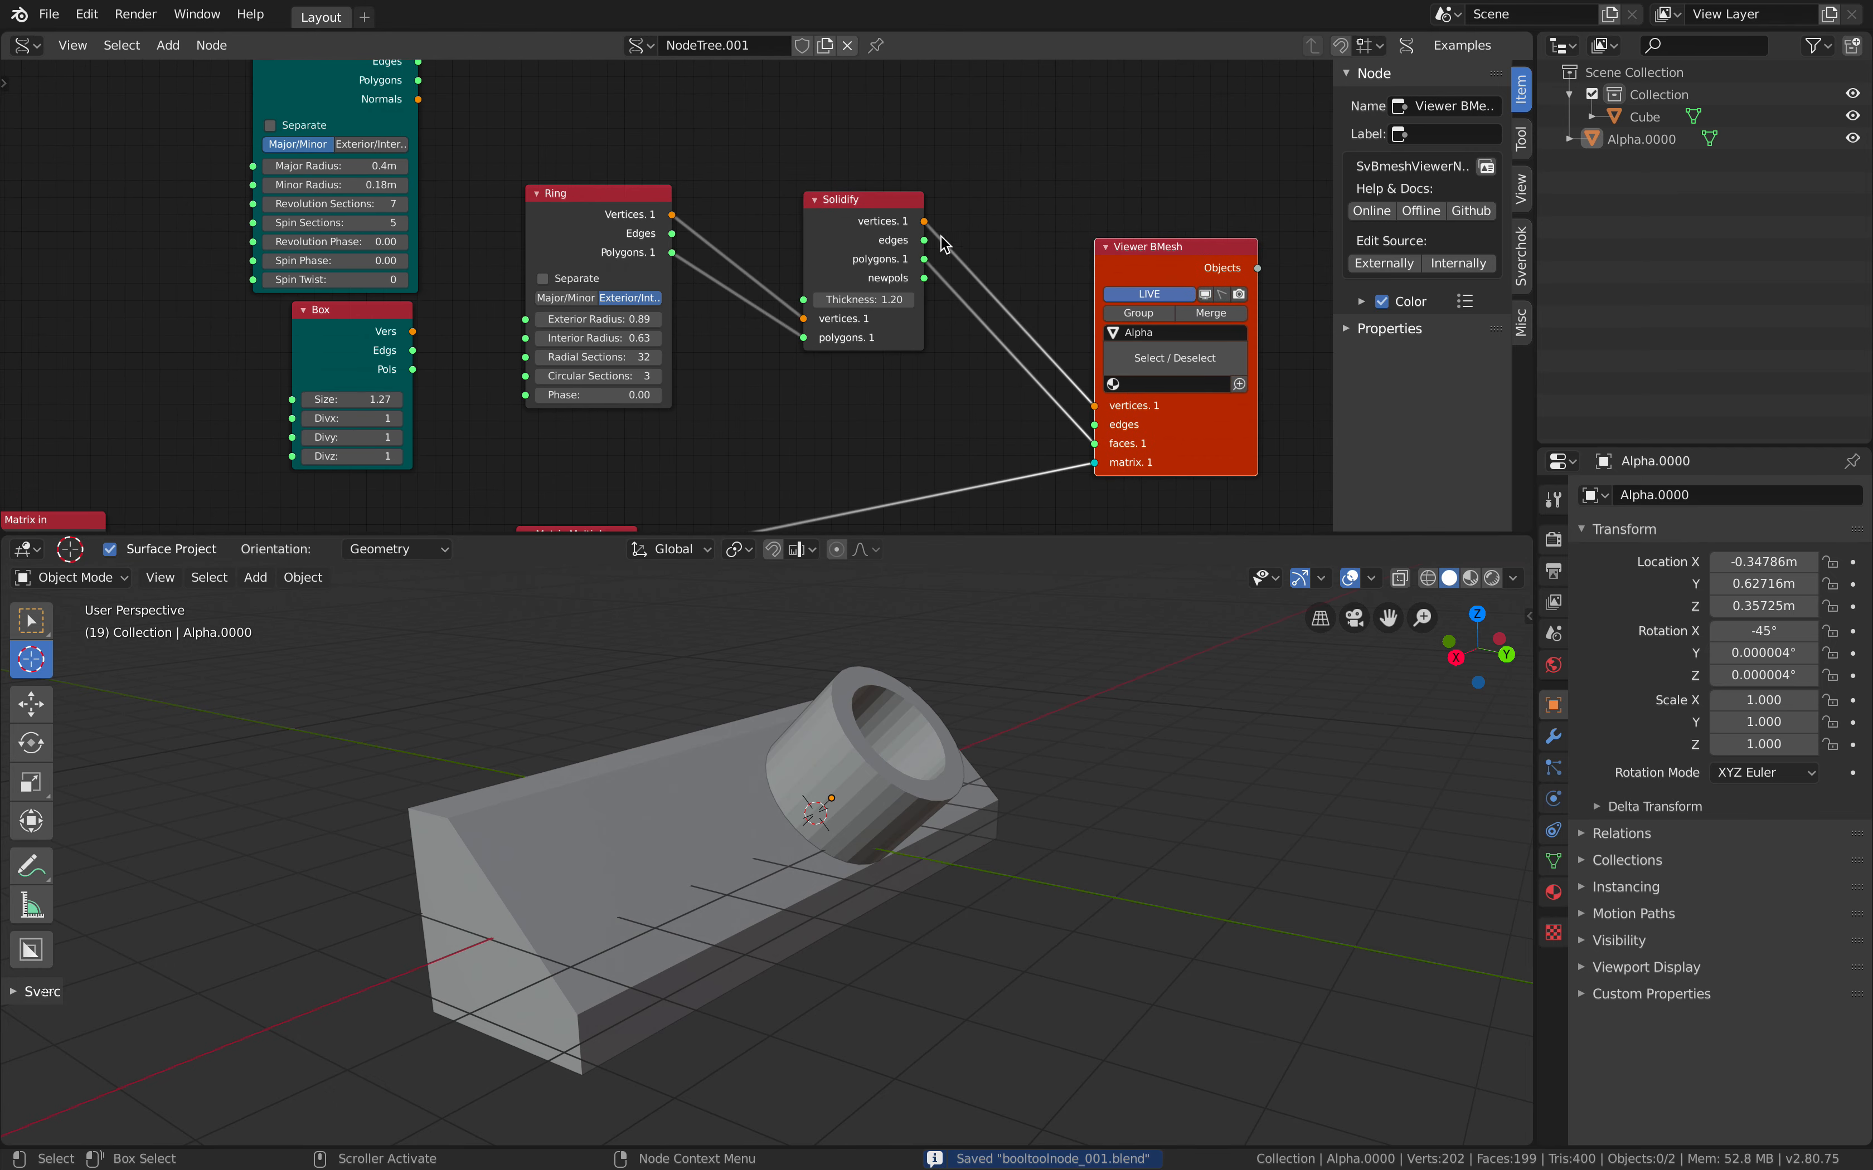
drag(859, 200, 919, 210)
drag(607, 200, 574, 175)
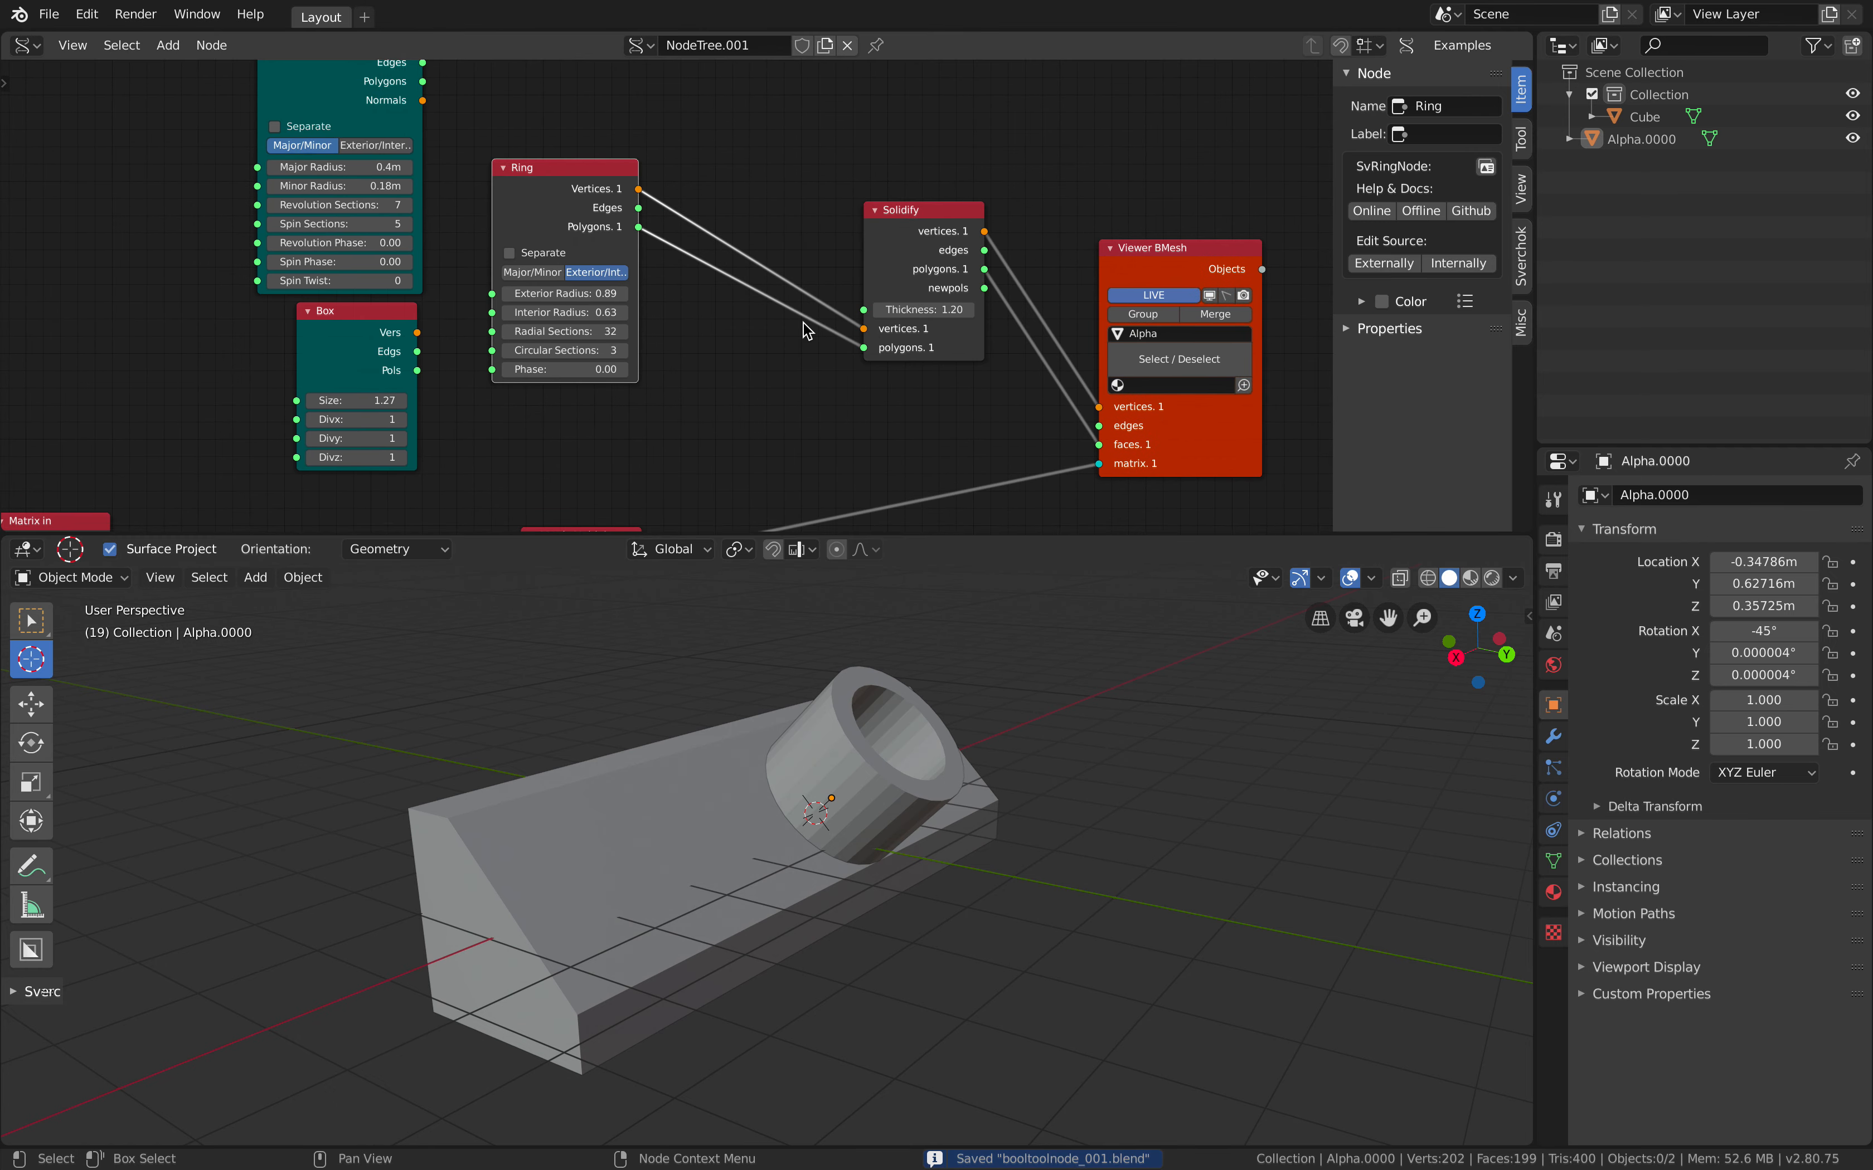
Add a Vector Drop node on the vertices link between Ring and Solidify
key(alt+space)
text(vector d)
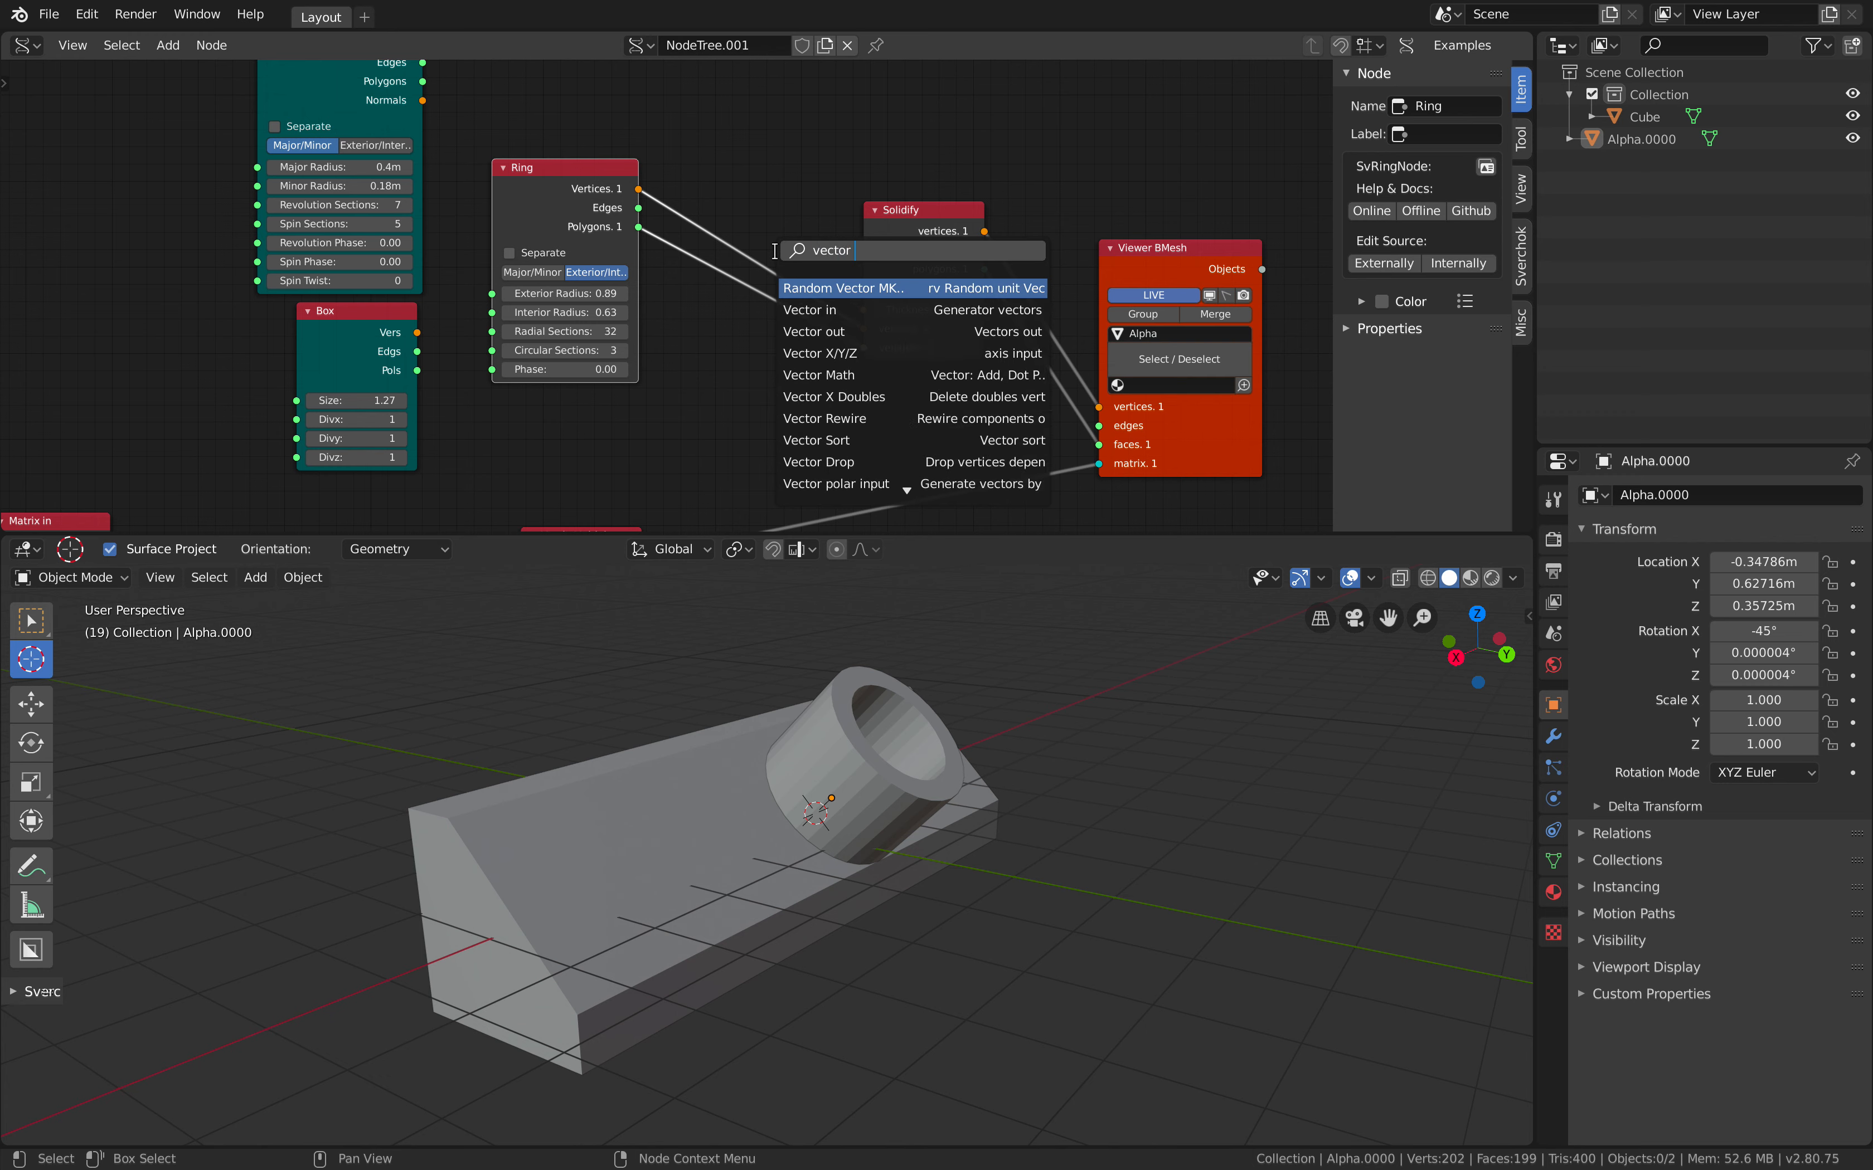
key(Return)
click(752, 207)
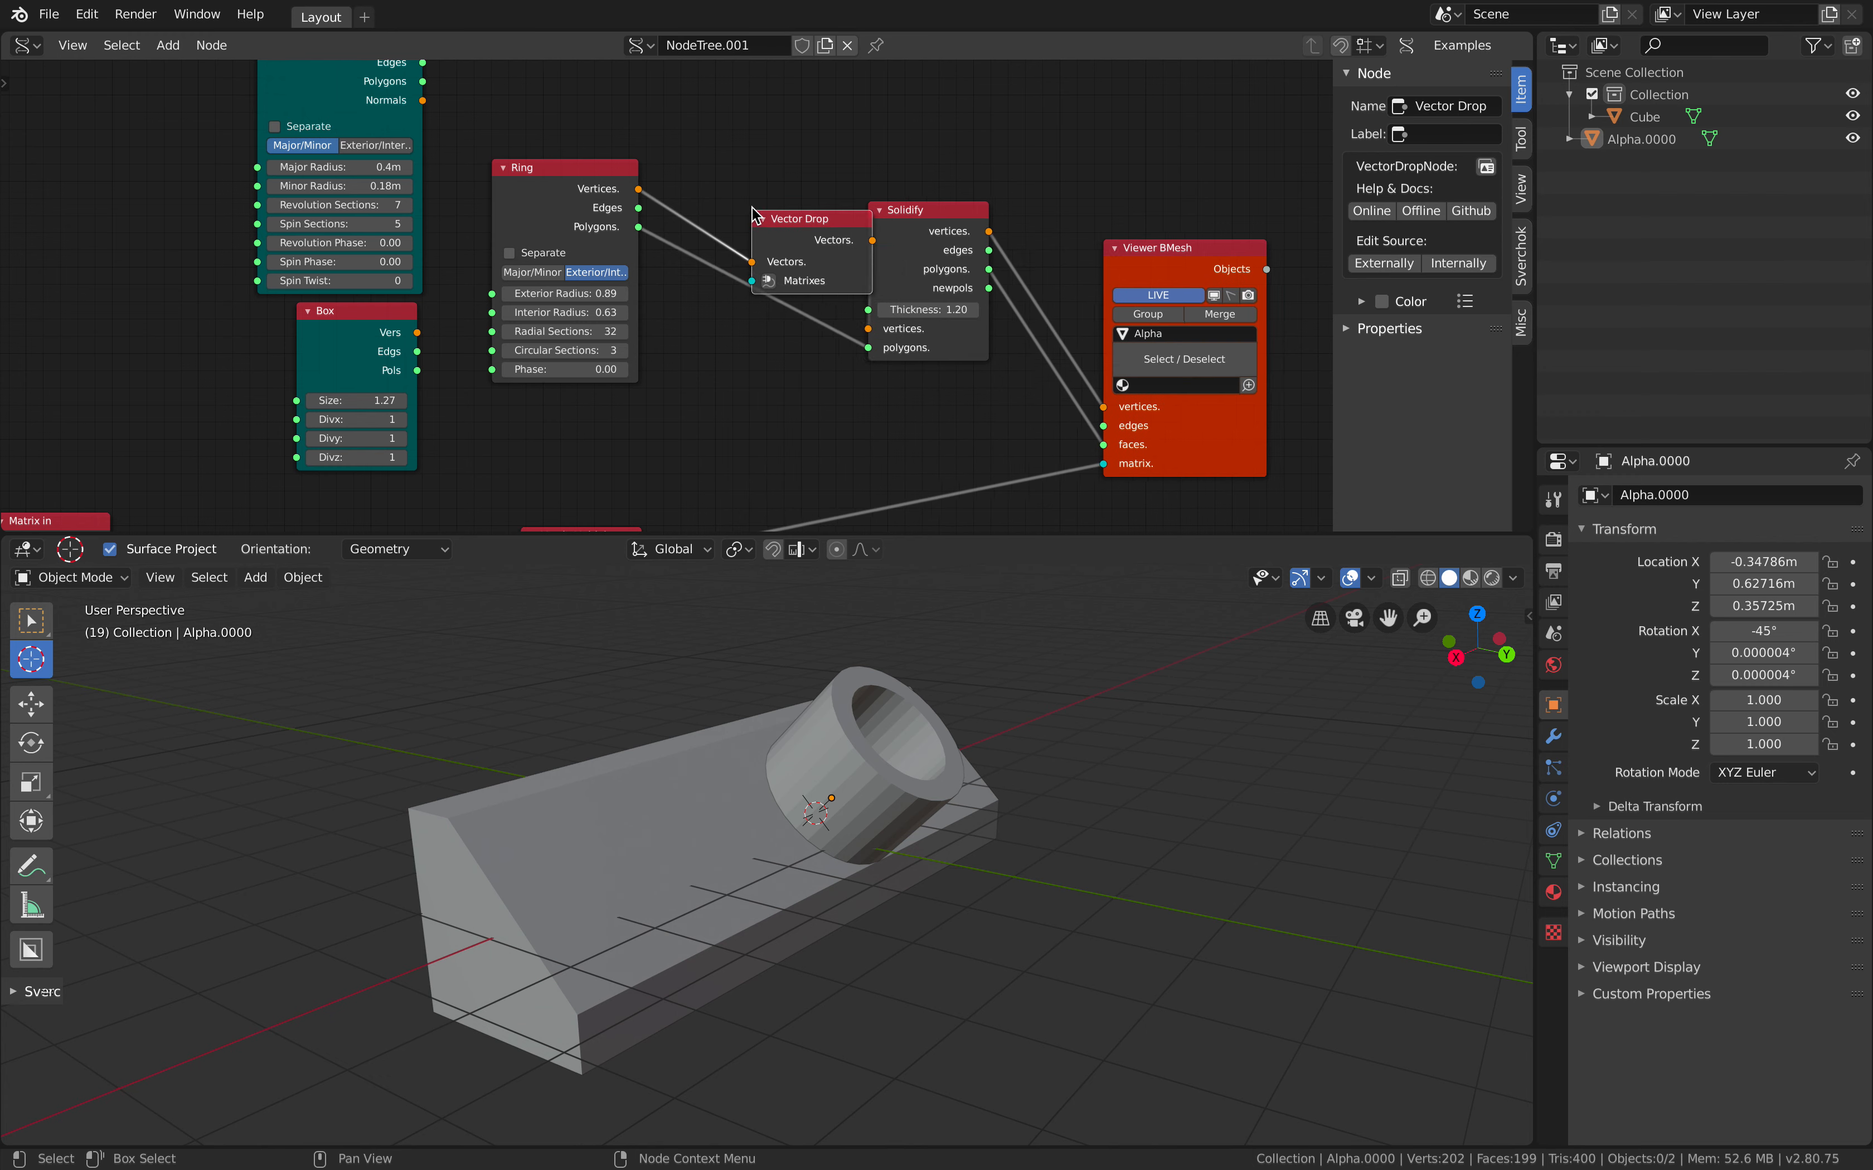
Attach a Matrix In node to Vector Drop's Matrixes input, tidy both nodes, and set the Solidify thickness to about -0.24
click(765, 280)
drag(631, 266, 722, 343)
drag(823, 240, 853, 225)
click(823, 157)
mouse_move(1002, 309)
mouse_down()
mouse_move(1041, 310)
mouse_move(1002, 310)
mouse_up()
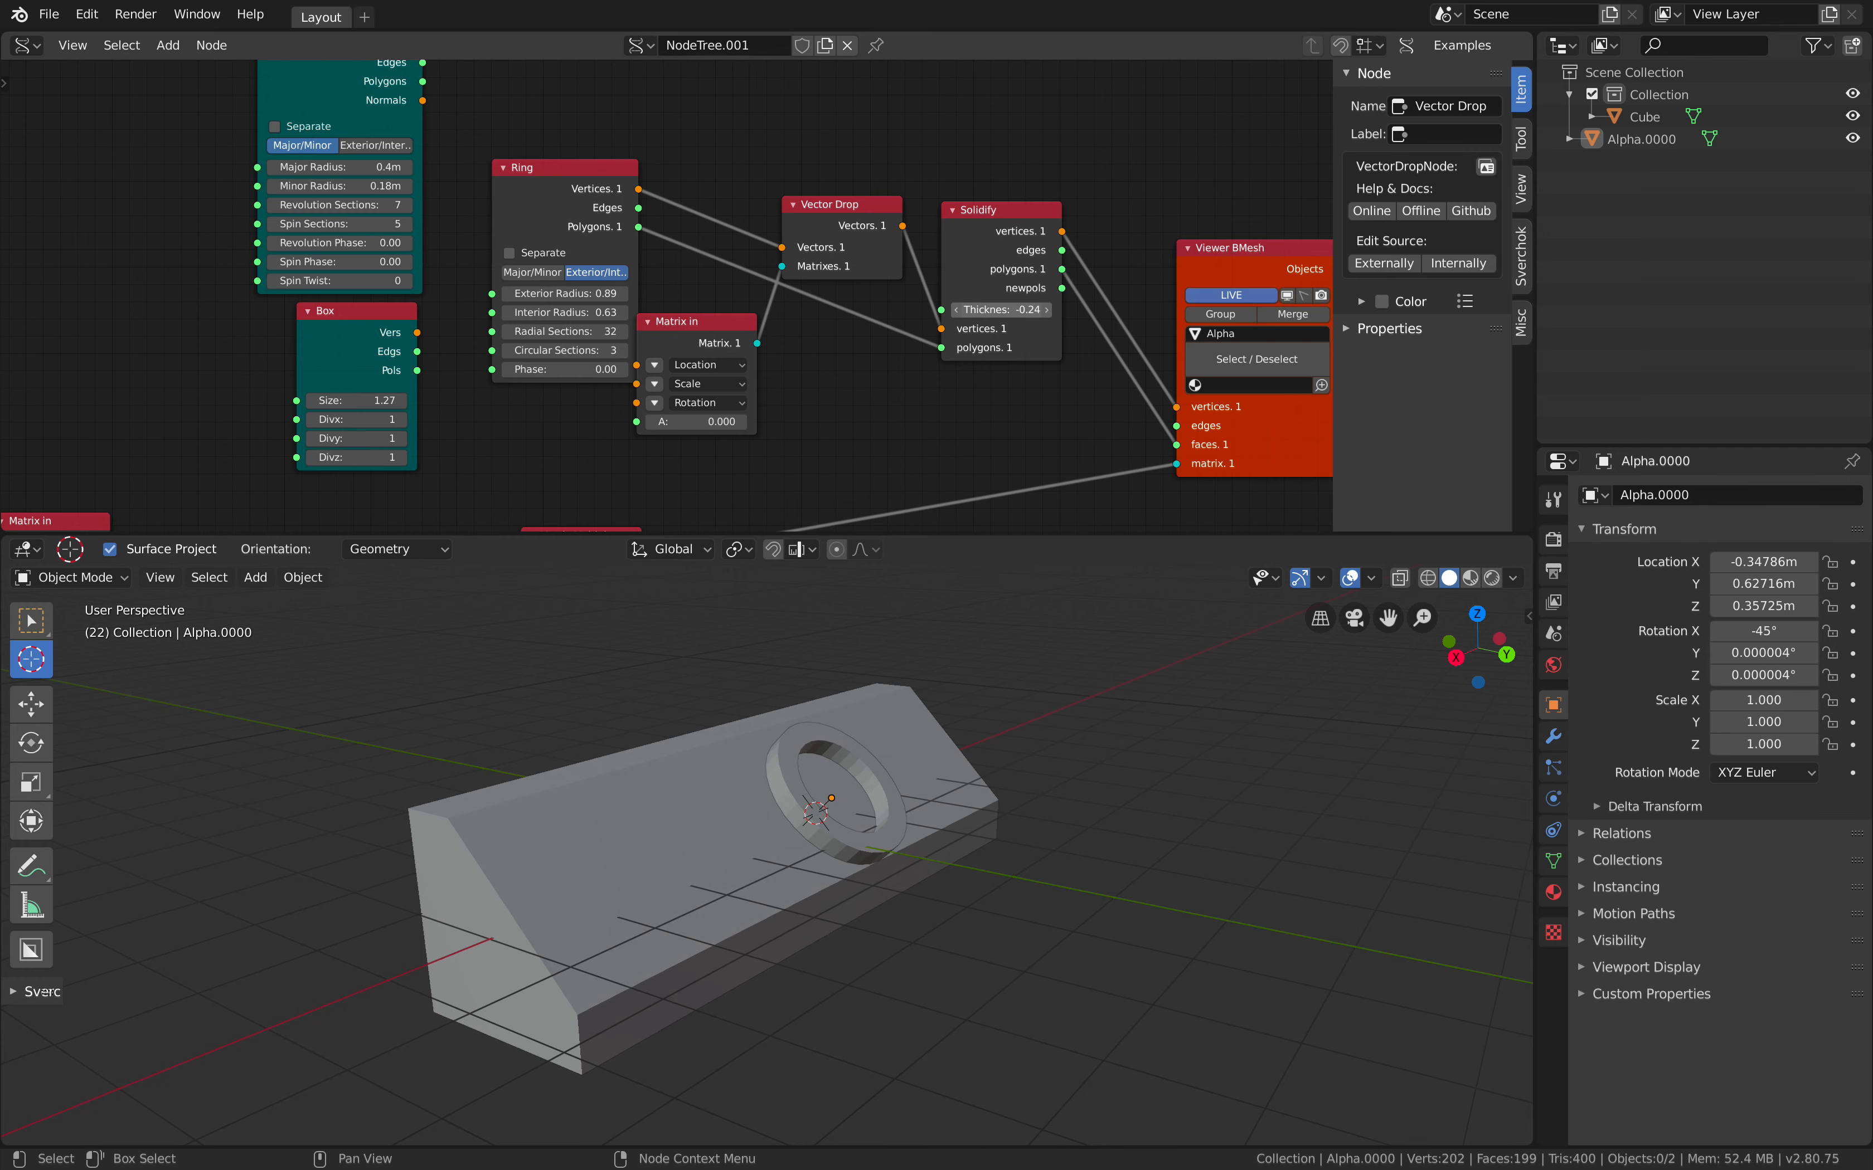
Reposition the Vector Drop and Matrix In nodes, and expand Matrix In's Location values
drag(857, 224, 839, 194)
click(656, 364)
drag(673, 321, 685, 337)
middle_drag(725, 390, 770, 342)
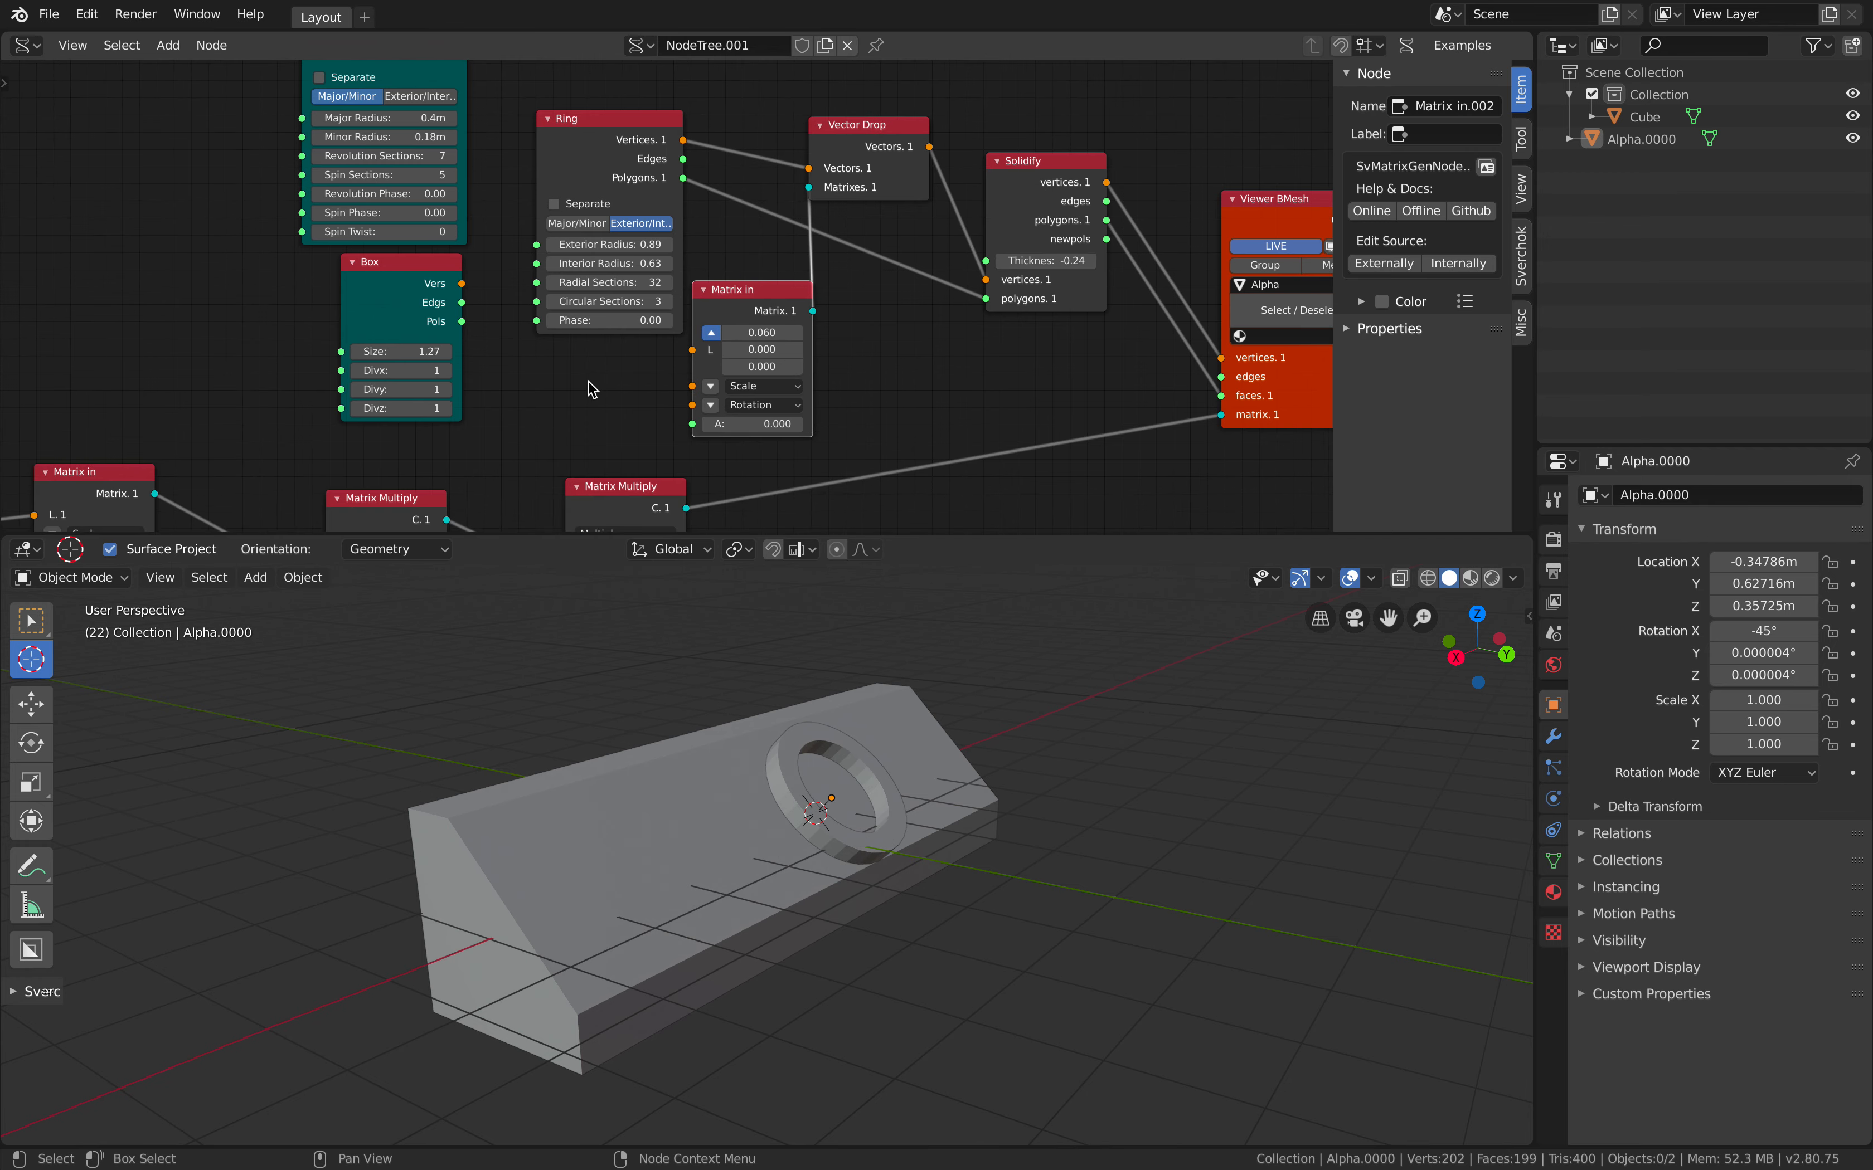
Add a Vector In node and link its Vectors output to Matrix In's location input
key(alt+space)
text(vector in)
key(Return)
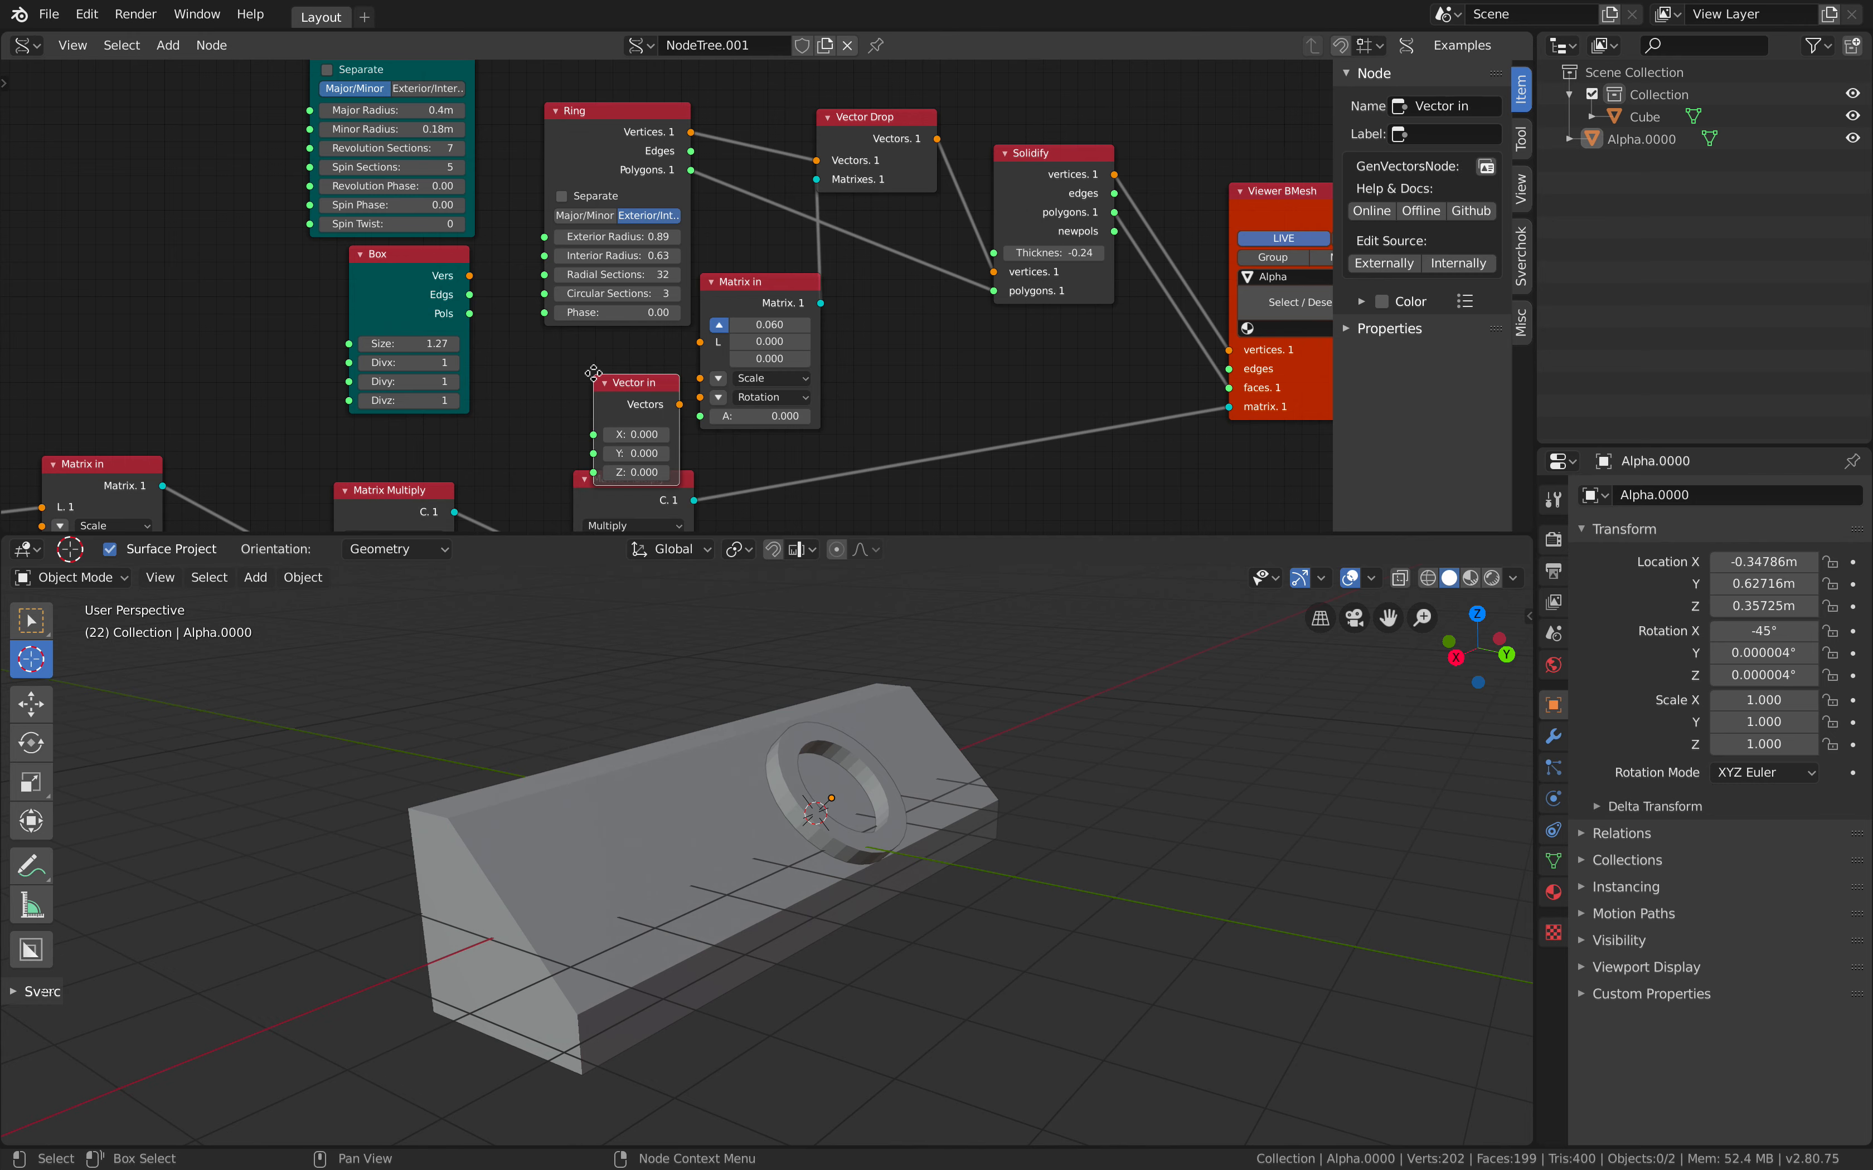
click(585, 368)
drag(604, 374, 704, 345)
Set the Solidify thickness to -4.92 and shift the Vector Drop node for clearance
middle_drag(1058, 757, 1068, 766)
drag(1053, 253, 1008, 252)
mouse_move(895, 126)
mouse_down()
mouse_move(1060, 153)
mouse_move(927, 135)
mouse_up()
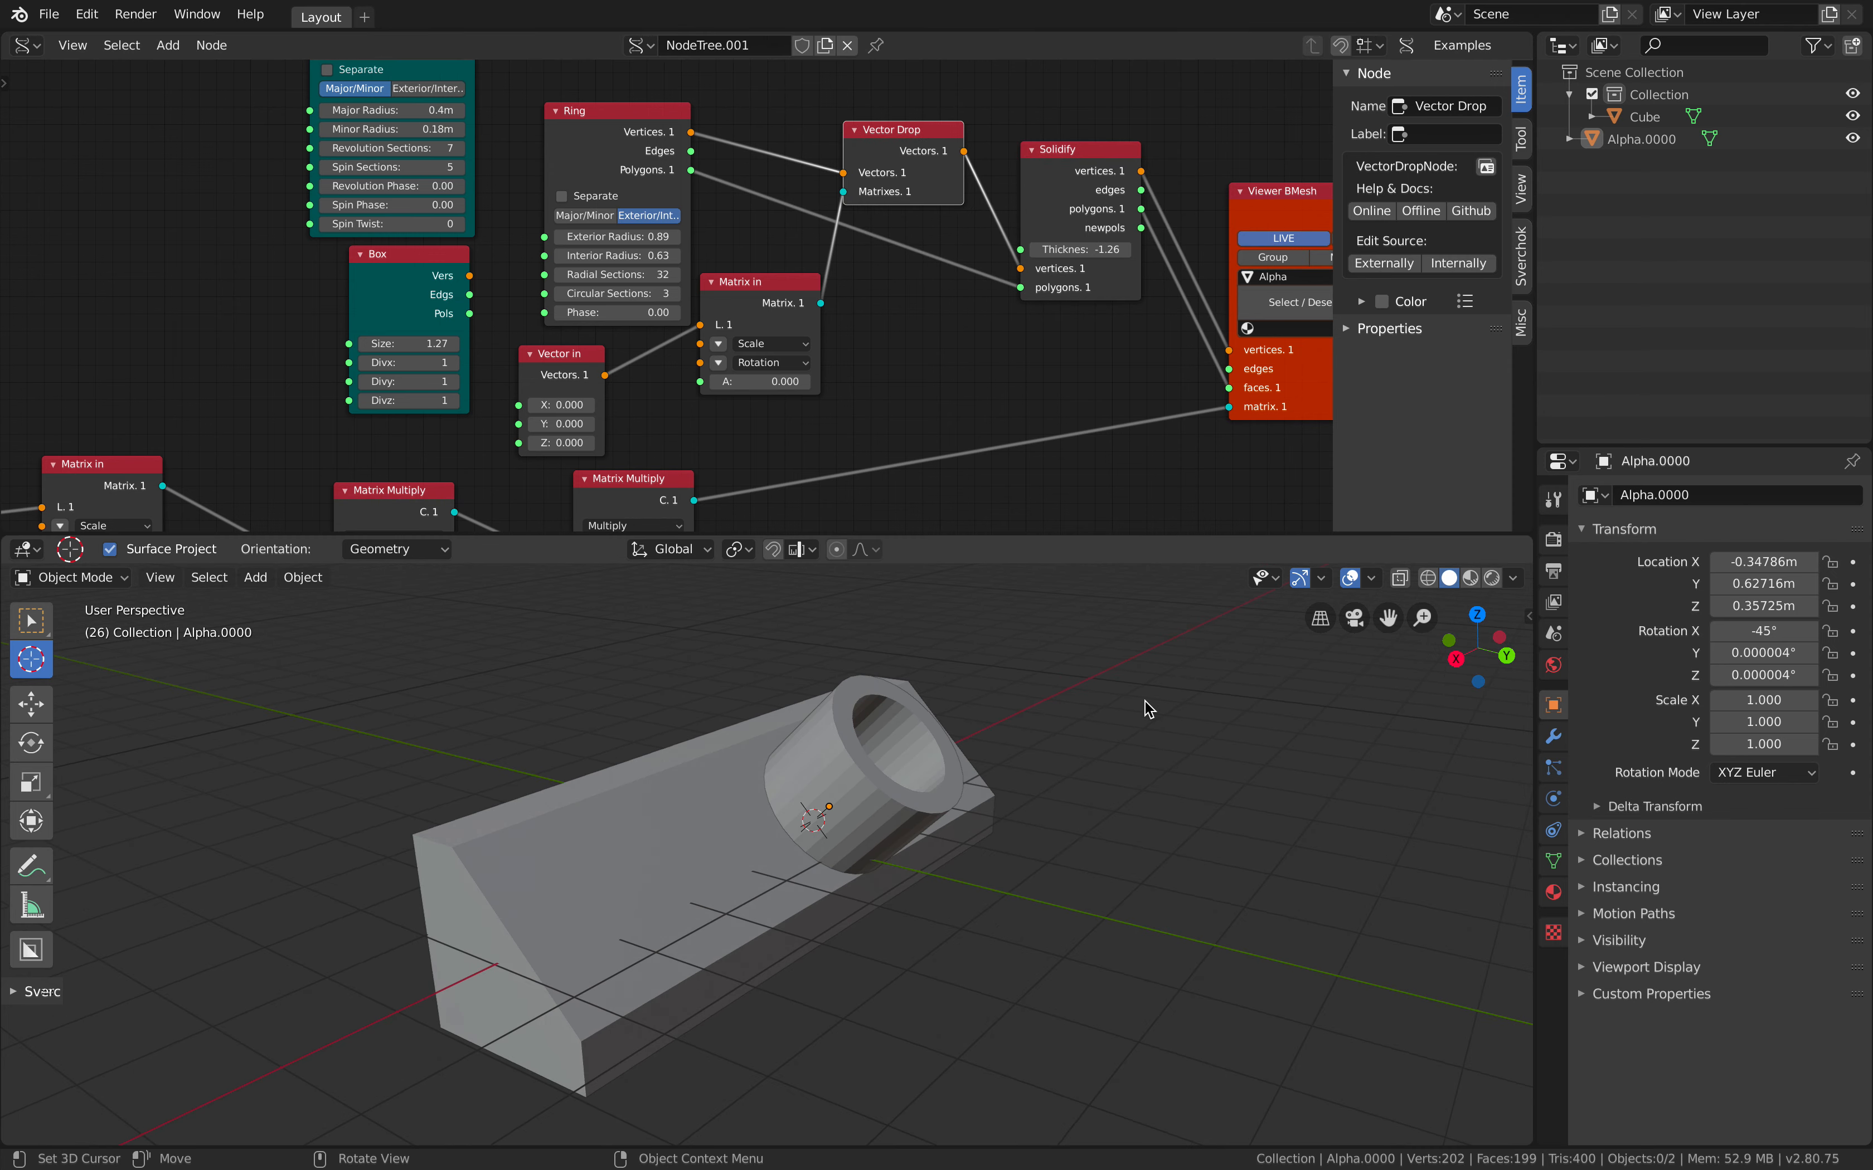
middle_drag(1132, 703, 1120, 677)
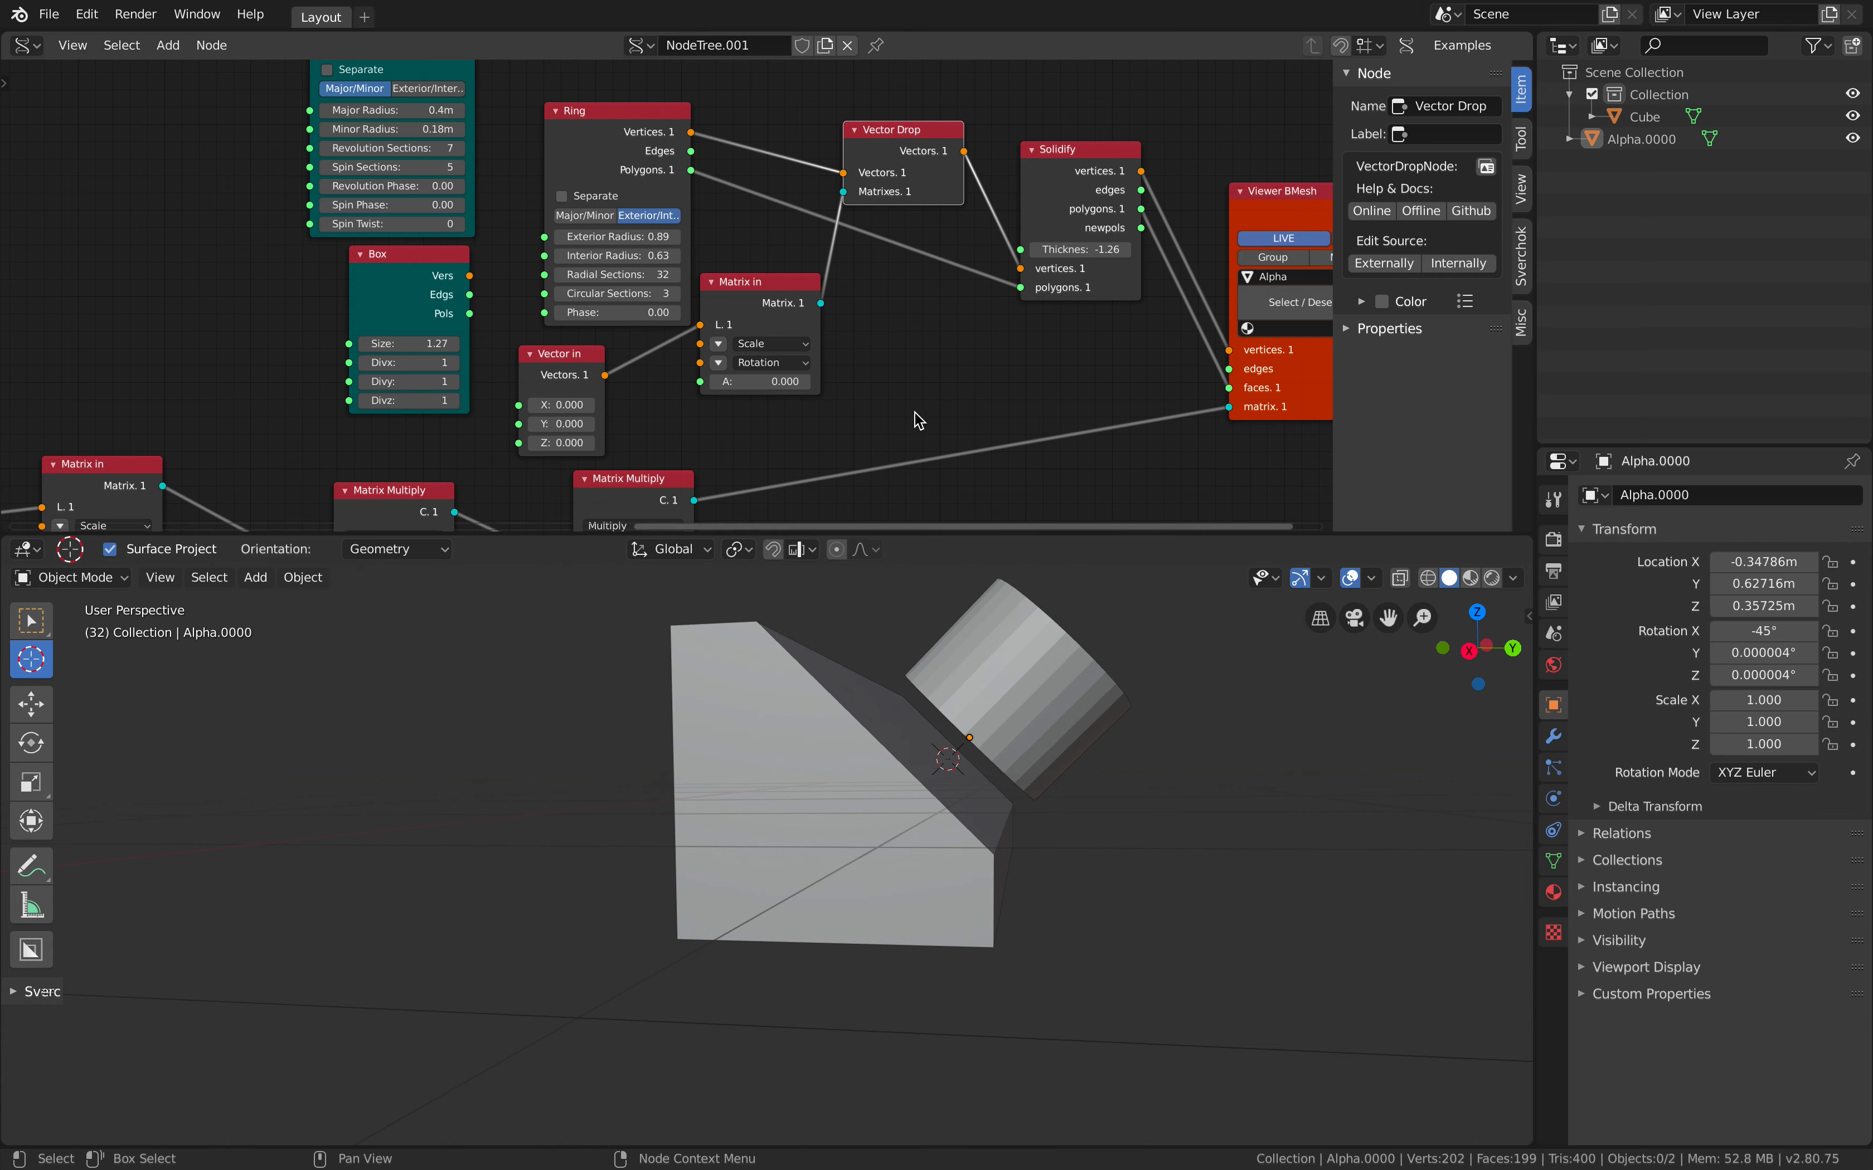
mouse_move(1068, 249)
mouse_down()
mouse_move(1122, 250)
mouse_move(1034, 249)
mouse_up()
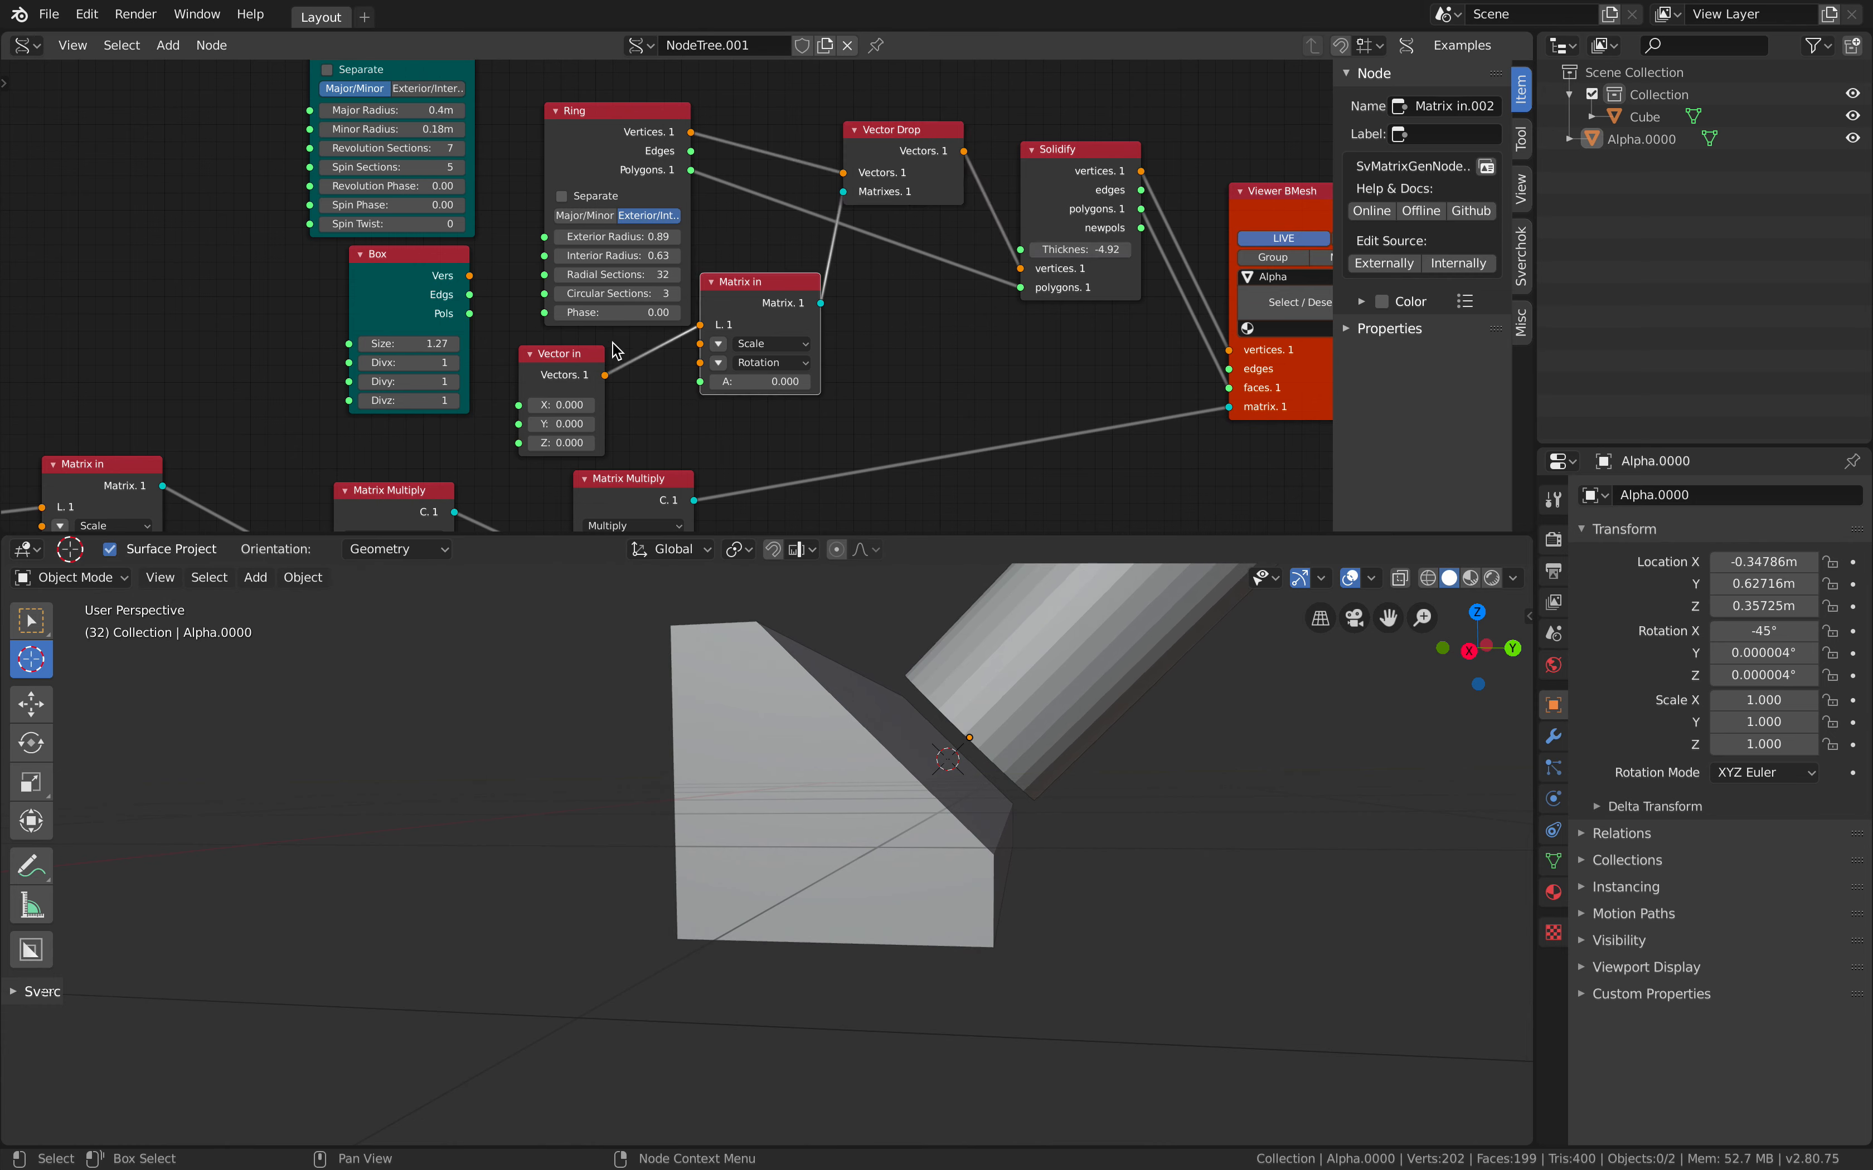
Delete the Vector In, Matrix In and Vector Drop nodes, and link Ring's vertices directly to Solidify
click(586, 354)
key(x)
click(724, 294)
key(x)
click(899, 137)
key(x)
click(691, 131)
drag(693, 135, 1021, 266)
Shift the Ring node slightly and set its exterior radius to 0.94 and interior radius to 0.71
drag(648, 110, 670, 113)
middle_drag(1099, 782, 1006, 832)
mouse_move(672, 239)
shift+mouse_down()
mouse_move(701, 239)
mouse_move(682, 257)
shift+mouse_up()
middle_drag(890, 937, 862, 714)
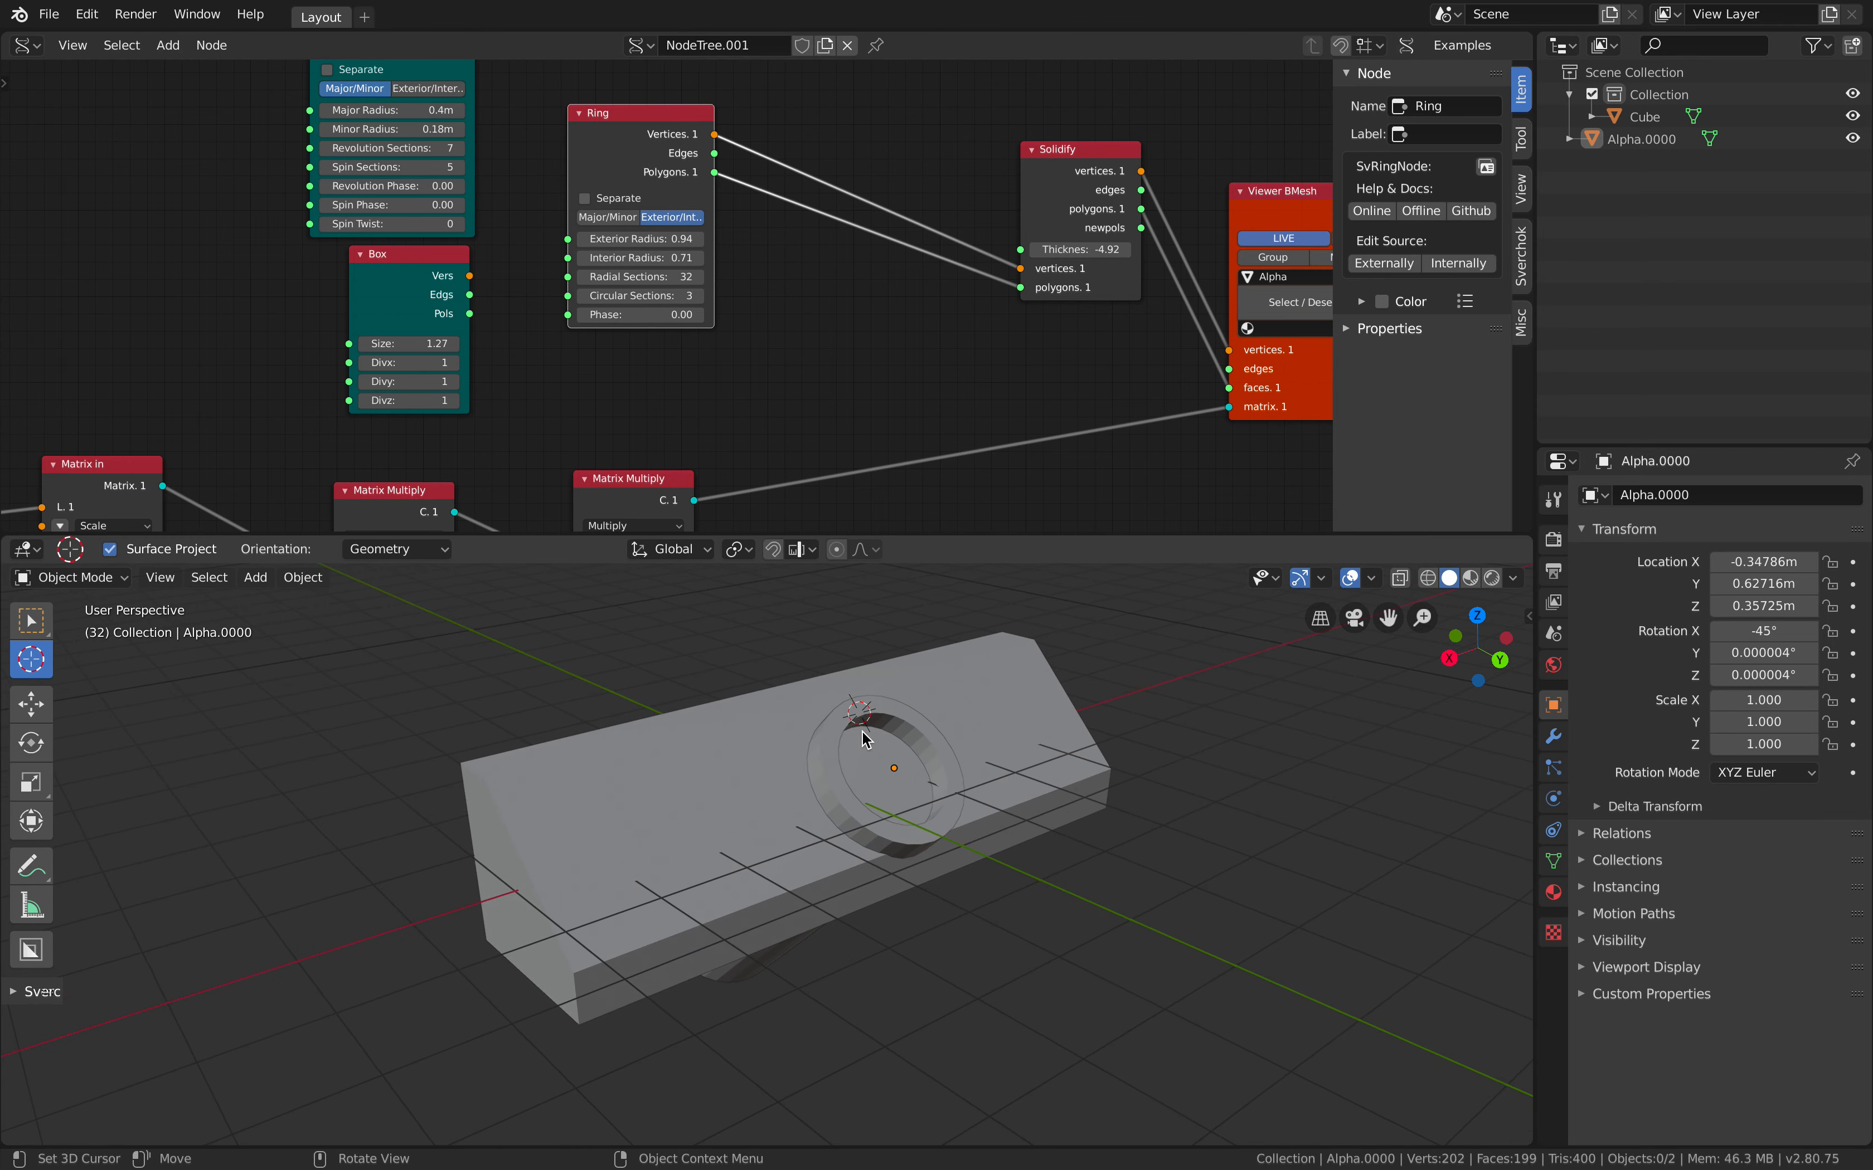
right_click(891, 720)
drag(710, 610, 739, 627)
shift+middle_drag(886, 738, 998, 755)
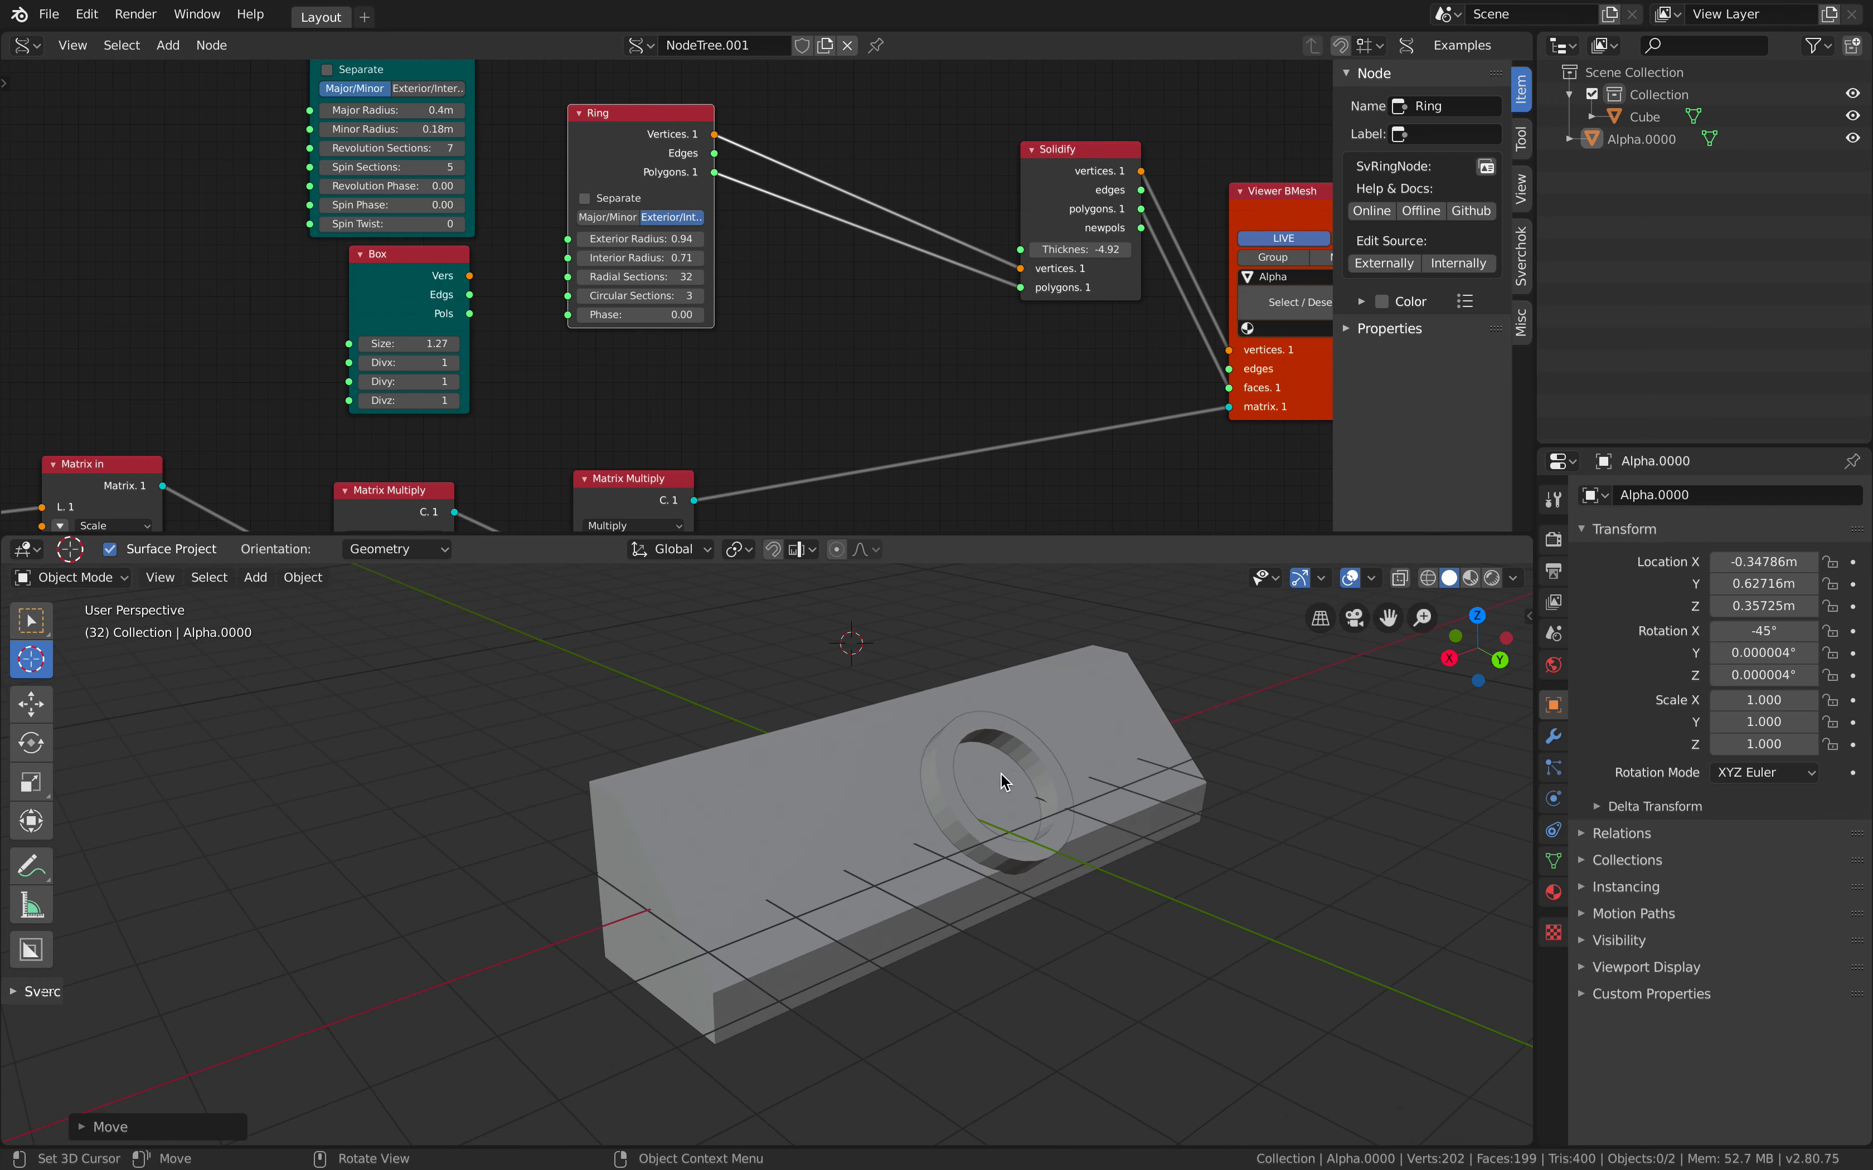
Set the ring cutter Alpha.0000 to display as Wire in the viewport
click(1633, 141)
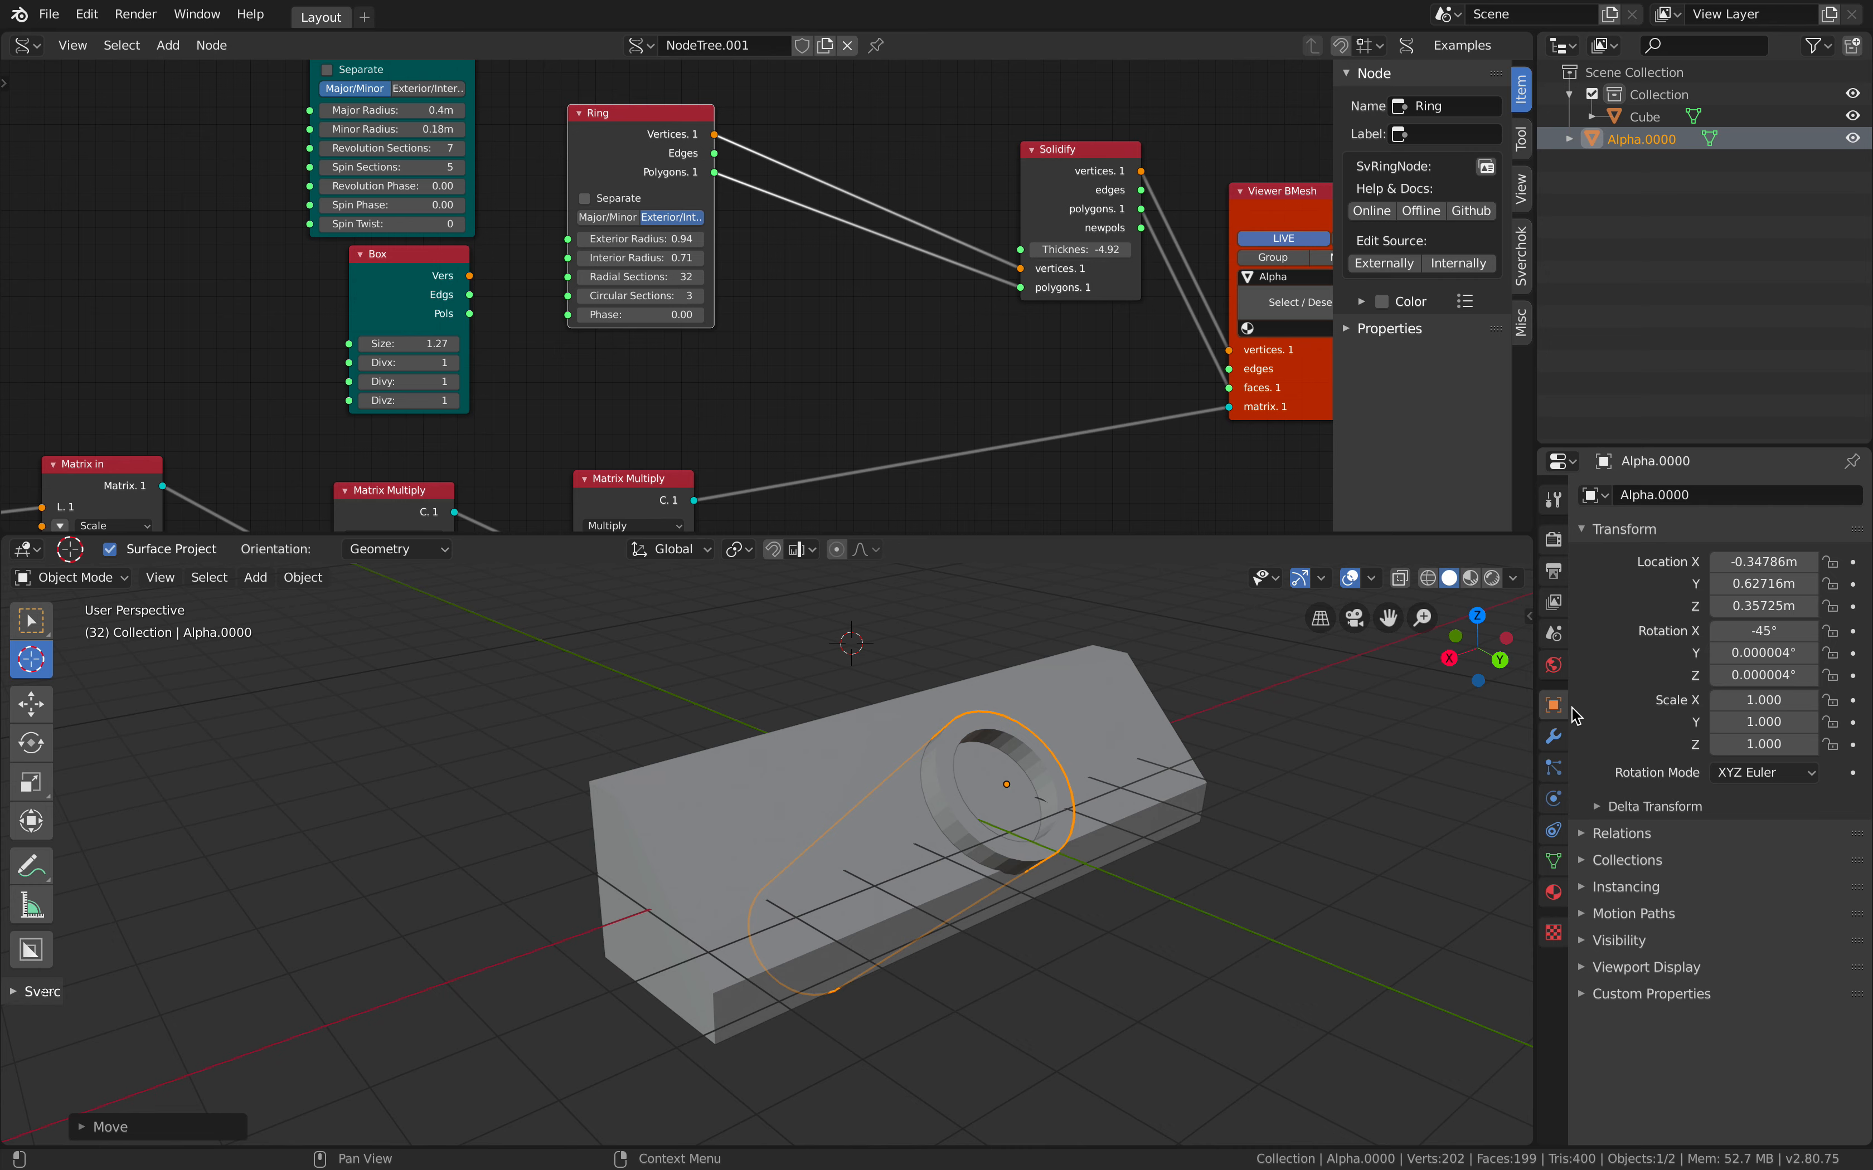
click(1677, 967)
scroll(1677, 968, down, 1)
click(1763, 1047)
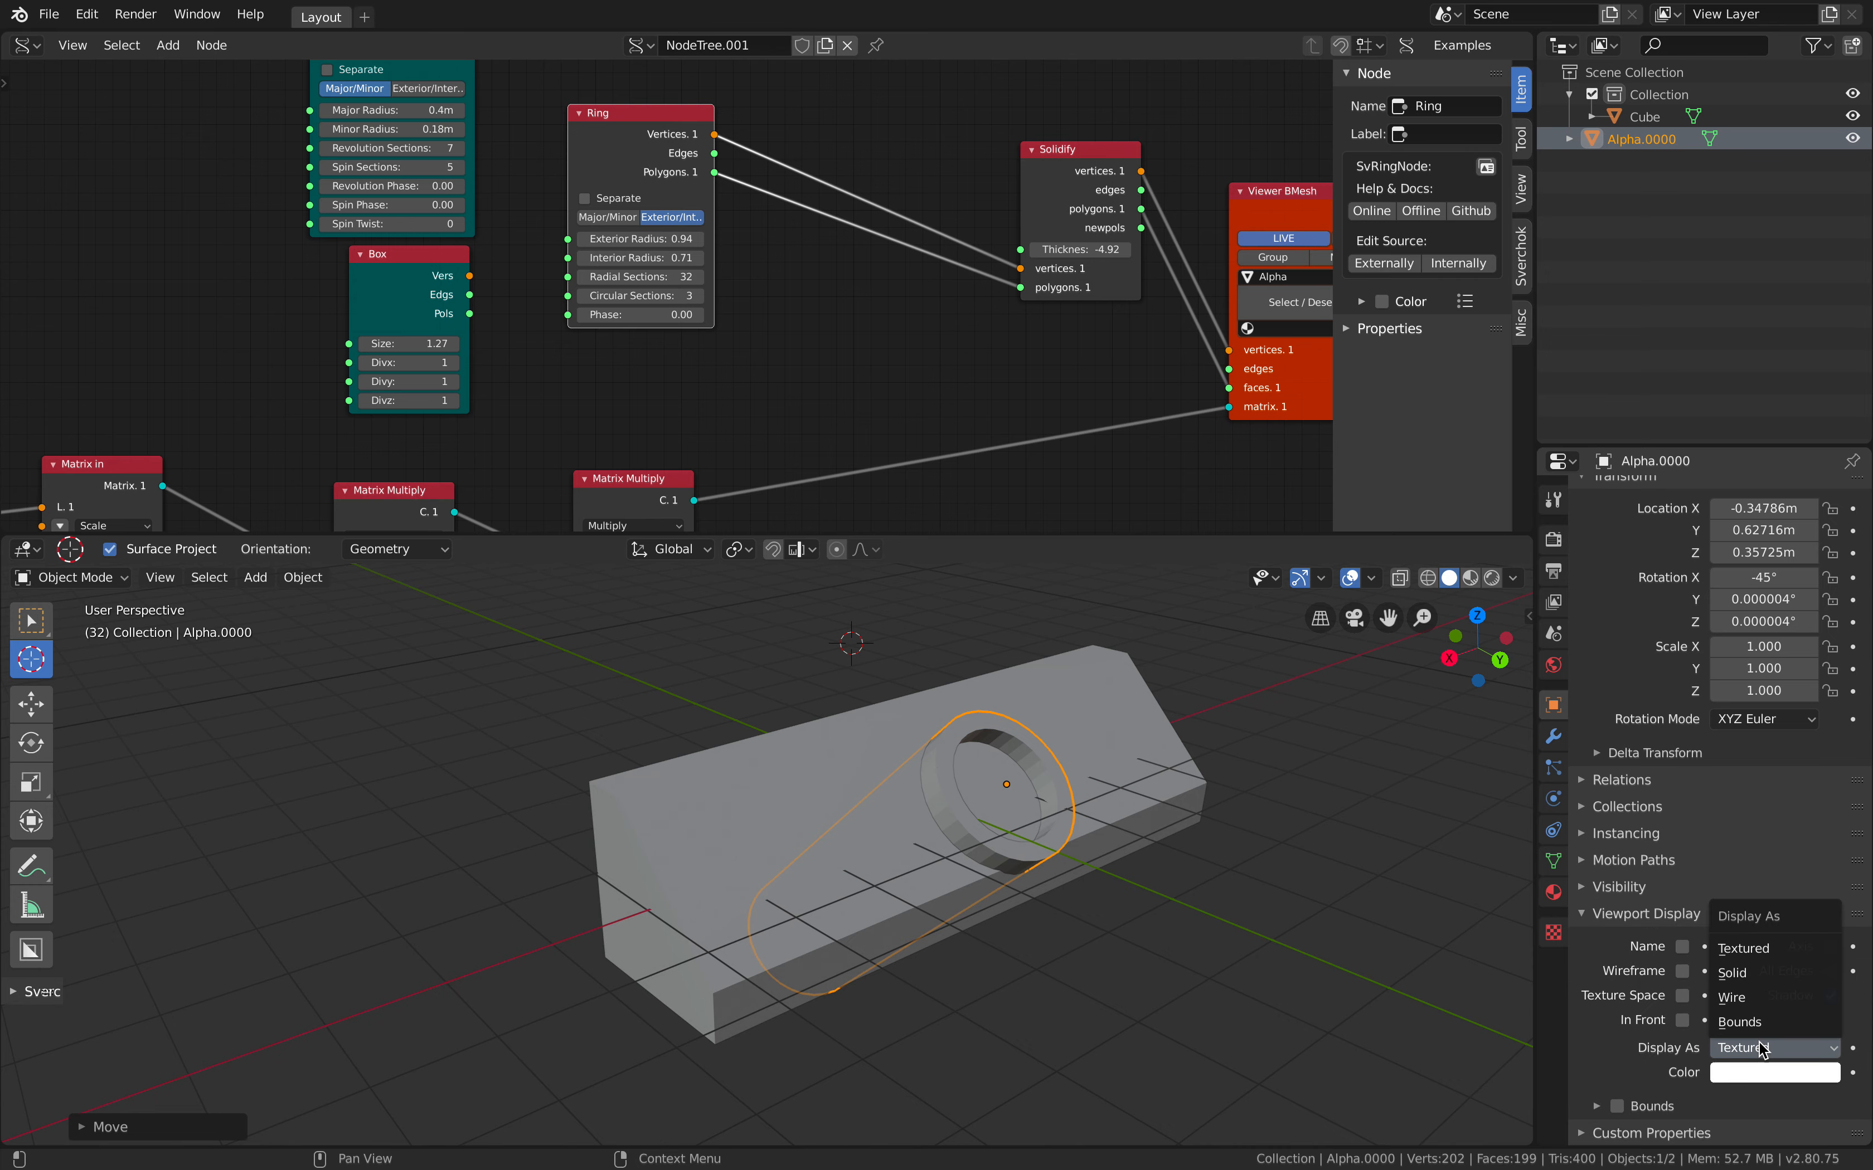
click(1738, 1003)
click(1748, 1046)
click(1746, 1003)
middle_drag(1175, 436, 1026, 434)
middle_drag(1153, 442, 1070, 438)
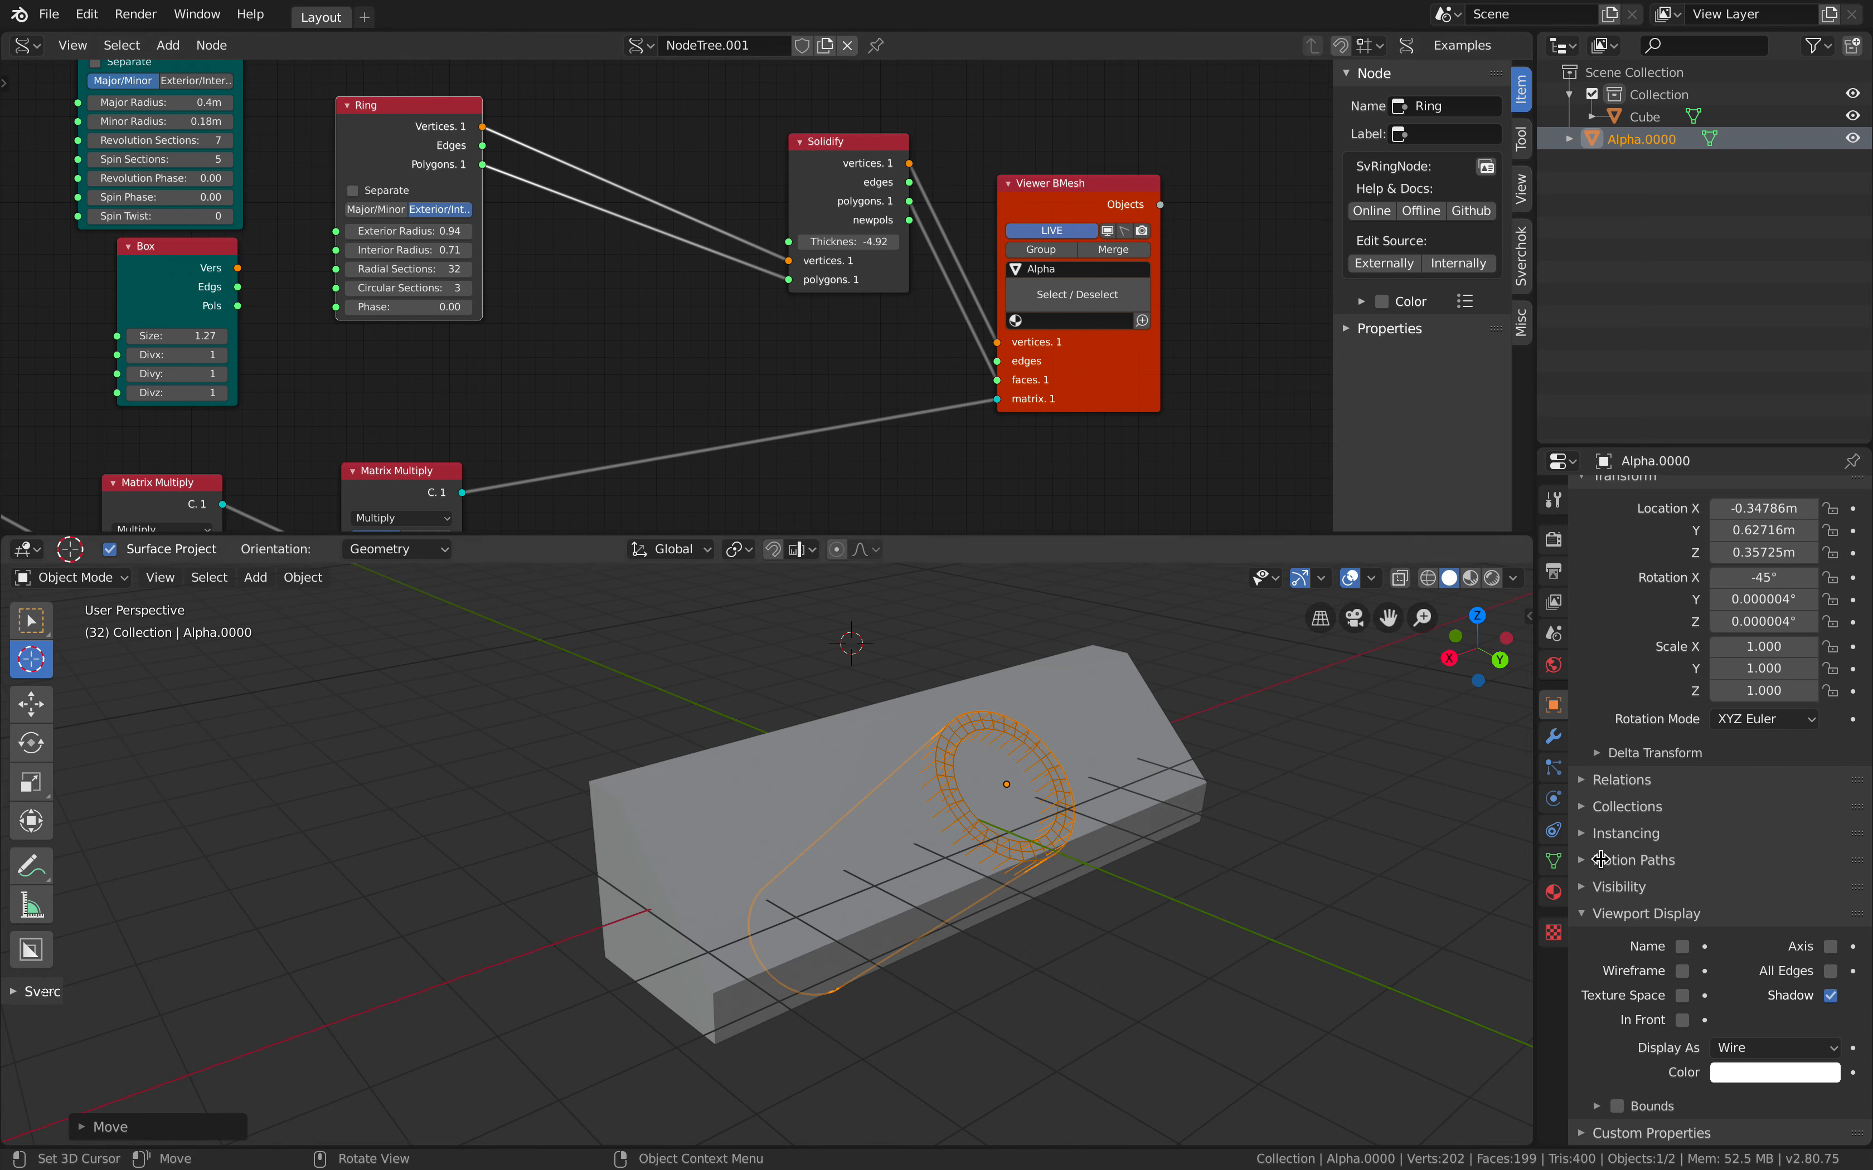
Select the ring cutter and the block, and apply a Bool Tool Brush Difference
middle_drag(1217, 901, 1225, 860)
middle_drag(1017, 825, 1085, 749)
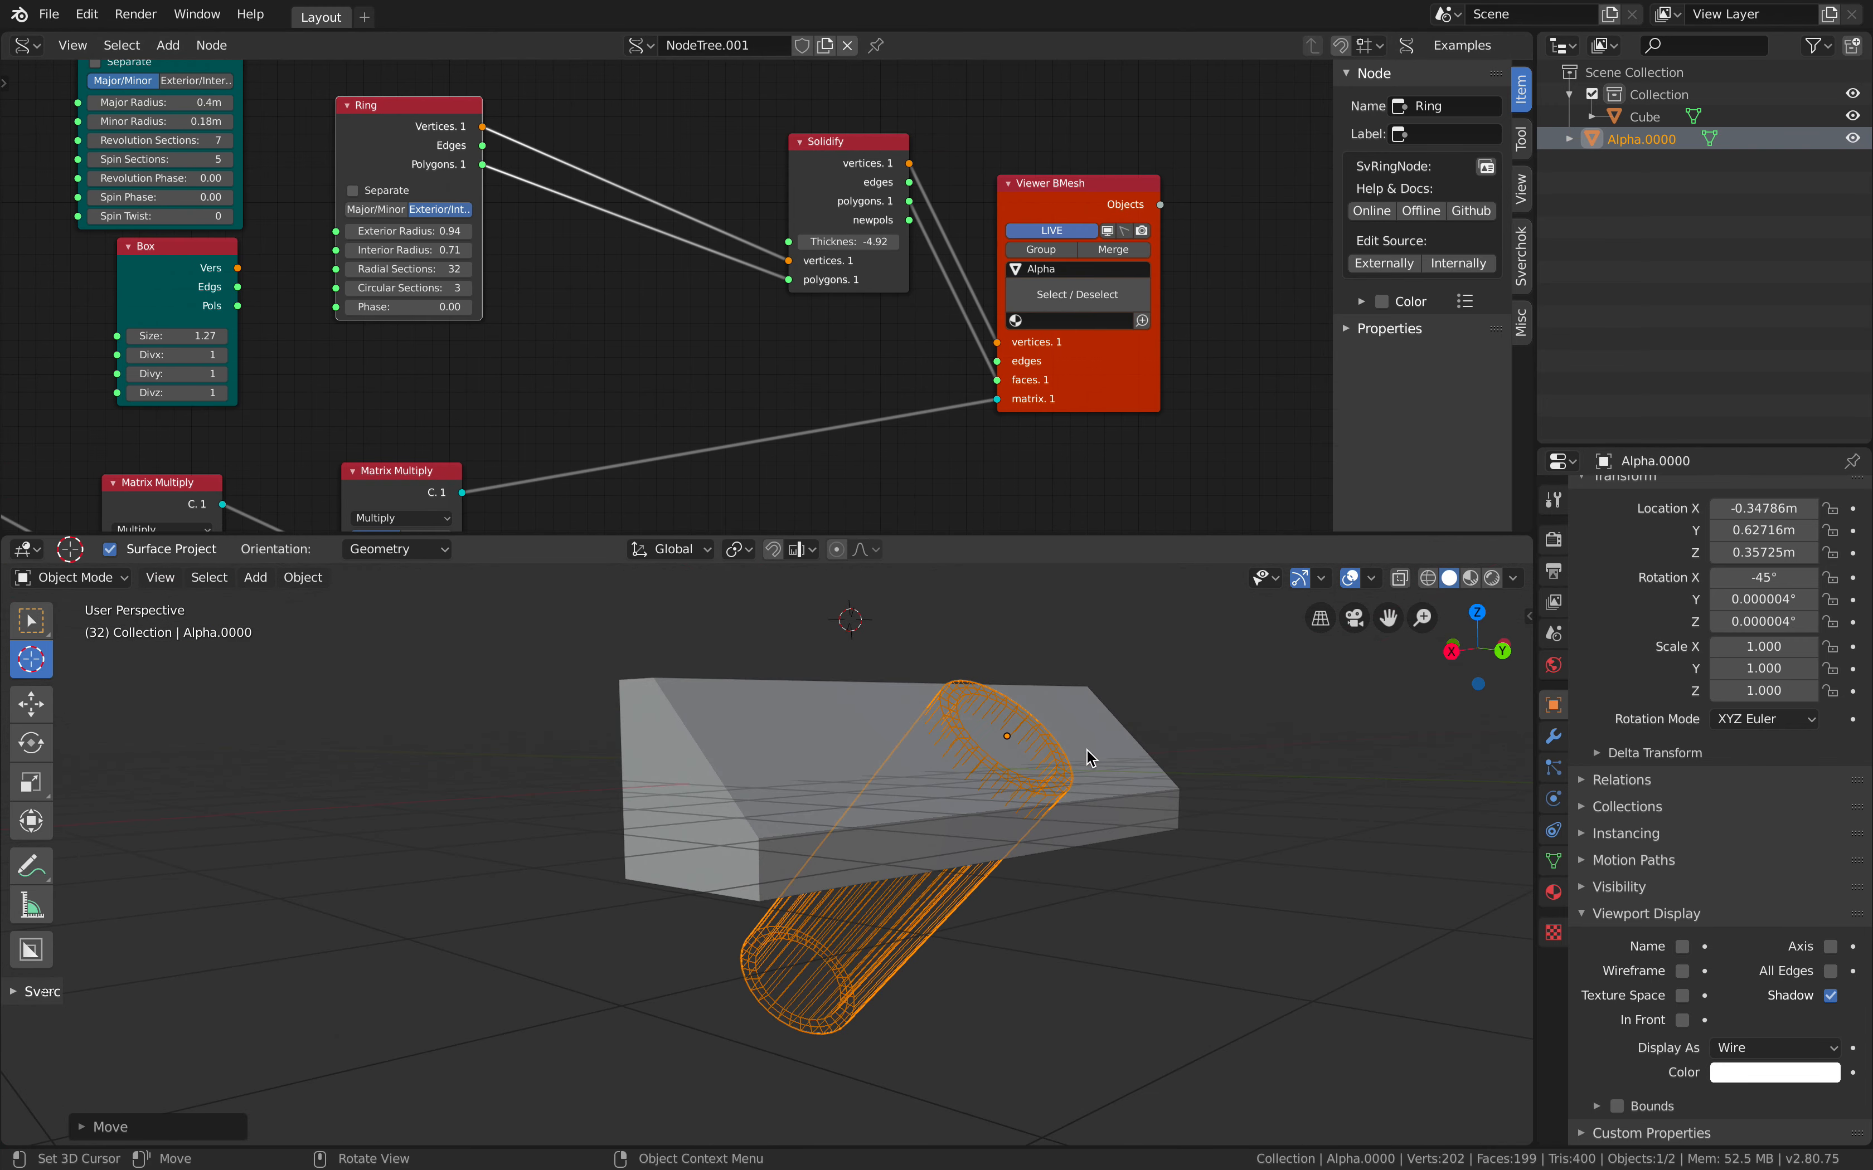
key(alt+a)
middle_drag(978, 675, 976, 691)
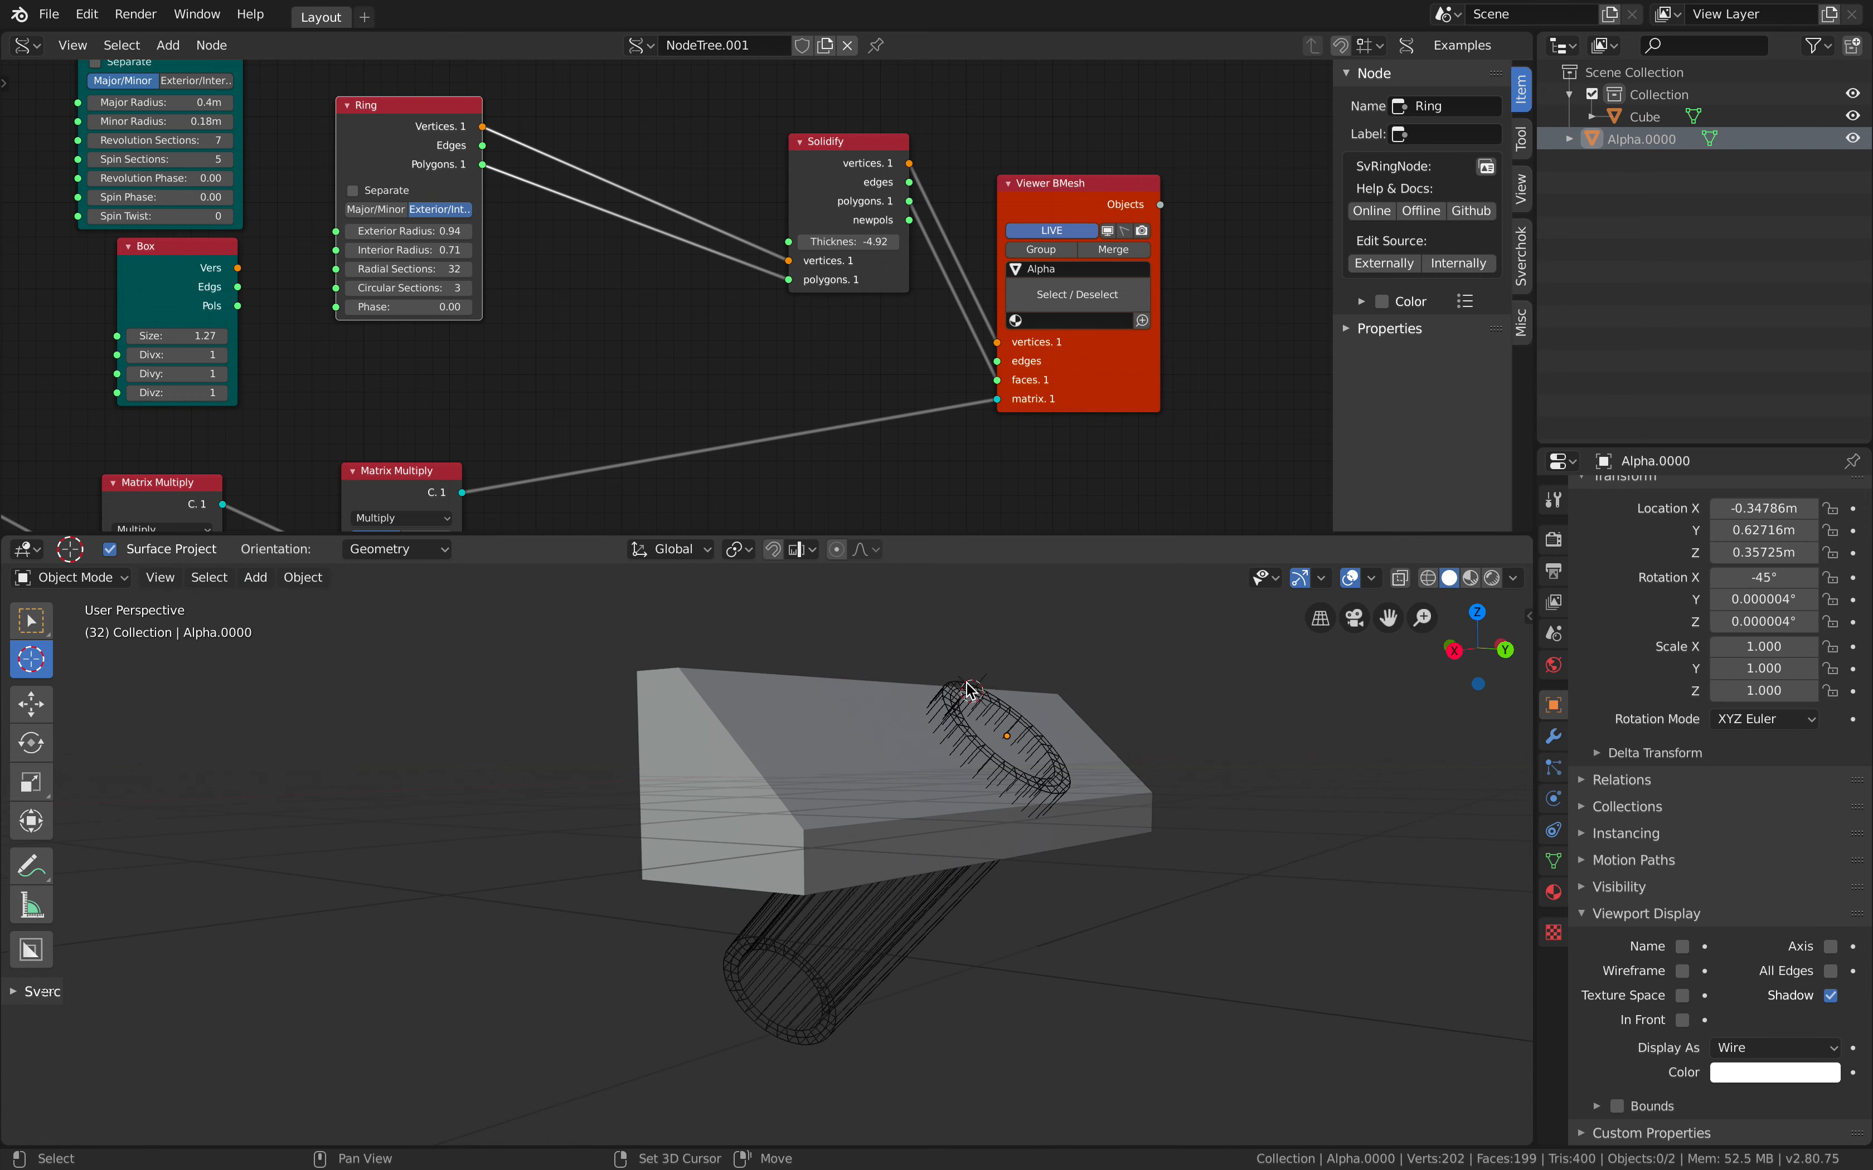
shift+click(969, 689)
middle_drag(1060, 713, 1108, 756)
shift+click(1112, 758)
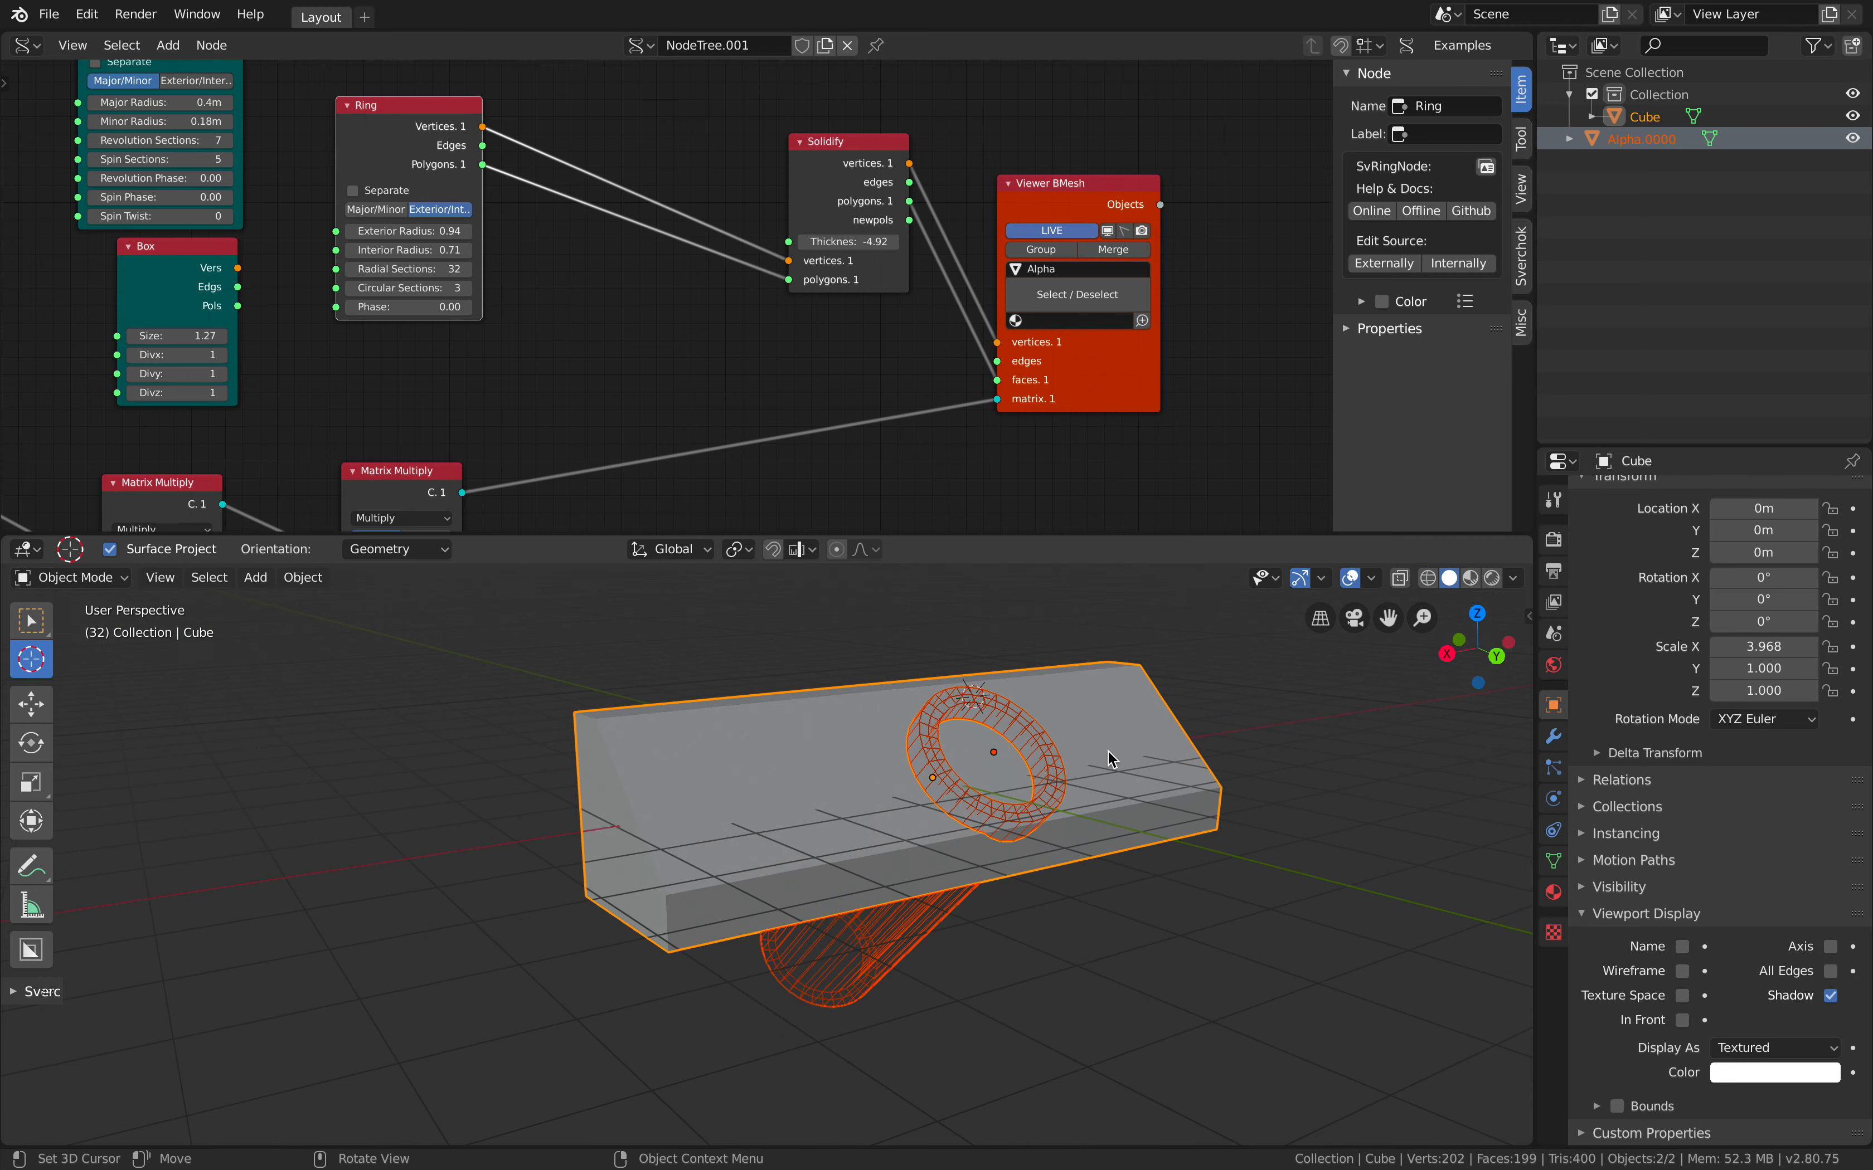
key(shift+ctrl+b)
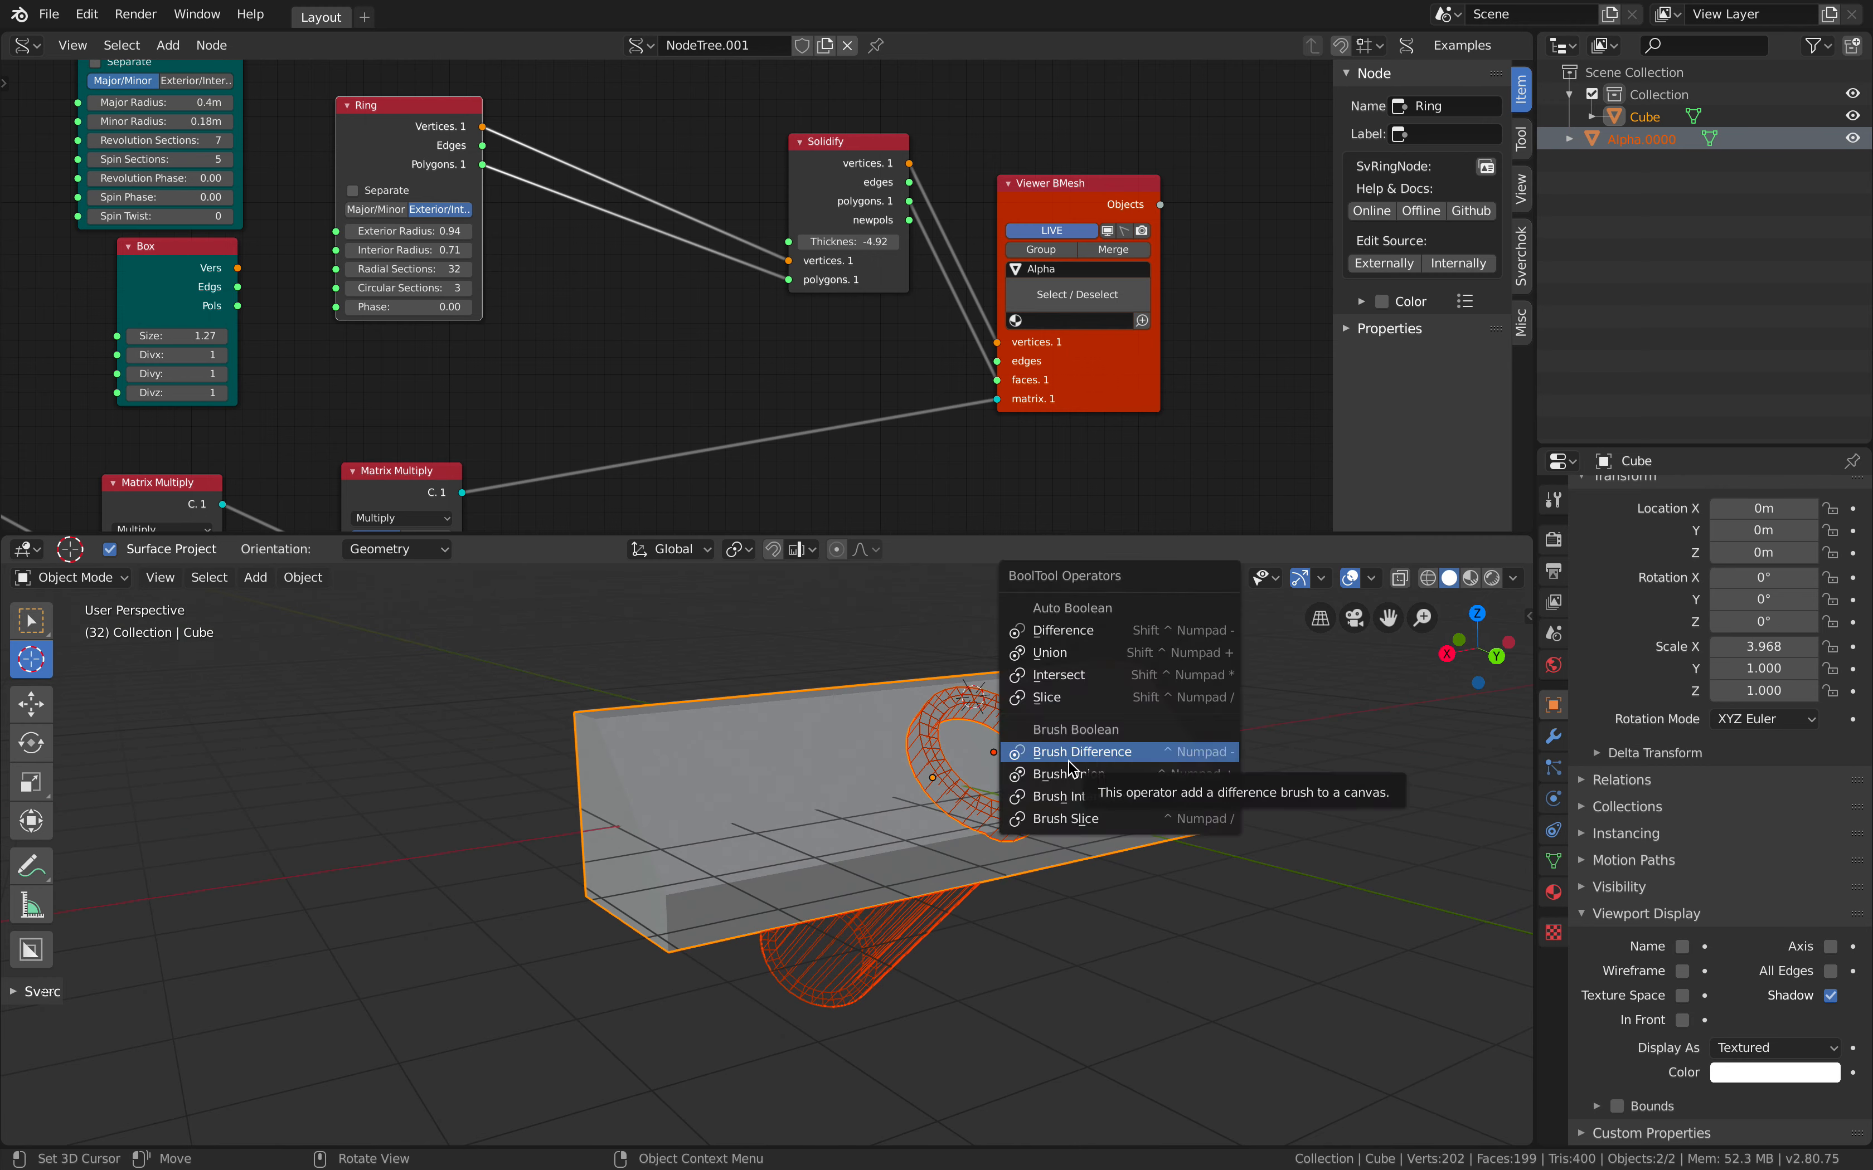
click(1122, 755)
Move the ring cutter along the sloped face with the 3D cursor, and set the Ring's interior radius to 0.59
mouse_move(1122, 755)
middle_down()
mouse_move(903, 838)
mouse_move(1071, 782)
mouse_move(1082, 826)
mouse_move(927, 855)
mouse_move(843, 822)
middle_up()
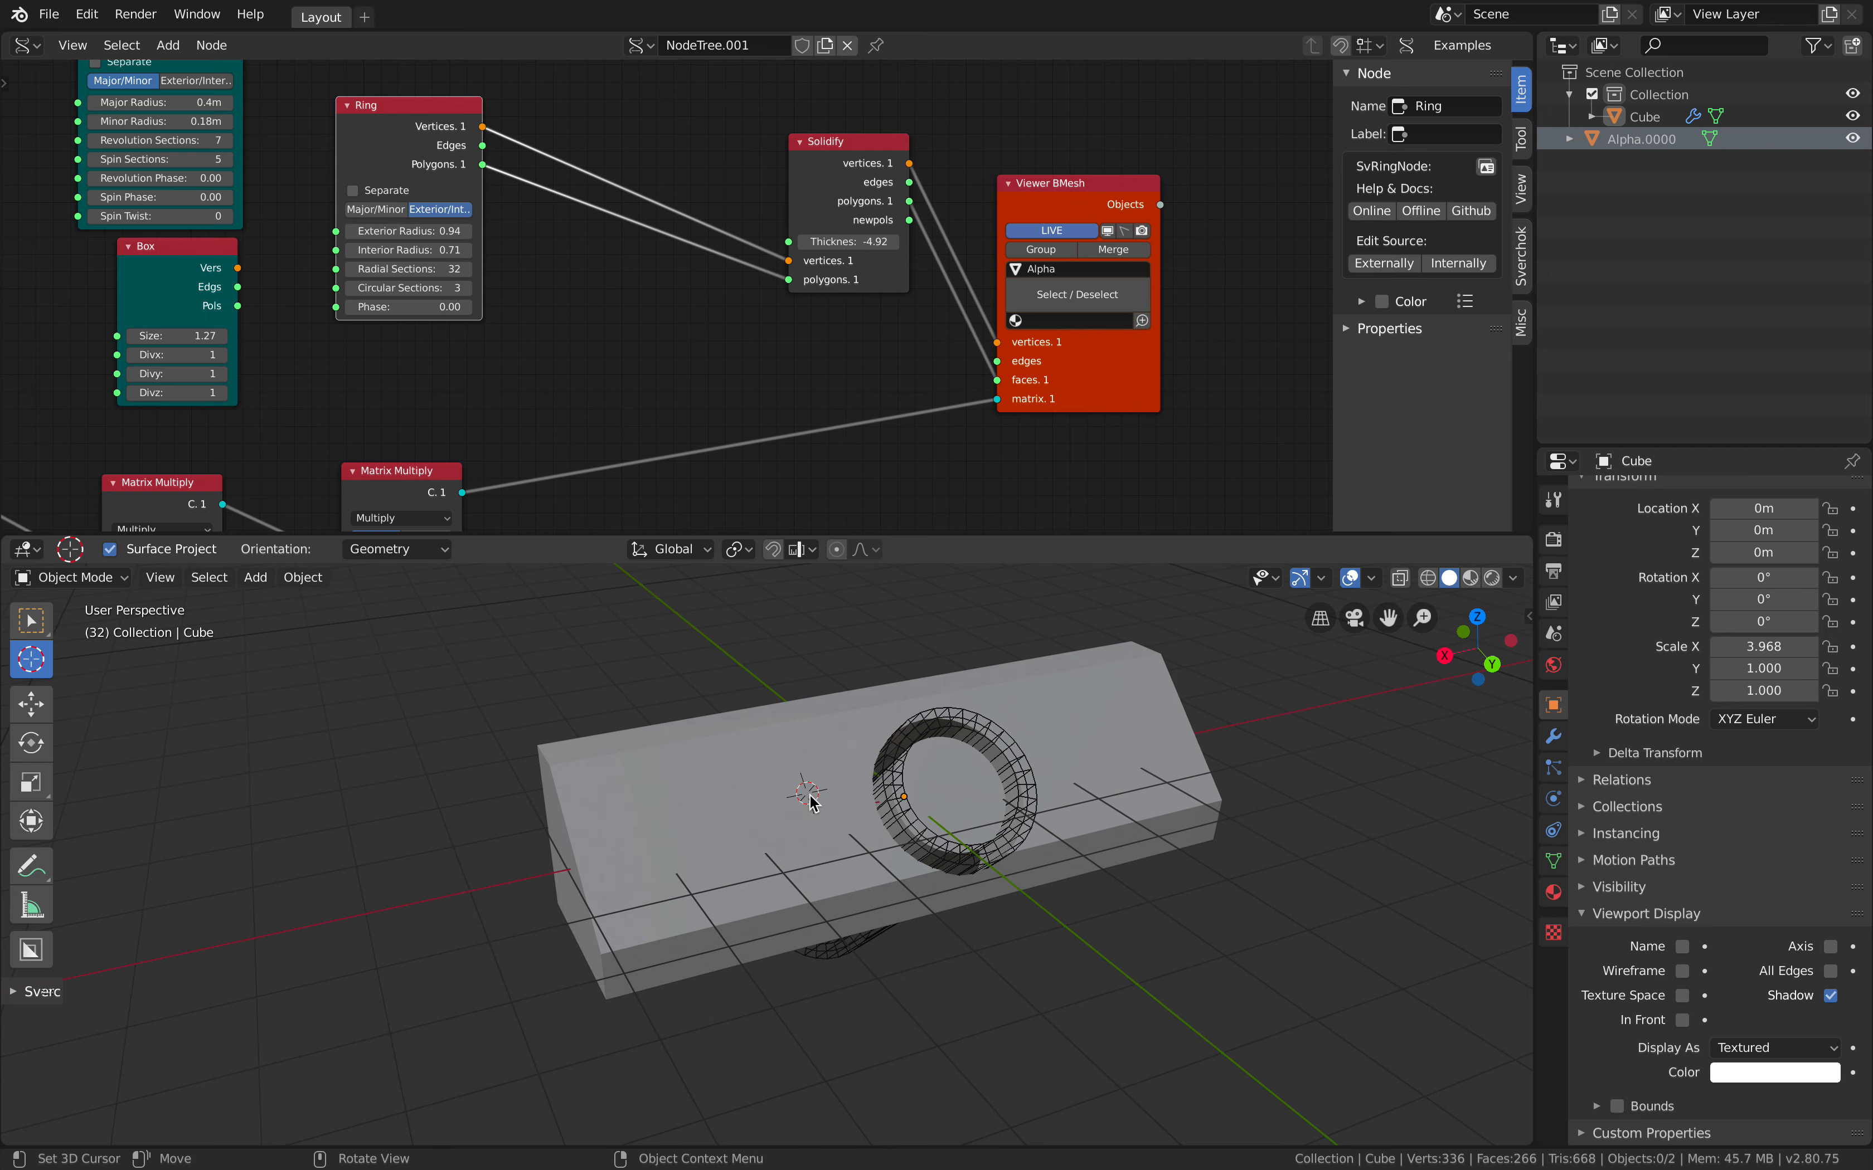
drag(809, 796, 983, 766)
middle_drag(542, 308, 696, 332)
drag(556, 142, 736, 149)
mouse_move(757, 263)
shift+mouse_down()
mouse_move(727, 262)
mouse_move(786, 282)
mouse_move(751, 282)
shift+mouse_up()
middle_drag(999, 783, 948, 783)
scroll(948, 784, up, 2)
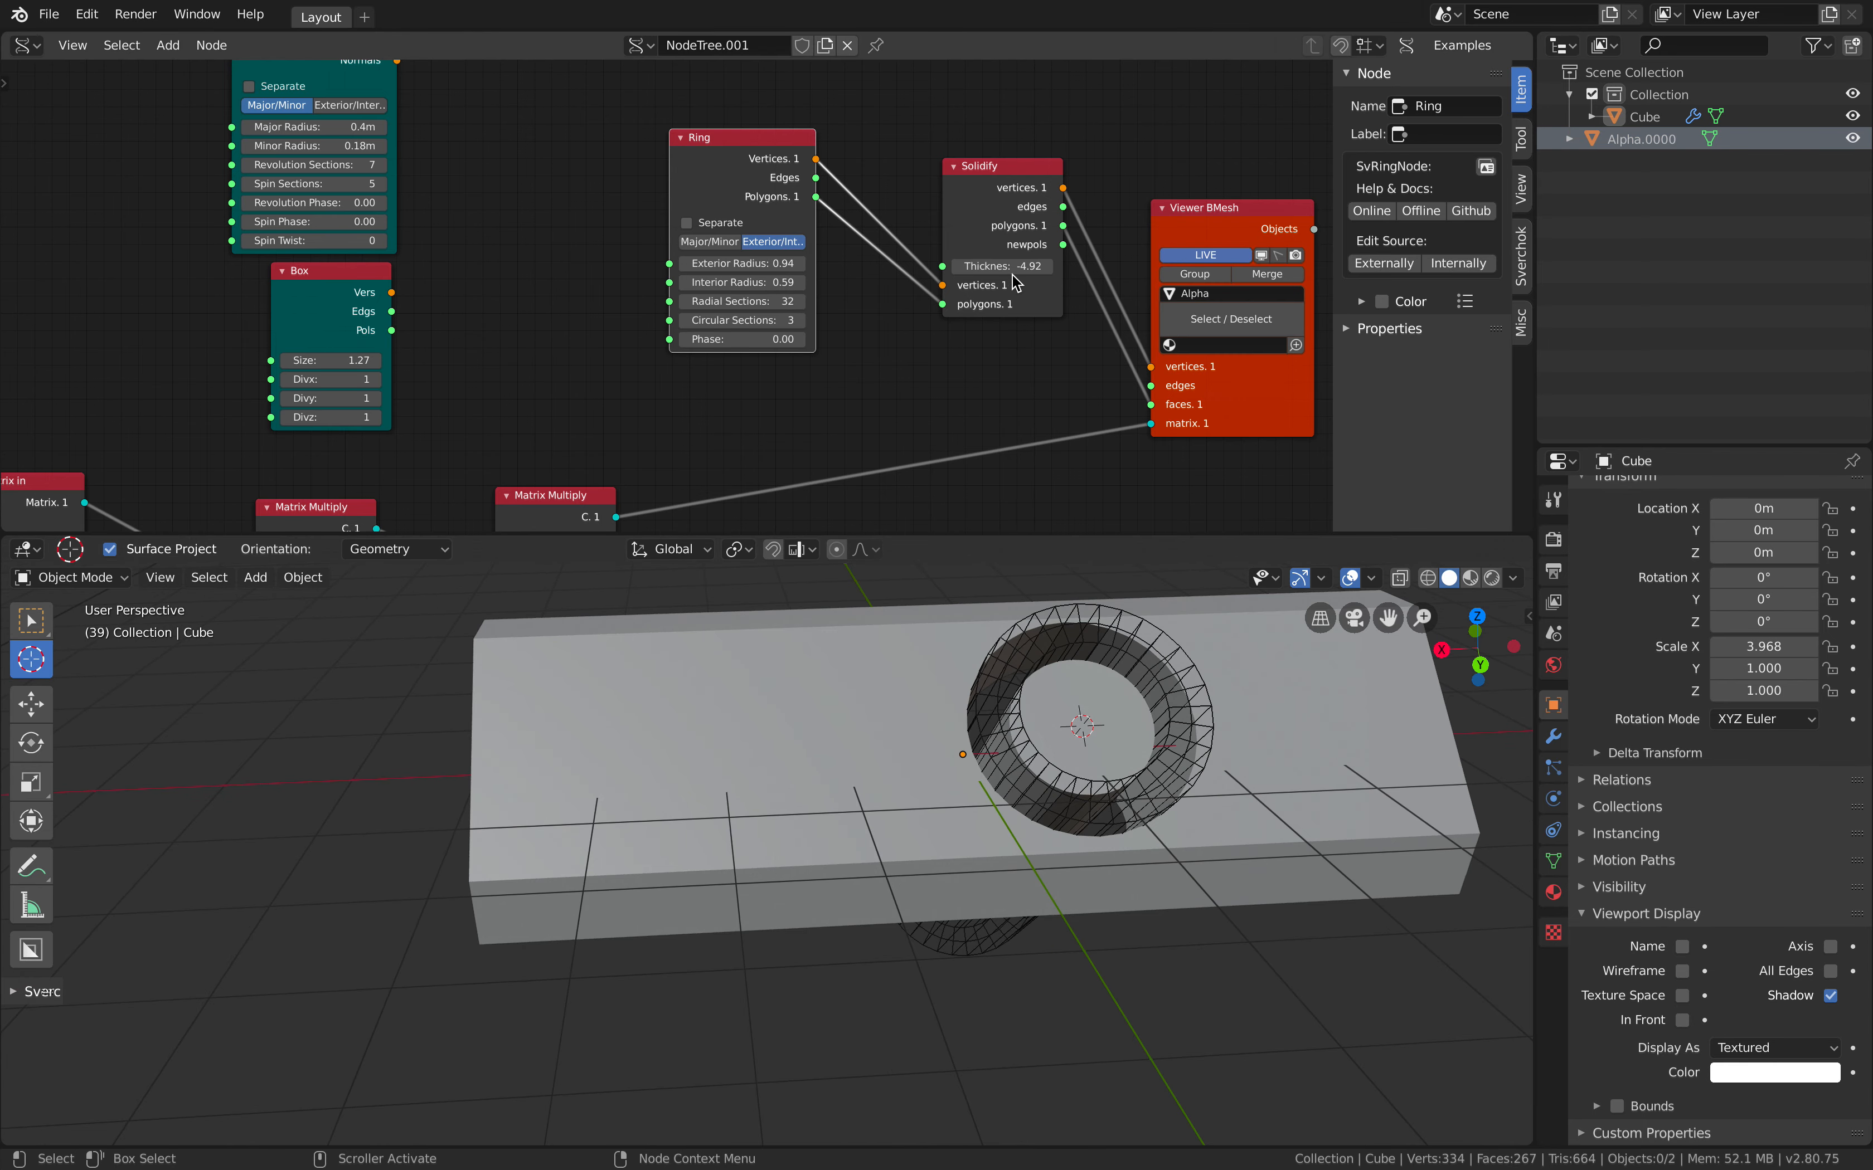
Set the Solidify thickness to -0.66 and place the ring cutter at the end of the sloped face with the 3D cursor
drag(1002, 265, 967, 374)
middle_drag(124, 870, 197, 876)
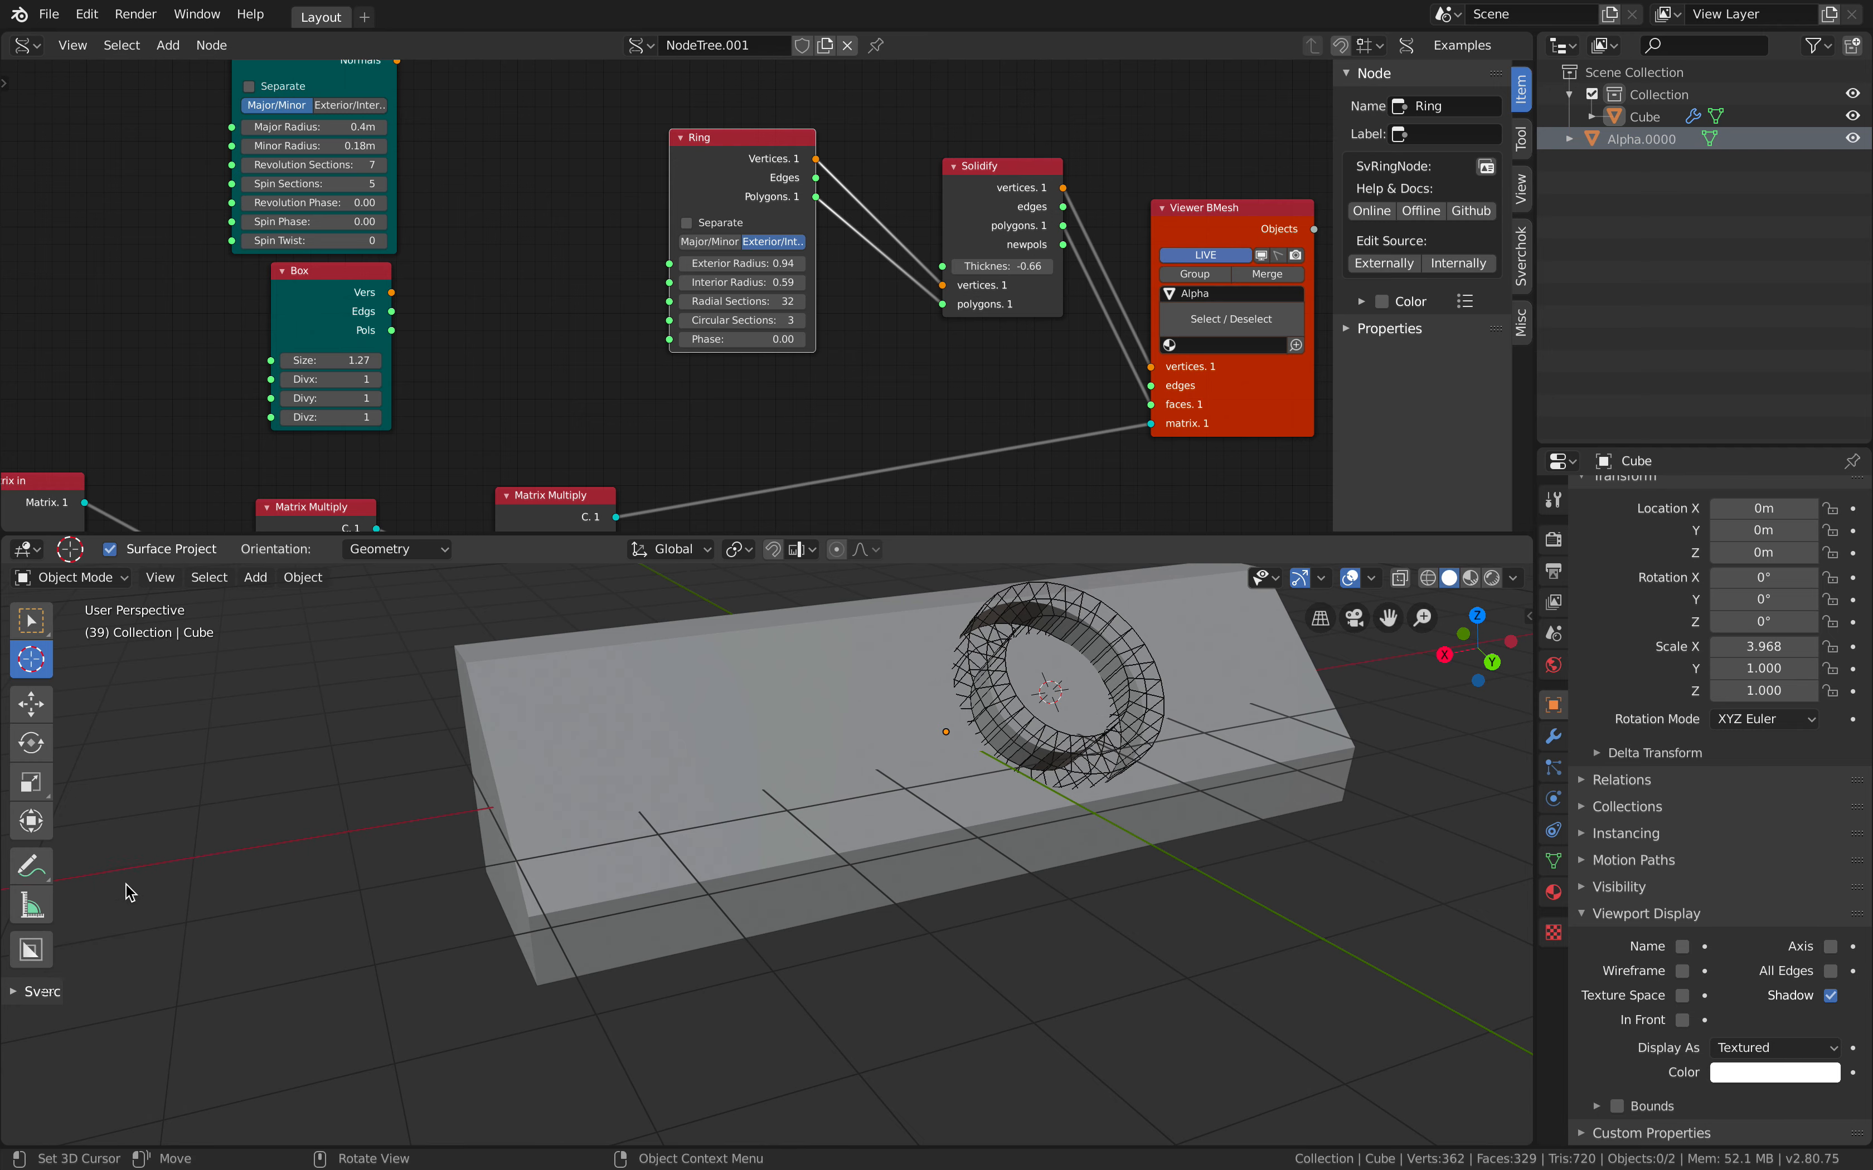
middle_drag(556, 860, 530, 854)
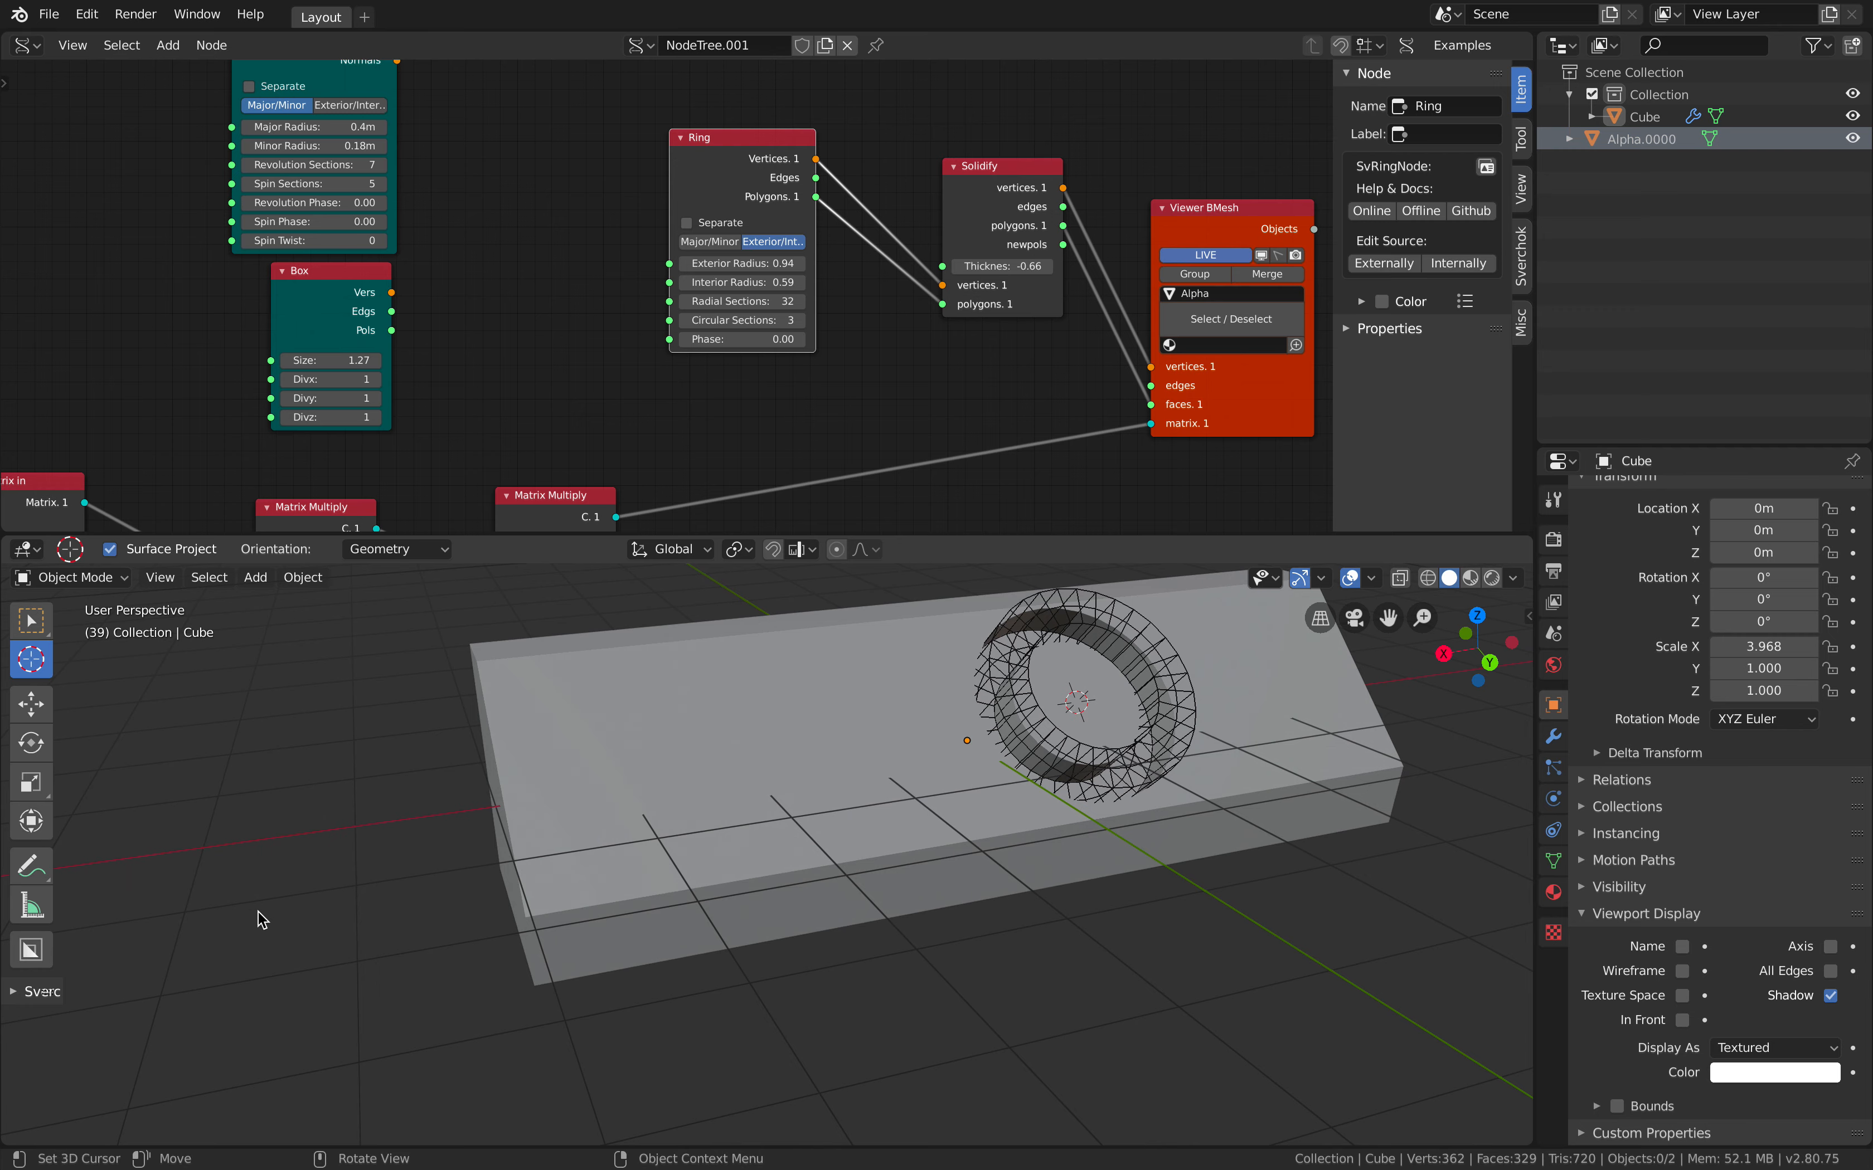
middle_drag(256, 918, 391, 884)
click(459, 735)
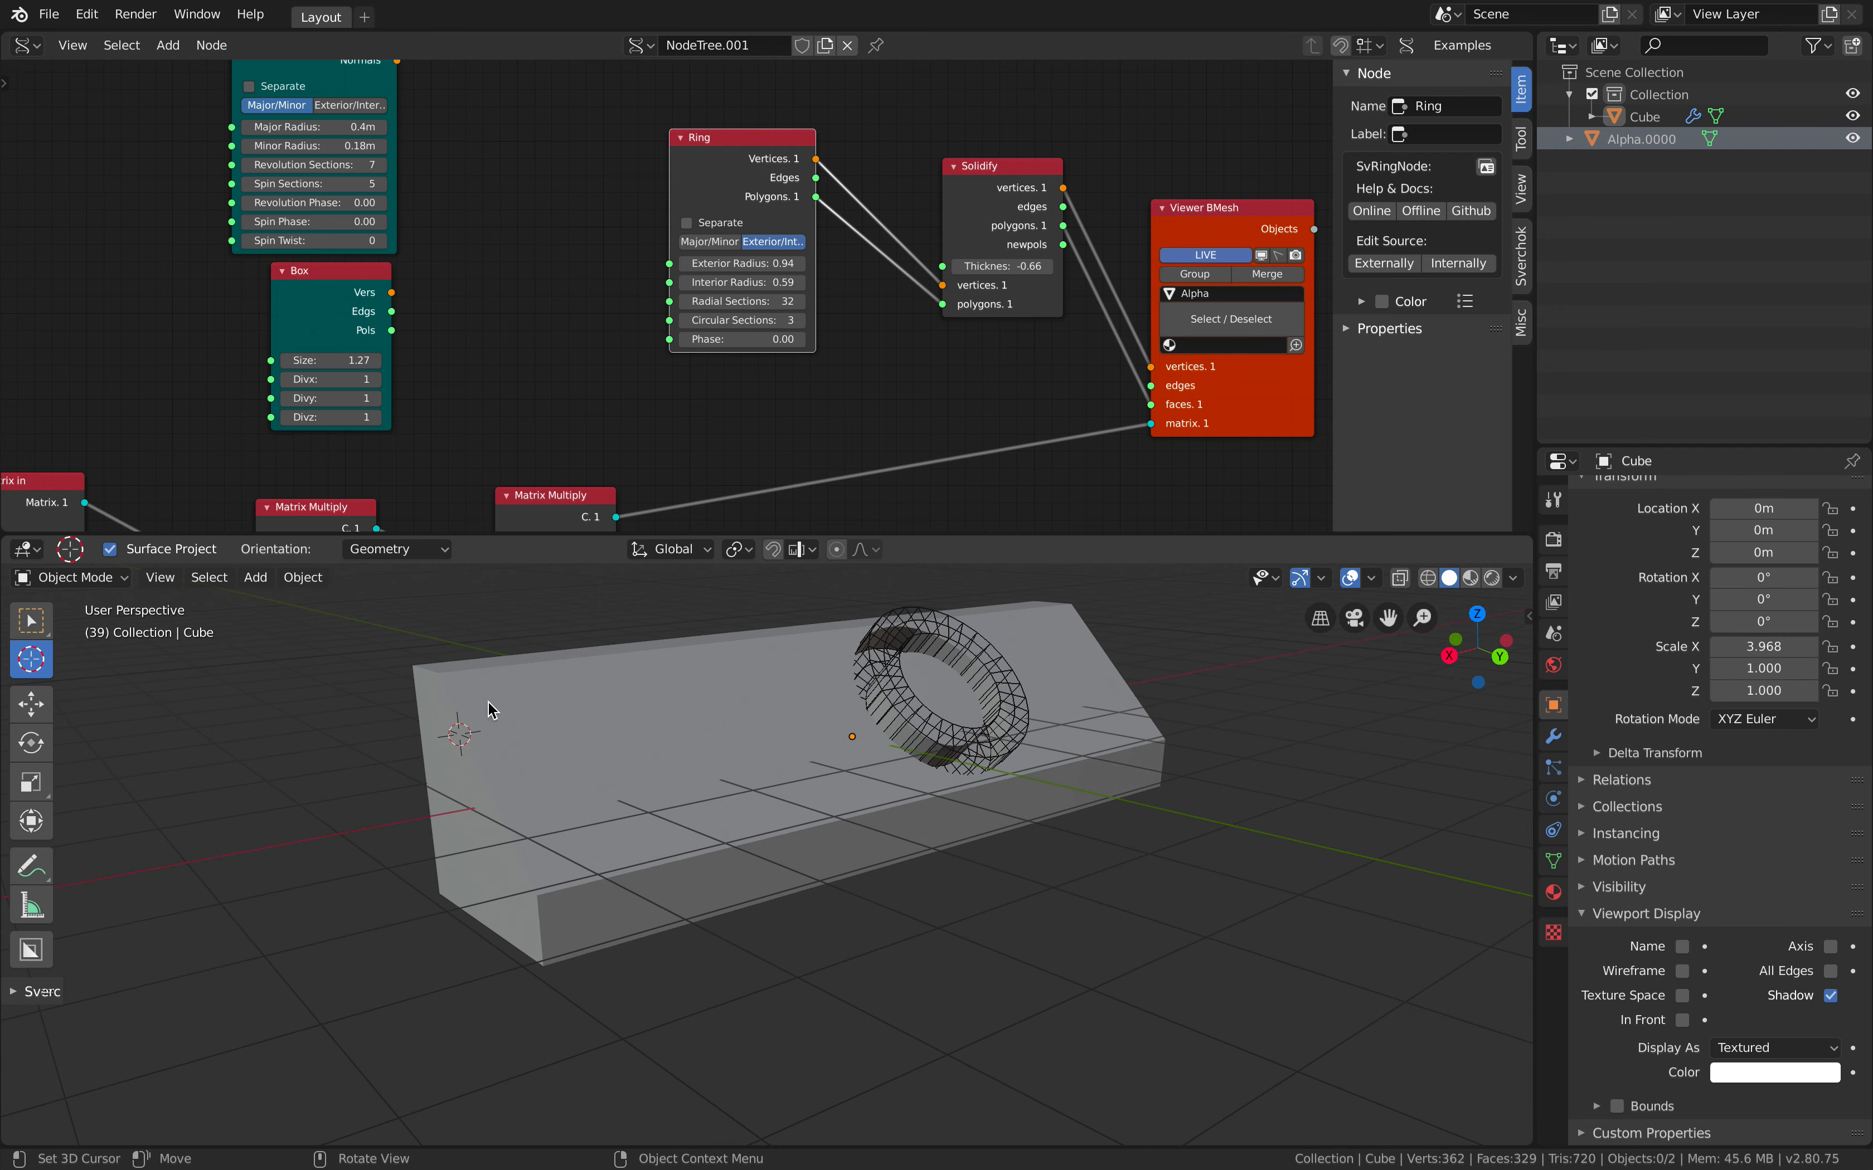
right_click(489, 669)
Select the block and cut three box-shaped recesses into its back face with BoxCutter
shift+click(542, 743)
middle_drag(482, 780, 463, 778)
click(31, 949)
middle_drag(297, 878, 531, 737)
drag(530, 737, 615, 764)
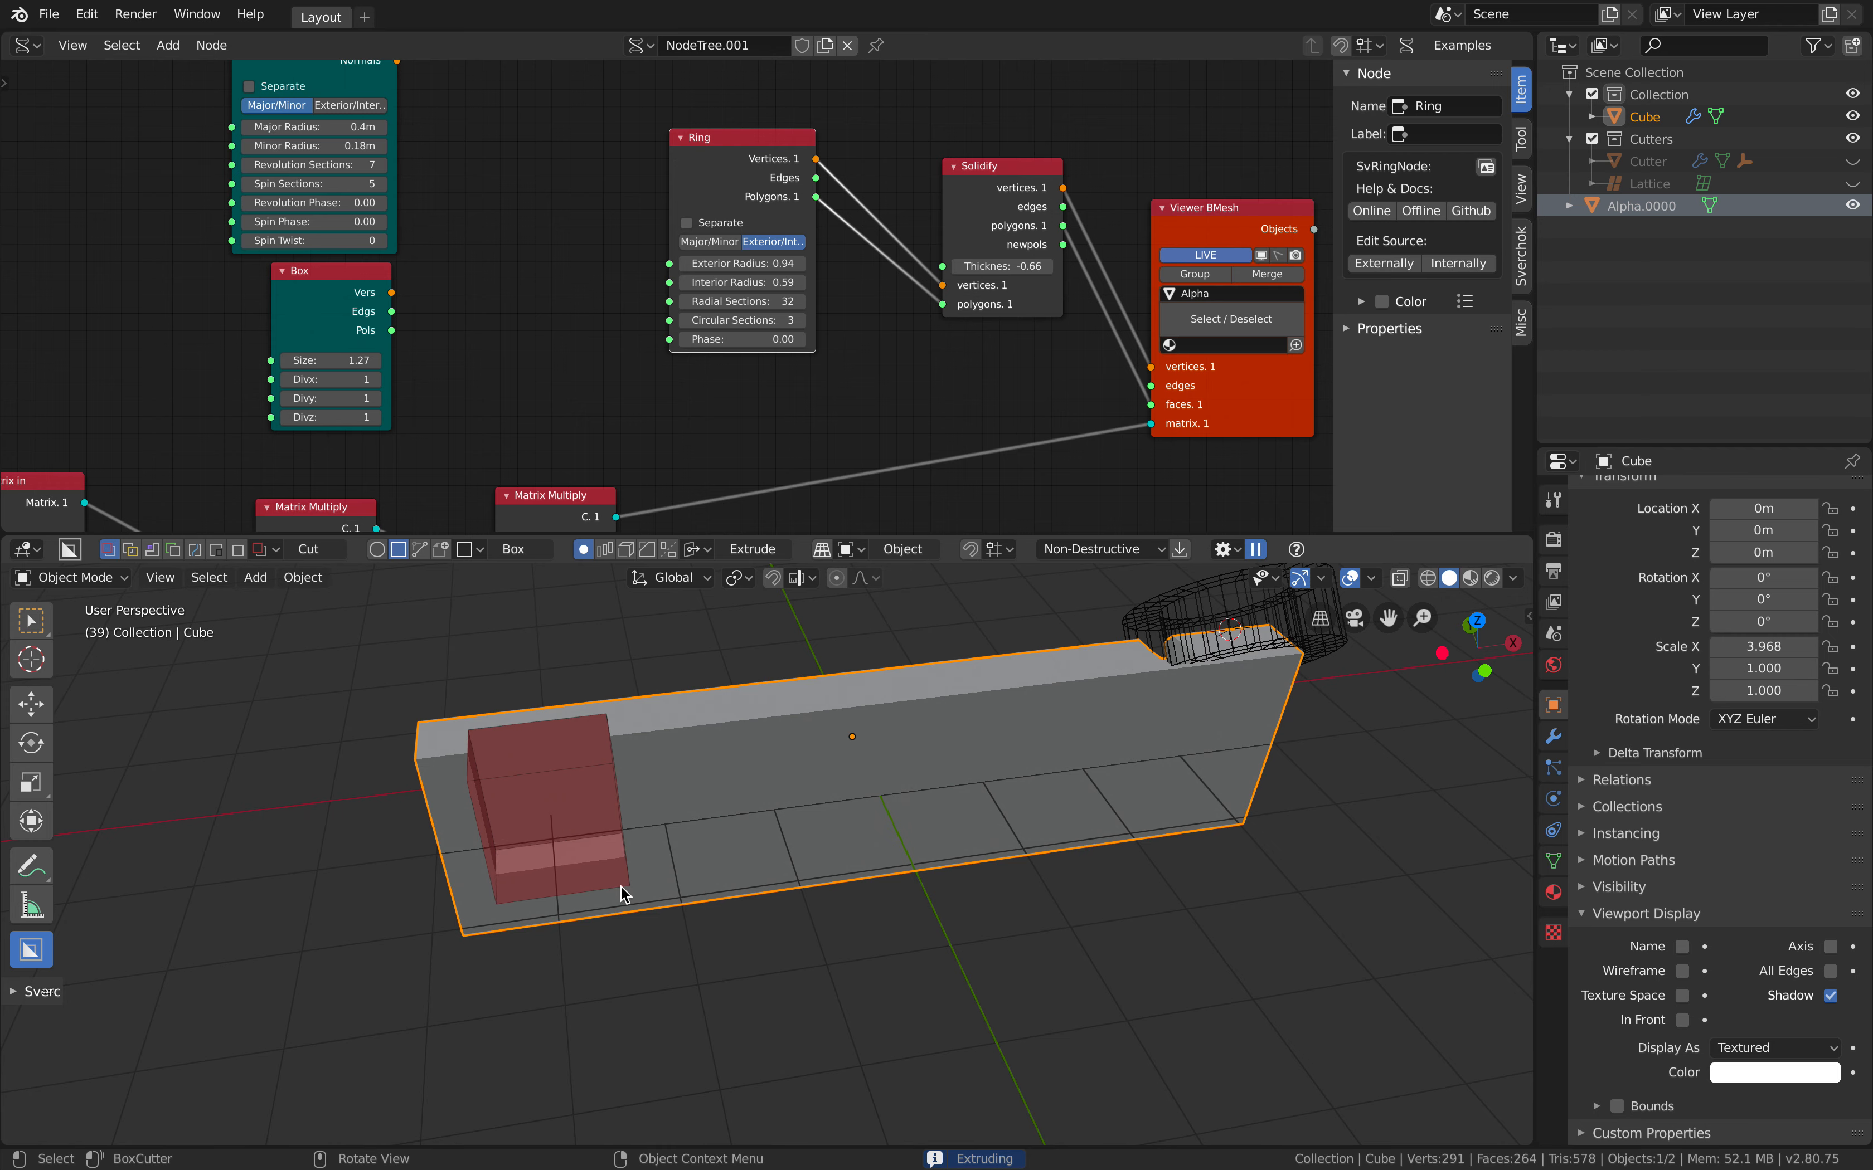
click(623, 939)
drag(700, 711, 791, 739)
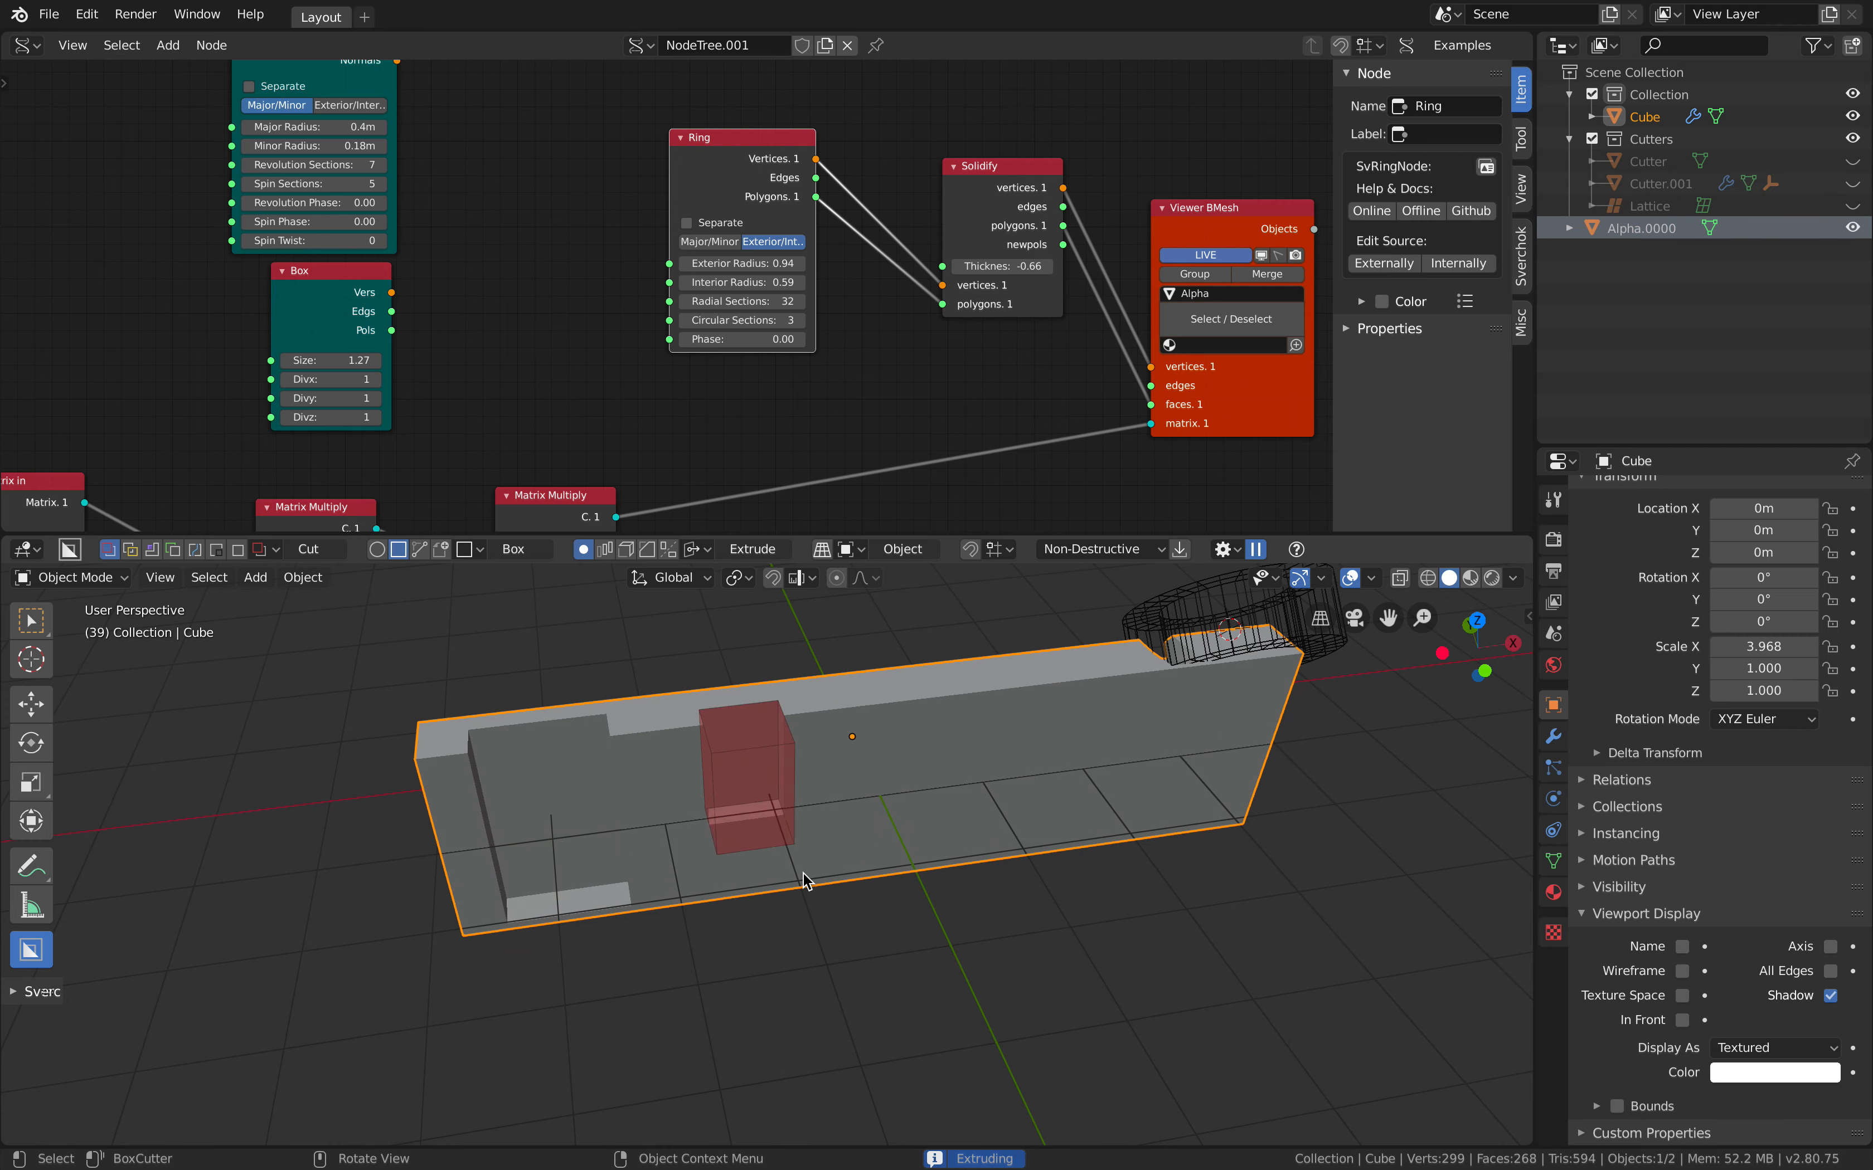
click(803, 898)
drag(894, 690, 1089, 711)
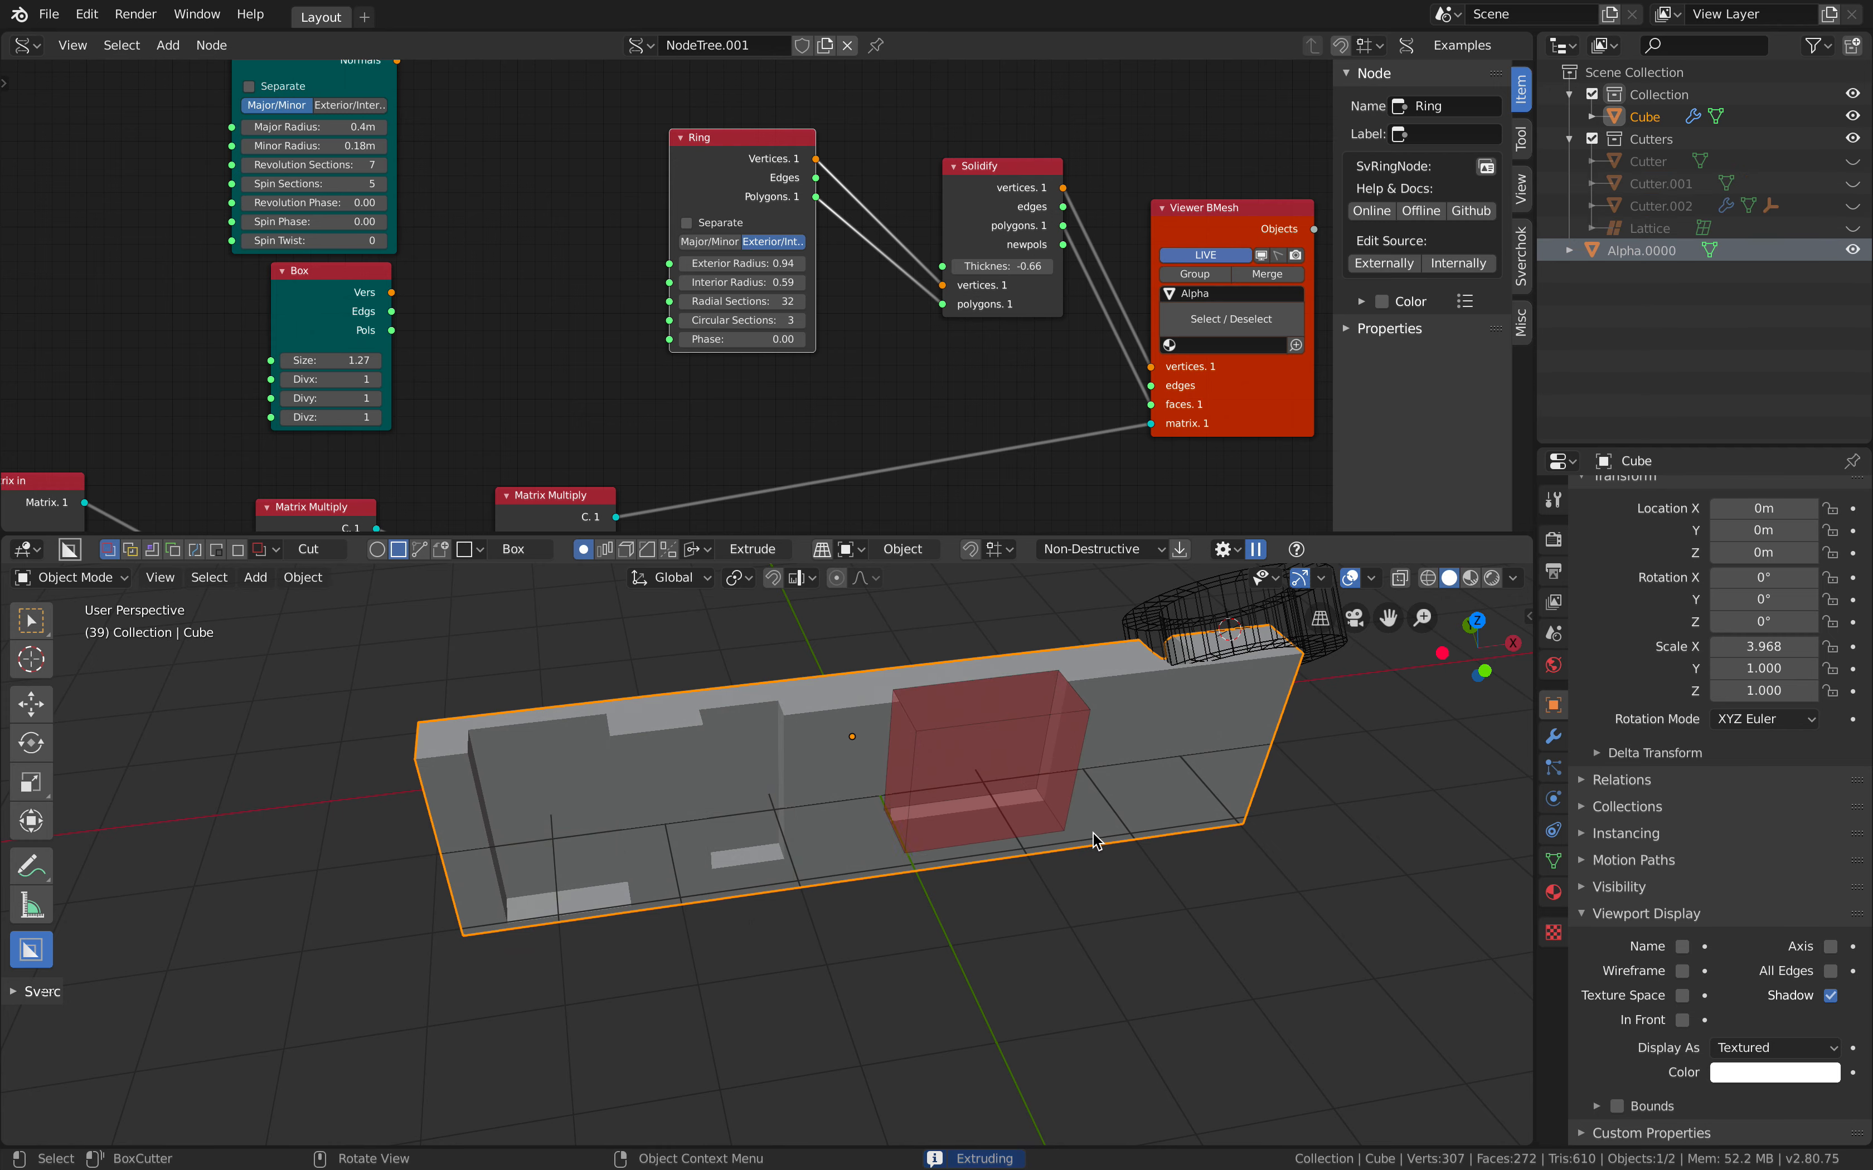
click(1048, 770)
Enable Cavity in the viewport shading options
mouse_move(1047, 768)
middle_down()
mouse_move(1138, 770)
mouse_move(1207, 720)
middle_up()
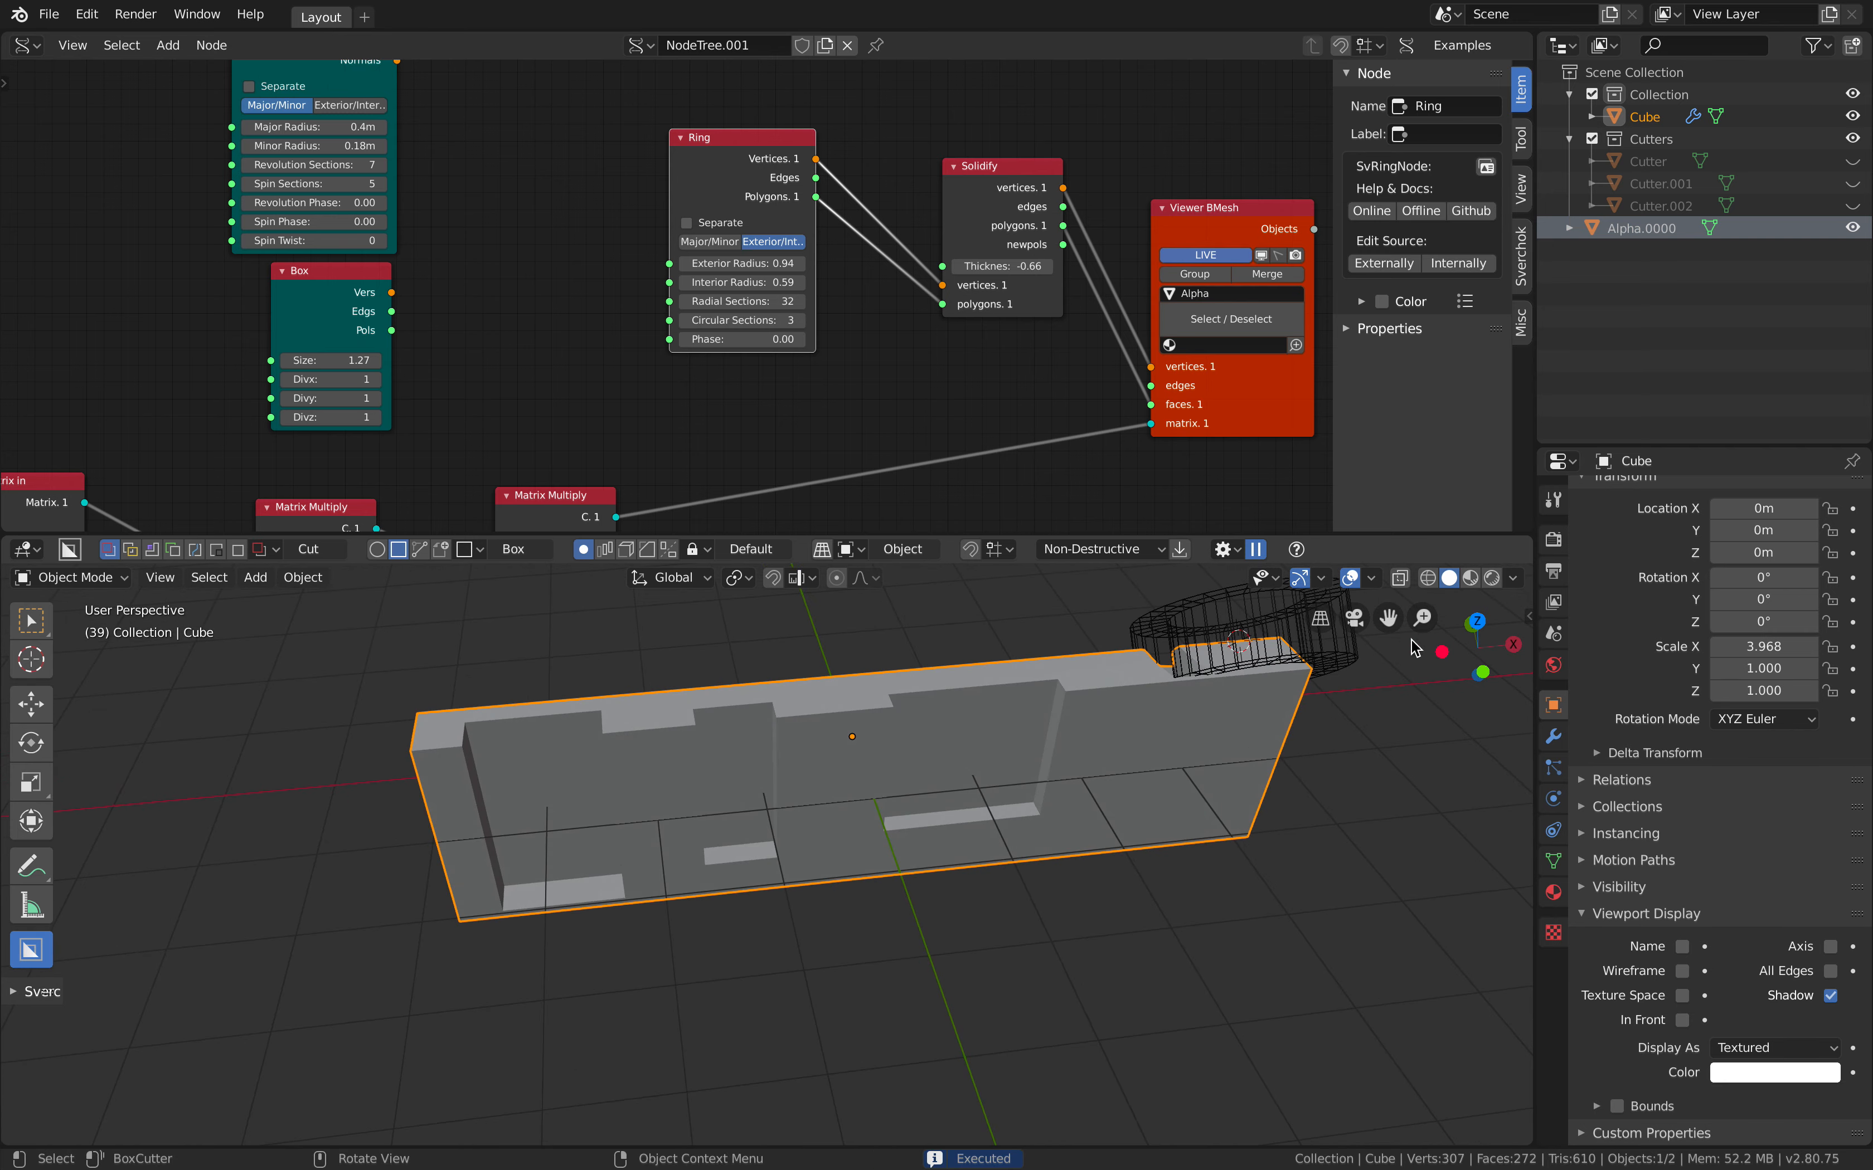
click(1513, 578)
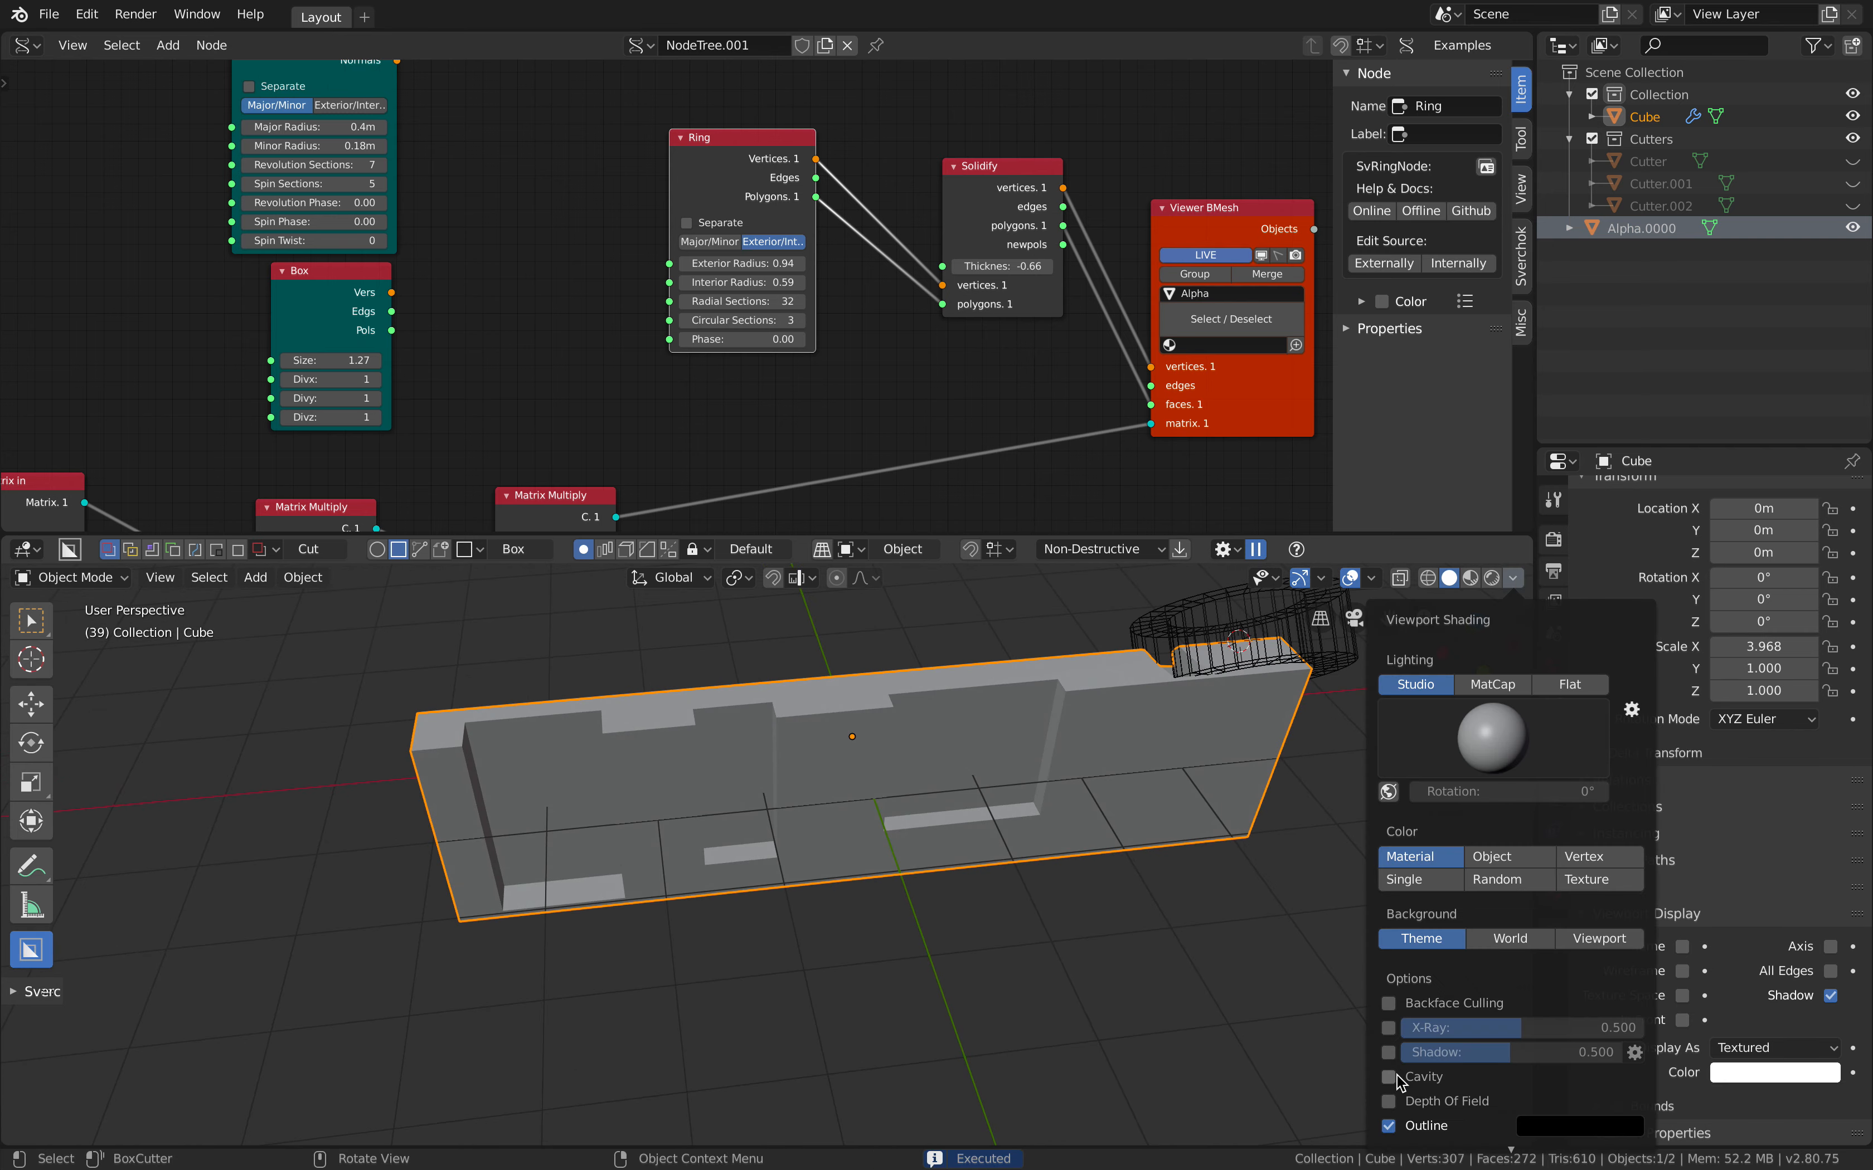
mouse_move(1178, 863)
middle_down()
mouse_move(914, 842)
mouse_move(807, 739)
mouse_move(582, 703)
mouse_move(678, 769)
middle_up()
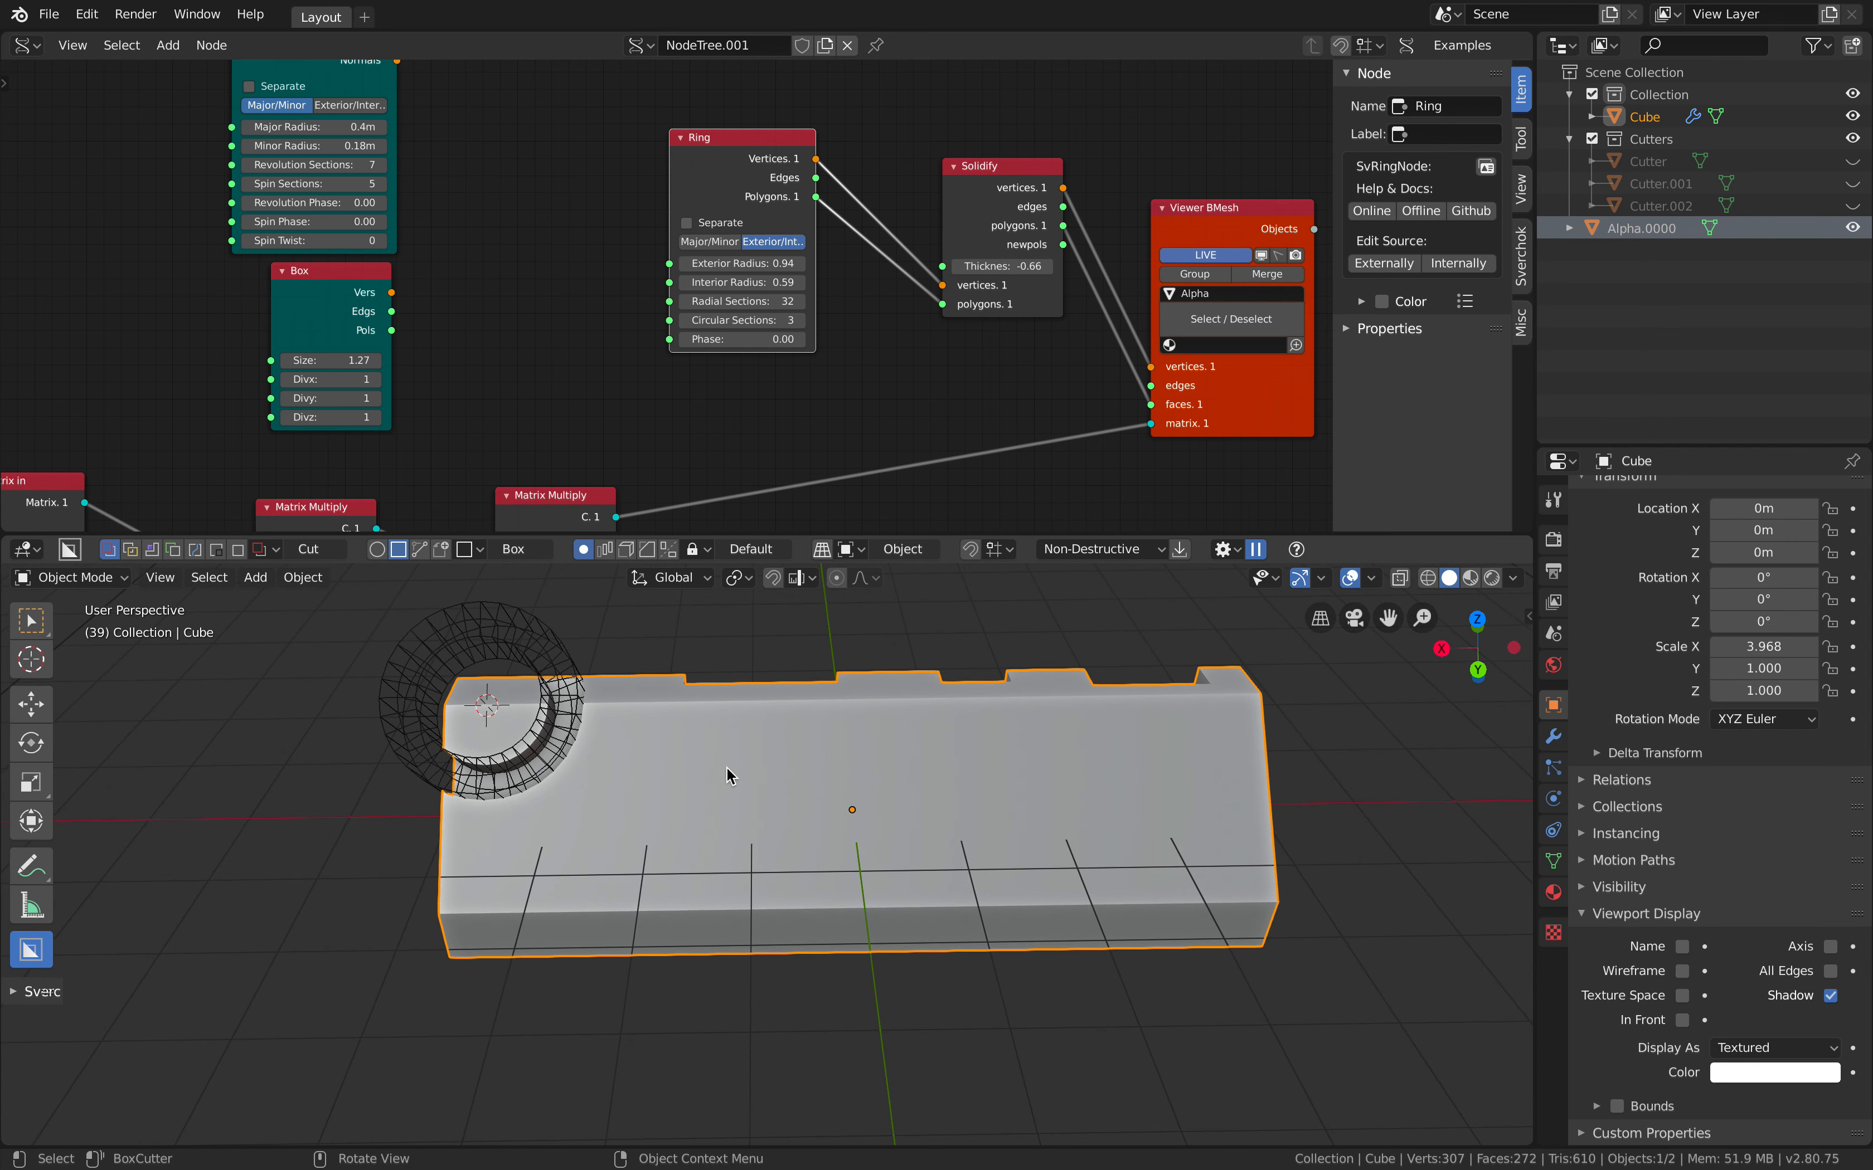
Reposition the ring cutter with the 3D cursor to just beside the middle of the sloped face
click(31, 659)
drag(642, 770, 719, 795)
drag(853, 806, 746, 802)
key(Right)
key(Right)
middle_drag(244, 701, 224, 697)
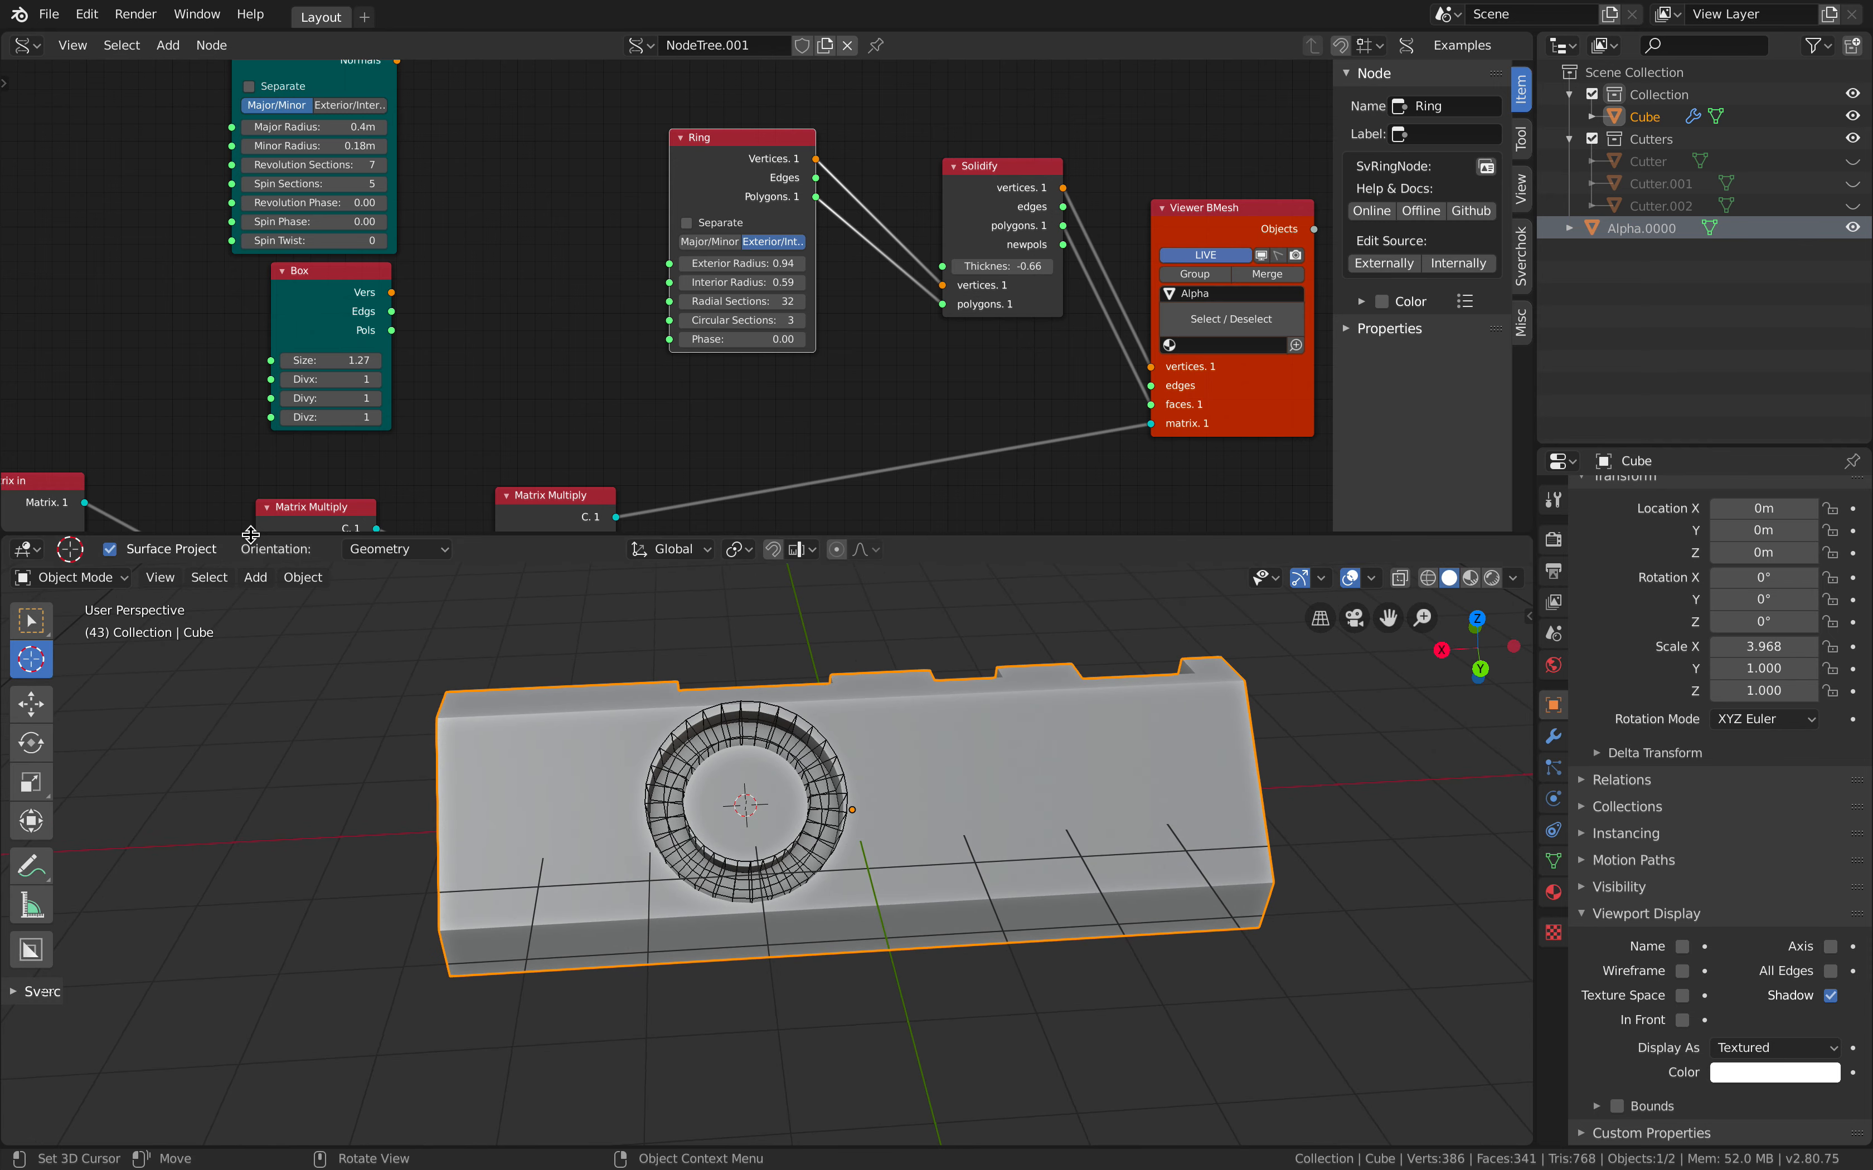
Enlarge the 3D viewport slightly, switch to the Select Box tool and deselect everything
drag(253, 533, 251, 526)
scroll(464, 341, down, 3)
middle_drag(488, 335, 522, 291)
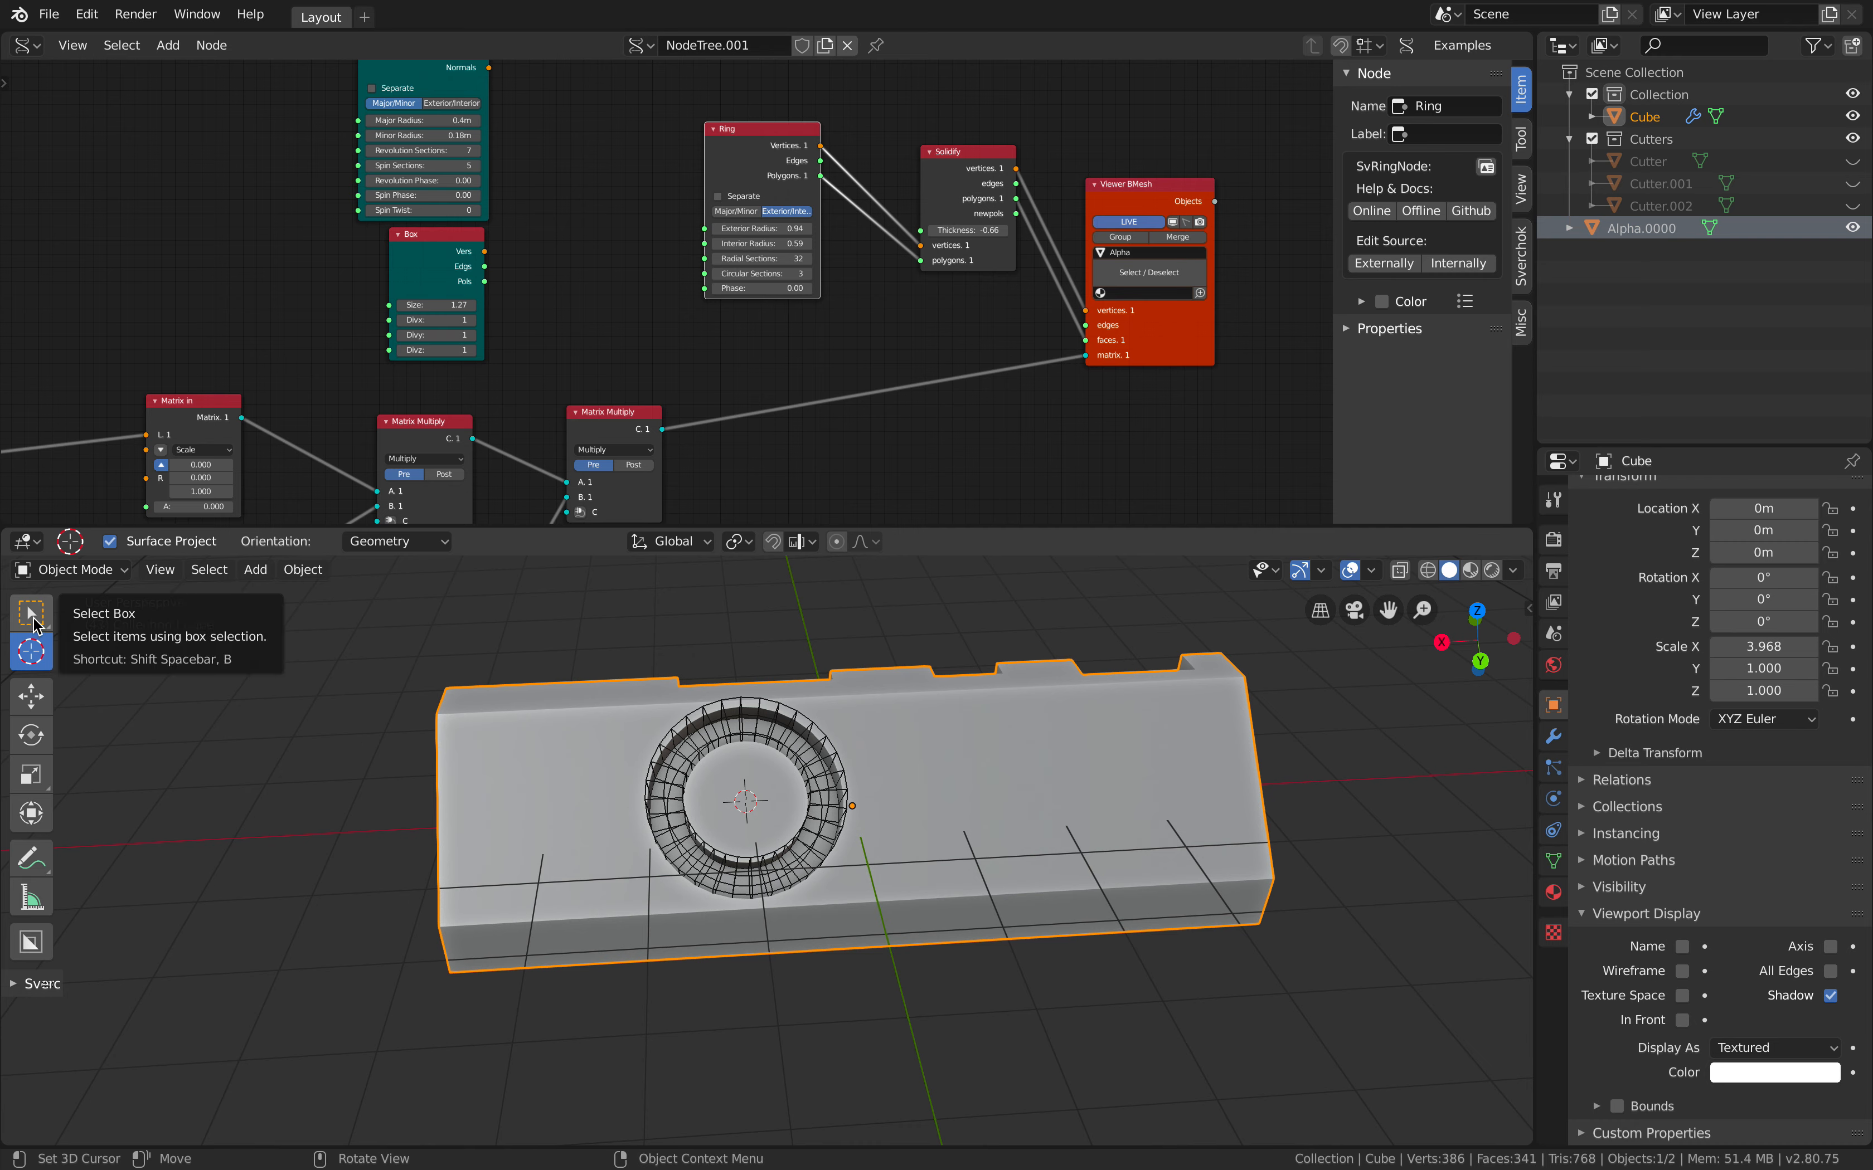
click(34, 619)
click(386, 734)
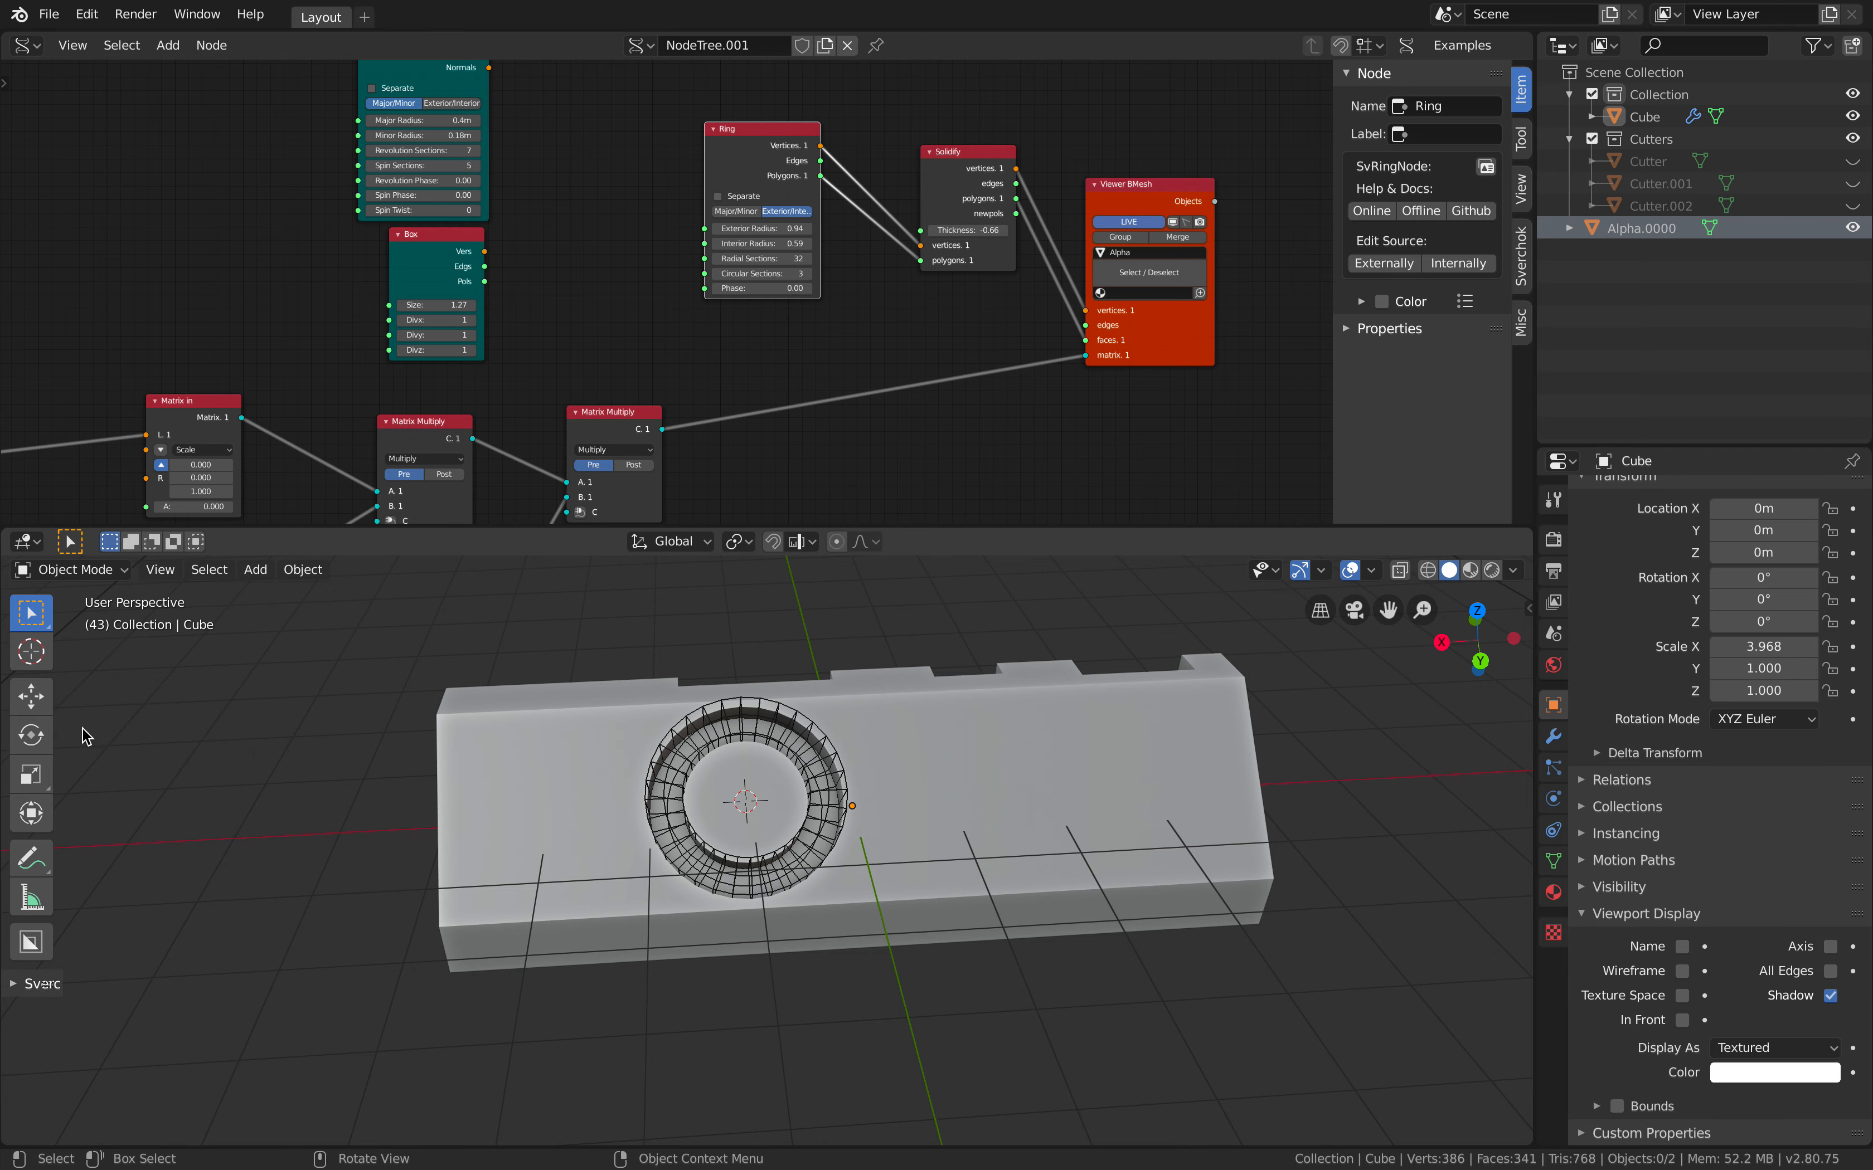
middle_drag(286, 774, 289, 763)
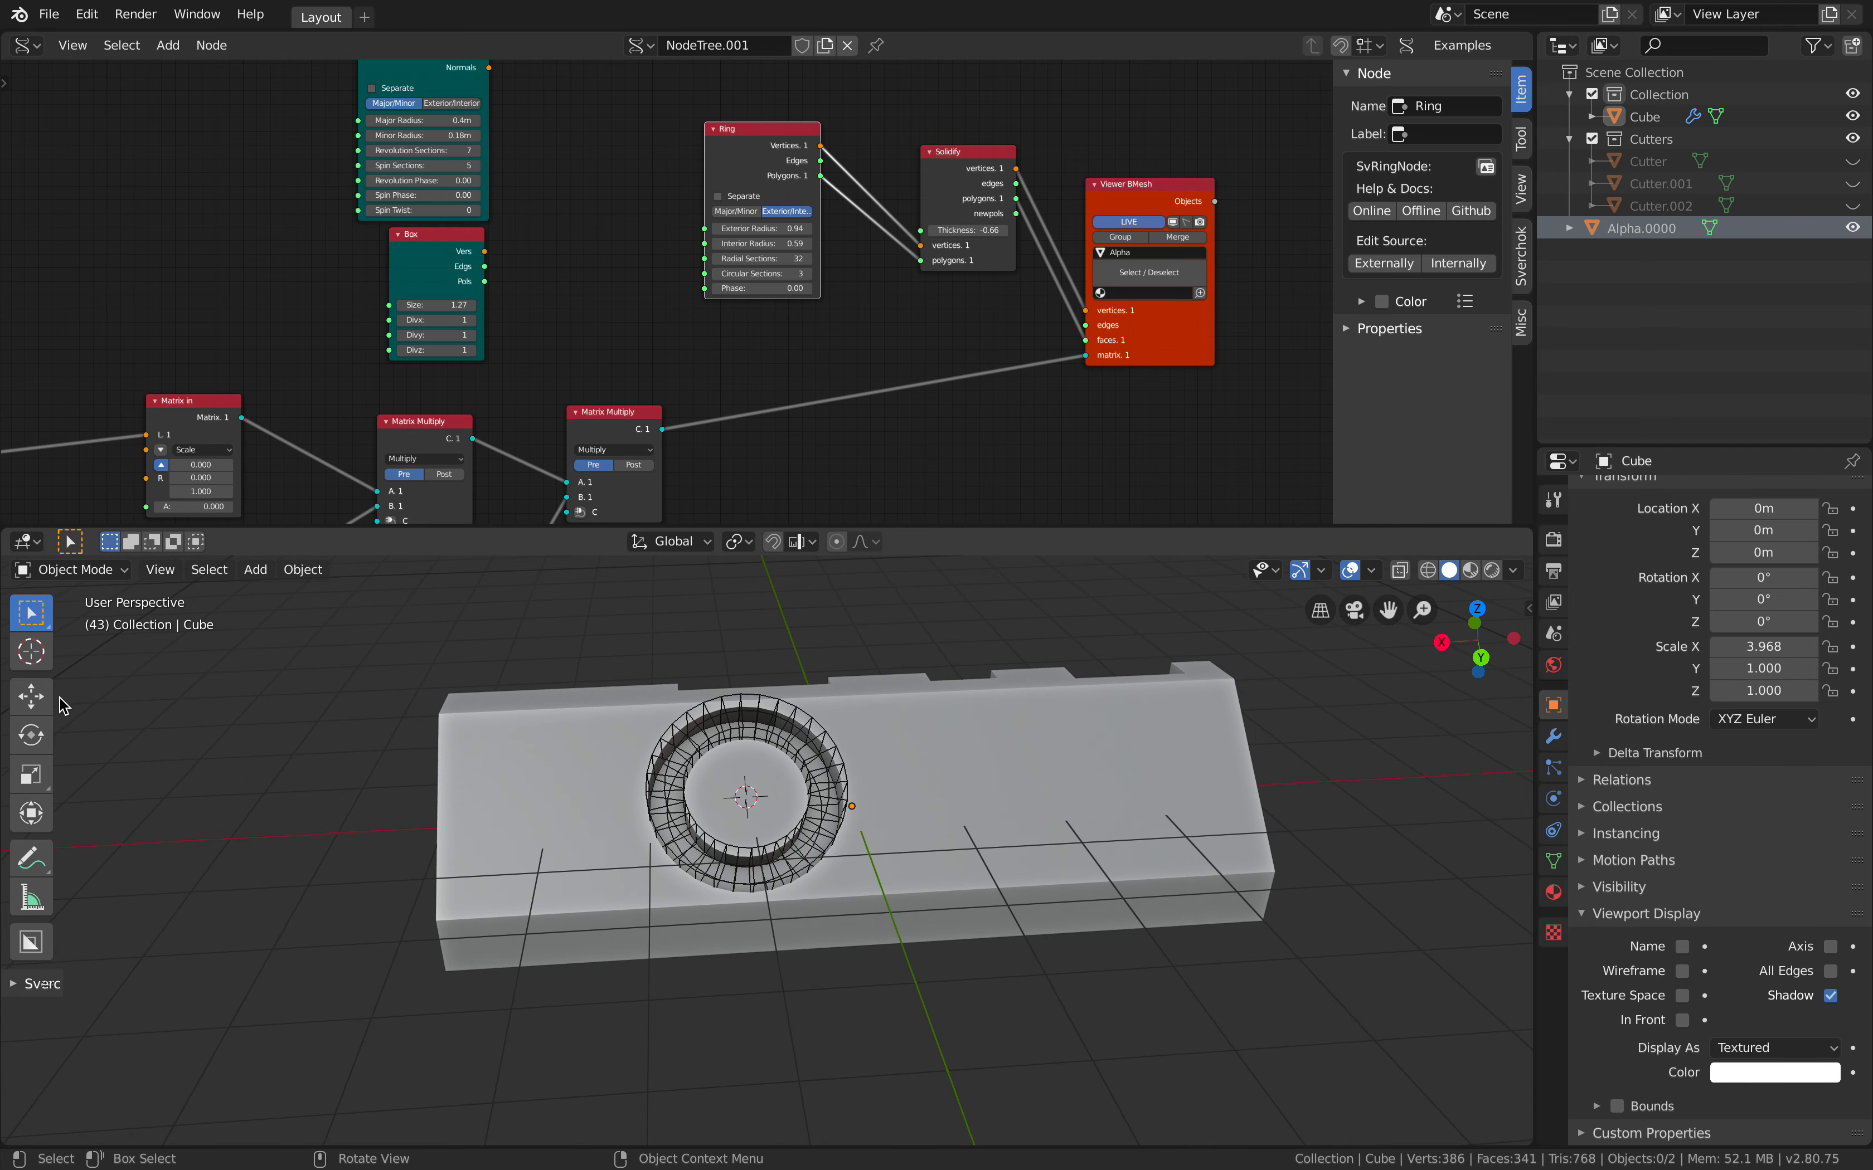
Activate the Scale tool and select the wireframe ring cutter on the sloped face
click(35, 697)
click(35, 735)
click(38, 774)
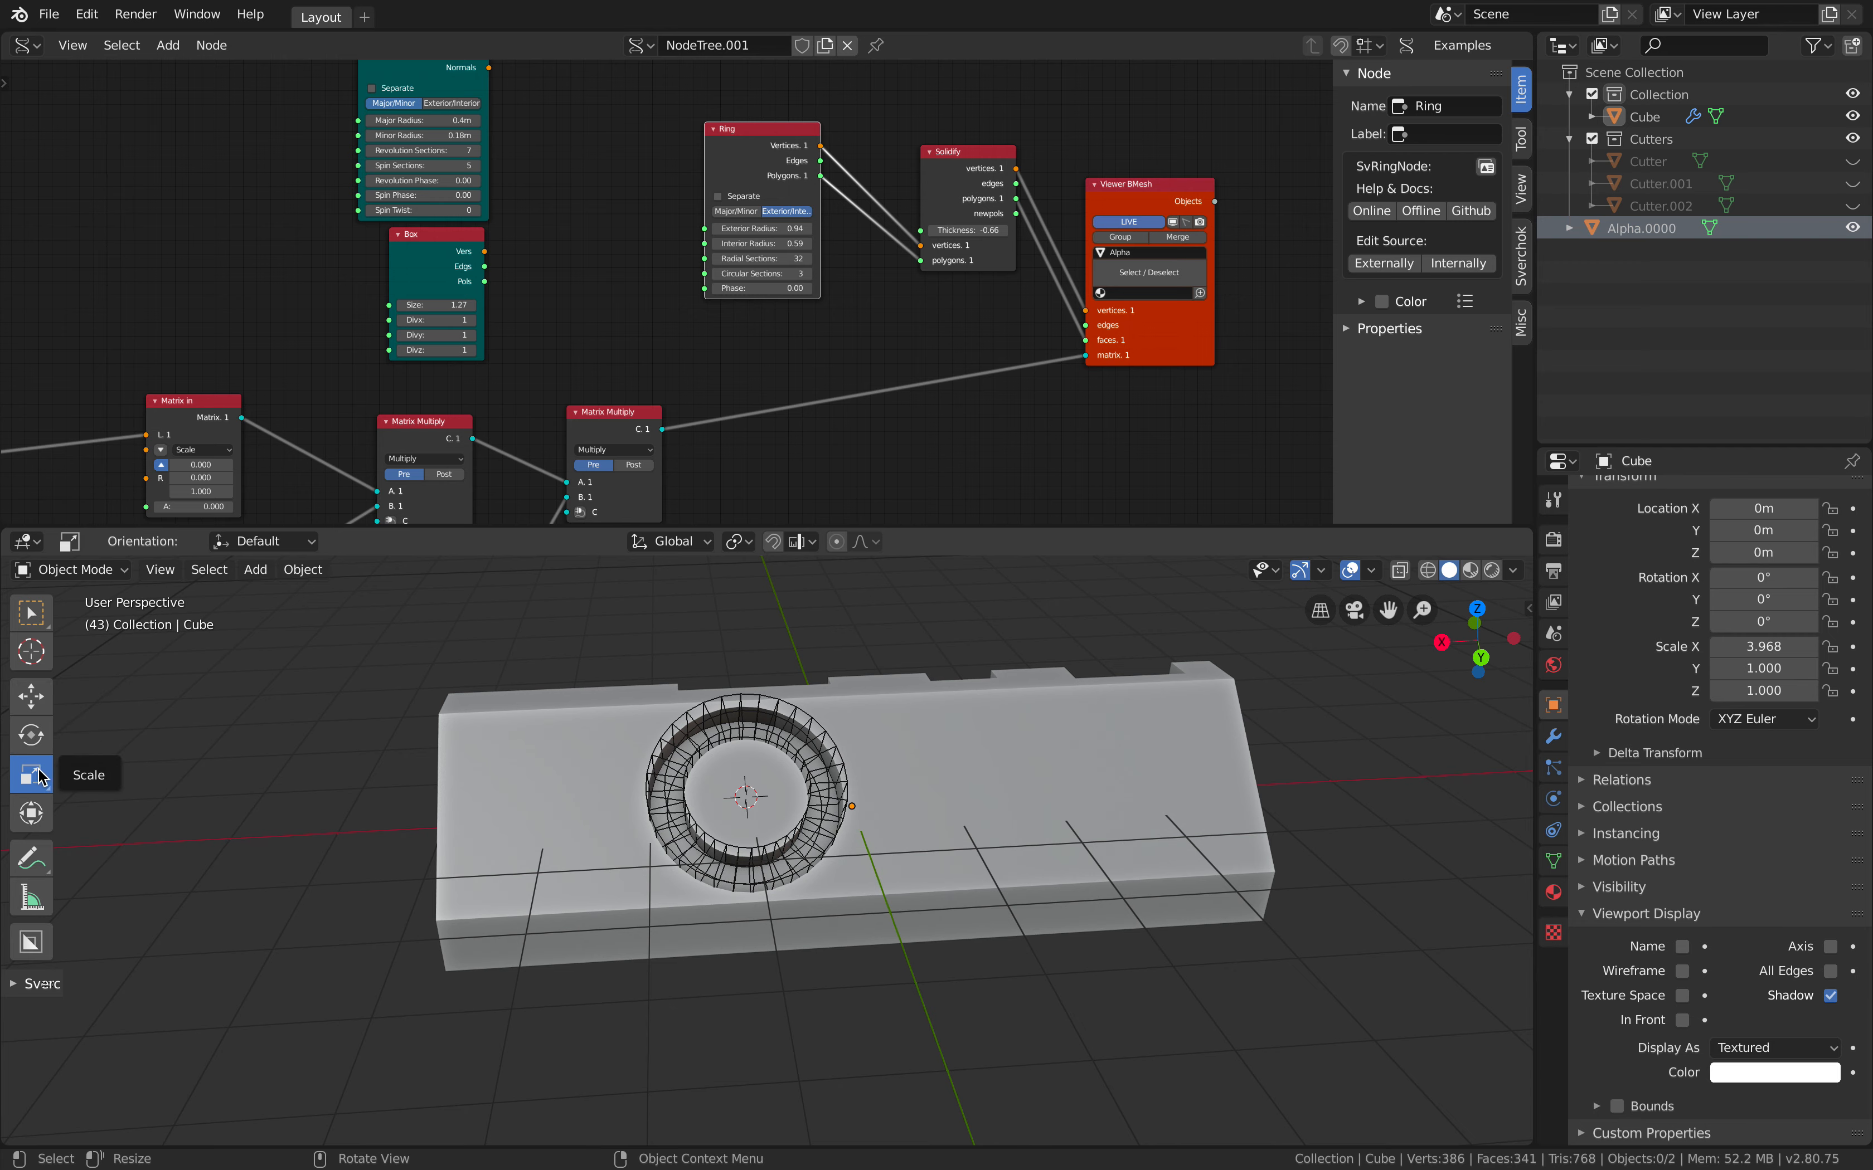
middle_drag(292, 783, 542, 743)
drag(689, 659, 683, 655)
click(664, 637)
ctrl+middle_drag(674, 668, 820, 643)
click(734, 653)
Set the Solidify thickness to -0.60
scroll(742, 402, up, 1)
scroll(737, 395, up, 1)
middle_drag(925, 327, 884, 336)
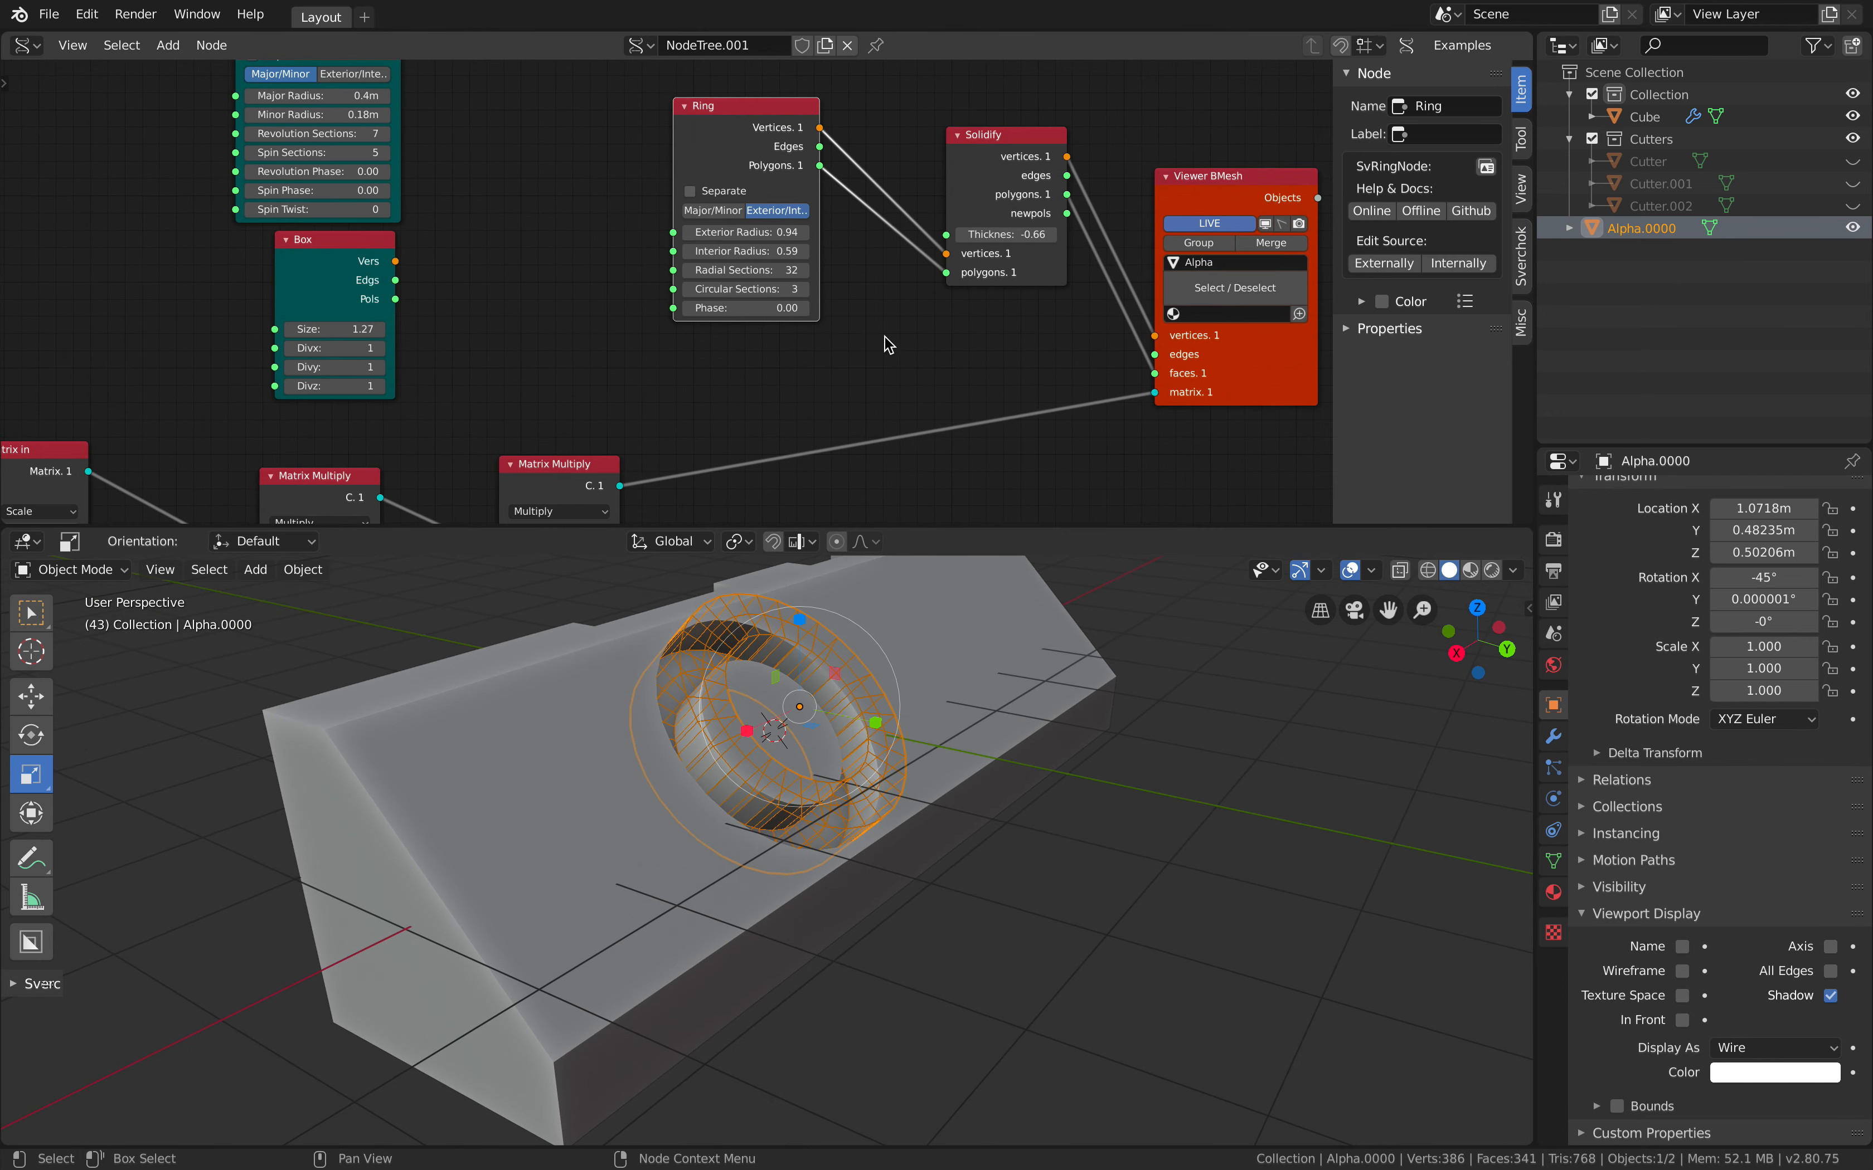
mouse_move(1002, 235)
mouse_down()
mouse_move(1033, 235)
mouse_move(1006, 235)
mouse_up()
Reselect the ring cutter and duplicate it in place
middle_drag(1029, 611, 874, 627)
middle_drag(704, 623, 711, 577)
key(a)
click(710, 586)
shift+click(809, 633)
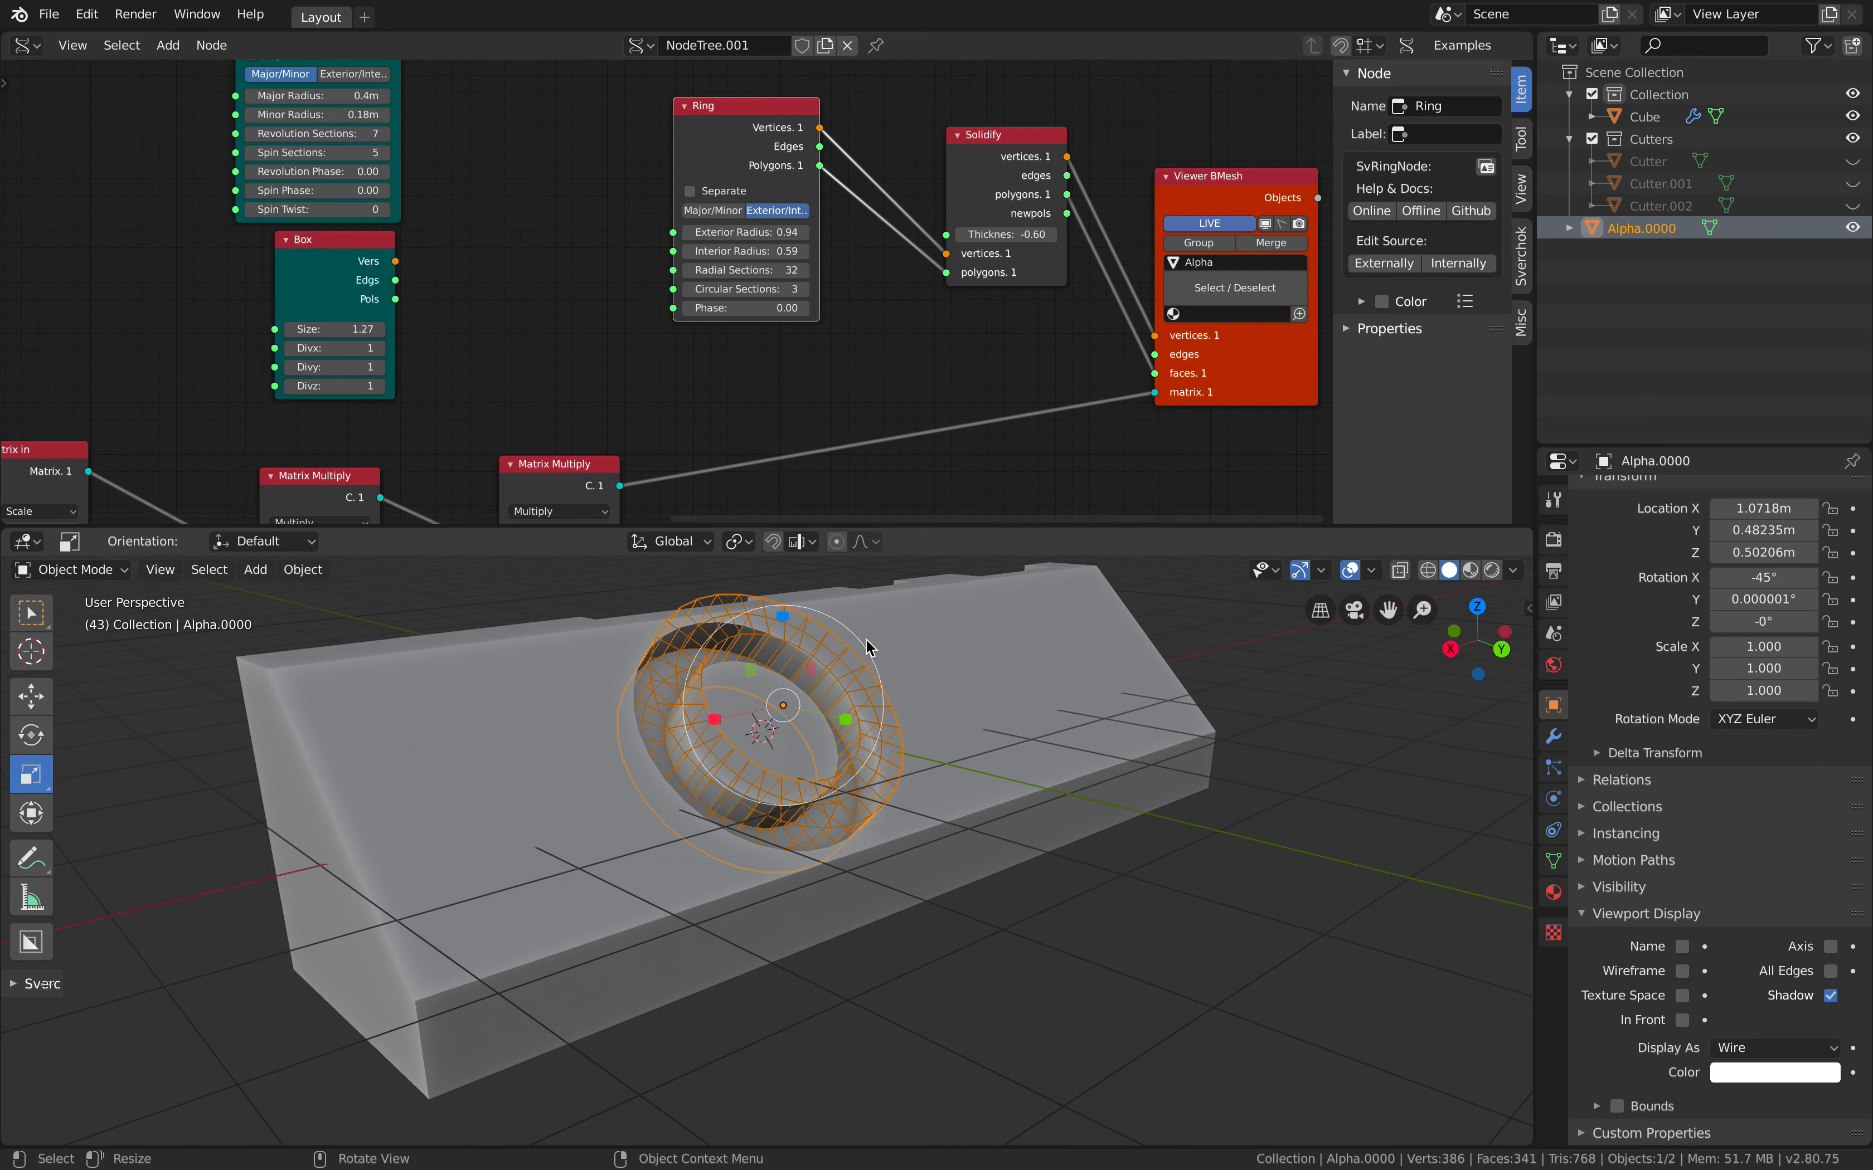
middle_drag(1208, 735, 958, 742)
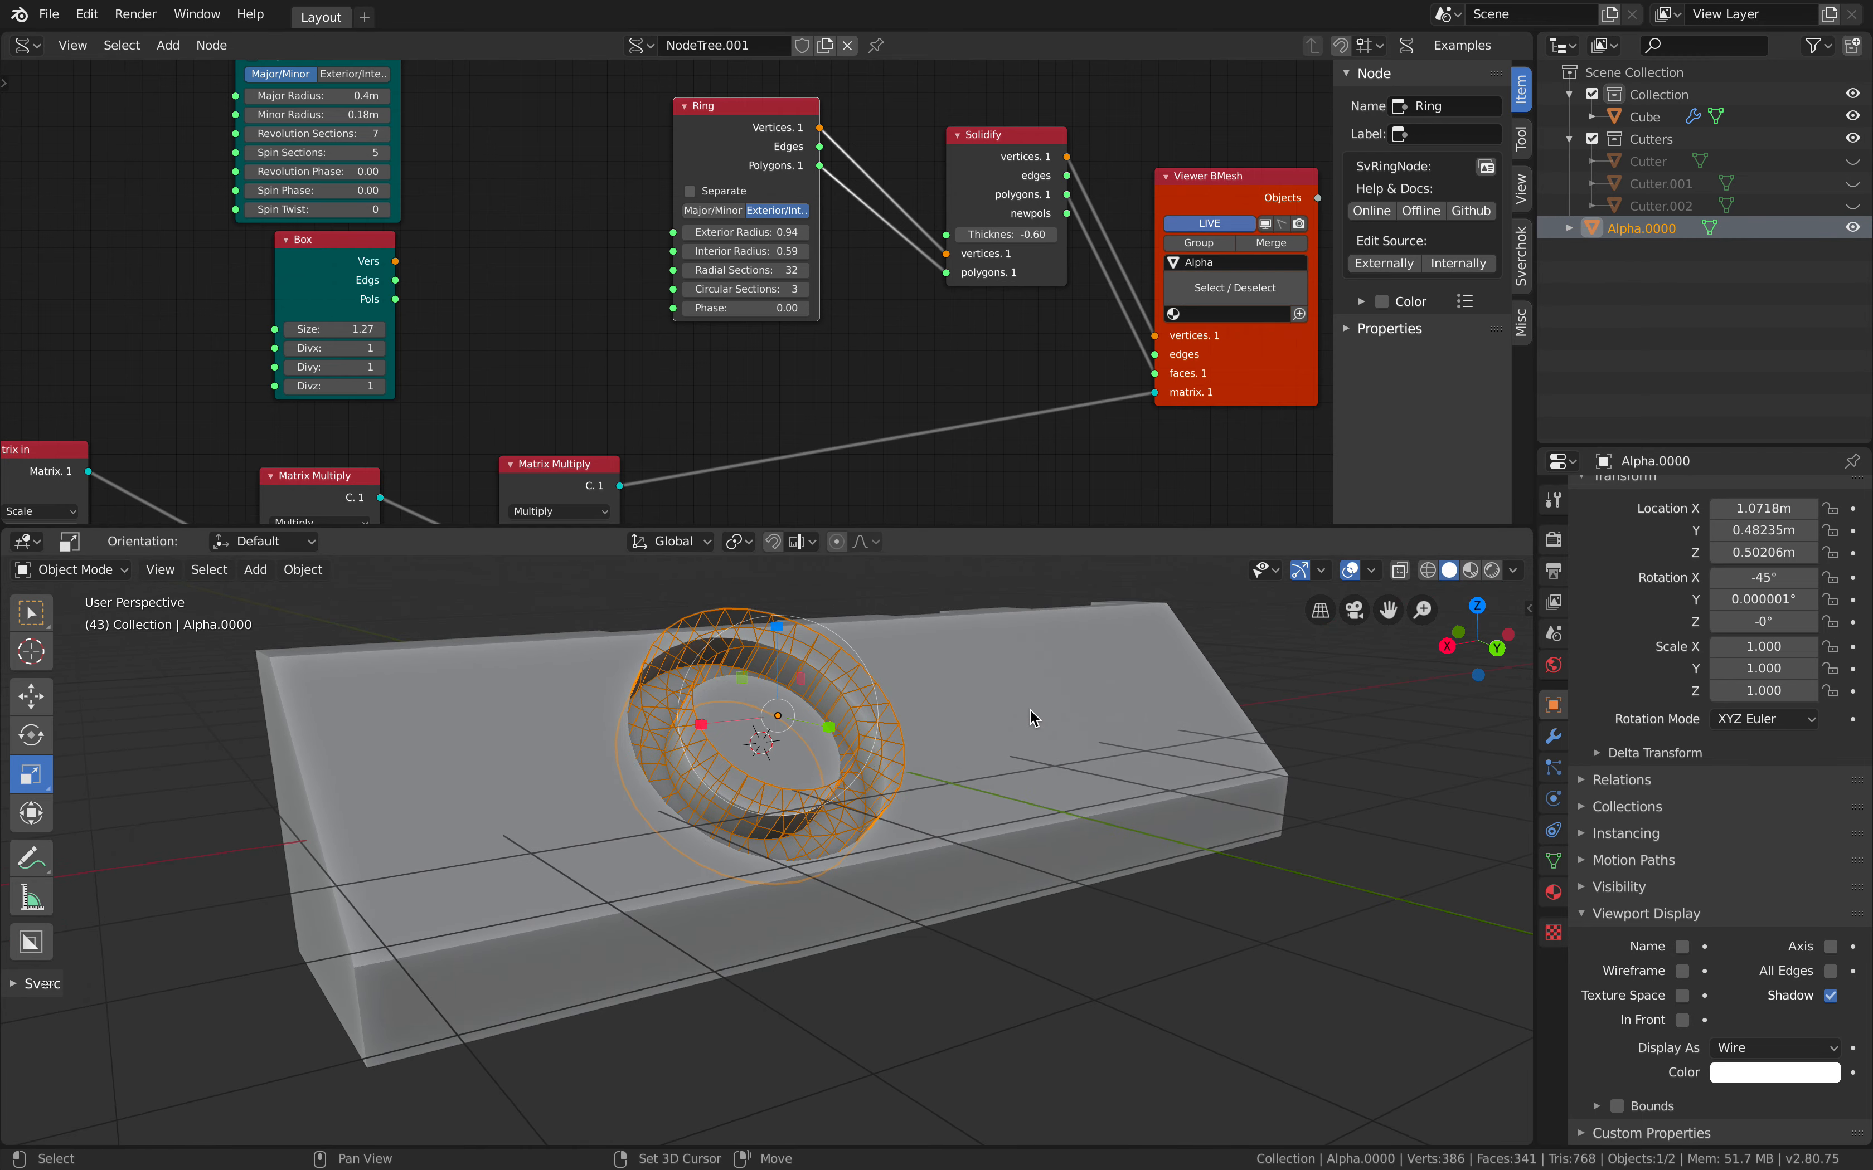
key(shift+d)
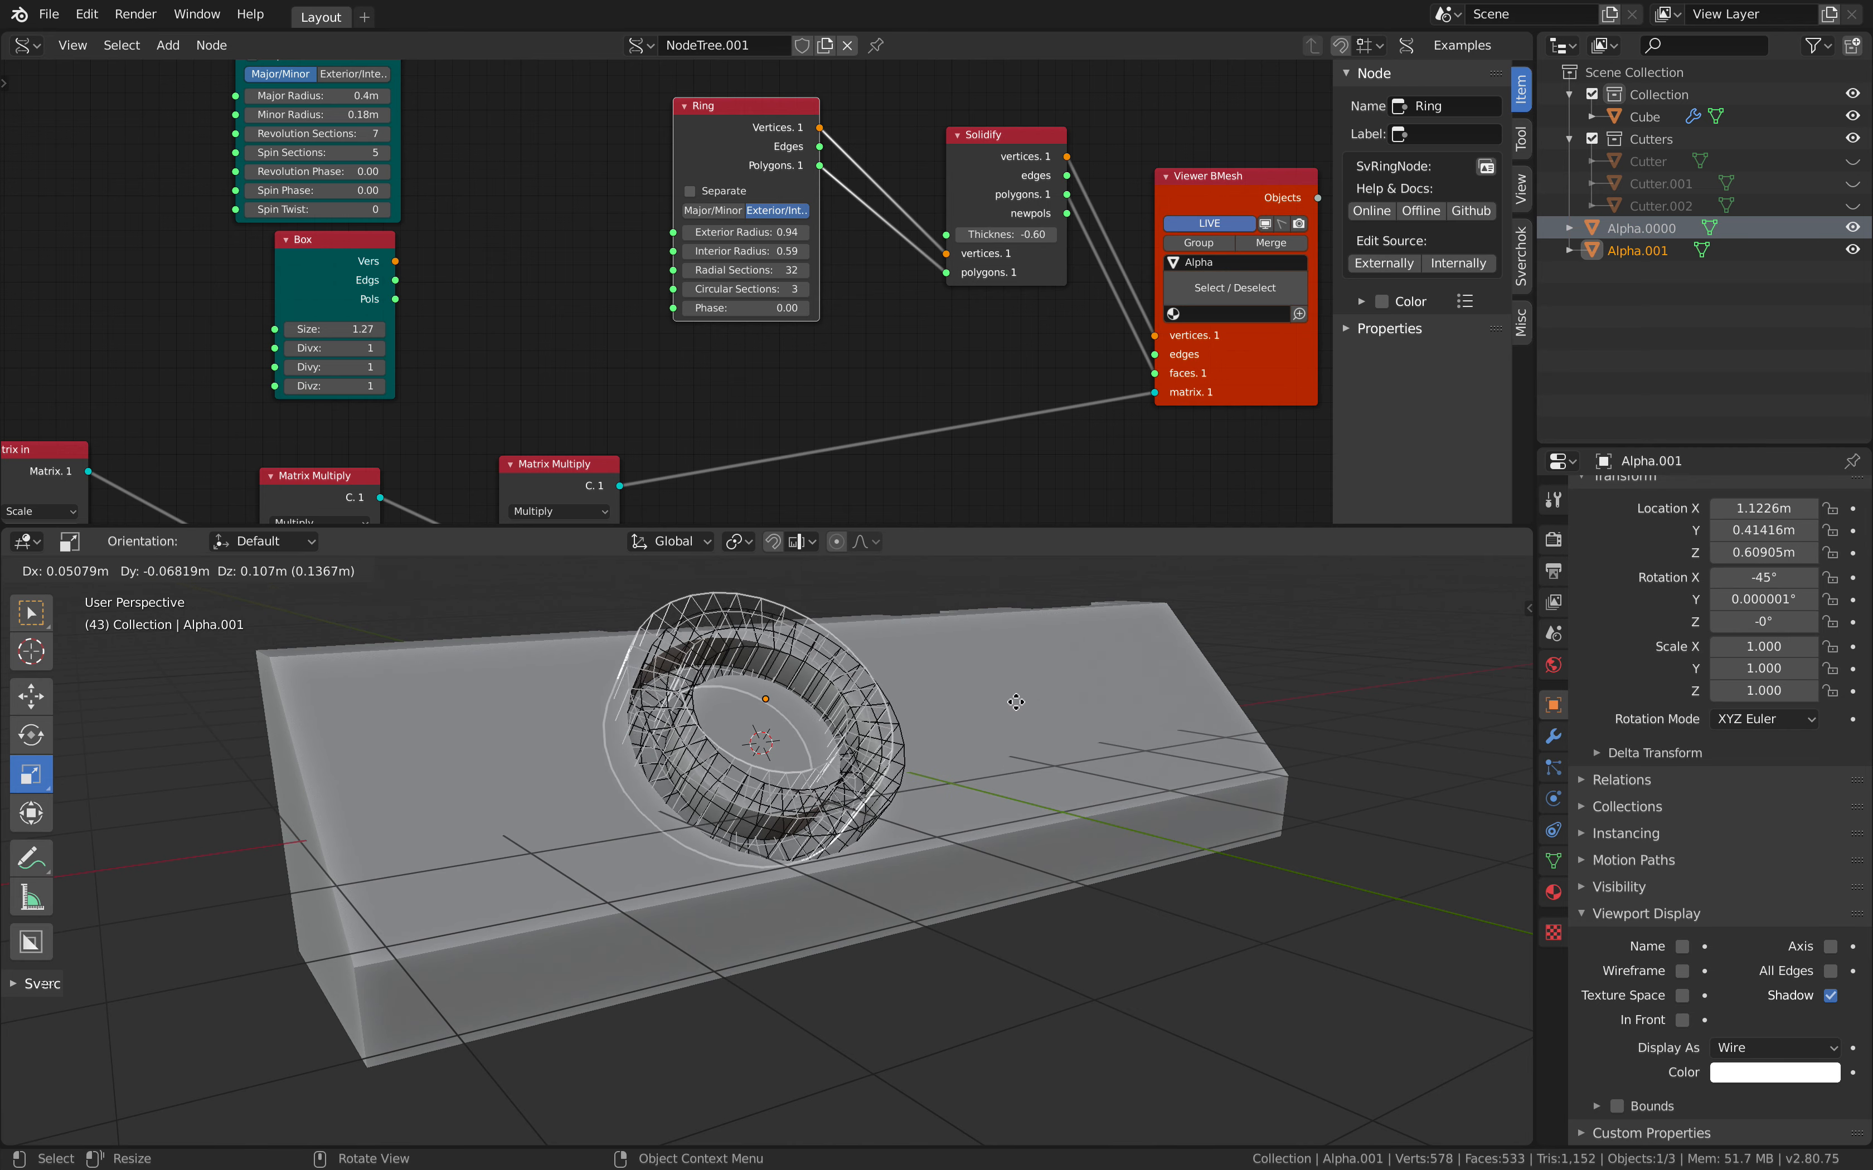
click(1062, 720)
middle_drag(1067, 725, 1045, 732)
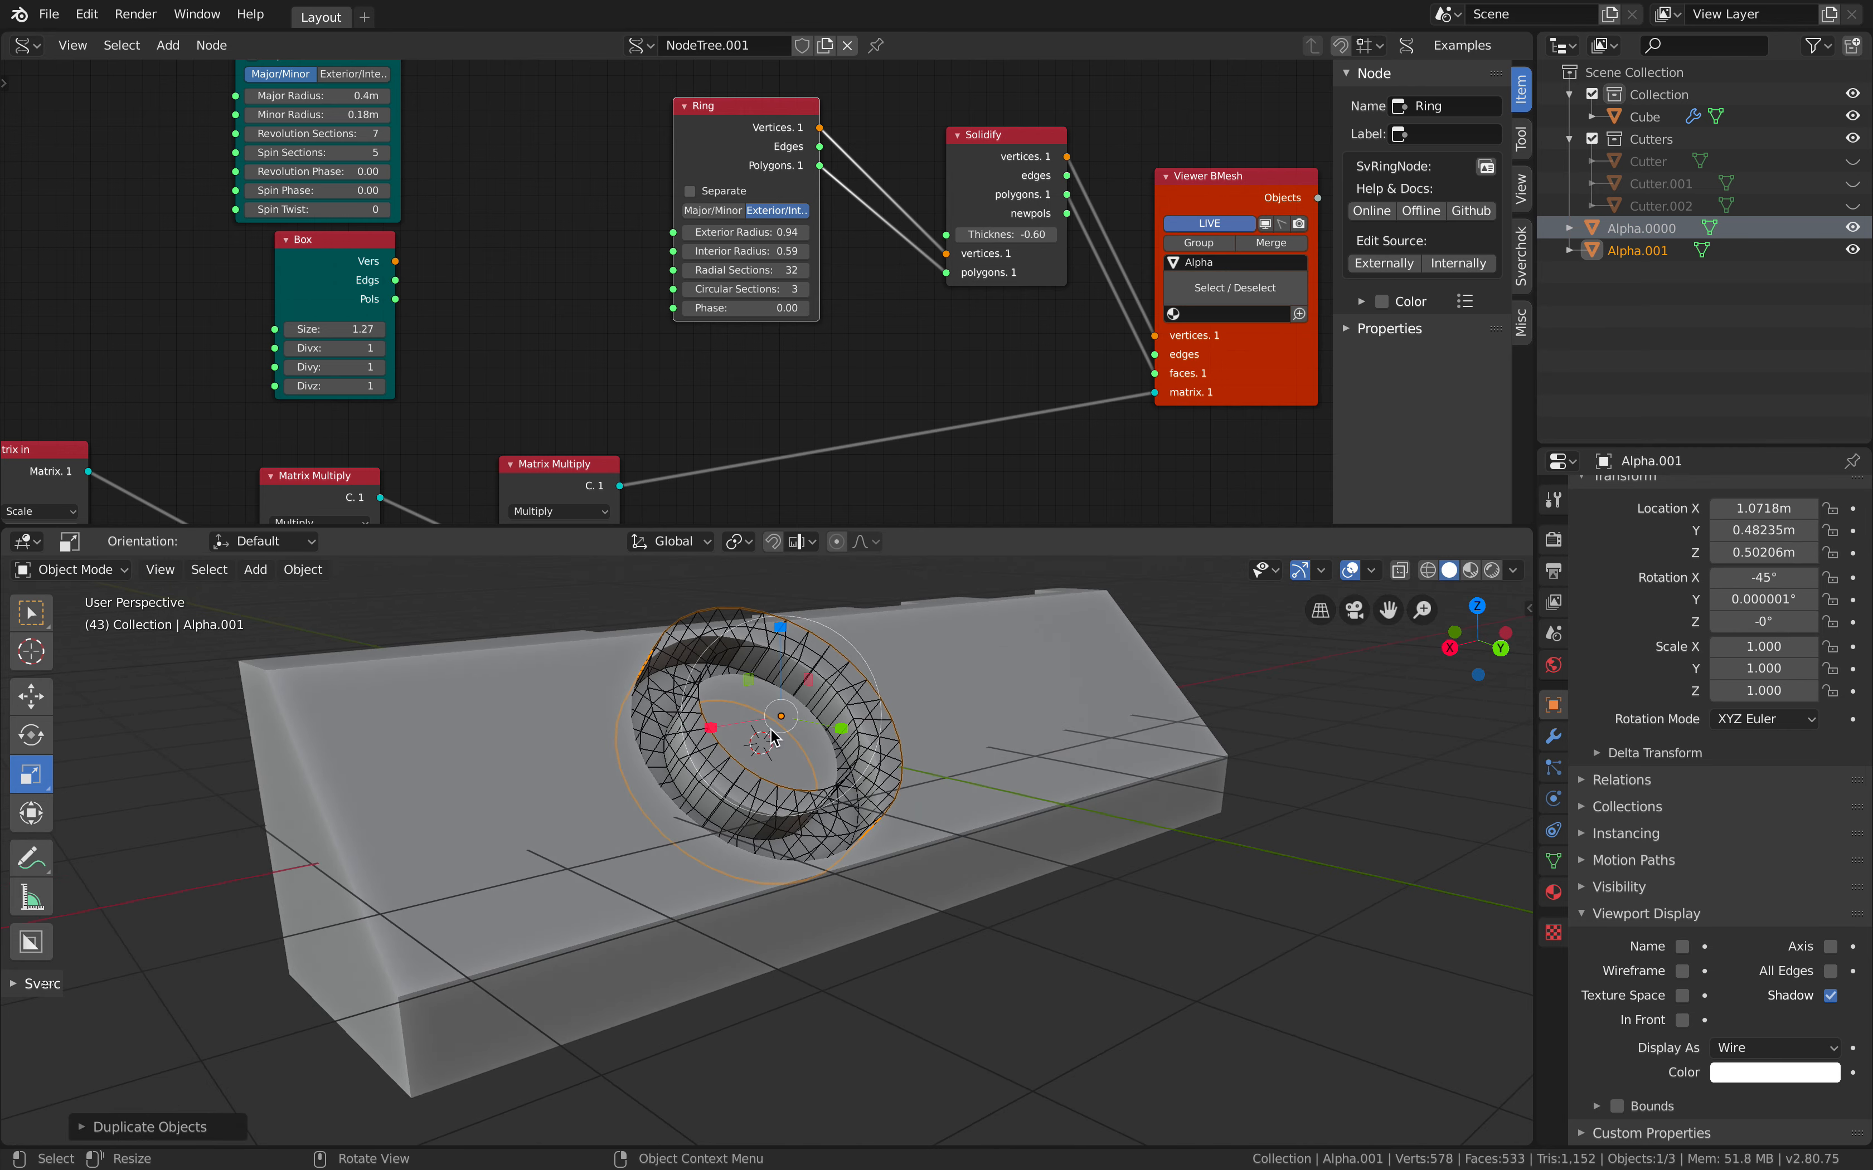
Select the block, show its modifiers with every Boolean modifier expanded, and widen the properties editor
click(1010, 716)
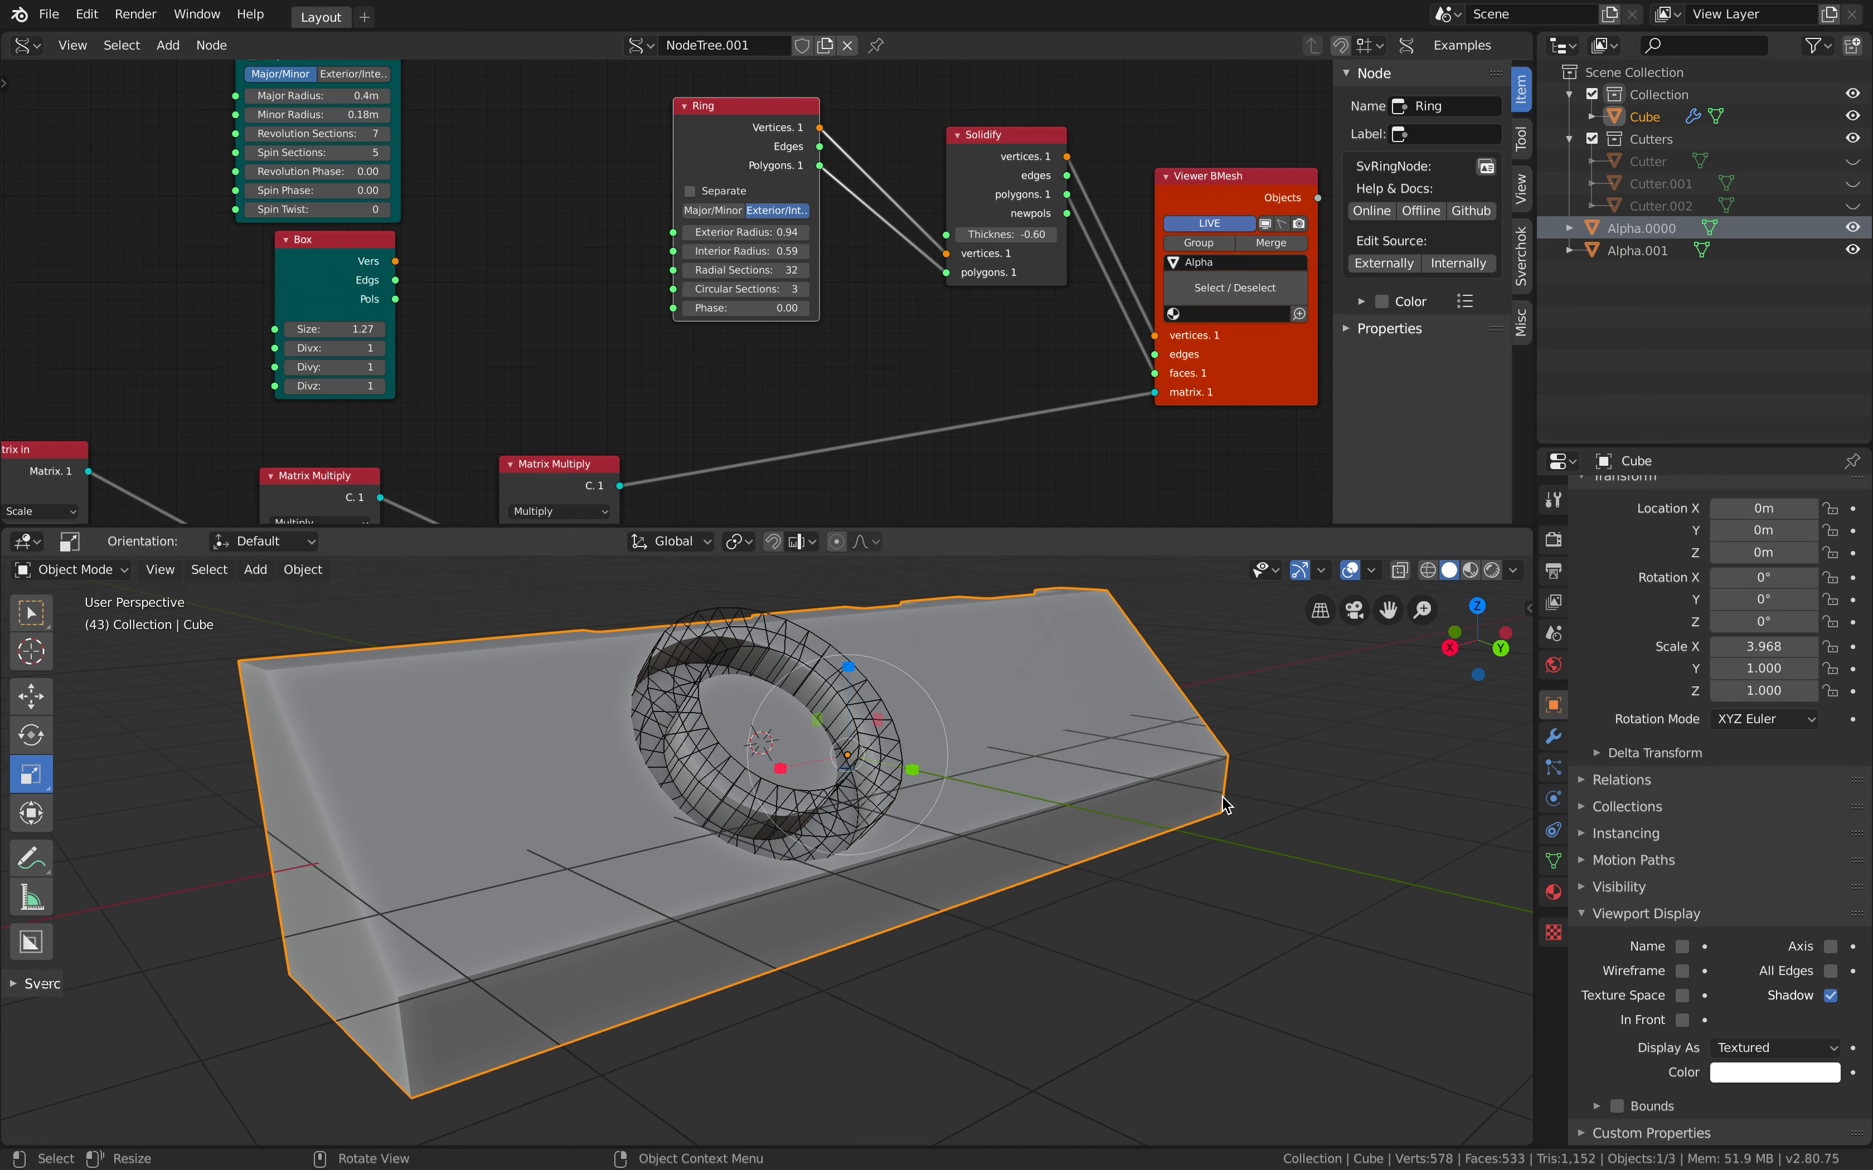
click(1554, 737)
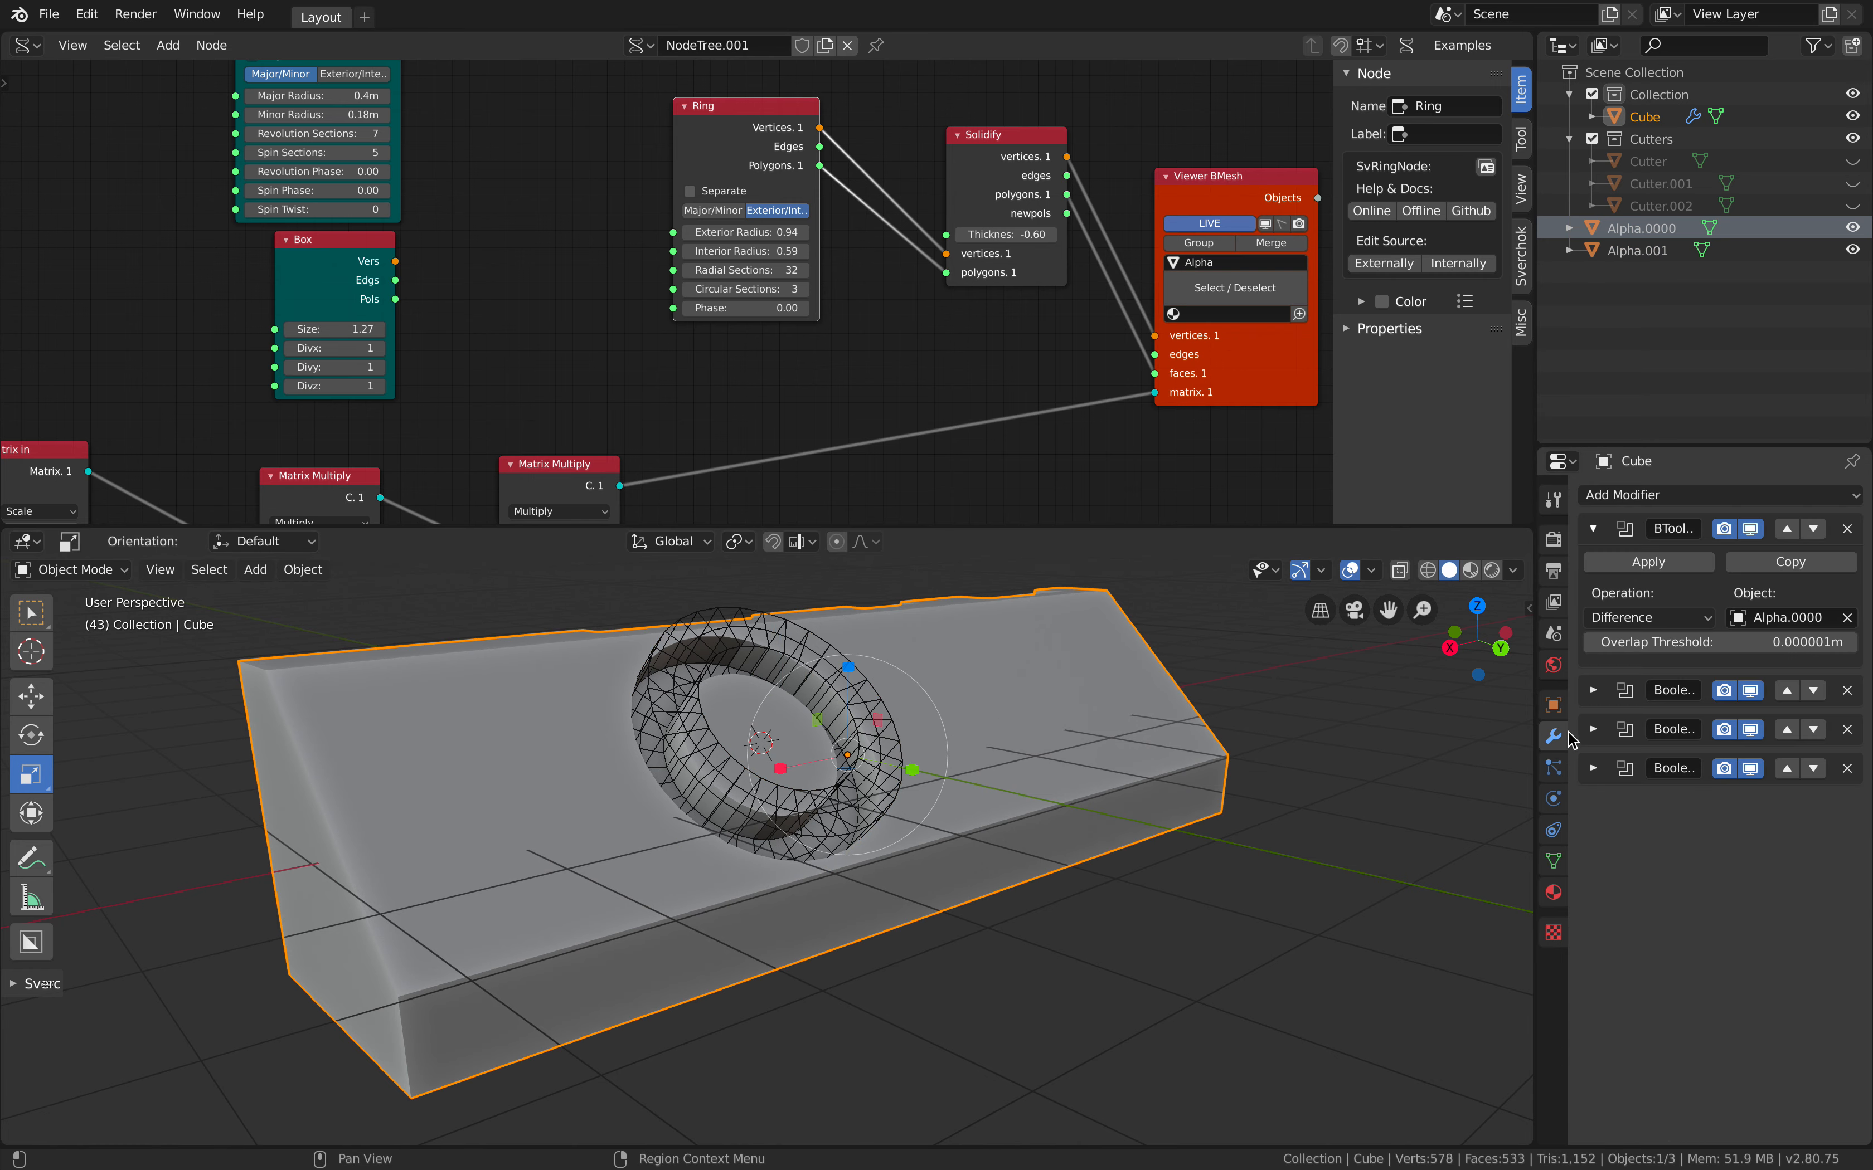
drag(1594, 769, 1596, 703)
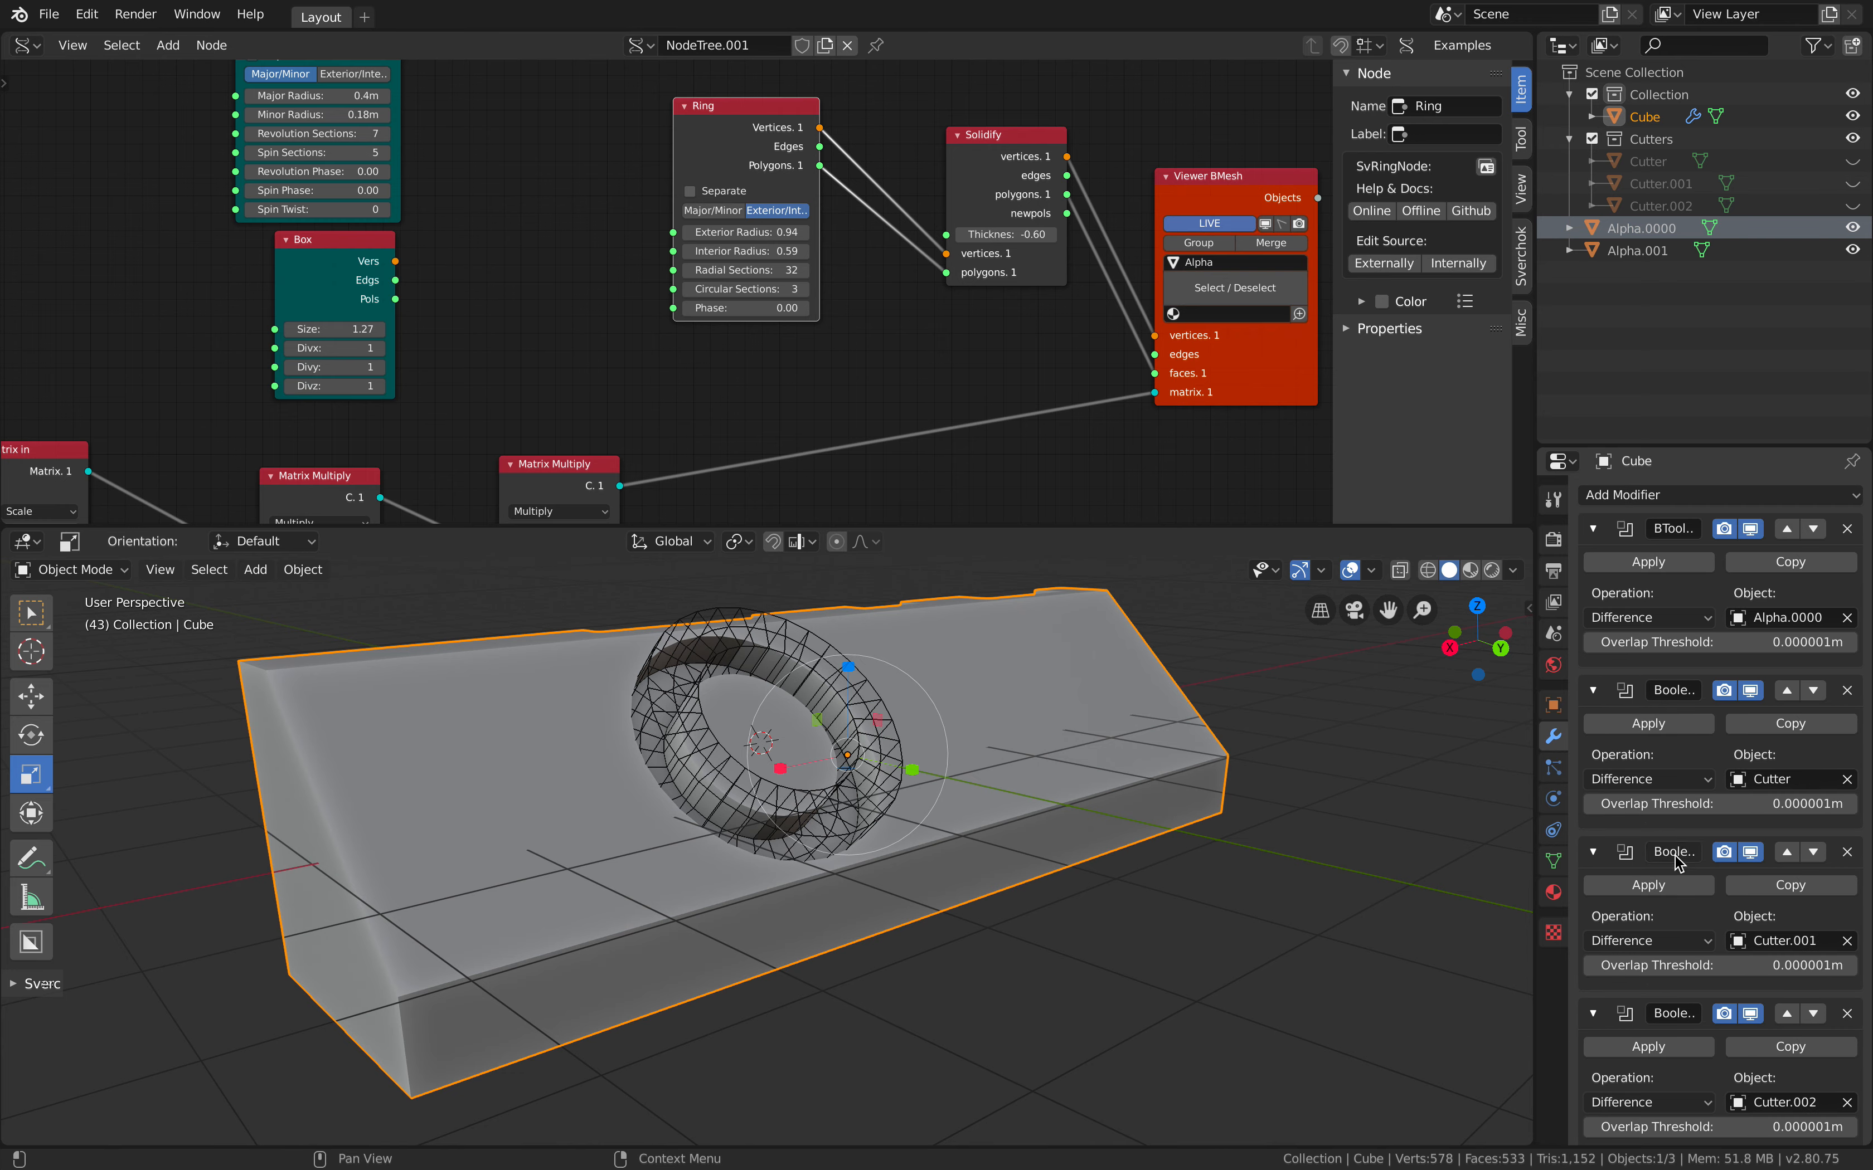
drag(1535, 420, 1391, 425)
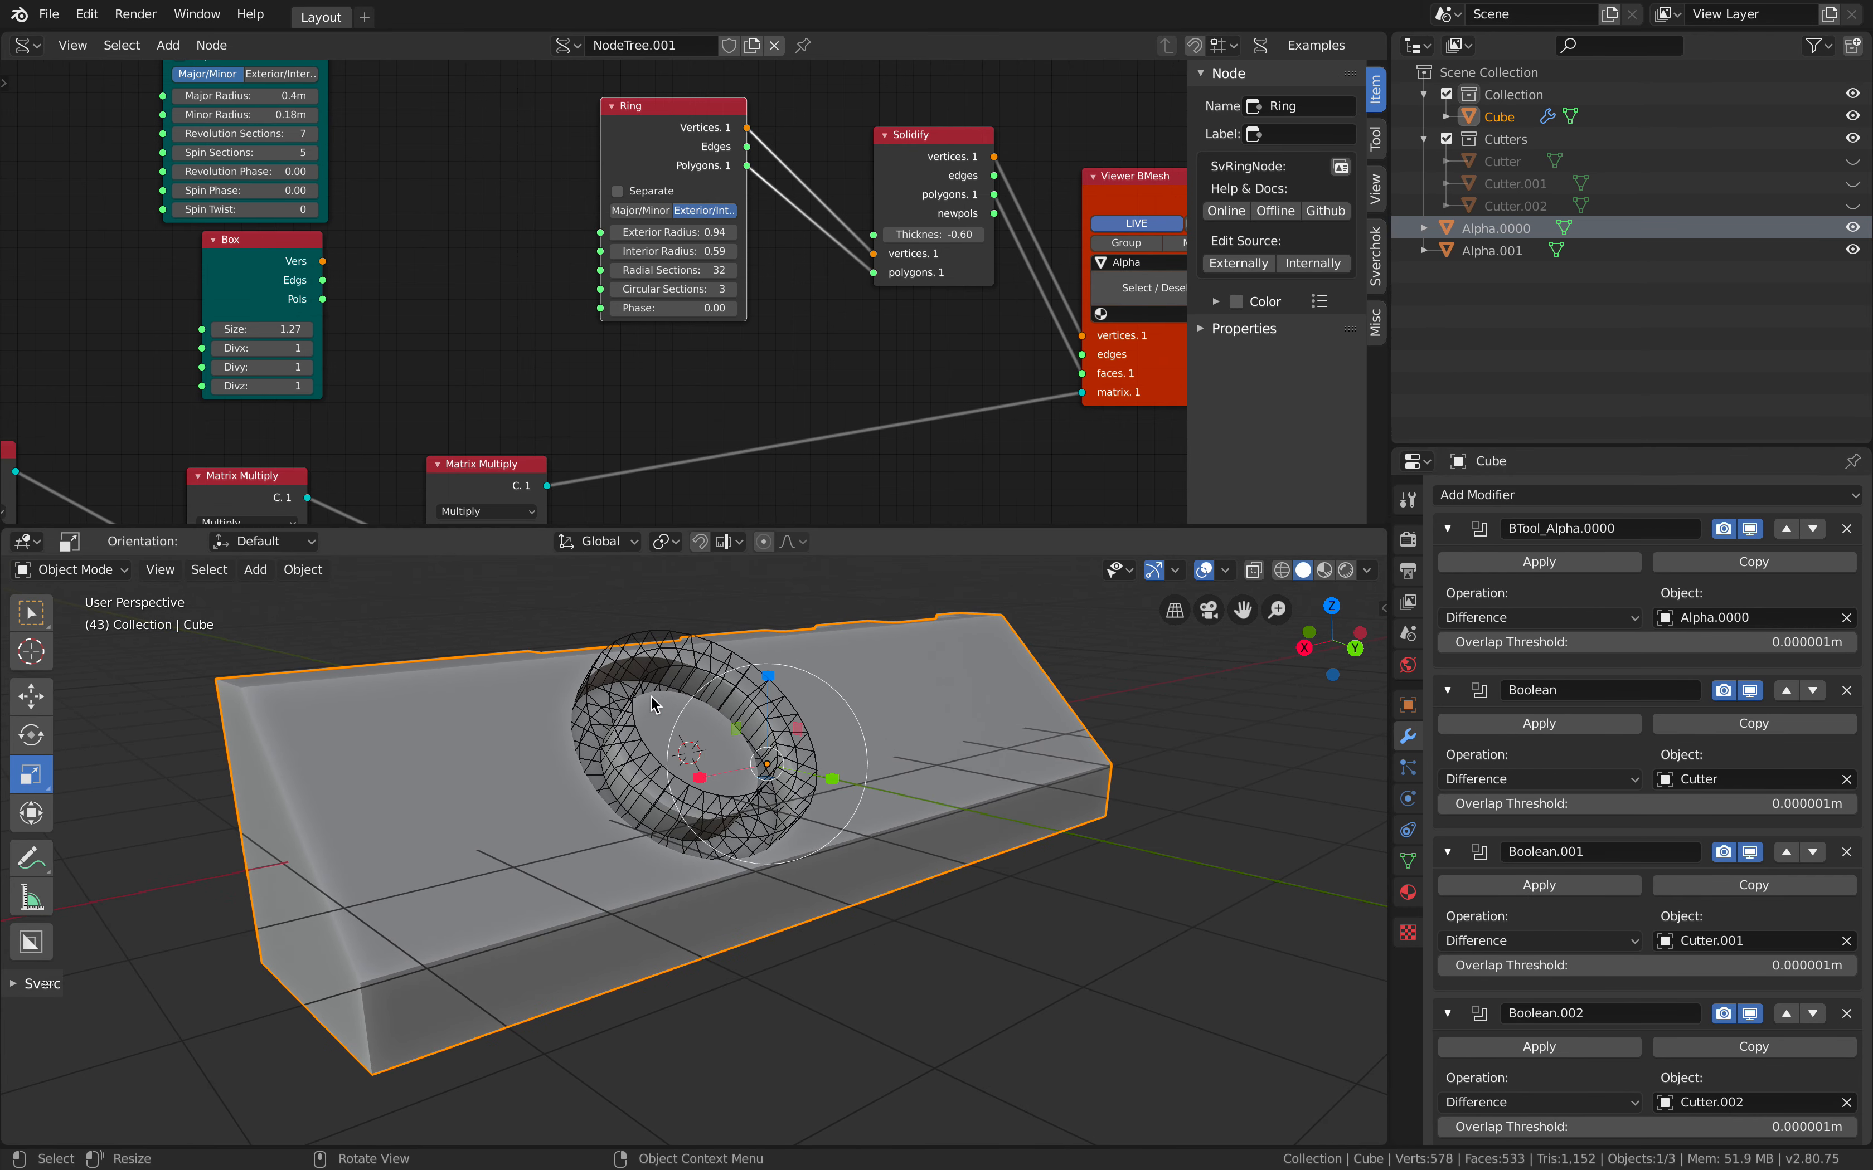
Set Alpha.001 as the cutter object of the BTool_Alpha.0000 modifier and narrow the properties editor slightly
click(1727, 619)
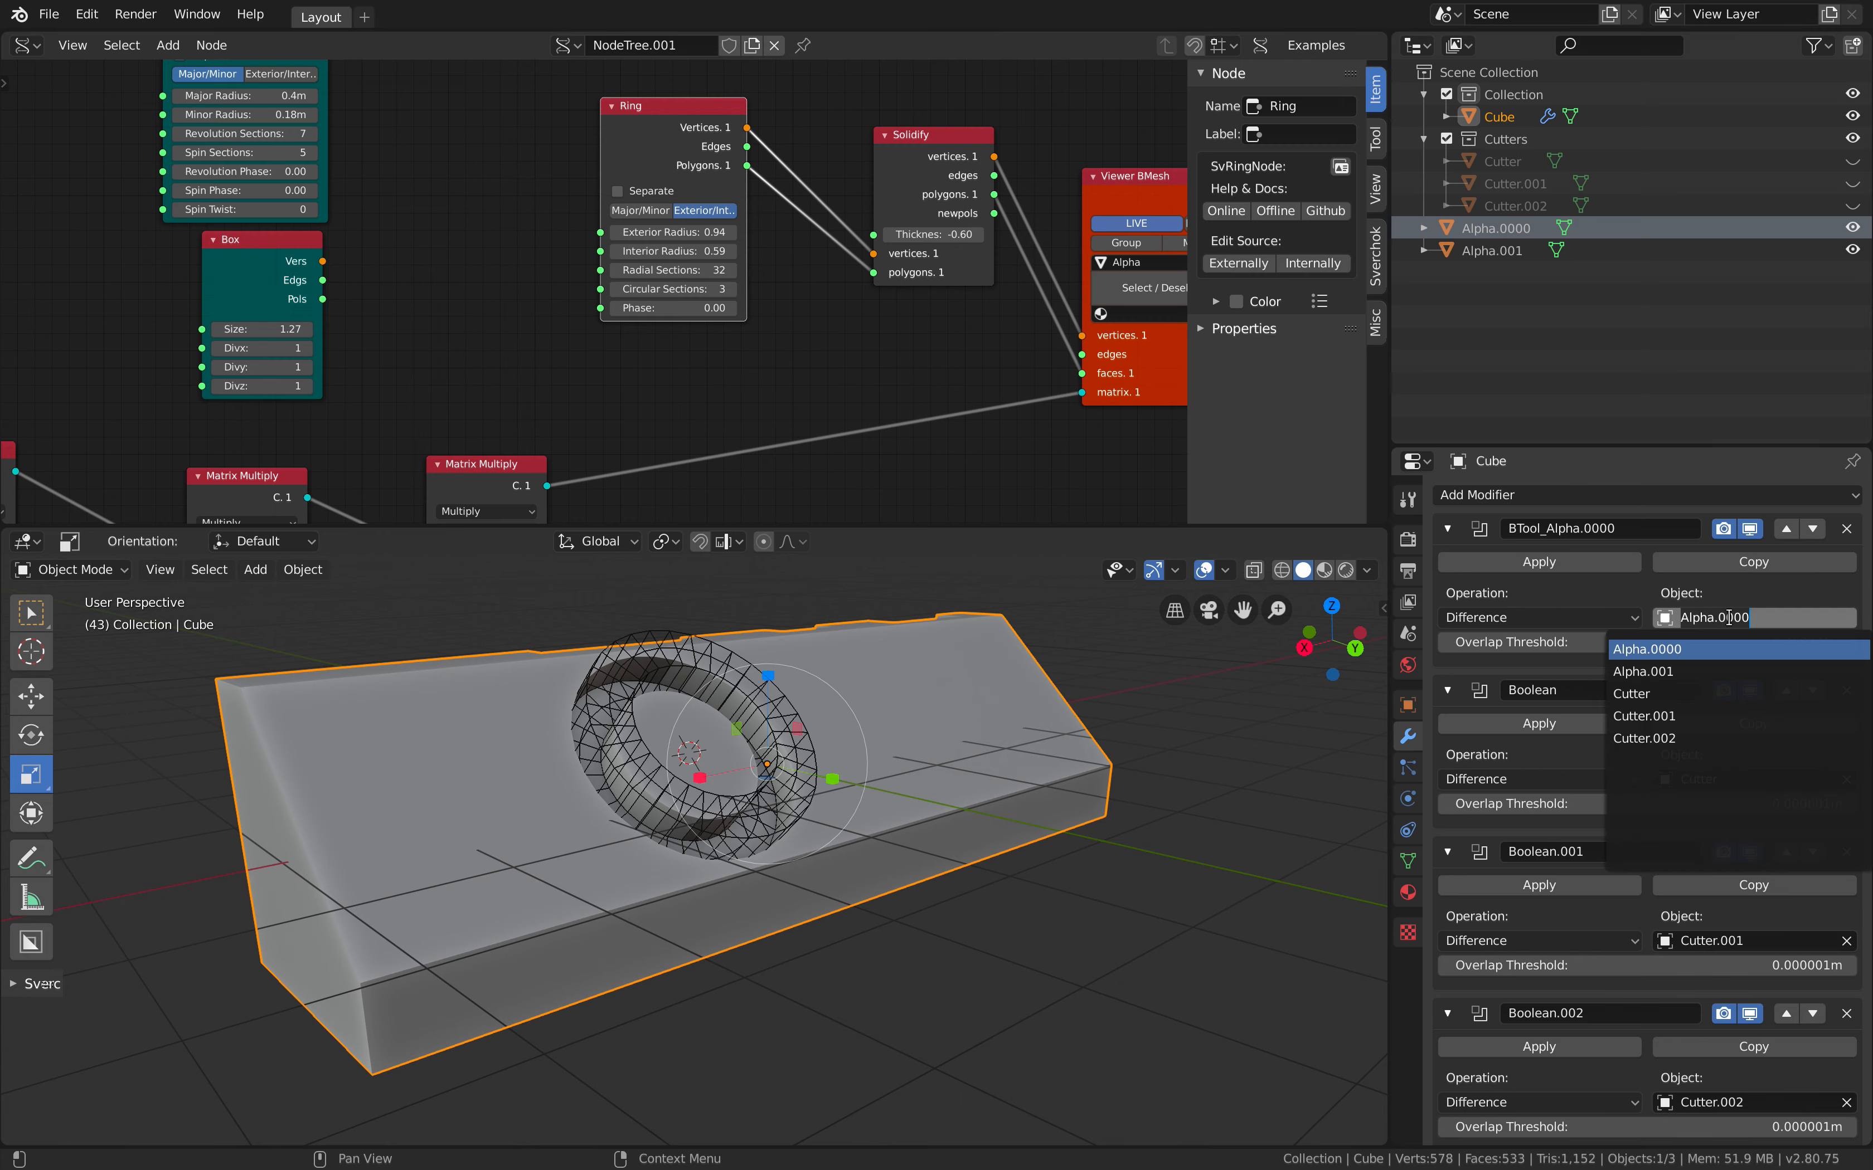
click(1710, 672)
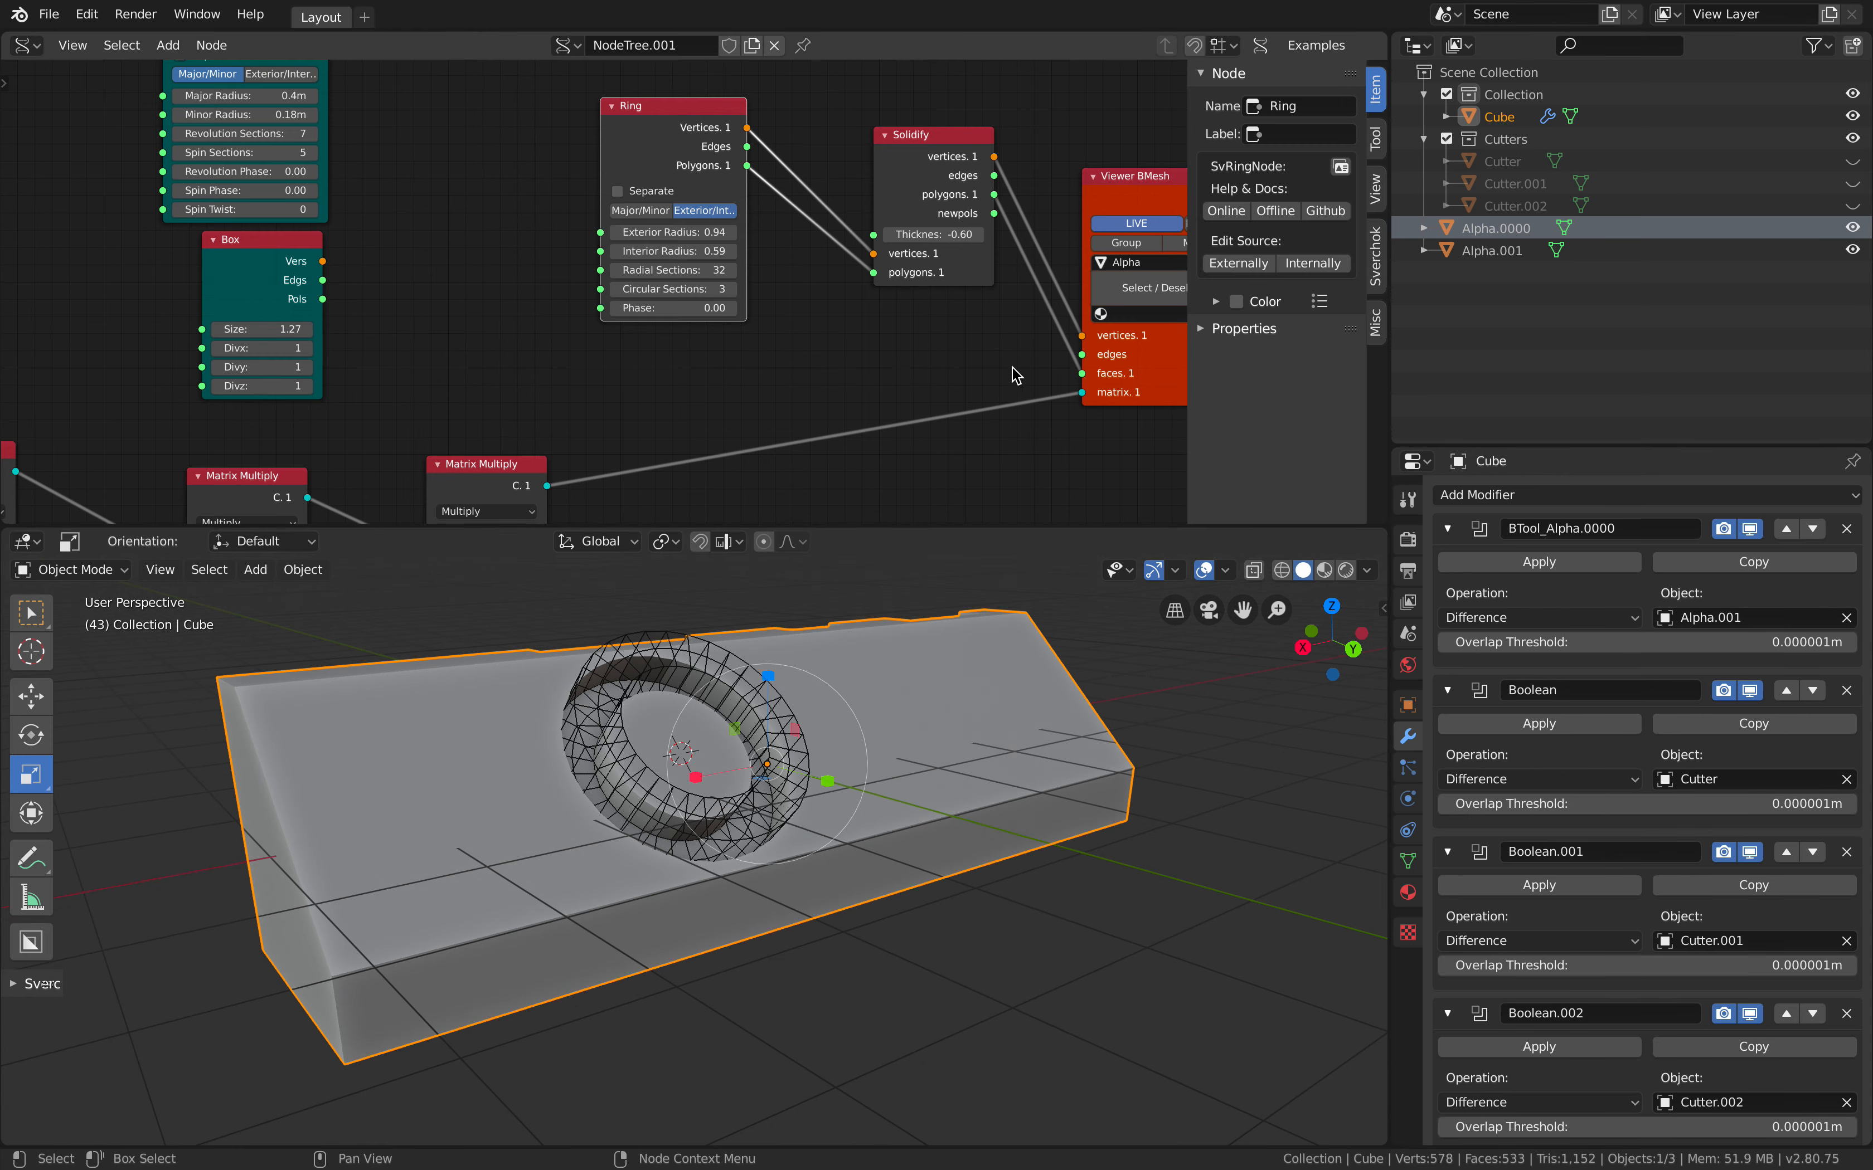
drag(1390, 720, 1449, 720)
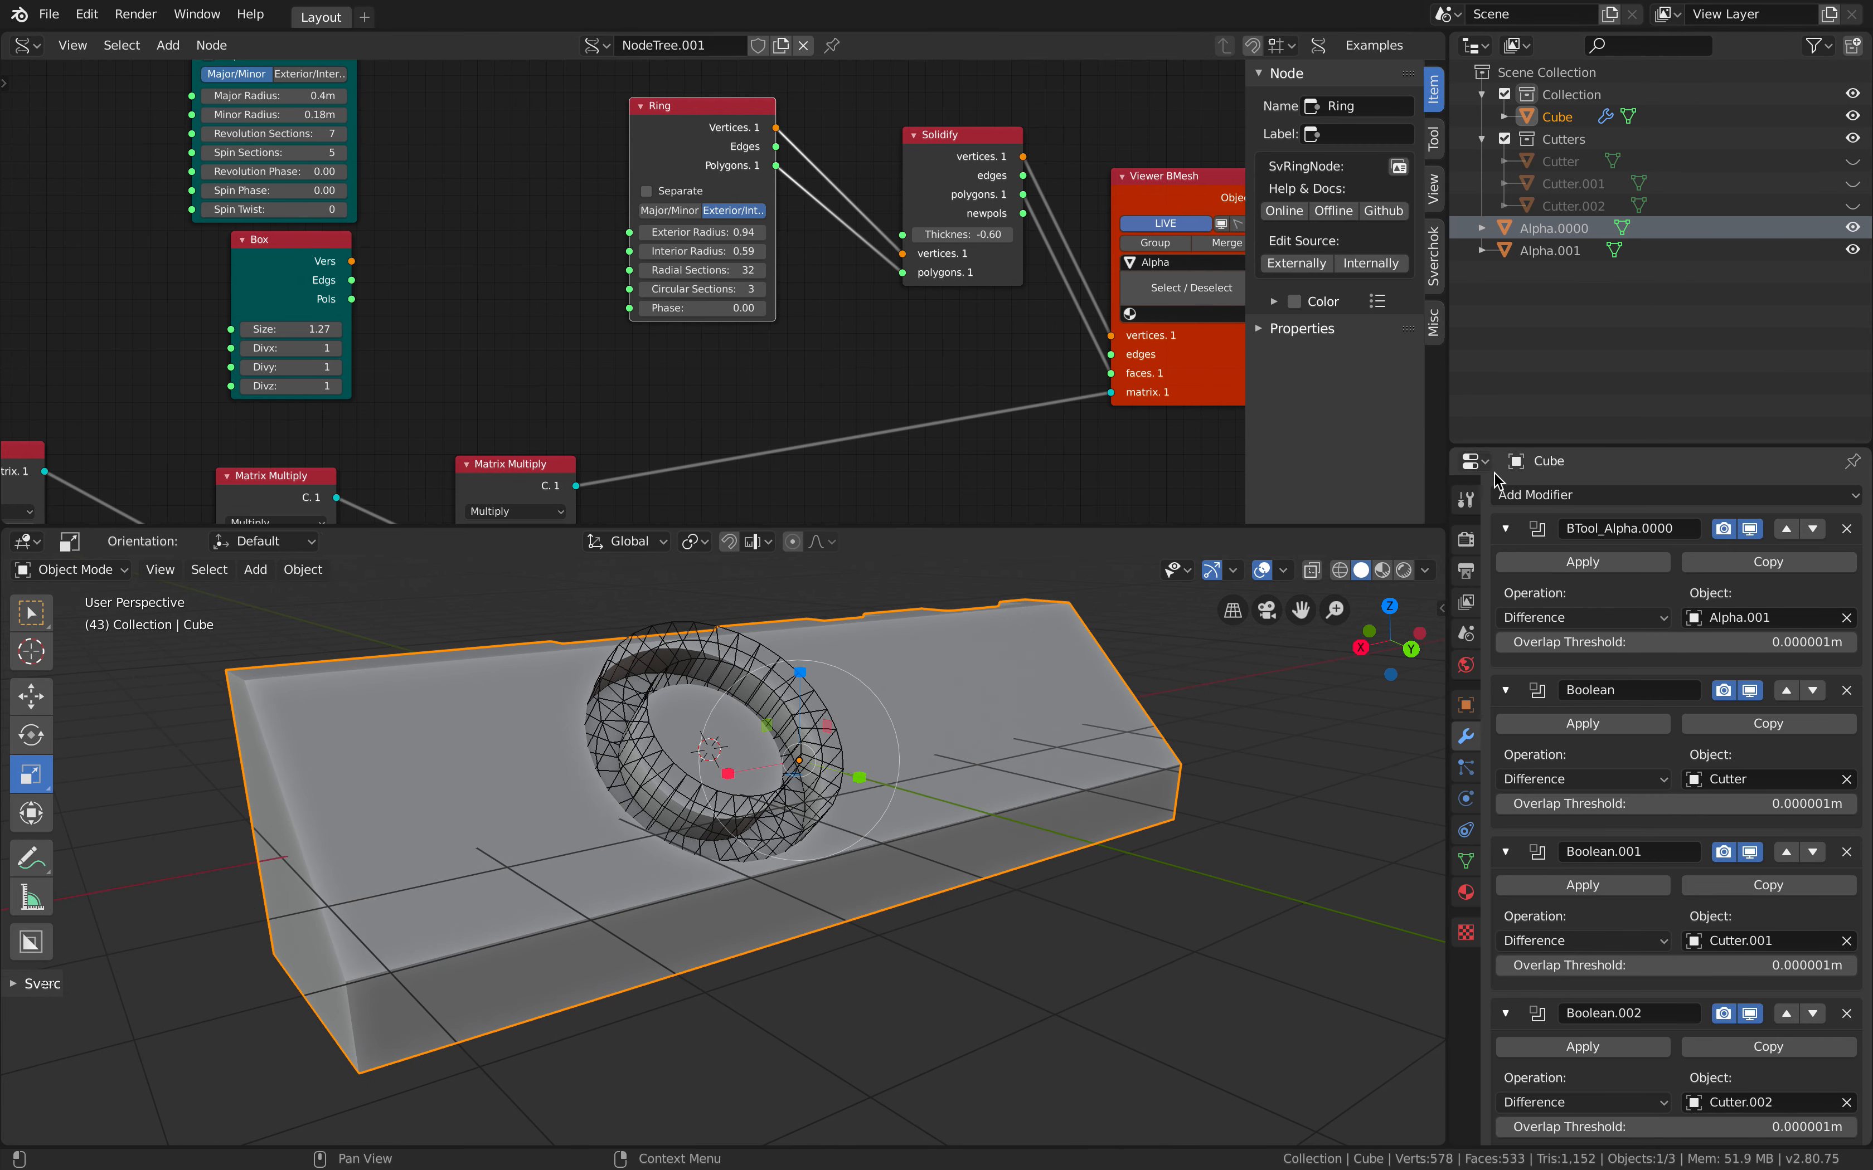
Set the Ring's exterior radius to 1.06 and the BTool_Alpha.0000 modifier's cutter object to Alpha.0000
mouse_move(703, 232)
mouse_down()
mouse_move(767, 232)
mouse_move(724, 233)
mouse_up()
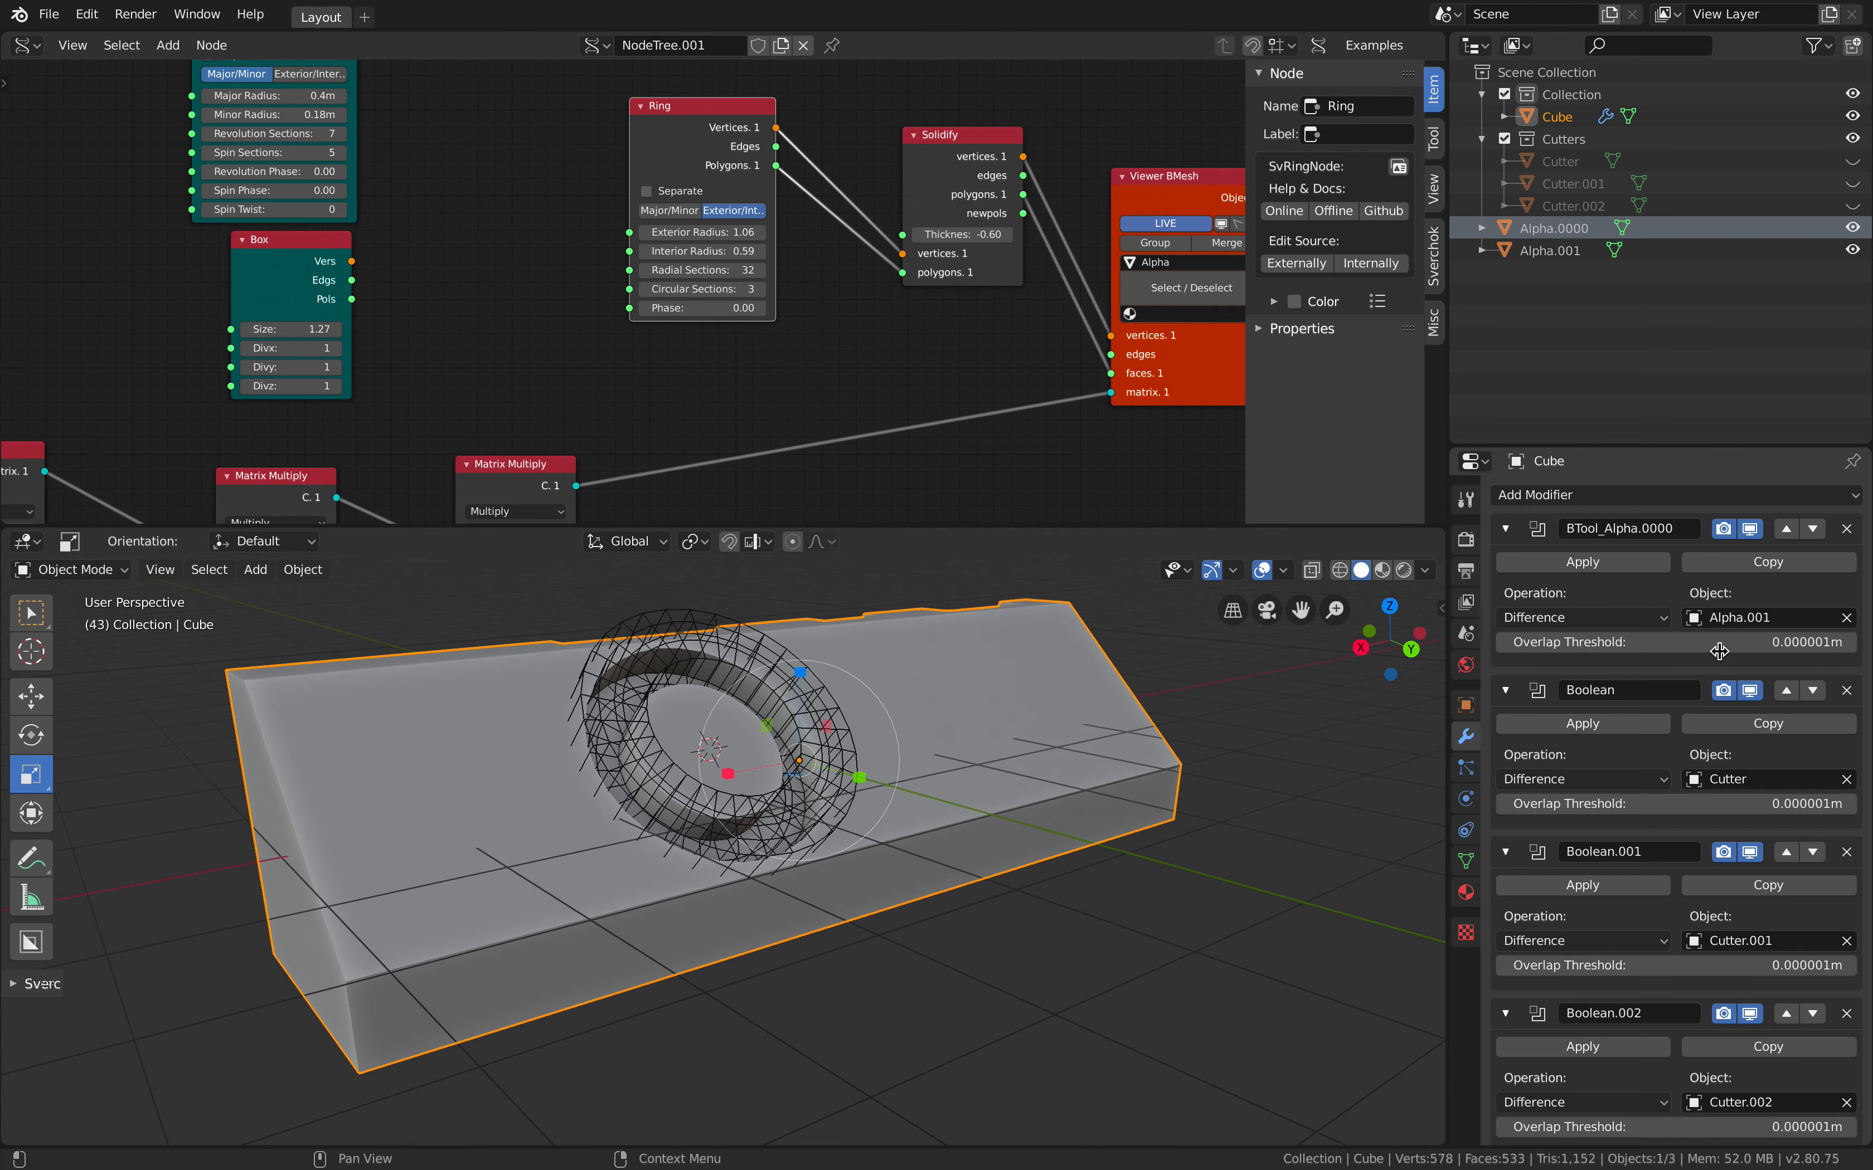
click(1765, 617)
click(1754, 647)
middle_drag(941, 731, 922, 744)
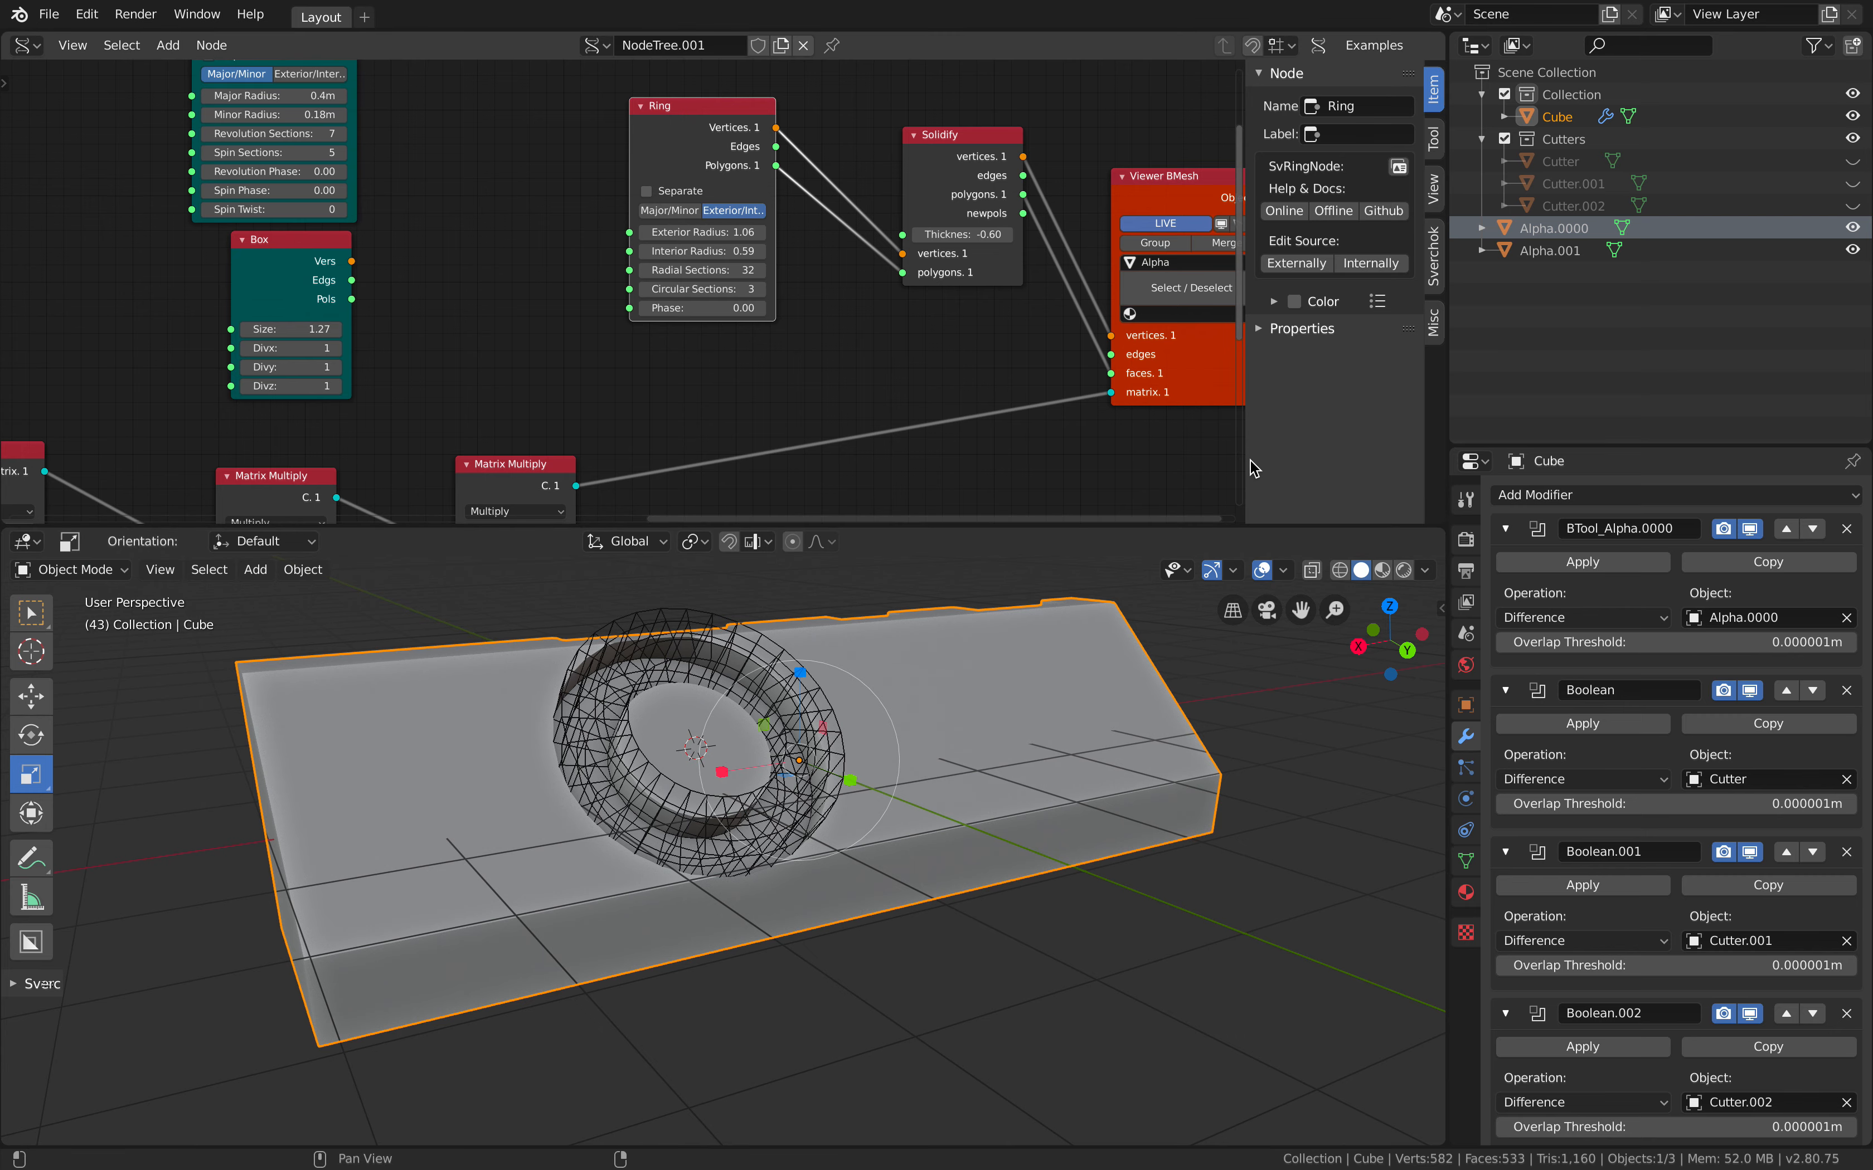
Hide the node editor's sidebar and save the file
key(n)
scroll(944, 422, down, 2)
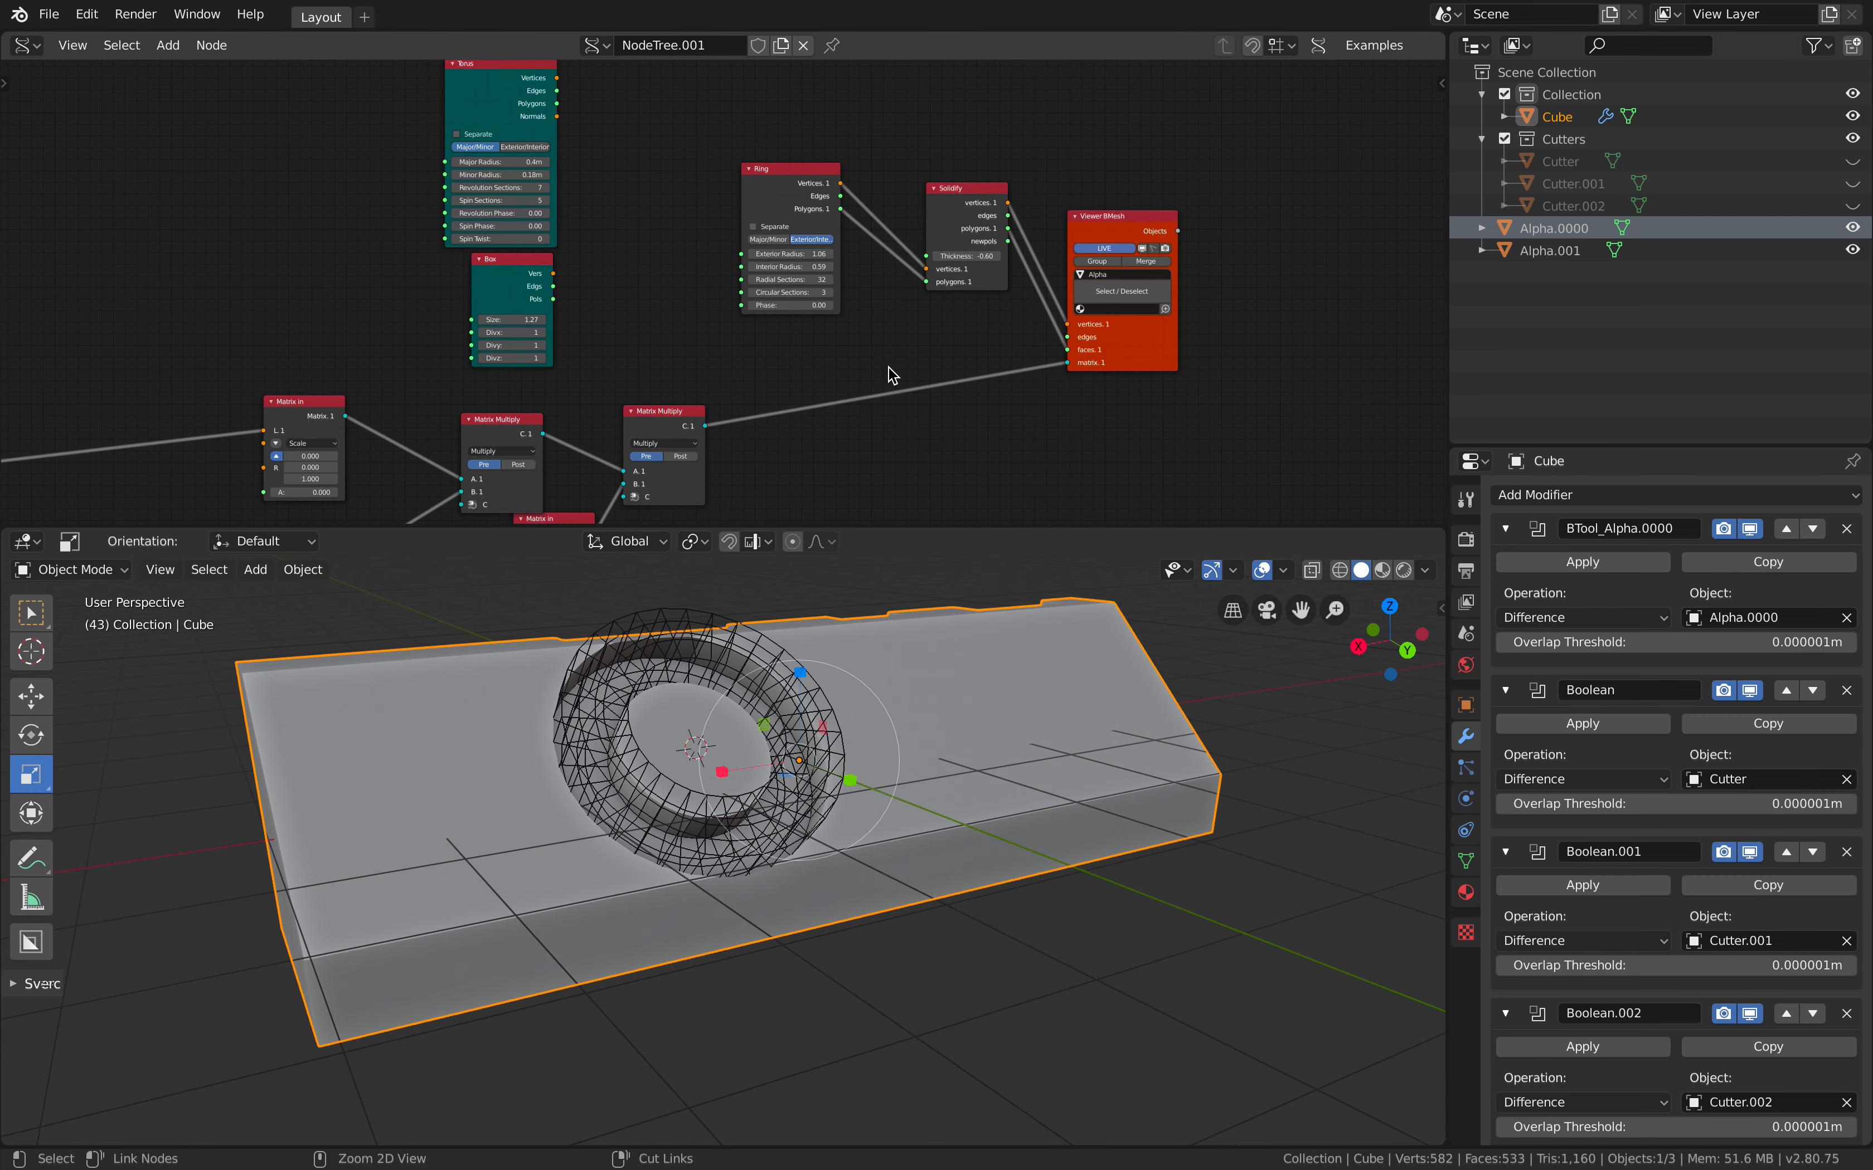
key(ctrl+s)
shift+scroll(510, 297, up, 1)
Delete the unconnected Box and Torus nodes from the node tree
key(x)
click(494, 102)
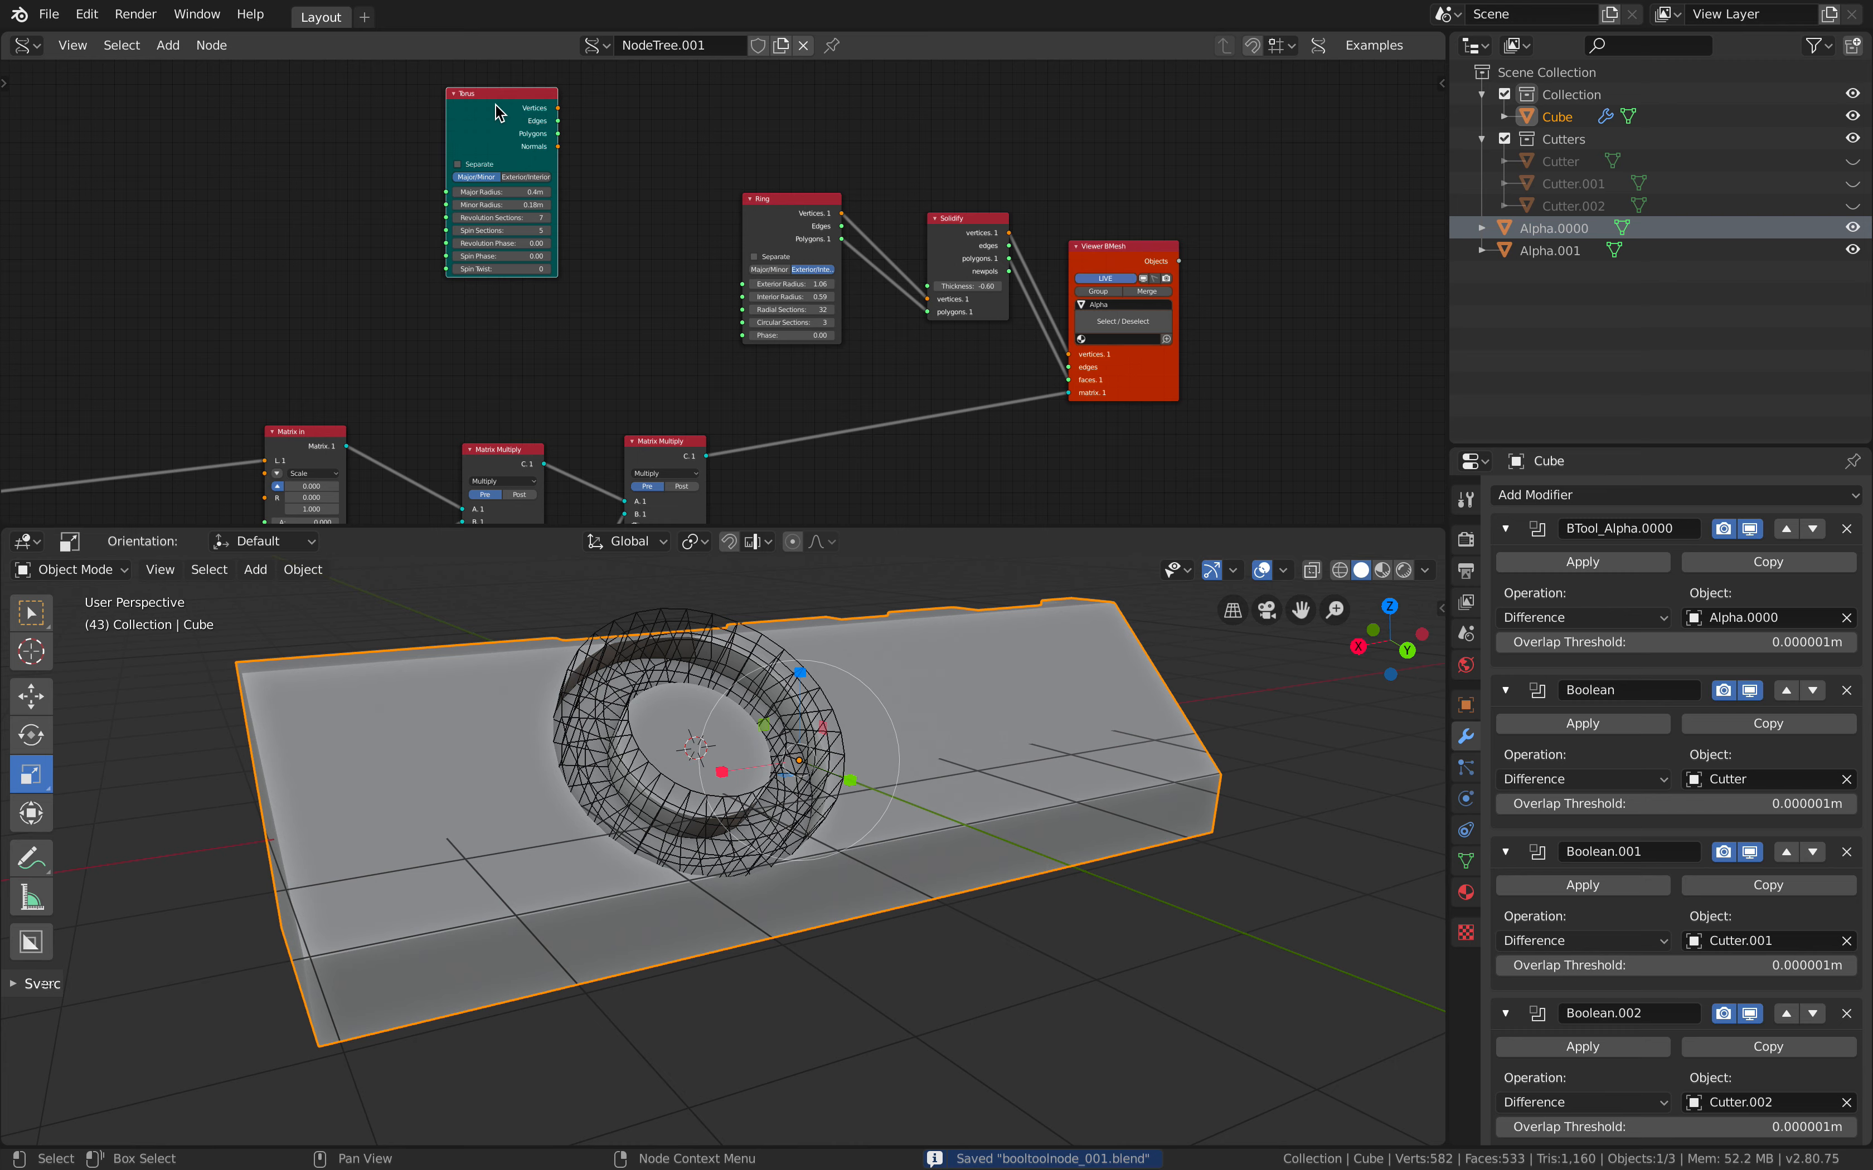
key(x)
scroll(718, 248, down, 2)
scroll(735, 285, down, 2)
middle_drag(734, 285, 779, 225)
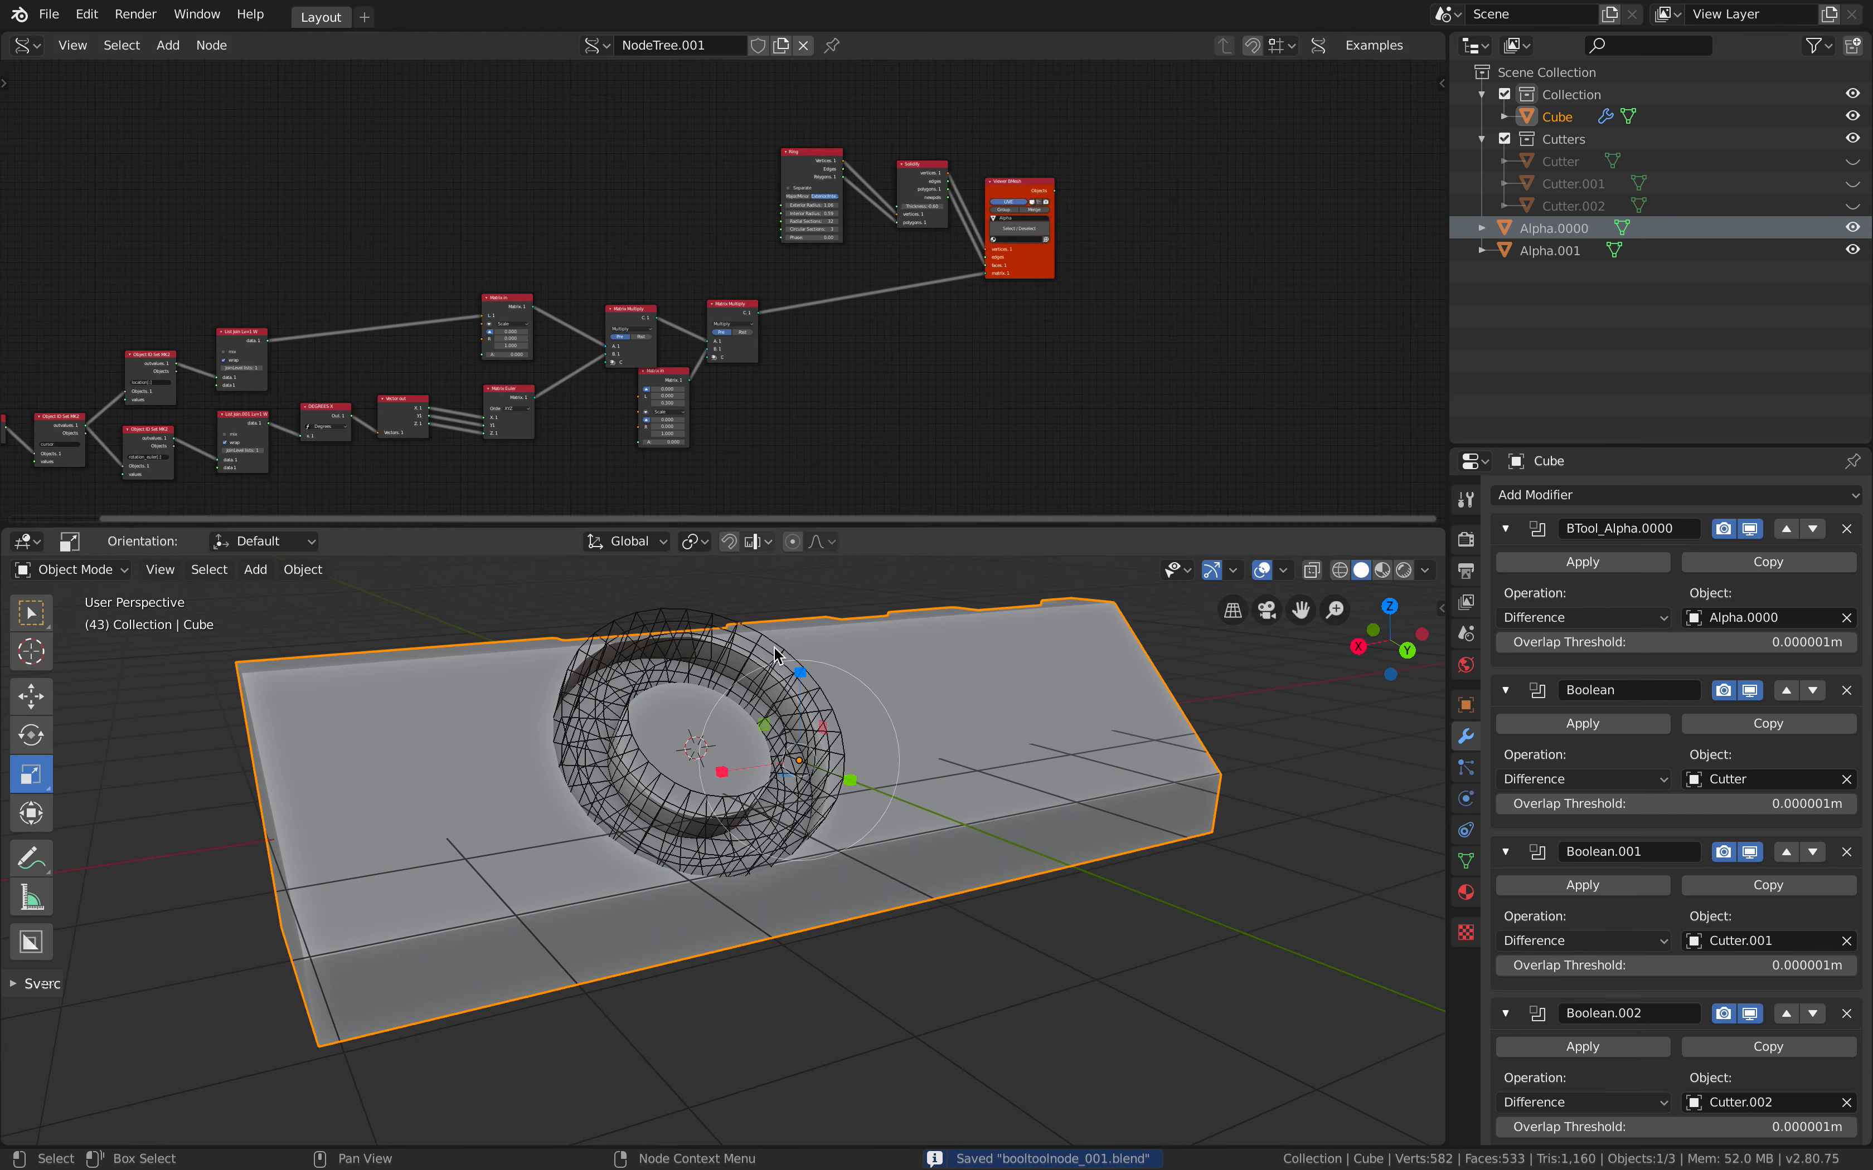
Set the Ring node's exterior radius to 1.27
scroll(823, 364, up, 5)
scroll(874, 699, up, 4)
scroll(905, 712, down, 4)
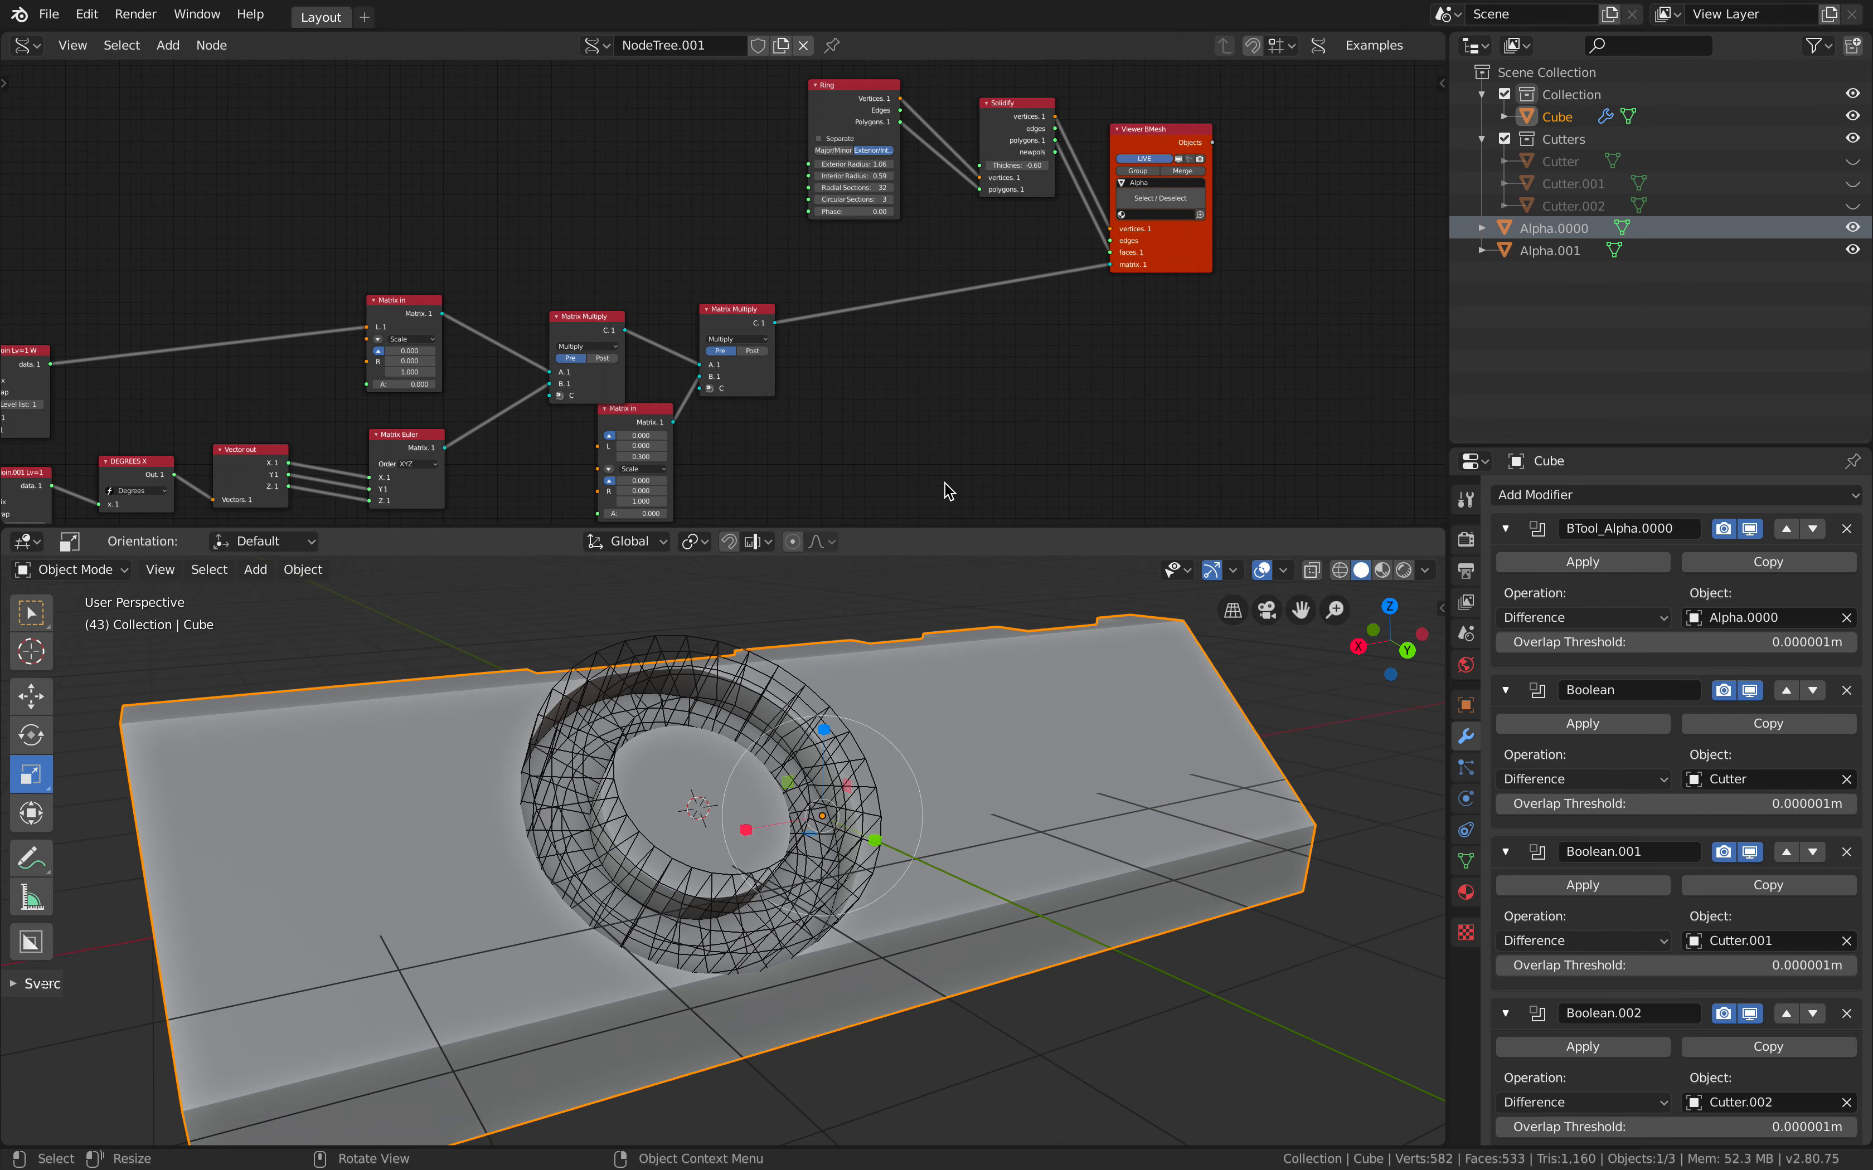
scroll(862, 180, up, 1)
drag(859, 153, 905, 154)
Delete the duplicate ring object Alpha.001 from the scene
click(1537, 250)
right_click(1533, 251)
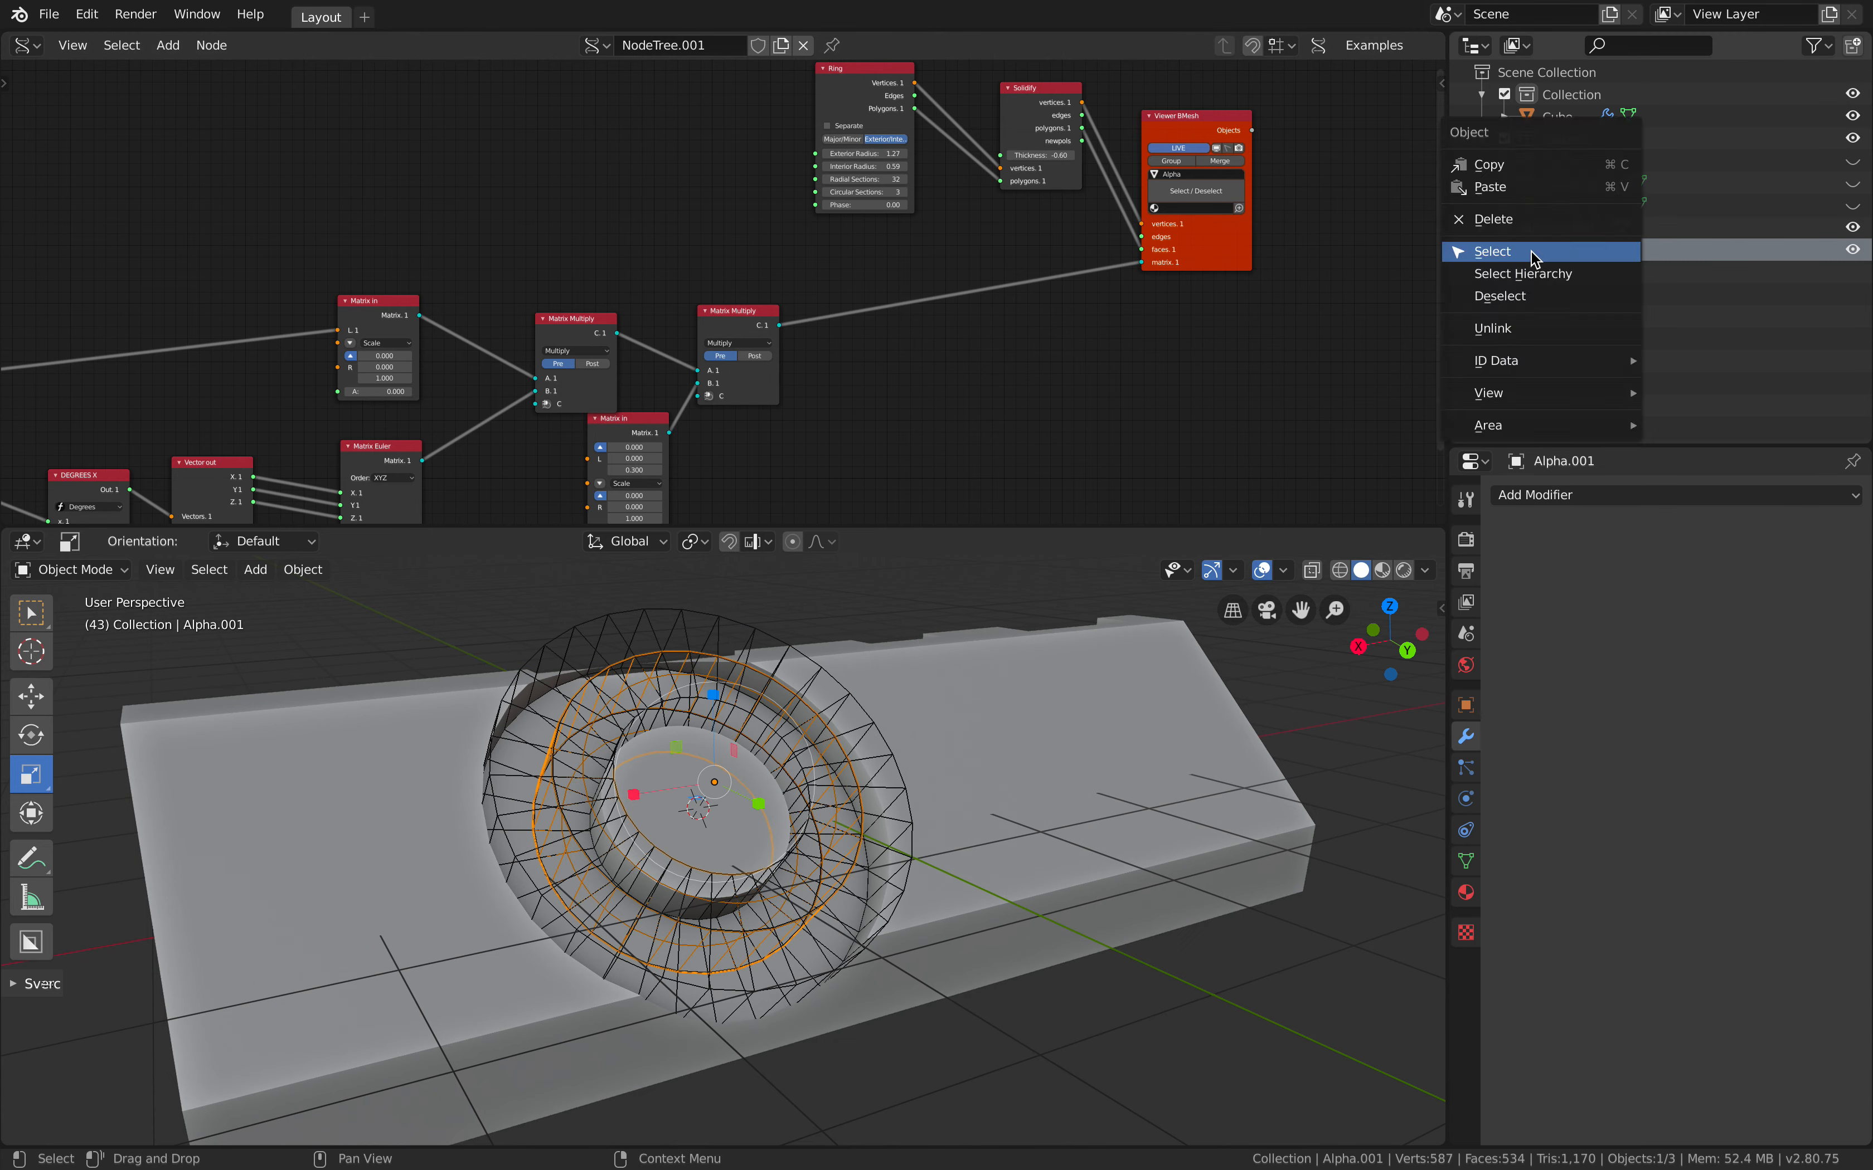
click(1498, 219)
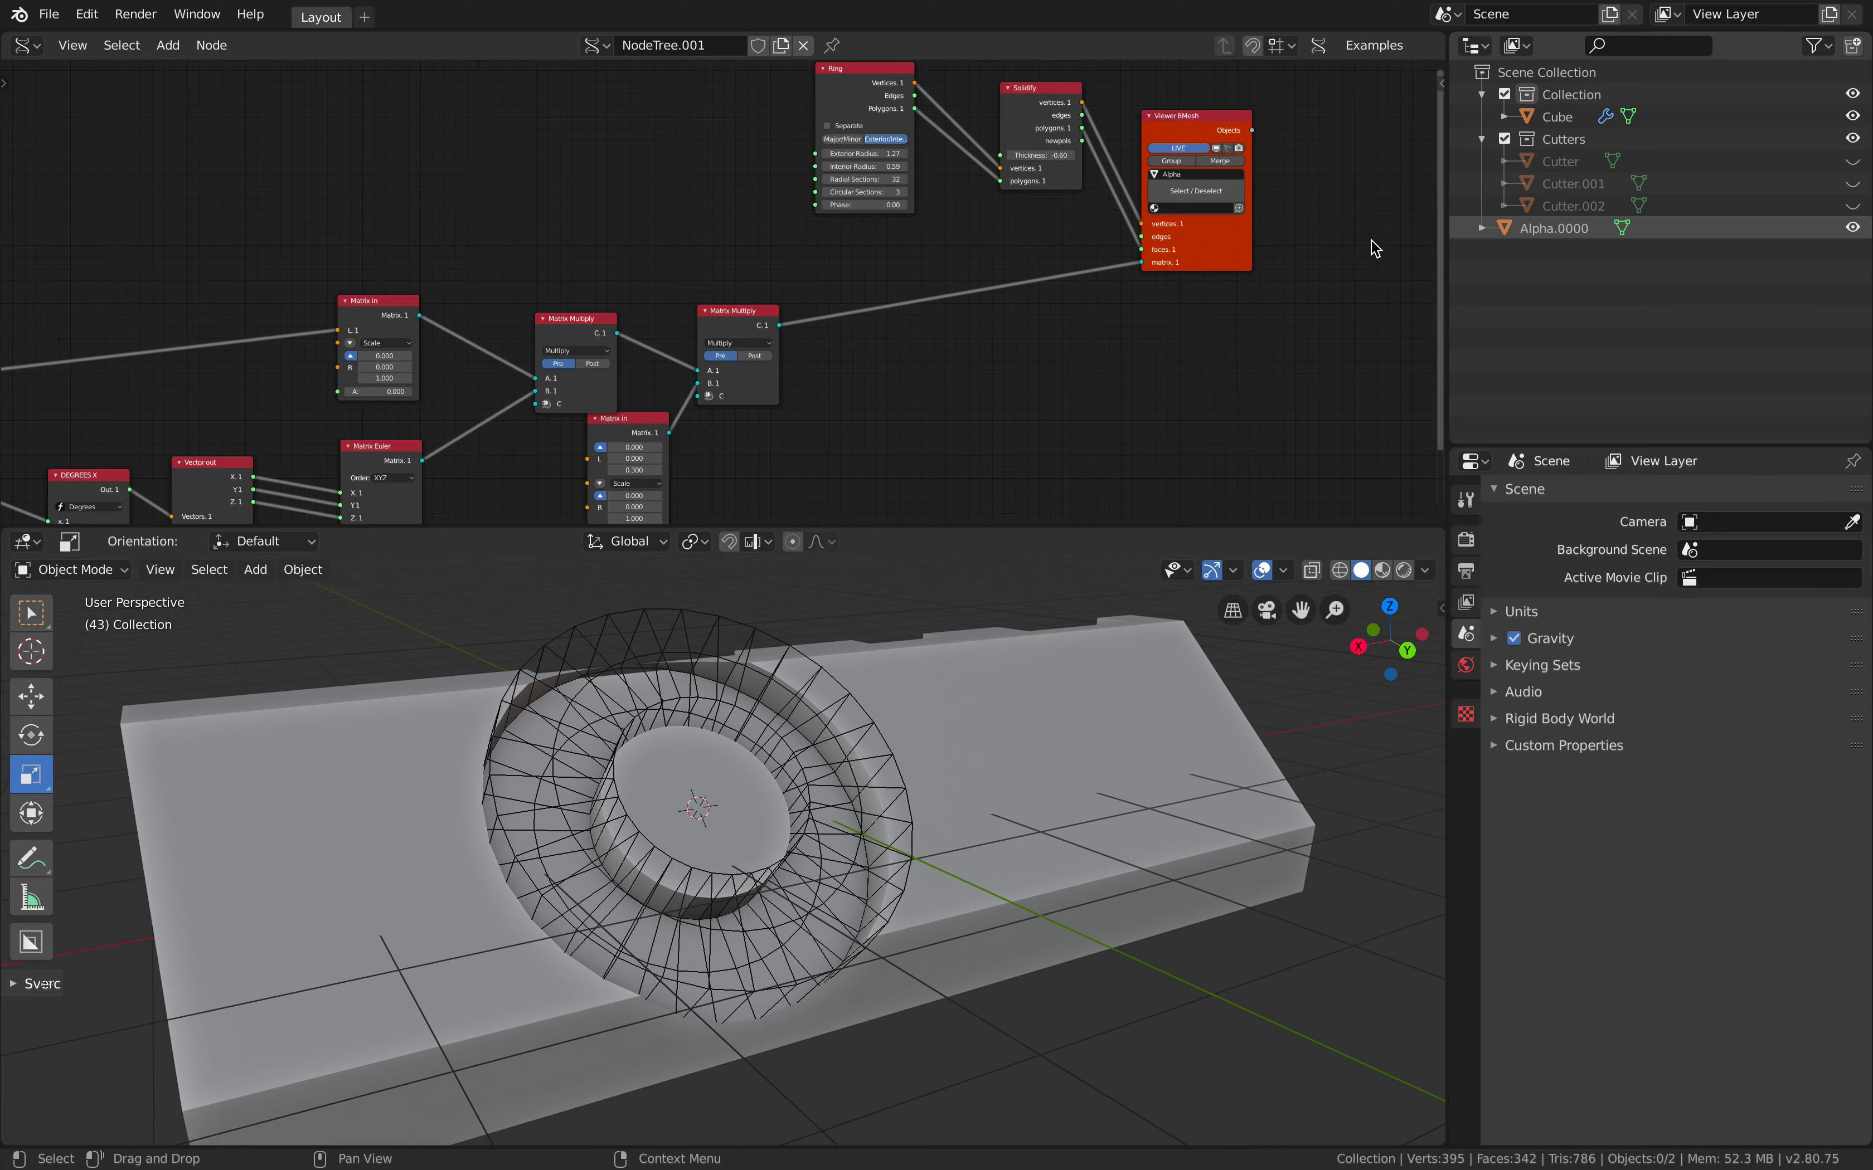
Set the Ring's exterior radius to 0.90 and save the file, leaving no object selected
drag(867, 153, 833, 153)
mouse_move(878, 786)
middle_down()
mouse_move(836, 774)
mouse_move(828, 674)
mouse_move(885, 787)
middle_up()
click(885, 787)
key(ctrl+s)
click(958, 783)
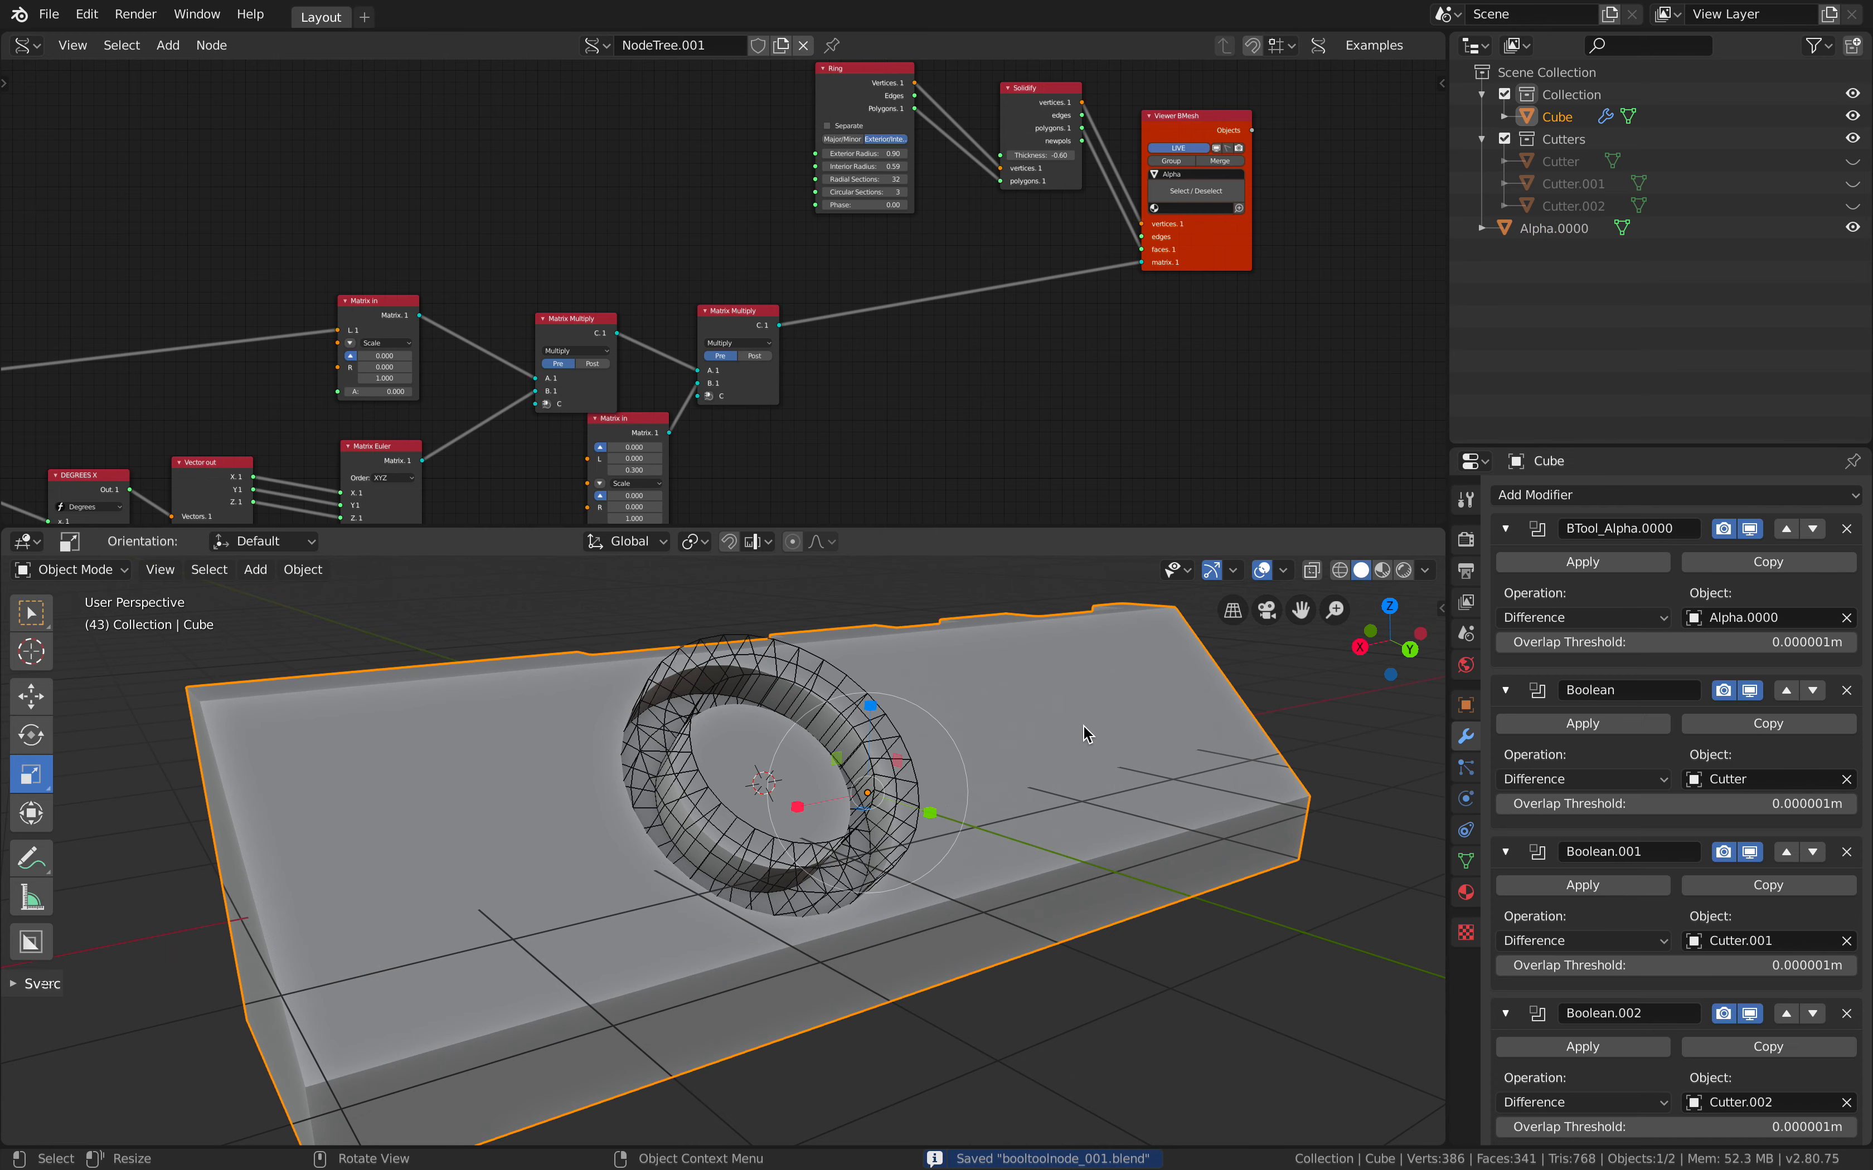
key(alt+a)
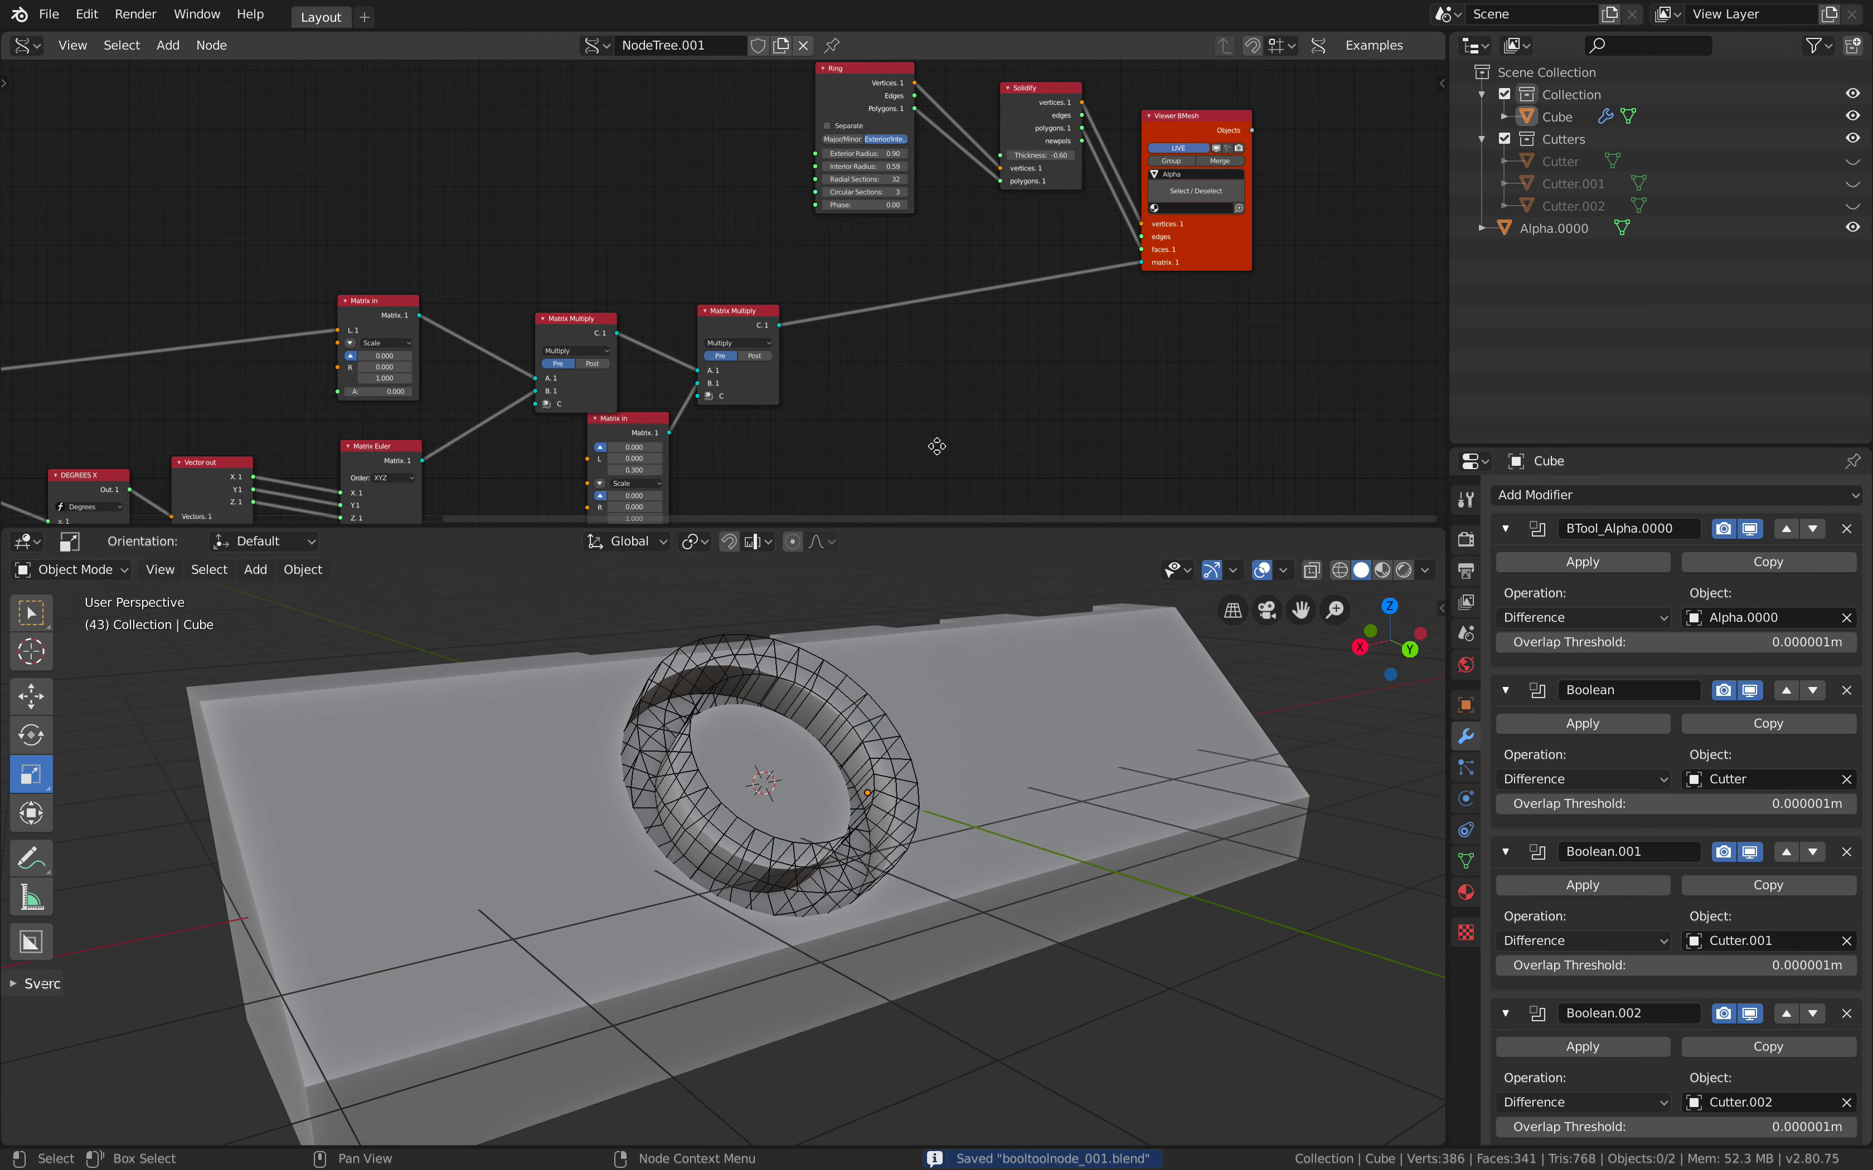
Make room between the Solidify and Viewer BMesh nodes by moving them farther apart
middle_drag(936, 448, 742, 509)
scroll(952, 348, up, 2)
key(g)
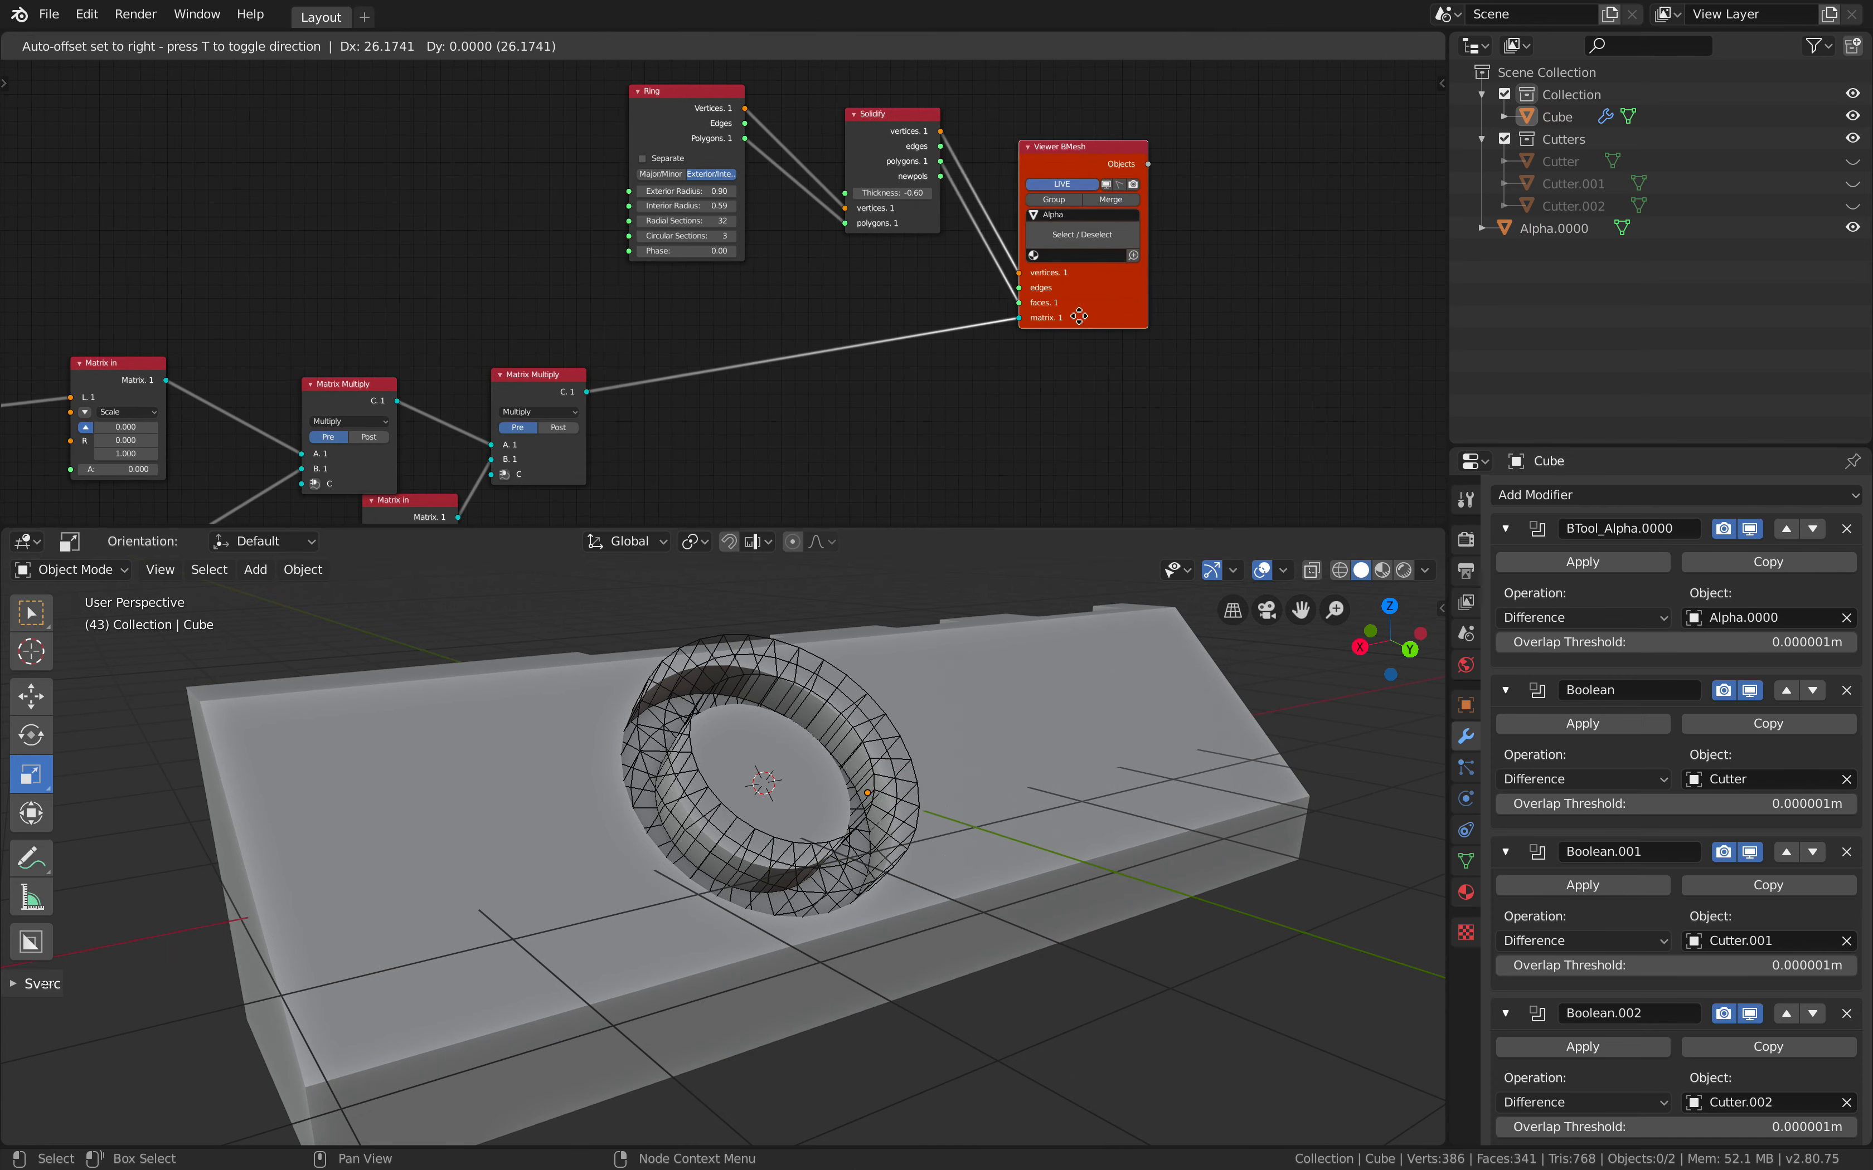
click(1200, 319)
drag(913, 132, 884, 143)
middle_drag(899, 285, 794, 315)
Insert a Matrix Apply (verts) node between Solidify's vertices and the viewer, and reroute the final Matrix Multiply output from the viewer into its Matrices input
key(shift+a)
click(1006, 245)
text(appl)
key(Return)
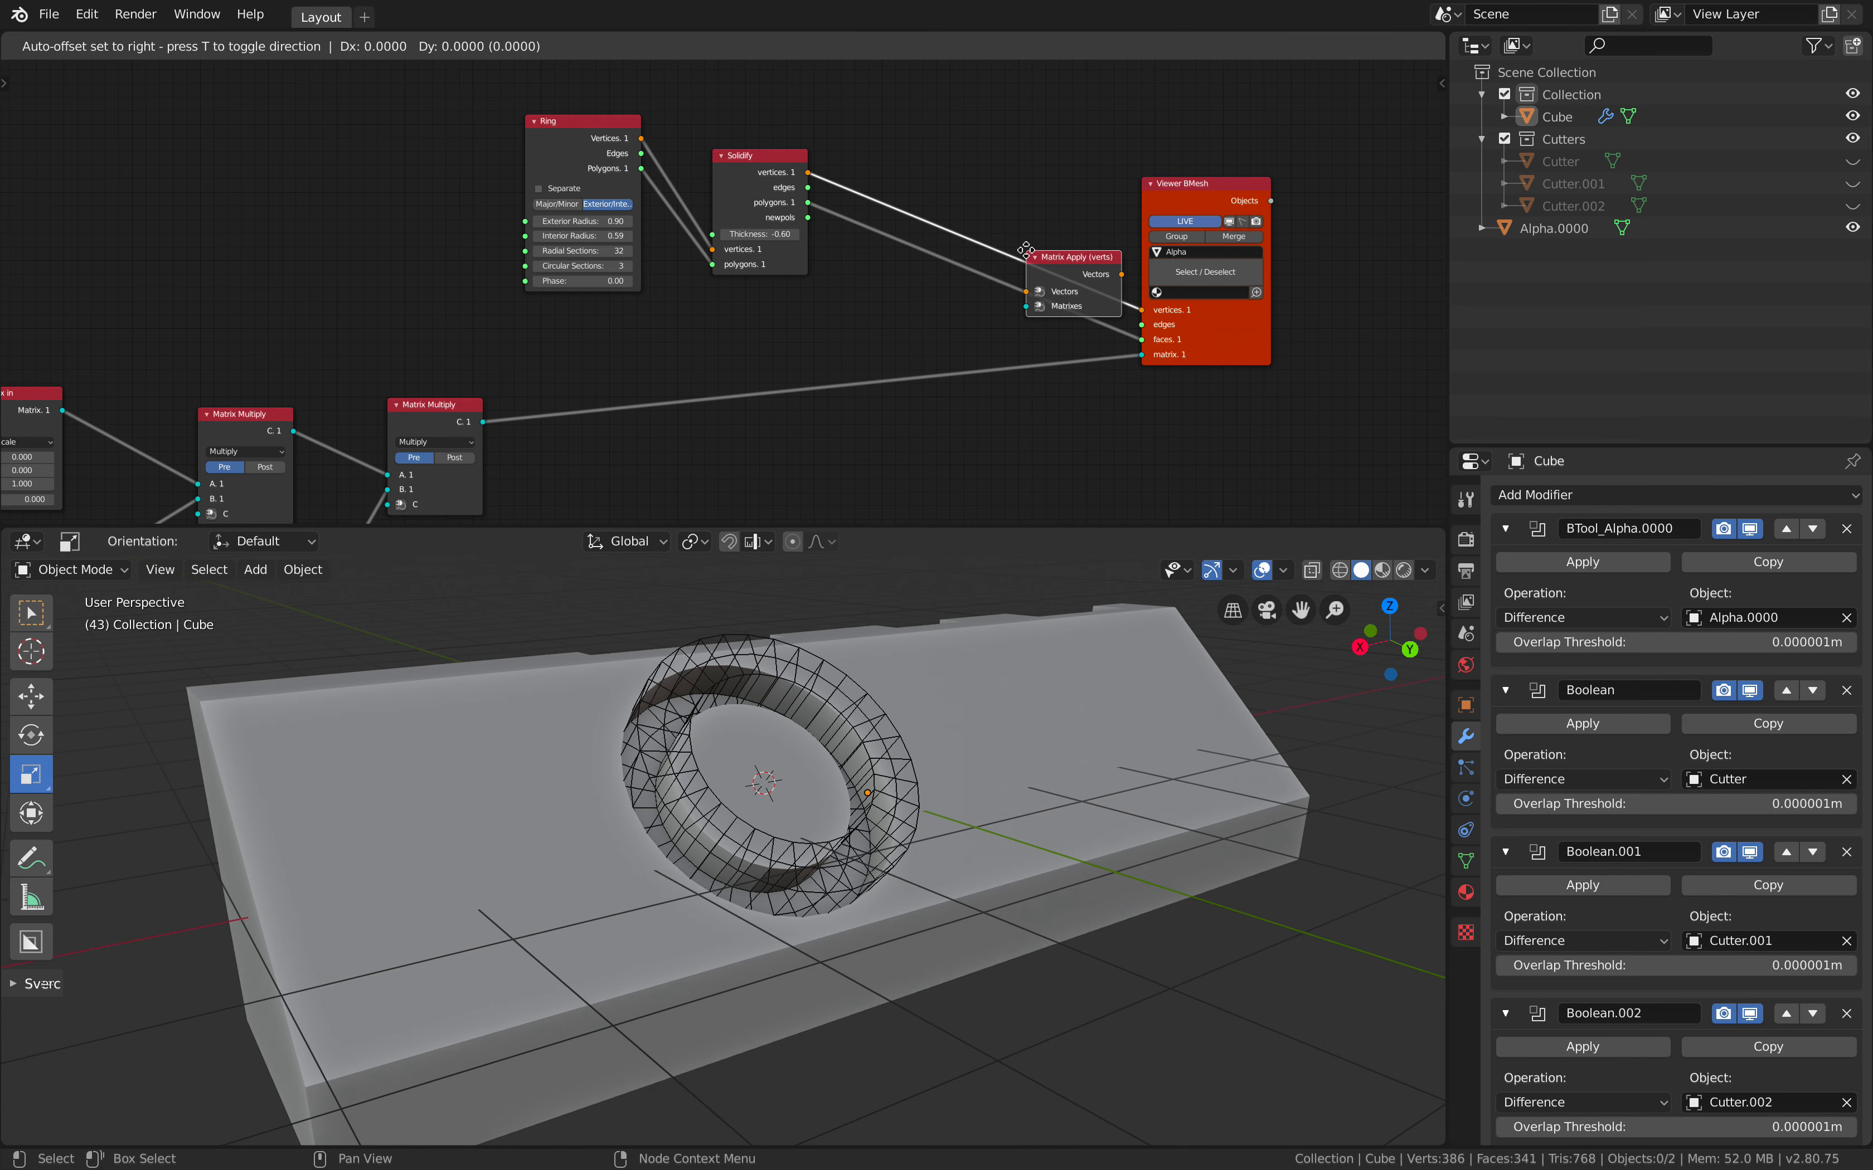
click(992, 206)
drag(1142, 354, 1008, 220)
click(1186, 331)
Select the ring cutter to check its placement and origin, and clear the selection
middle_drag(985, 588, 1032, 686)
click(899, 700)
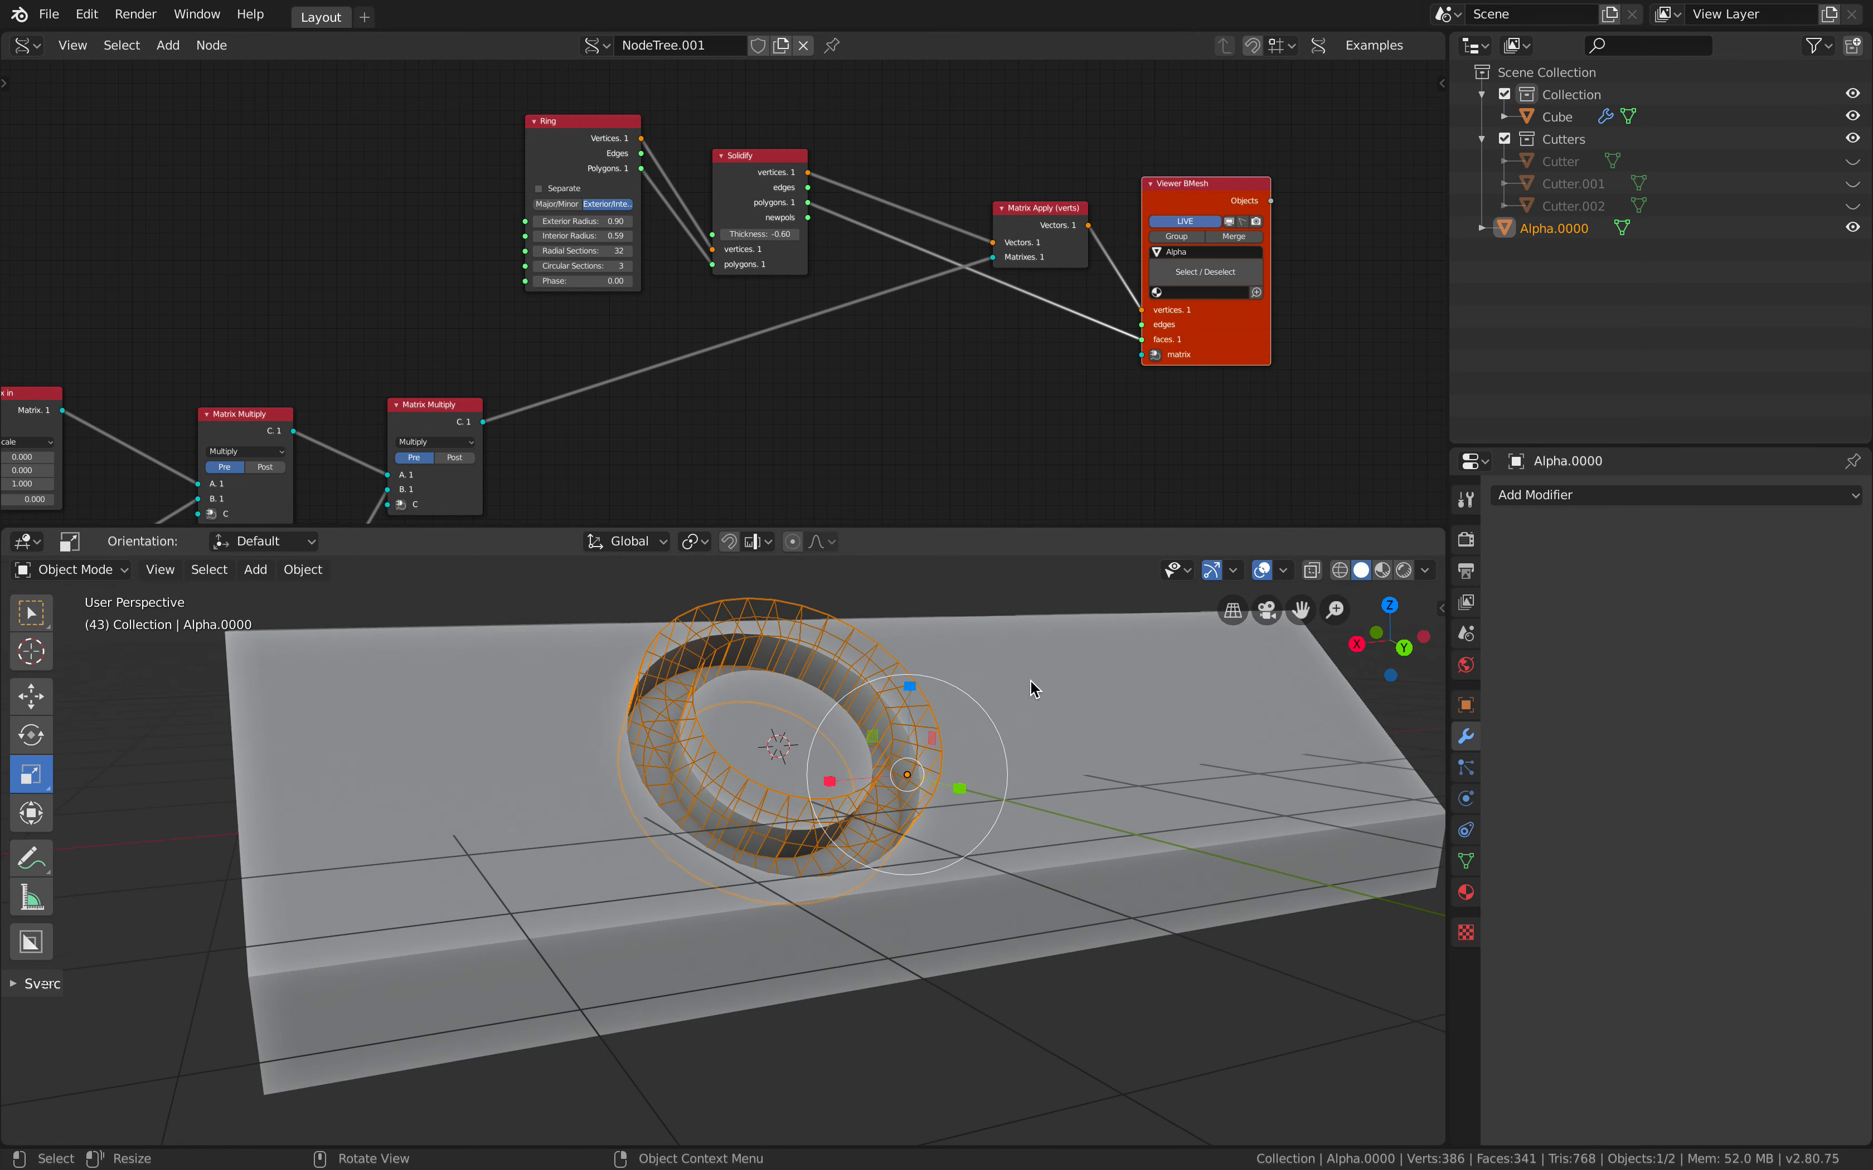
click(1054, 693)
key(a)
key(a)
scroll(1070, 740, down, 3)
scroll(948, 751, up, 3)
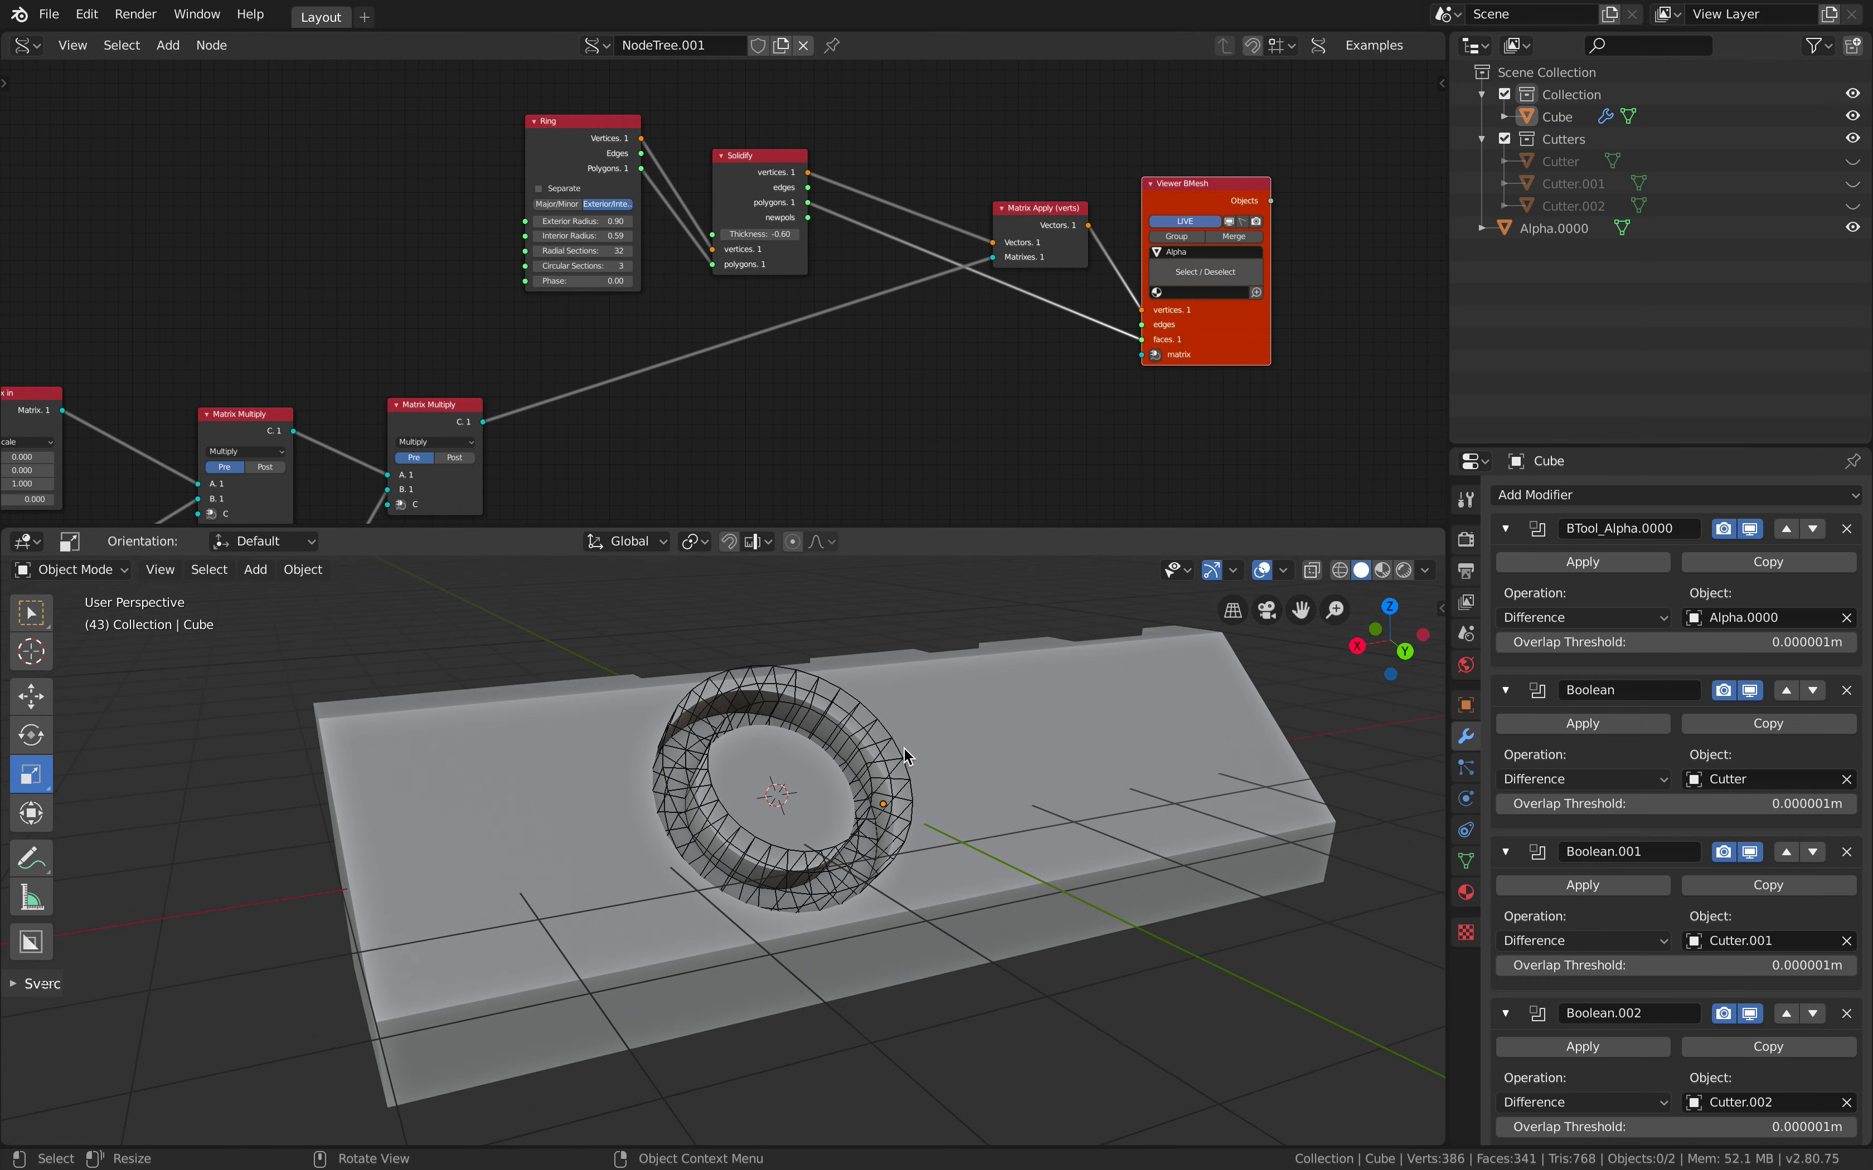
Activate the Cursor tool and reposition the 3D cursor on the sloped face, slightly toward the block's near end
click(30, 651)
click(302, 769)
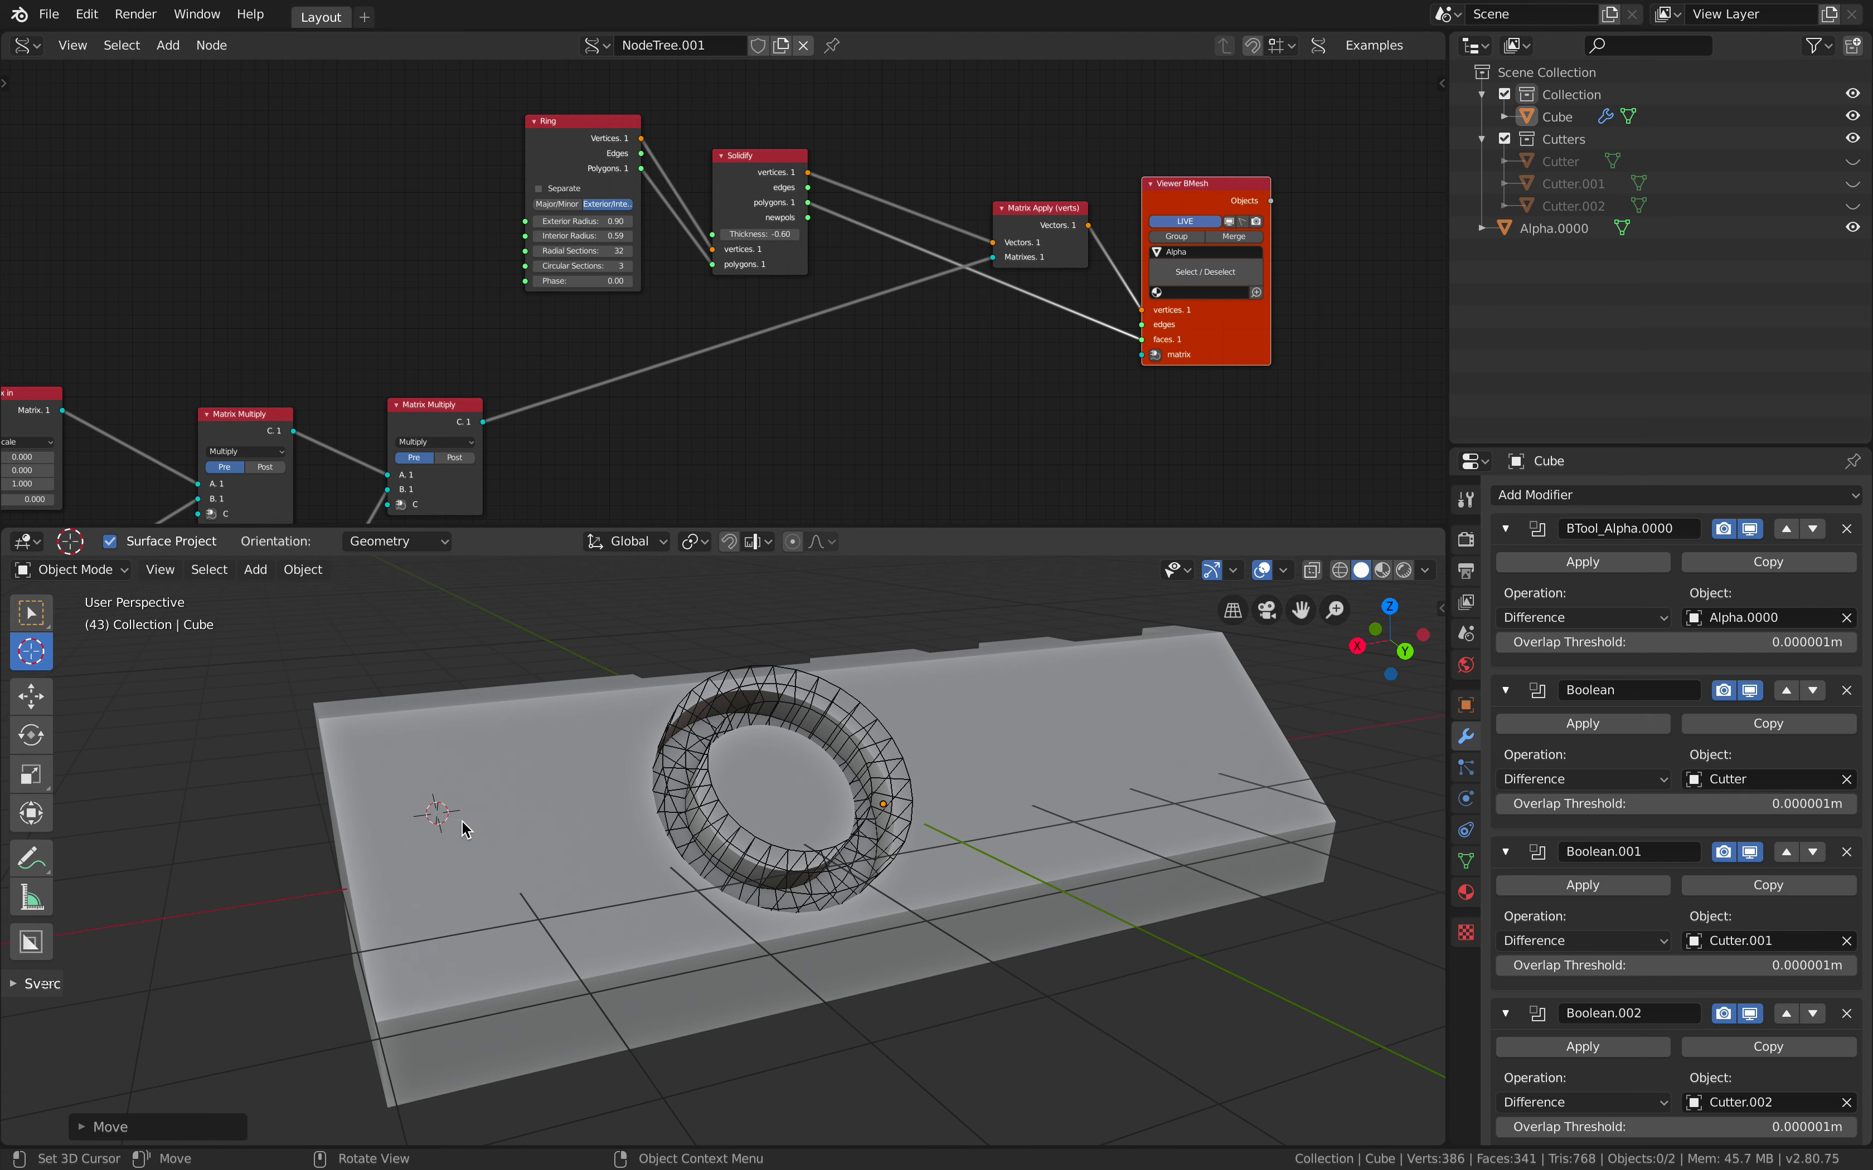
click(773, 799)
drag(996, 784, 720, 797)
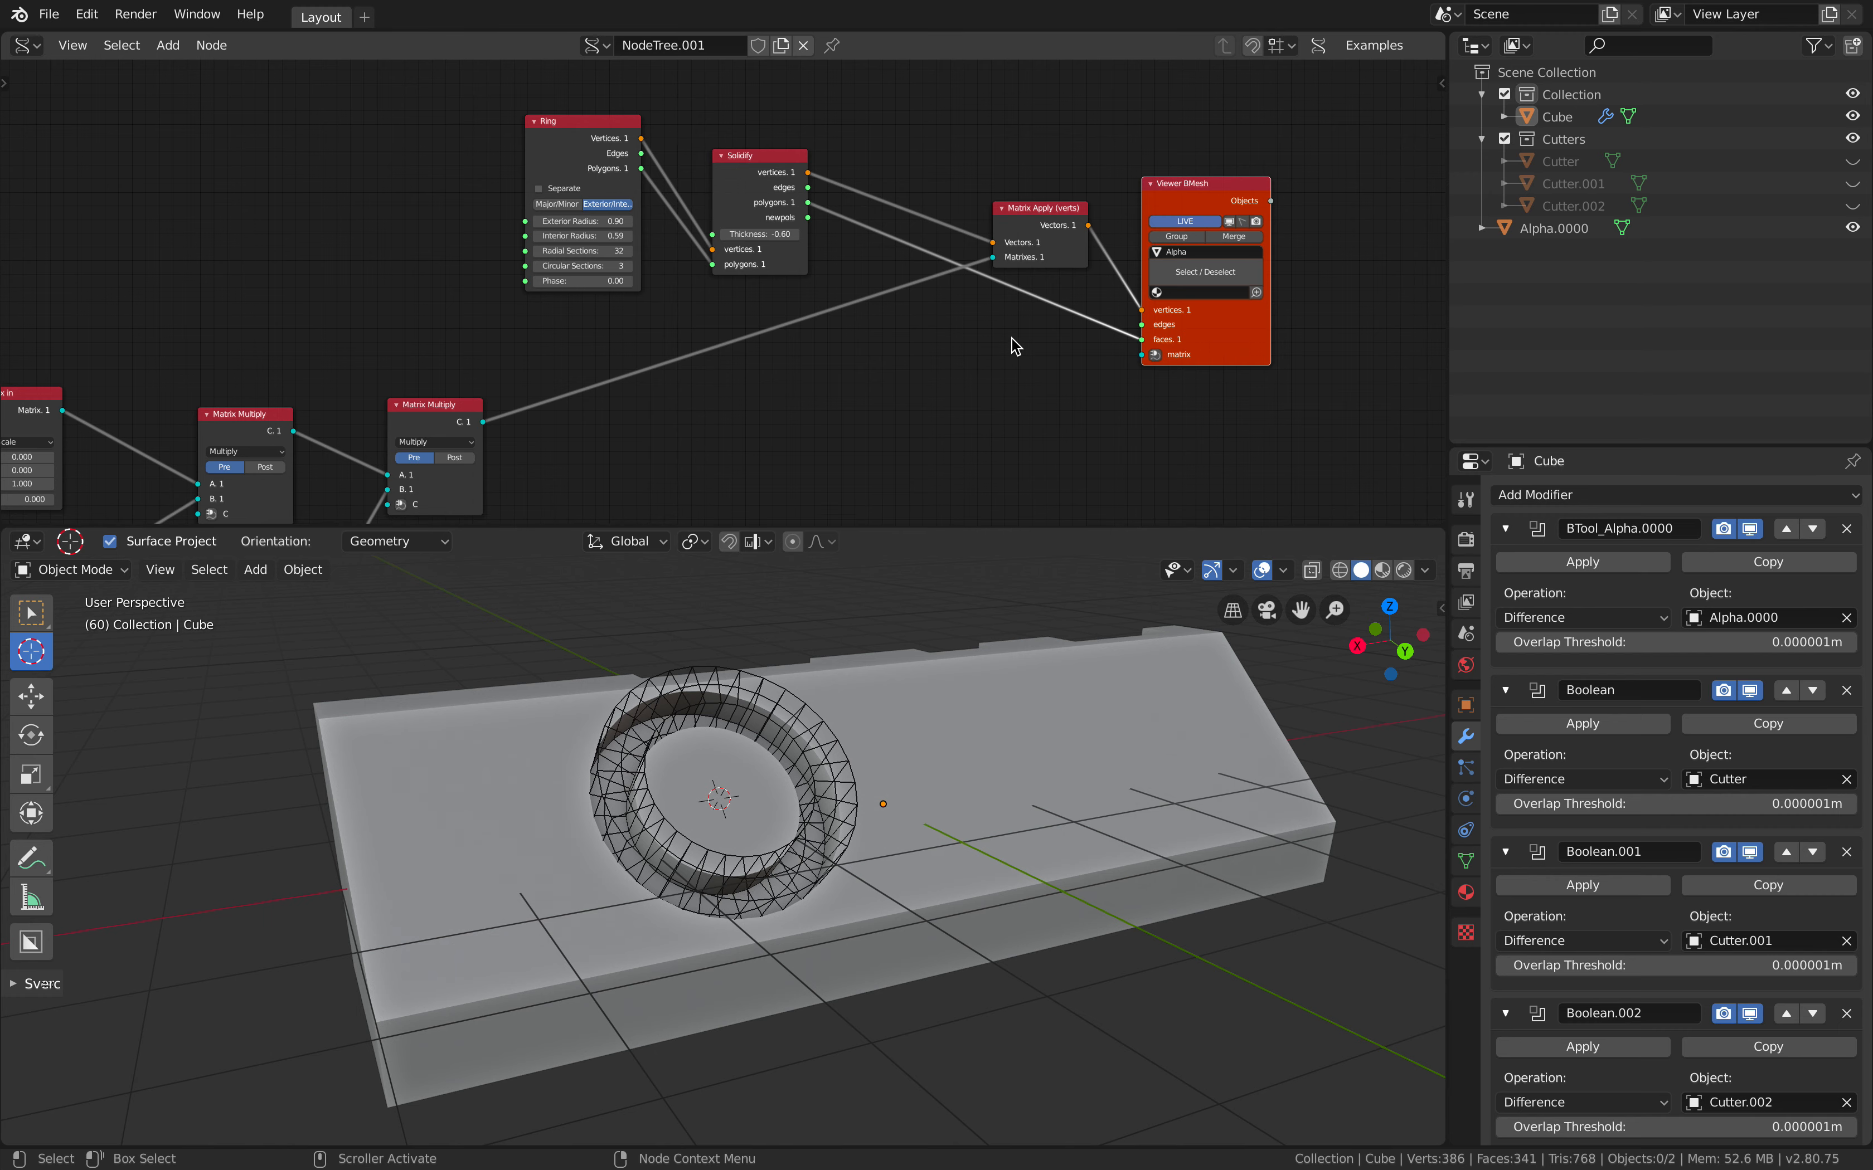
Move the Object ID Selector node at the start of the tree slightly away from the cursor node
middle_drag(913, 390, 955, 334)
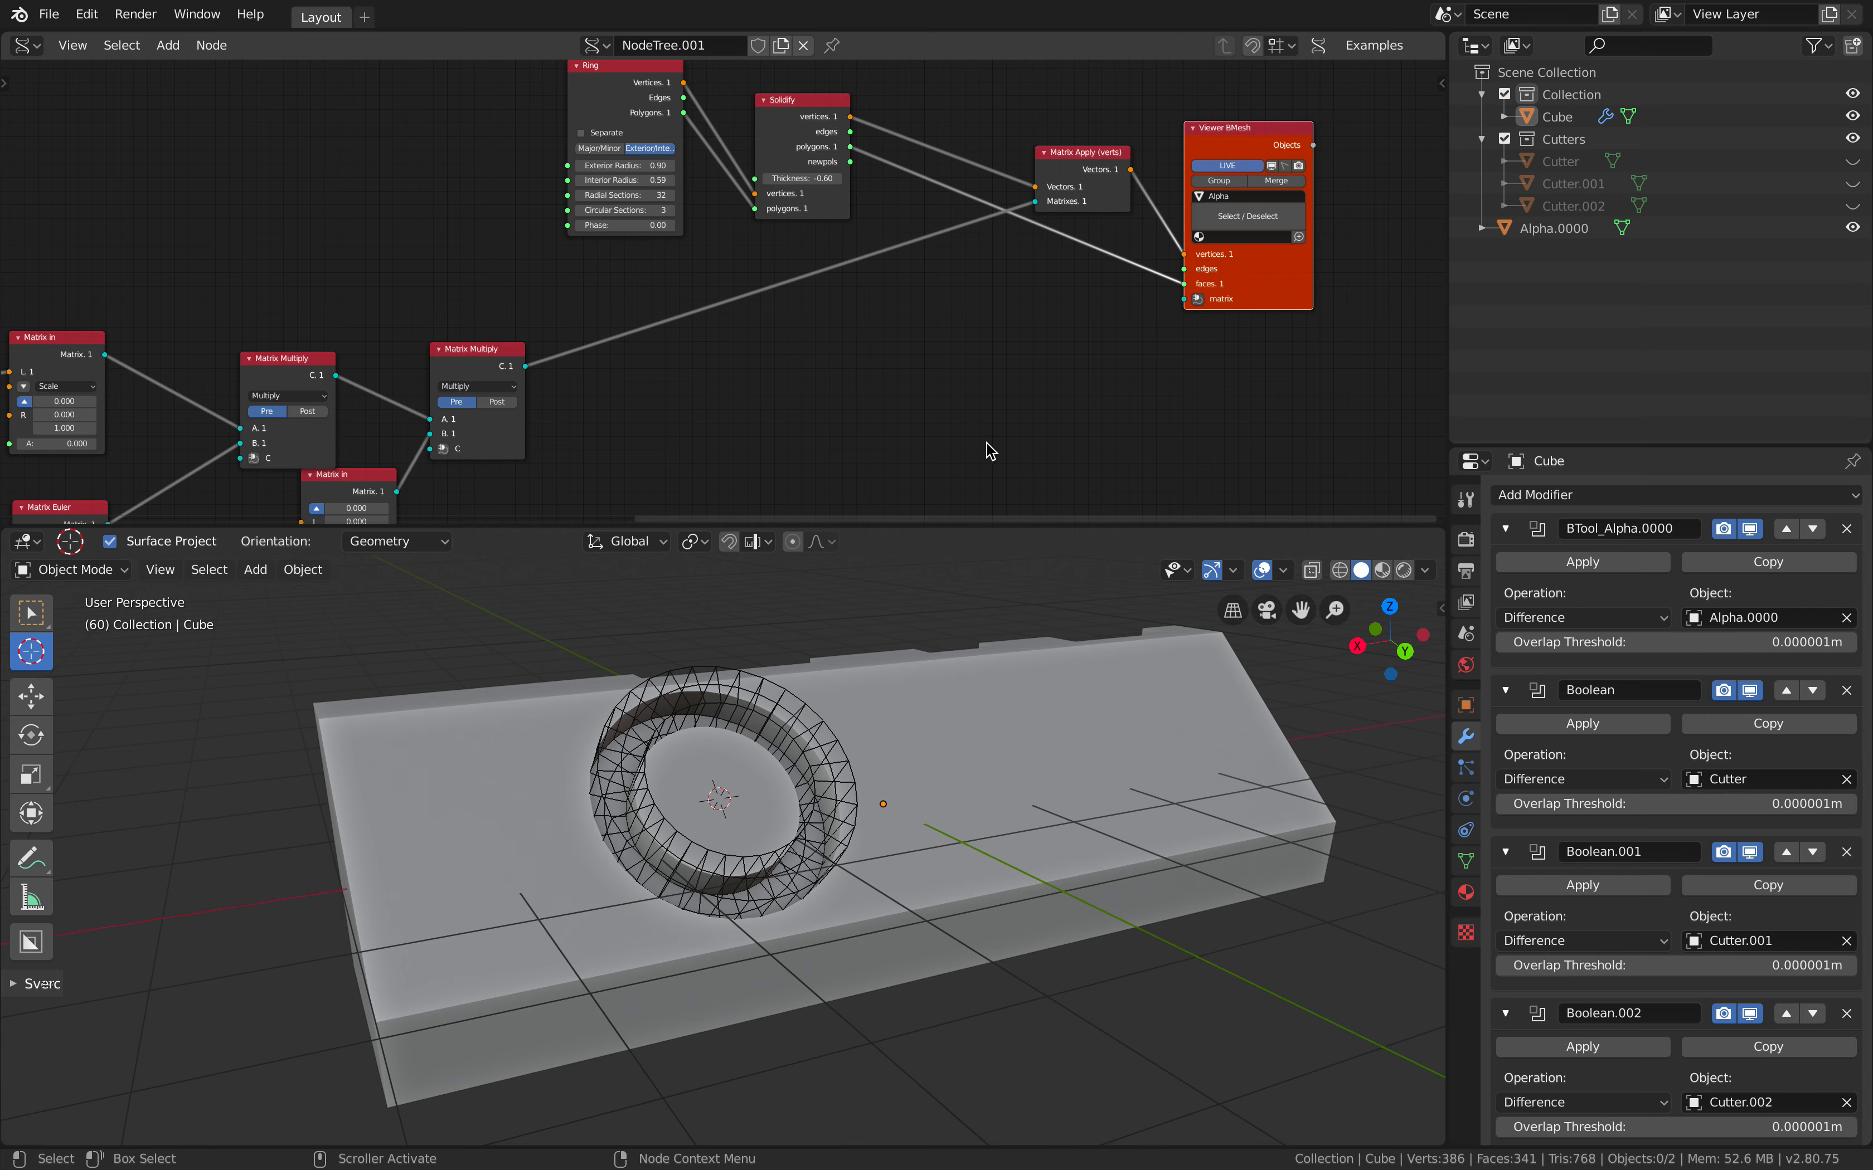
click(919, 428)
scroll(731, 389, down, 2)
middle_drag(455, 395, 1164, 218)
middle_drag(281, 339, 697, 285)
scroll(548, 283, up, 2)
drag(401, 324, 364, 302)
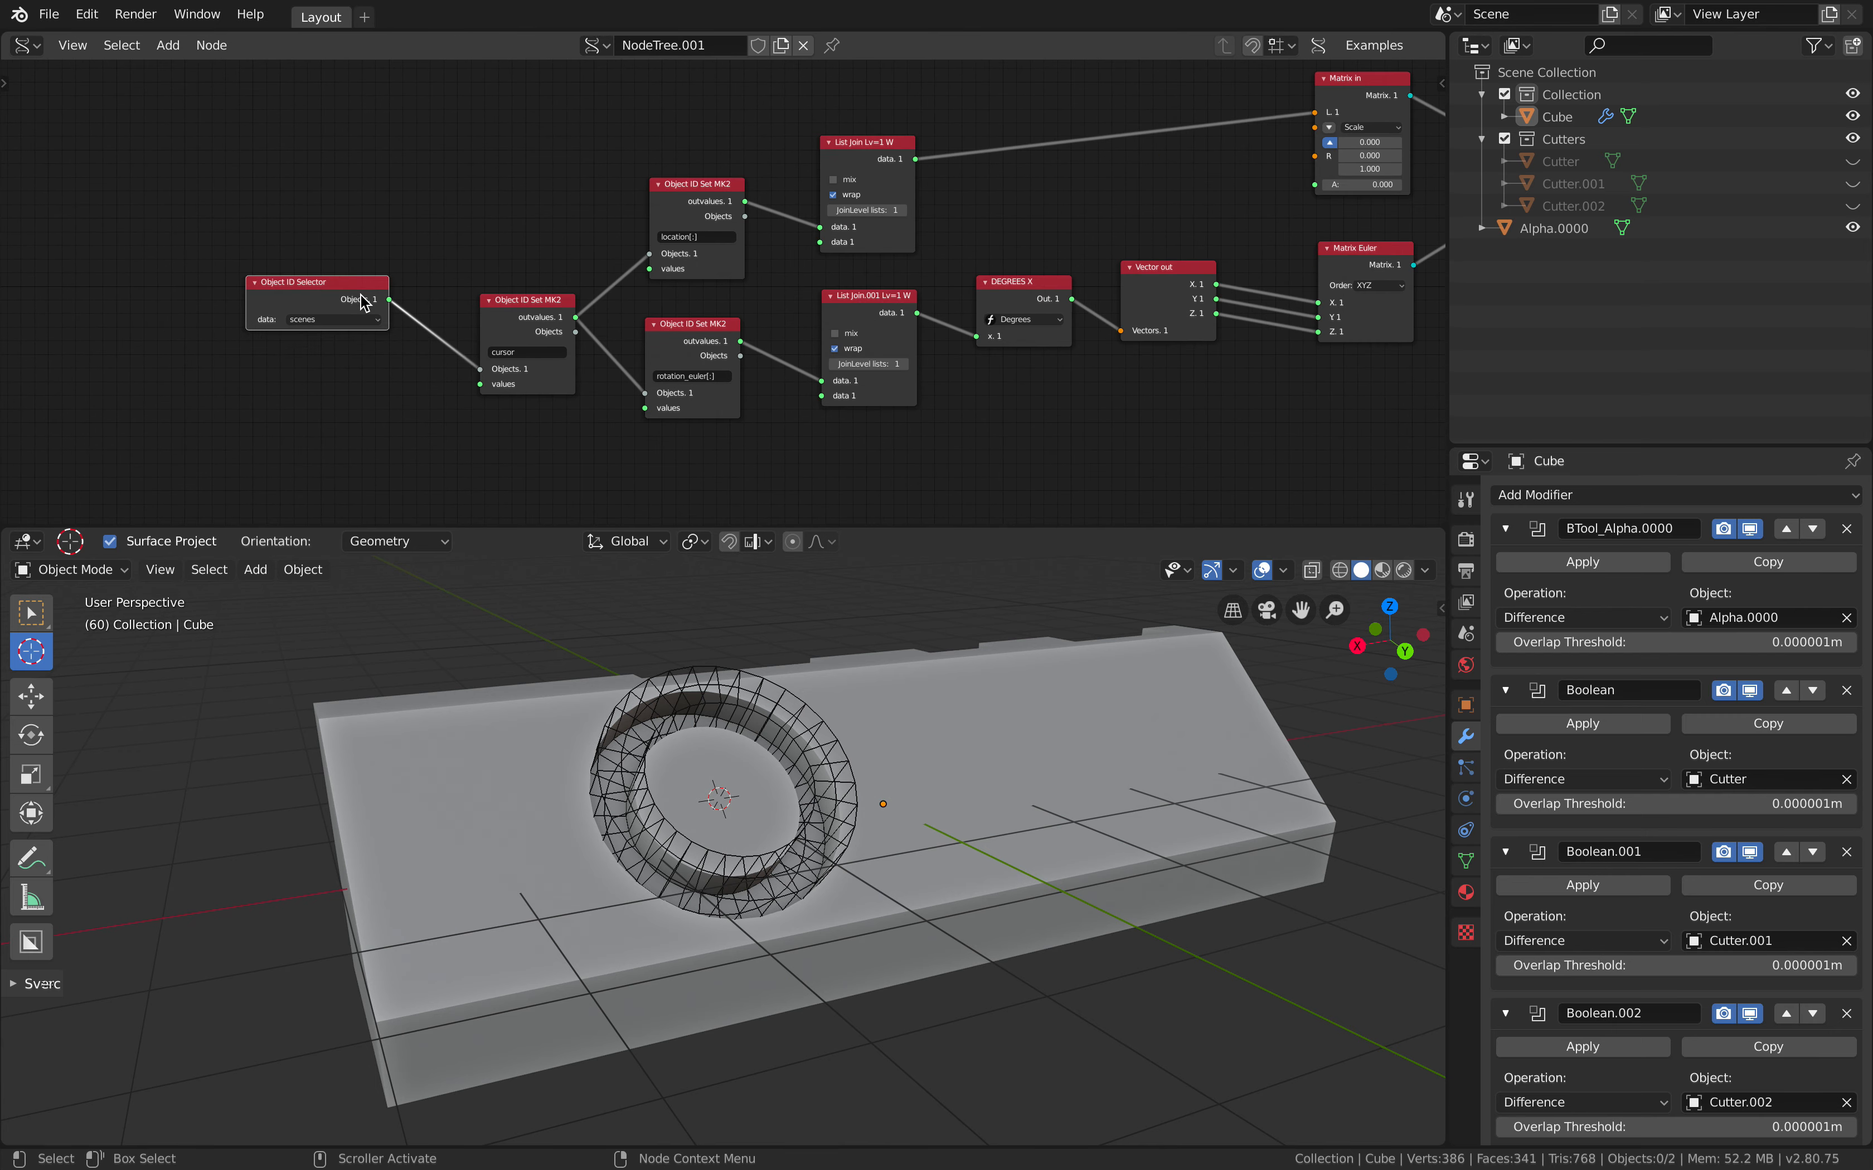
Shift the 3D cursor and its ring cutter farther along the sloped face toward the block's near end
middle_drag(867, 688, 878, 680)
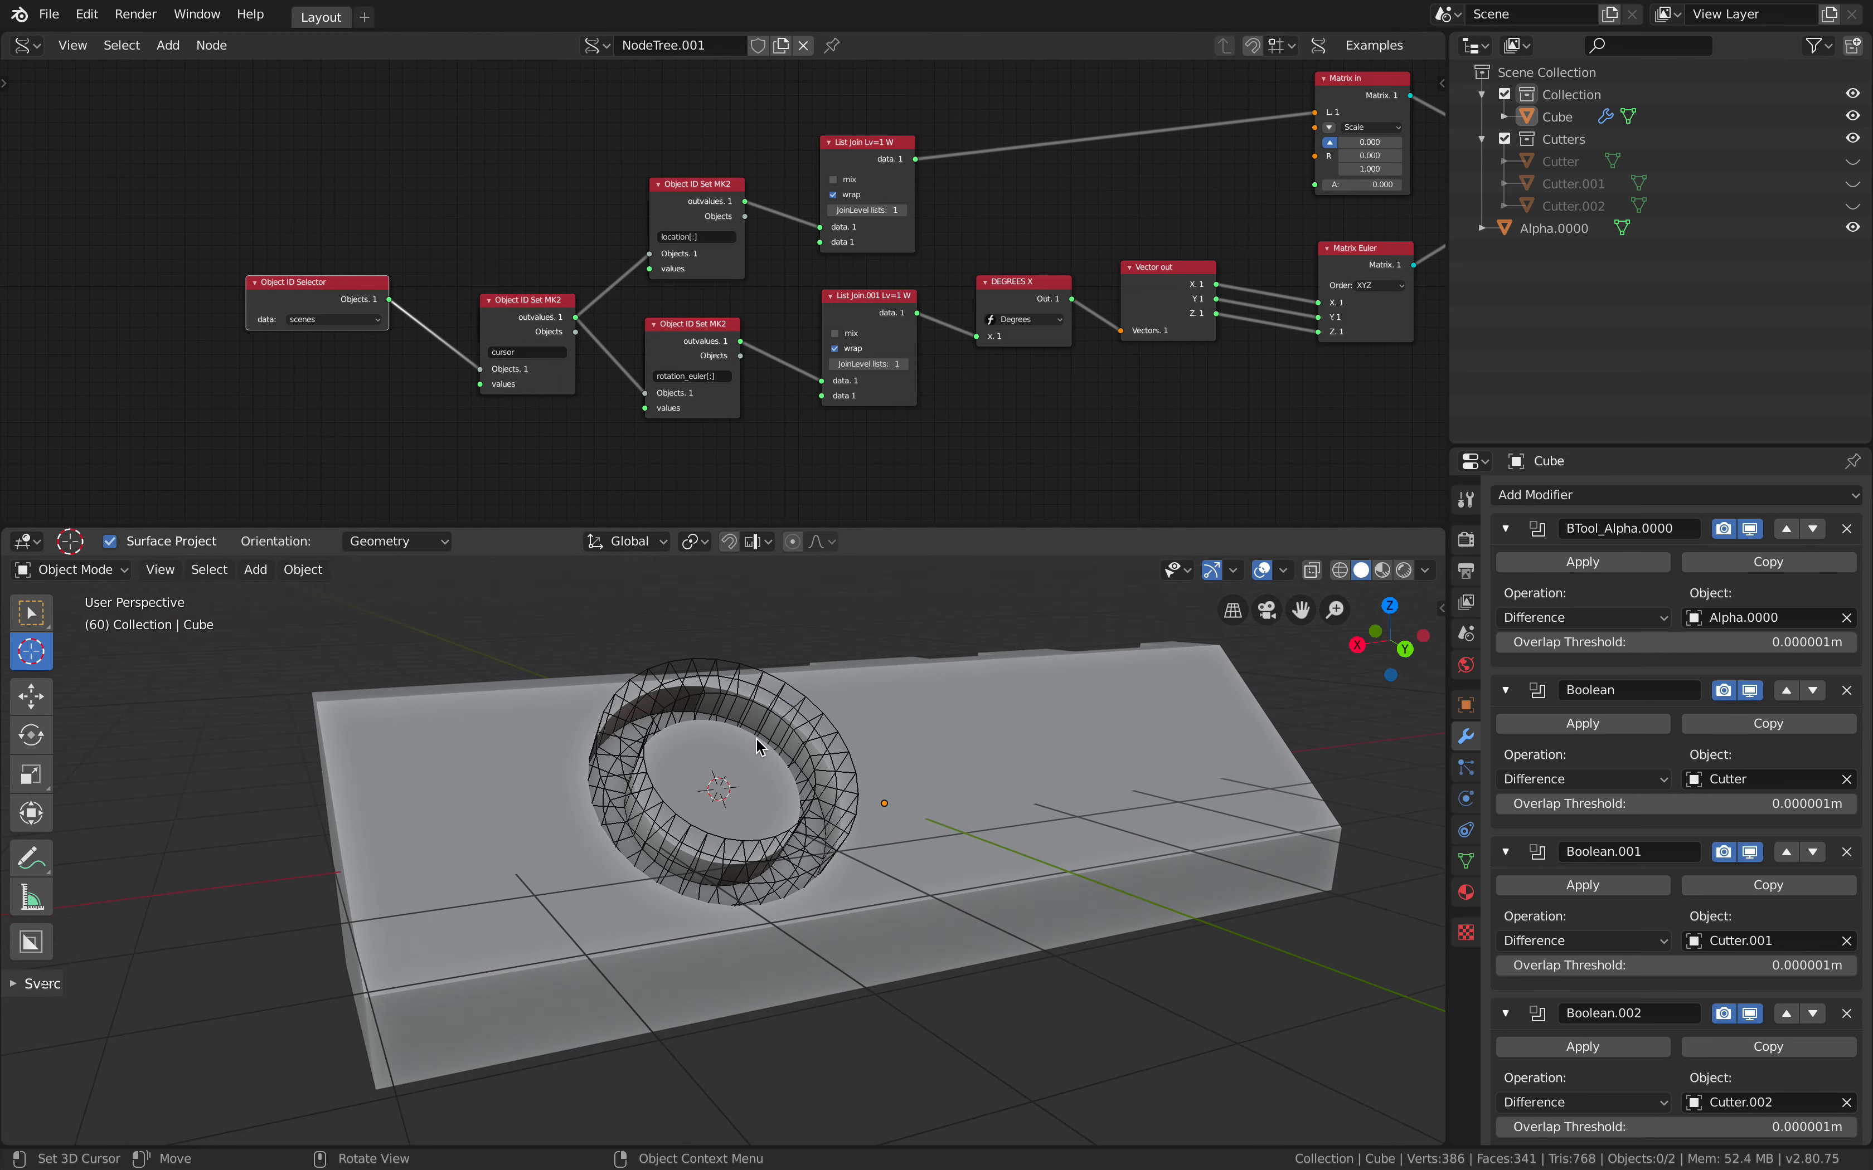
drag(723, 784, 654, 798)
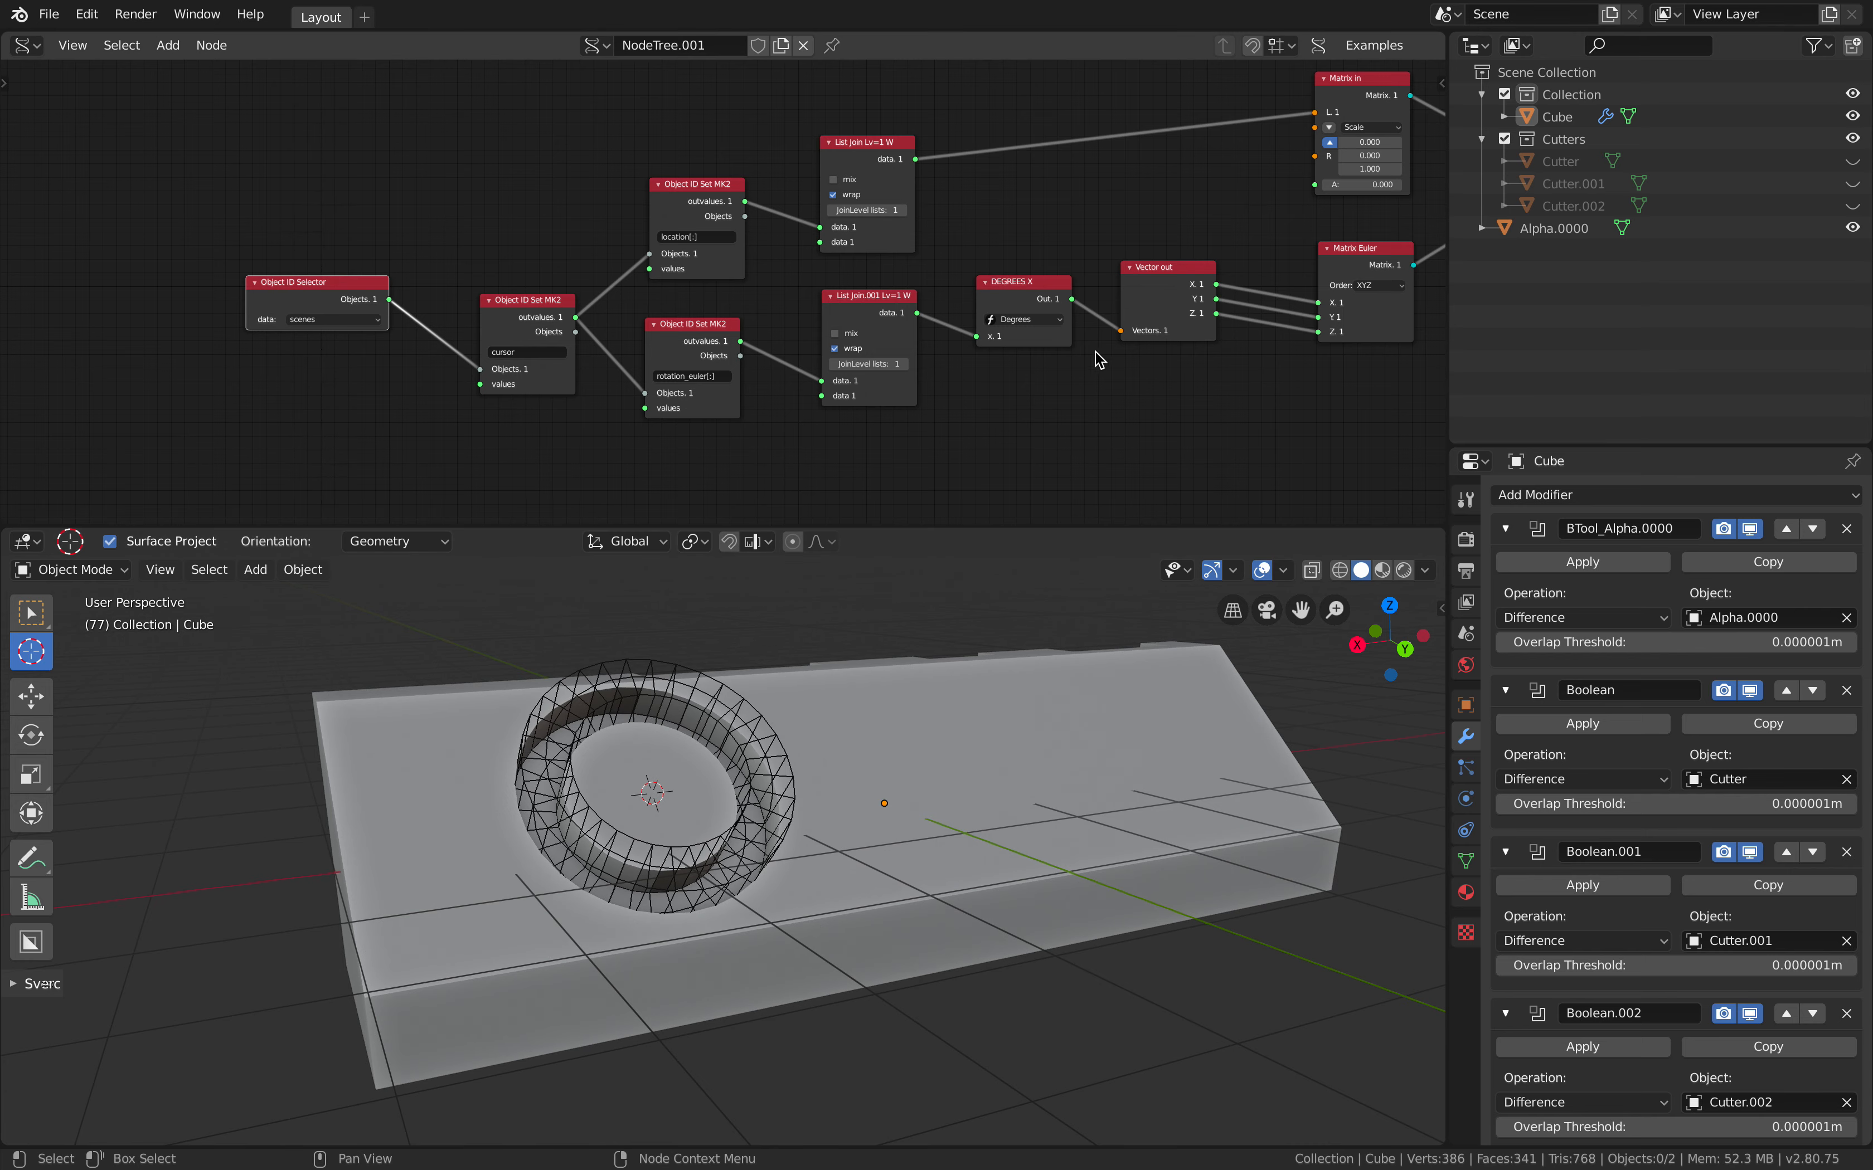
scroll(1099, 359, down, 3)
middle_drag(805, 135, 502, 248)
middle_drag(919, 199, 950, 145)
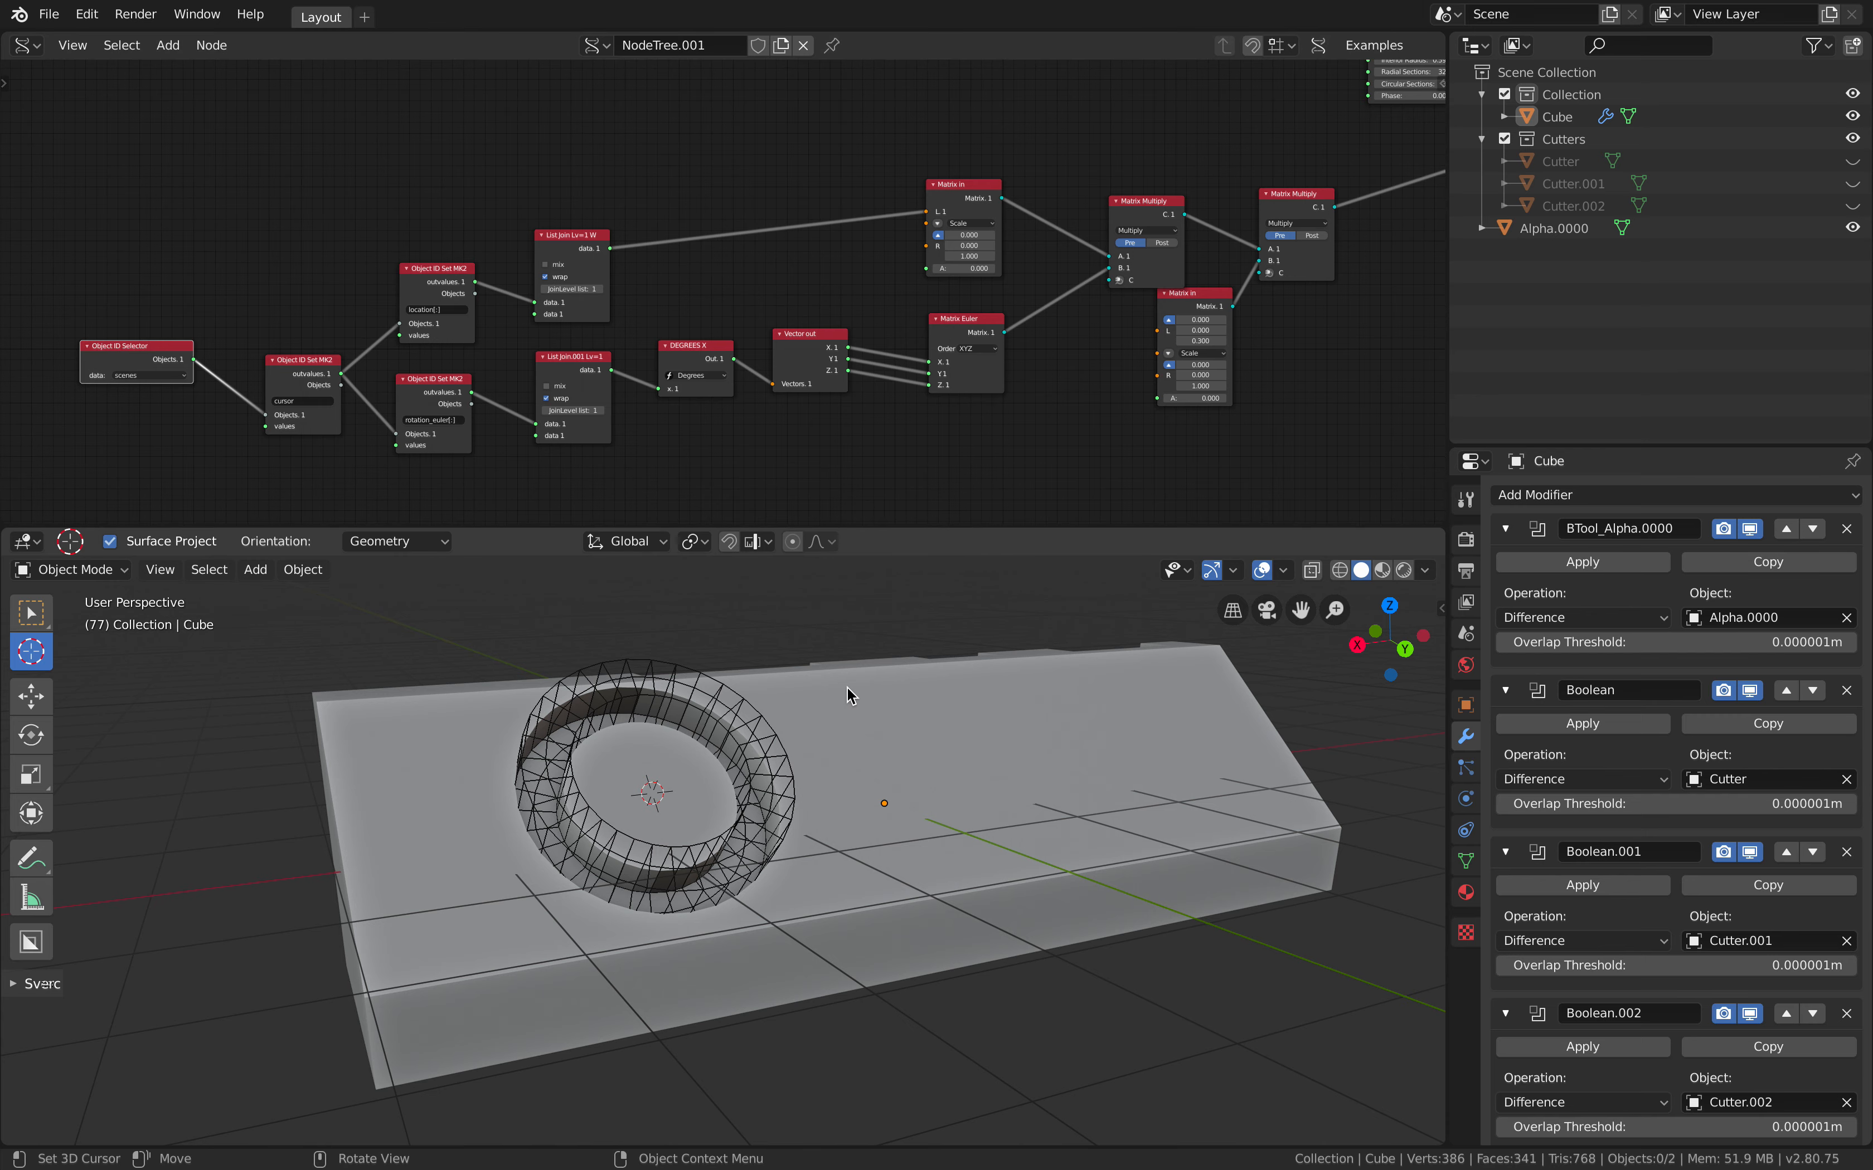
key(shift+a)
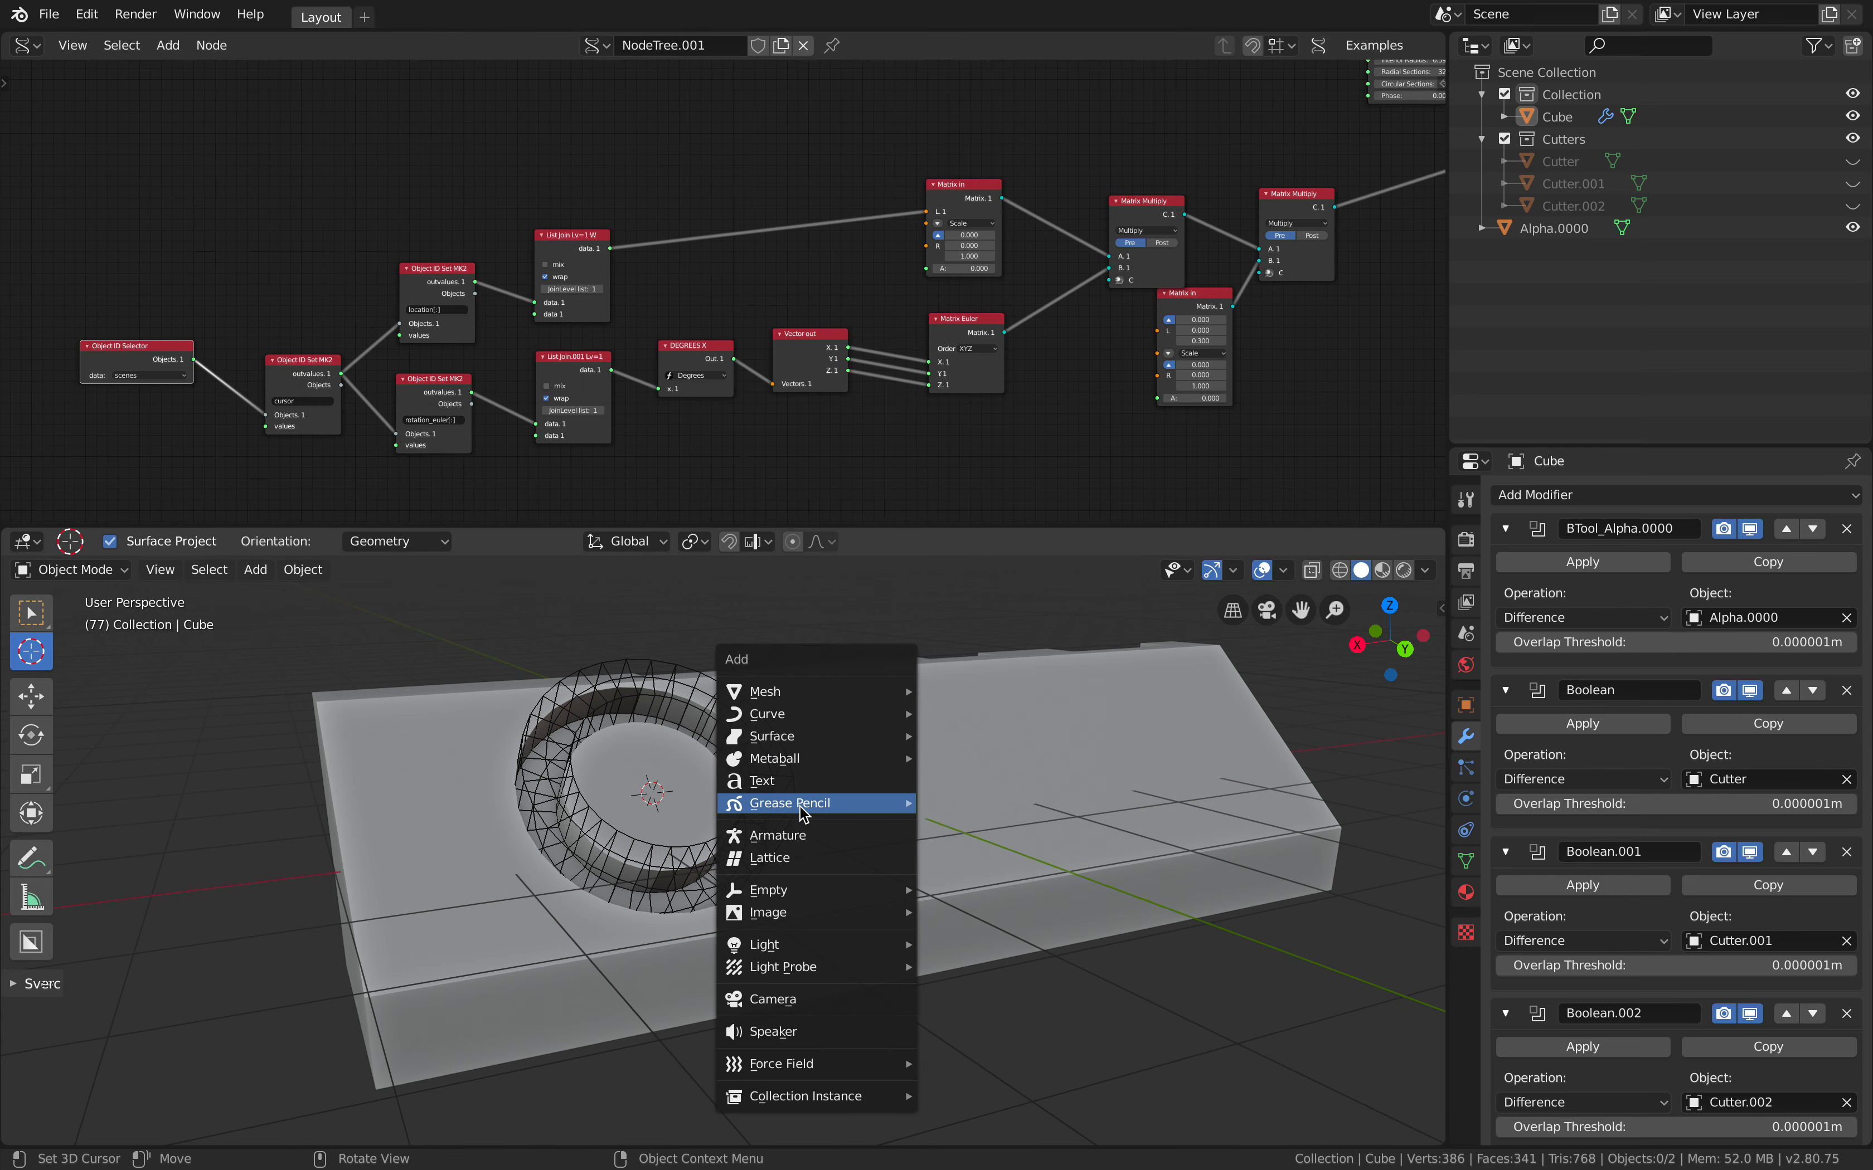
mouse_move(805, 892)
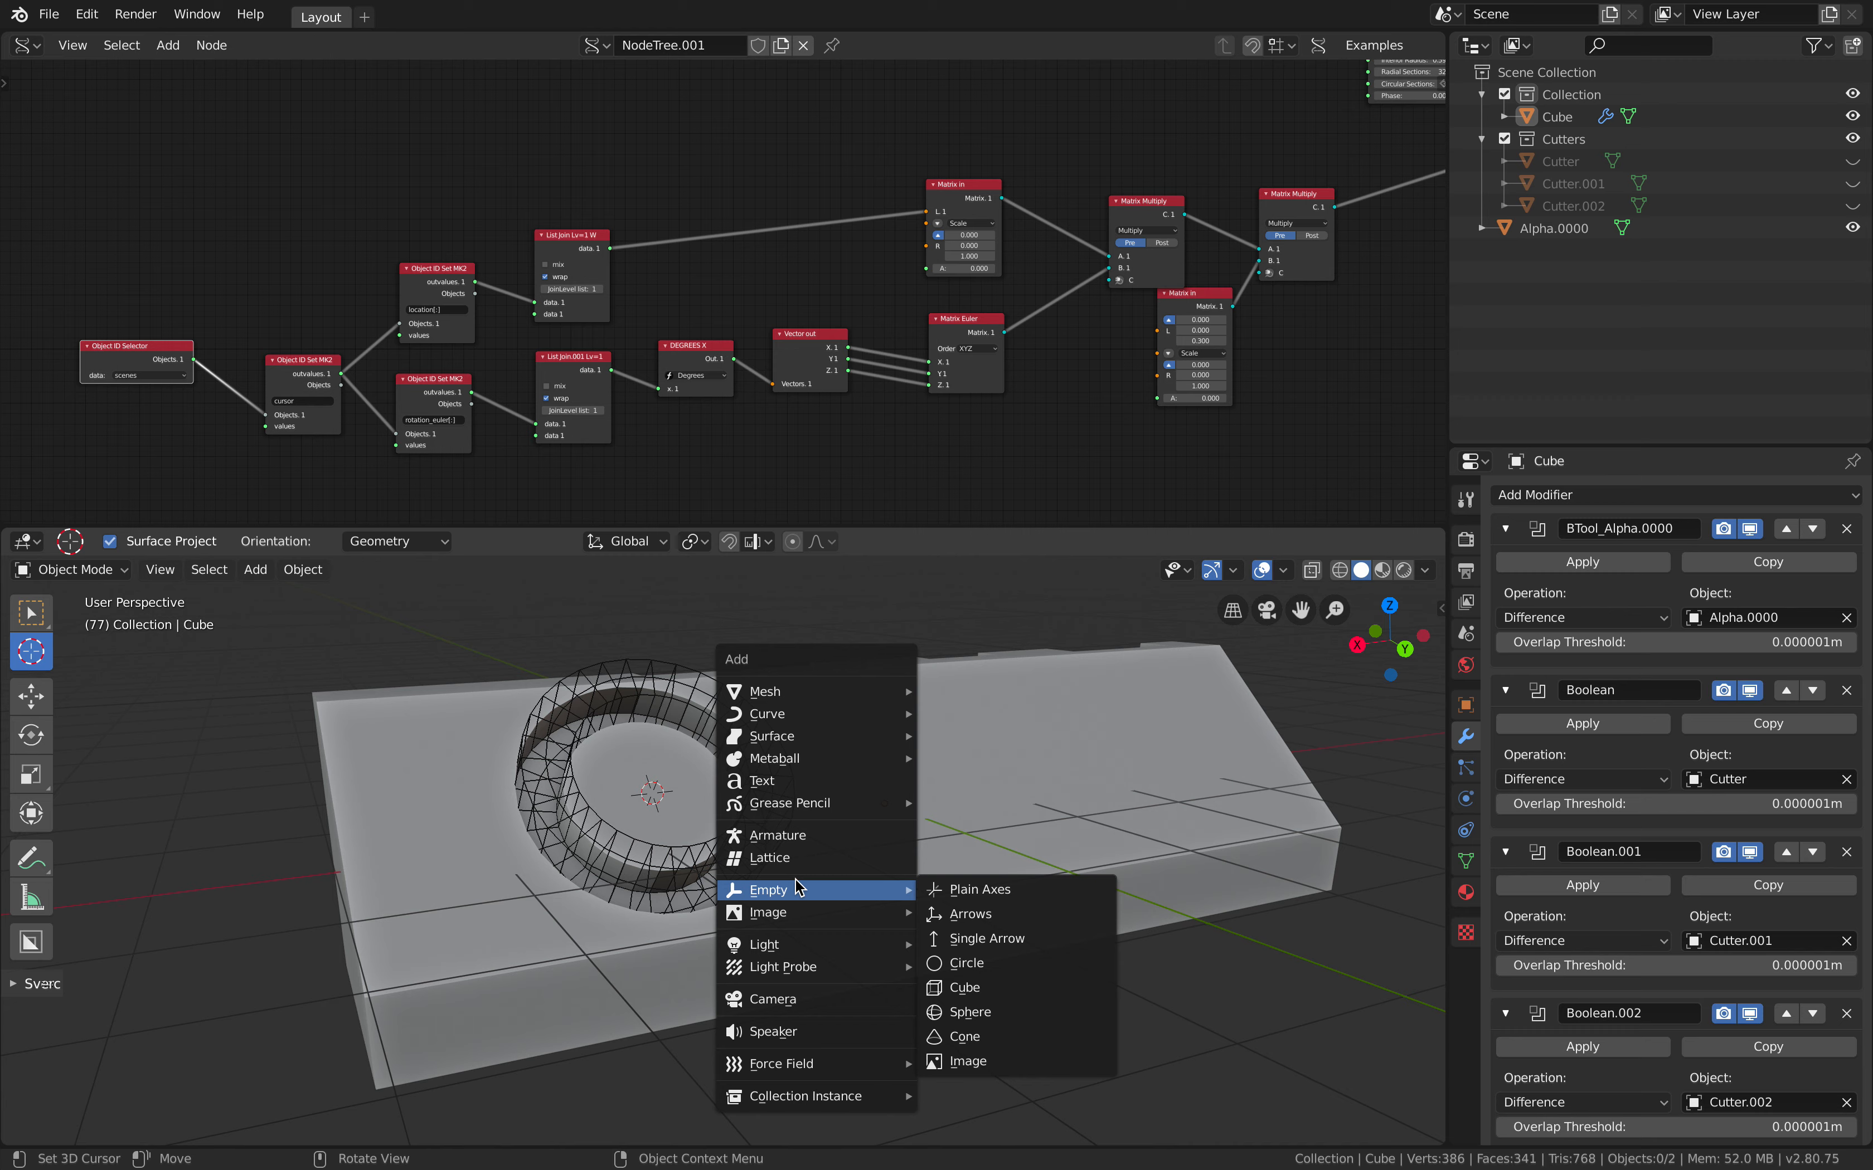
Reposition the 3D cursor around the near end of the sloped face to shift the ring cut
middle_drag(654, 766, 702, 712)
drag(552, 782, 568, 826)
click(599, 810)
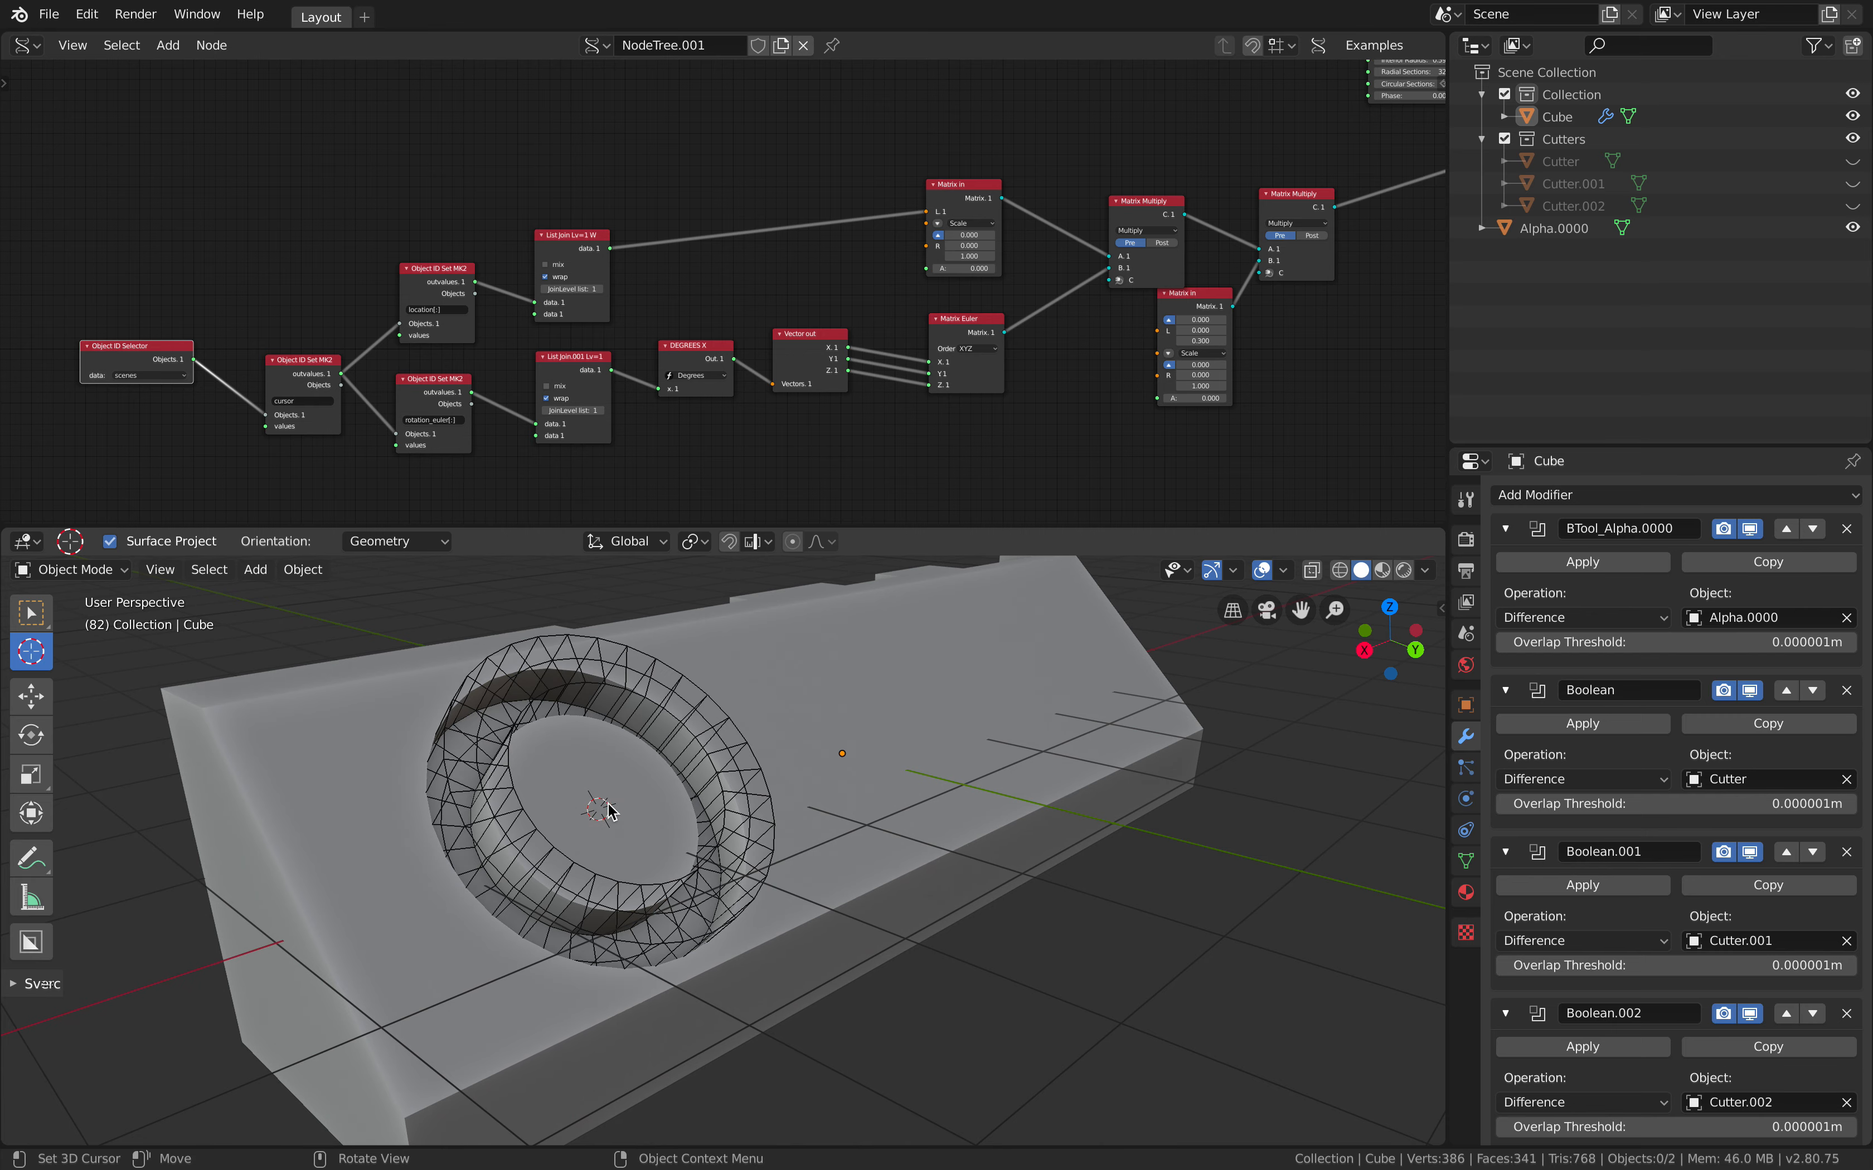
click(613, 801)
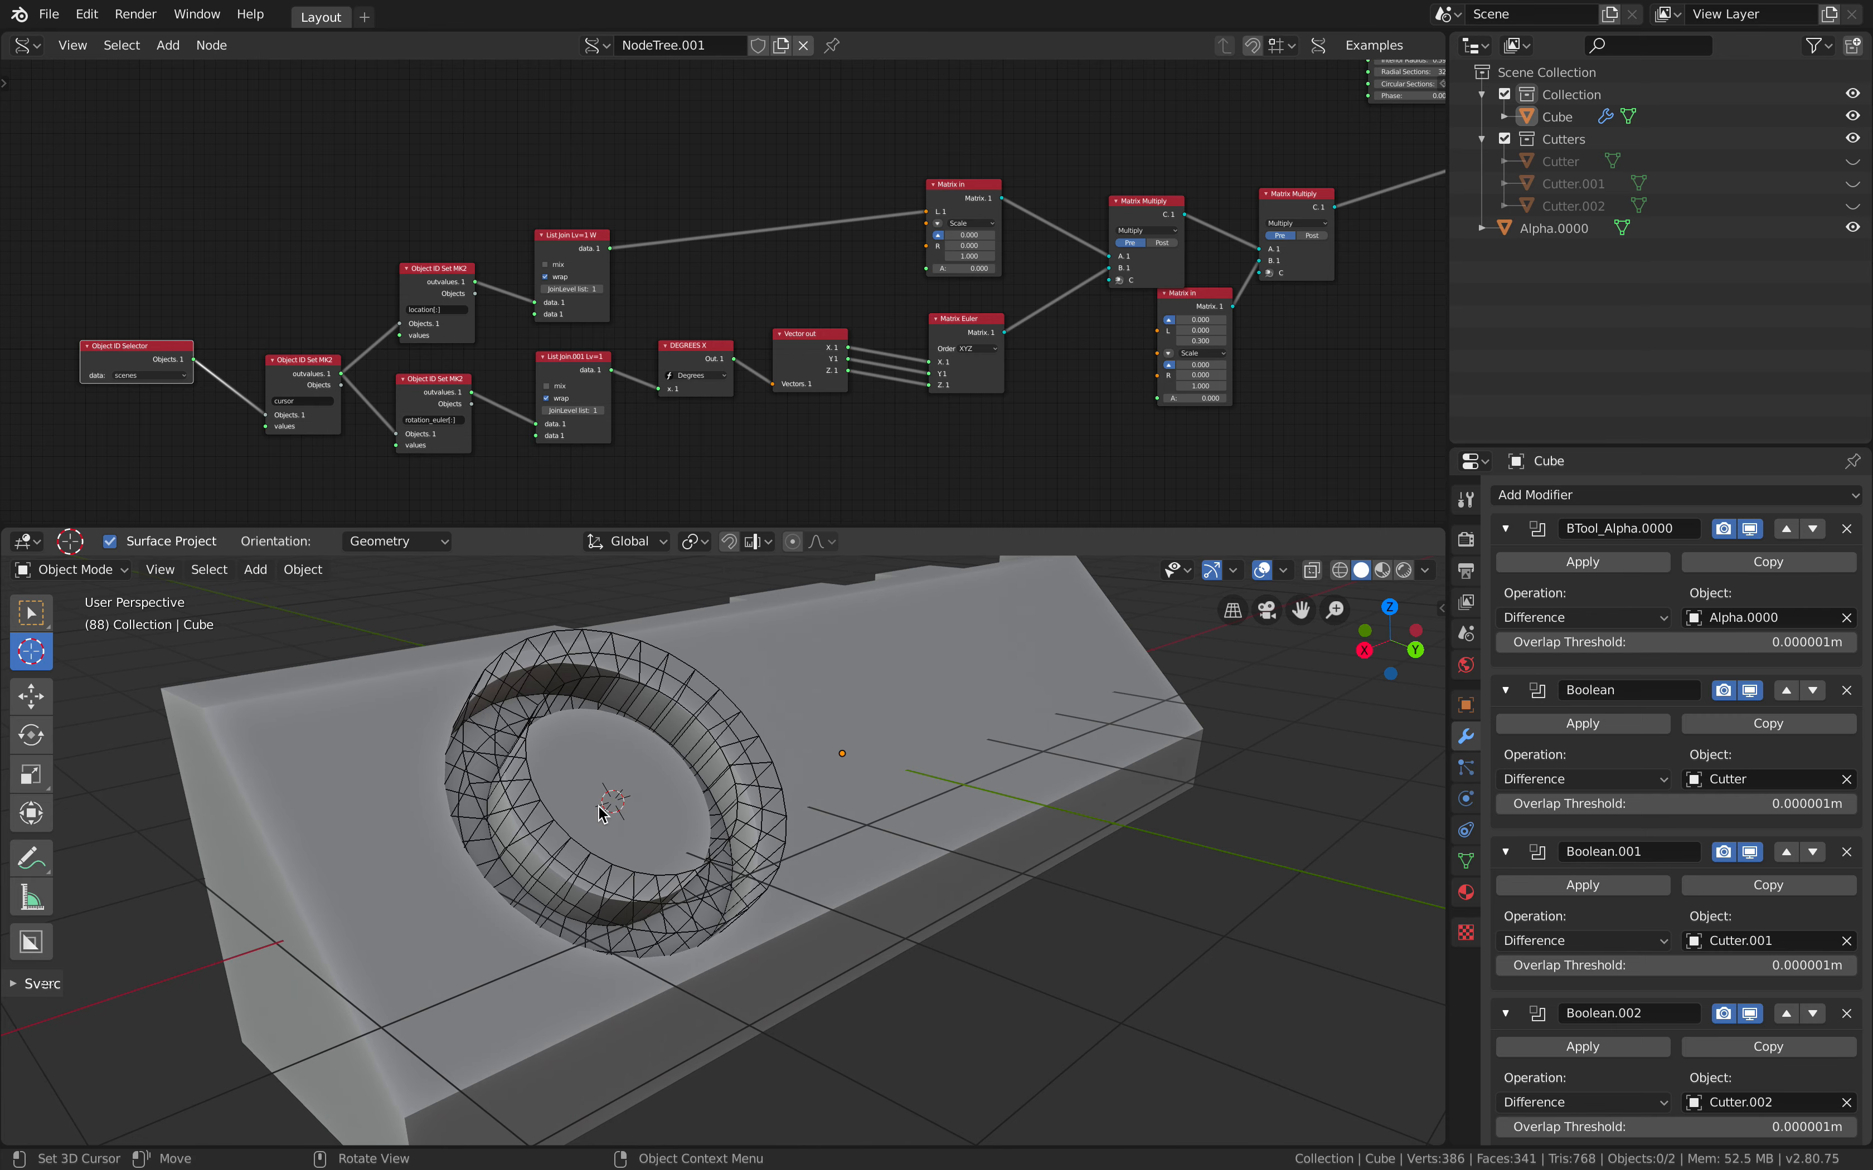
Move the Viewer BMesh node slightly farther from the Matrix Apply (verts) node
middle_drag(620, 782, 681, 735)
middle_drag(876, 354, 631, 391)
middle_drag(863, 786, 735, 743)
scroll(348, 343, down, 3)
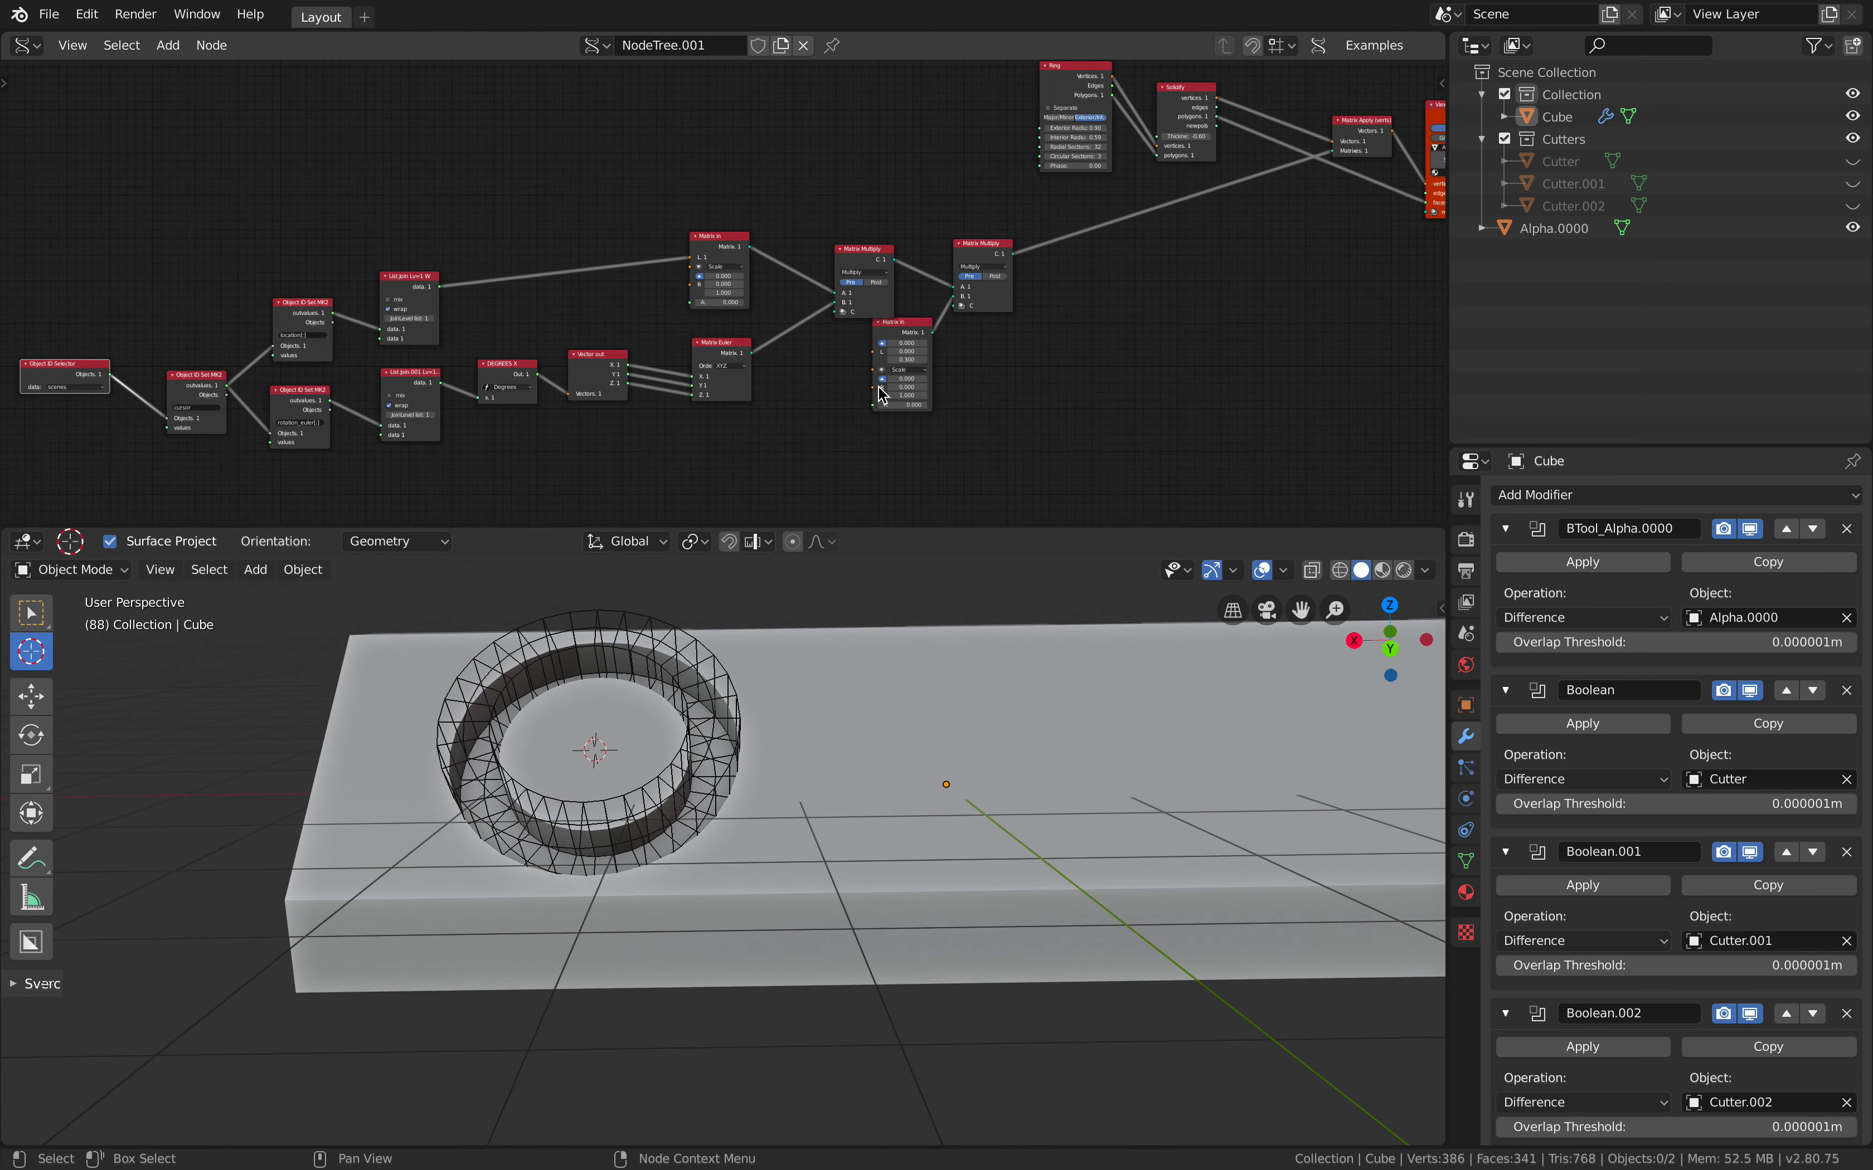
middle_drag(348, 343, 516, 335)
middle_drag(1261, 237, 739, 317)
drag(1119, 238, 1161, 237)
middle_drag(1060, 312, 1051, 294)
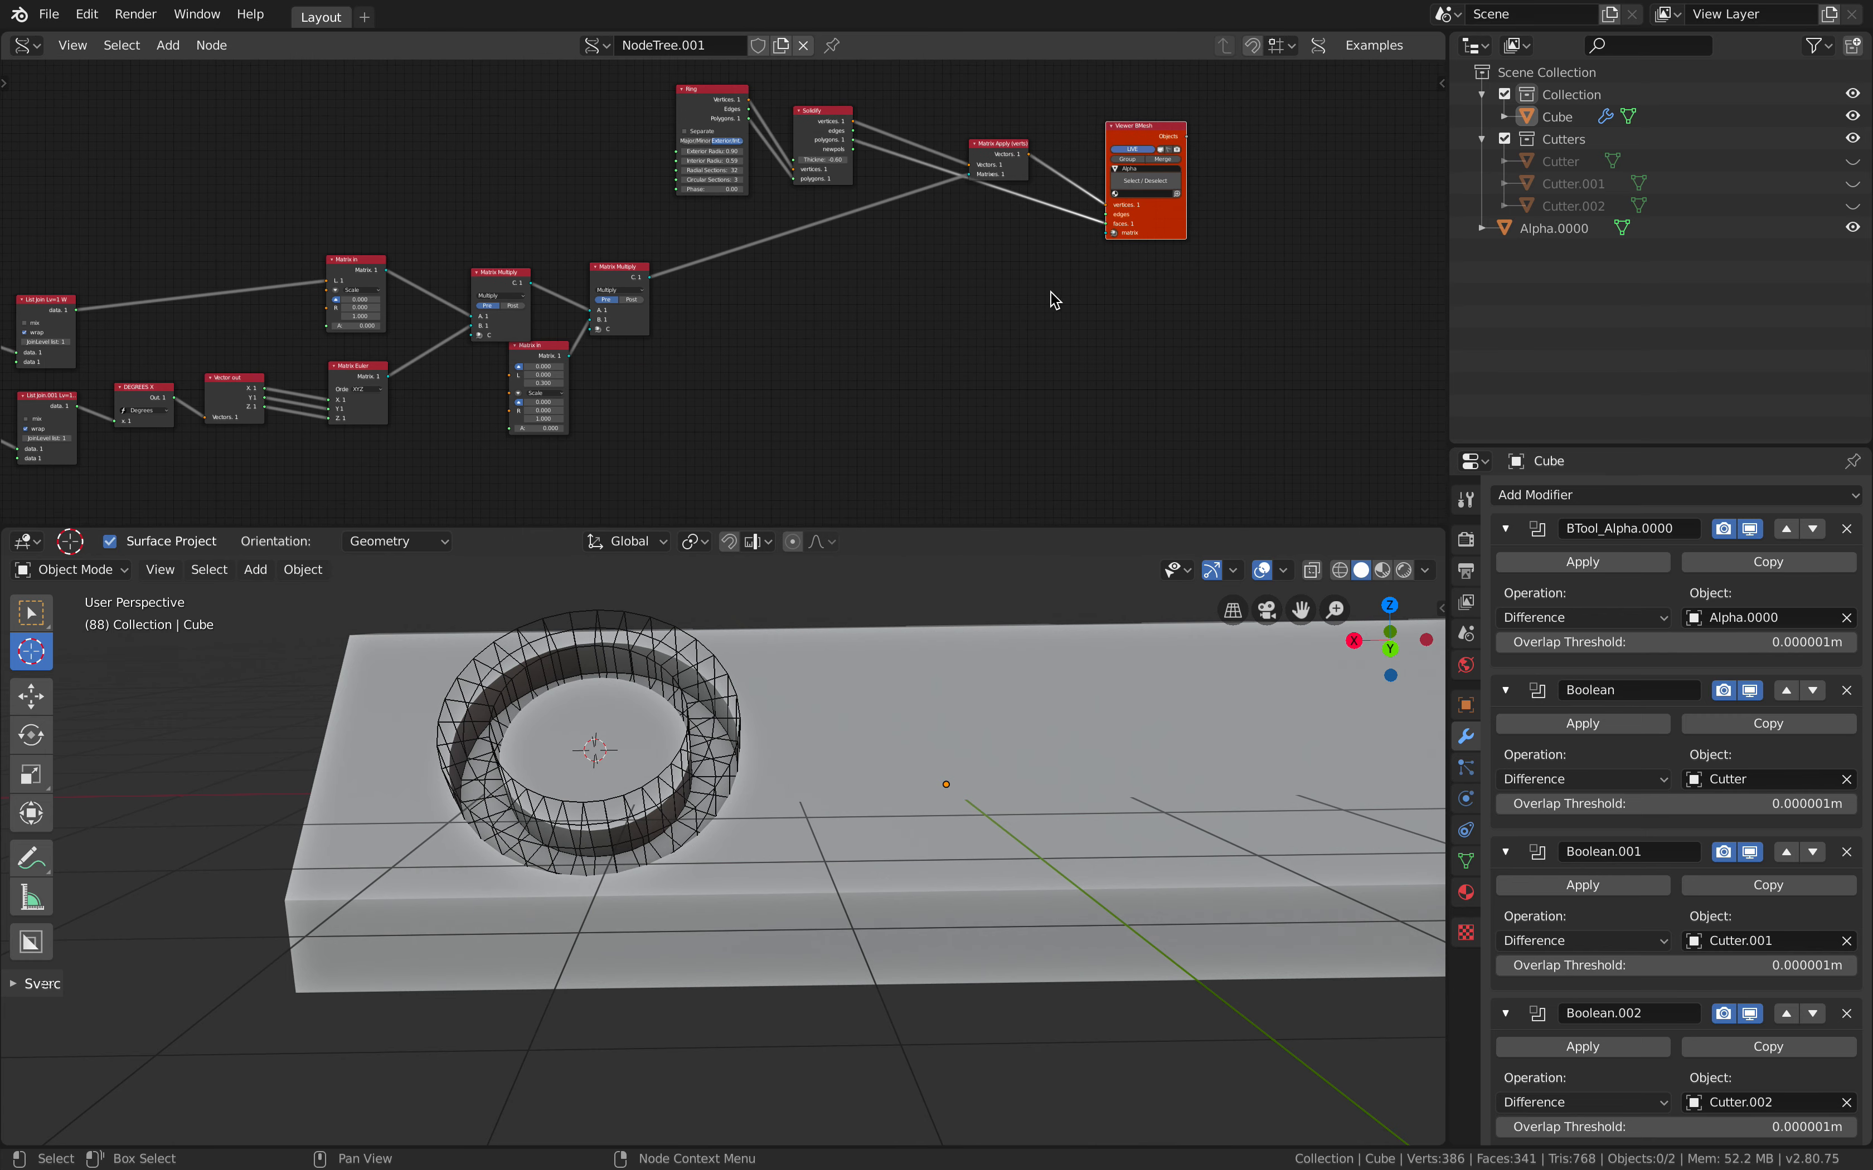
scroll(1001, 314, up, 1)
scroll(964, 320, up, 2)
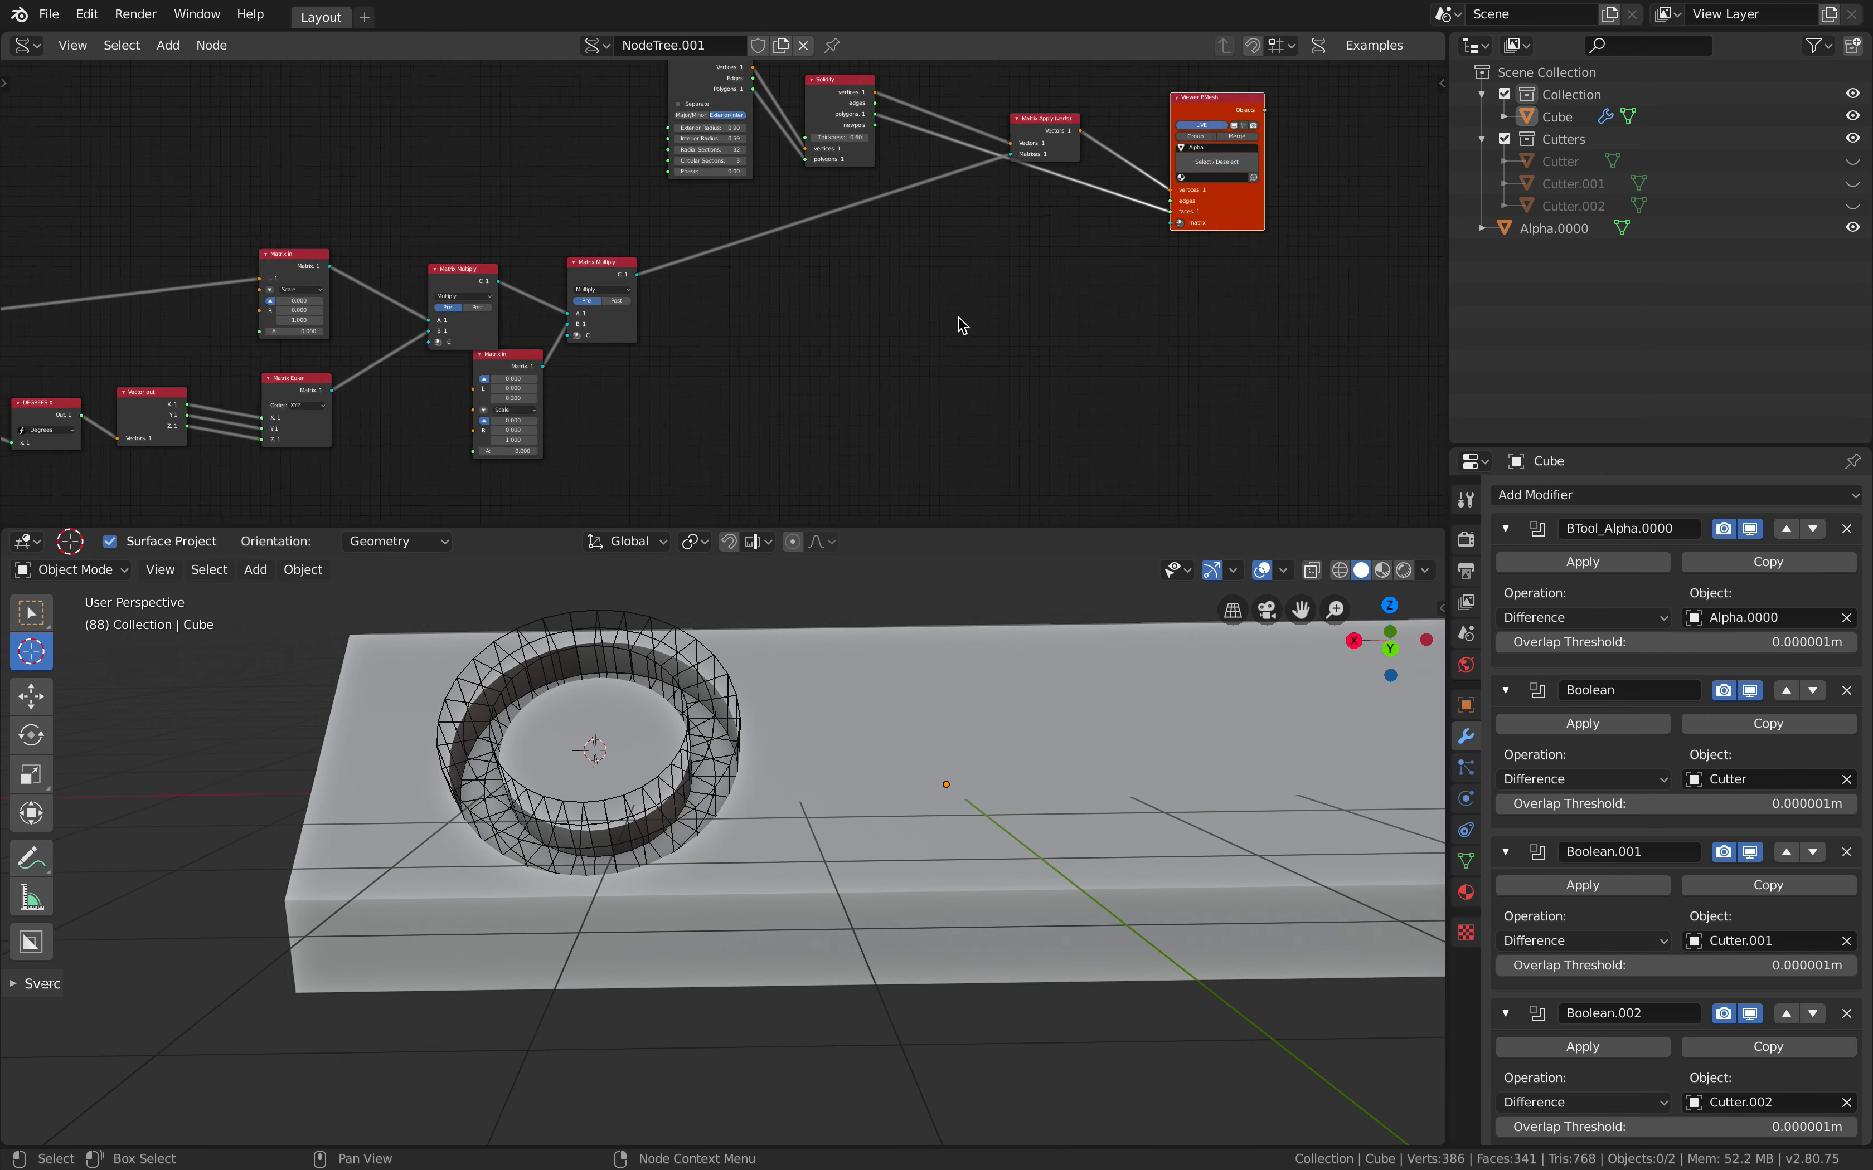
key(alt+space)
text(emo)
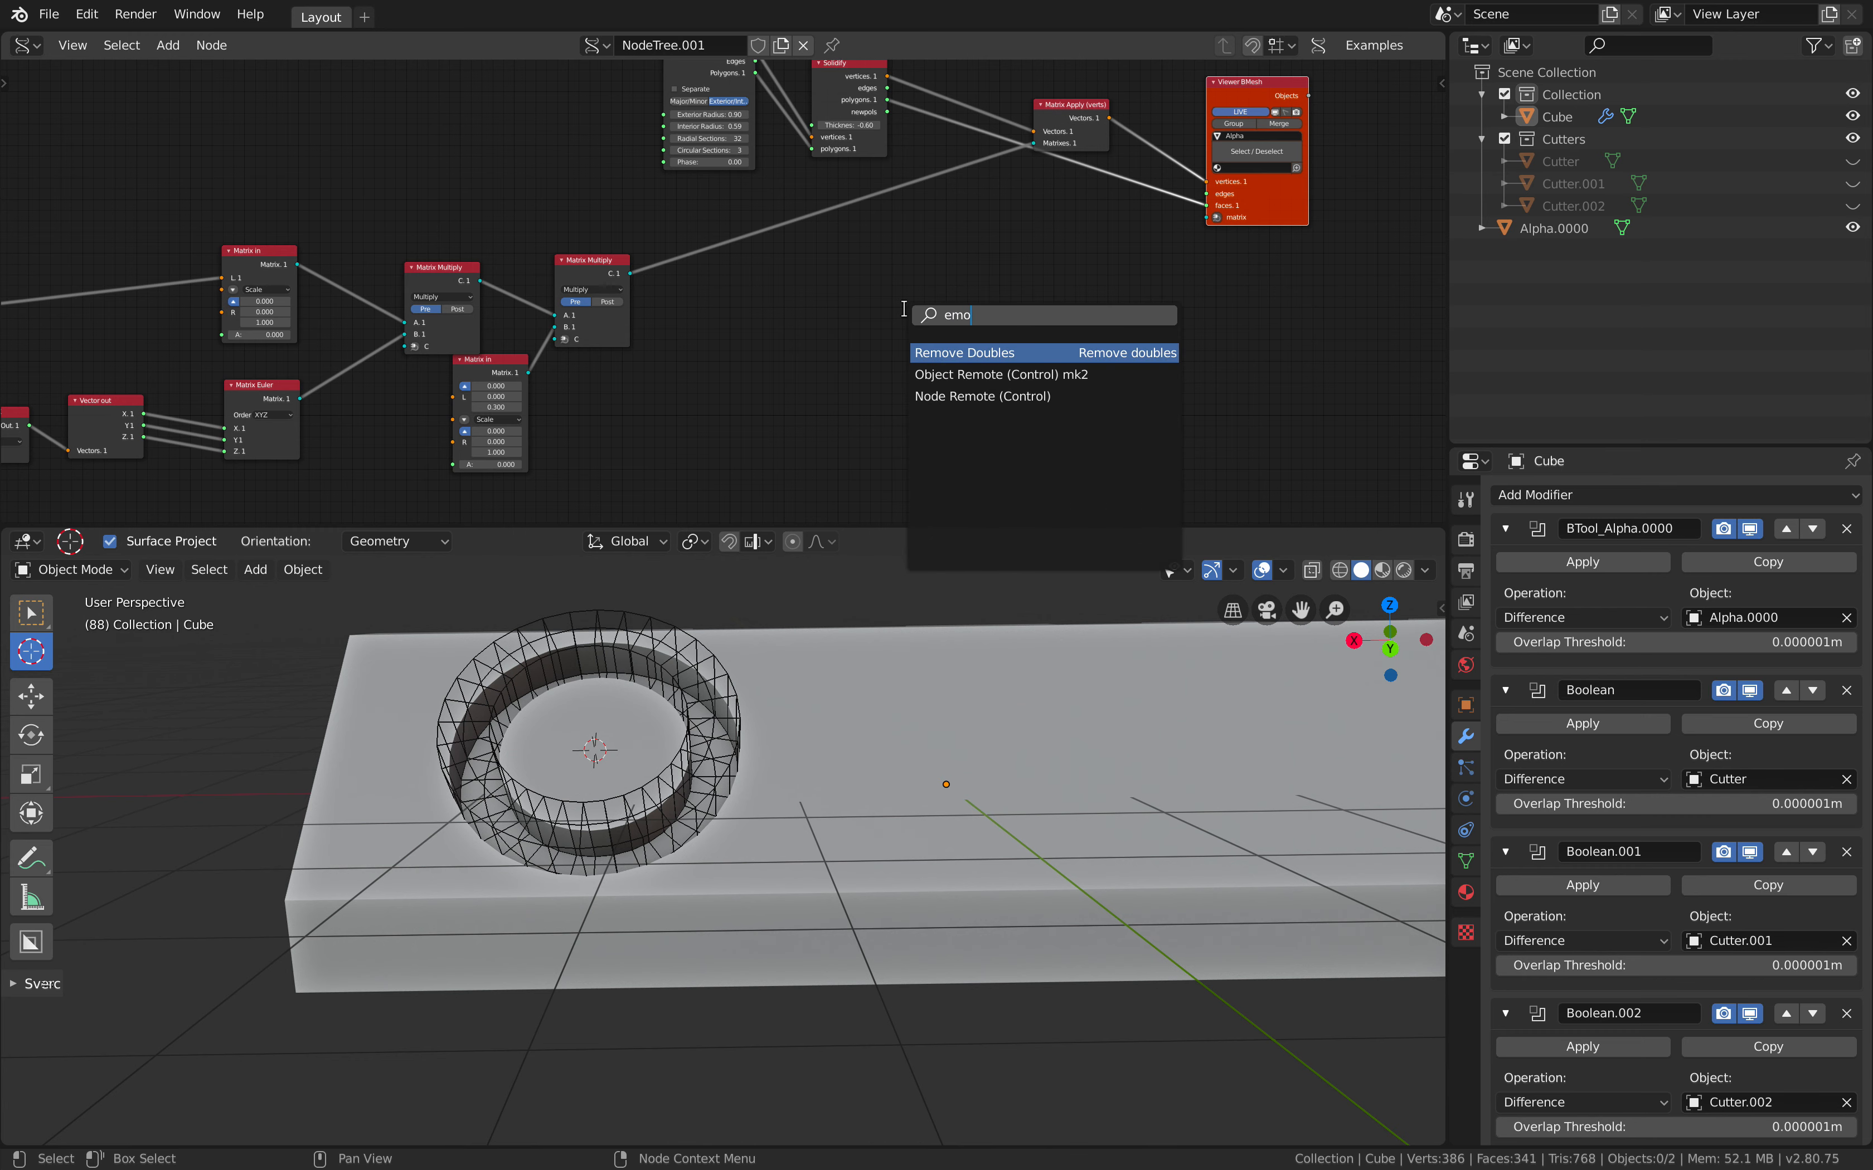
key(BackSpace)
text(PT)
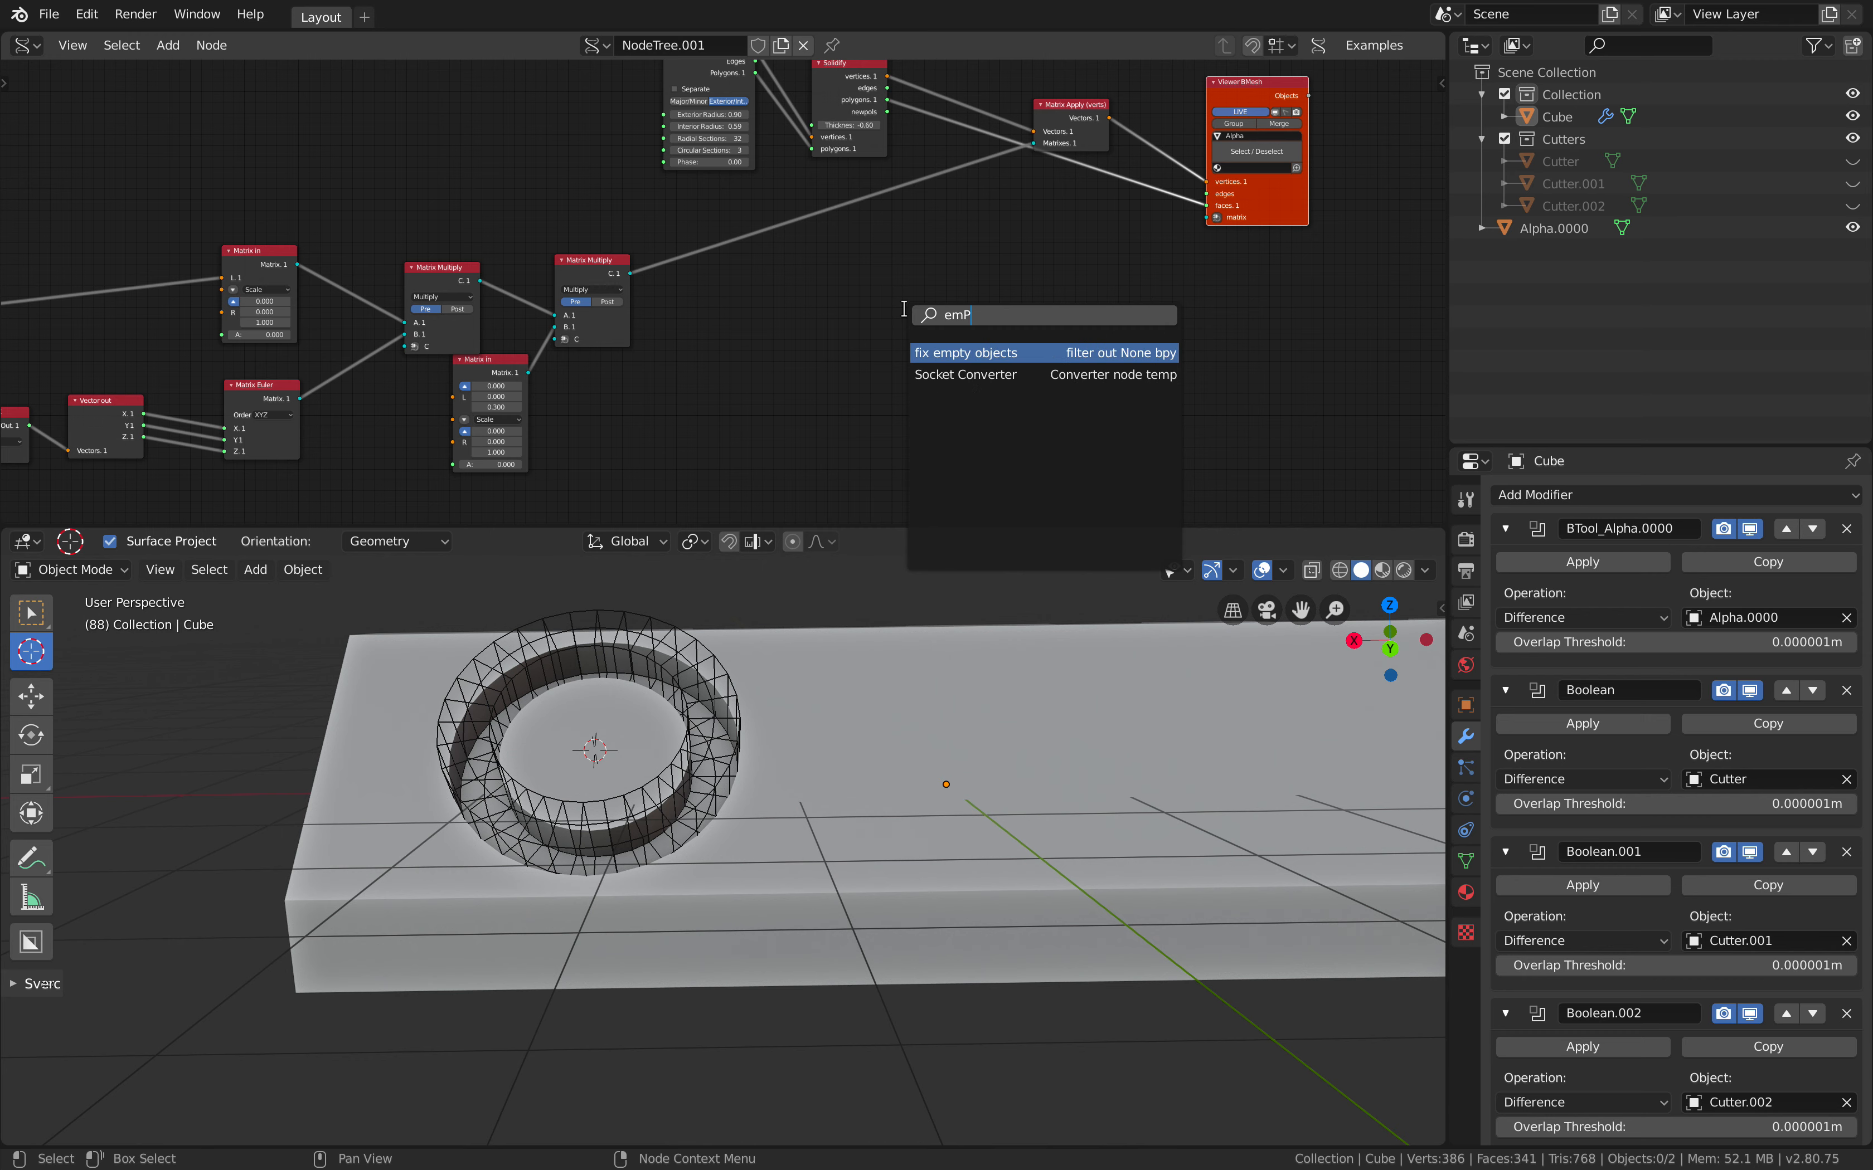
key(BackSpace)
key(BackSpace)
key(BackSpace)
text(MATRIX)
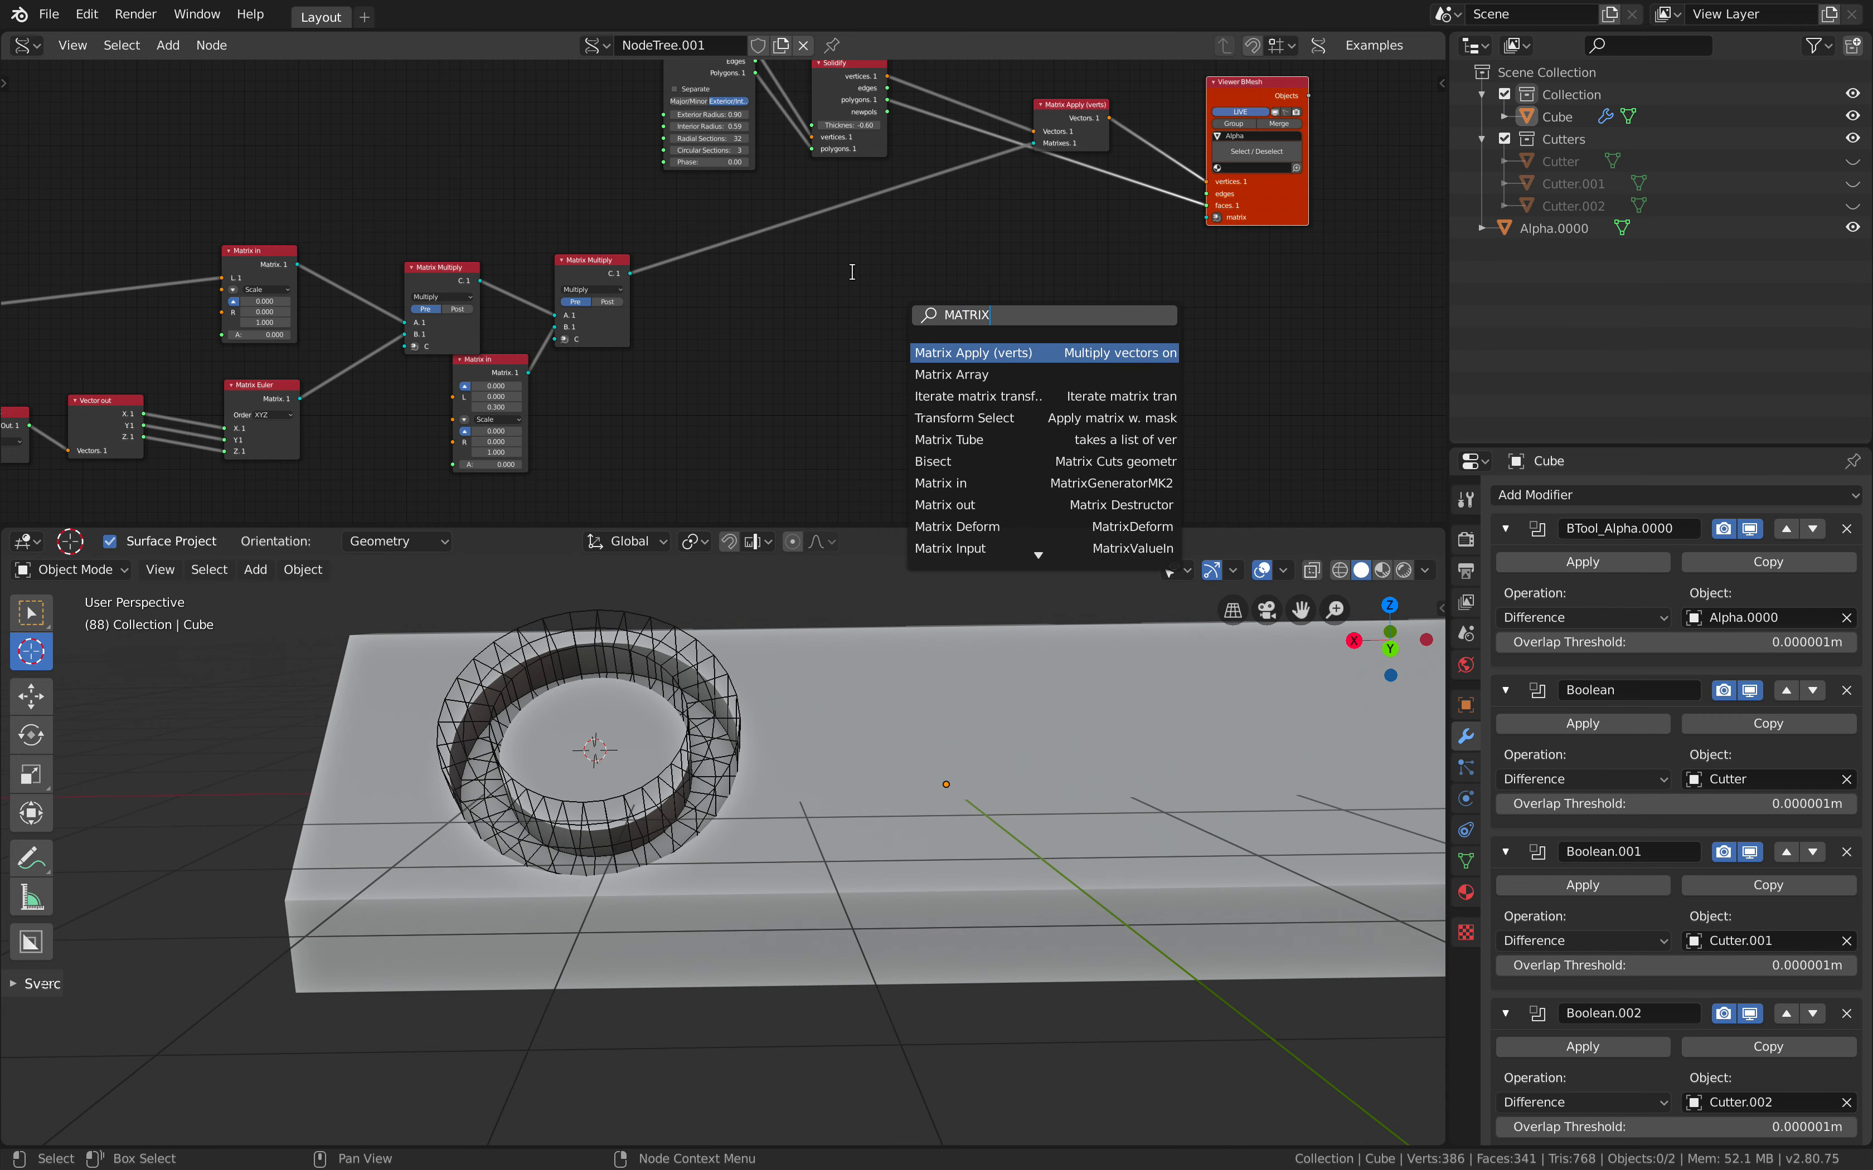
key(Escape)
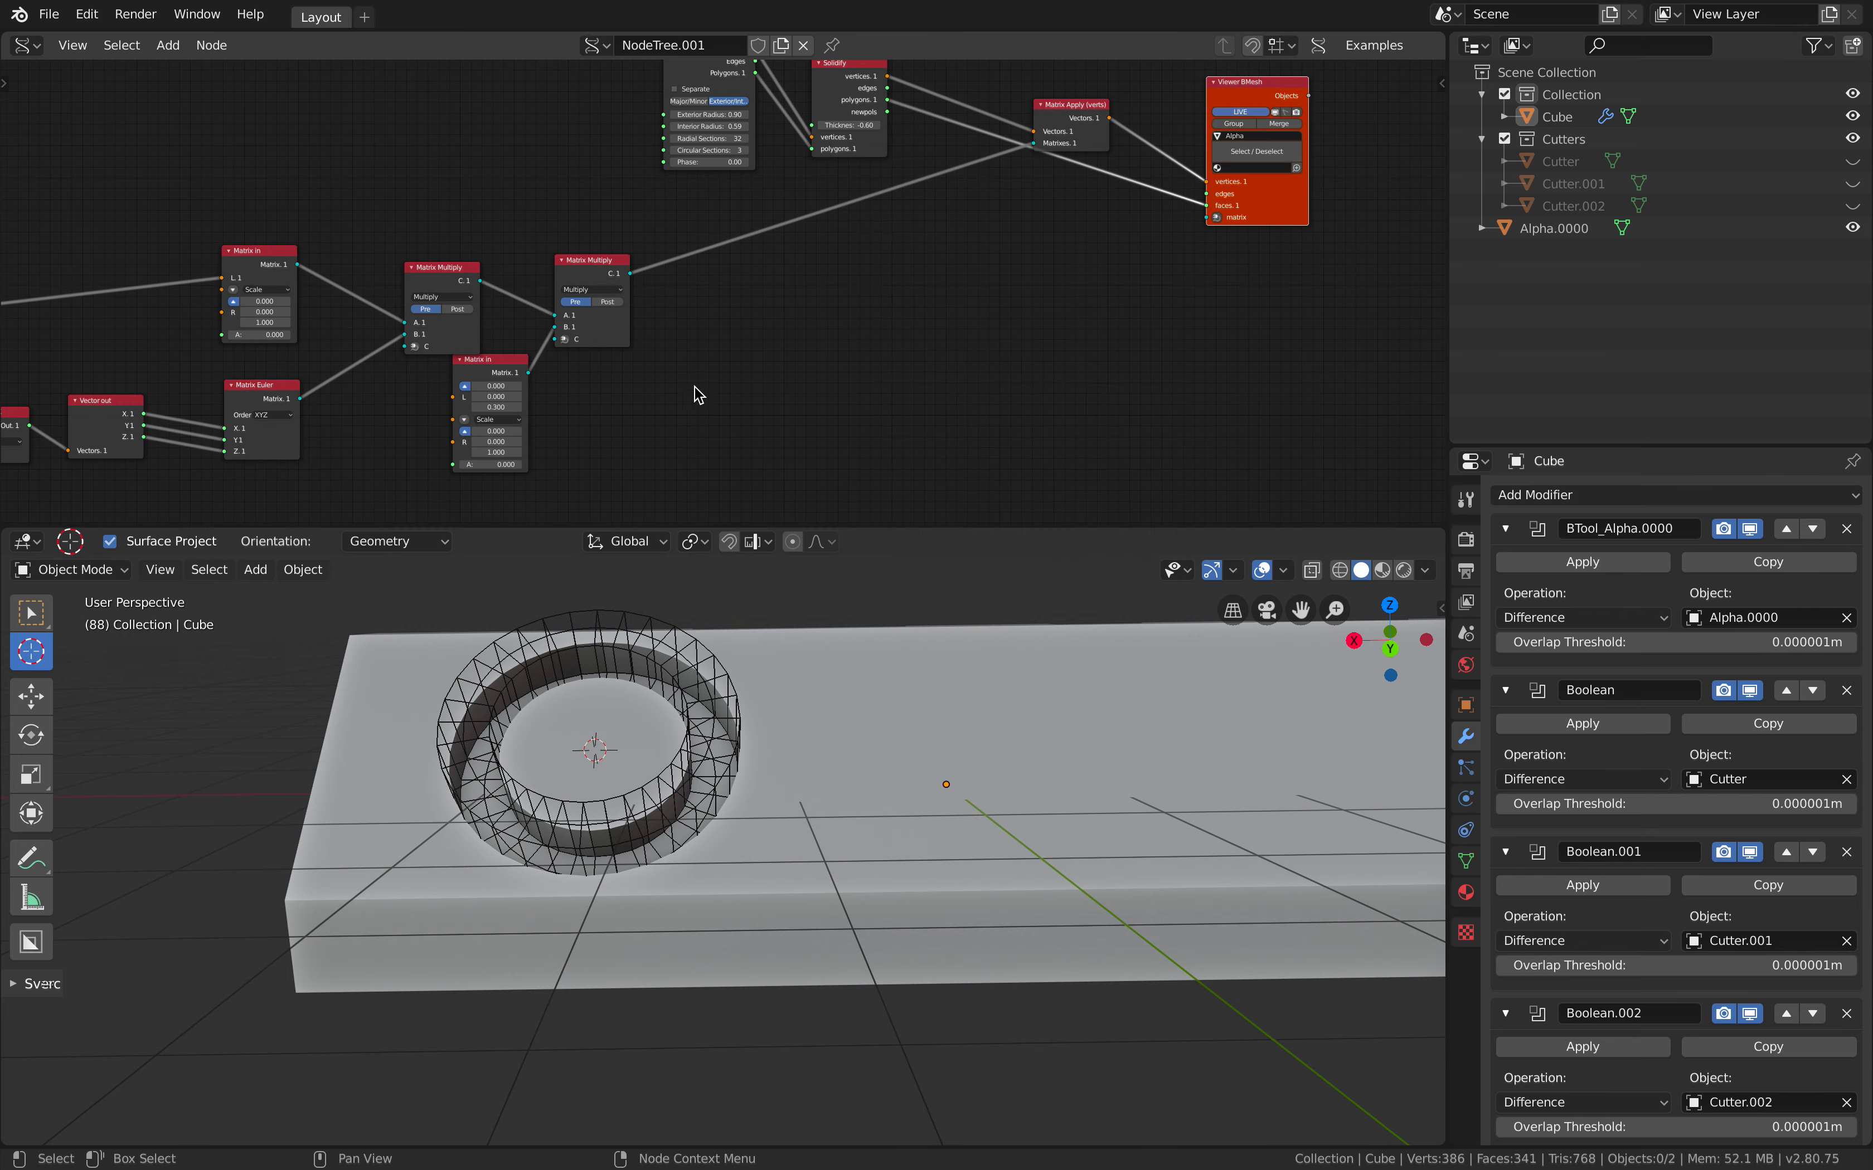
Place the 3D cursor at the block's upper edge, just above the ring cutter
middle_drag(684, 697, 679, 628)
right_click(678, 628)
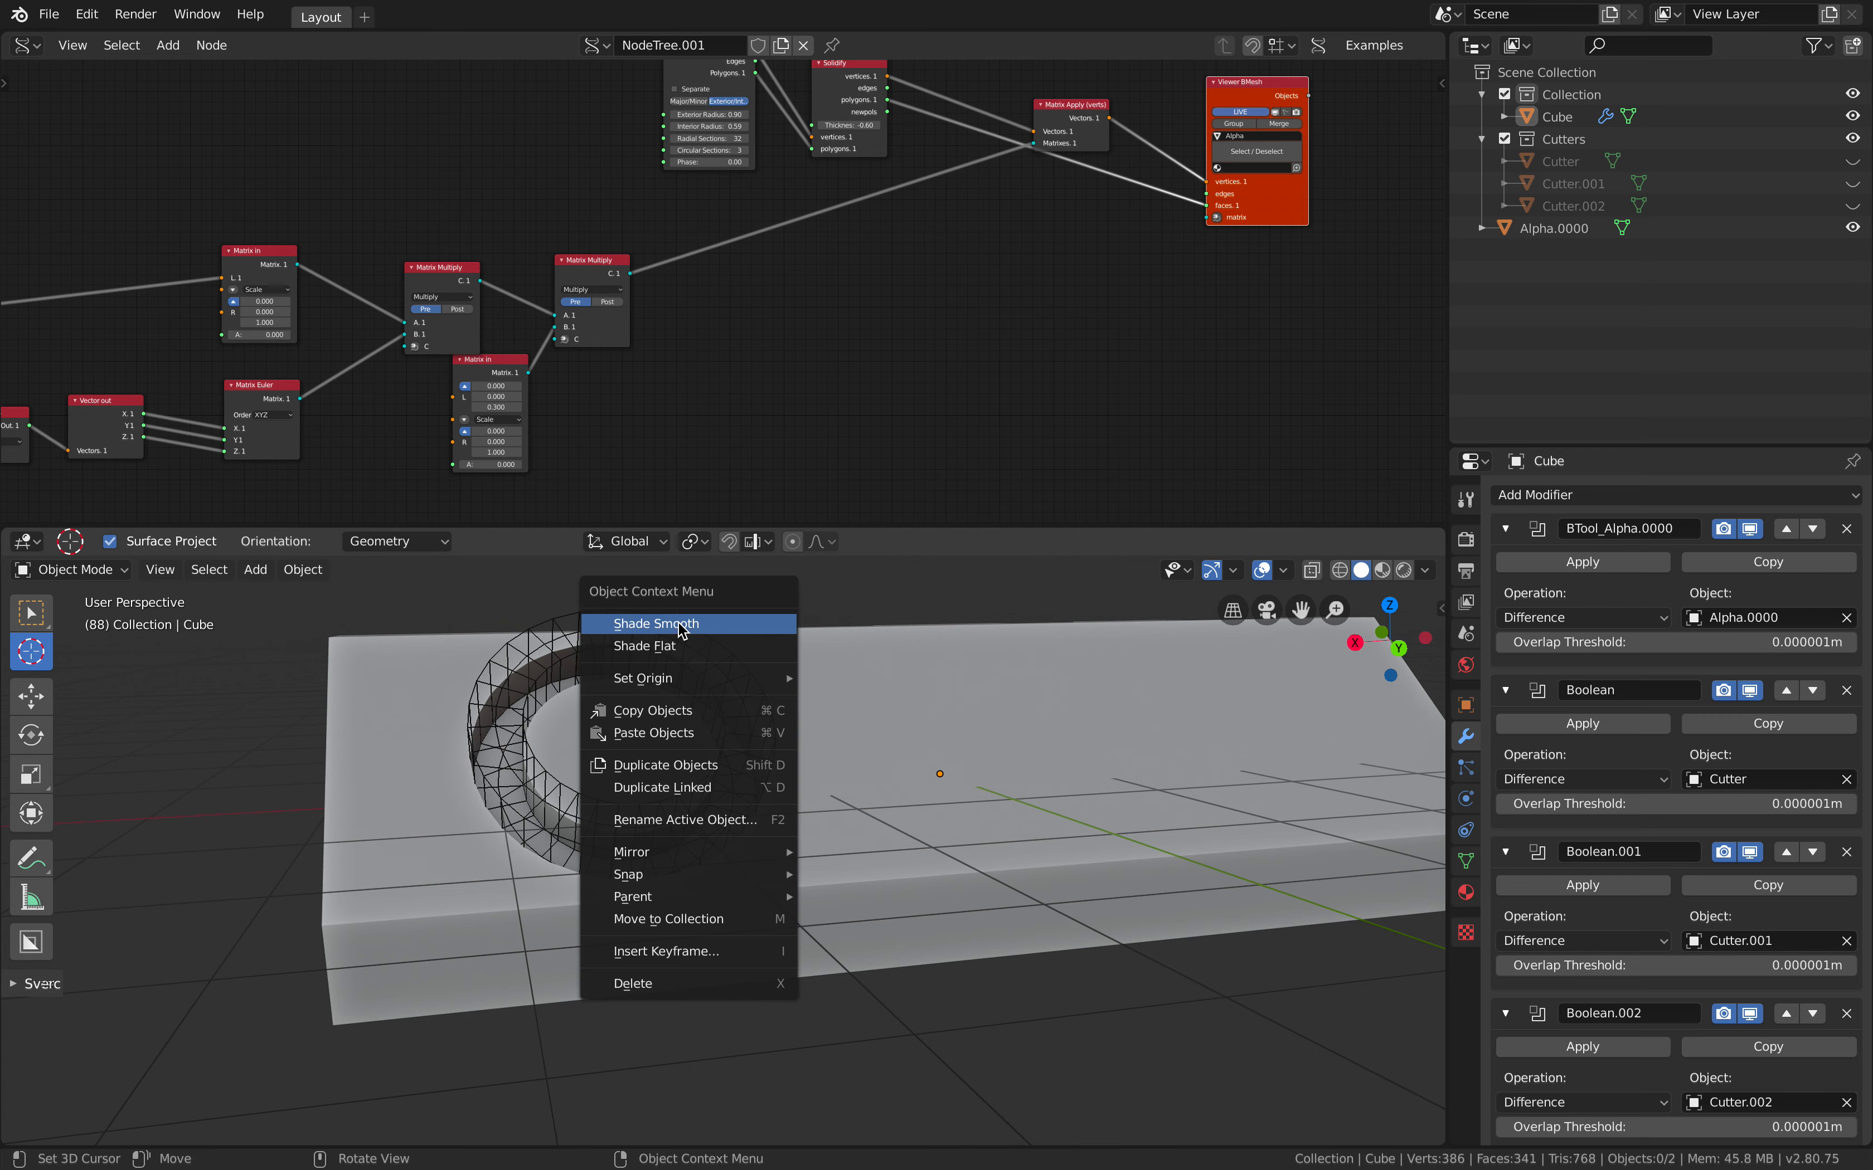
middle_drag(598, 615, 622, 619)
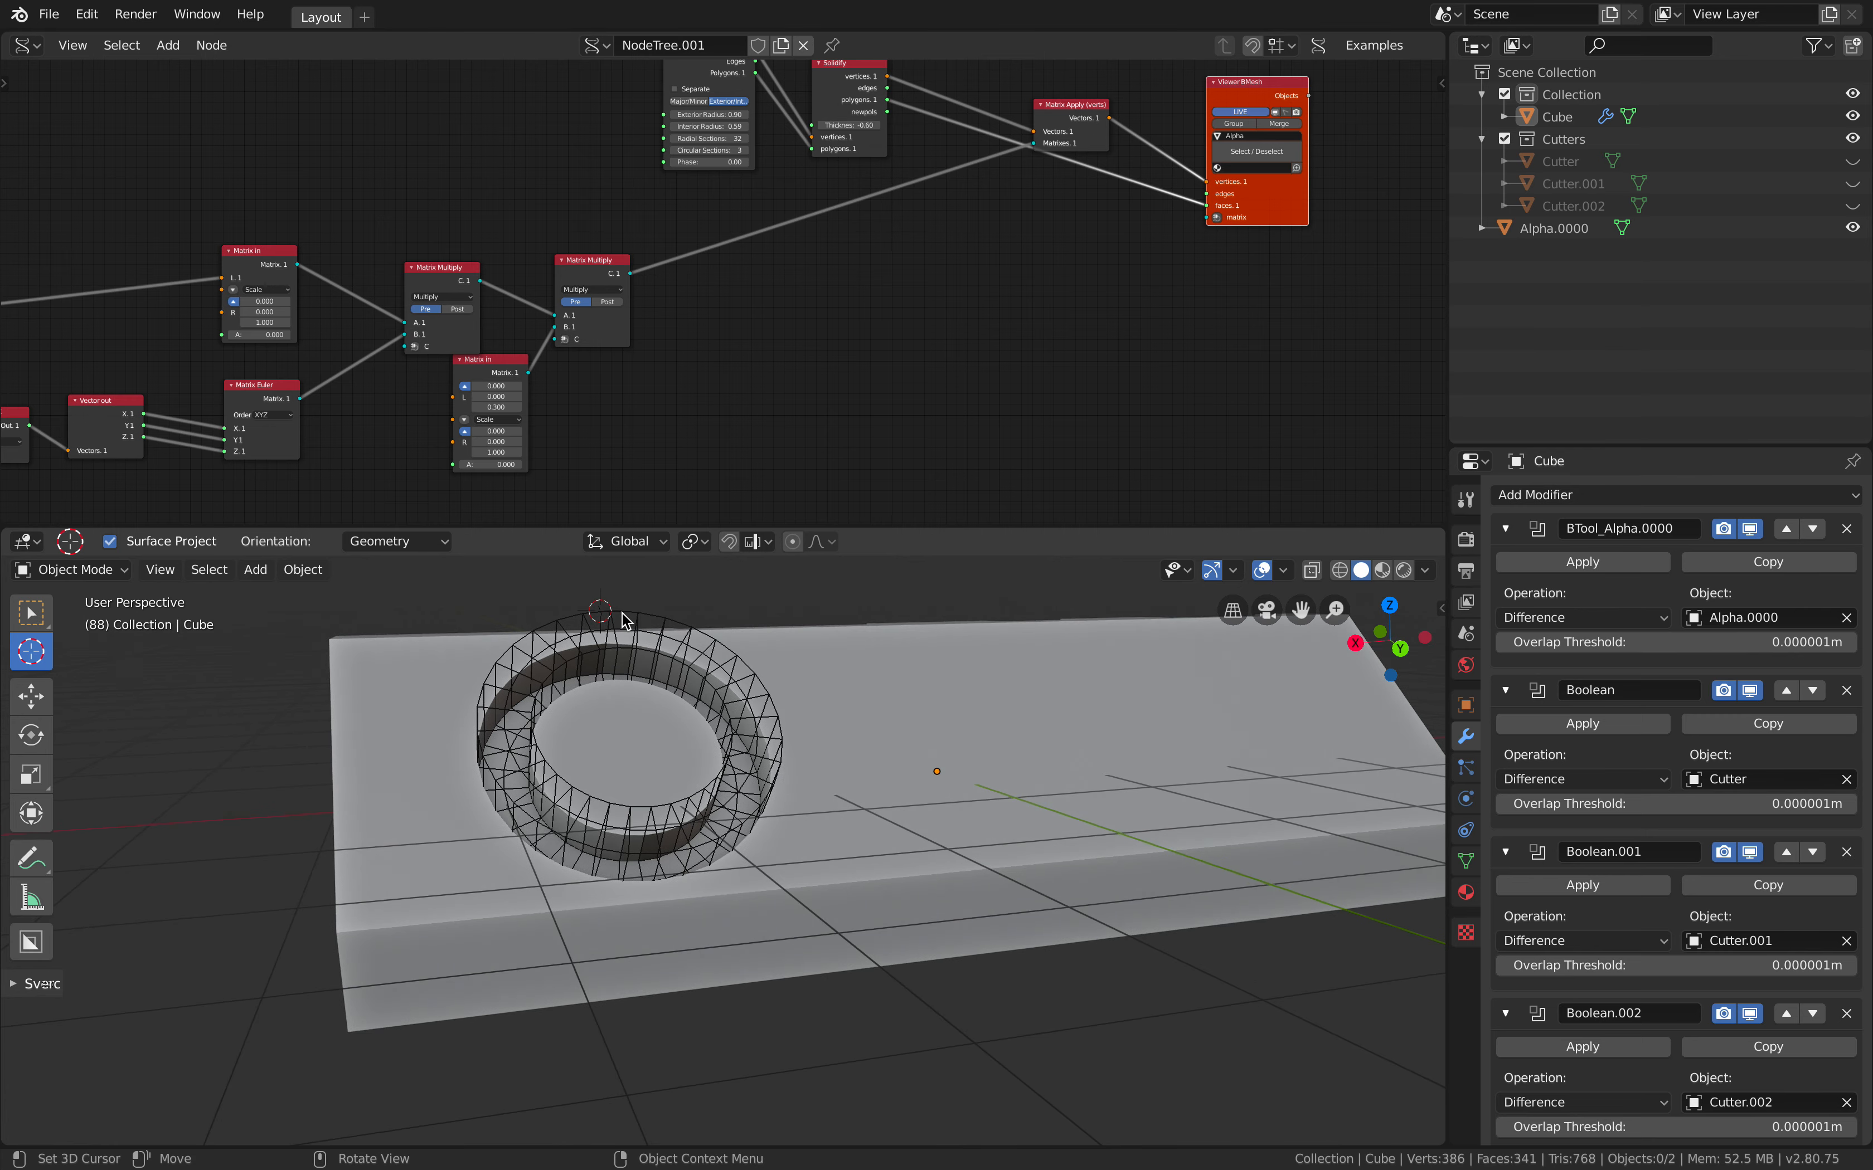
middle_drag(742, 639, 586, 746)
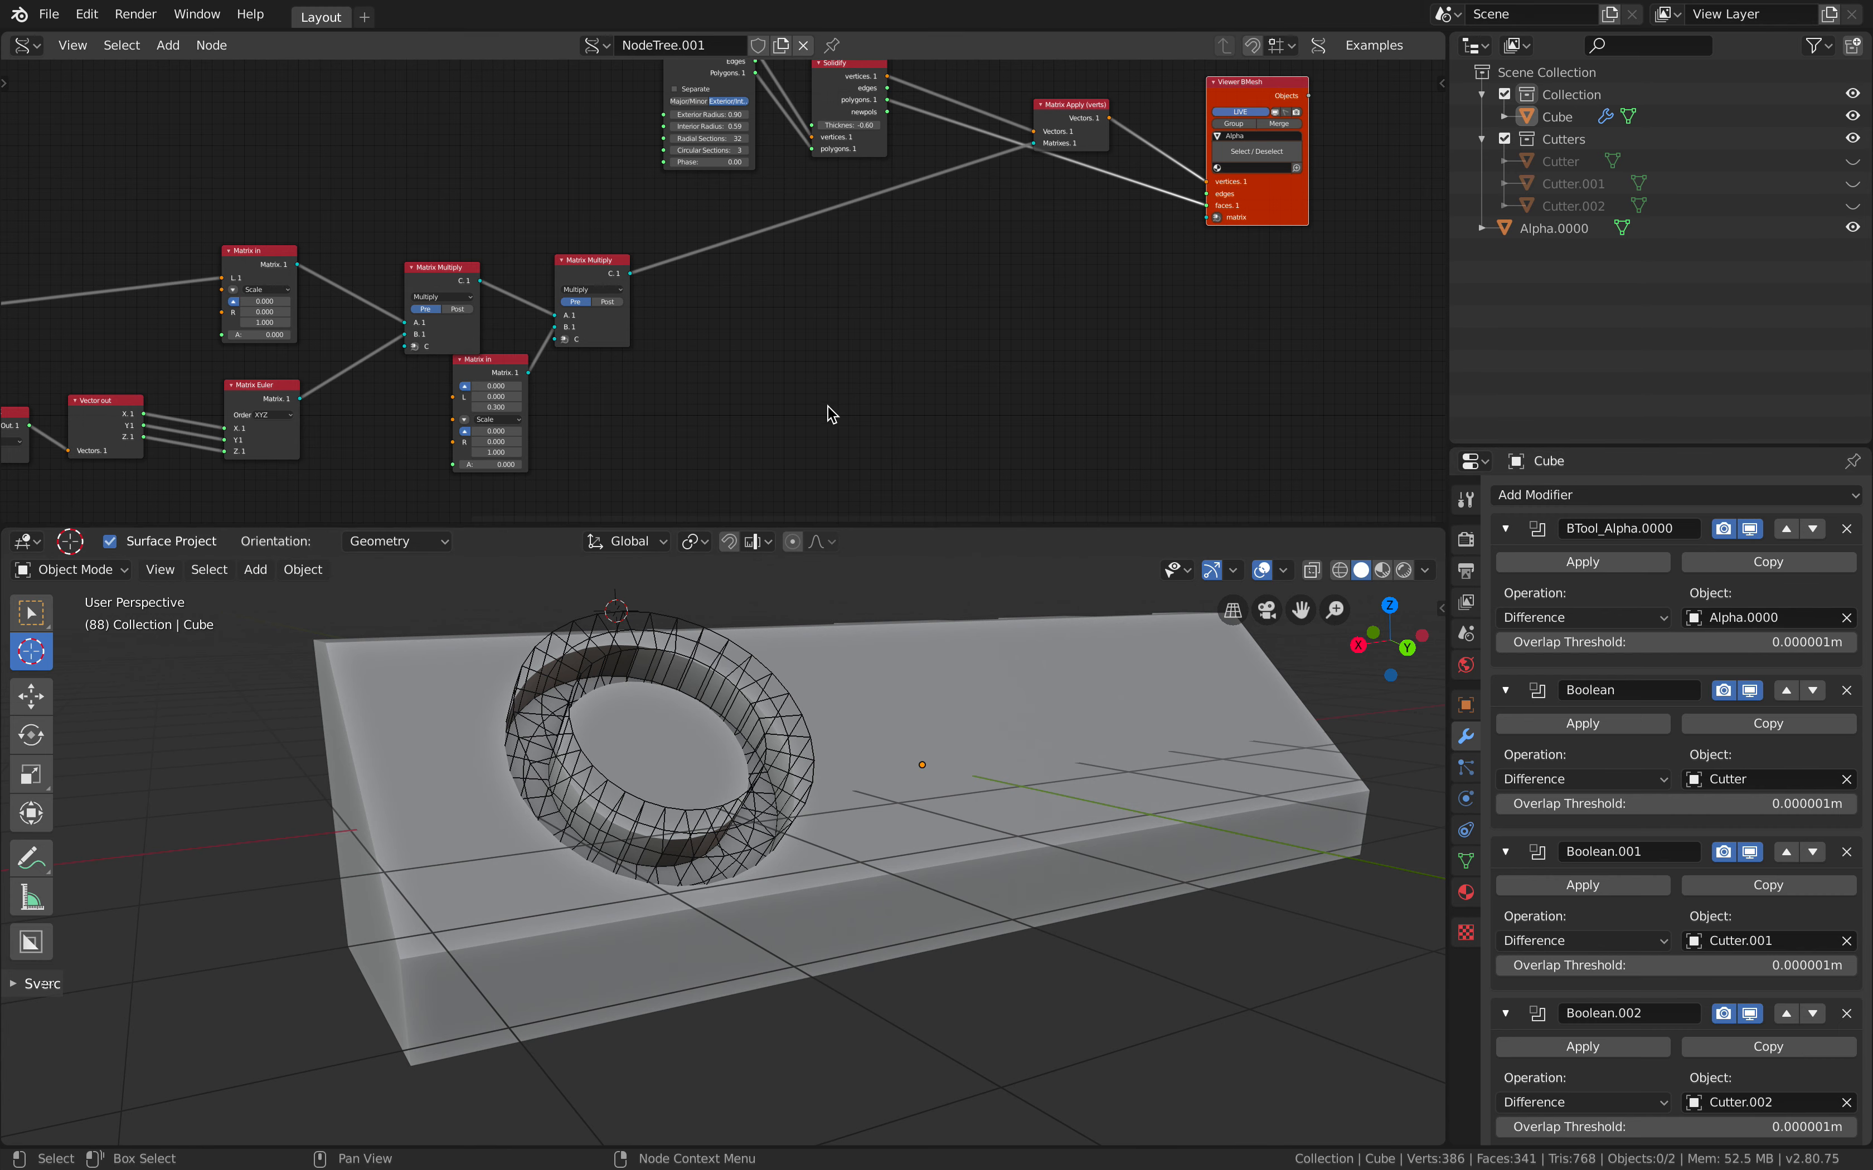
Shift the Ring node slightly and bring the Solidify node closer to it
middle_drag(823, 414, 867, 480)
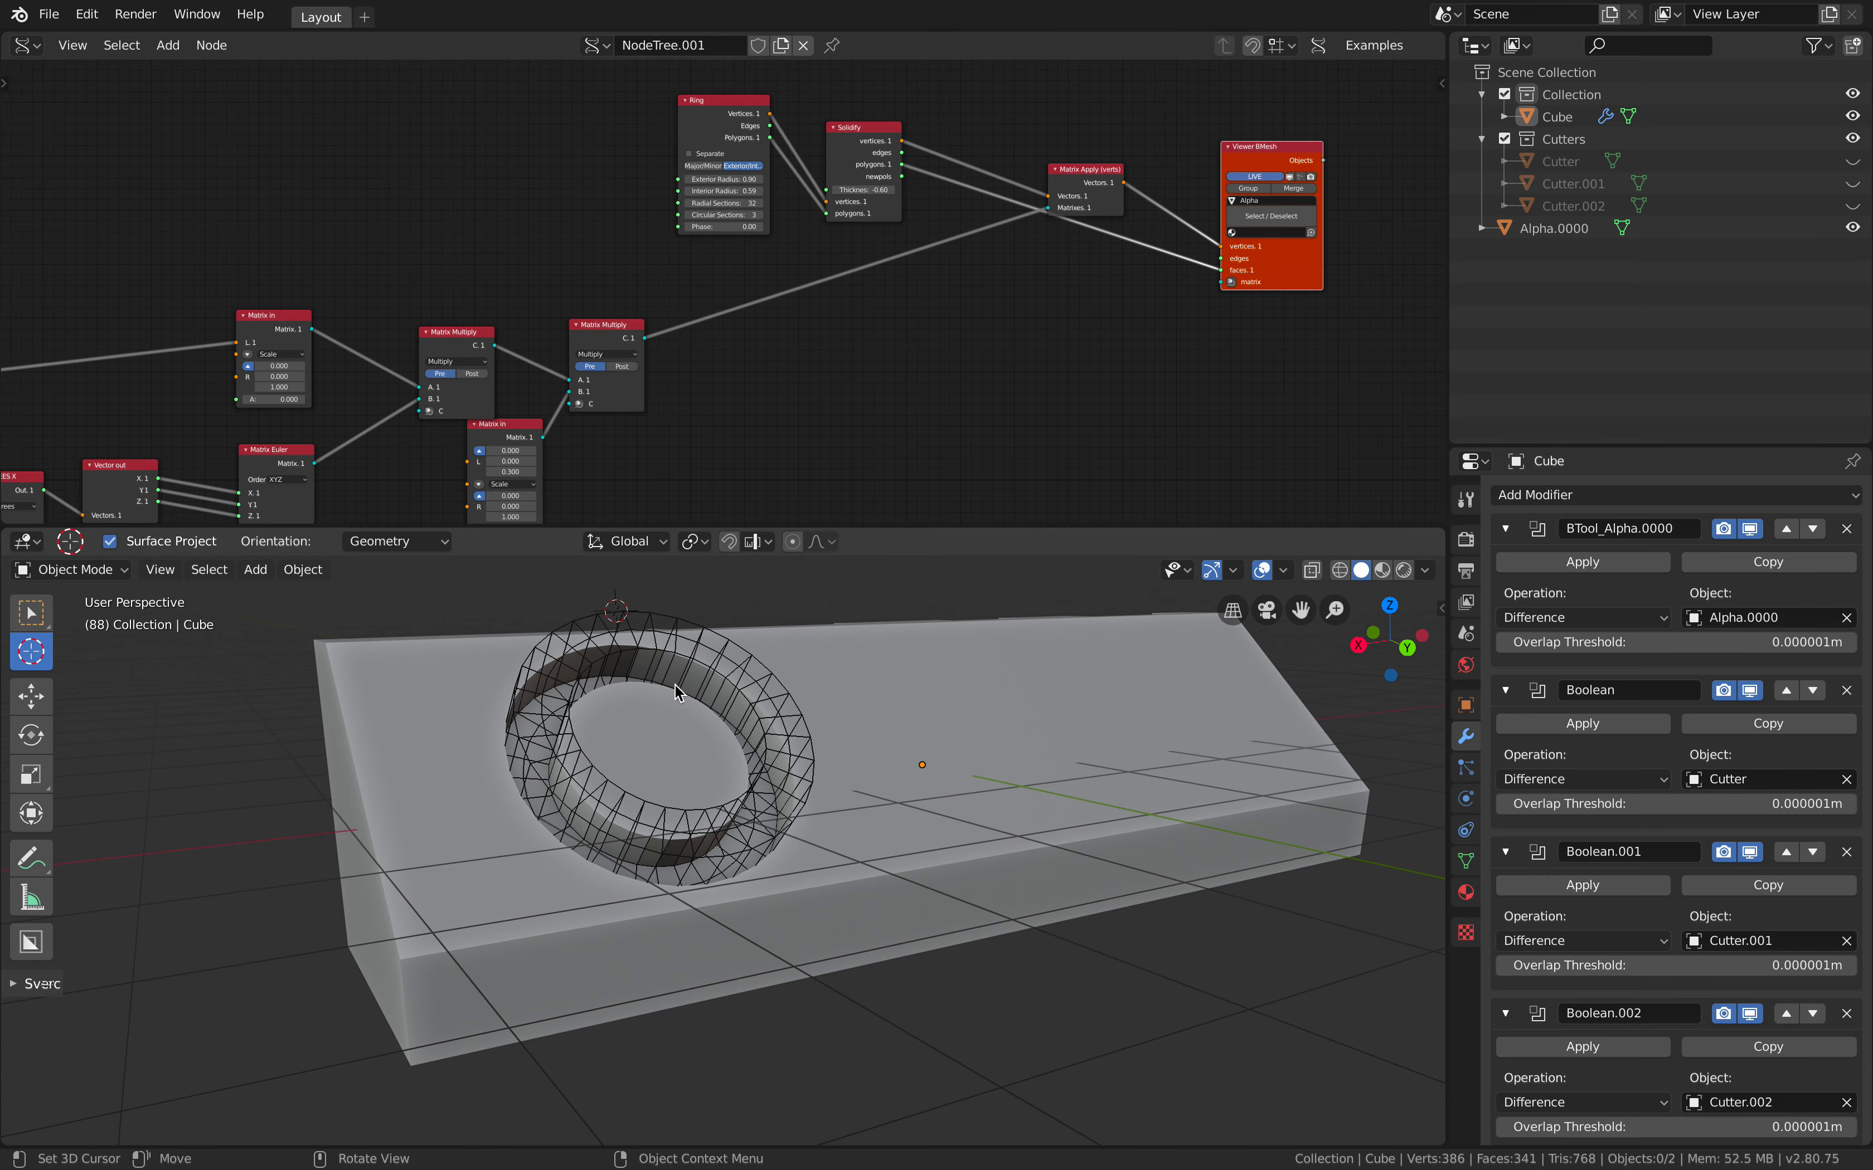
middle_drag(900, 403, 708, 459)
scroll(708, 460, up, 2)
drag(515, 188, 487, 180)
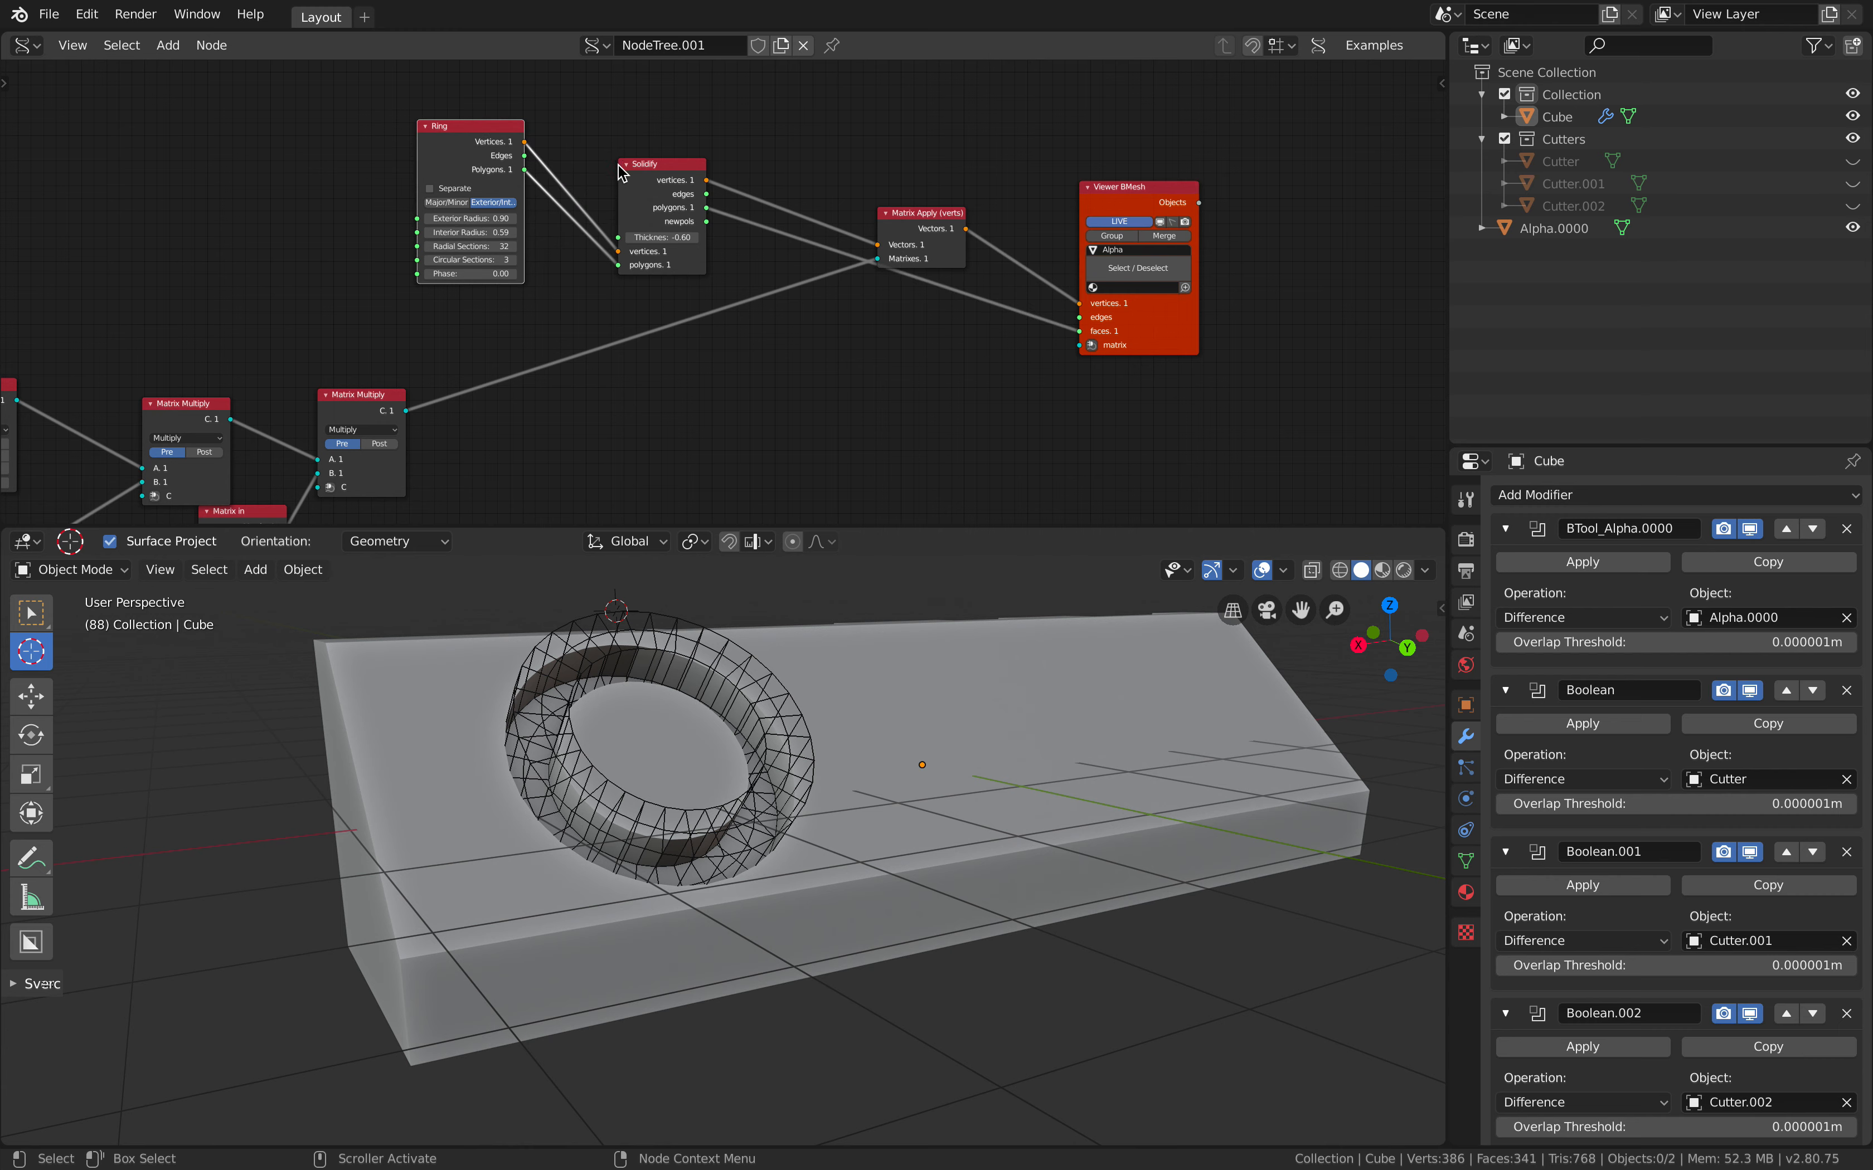
drag(625, 169, 586, 153)
Review the cutter on the sloped face and the node chain between the Object ID nodes and the Viewer BMesh node
middle_drag(673, 689, 695, 698)
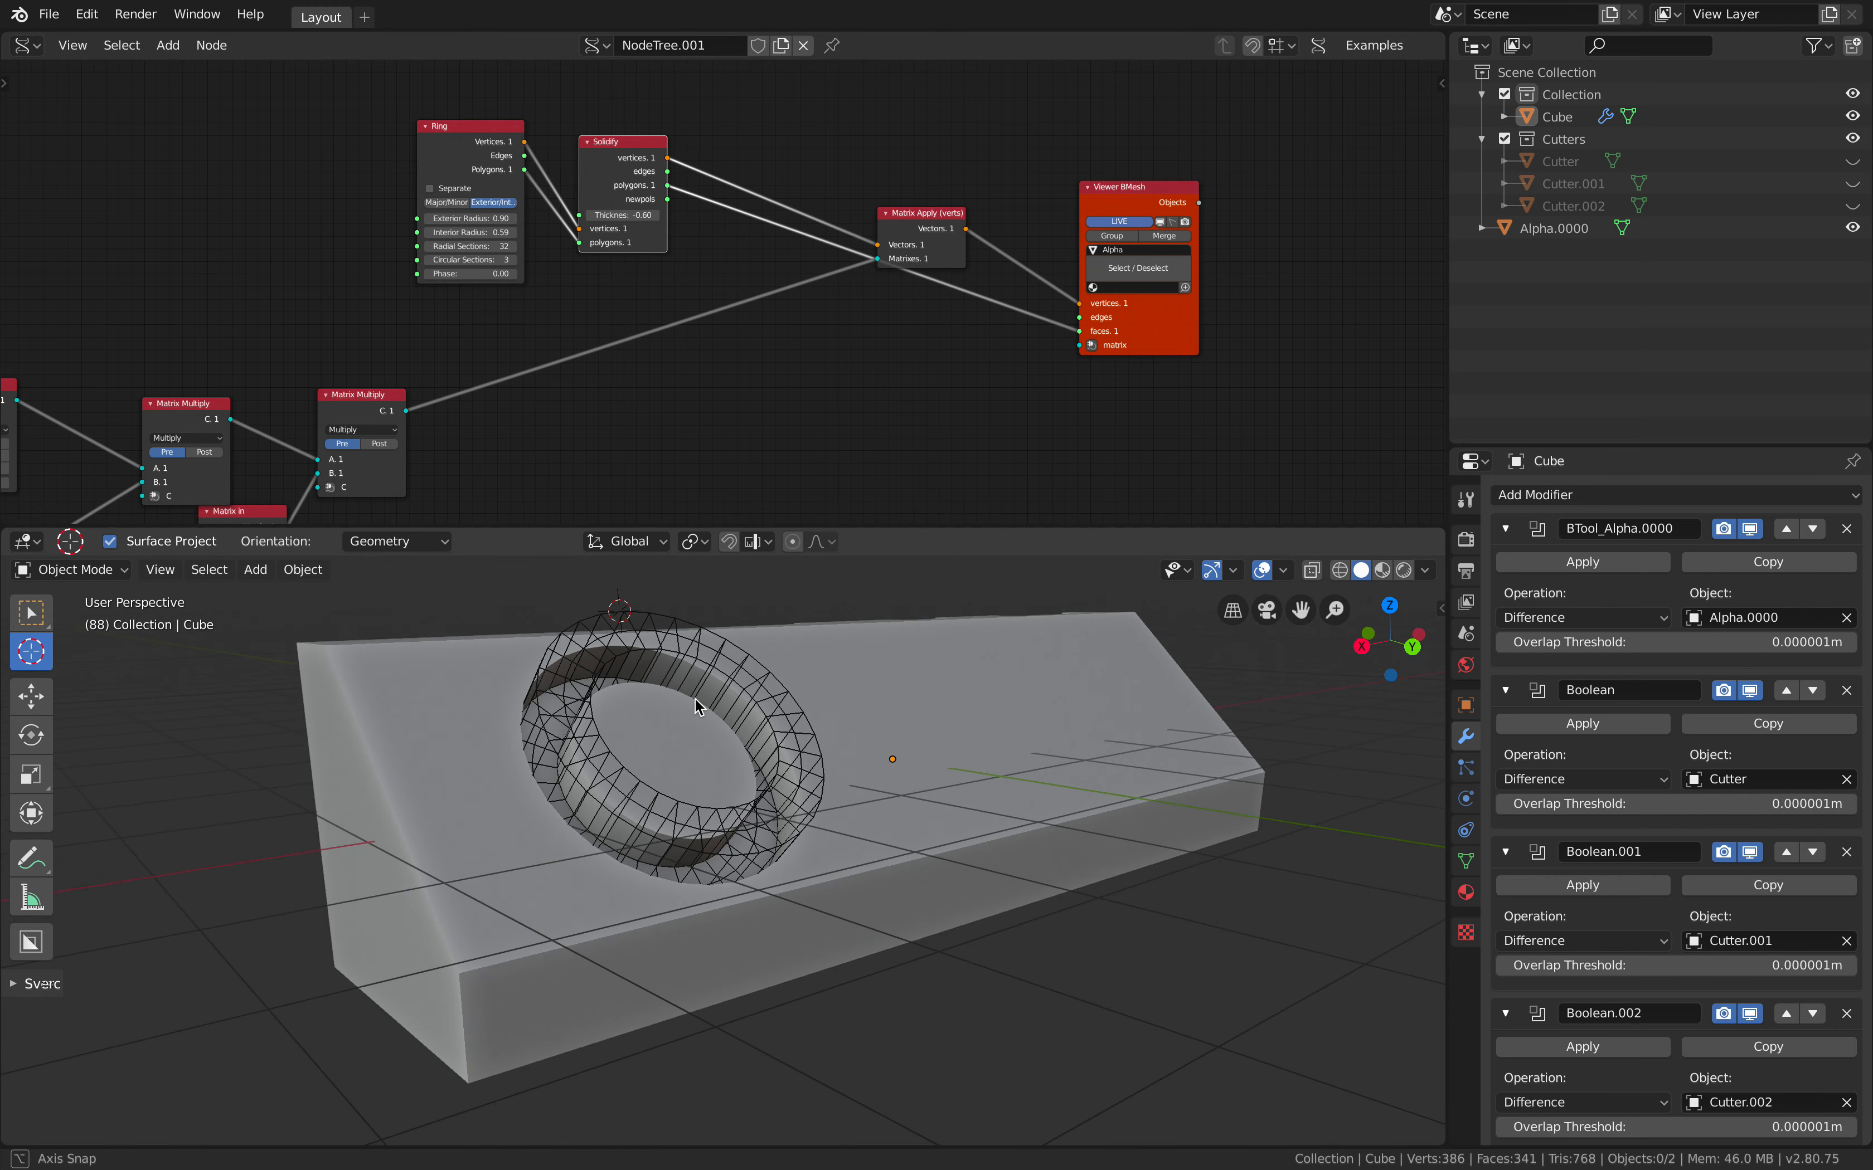
scroll(670, 633, up, 1)
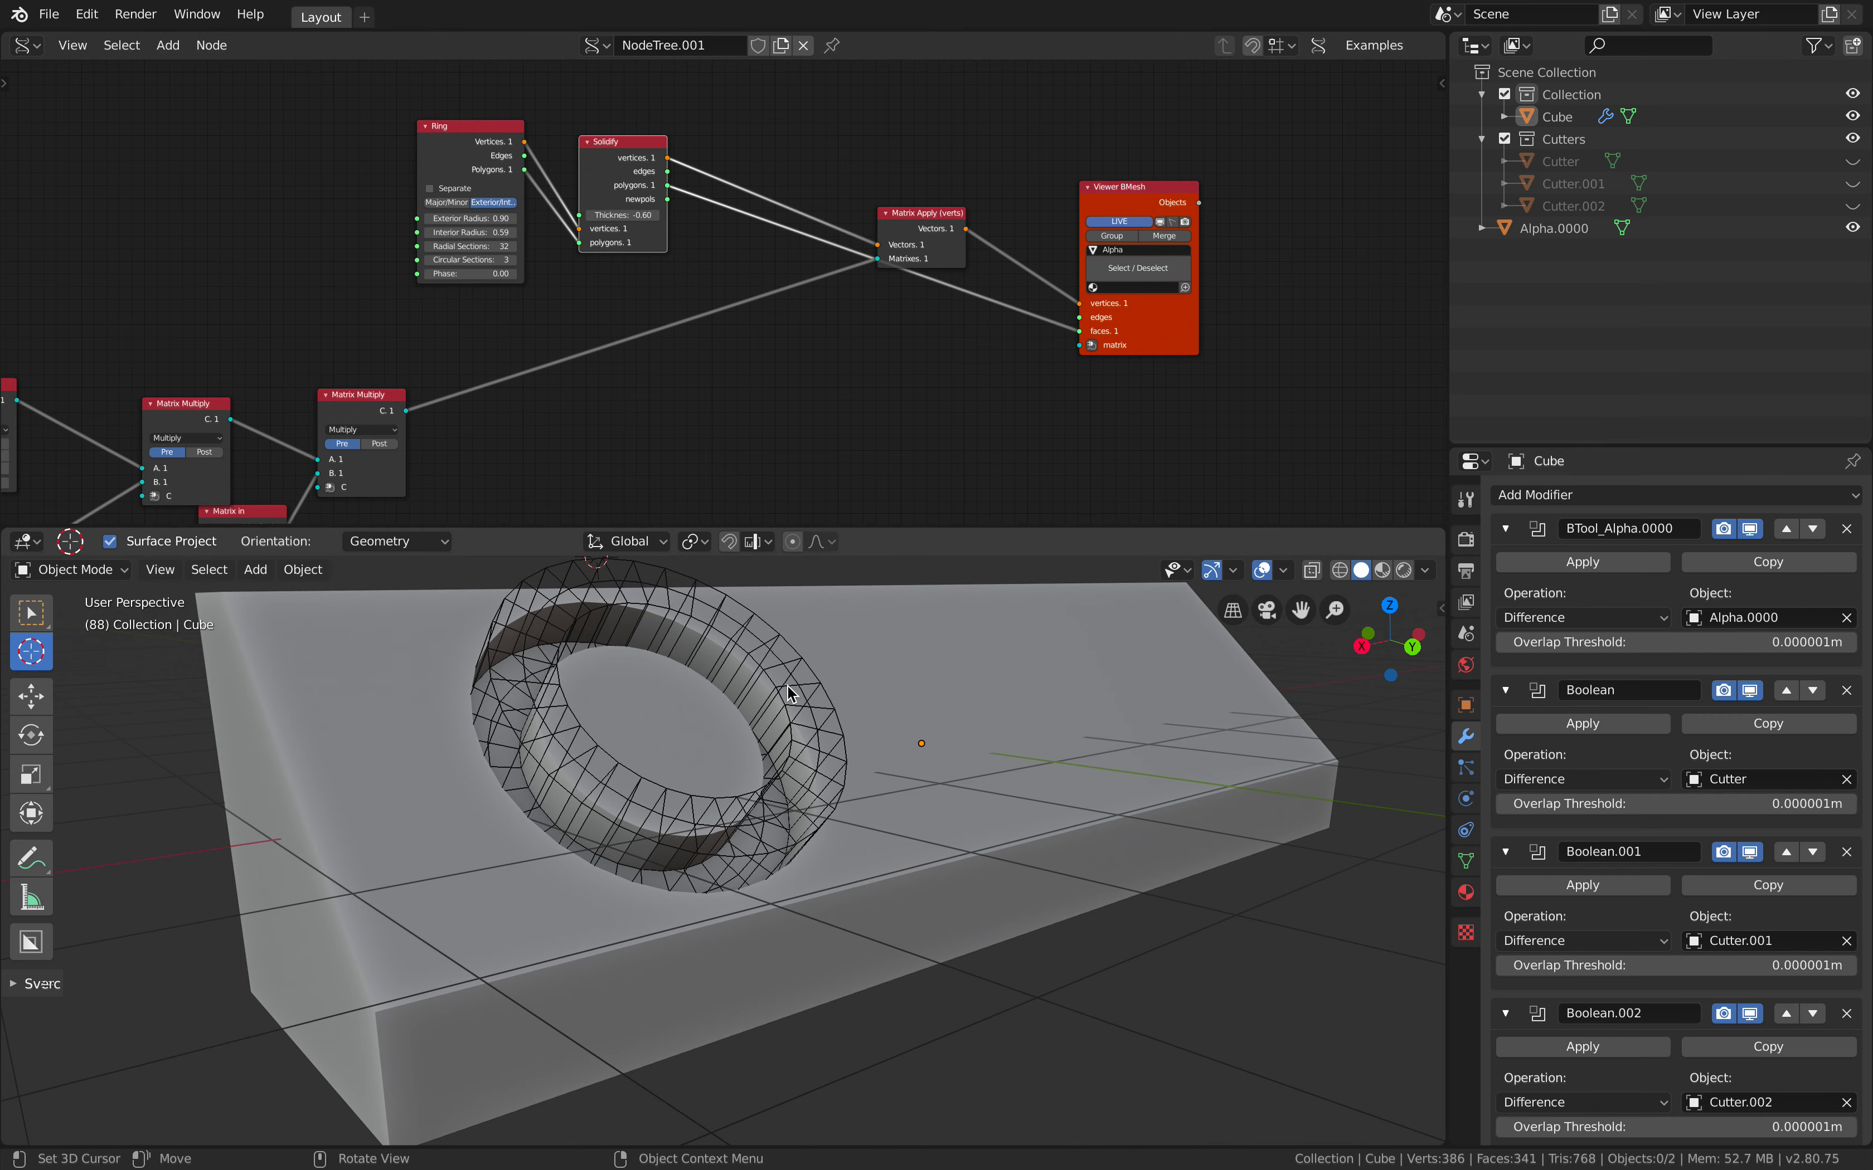
middle_drag(898, 447, 880, 454)
middle_drag(548, 386, 798, 281)
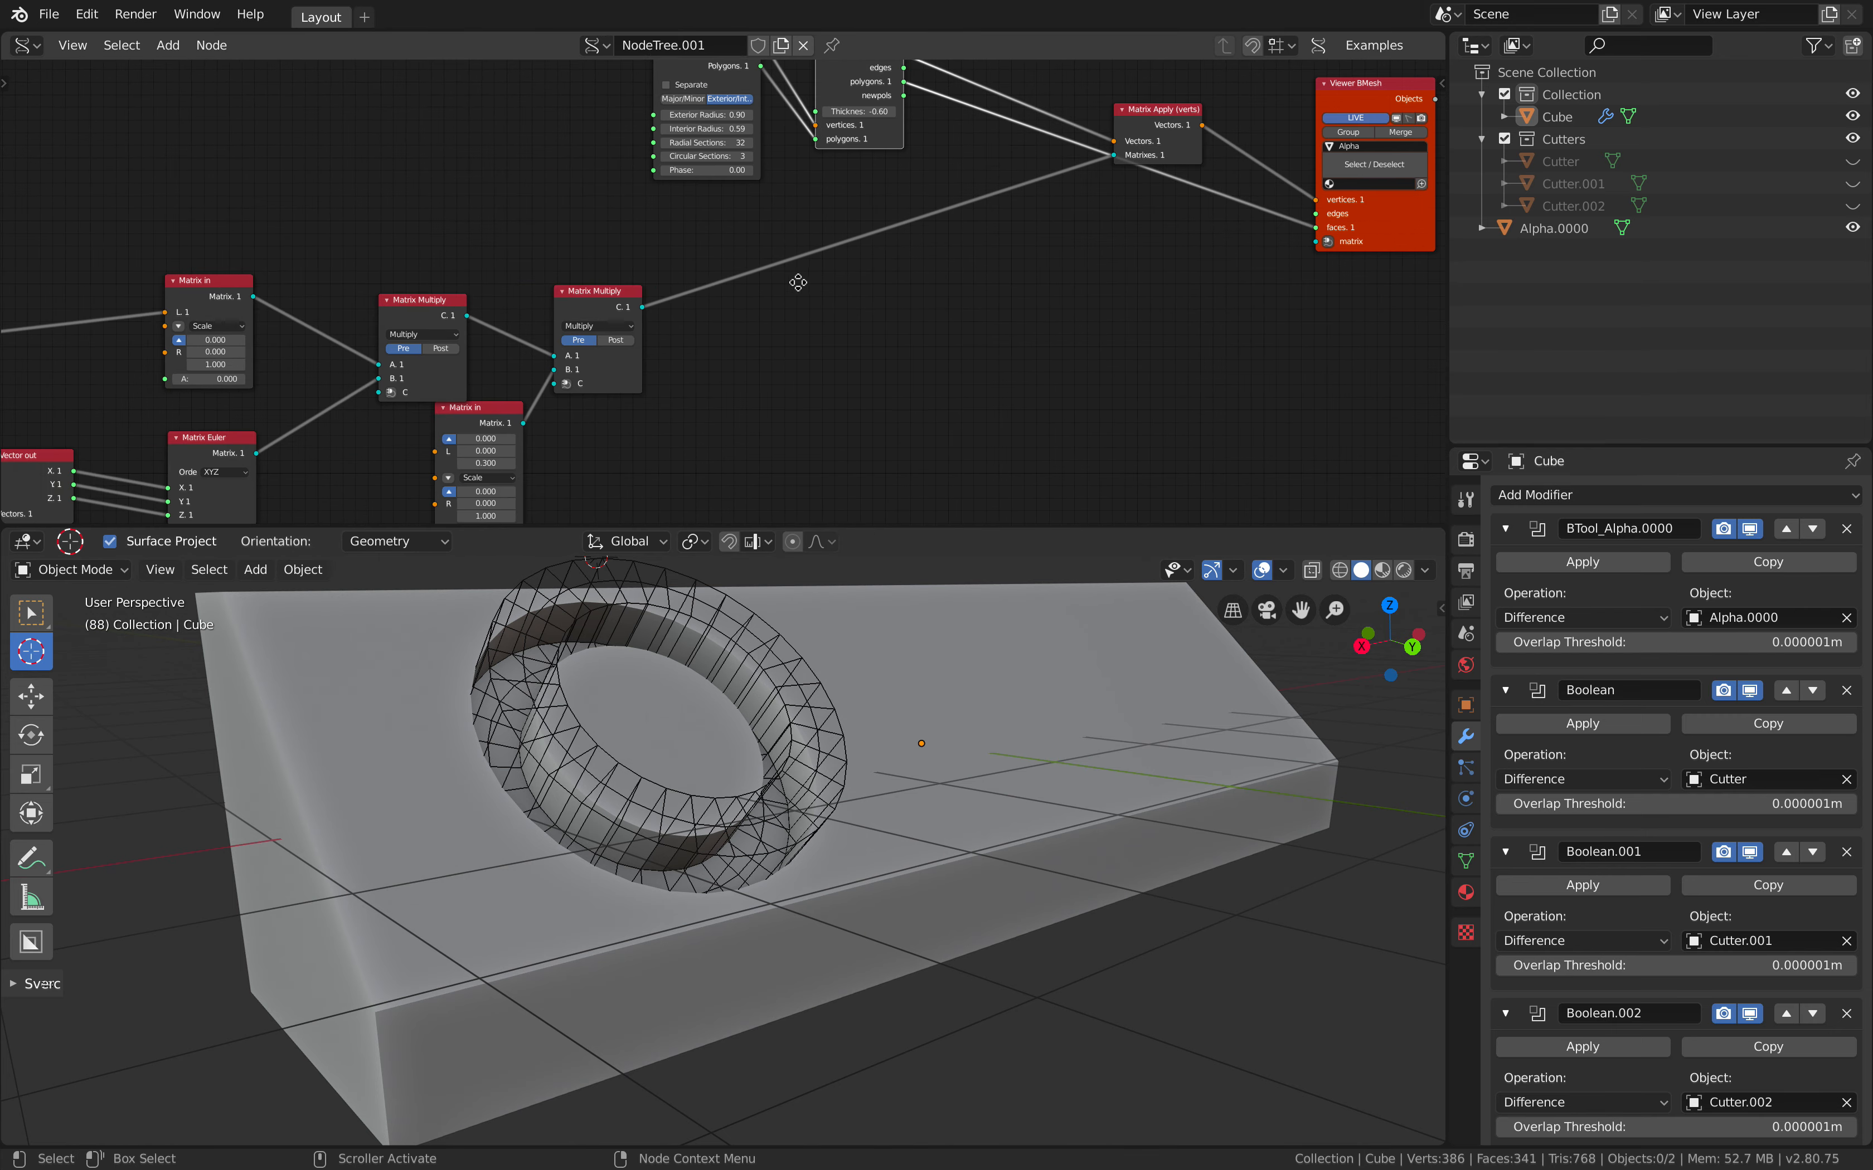
middle_drag(582, 316, 847, 255)
click(837, 253)
middle_drag(994, 217, 1203, 174)
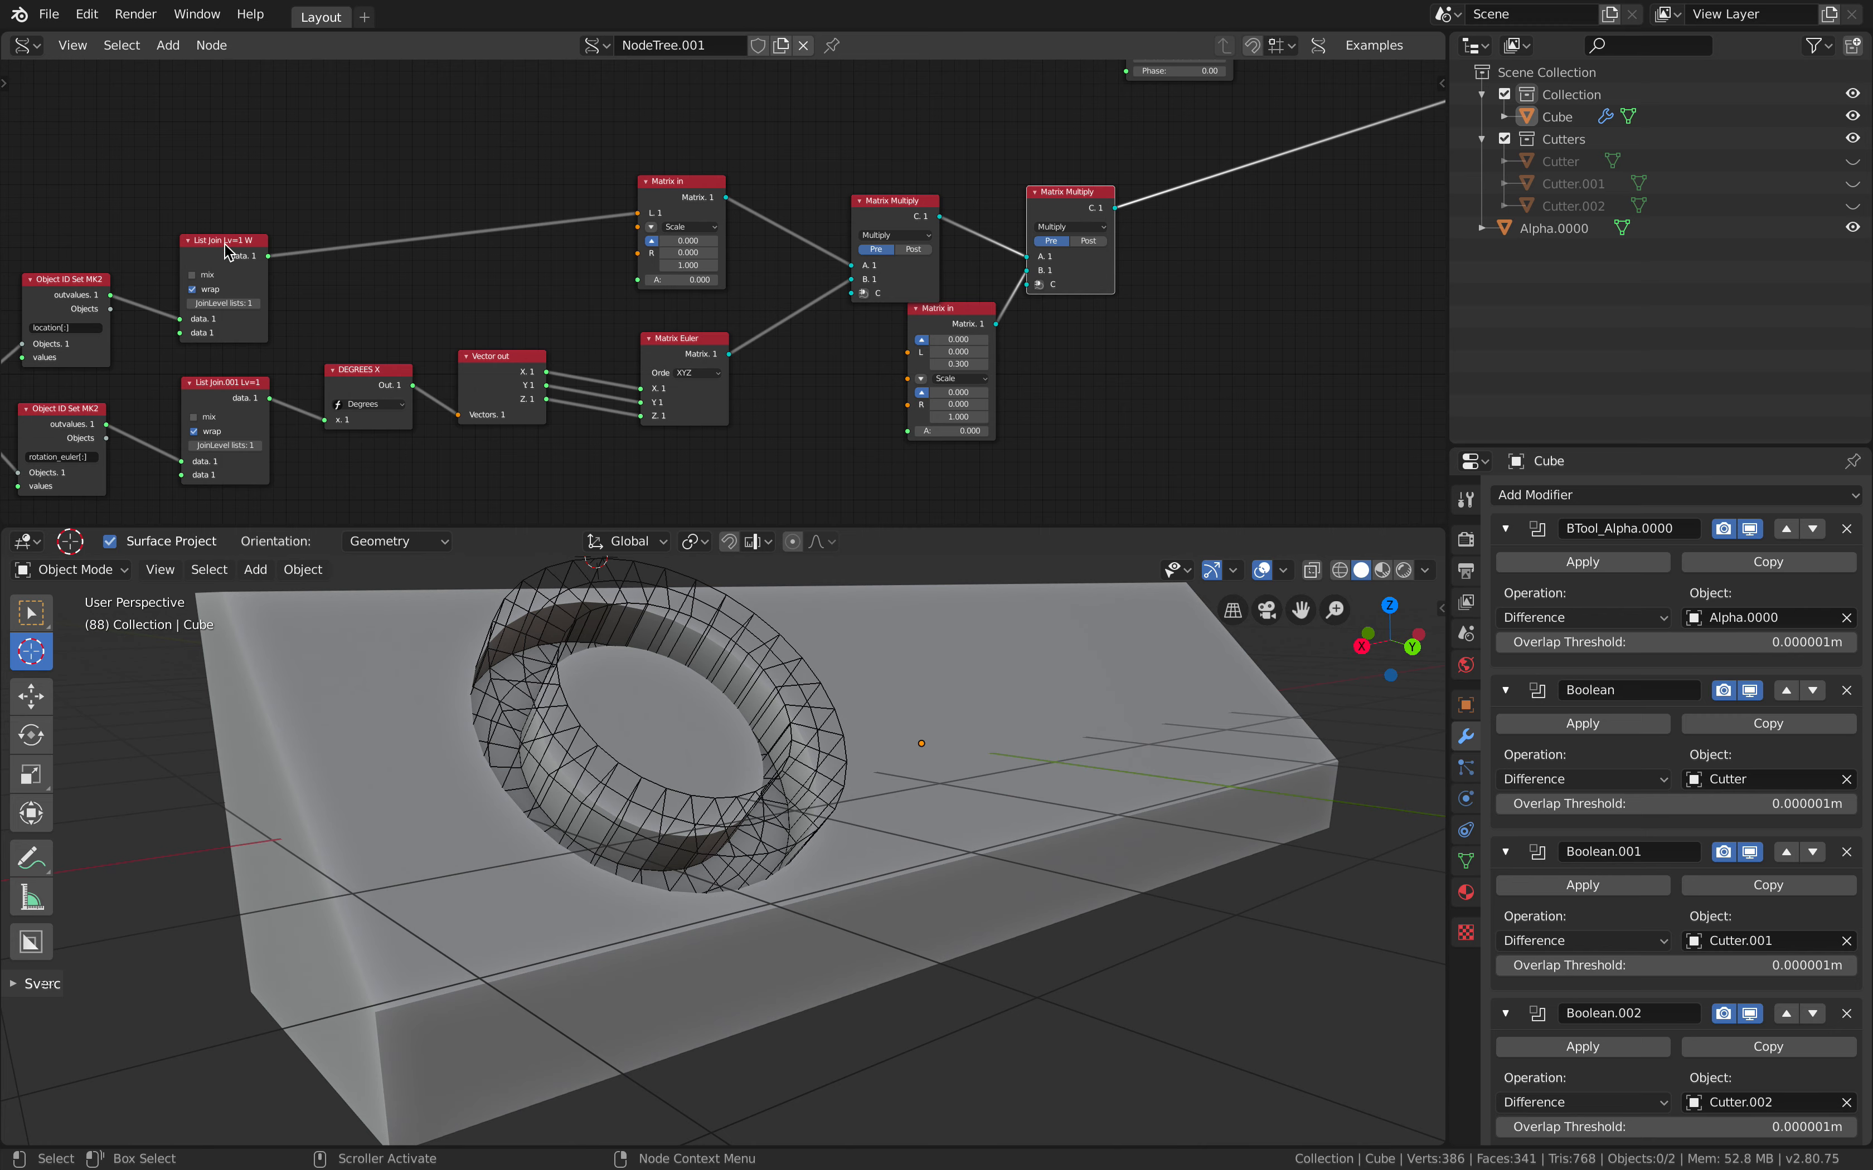
scroll(685, 287, down, 1)
middle_drag(686, 287, 882, 261)
scroll(551, 274, down, 1)
middle_drag(552, 275, 635, 275)
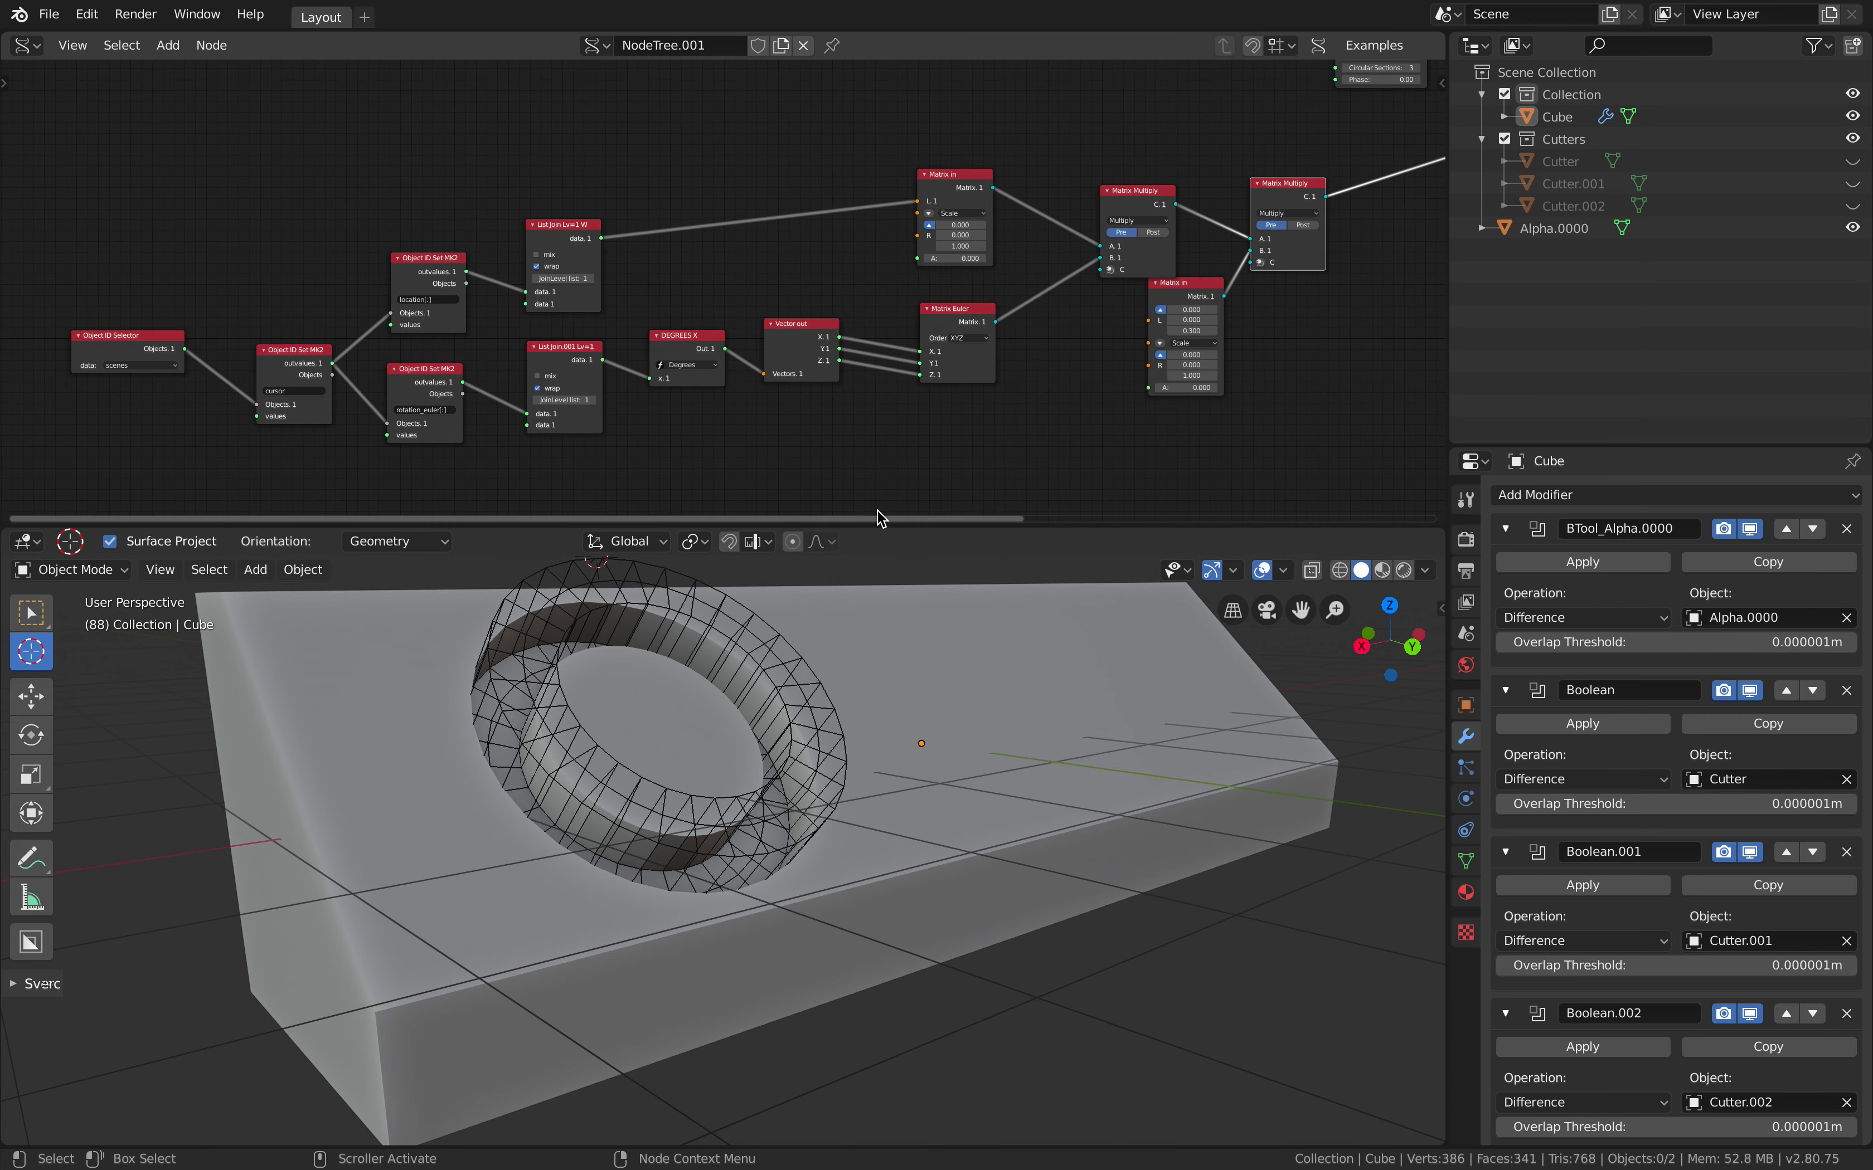
middle_drag(1343, 251, 841, 293)
middle_drag(1074, 328, 898, 329)
Unhide the Cutter, Cutter.001 and Cutter.002 objects to reveal the box cutters on the block's back wall
middle_drag(992, 696, 1093, 686)
scroll(936, 661, down, 2)
scroll(933, 707, up, 2)
middle_drag(1117, 689, 1126, 662)
click(1852, 205)
click(1852, 183)
click(1852, 160)
Move and scale the Cutter.002 box to reshape its recess in the block's wall
click(32, 613)
click(836, 743)
key(g)
middle_drag(913, 775, 1006, 703)
click(957, 711)
click(1008, 711)
key(s)
click(1107, 731)
middle_drag(1106, 731, 1070, 712)
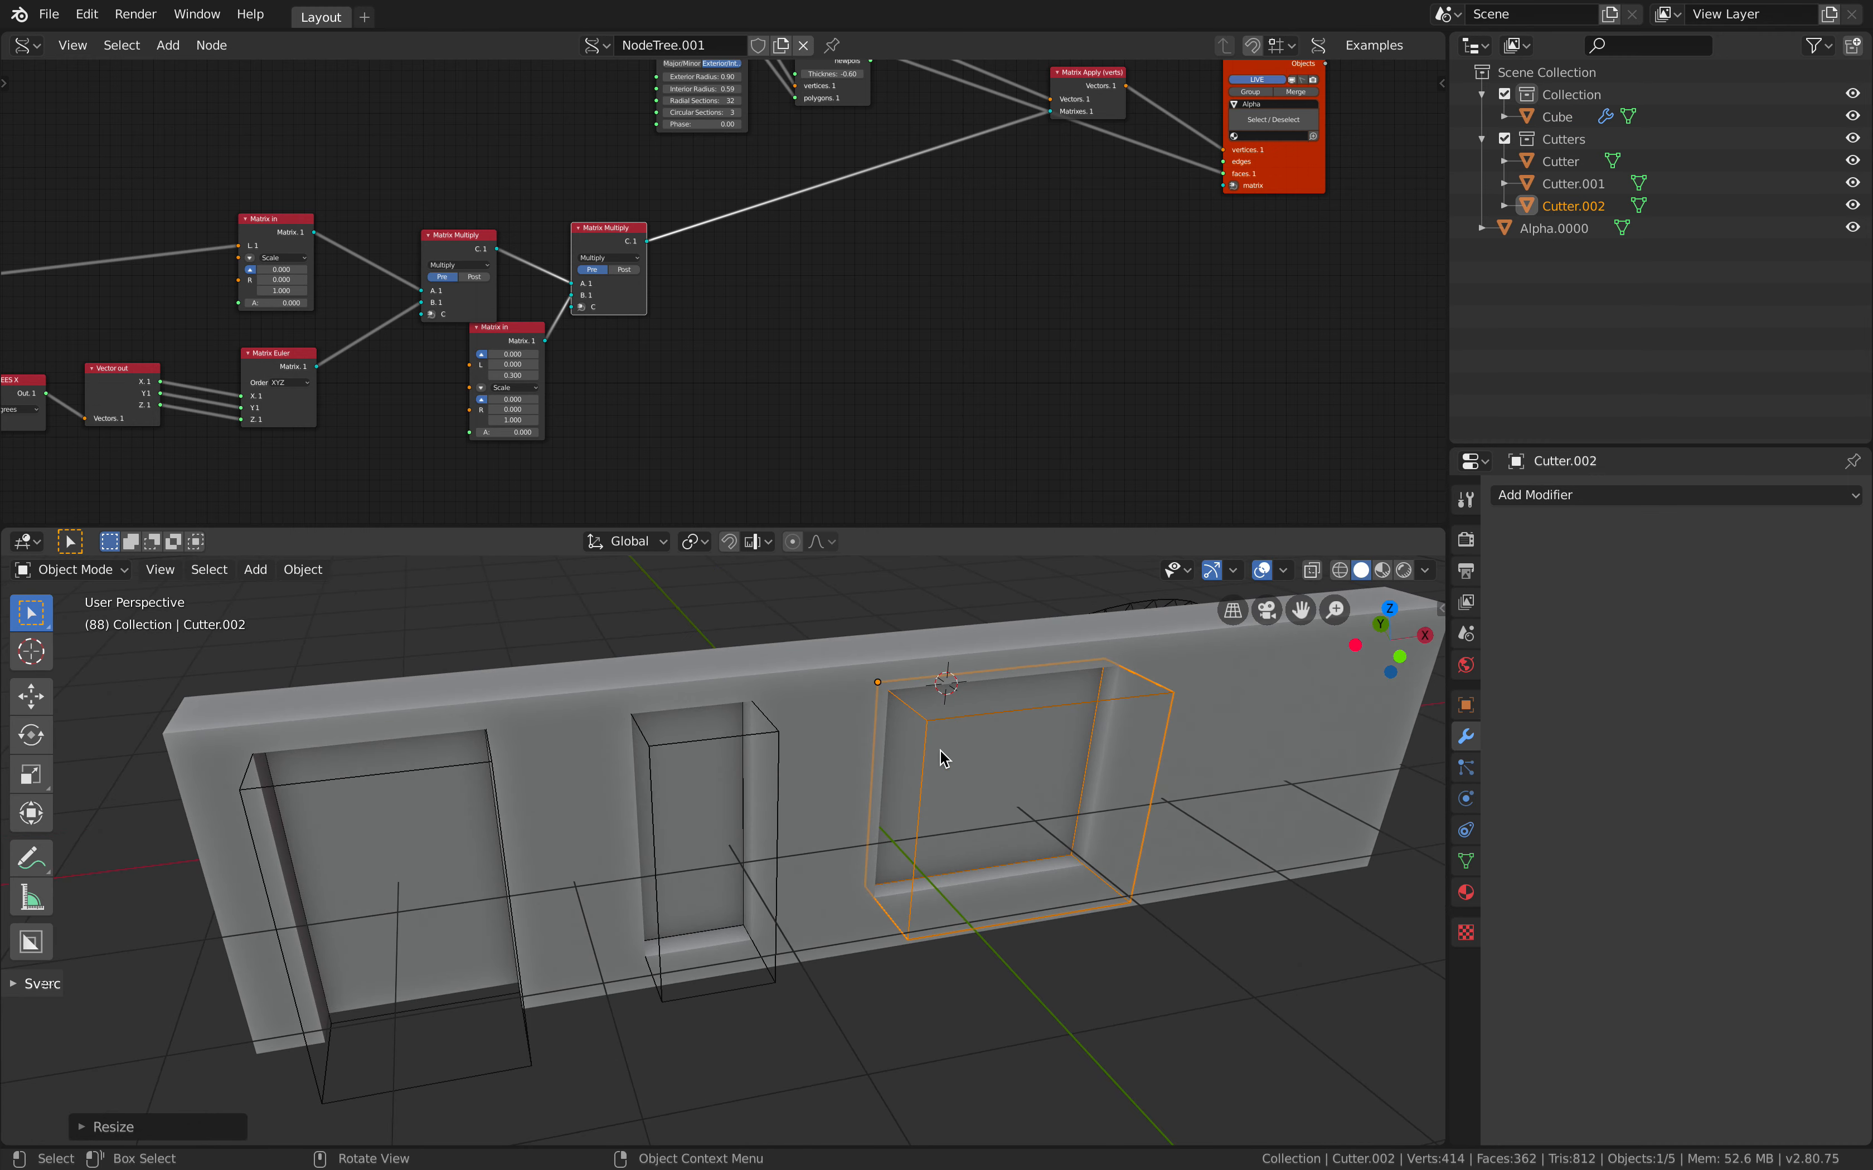
Select the narrow Cutter.001 box and open its mesh in Edit Mode
click(774, 727)
middle_drag(751, 716, 739, 709)
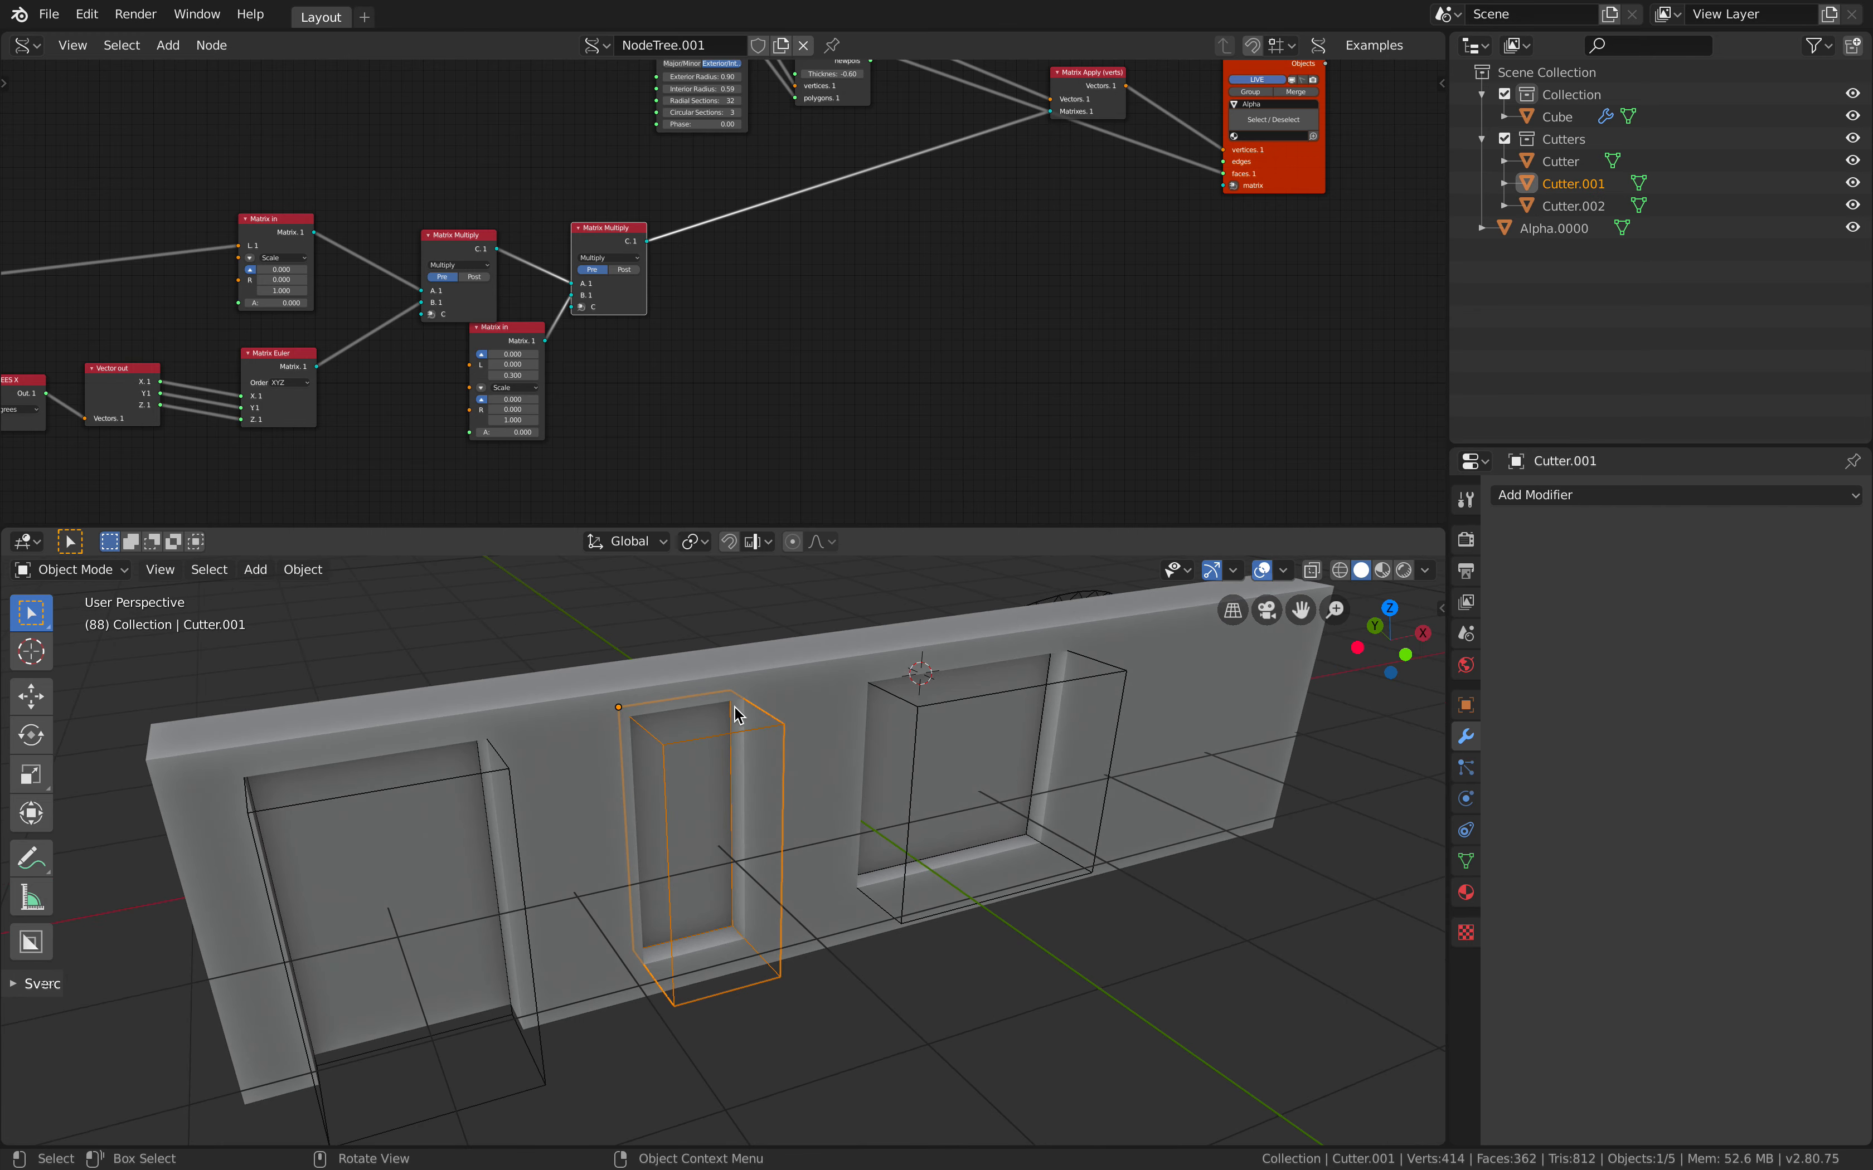
key(ctrl+Tab)
click(846, 712)
middle_drag(841, 705, 787, 709)
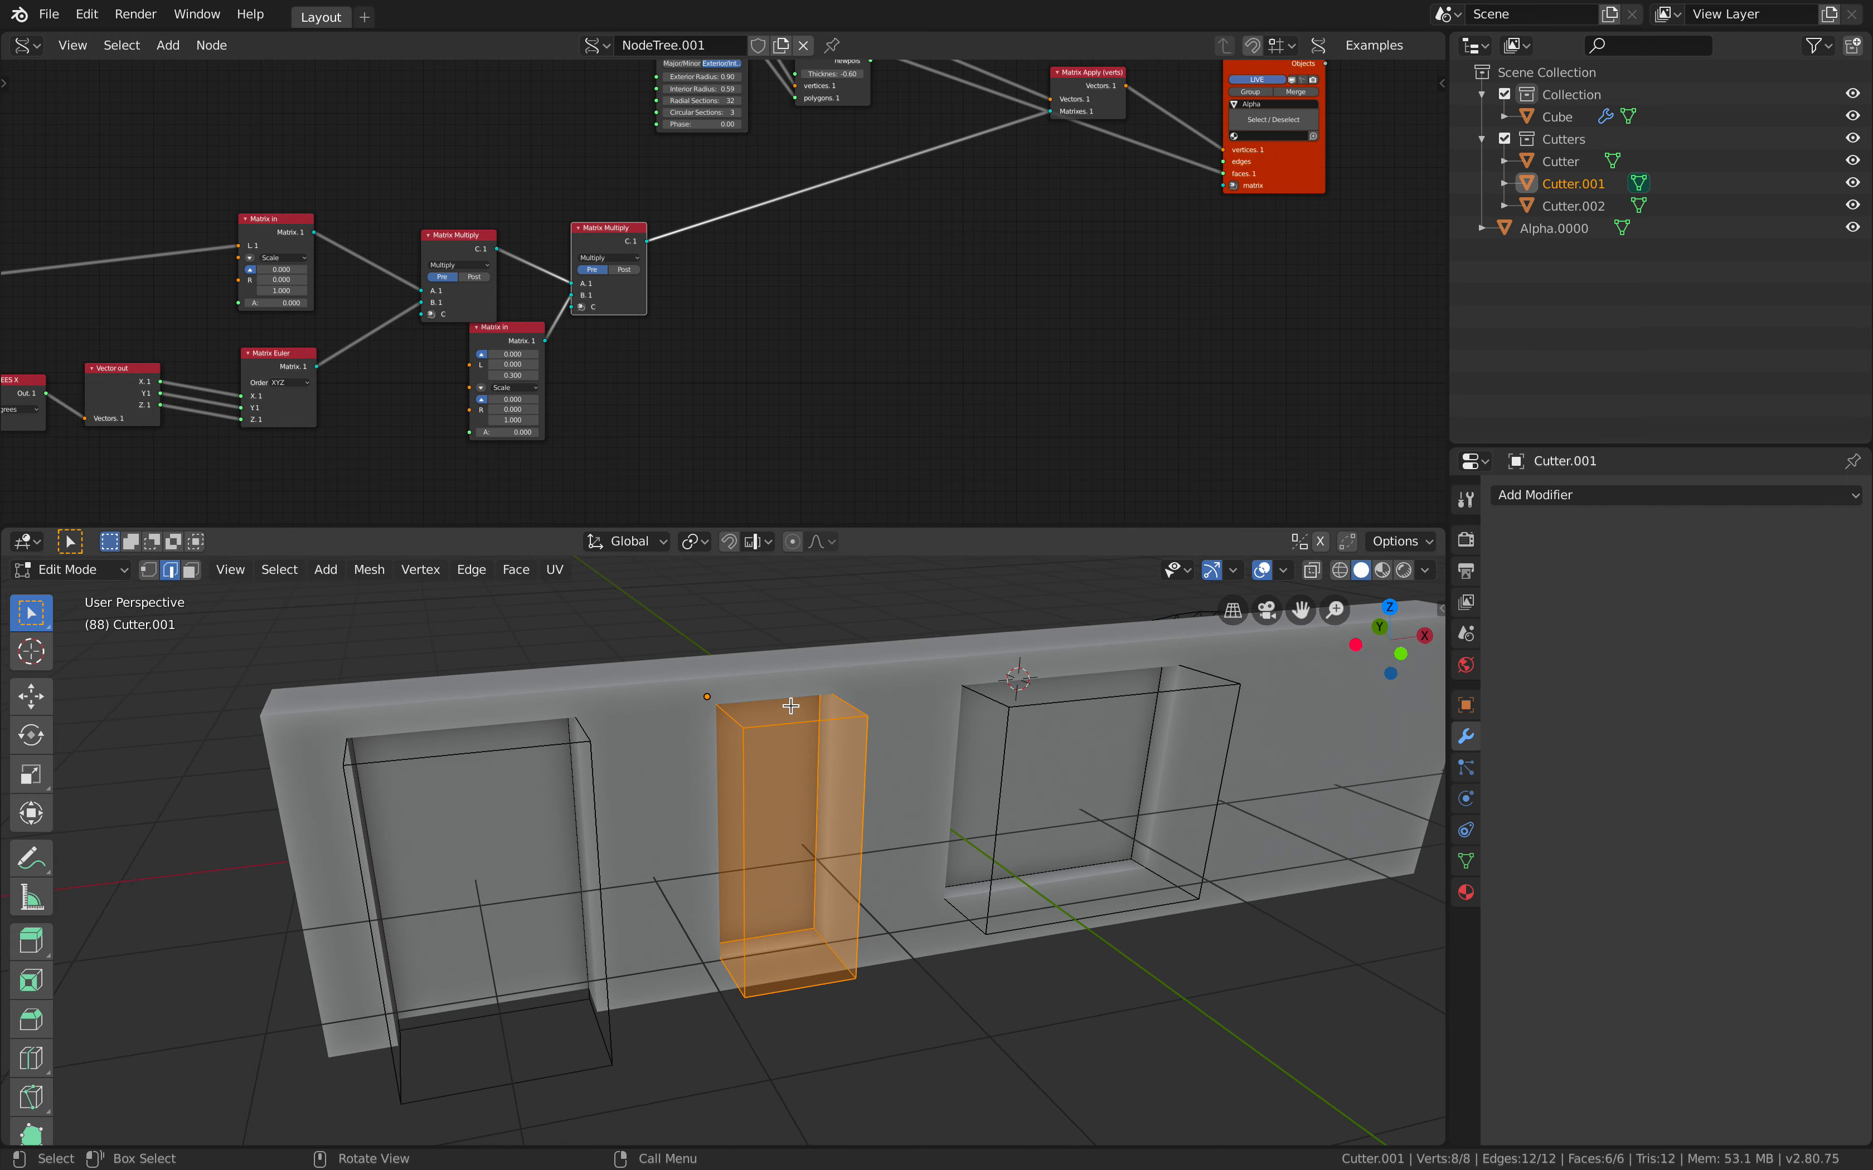
middle_drag(934, 220, 884, 338)
mouse_move(865, 728)
middle_down()
mouse_move(891, 714)
mouse_move(876, 721)
middle_up()
scroll(884, 711, up, 1)
scroll(812, 704, down, 1)
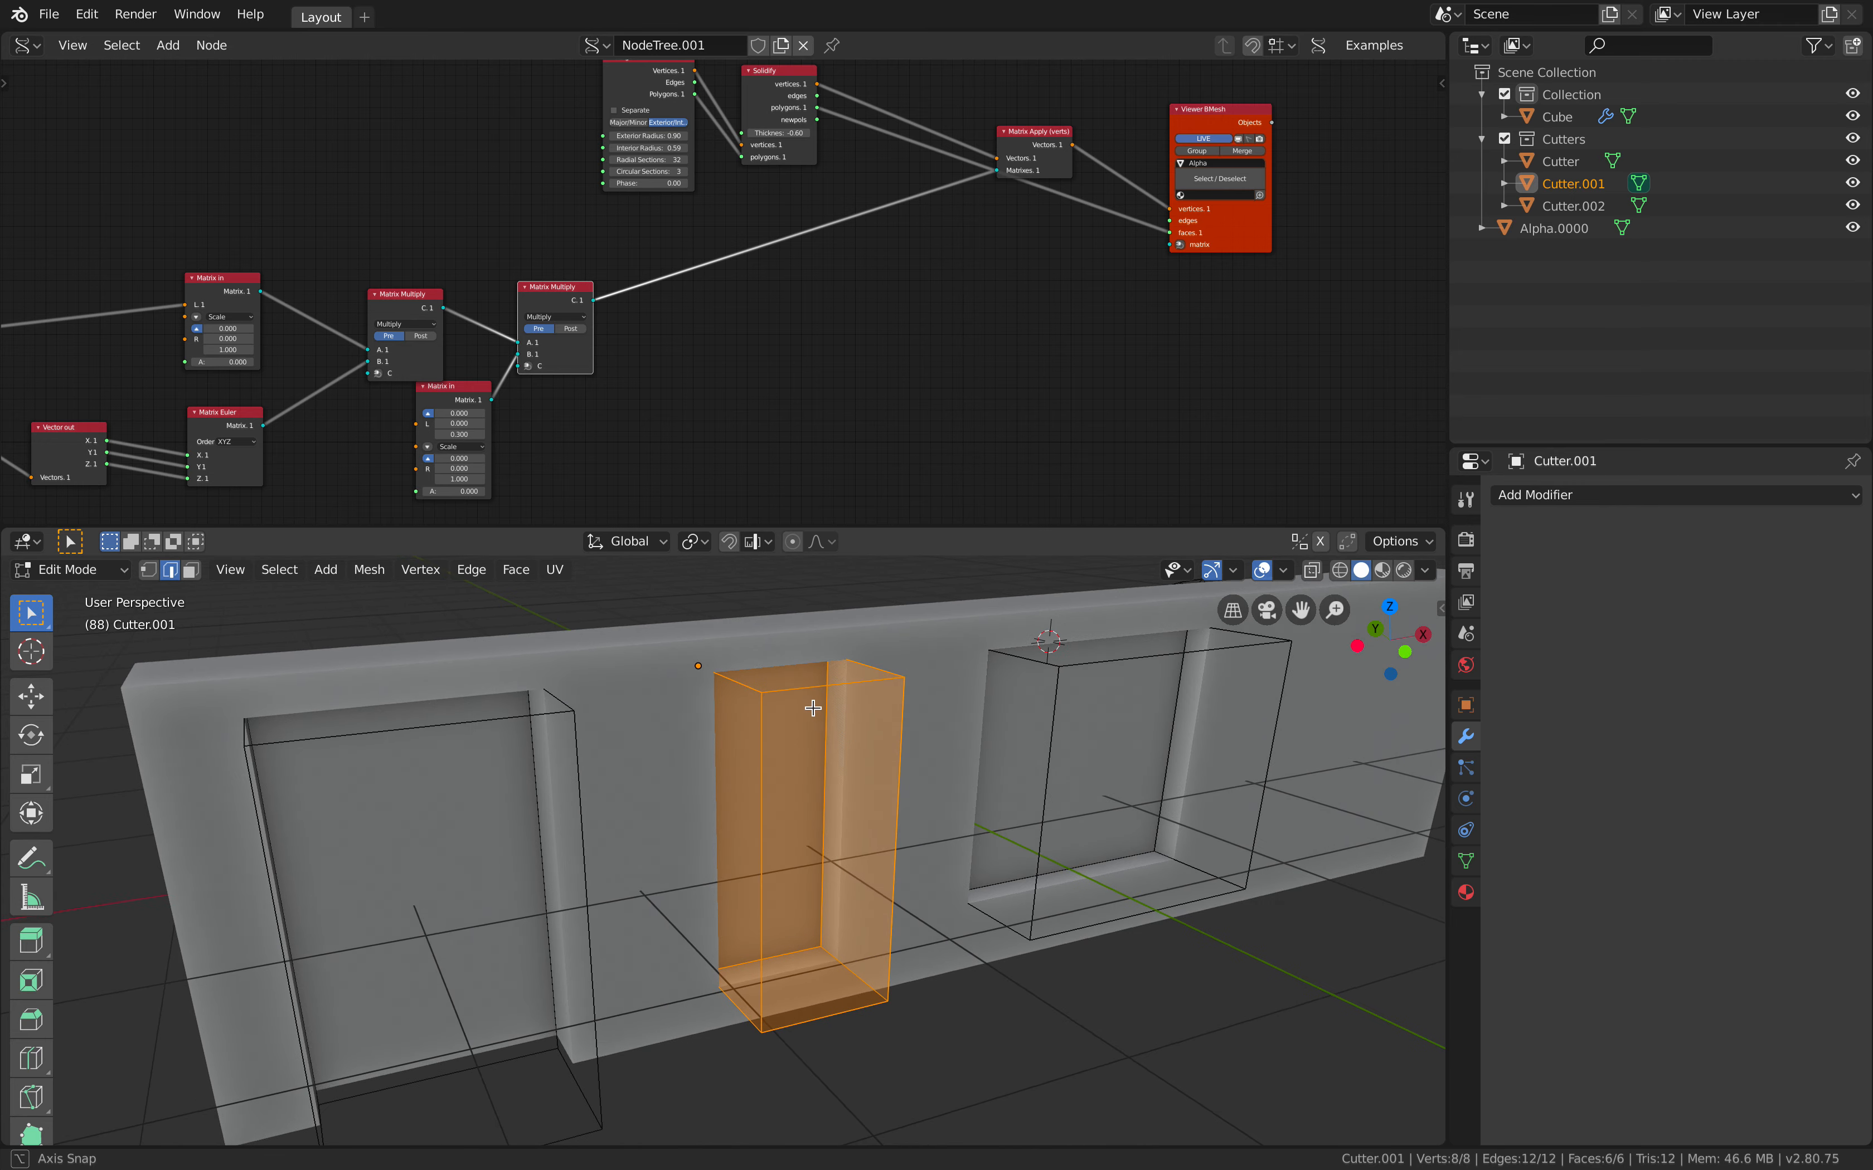
scroll(808, 709, up, 1)
key(ctrl+Tab)
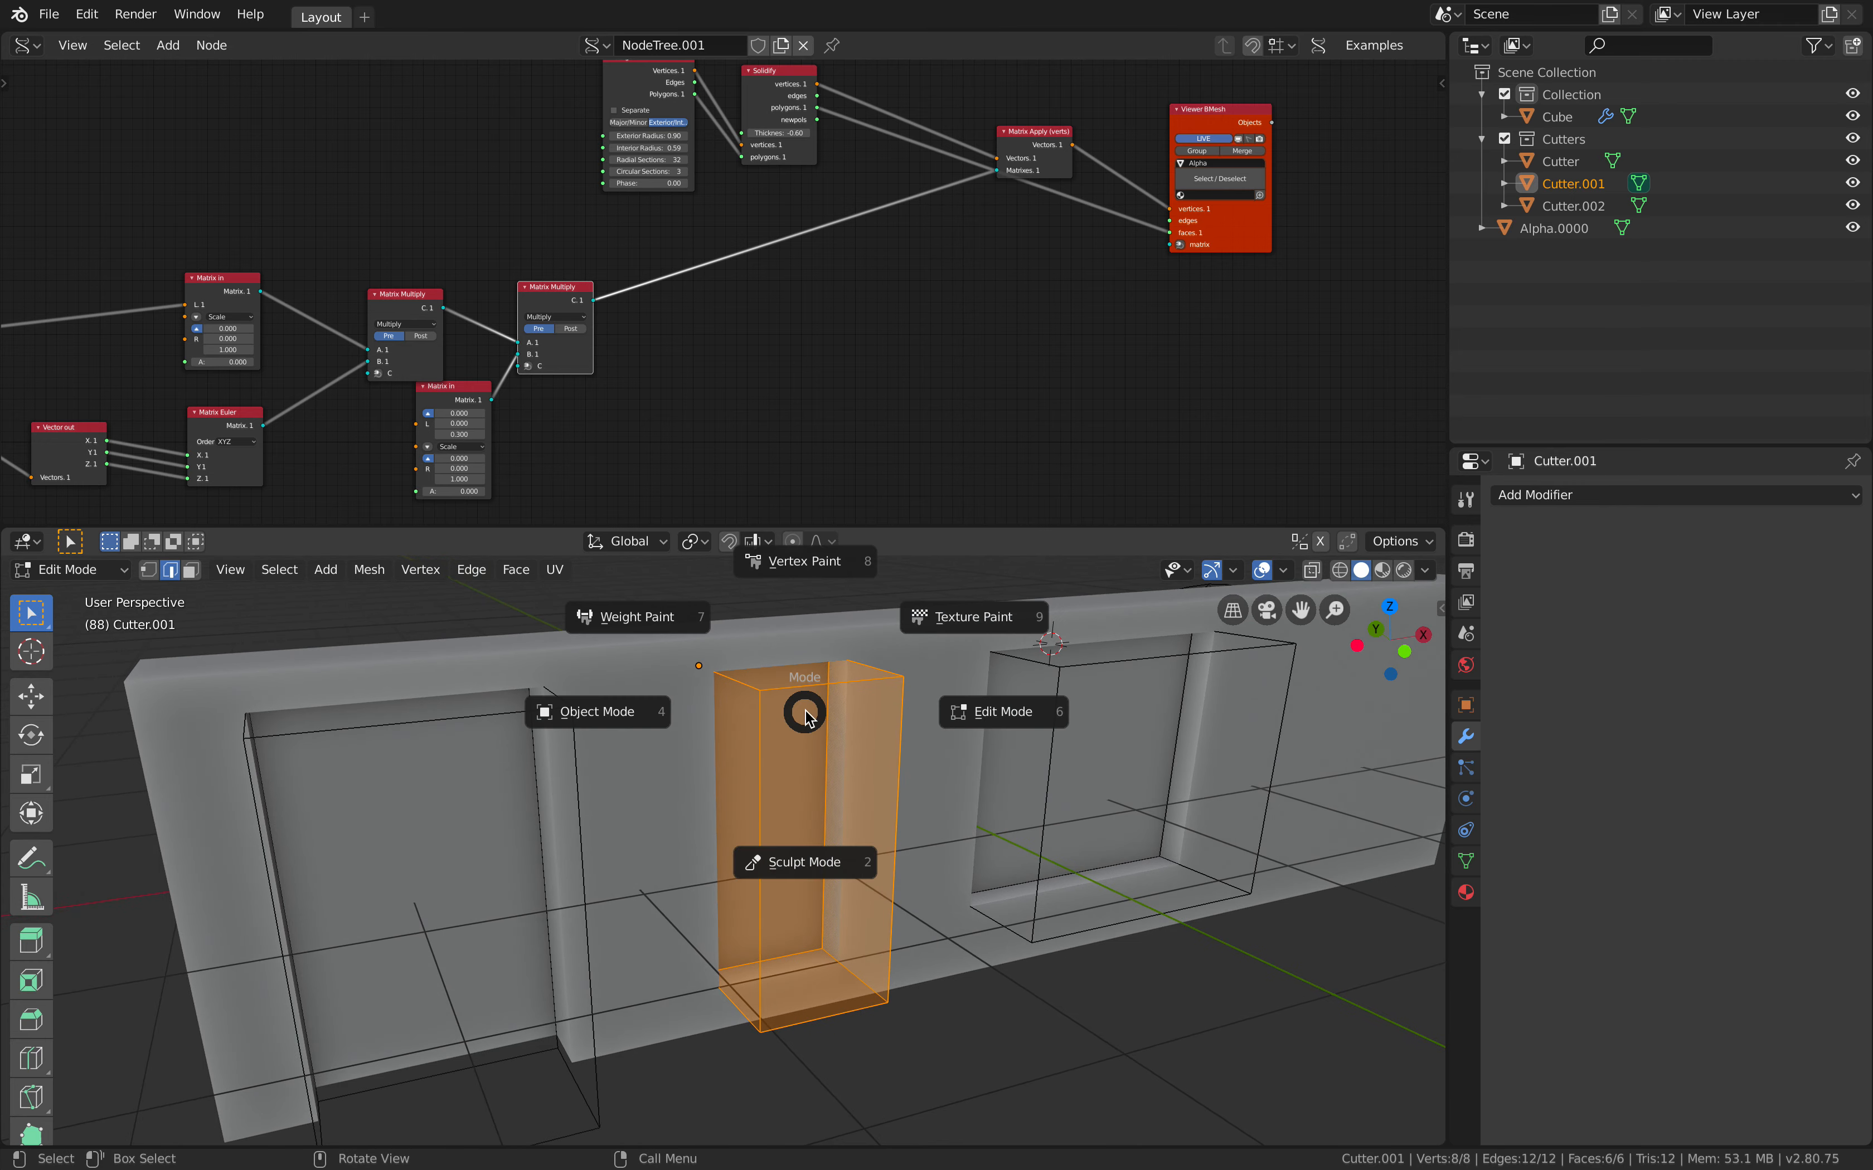
key(Escape)
middle_drag(770, 719, 731, 717)
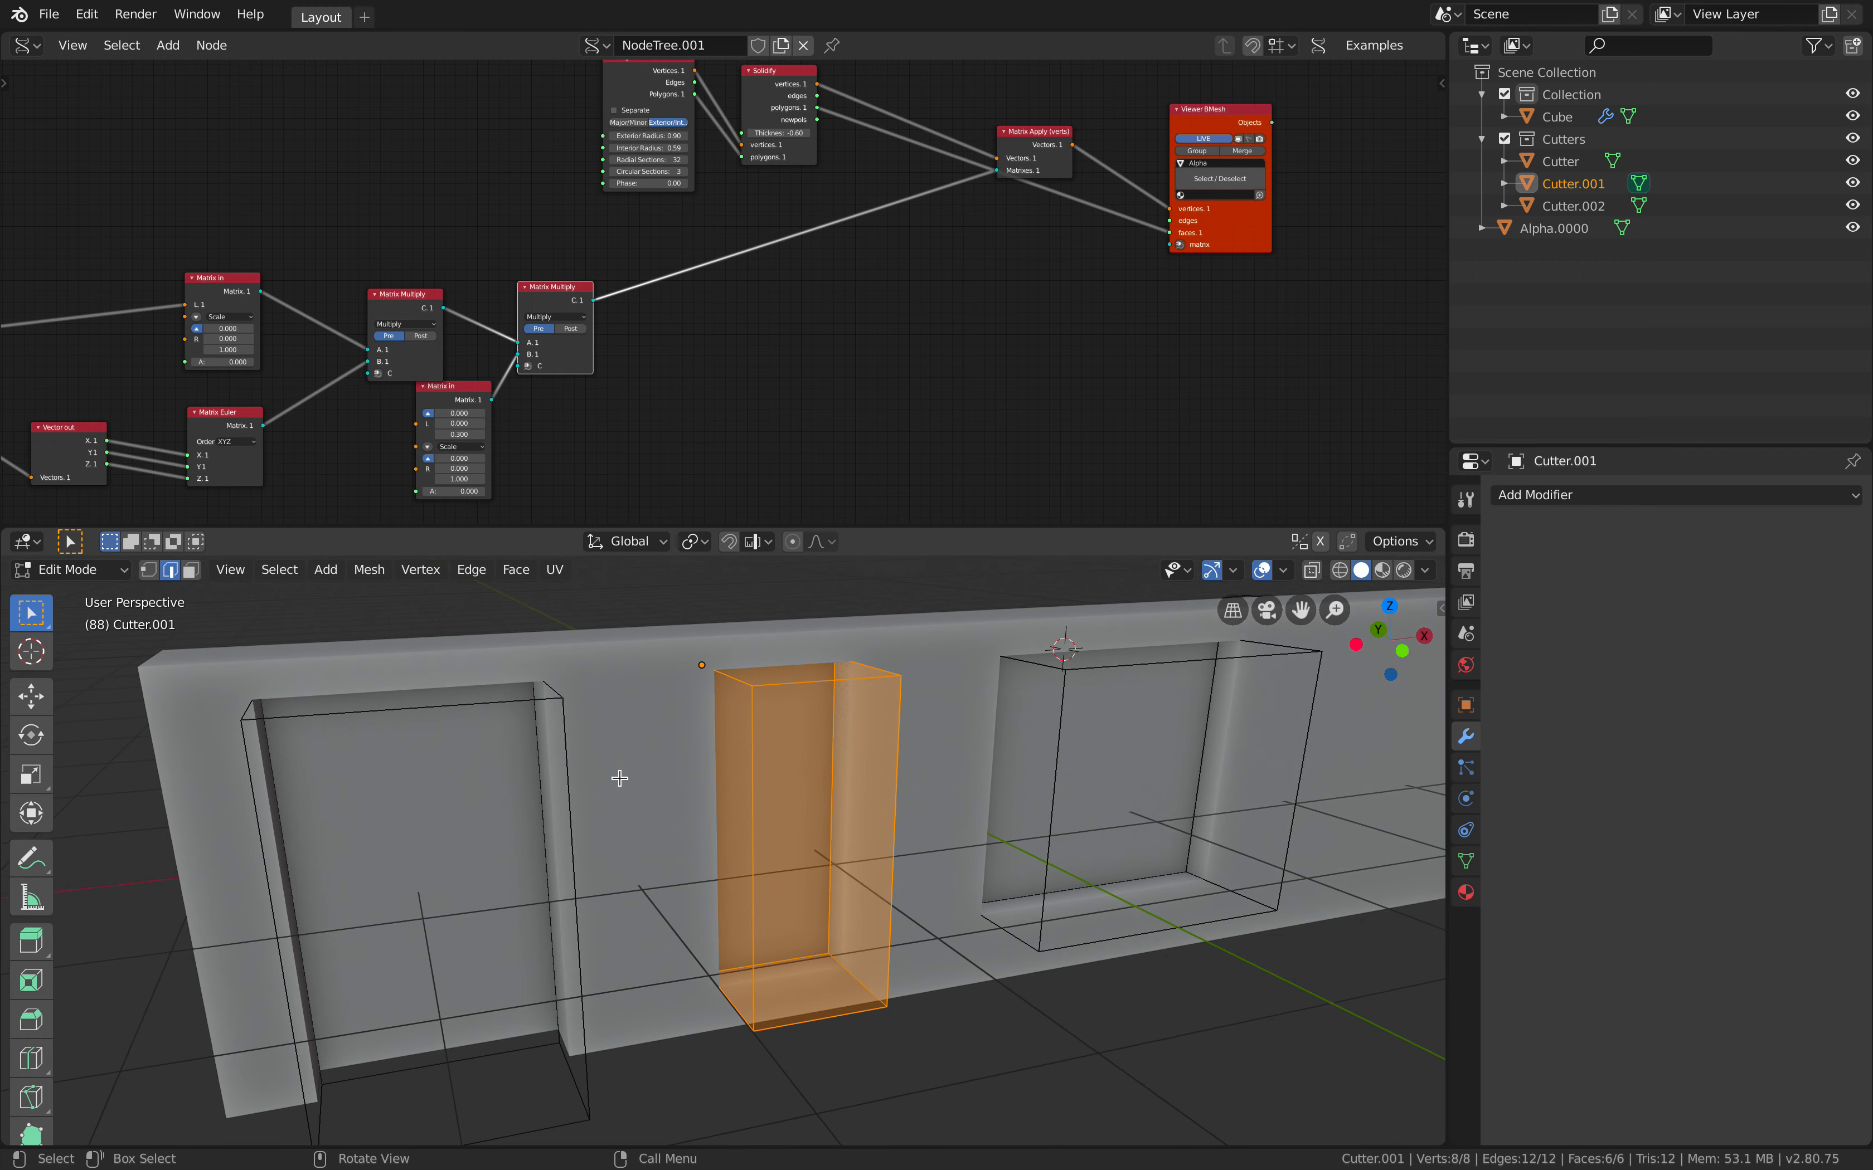
Bevel all edges of the Cutter.001 mesh with one segment and return to Object Mode
key(F3)
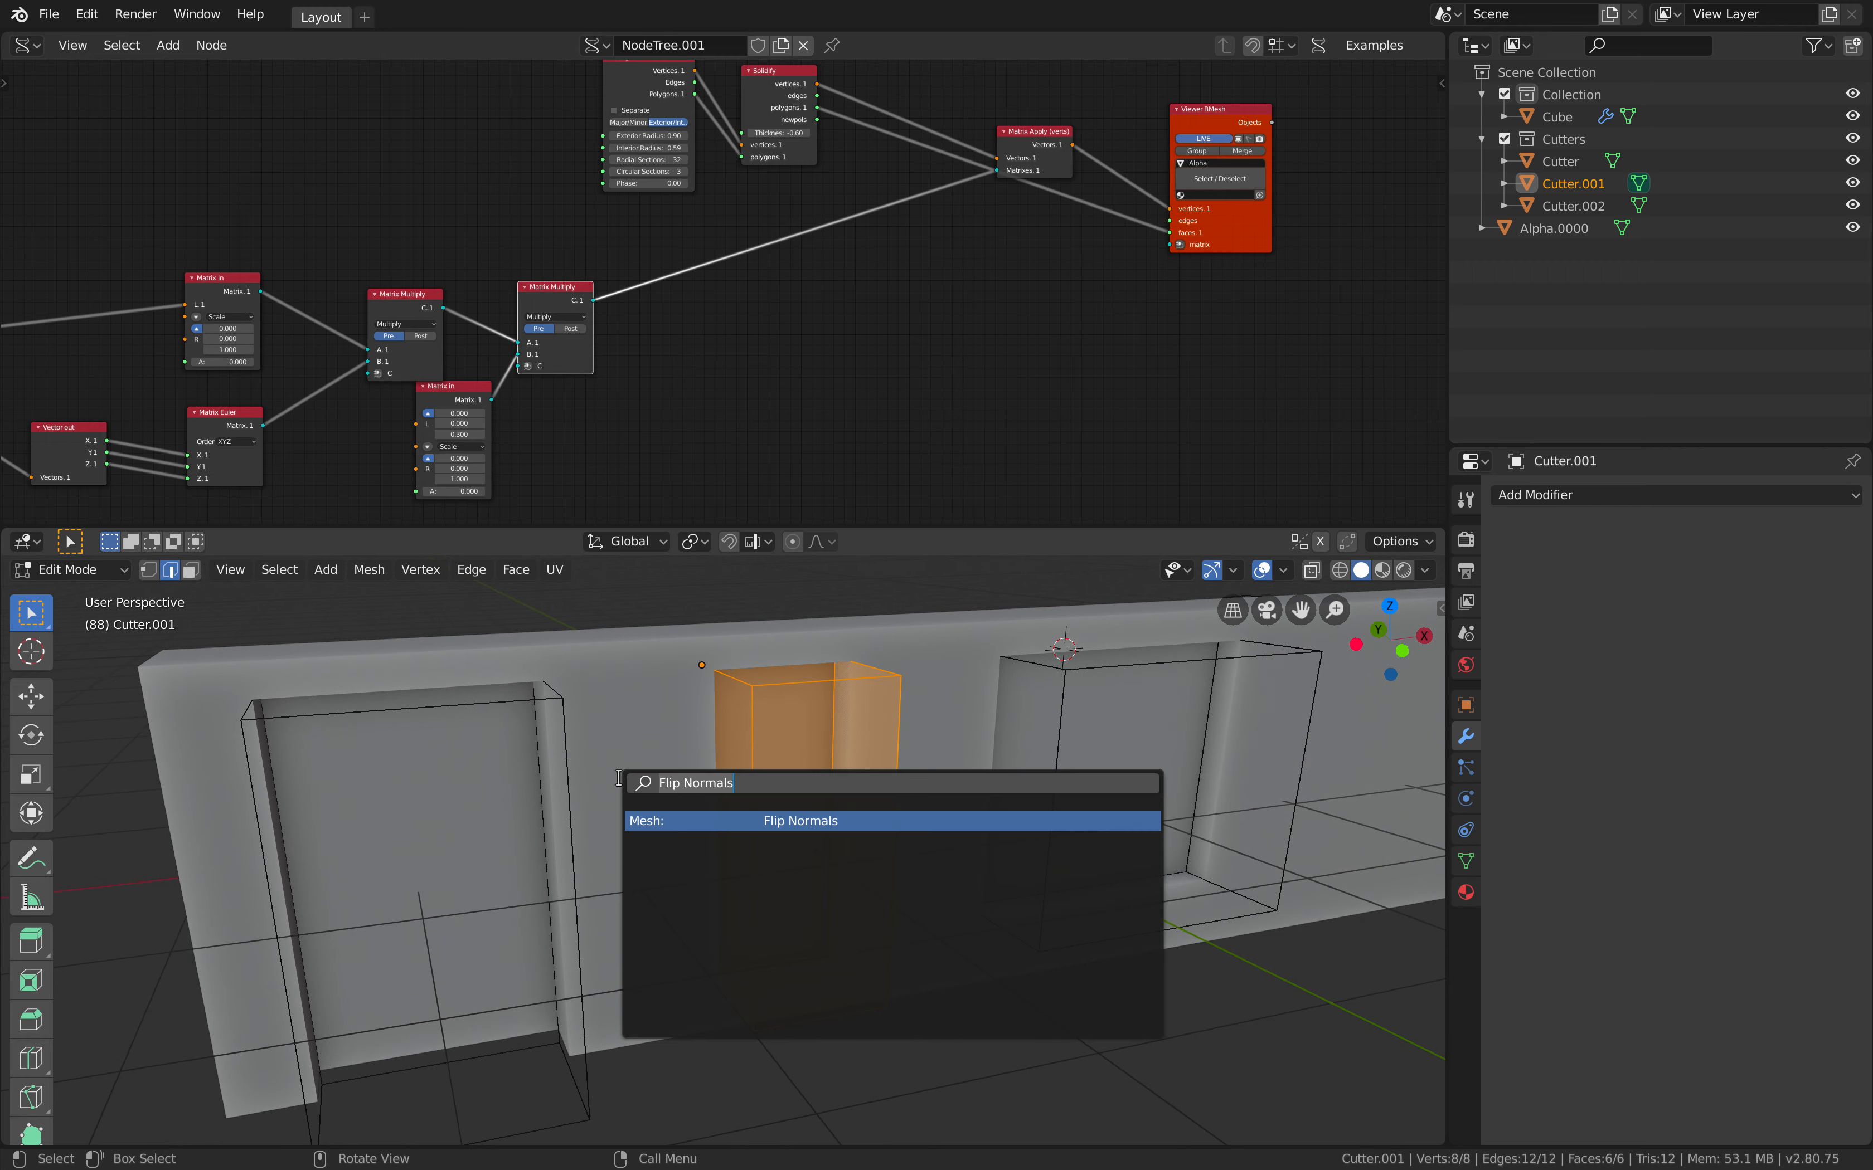
text(BEVE)
key(Down)
key(Return)
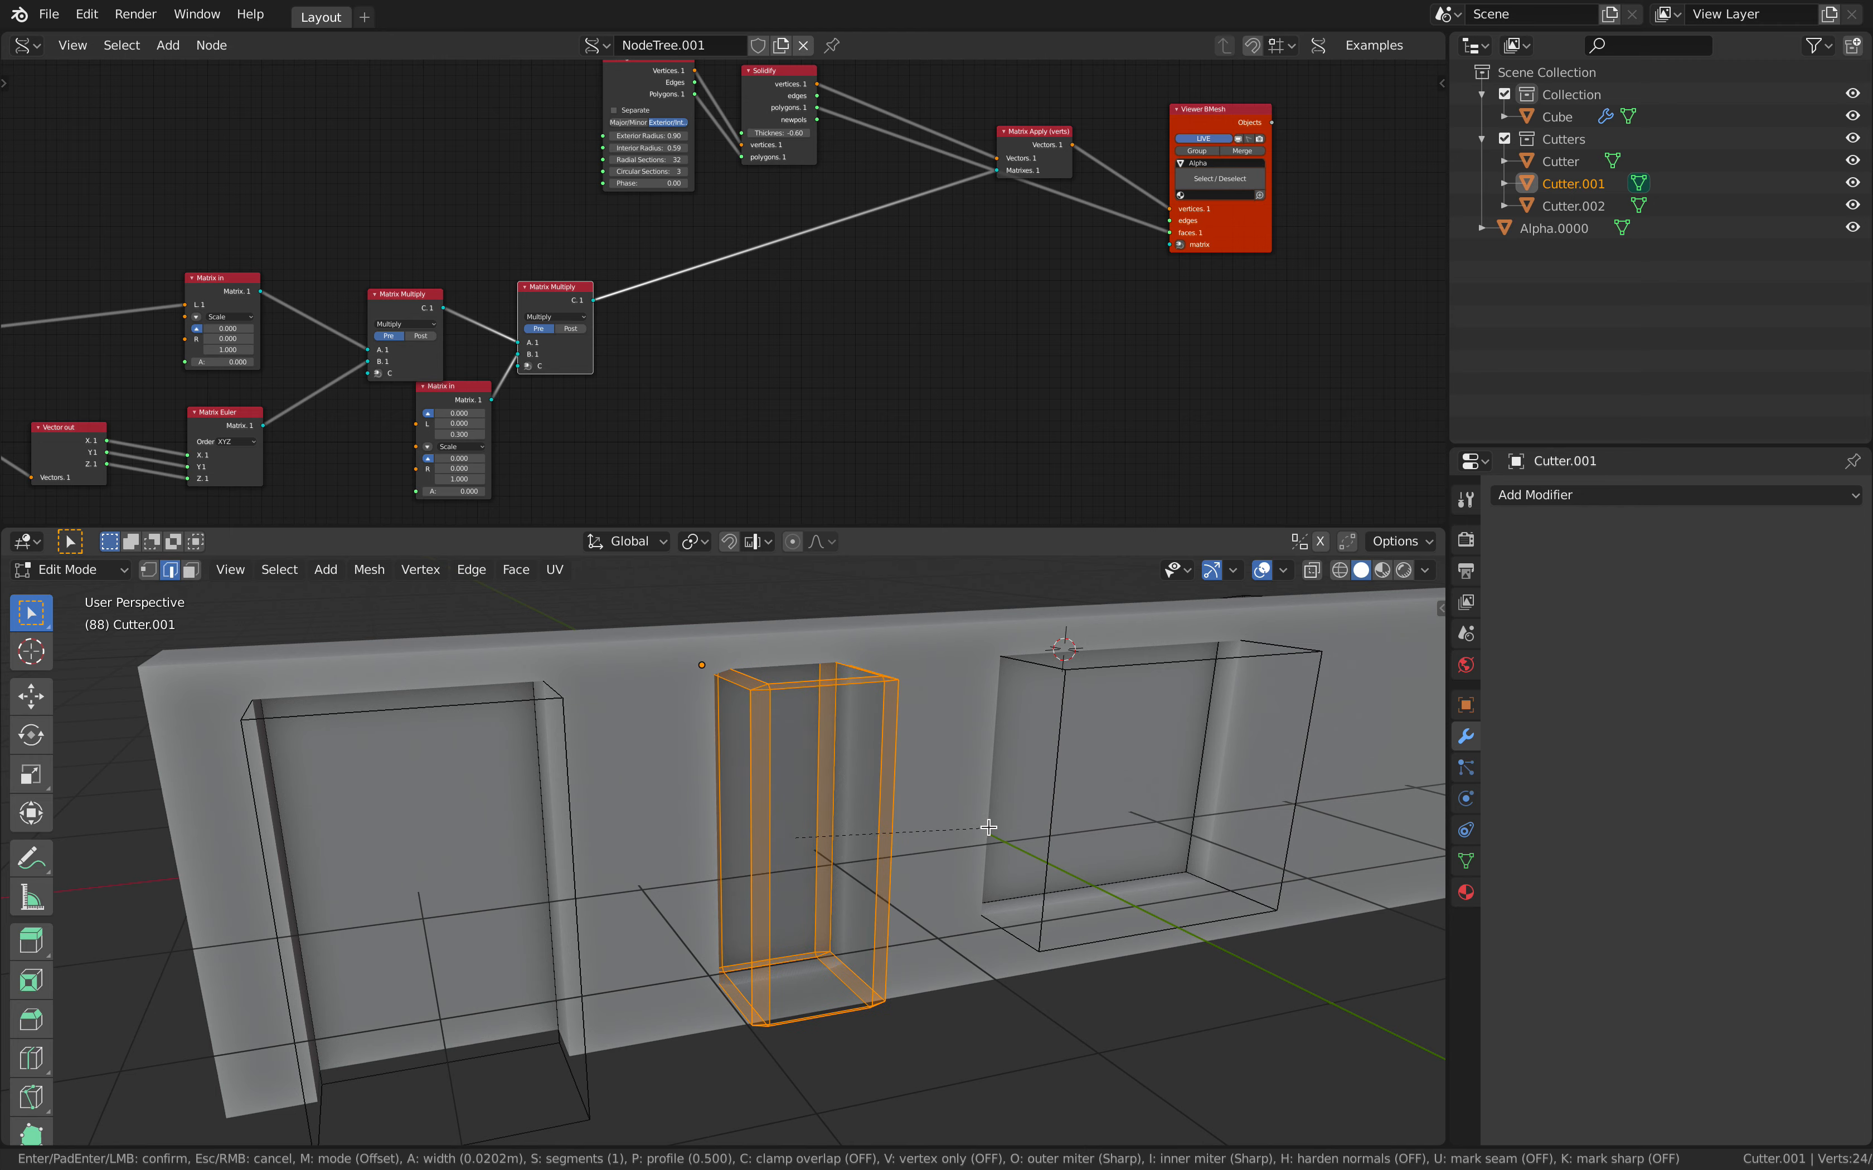
click(954, 826)
key(ctrl+Tab)
click(803, 812)
Reposition the bevelled Cutter.001 box to shift its narrow recess in the wall
middle_drag(803, 812, 853, 766)
key(alt+a)
click(768, 678)
click(769, 675)
key(g)
click(804, 764)
key(g)
click(840, 780)
middle_drag(646, 711, 936, 748)
Draw a rectangular BoxCutter cut on the empty end of the block's back wall and lock the shape
click(837, 733)
key(w)
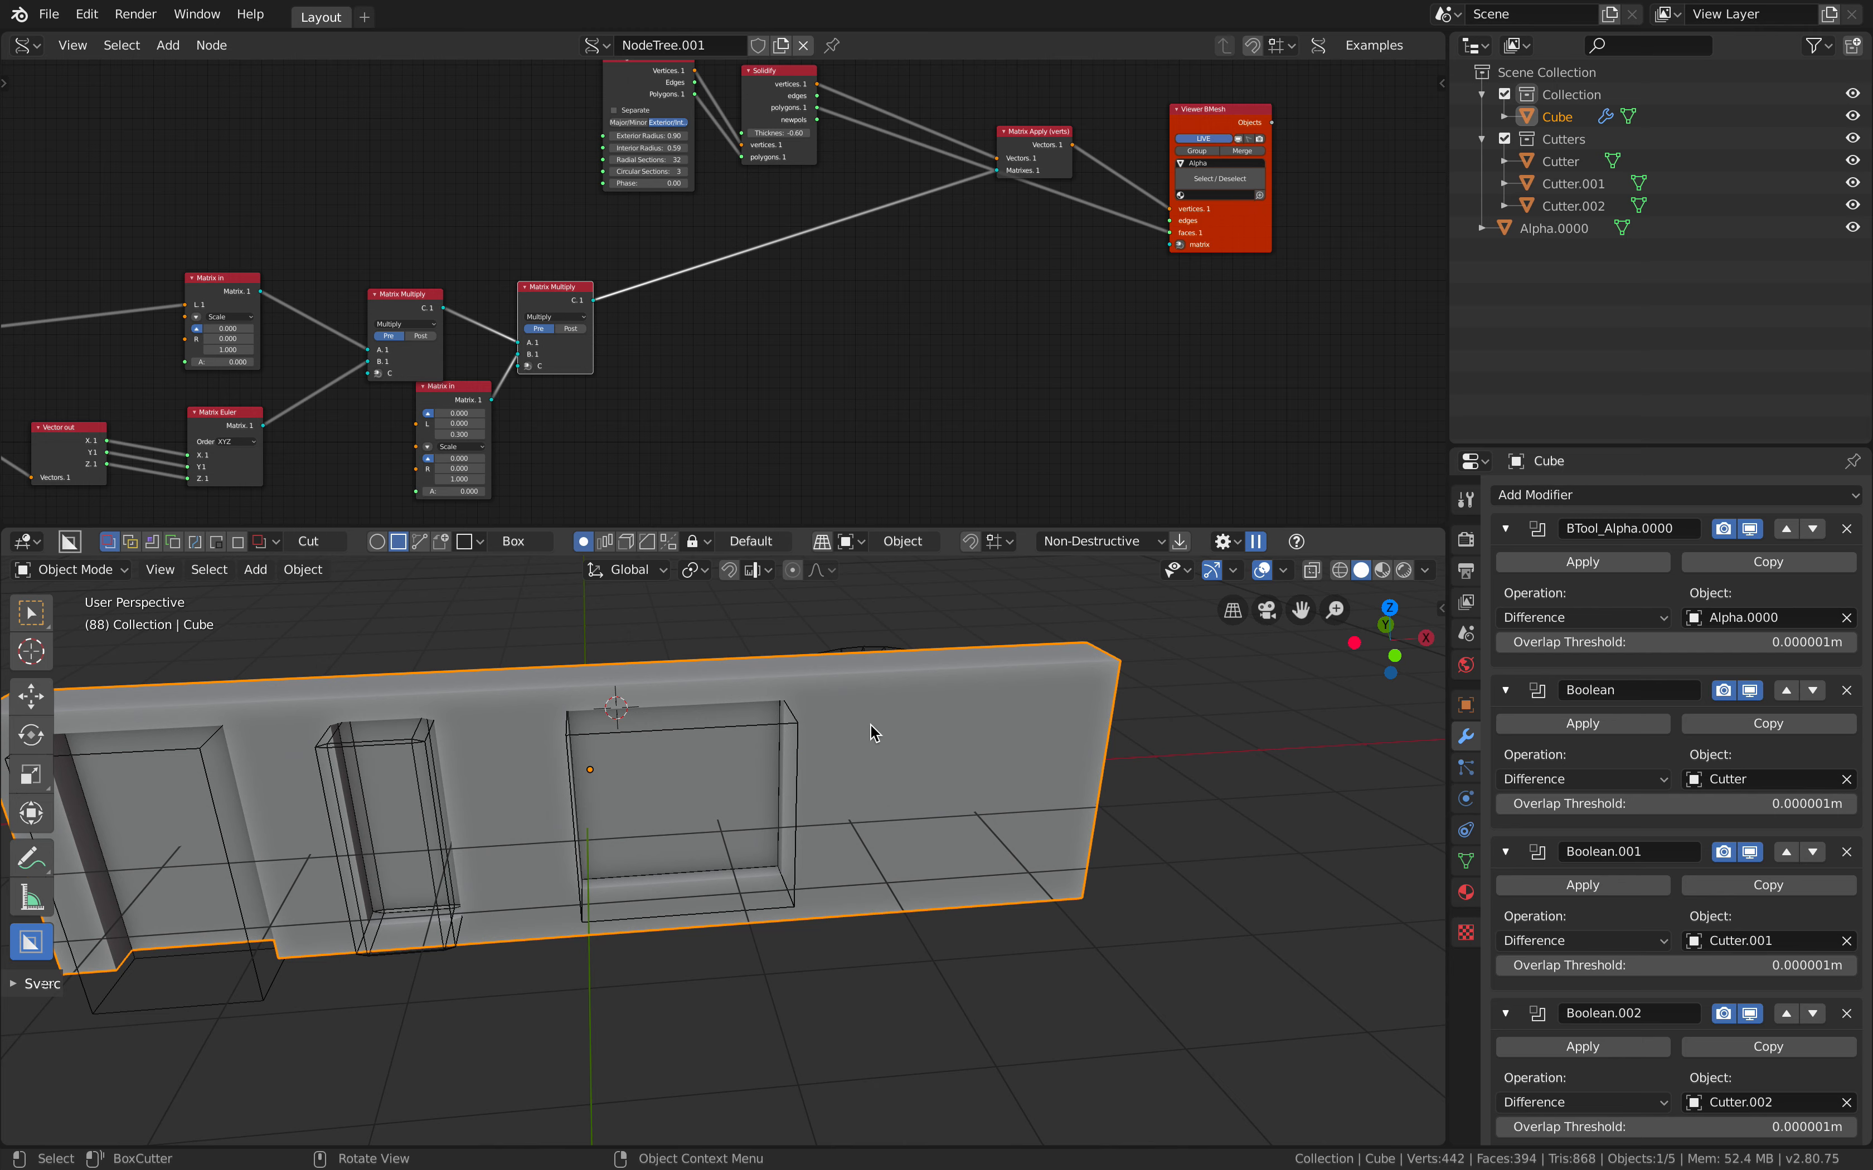
mouse_move(860, 718)
mouse_down()
mouse_move(1062, 848)
mouse_move(1040, 818)
mouse_up()
key(Tab)
Bevel the locked box shape about 0.05 m with 10 segments and execute the cut
click(820, 698)
drag(833, 700, 912, 762)
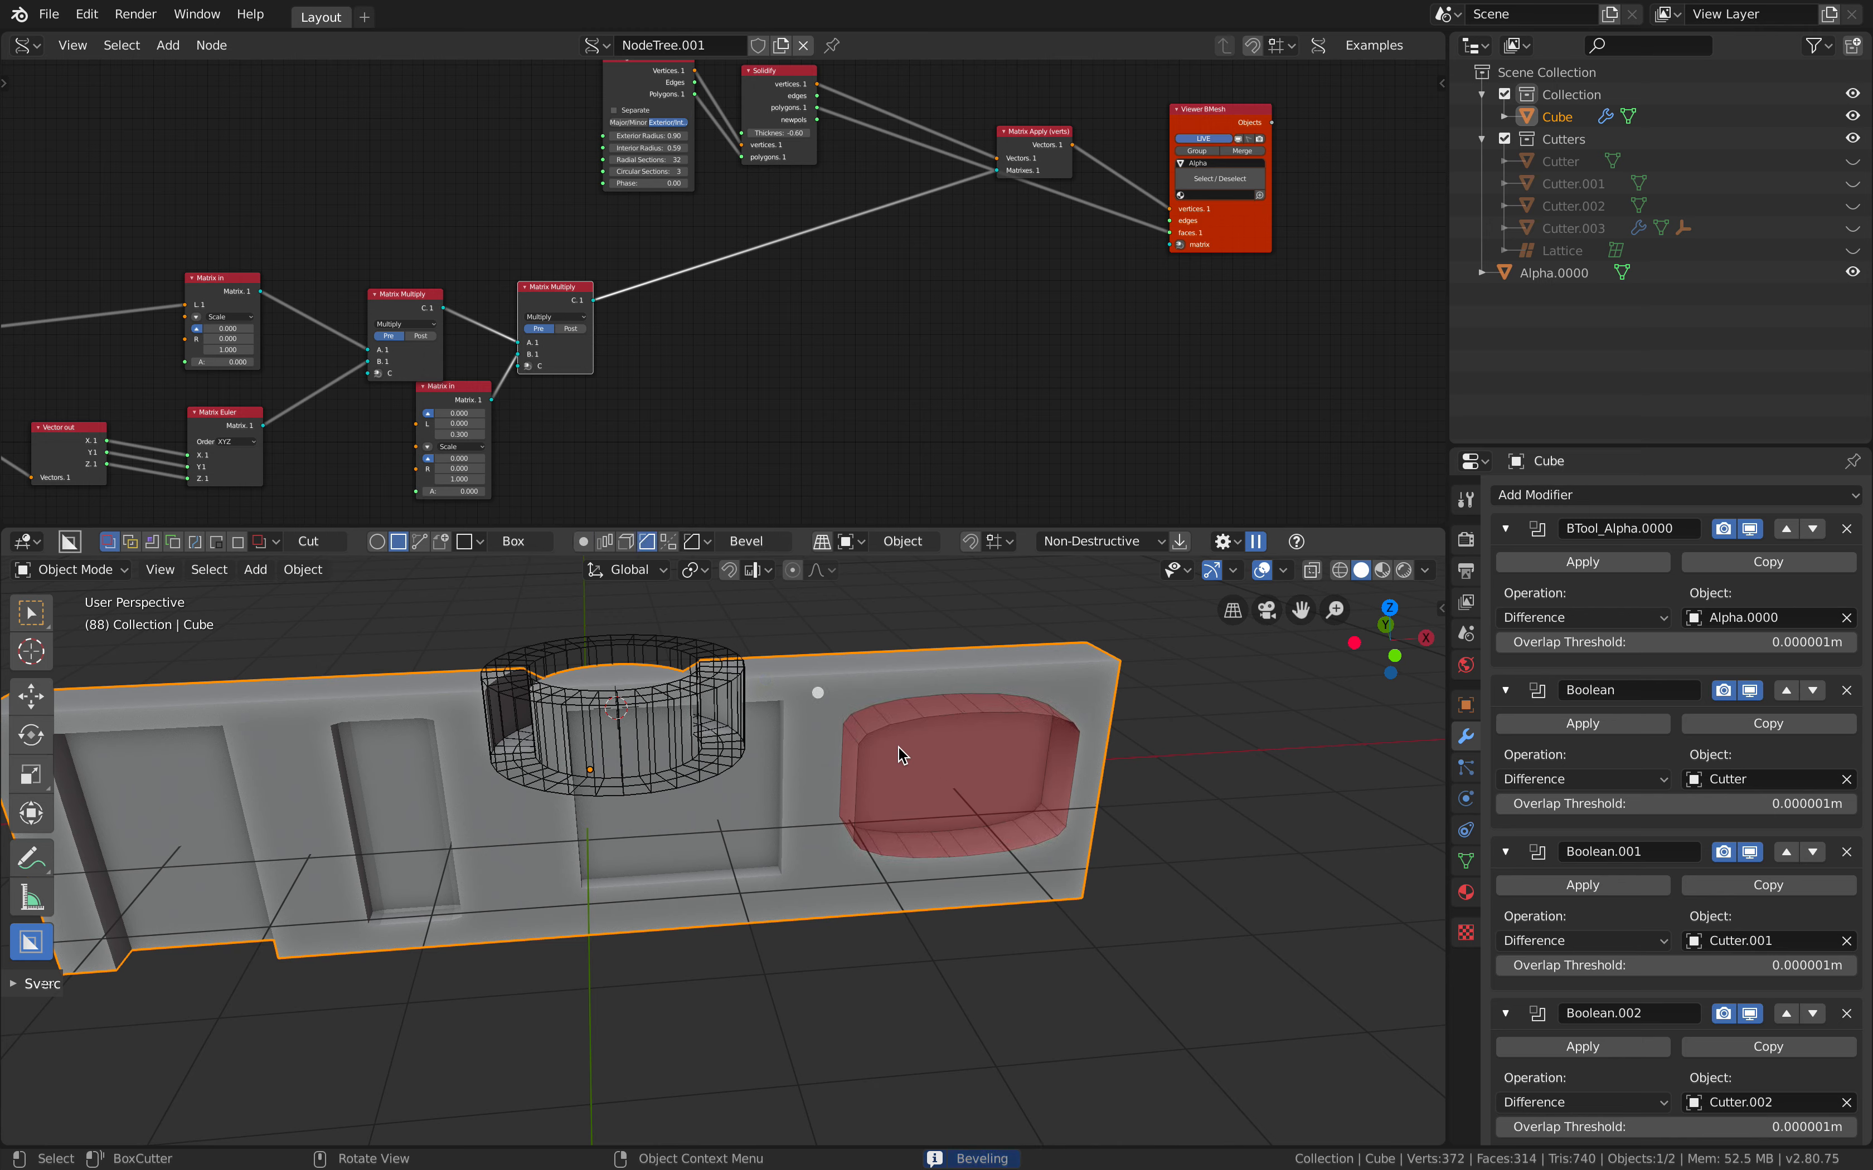
scroll(843, 705, up, 5)
drag(727, 662, 582, 609)
key(Tab)
scroll(851, 701, up, 2)
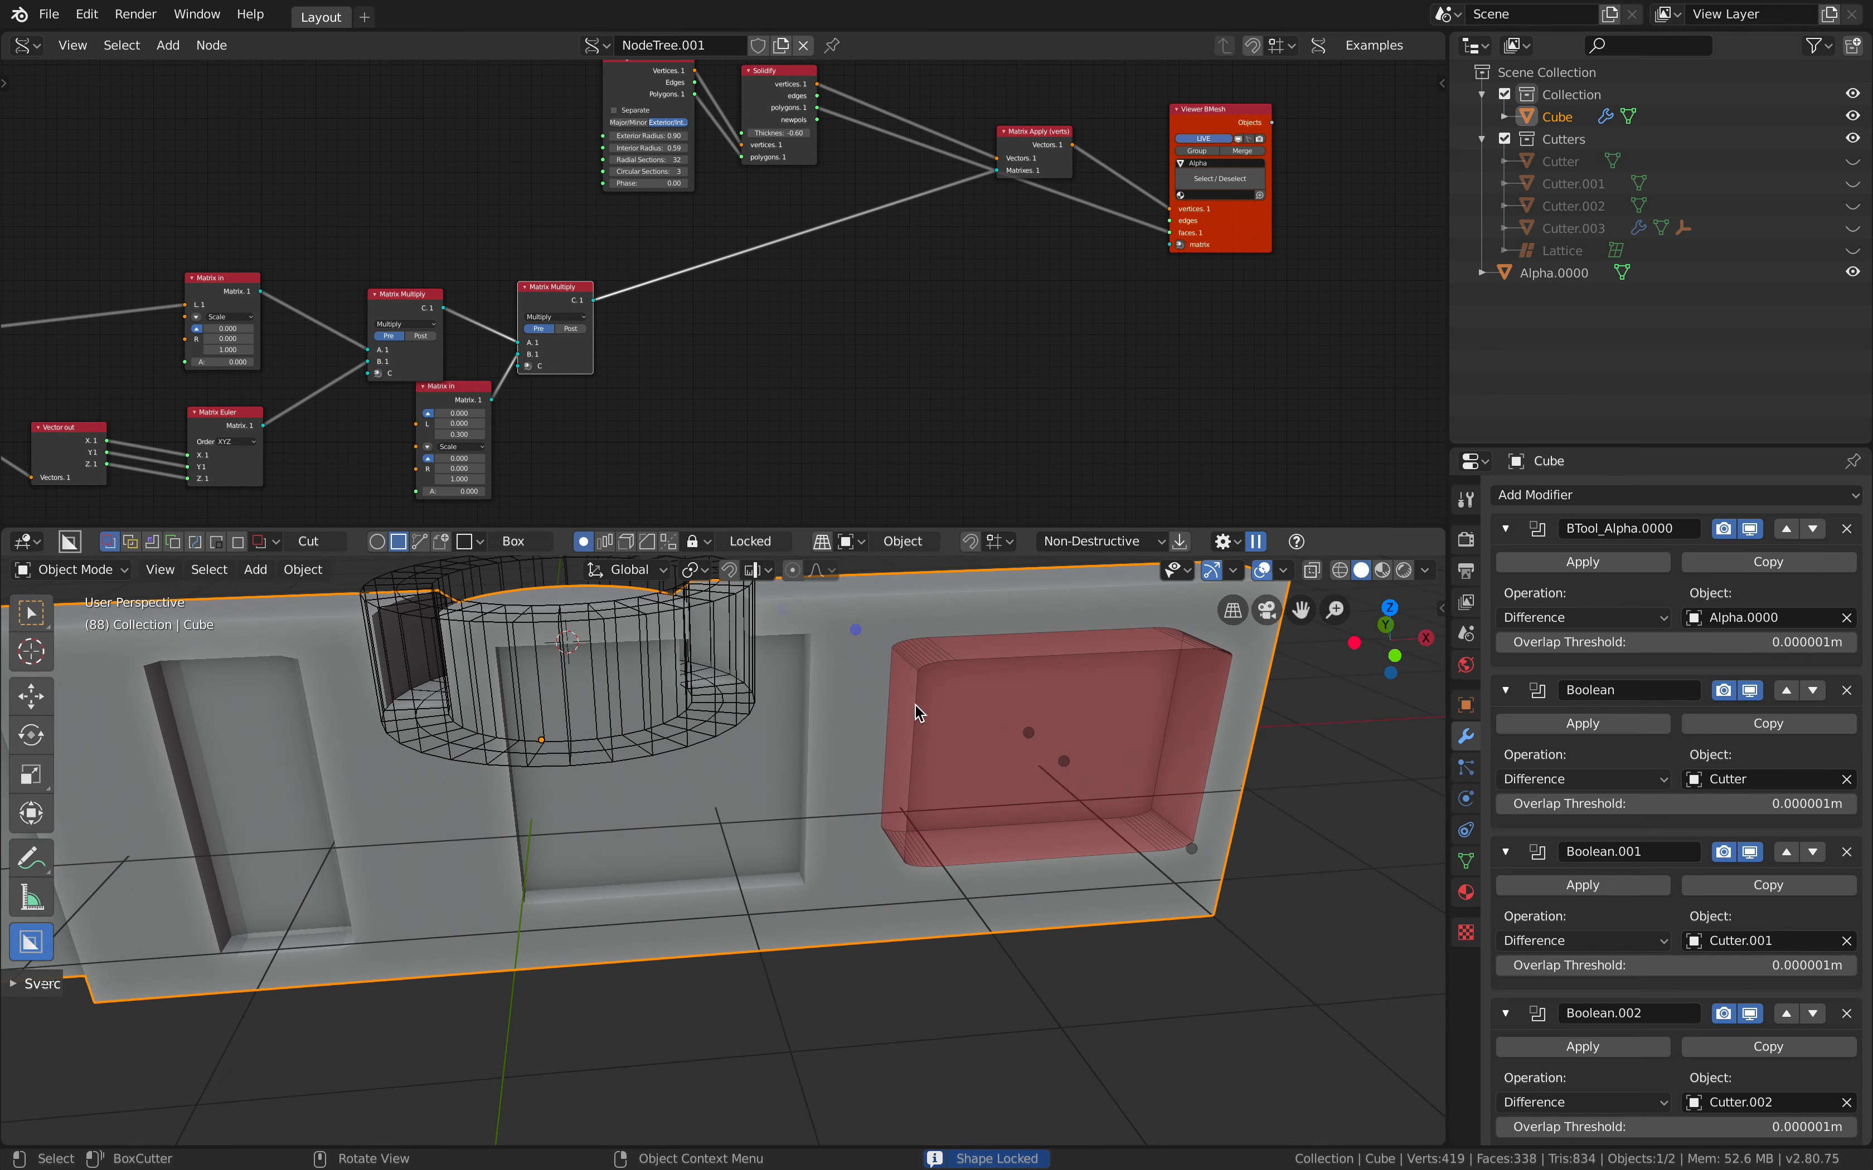
key(space)
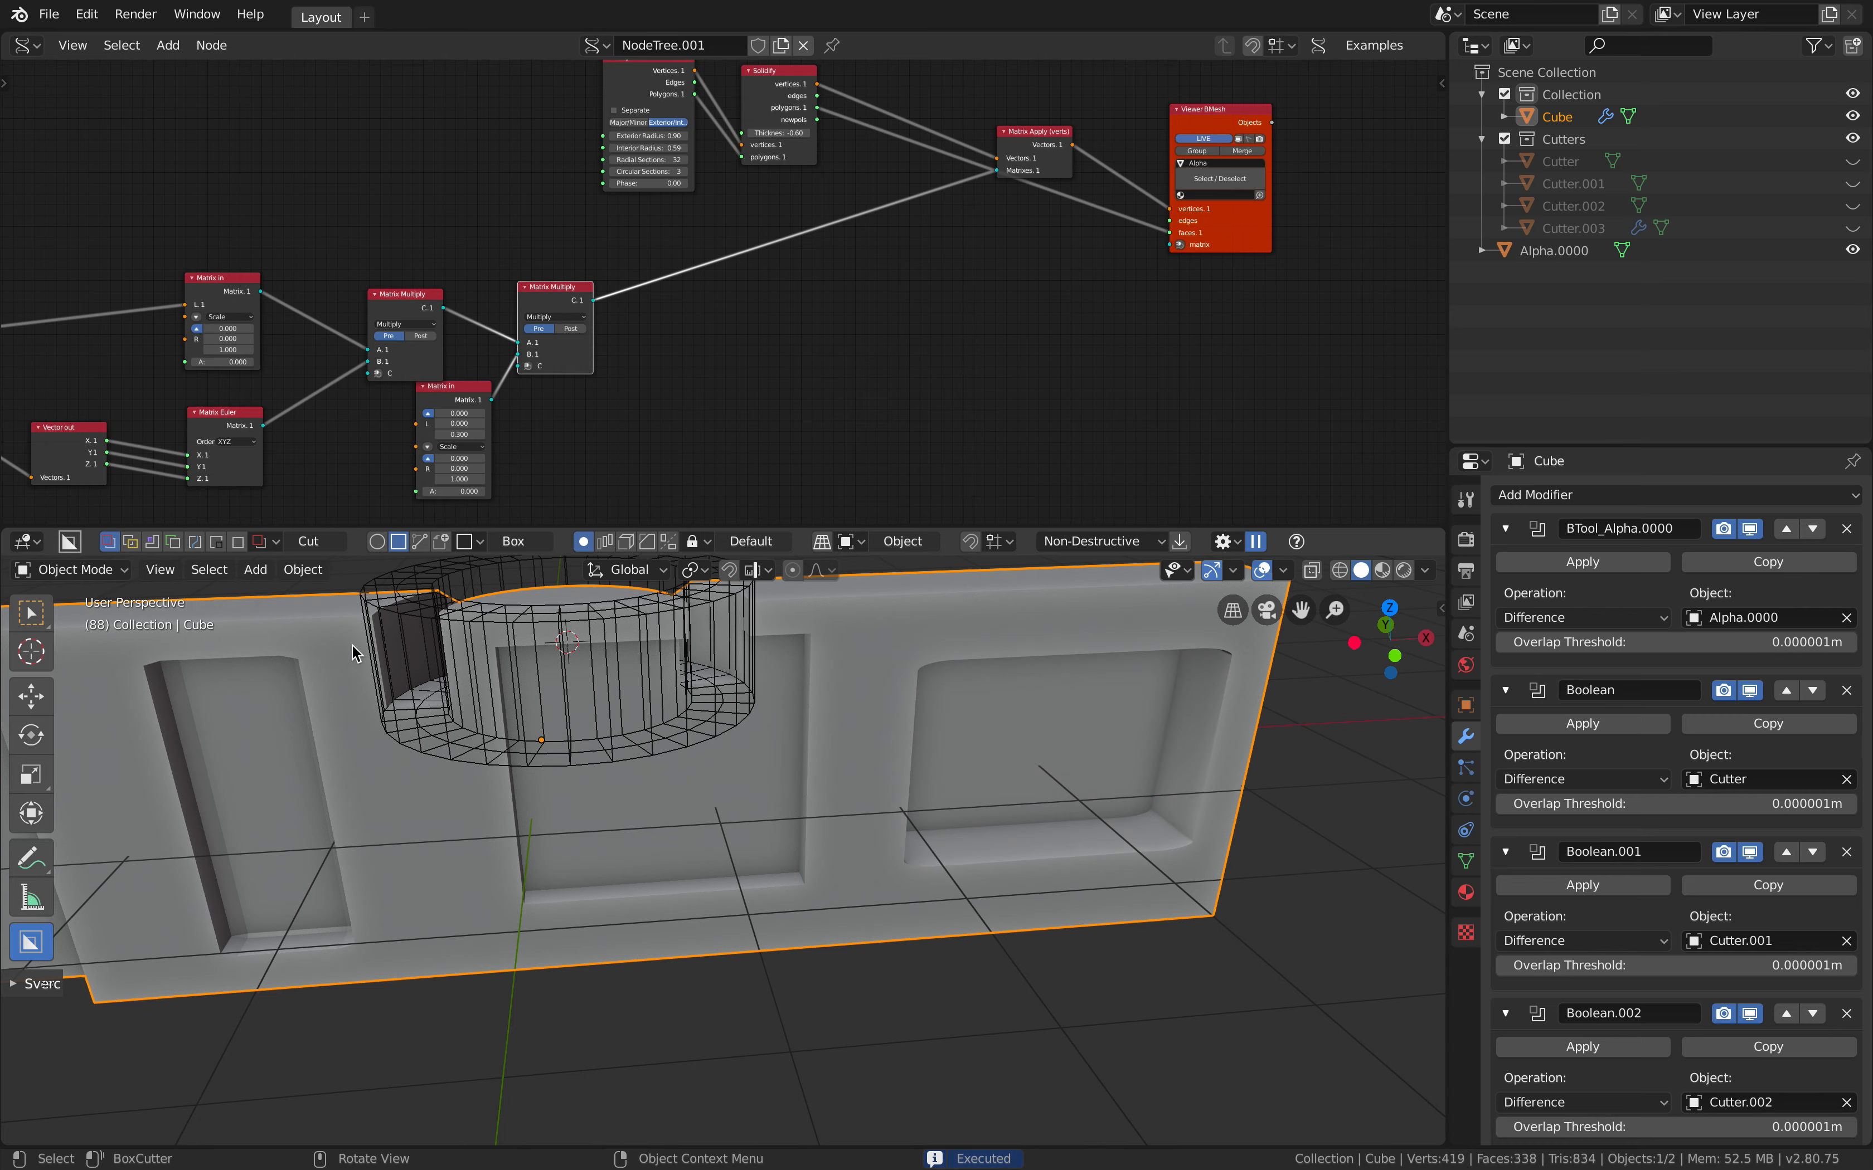
shift+middle_drag(1042, 741, 1038, 755)
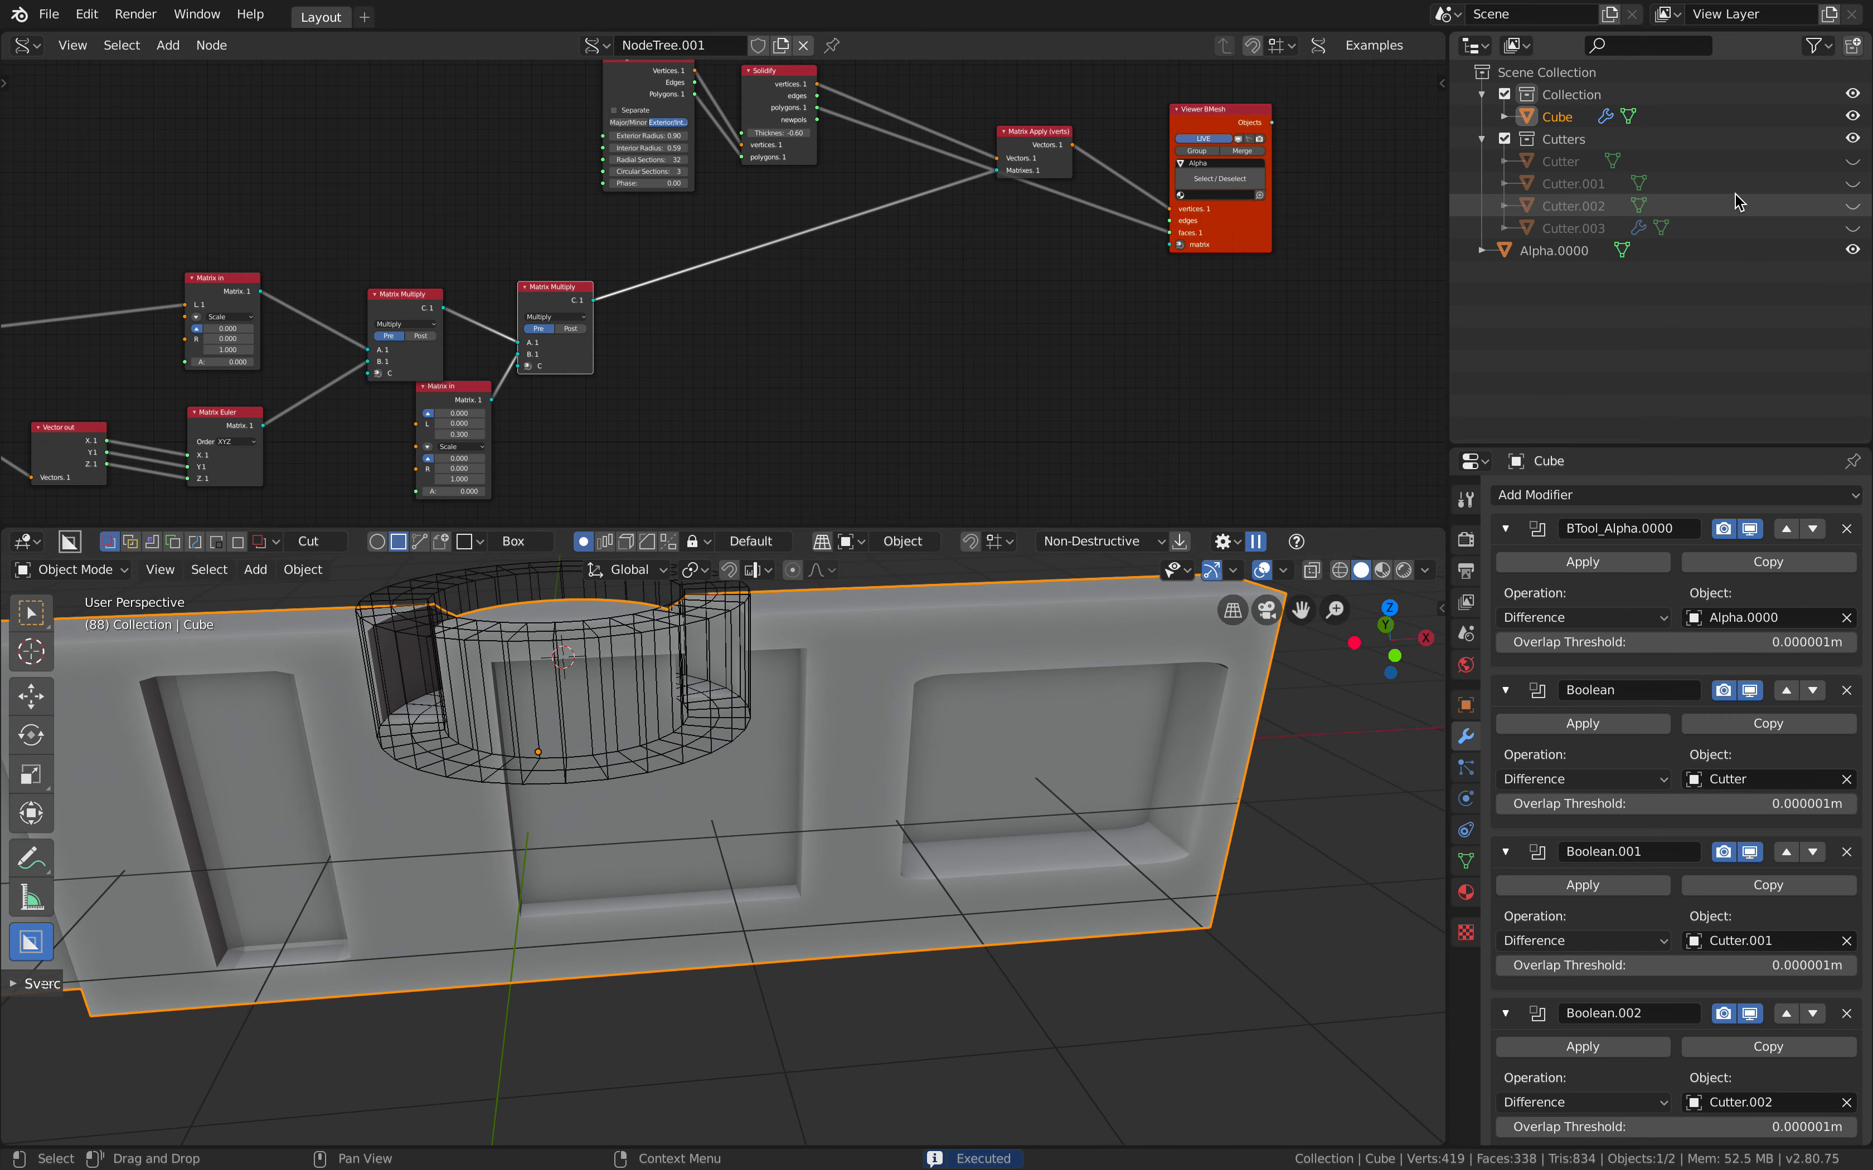
Unhide the Cutter.003 object and set its Bevel modifier width to 0.08972 m
click(1852, 228)
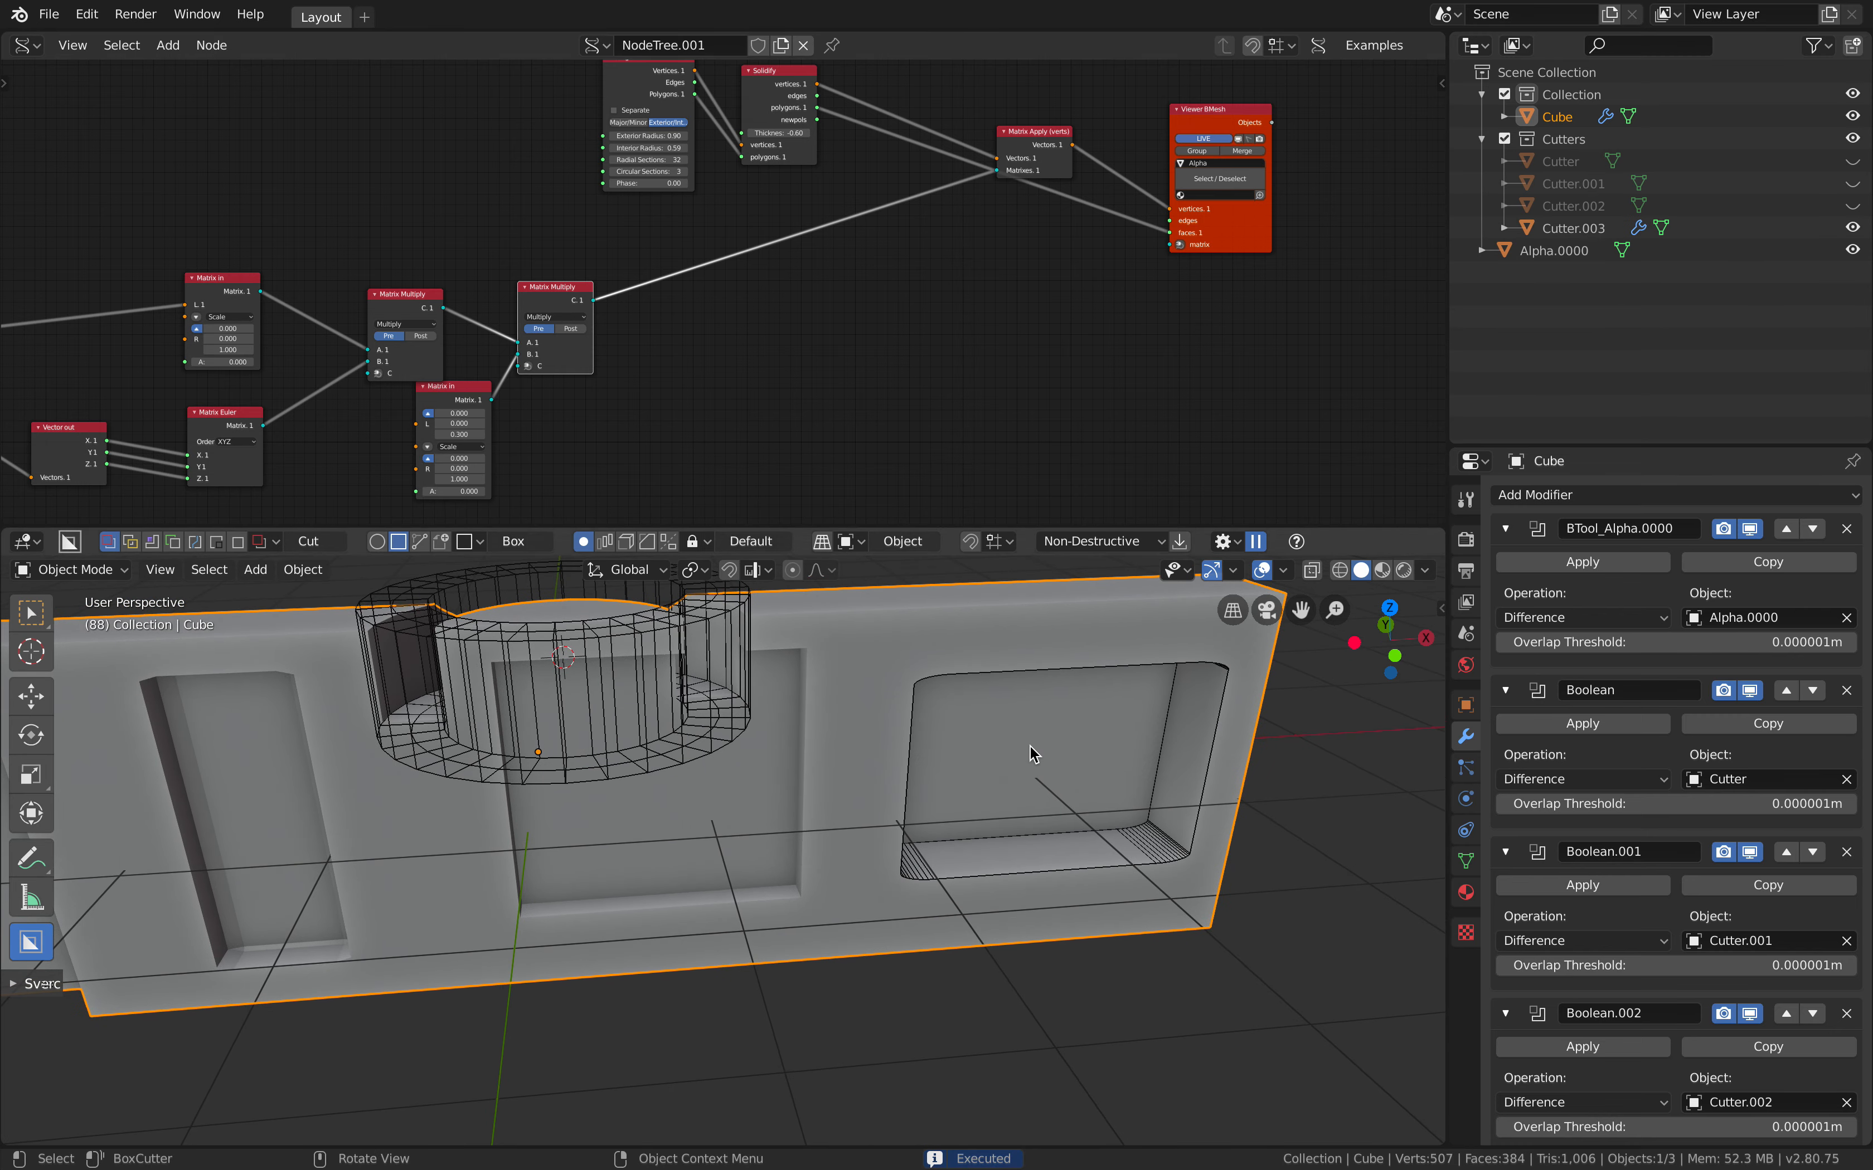
click(1592, 225)
click(1507, 529)
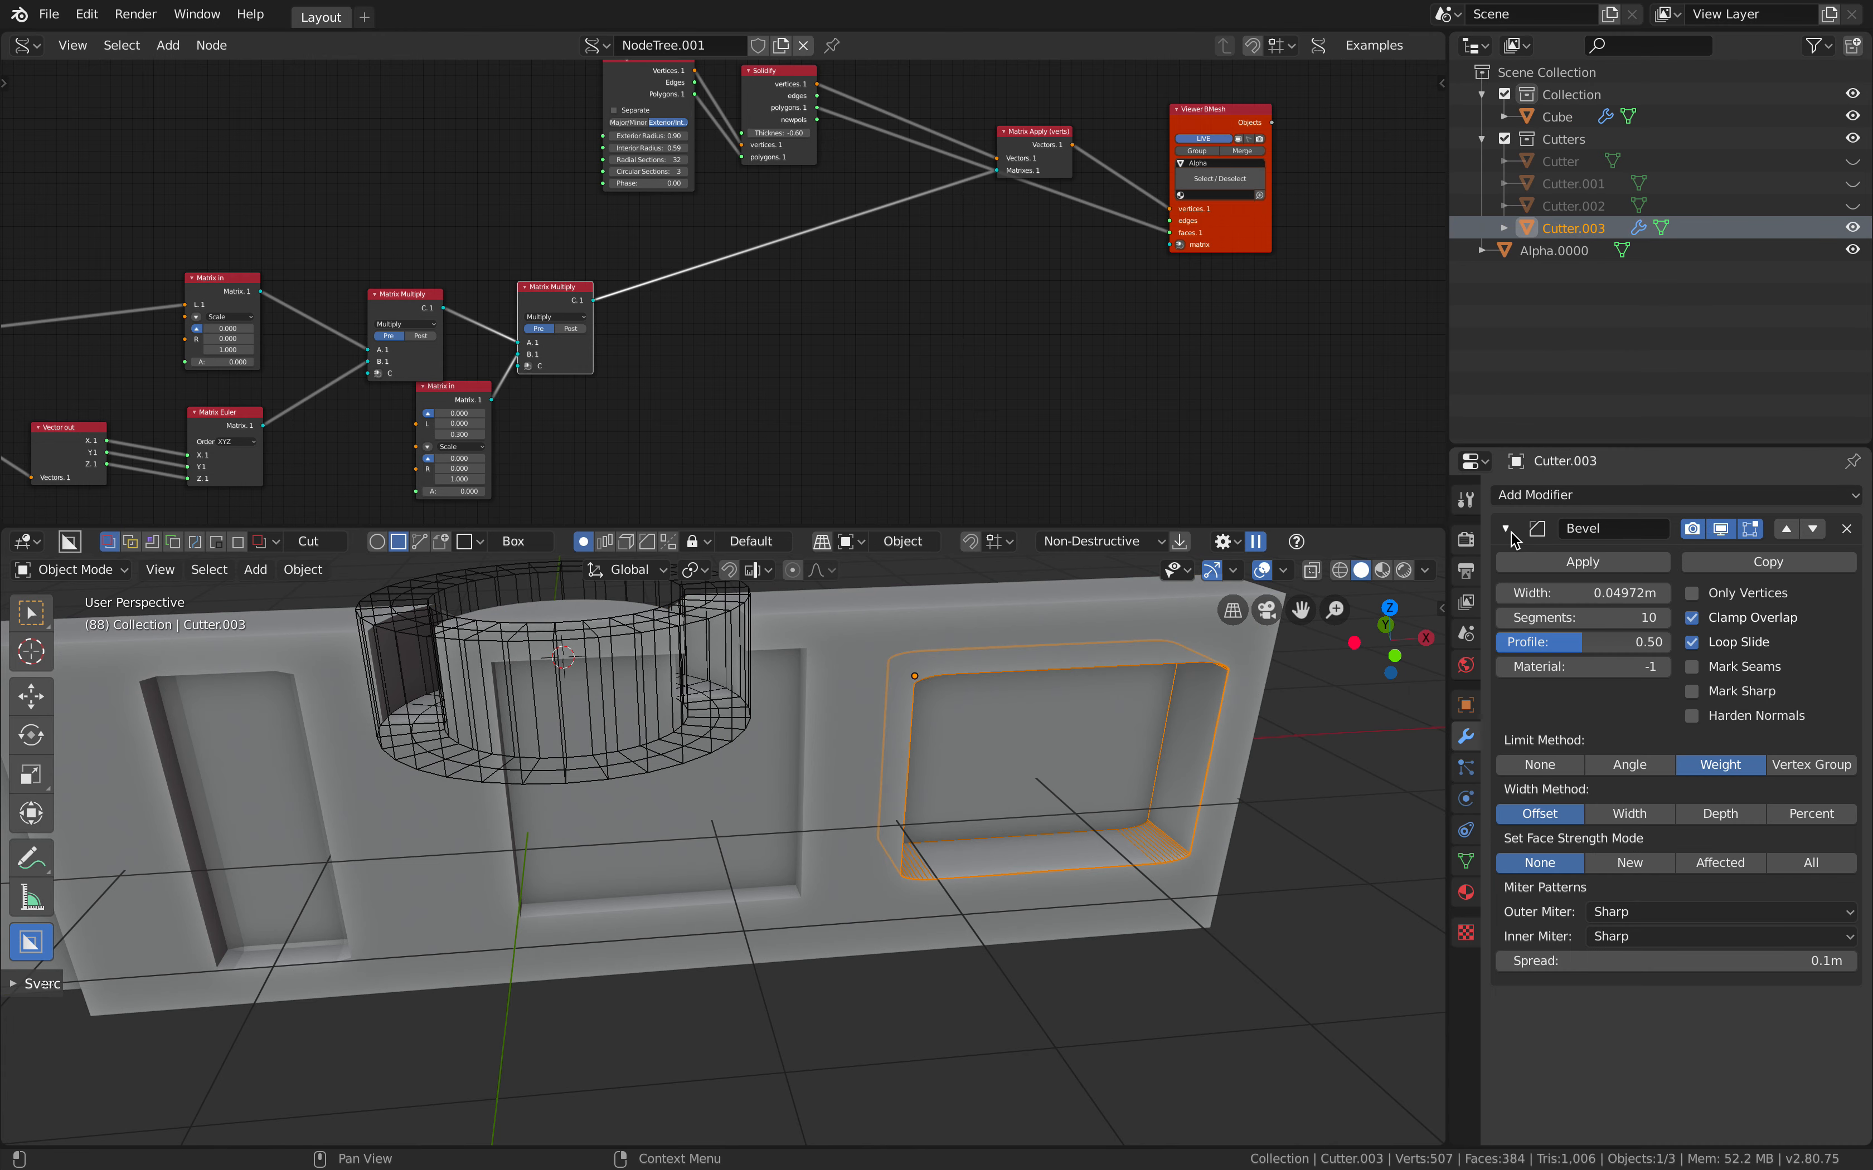
mouse_move(1567, 593)
mouse_down()
mouse_move(1648, 593)
mouse_move(1568, 593)
mouse_up()
middle_drag(1122, 709, 1037, 650)
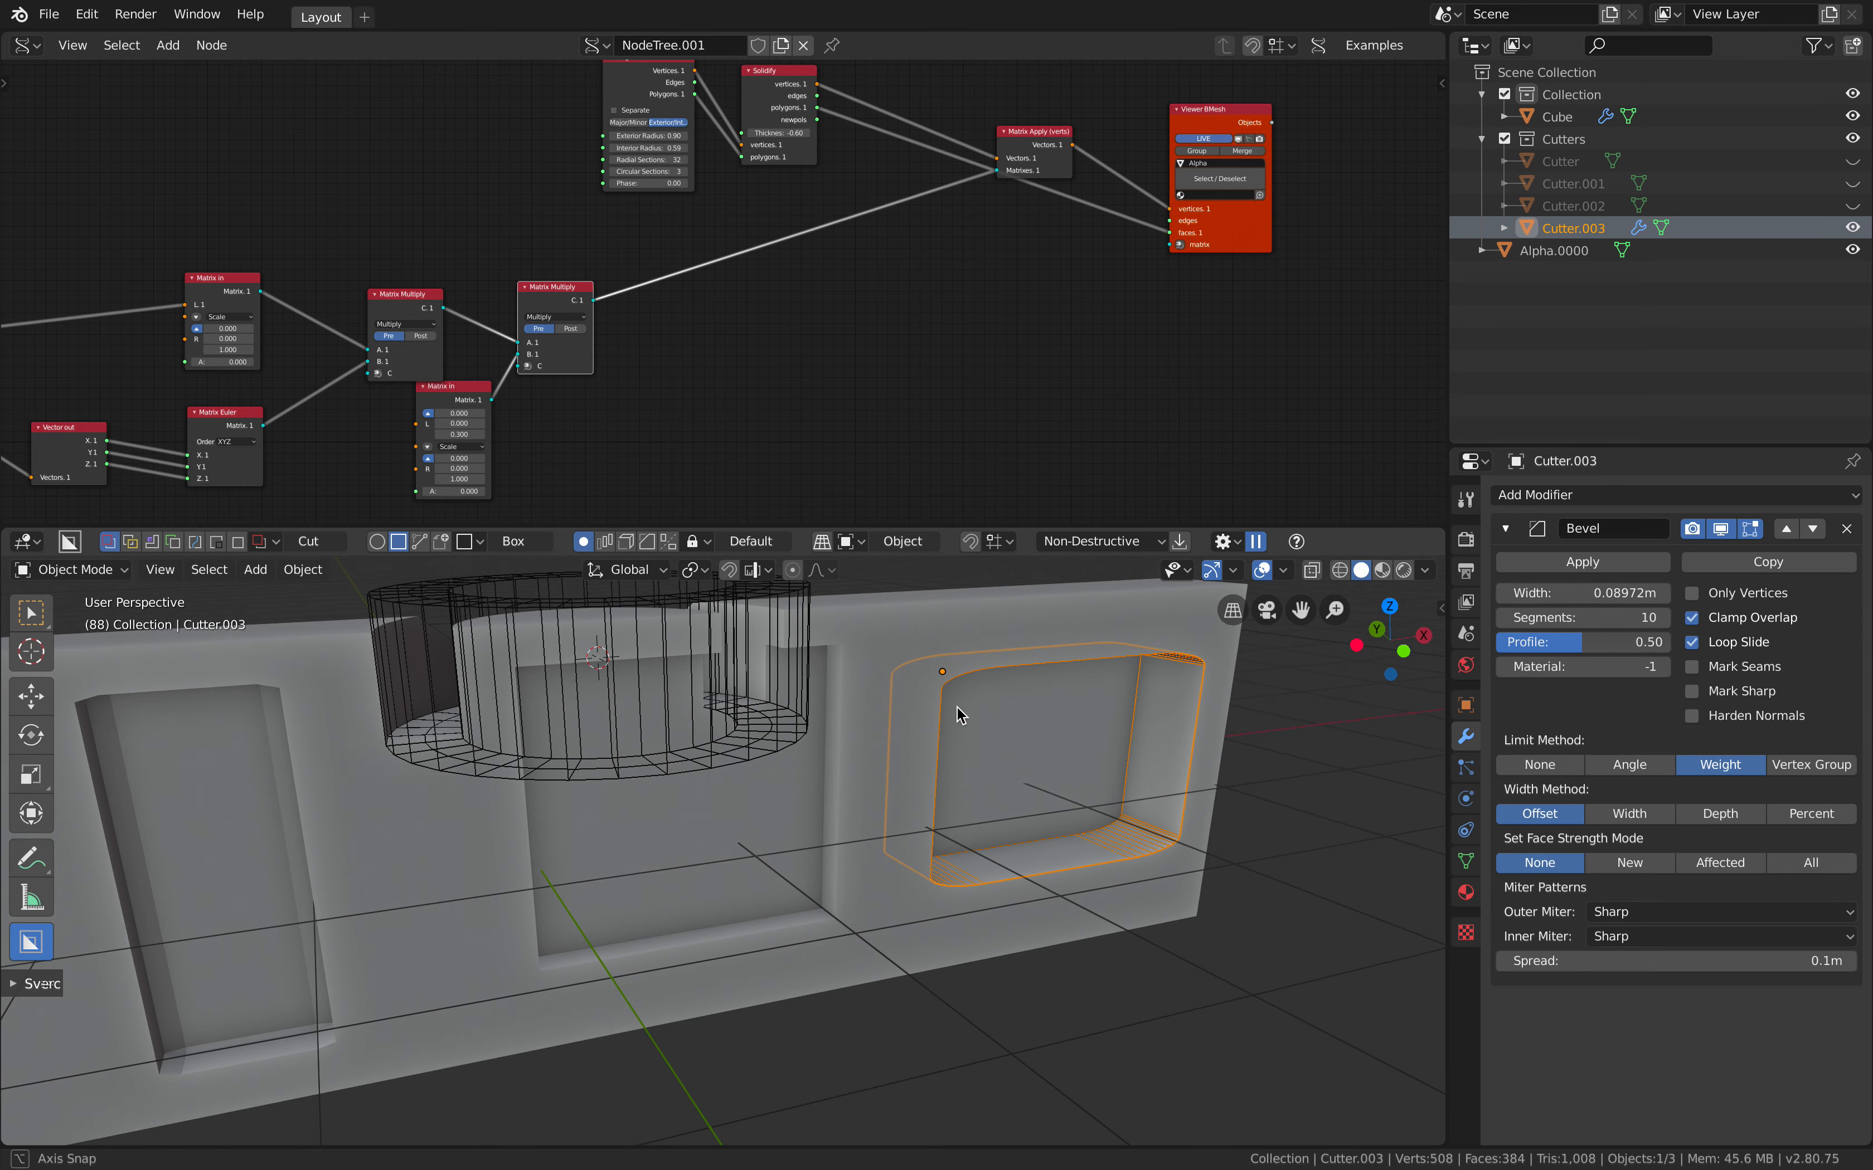
mouse_move(957, 710)
middle_down()
mouse_move(943, 685)
mouse_move(923, 747)
mouse_move(937, 702)
mouse_move(963, 706)
middle_up()
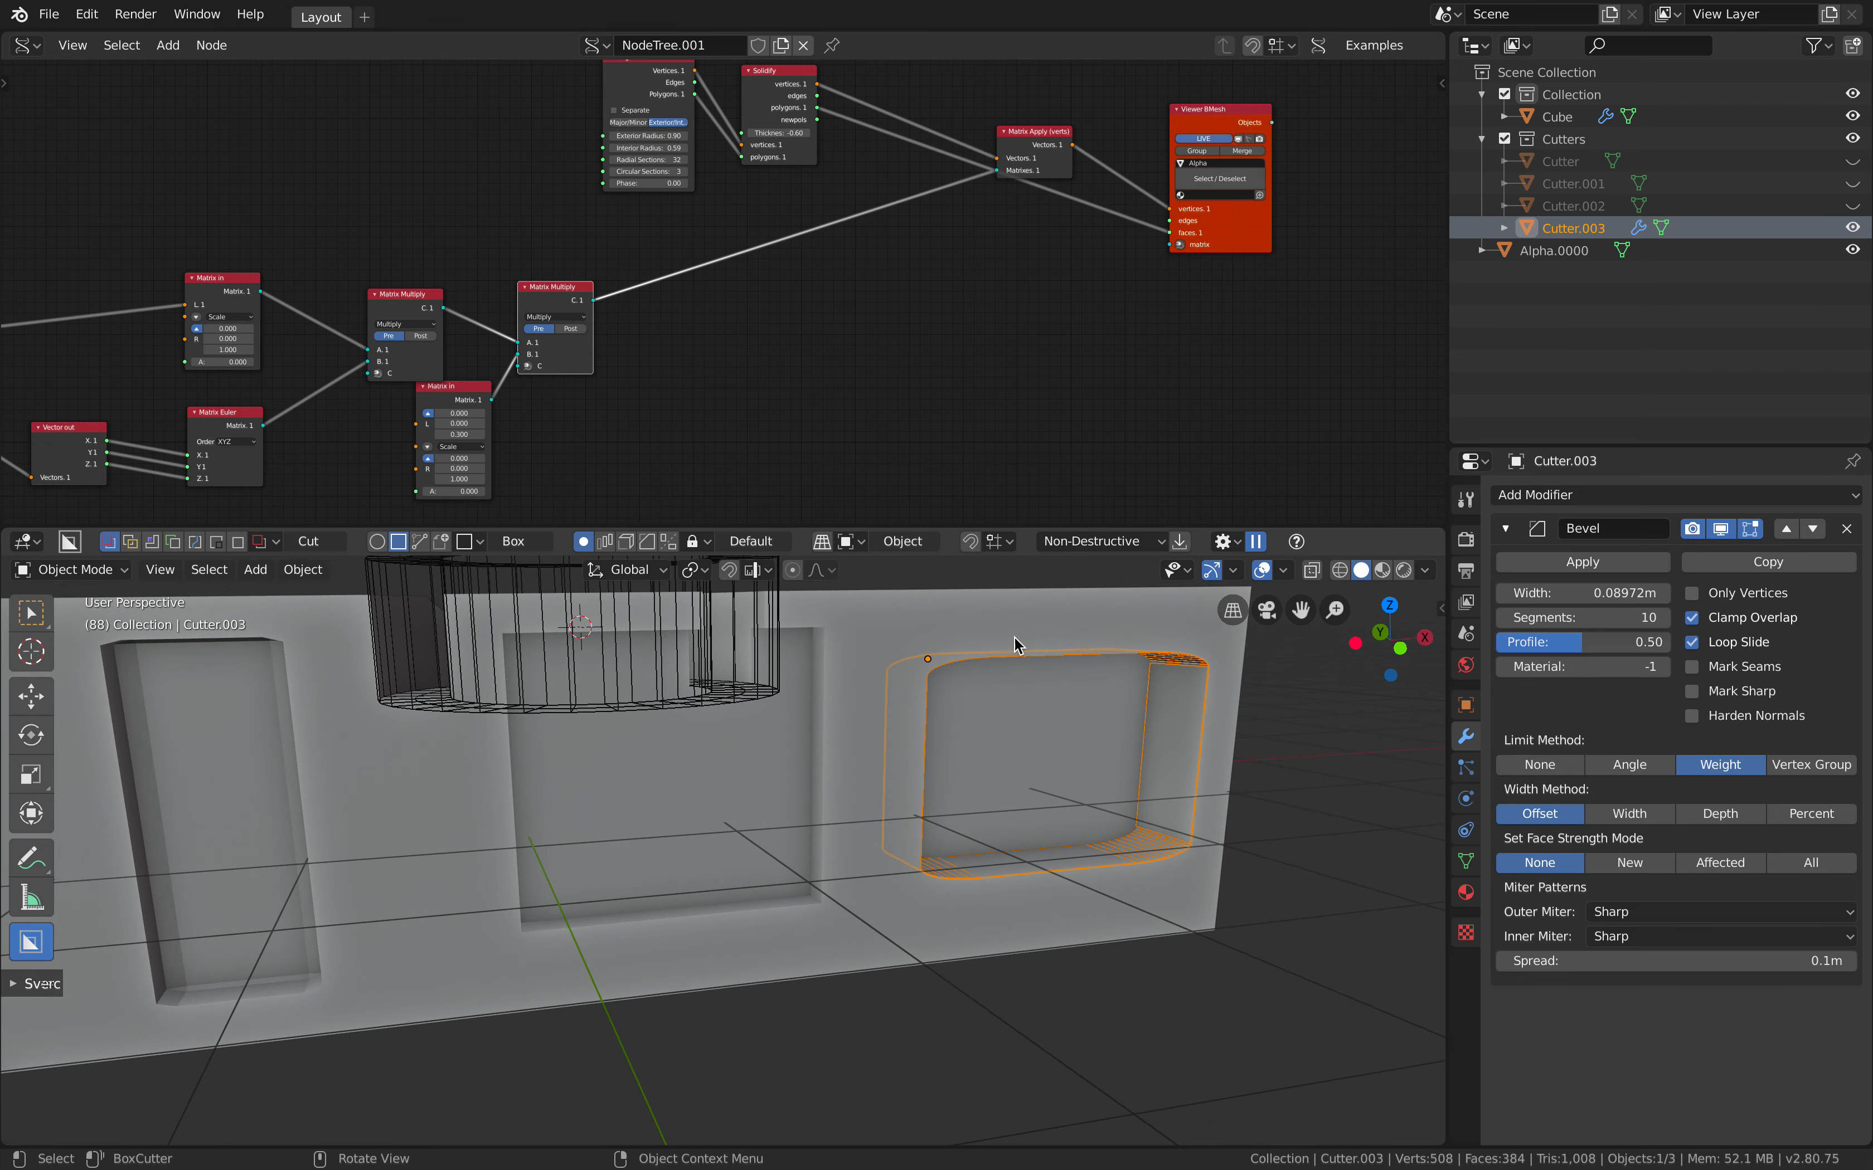
Move the Cutter.003 object along the Y axis to change how deep it cuts into the block
middle_drag(1220, 771, 619, 743)
key(g)
key(y)
click(1065, 830)
Set the Ring node's exterior radius to 1.86 and interior radius to 0.95, and deselect everything in the scene
scroll(622, 233, up, 4)
middle_drag(622, 108, 570, 280)
drag(579, 250, 544, 266)
key(alt+a)
middle_drag(1006, 697, 1010, 765)
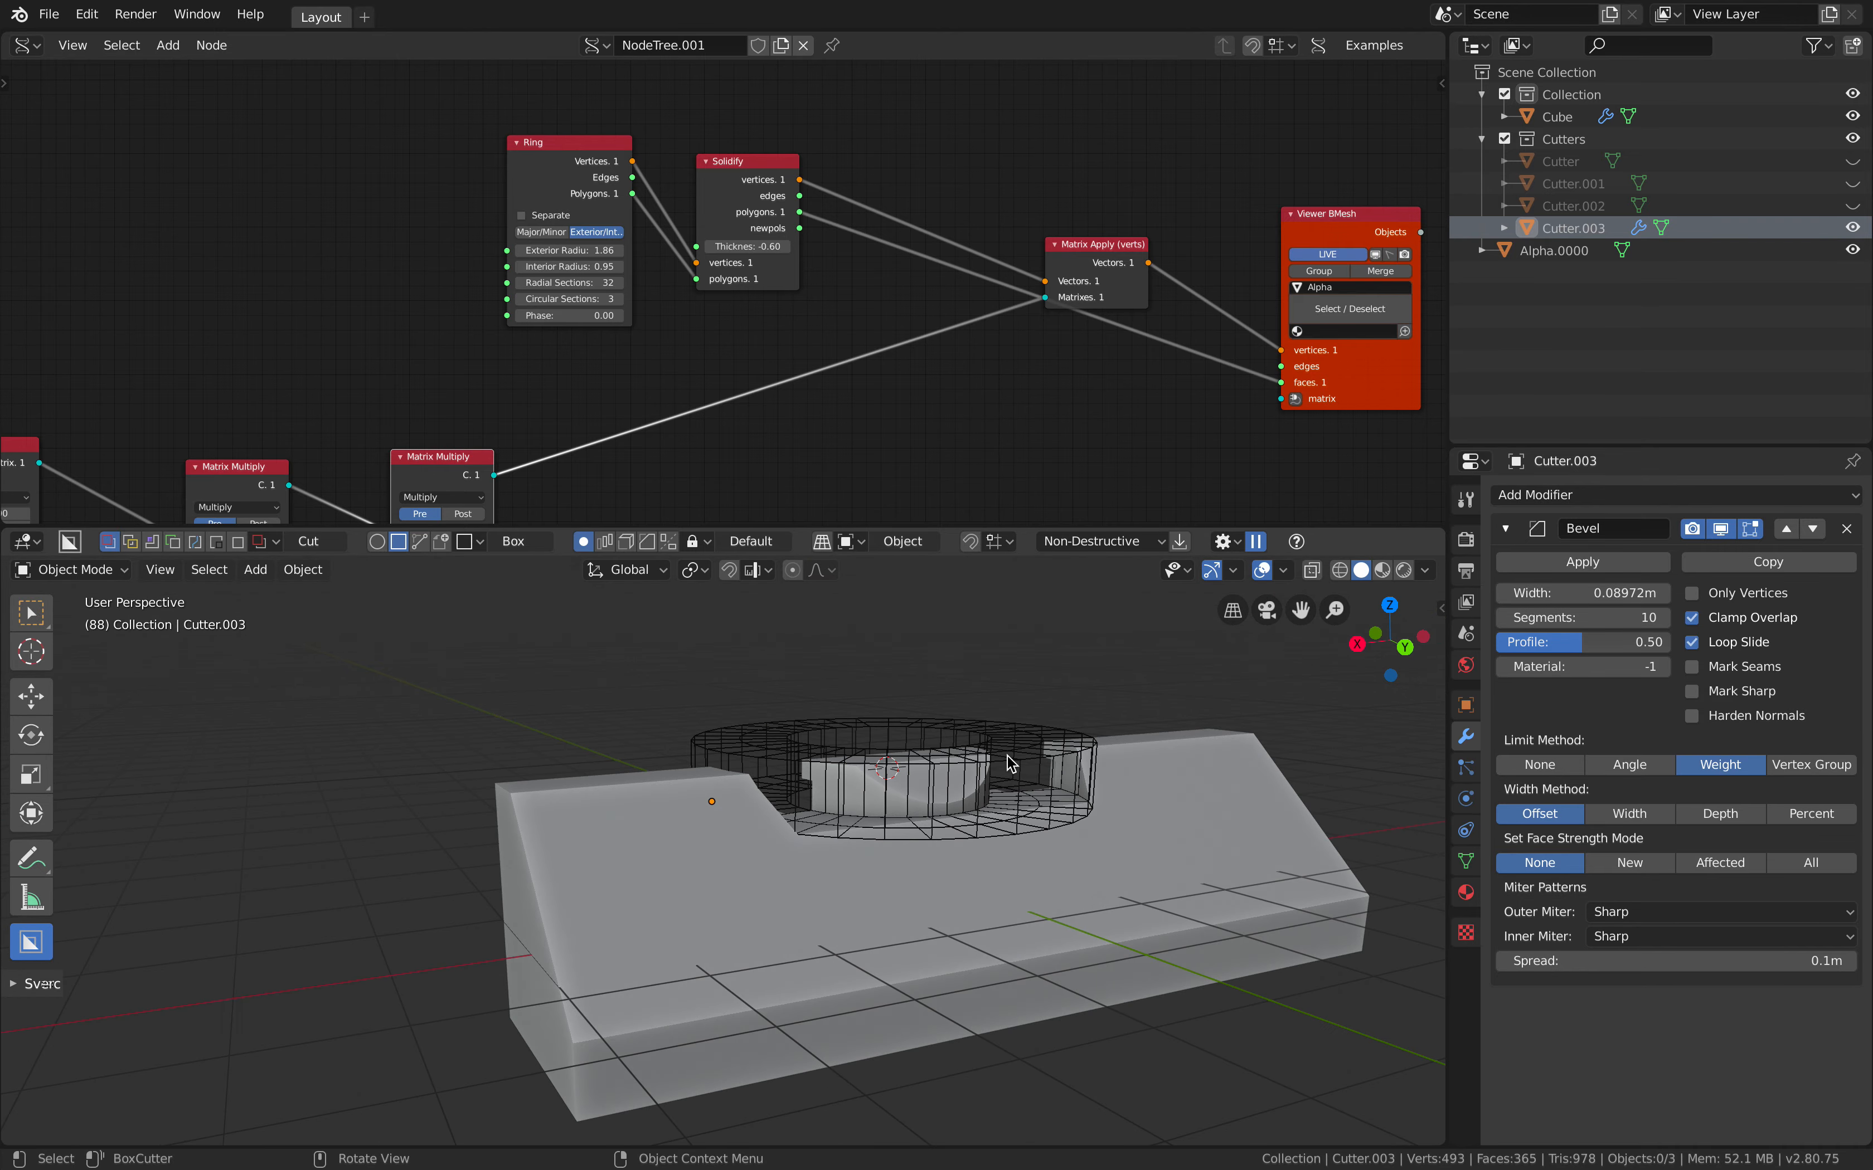
middle_drag(1007, 756, 909, 776)
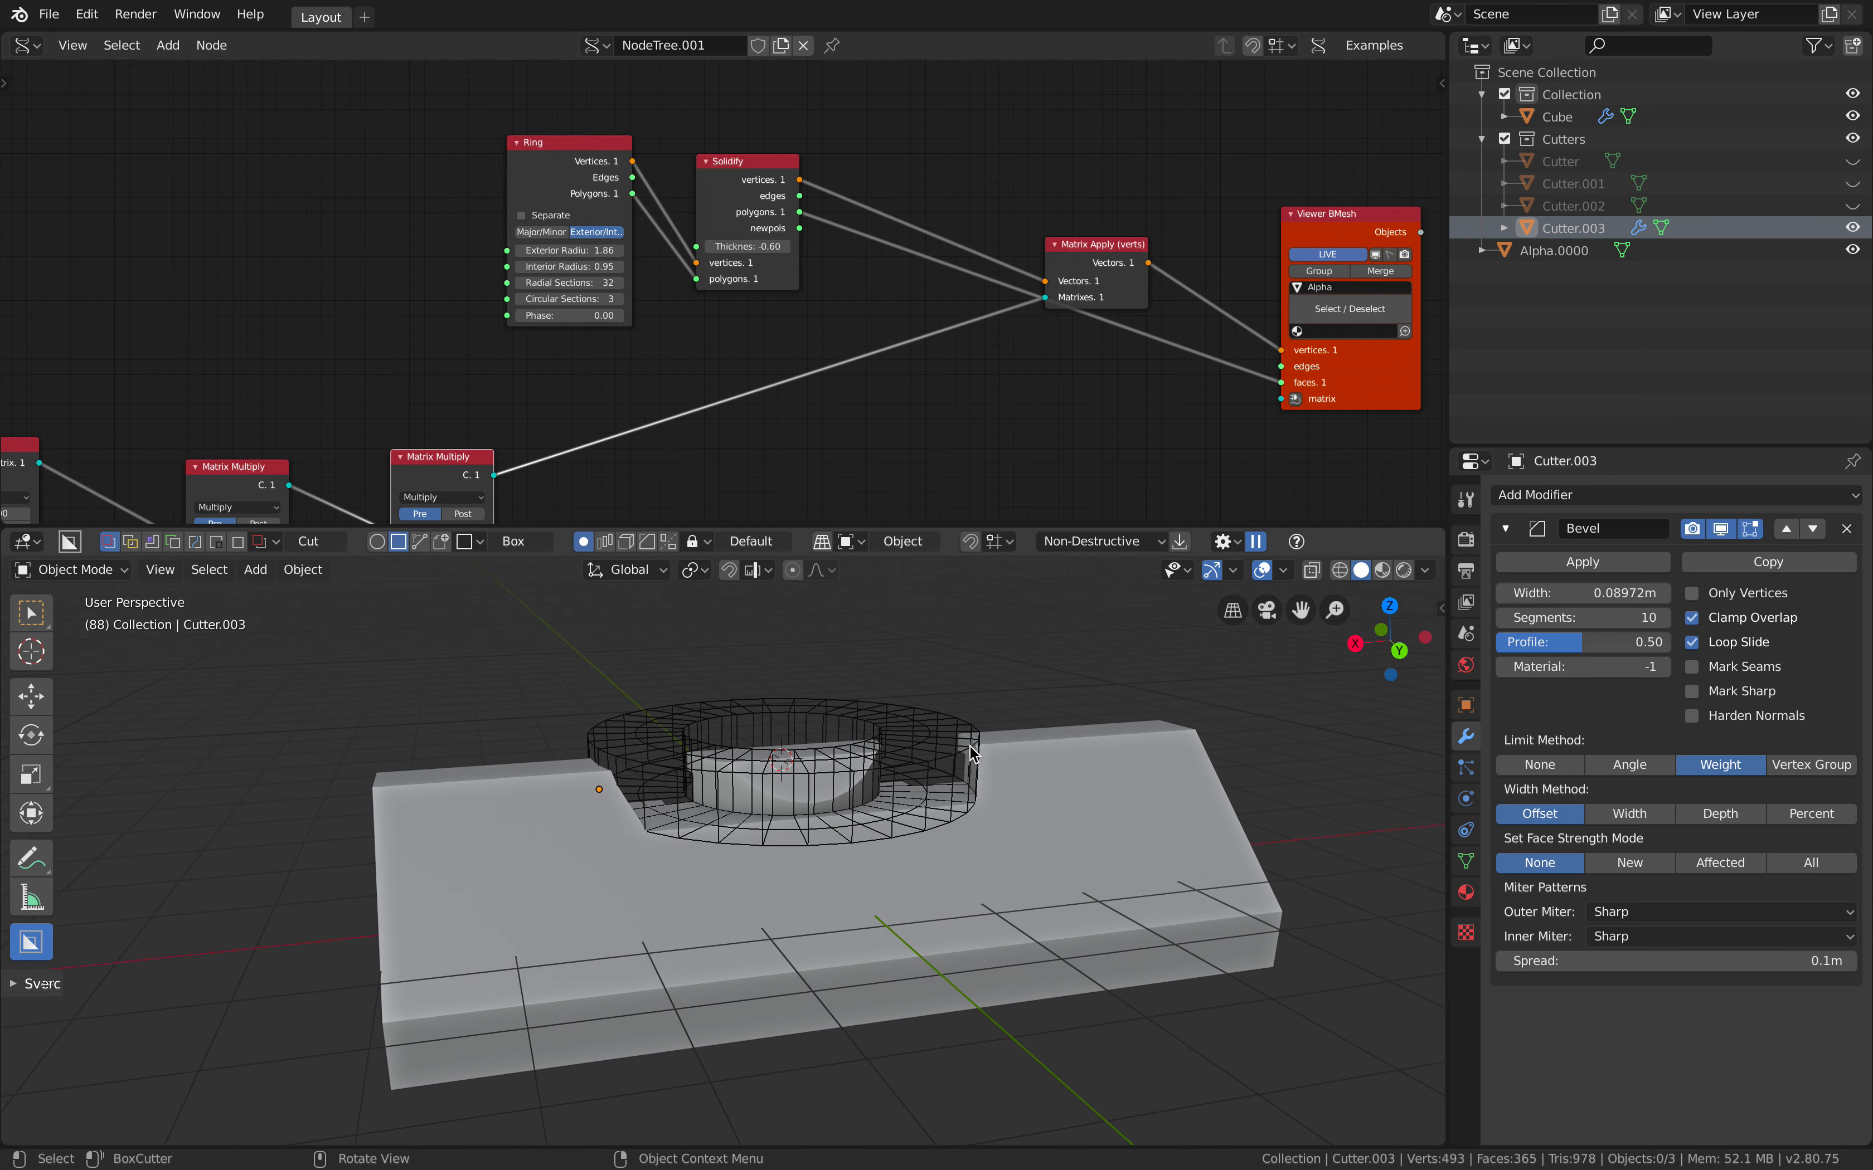
middle_drag(980, 750, 892, 773)
Spread out the Matrix In, Matrix Euler and Matrix Multiply nodes in the middle of the tree
scroll(701, 308, down, 6)
middle_drag(701, 308, 816, 242)
scroll(816, 243, down, 2)
middle_drag(695, 247, 830, 216)
middle_drag(405, 328, 463, 308)
drag(667, 279, 663, 269)
drag(659, 376, 653, 394)
drag(777, 279, 749, 281)
drag(815, 343, 775, 372)
drag(888, 272, 880, 293)
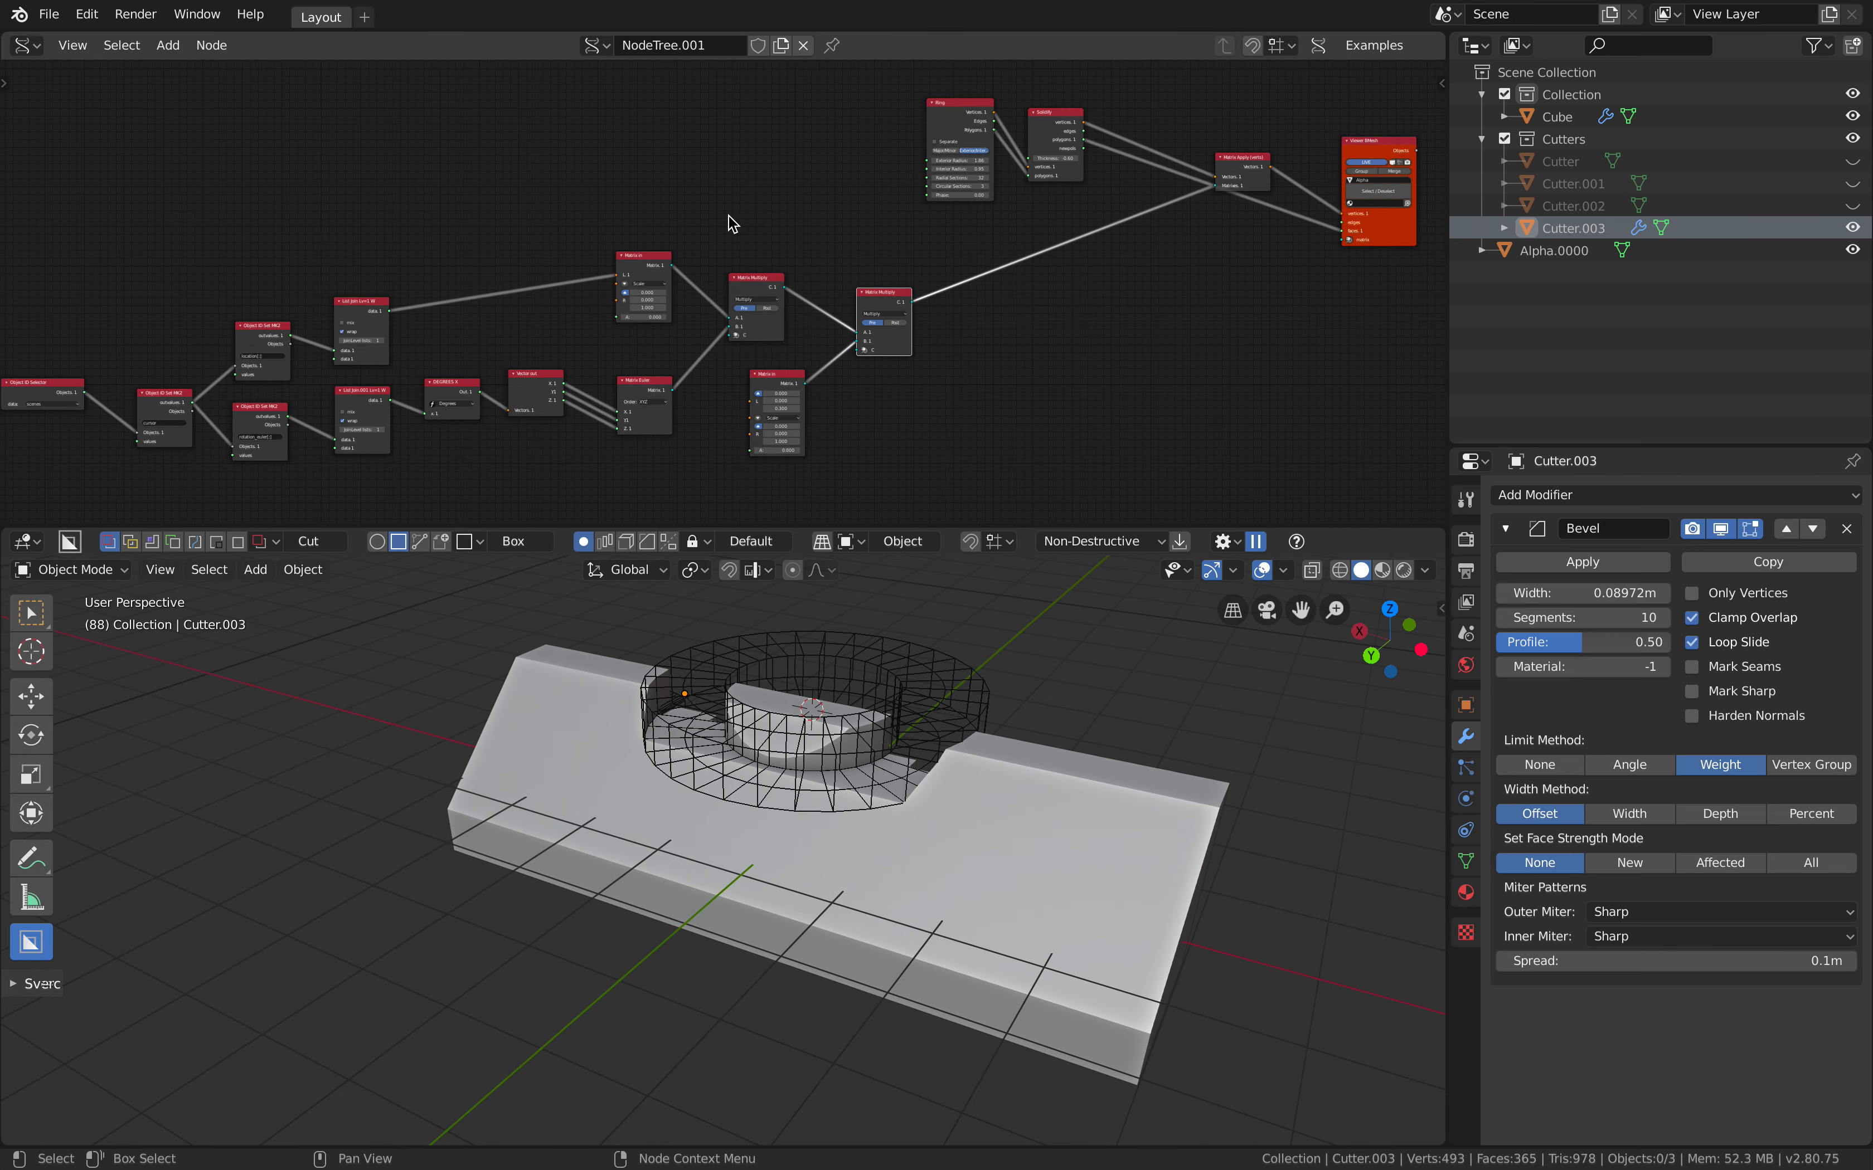
middle_drag(767, 227, 790, 219)
key(shift+a)
mouse_move(846, 227)
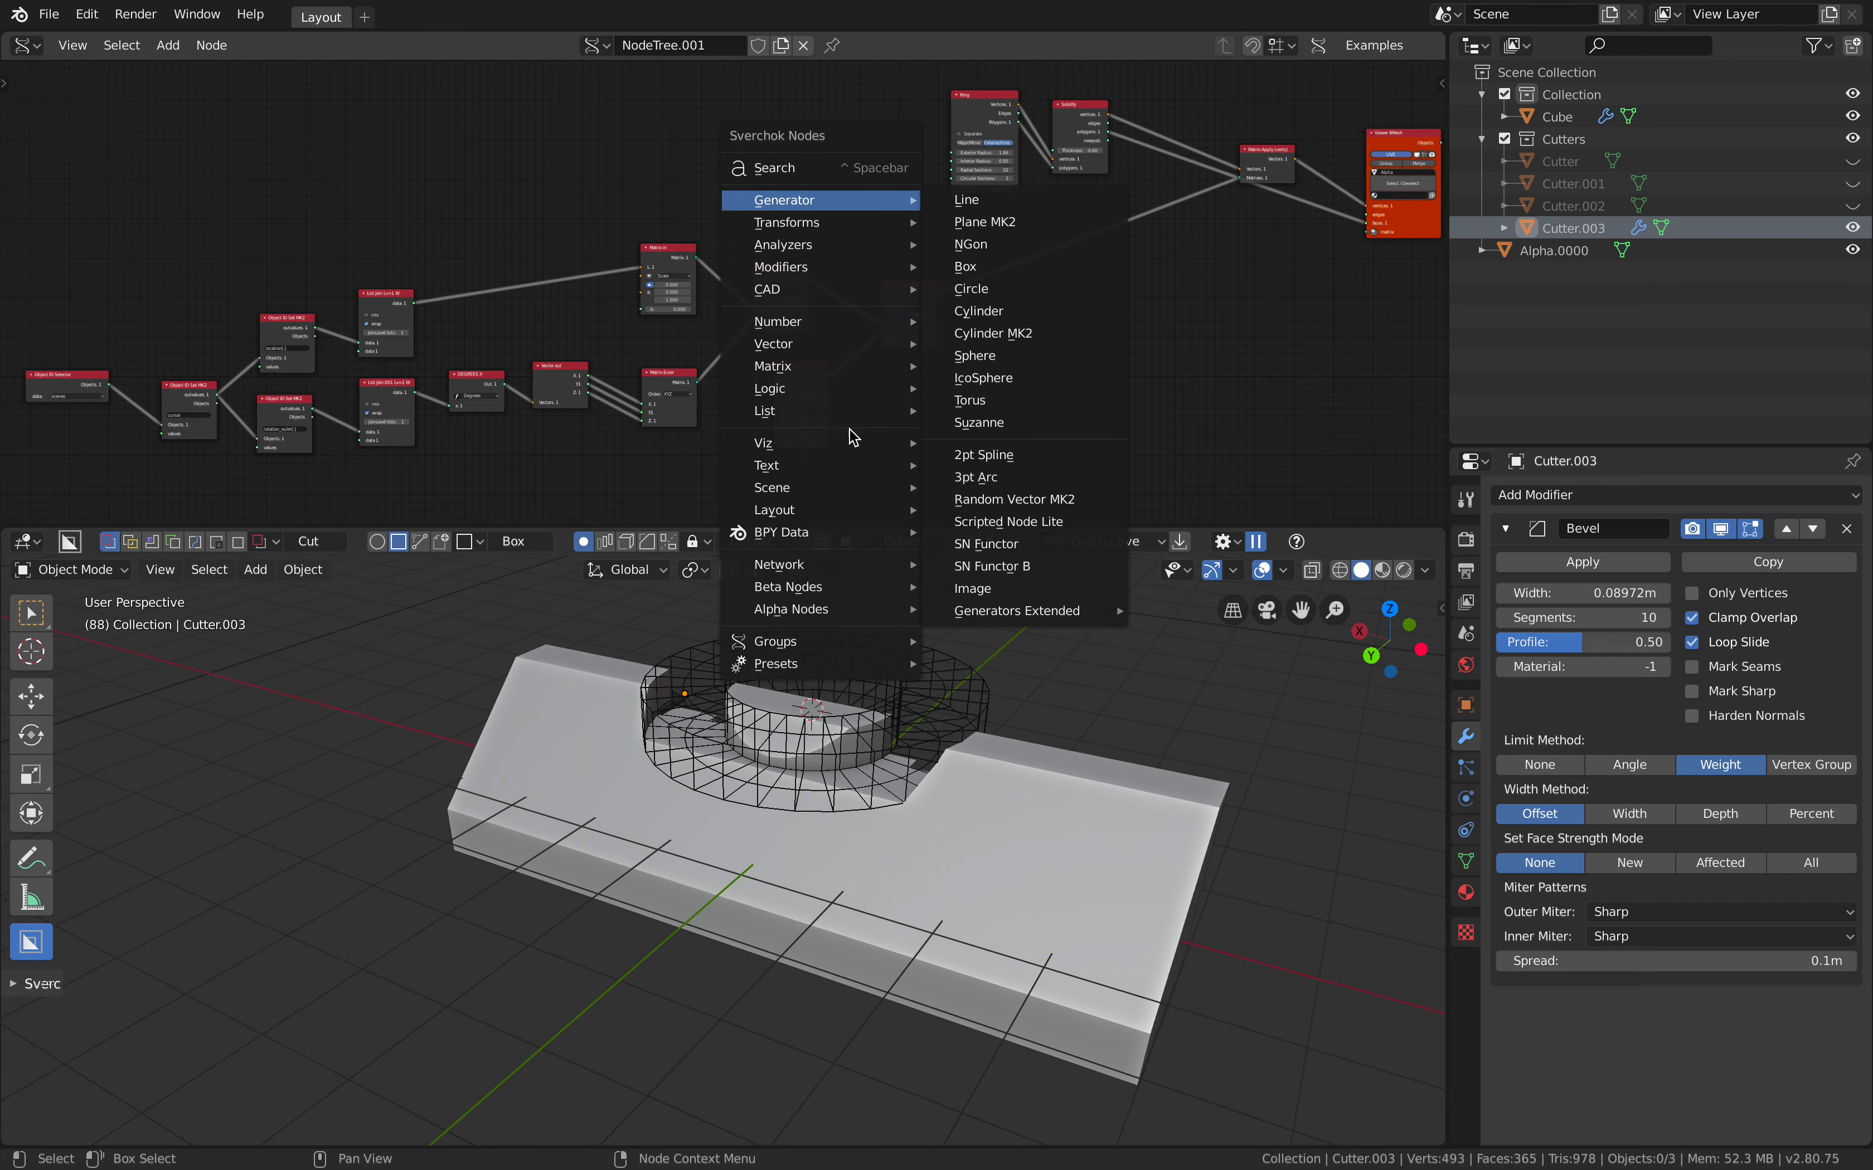
key(Escape)
Widen the node editor and 3D viewport by narrowing the outliner and properties editors
drag(1445, 356, 1596, 355)
middle_drag(1434, 336, 1408, 342)
middle_drag(1102, 689, 1135, 689)
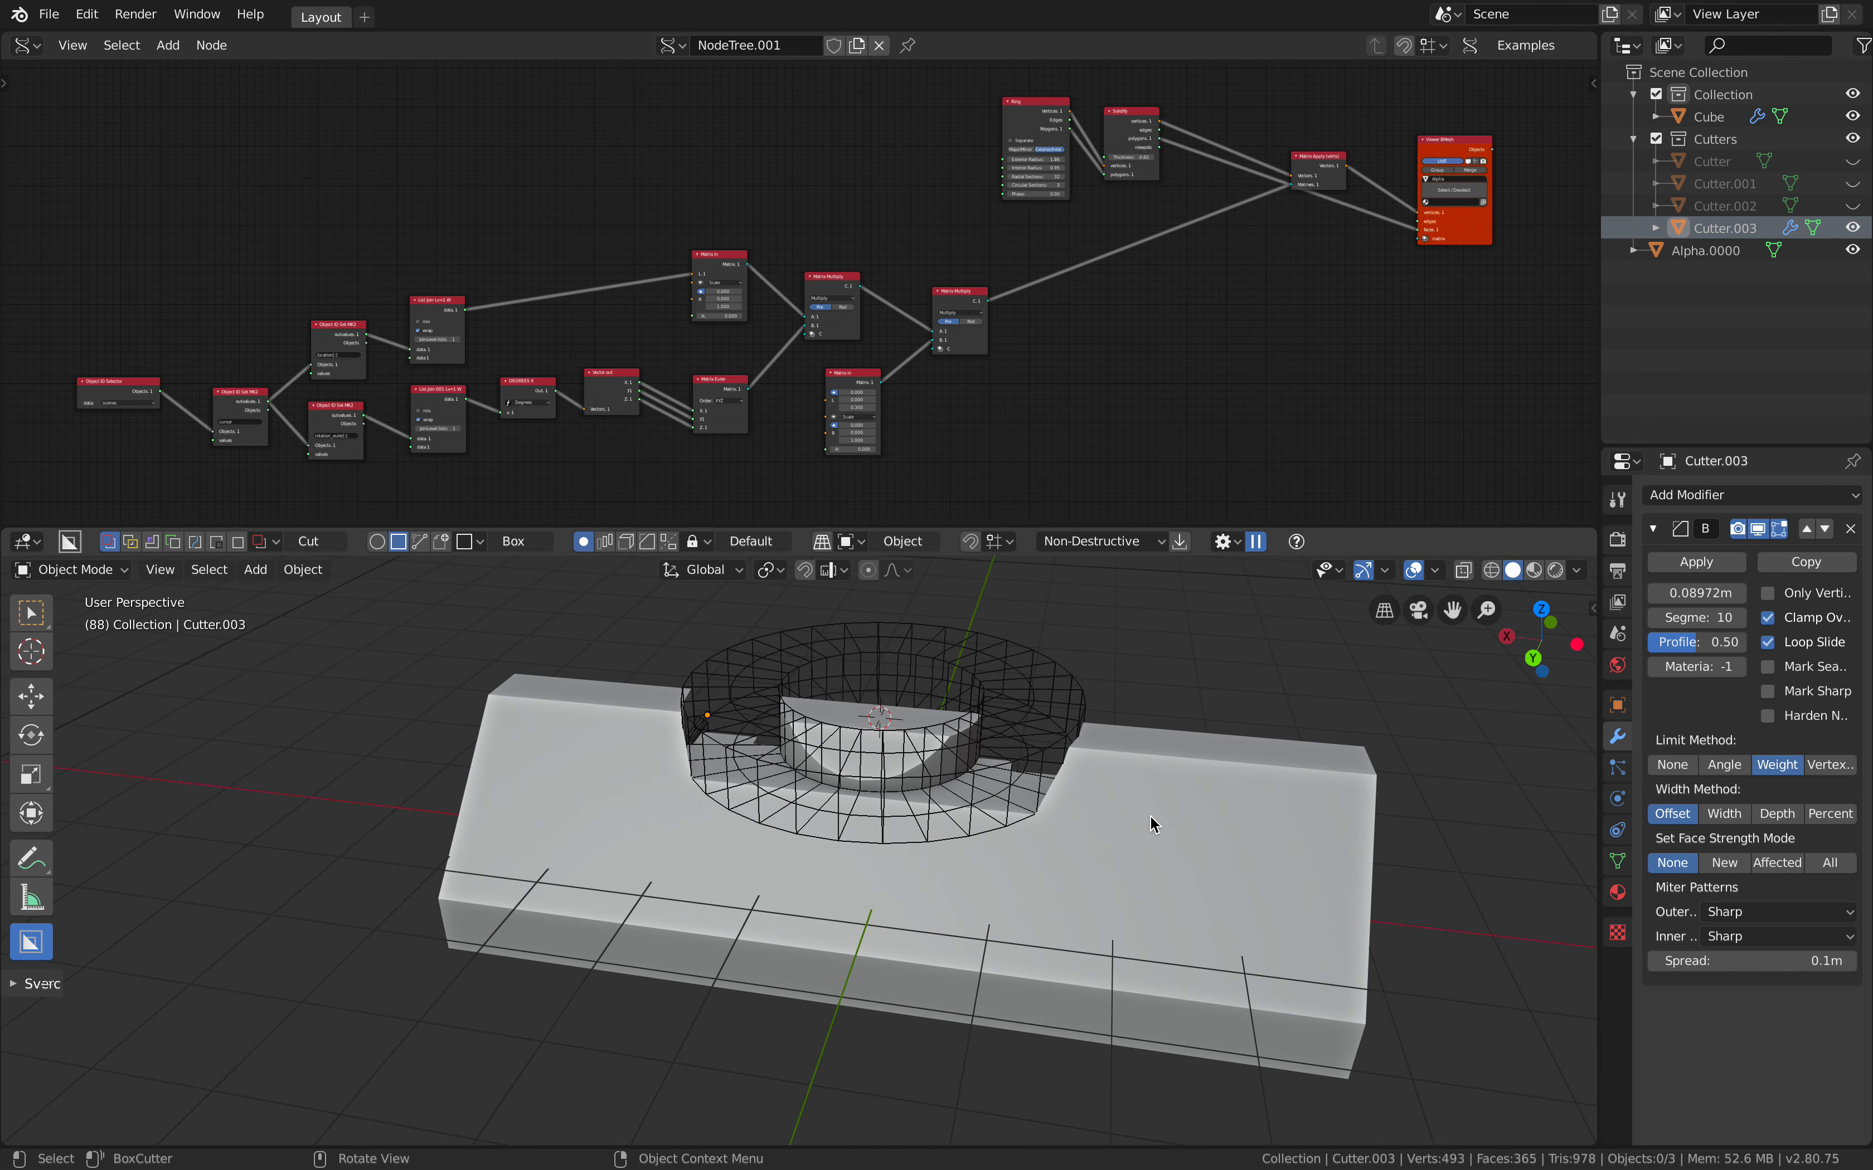
Cut a tiny box into the block's sloped face with BoxCutter and switch to the Select Box tool
drag(1152, 830, 1146, 841)
key(w)
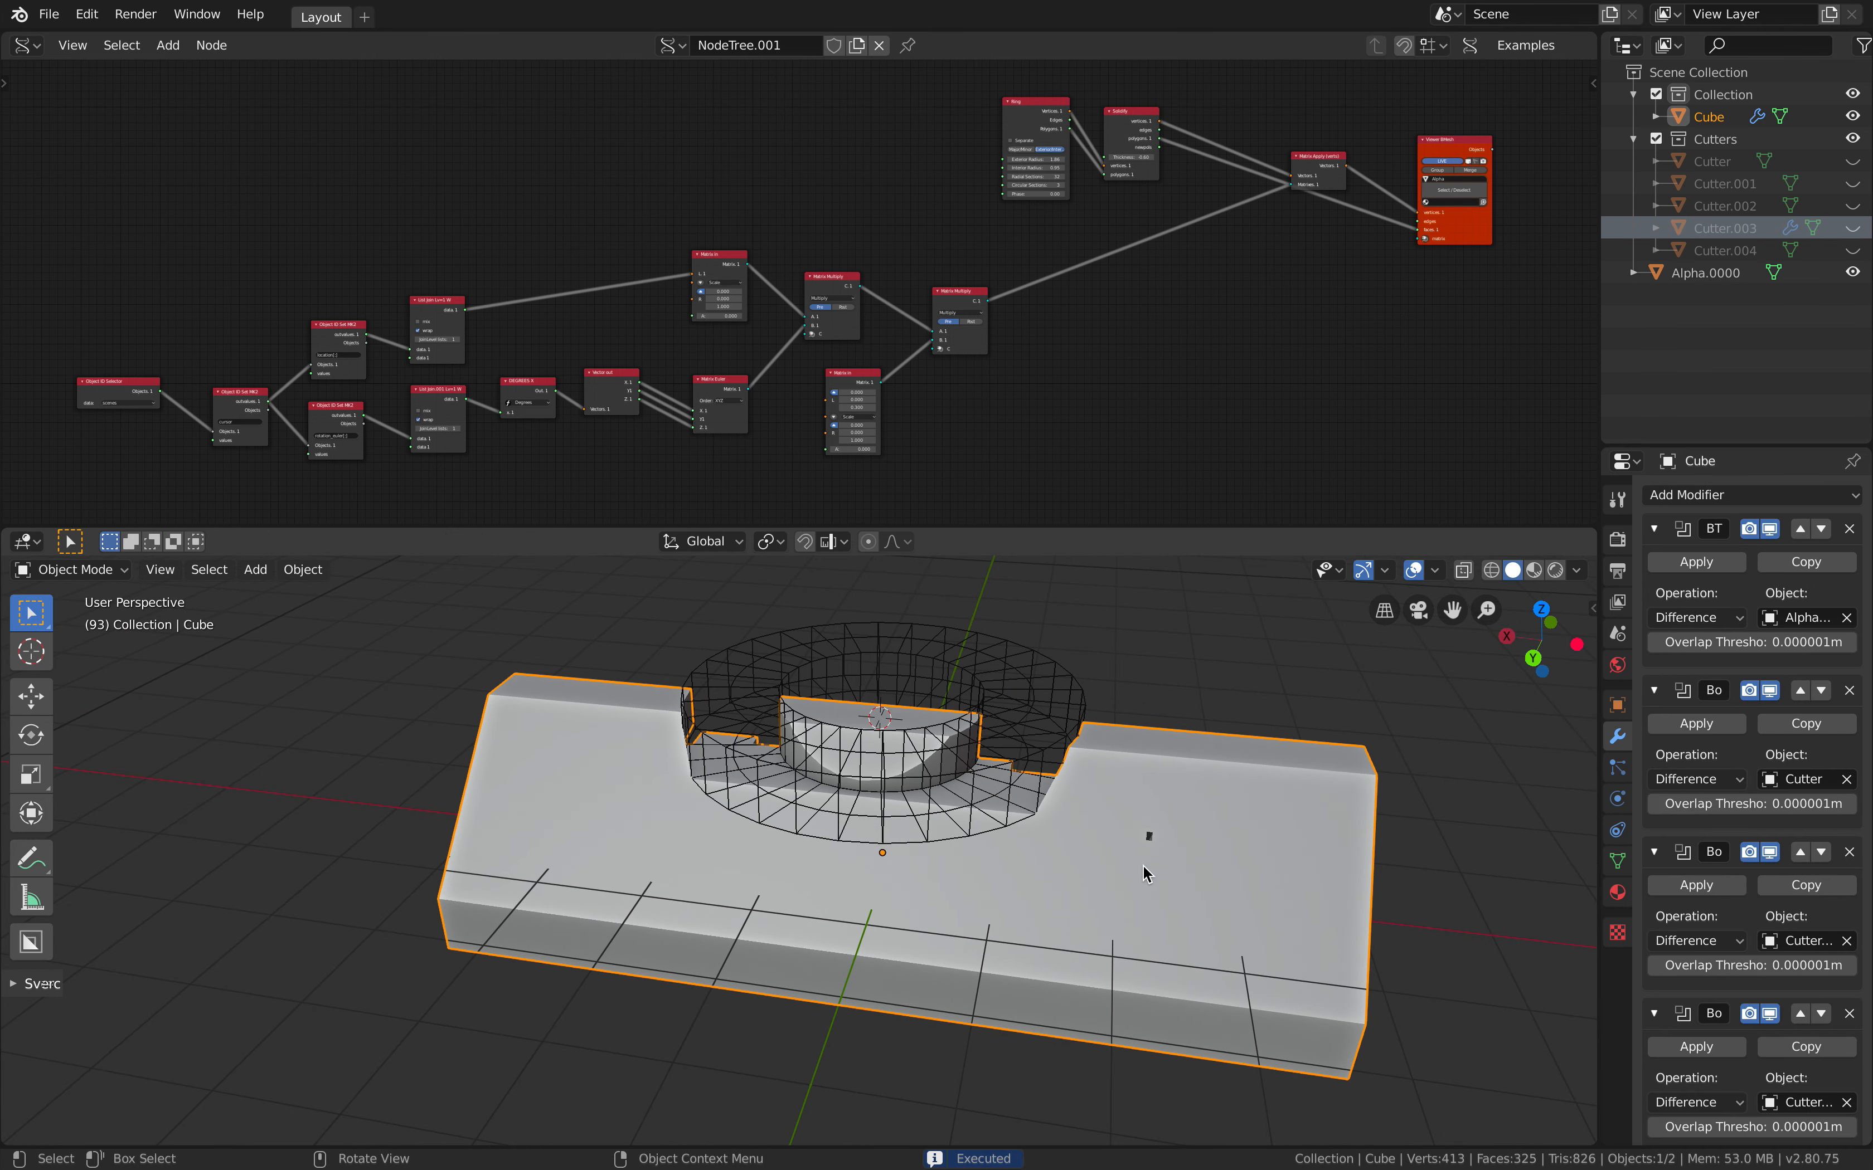
Place the 3D cursor at several points on the block's sloped face to reposition the ring cutter, ending left of the block's centre
click(38, 654)
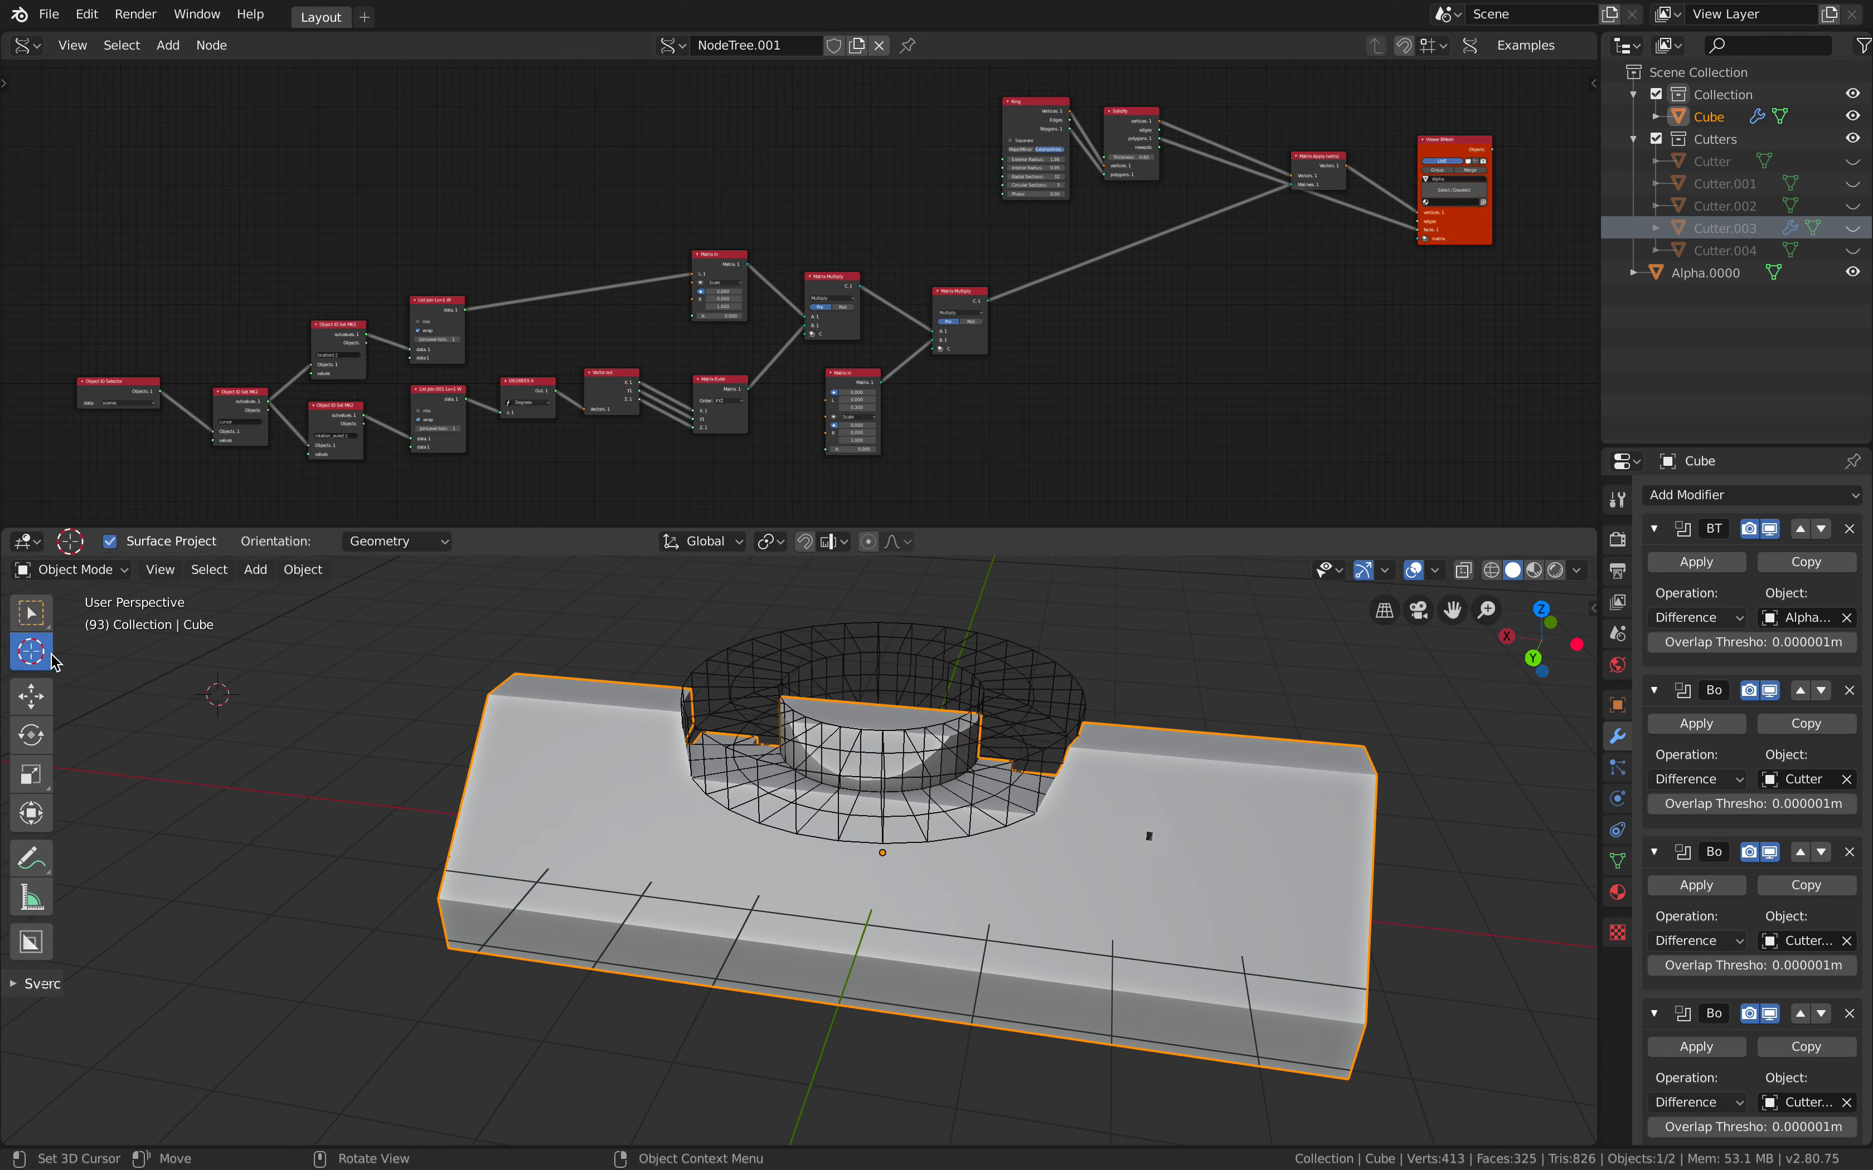
drag(899, 799, 997, 838)
click(1165, 847)
click(857, 853)
click(801, 838)
click(795, 803)
click(835, 803)
click(880, 834)
middle_drag(880, 835, 965, 808)
scroll(753, 833, down, 3)
click(727, 854)
click(789, 835)
ctrl+middle_drag(813, 834, 763, 817)
Look at the add-ons list in the preferences, including the BoxCutter entry, and close the preferences
click(86, 14)
click(155, 320)
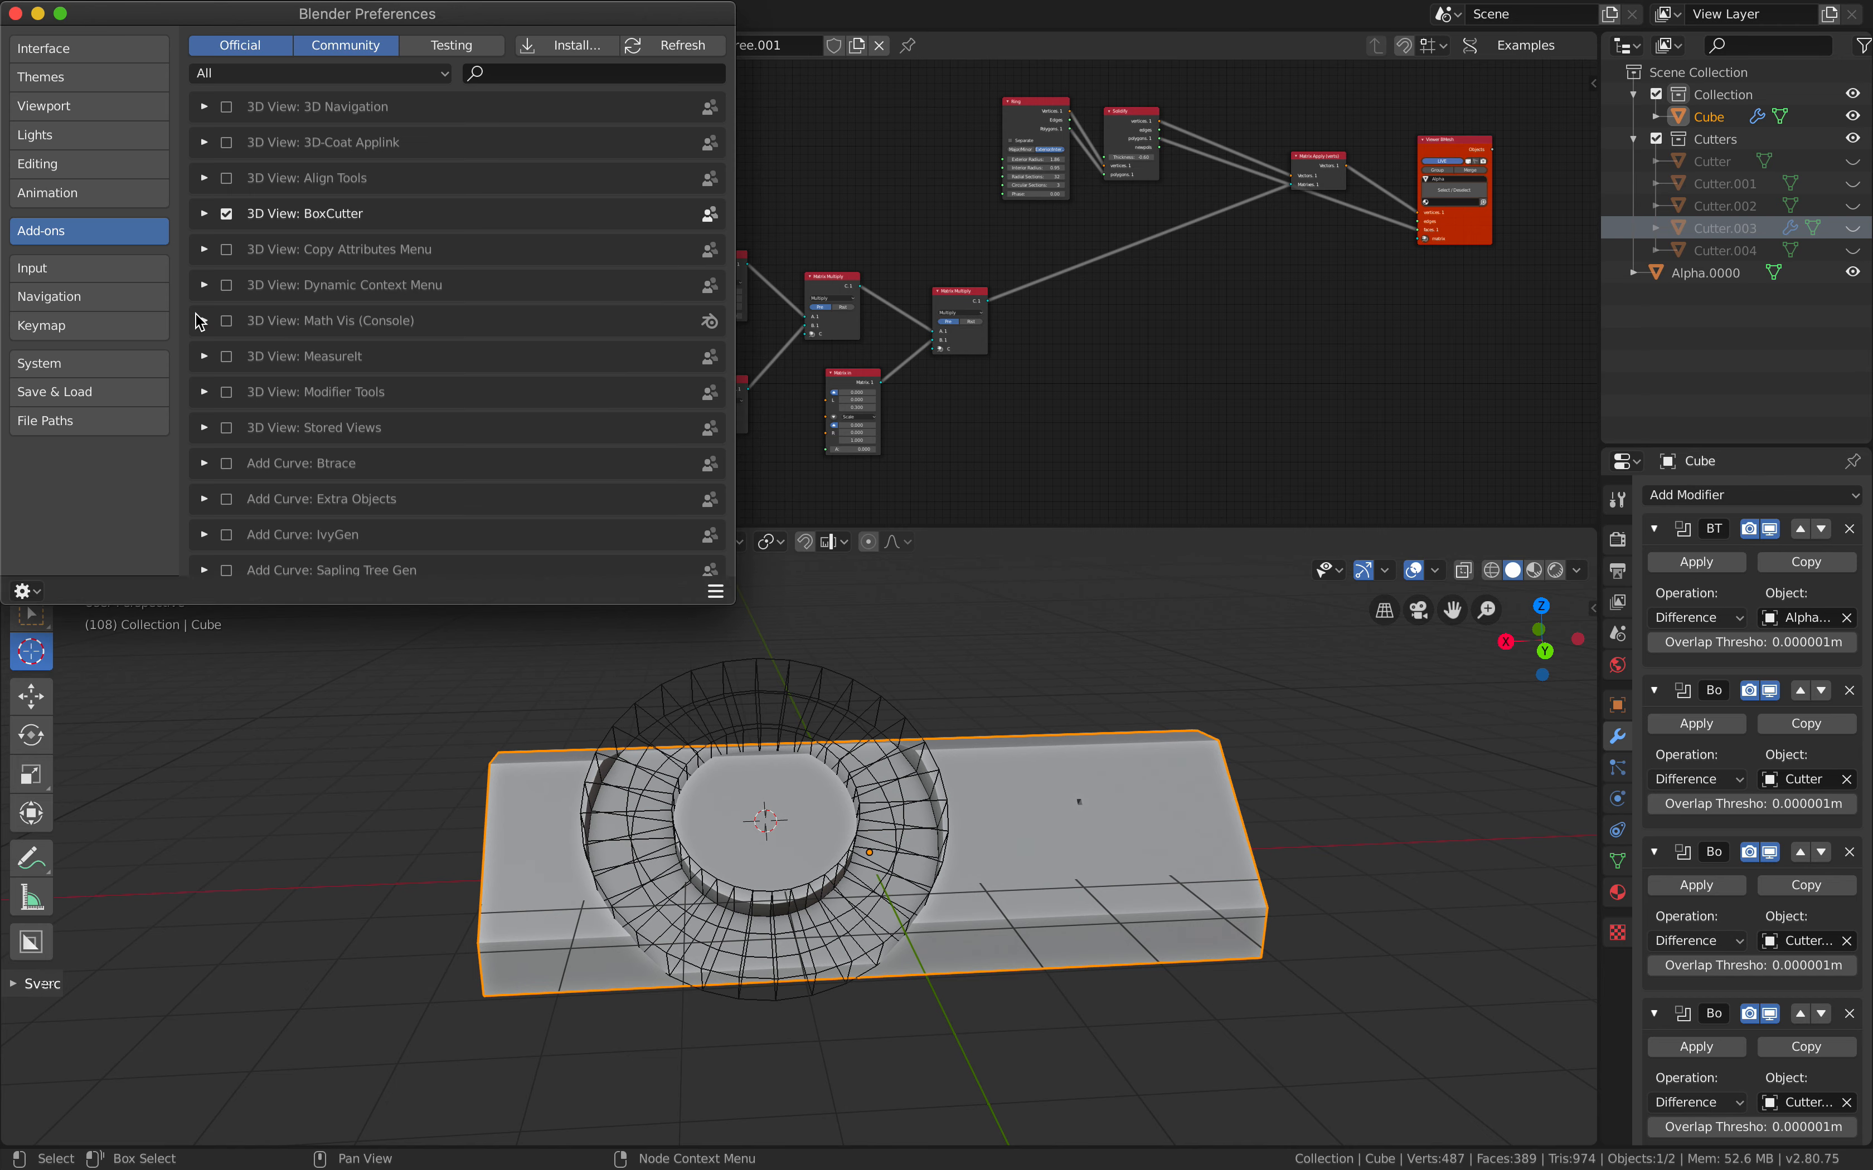
drag(533, 26, 899, 130)
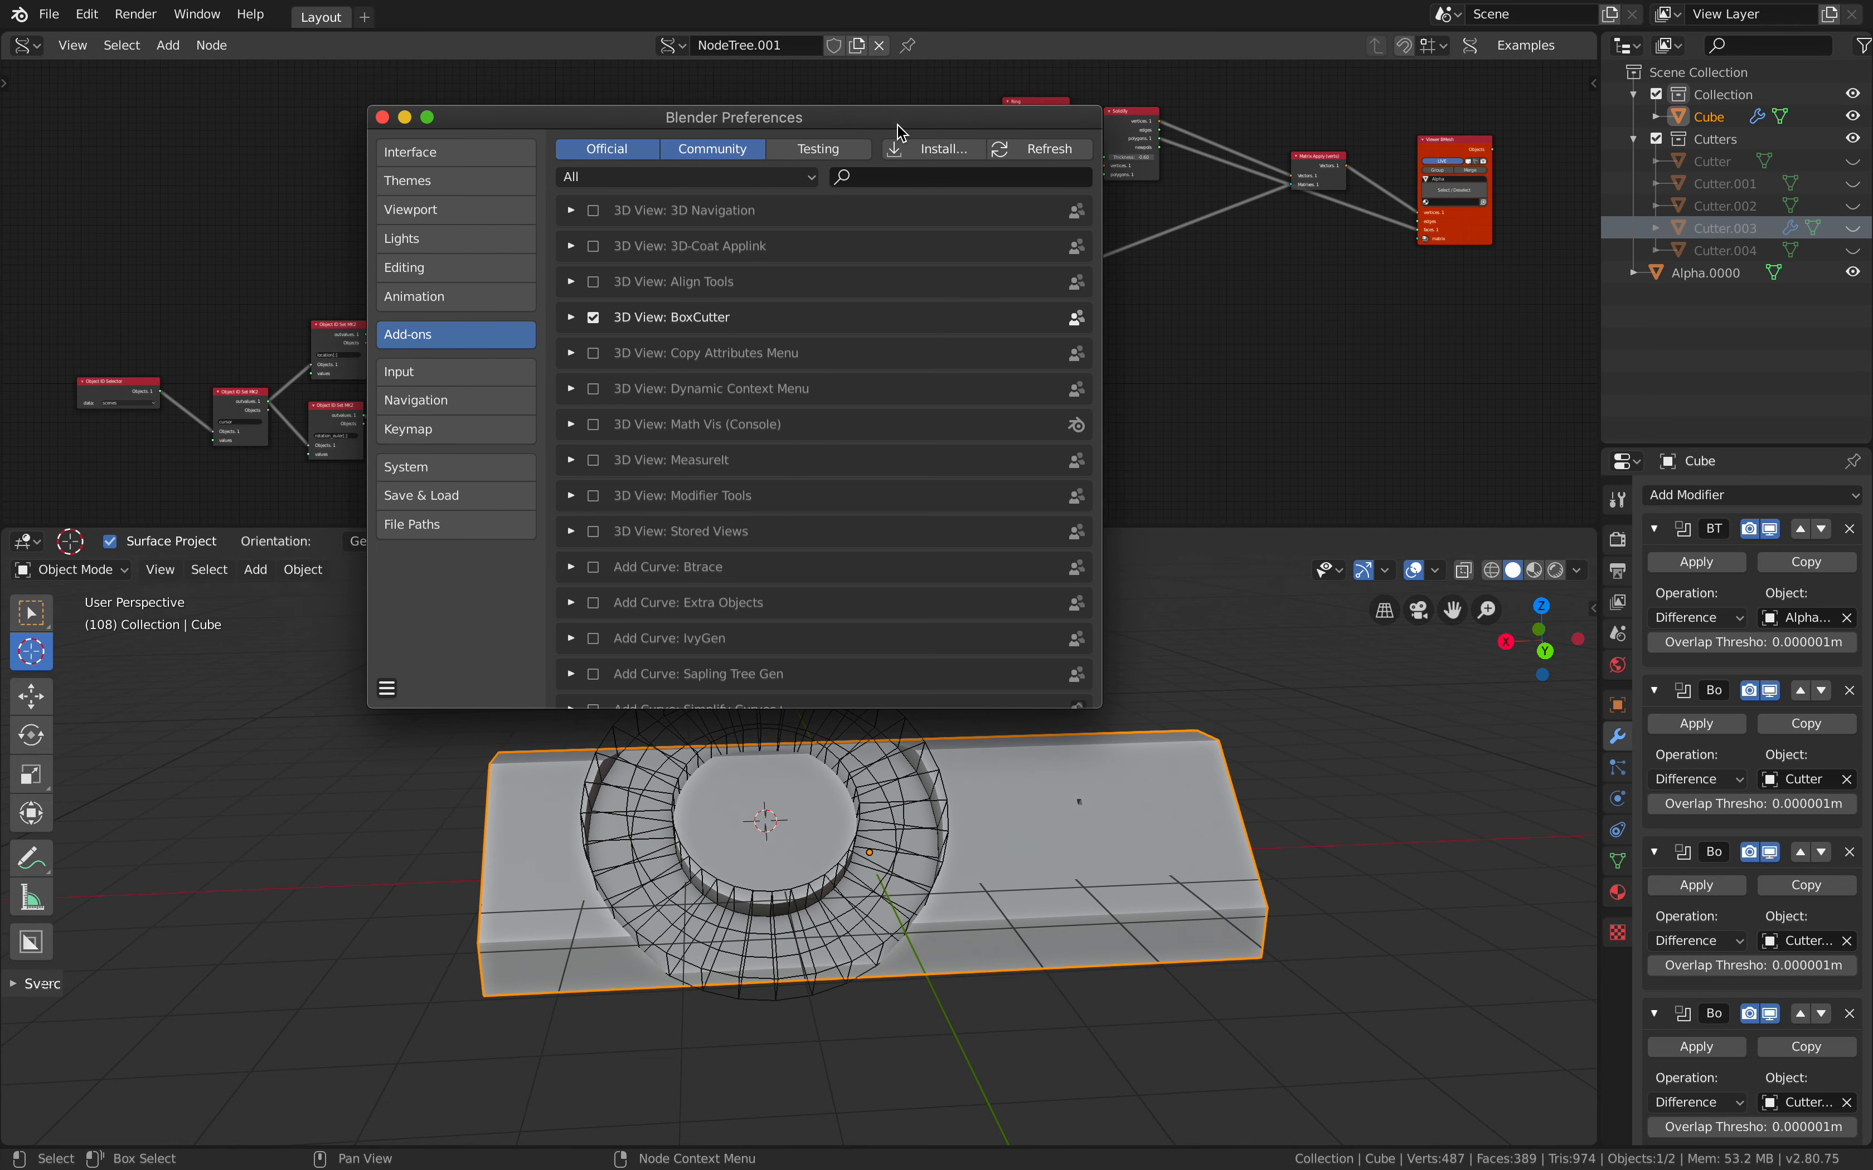
click(382, 117)
Duplicate the whole ring cutter node setup and place the copy below the original nodes
key(Home)
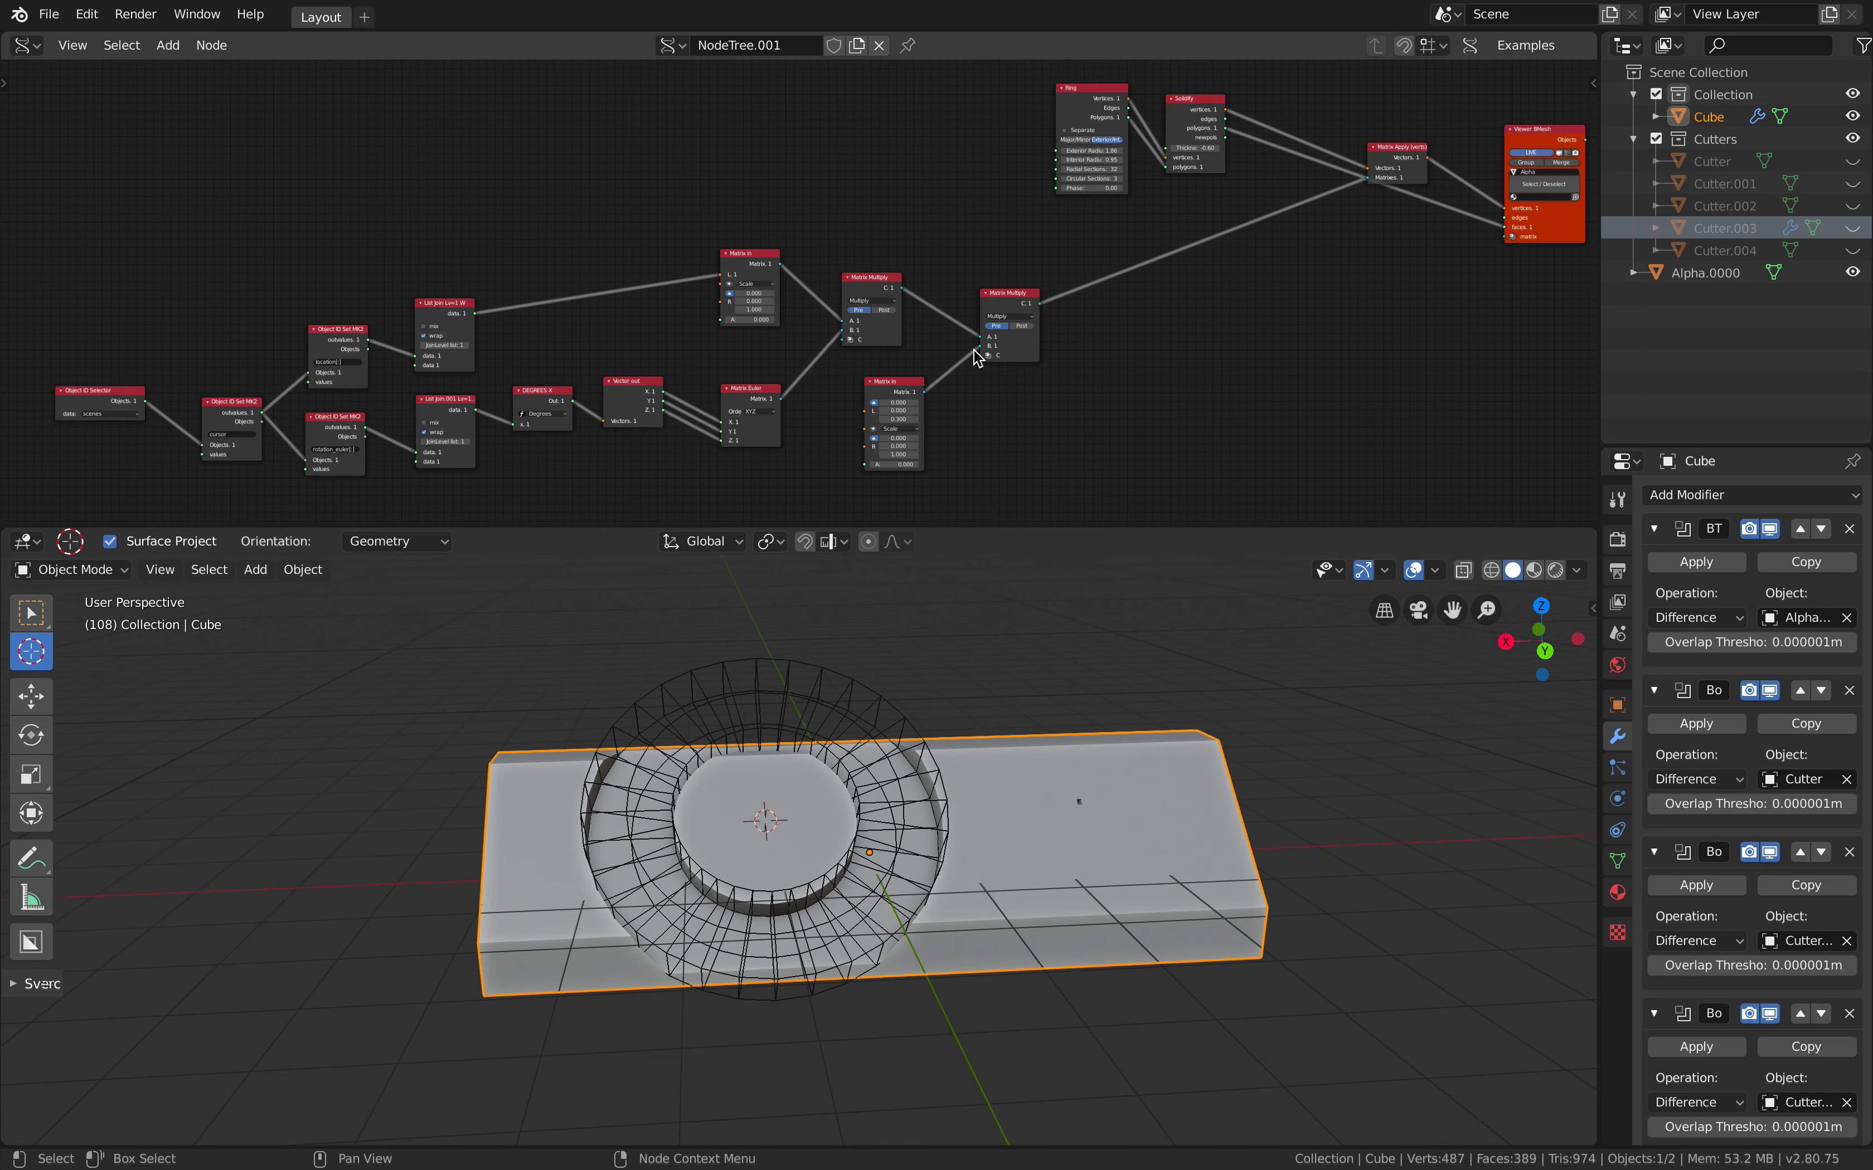
middle_drag(735, 685, 763, 689)
middle_drag(954, 729, 917, 792)
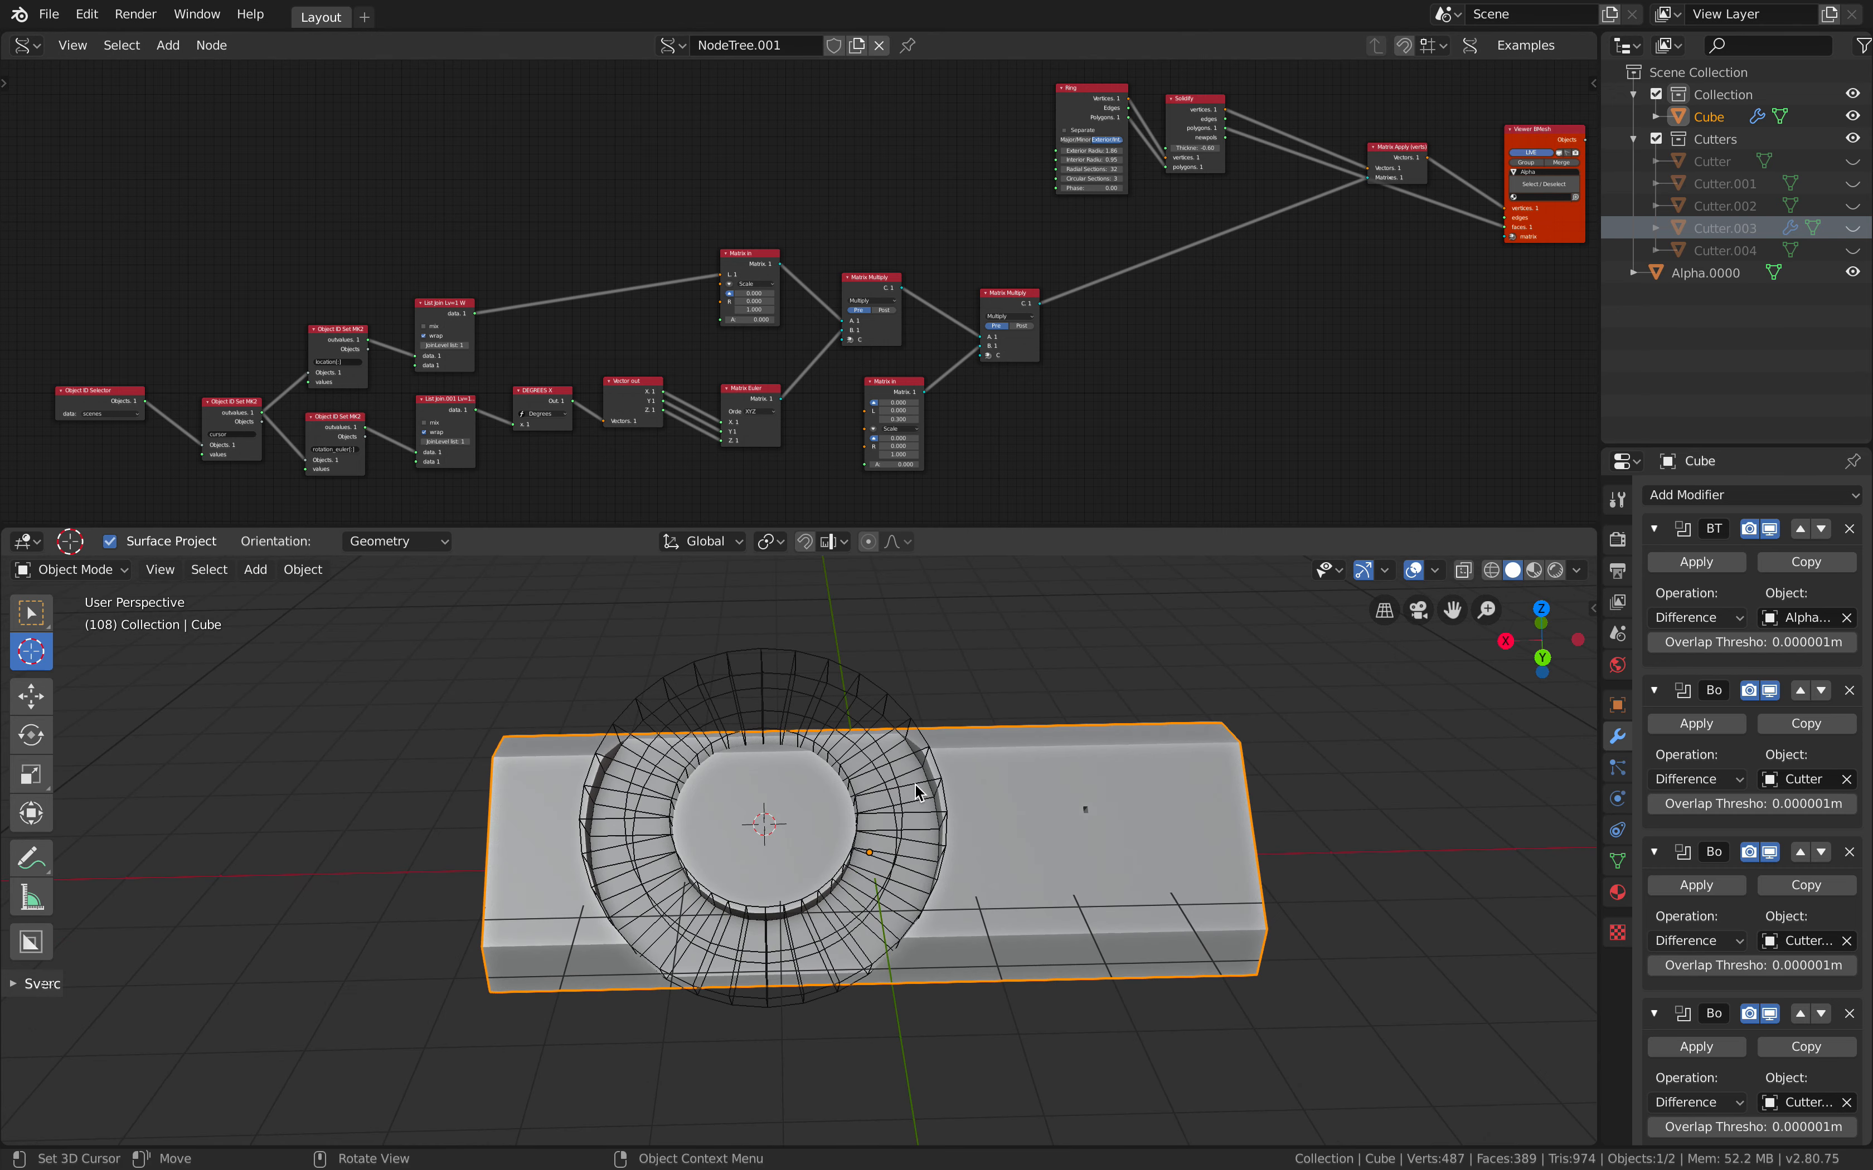
scroll(1062, 323, down, 4)
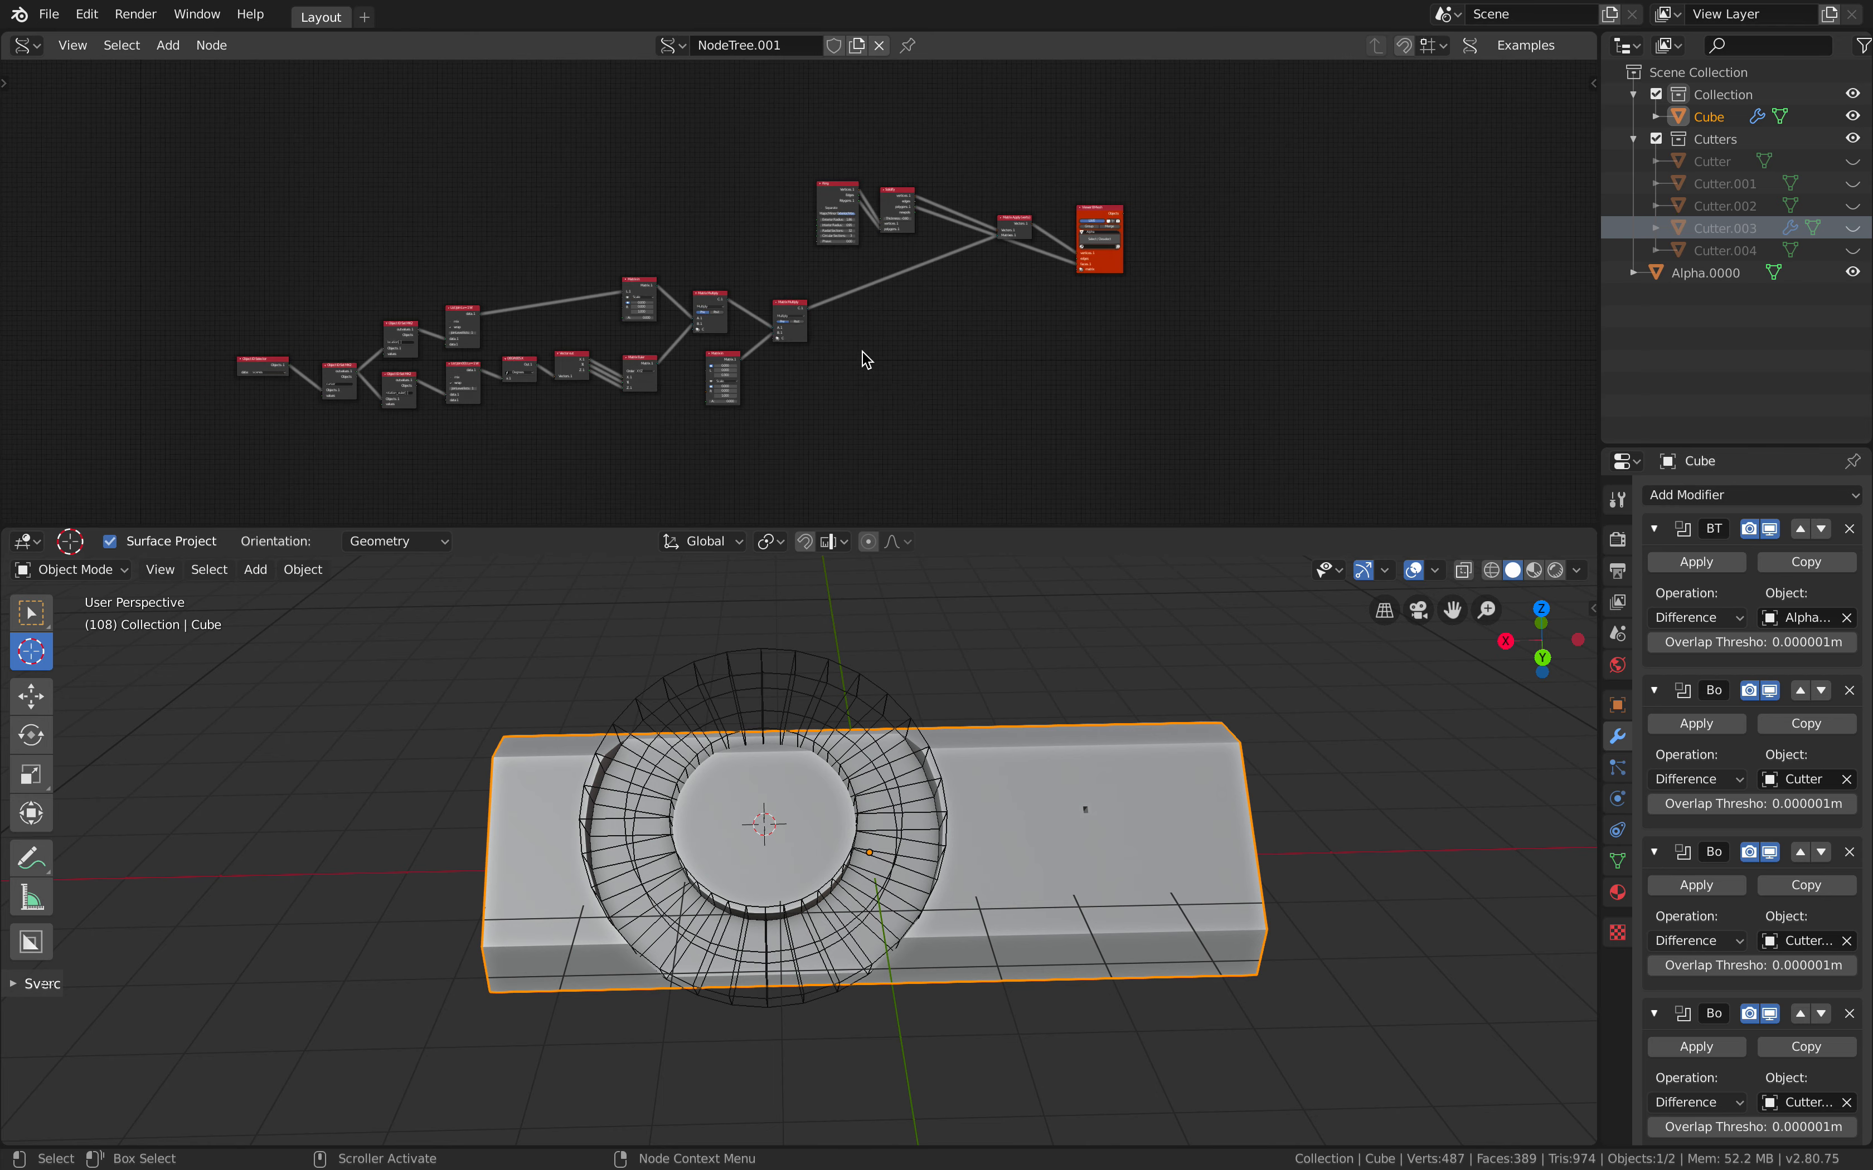
key(shift+d)
click(883, 462)
scroll(879, 463, up, 3)
middle_drag(921, 818, 955, 795)
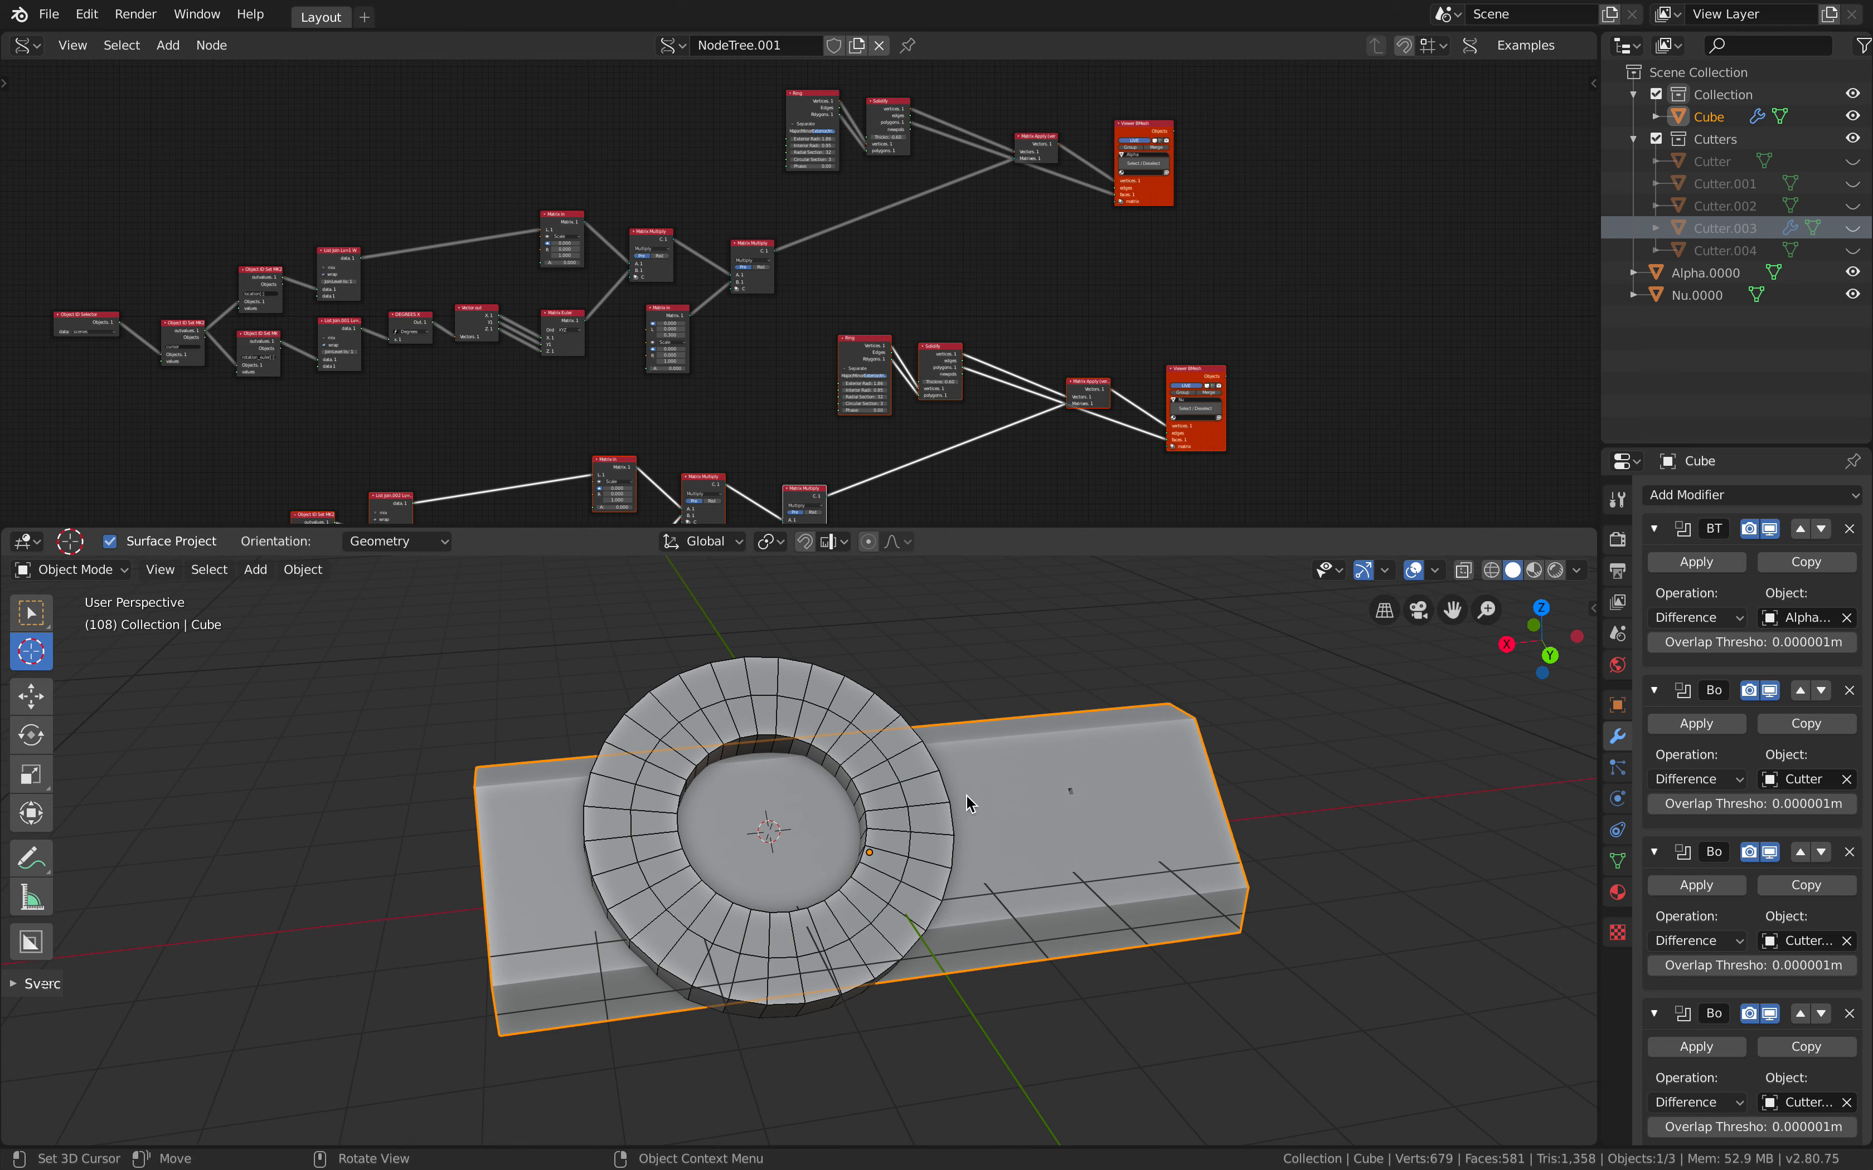
middle_drag(1099, 822, 1055, 826)
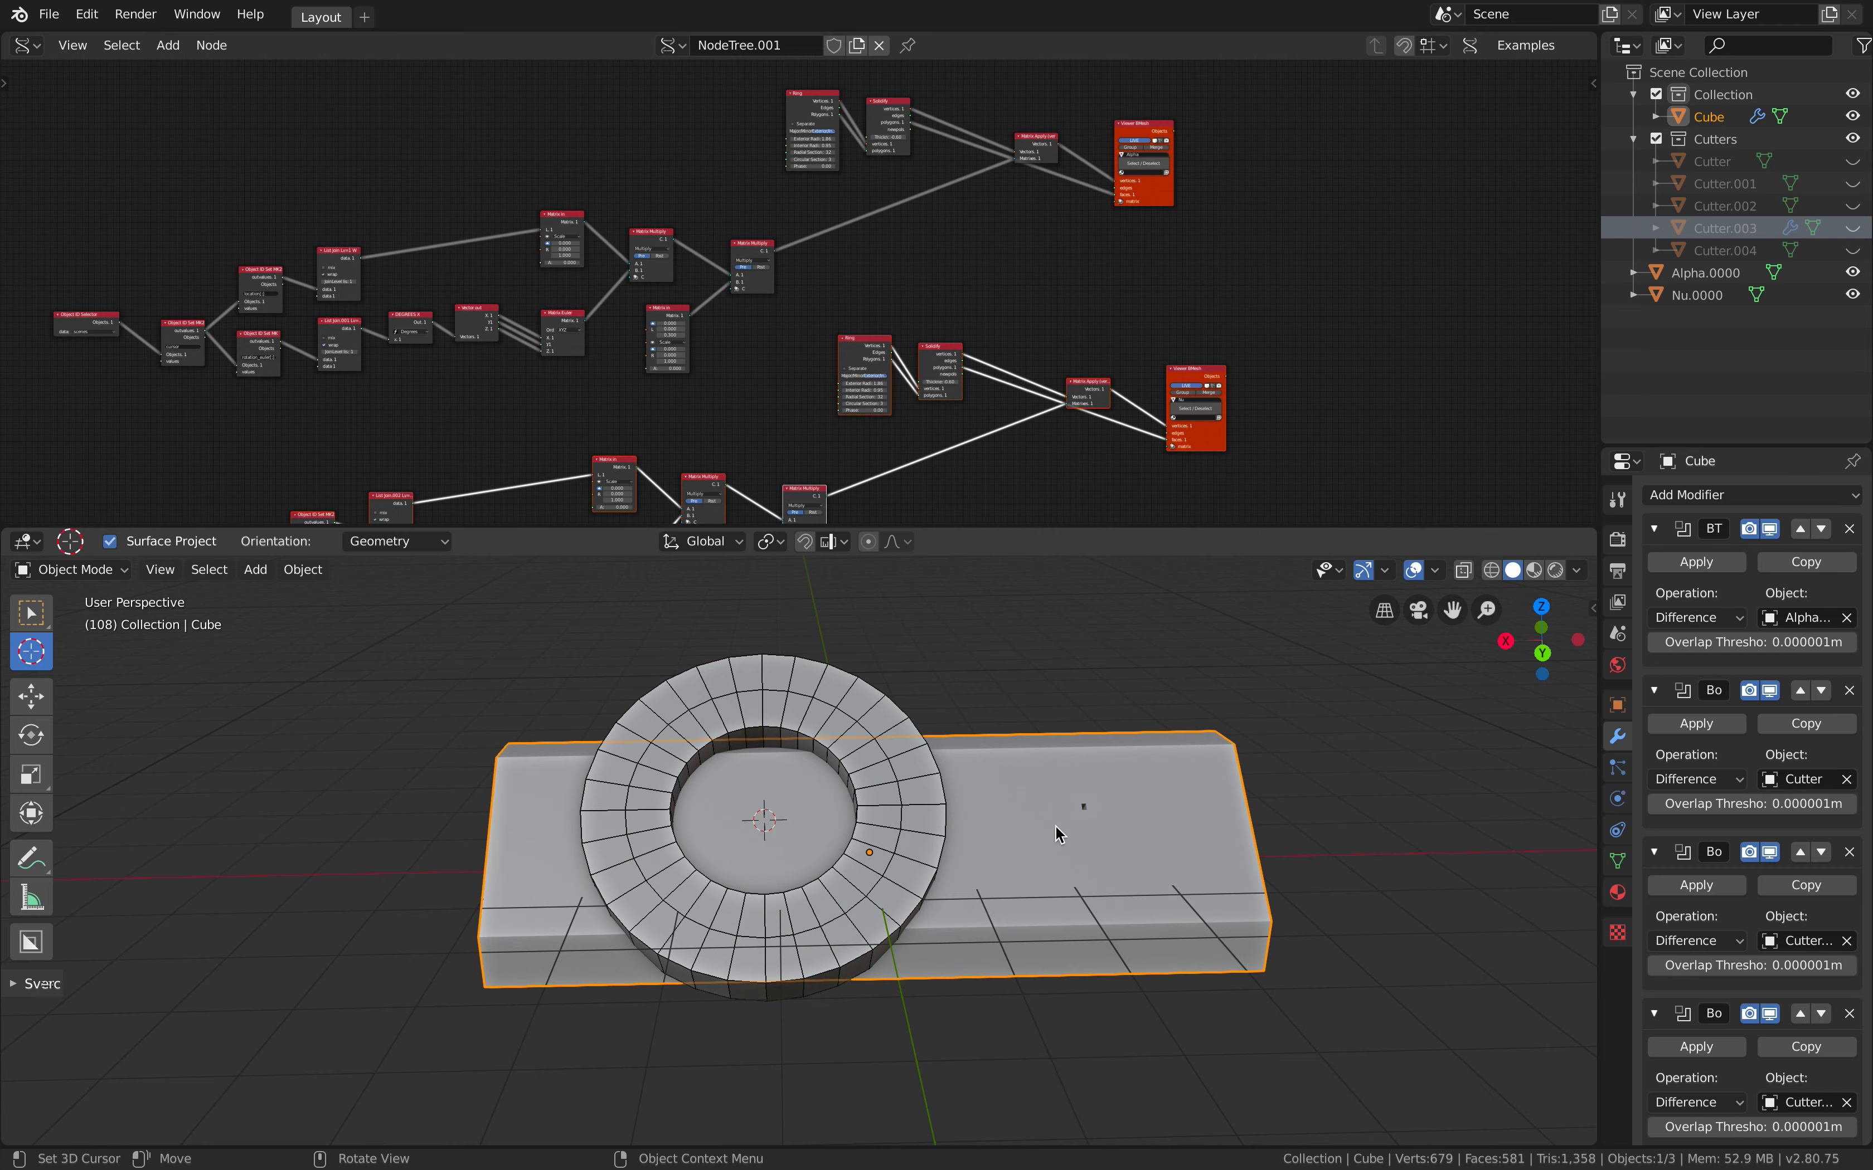
middle_drag(1030, 773, 1107, 770)
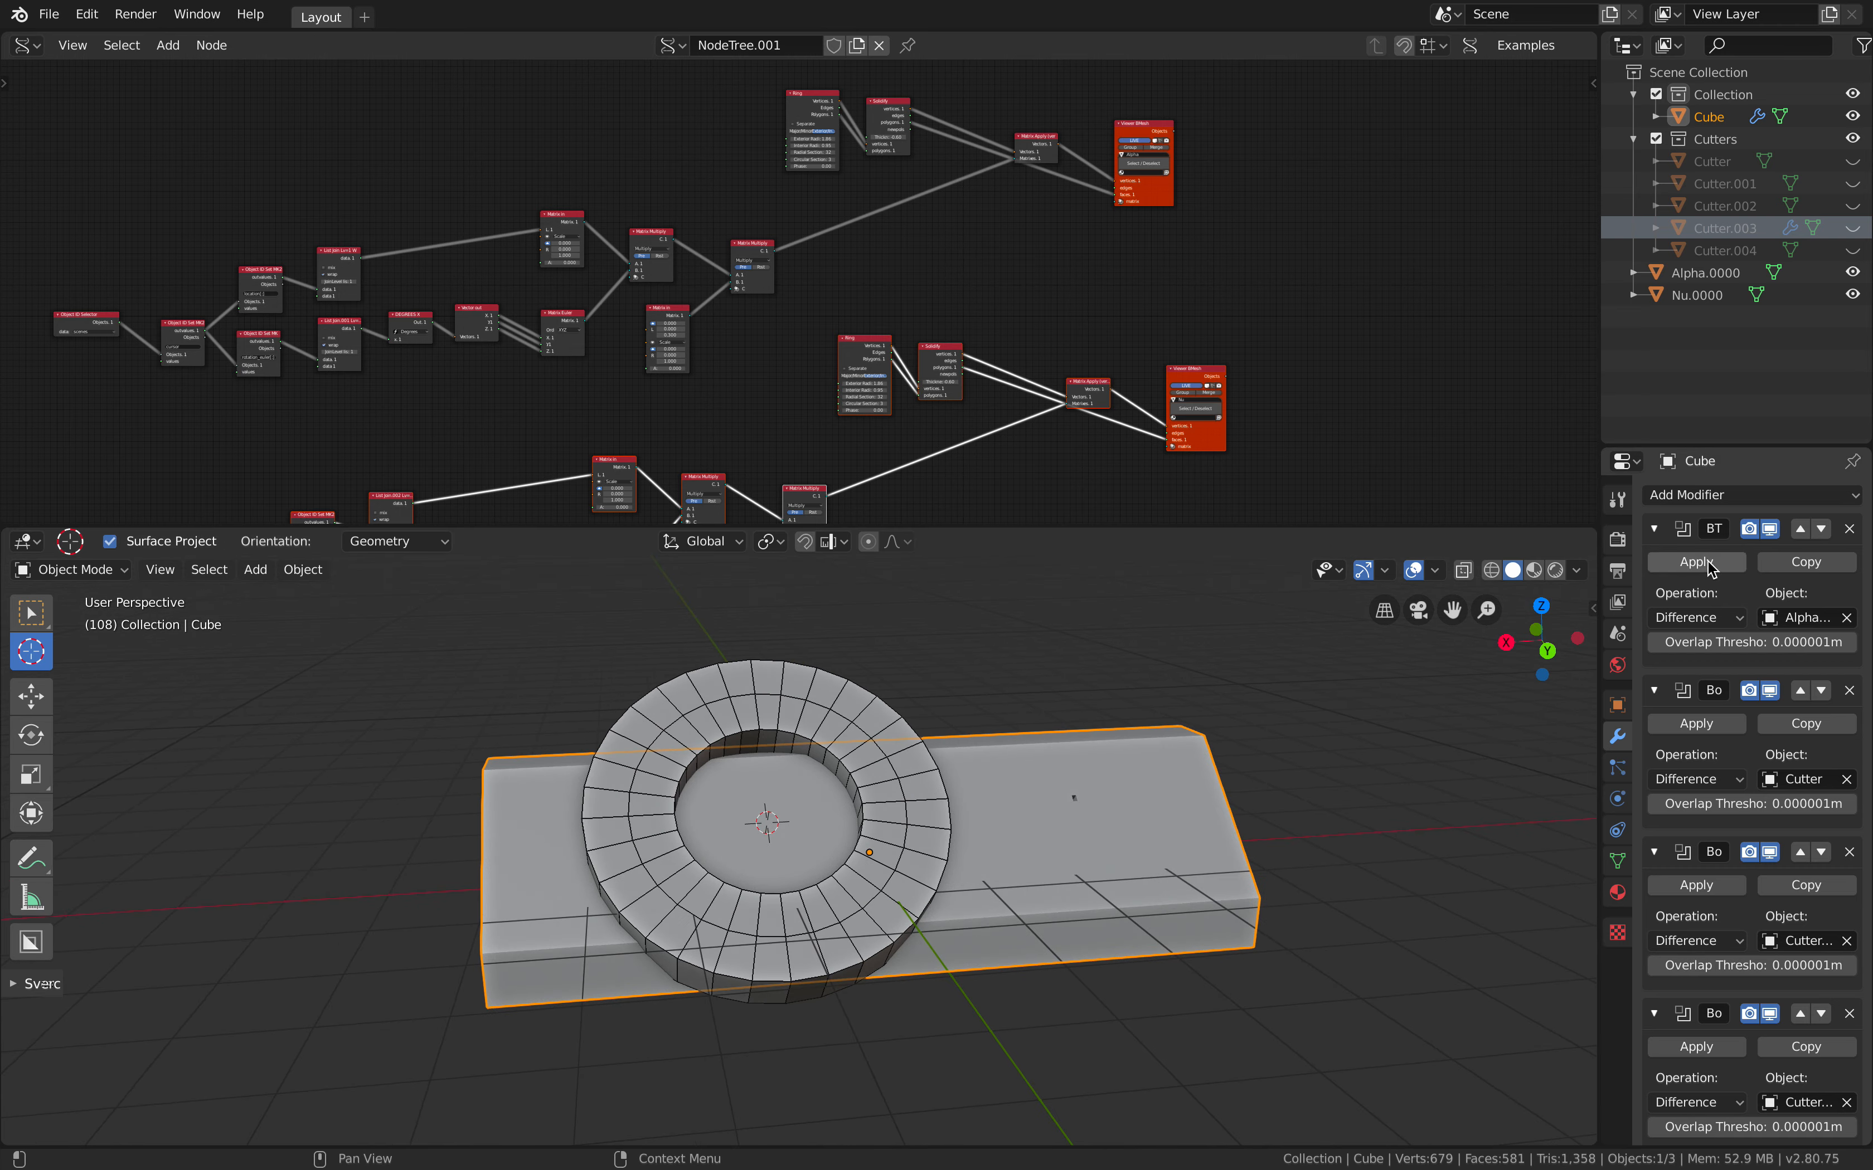
middle_drag(844, 706, 959, 710)
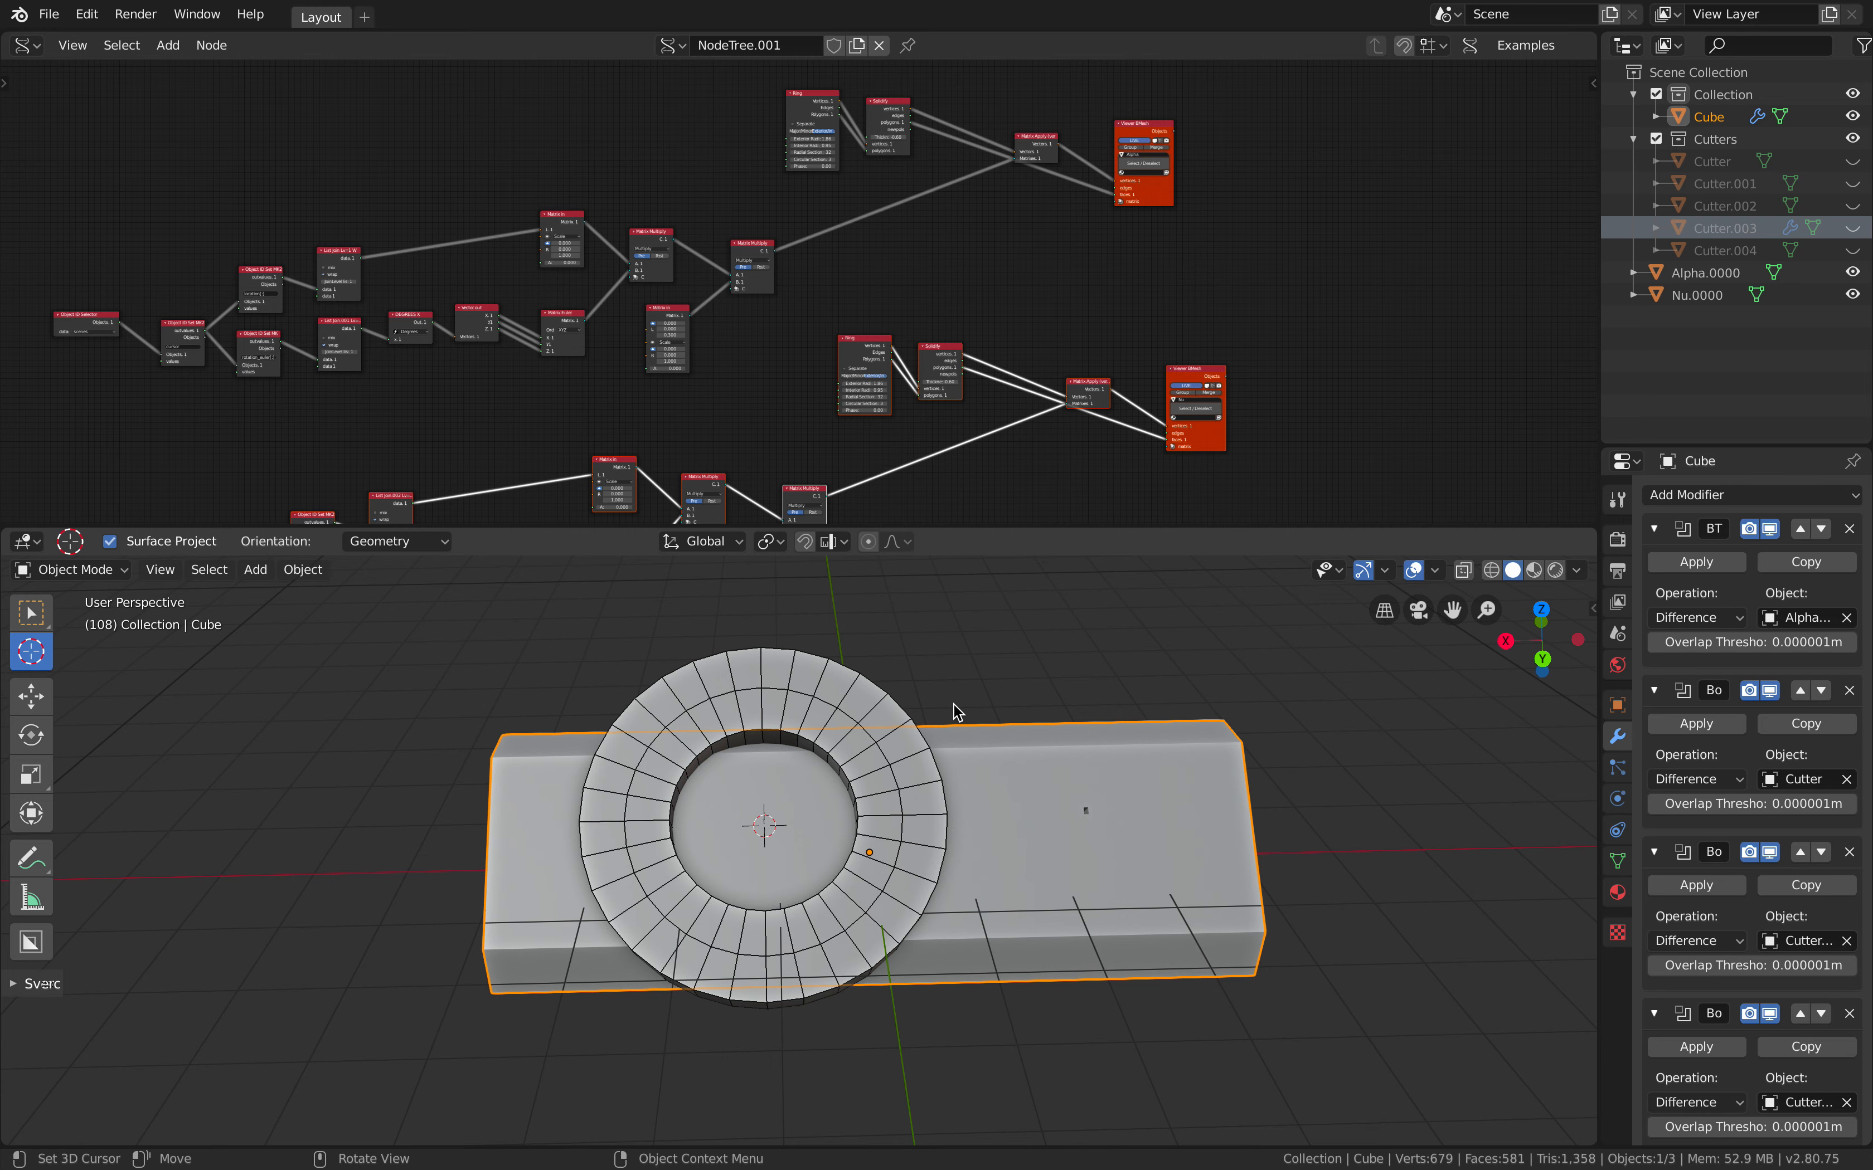
key(Print)
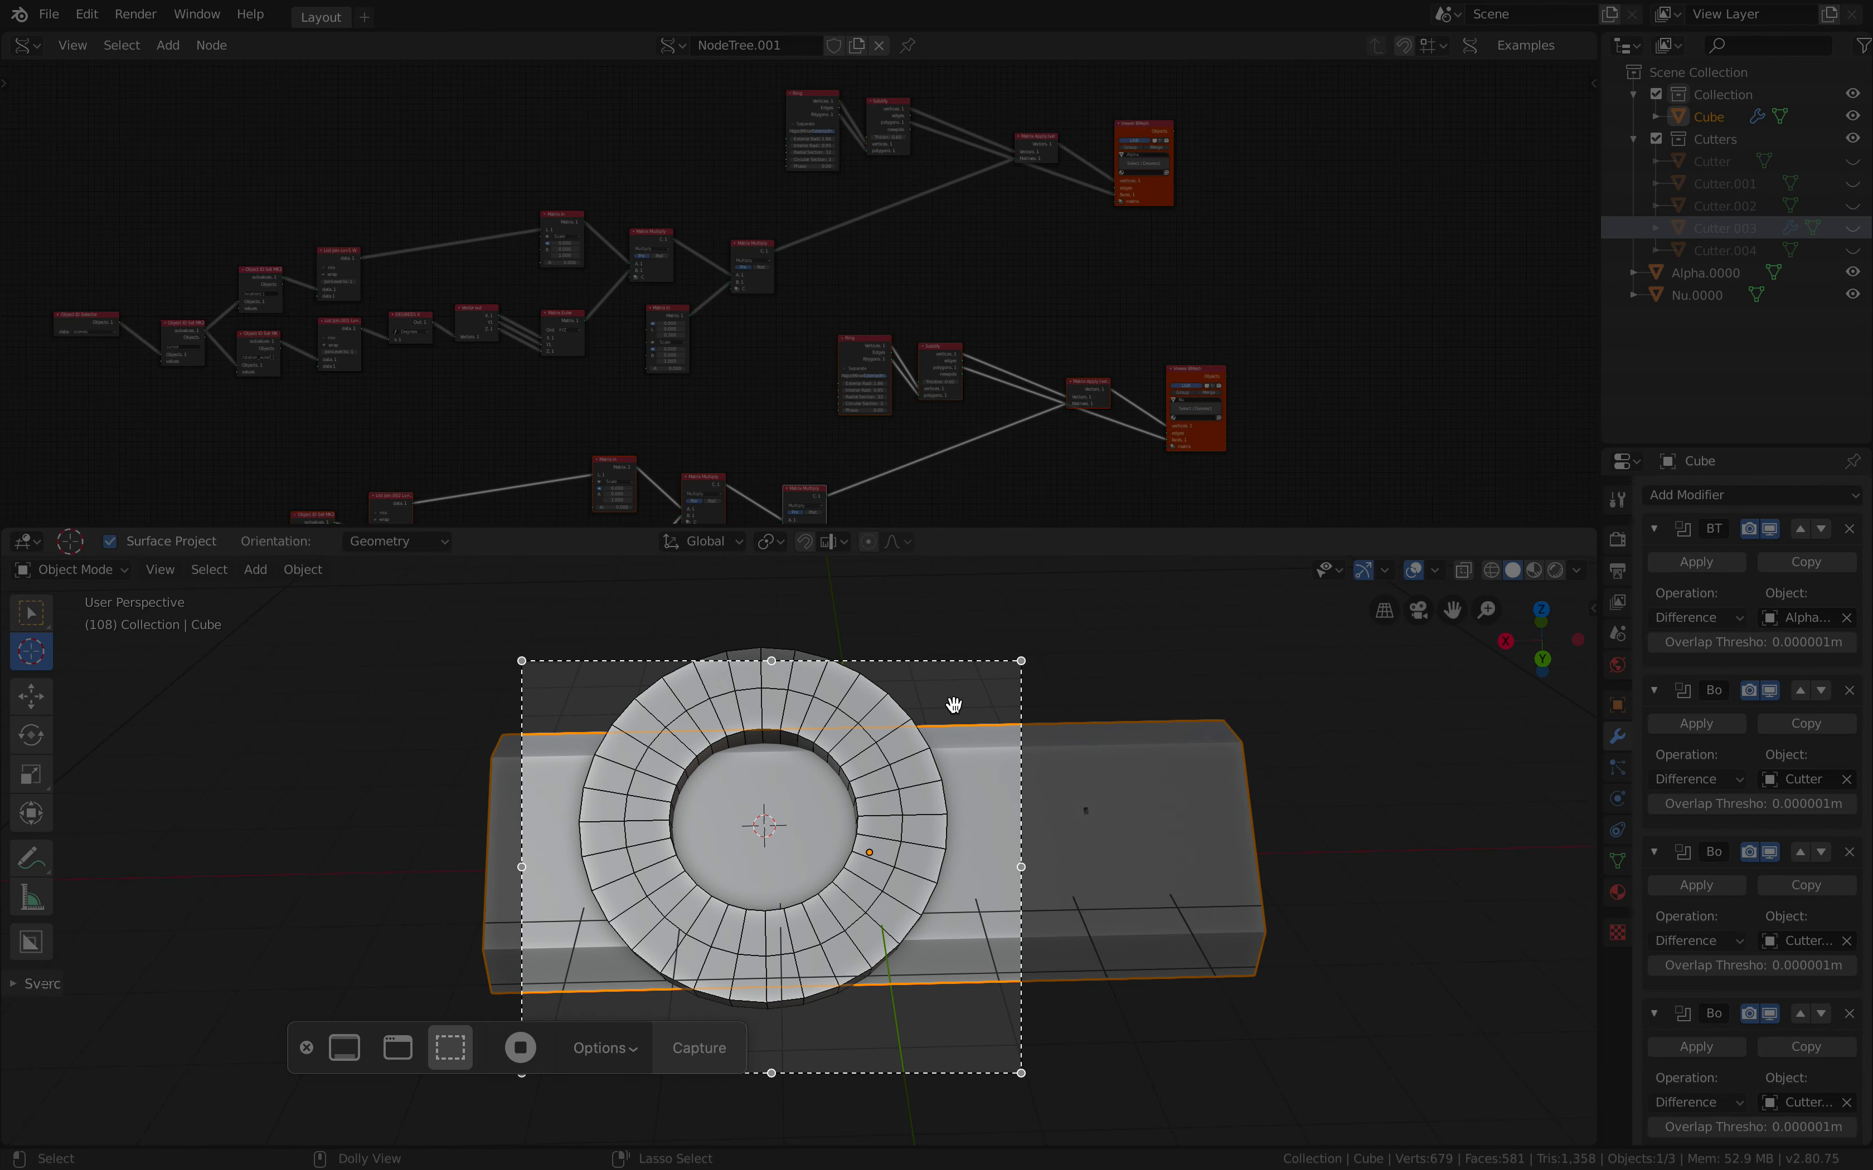